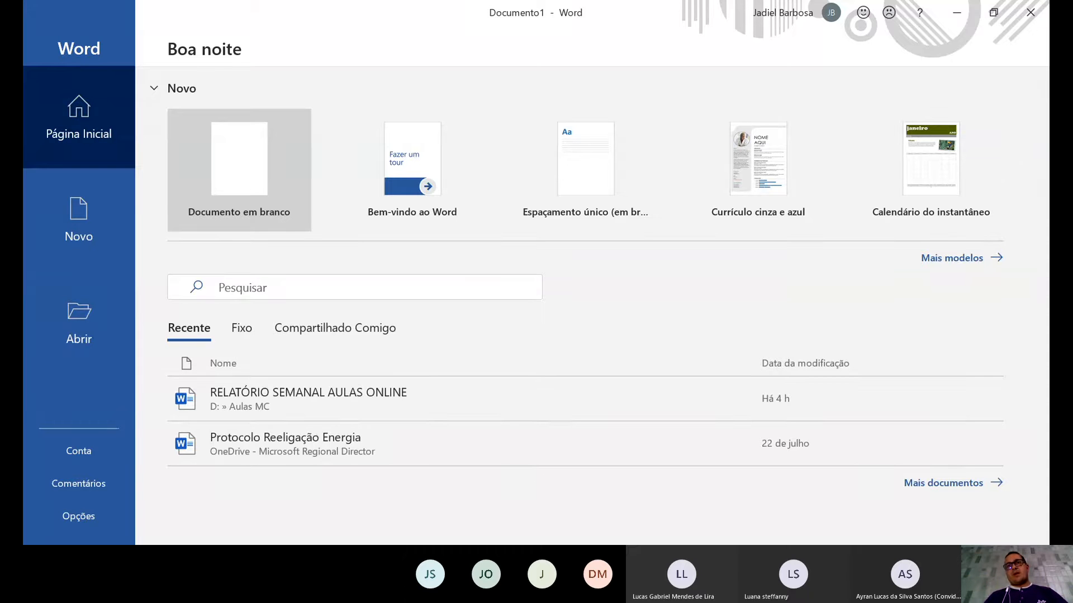
Bring up the Google Drive Windows folder and open a new browser tab
click(919, 559)
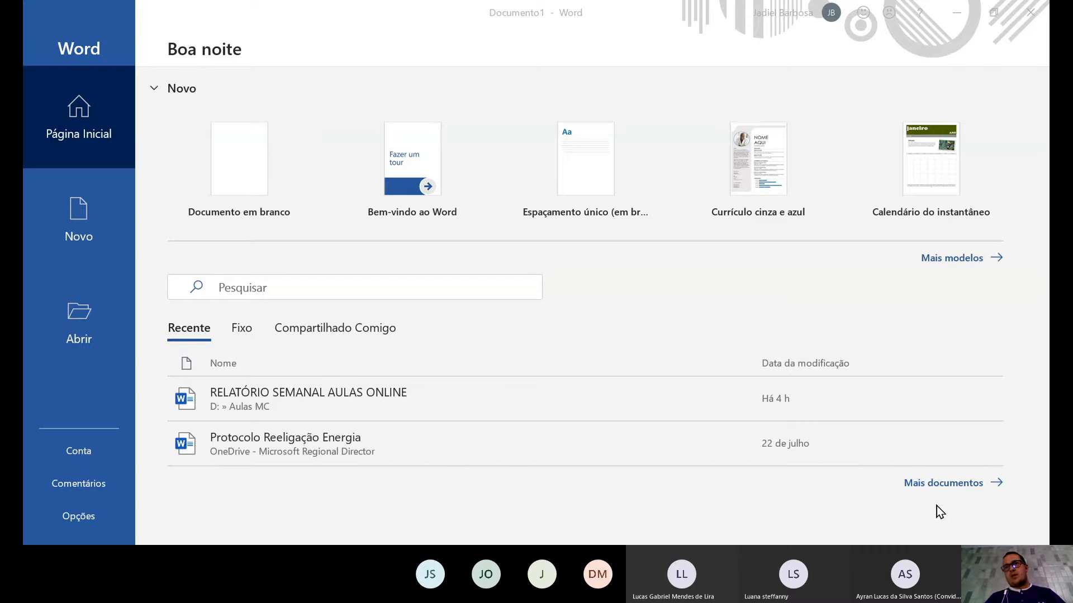
click(997, 16)
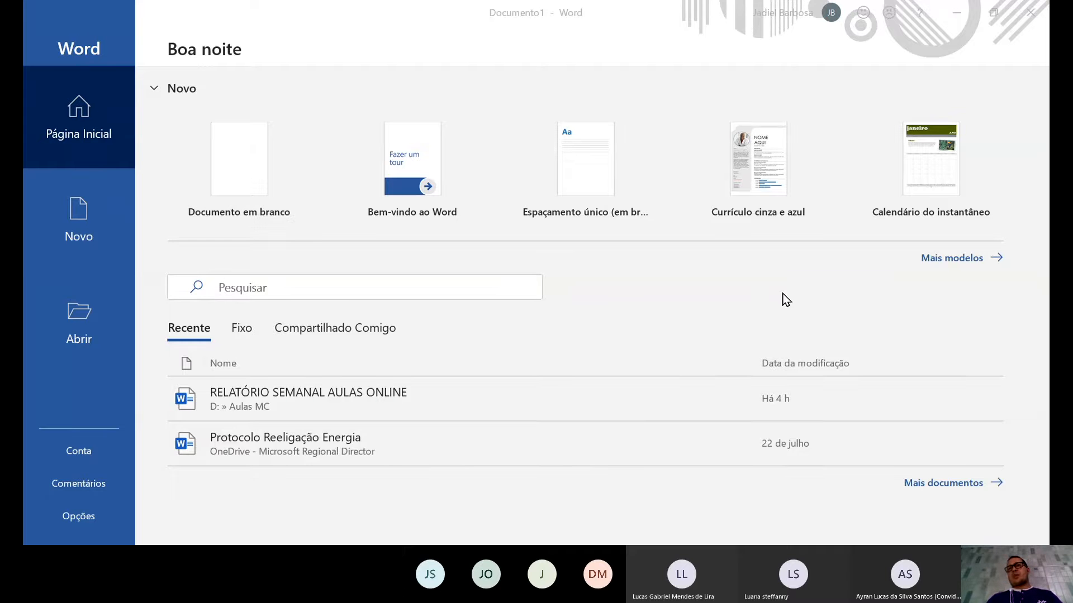
click(1002, 10)
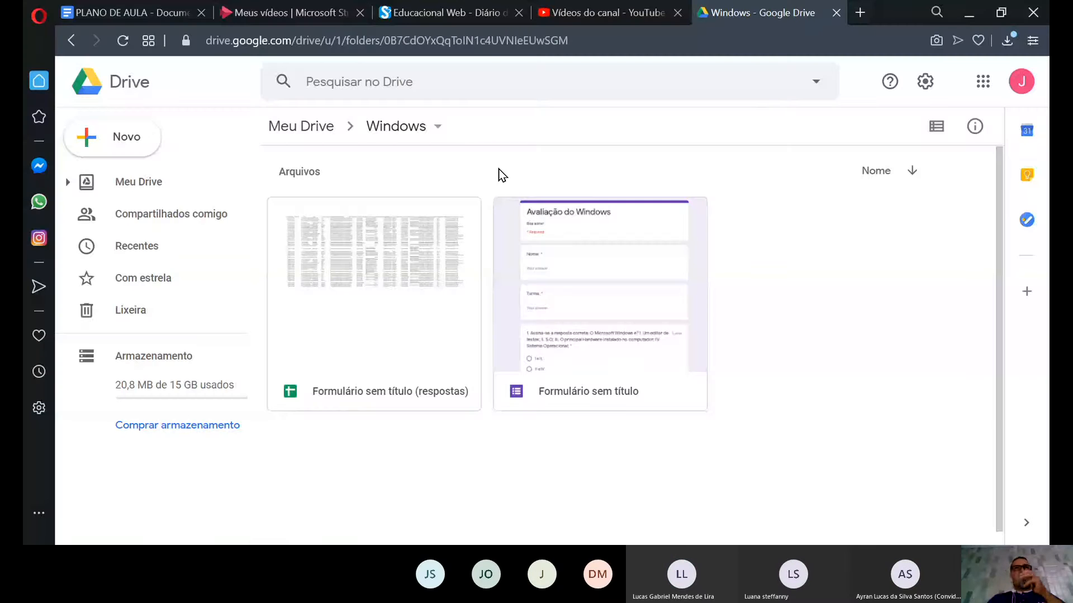
key(ctrl+t)
Search the web for 'broffice' using the suggestion offered for 'br ofi'
text(b)
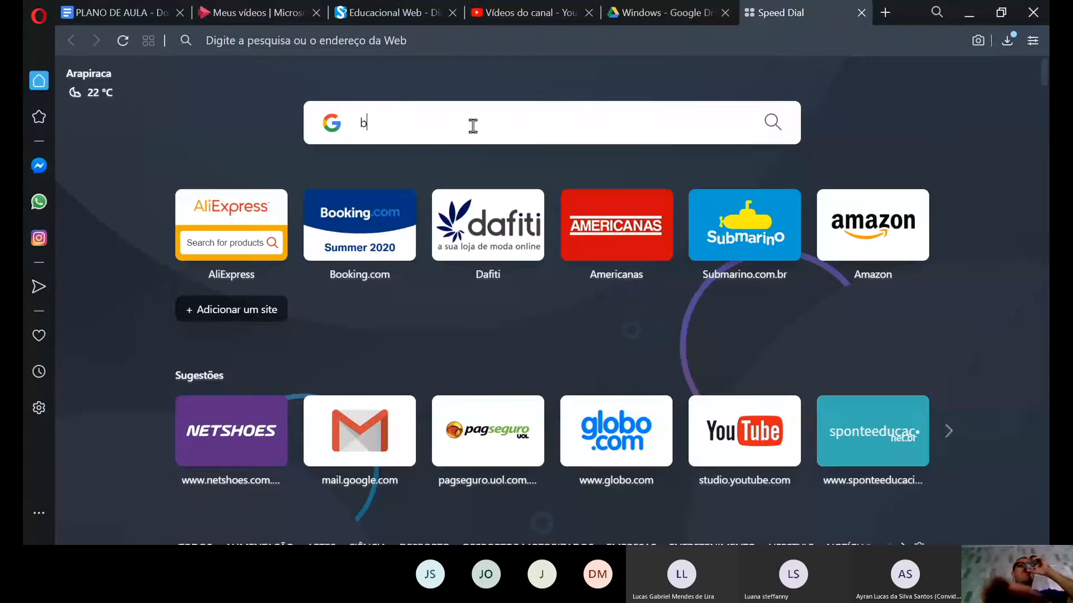
text(r of)
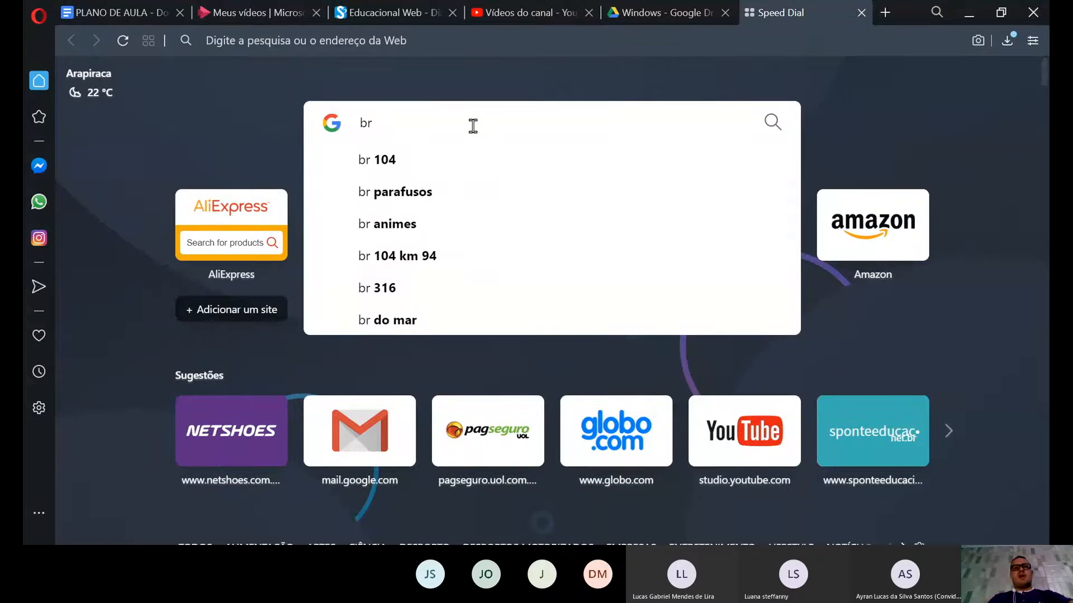
text(i)
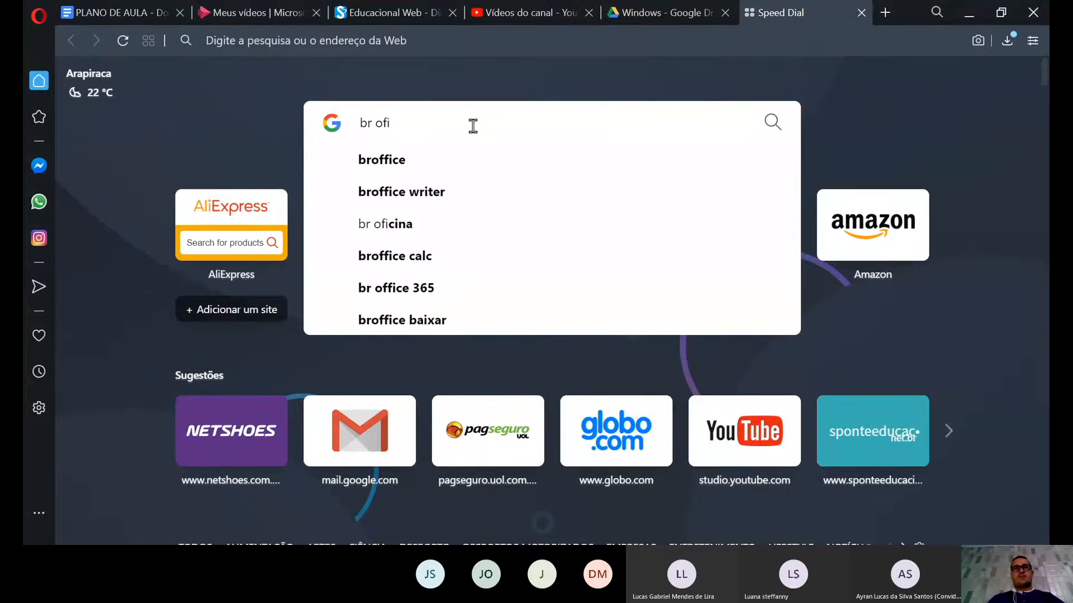
key(Down)
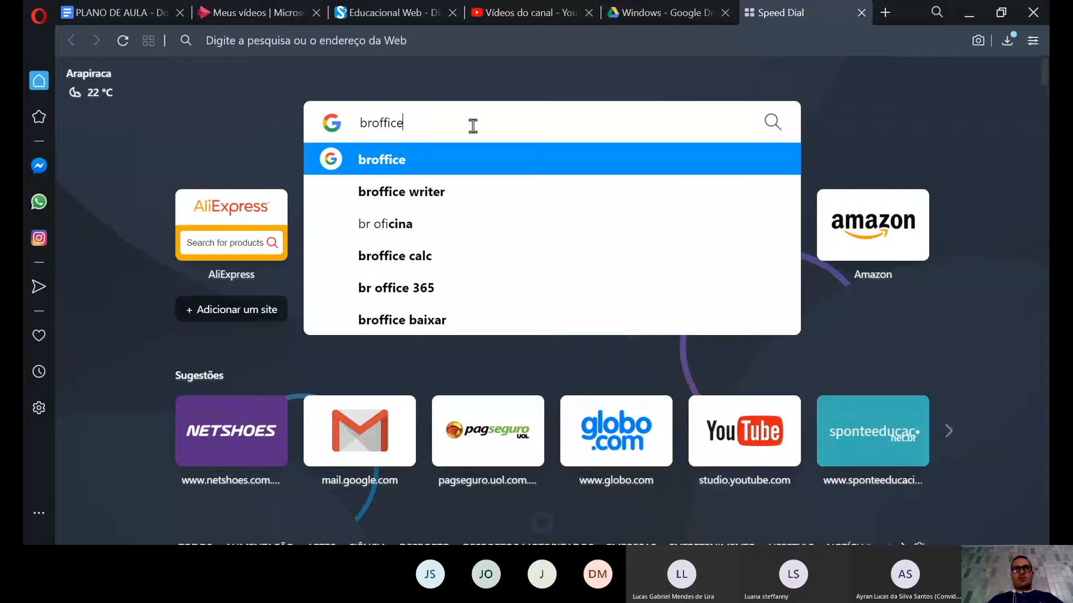
key(Return)
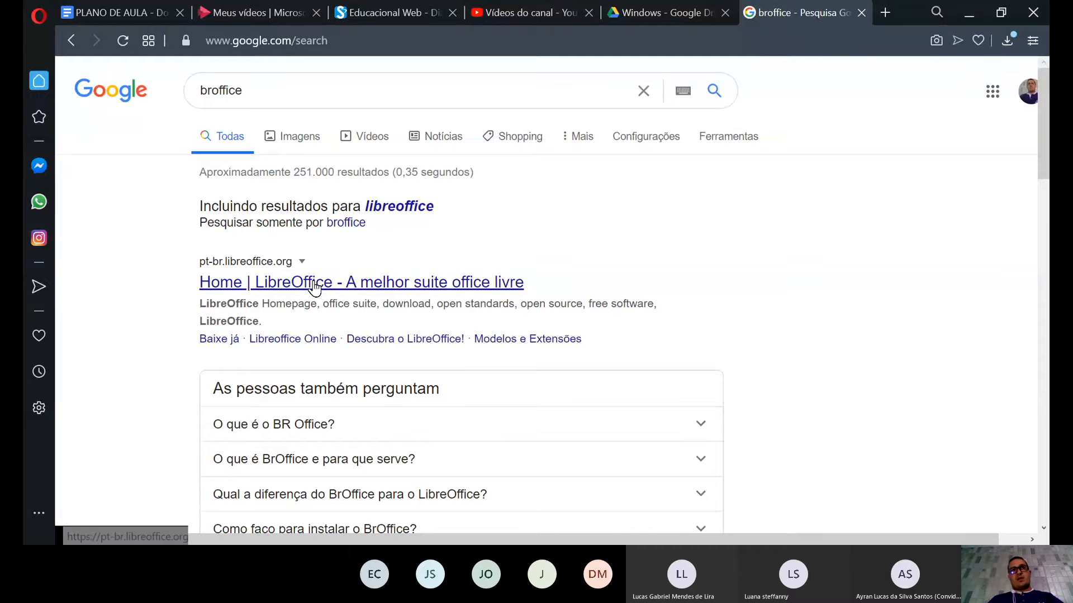
Open the 'Home | LibreOffice - A melhor suite office livre' search result
scroll(378, 327, down, 7)
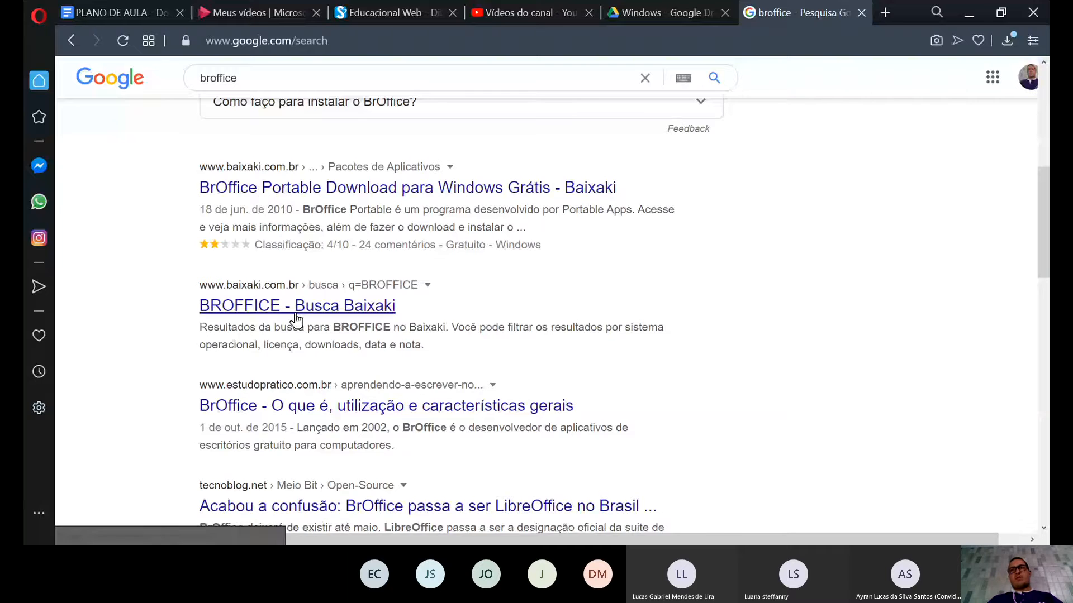
scroll(336, 357, up, 7)
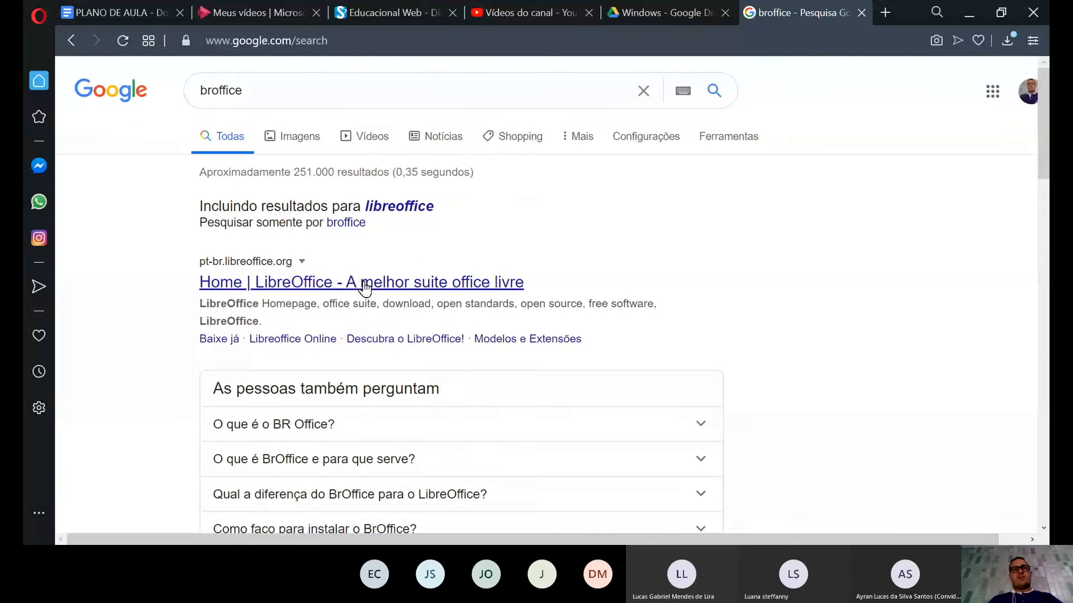
click(364, 283)
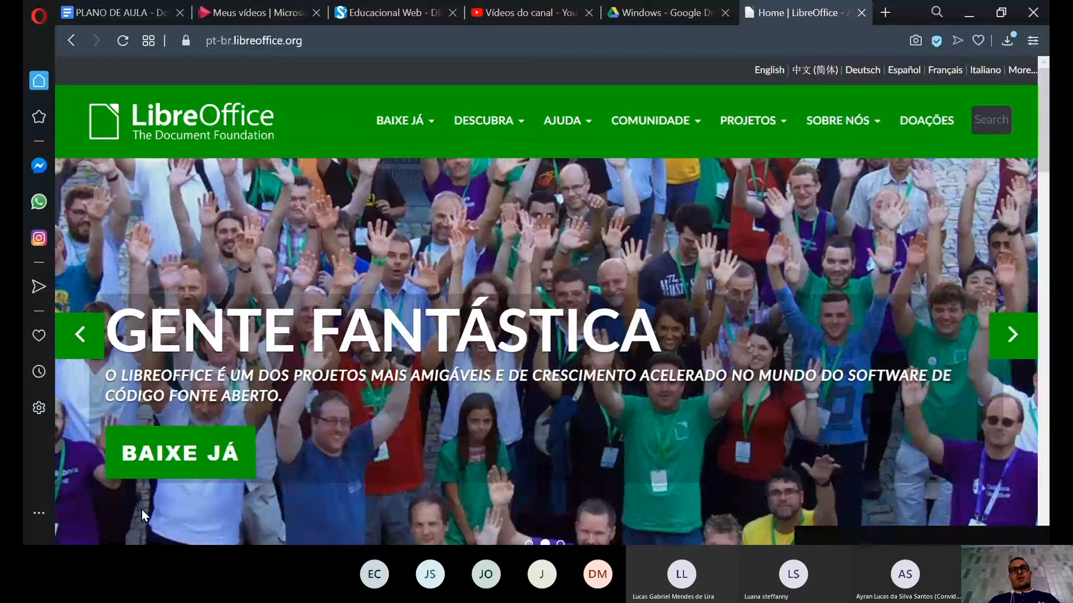
Scroll through the LibreOffice homepage to the posts, then go back to the broffice results
scroll(291, 410, down, 3)
scroll(291, 410, down, 15)
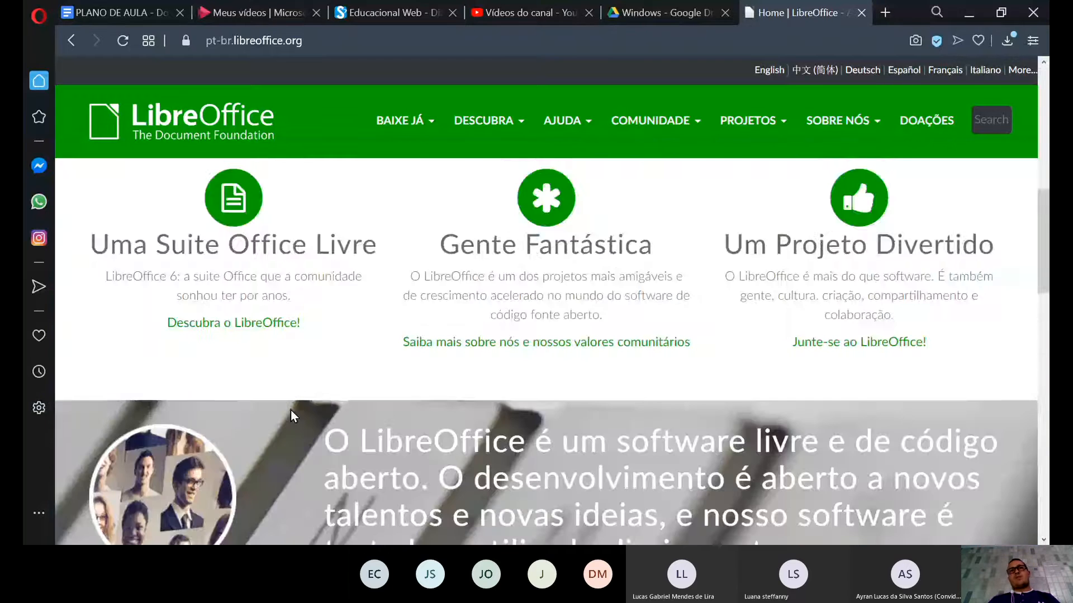
scroll(290, 410, down, 6)
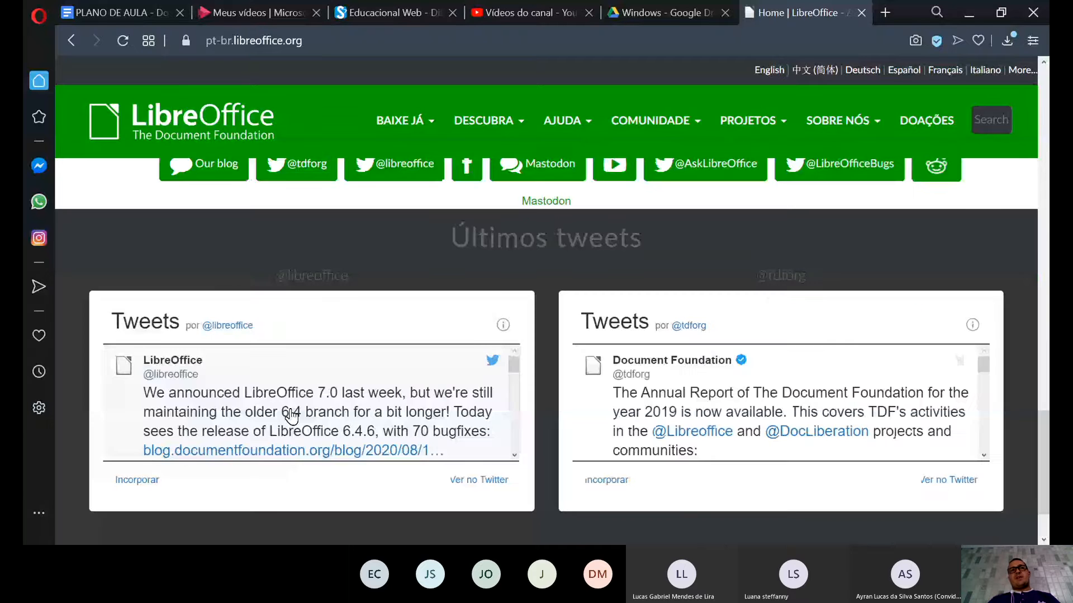
scroll(290, 412, down, 5)
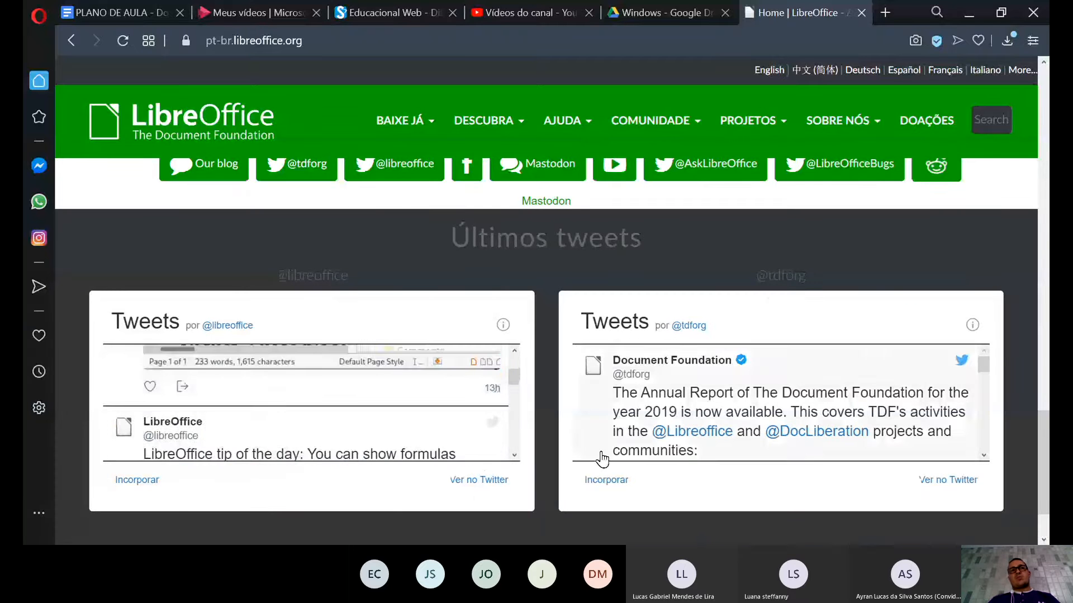
scroll(267, 415, up, 2)
scroll(267, 415, down, 4)
scroll(663, 402, down, 10)
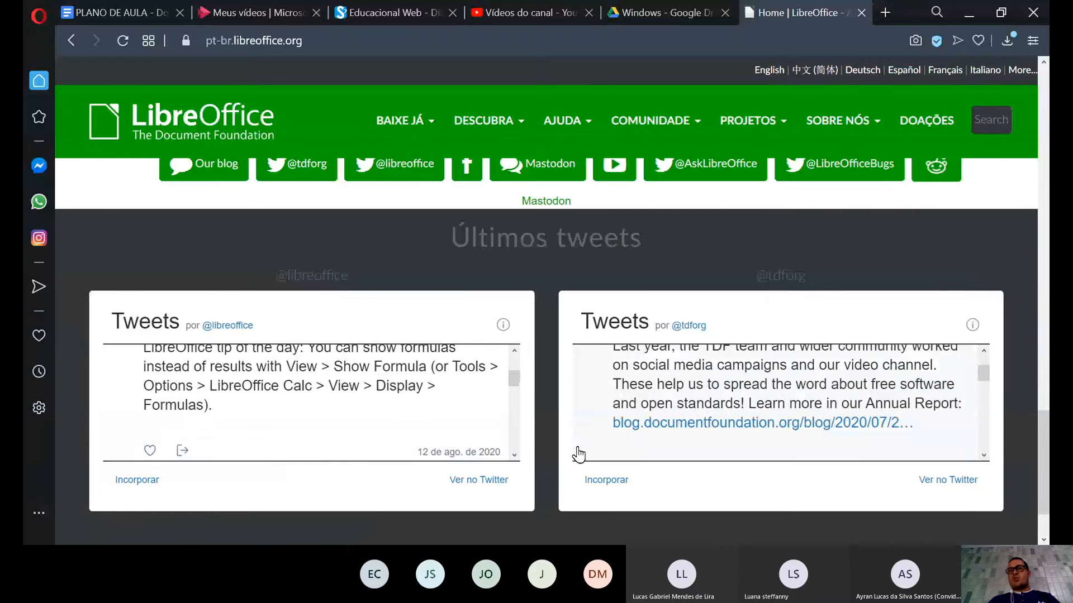
scroll(565, 441, down, 1)
scroll(551, 446, down, 1)
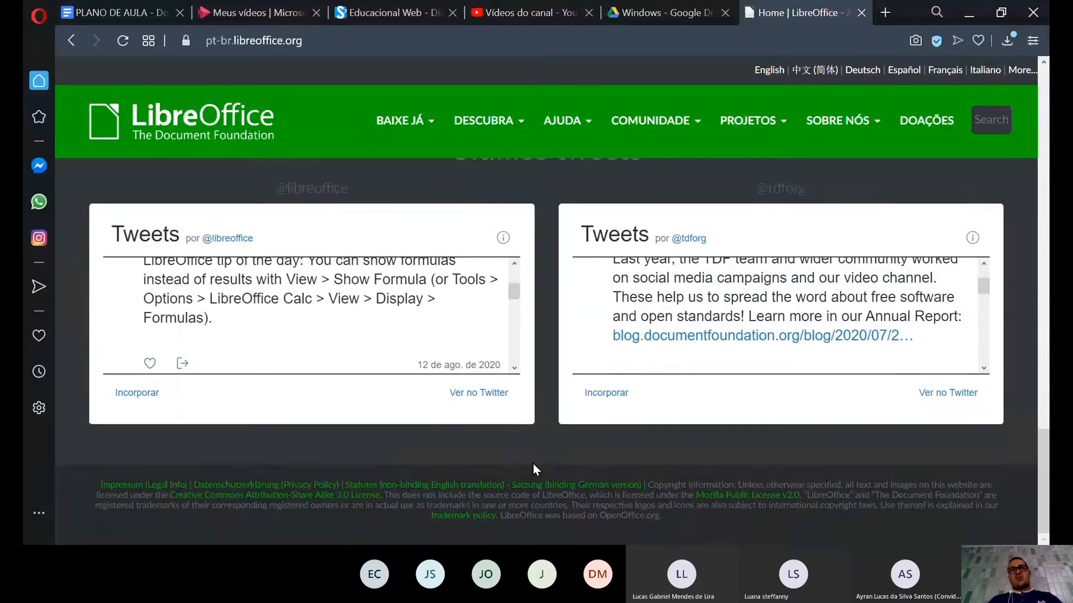
scroll(476, 462, up, 10)
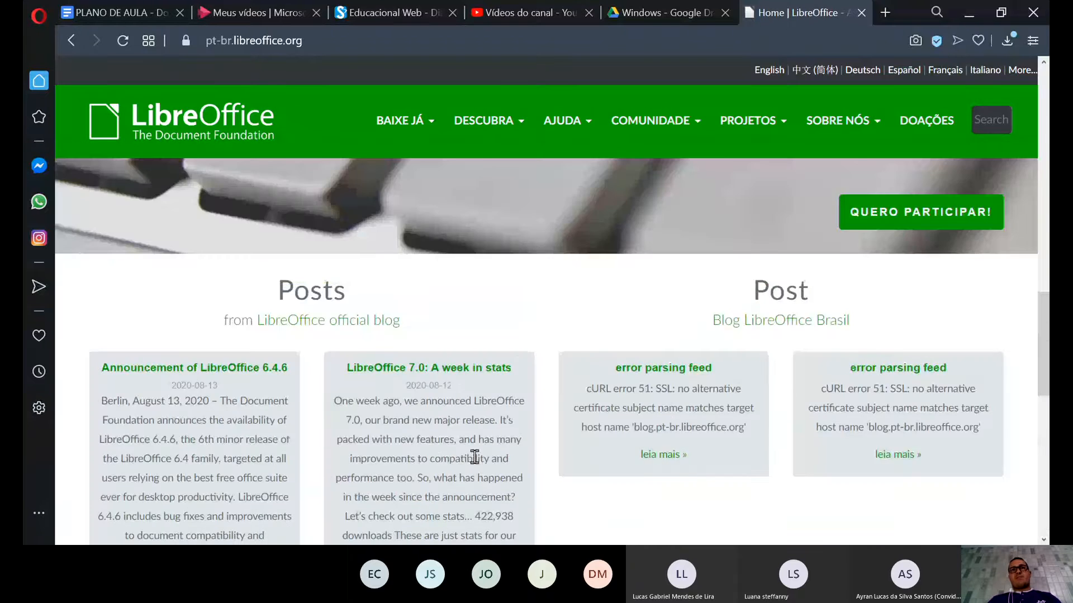
scroll(474, 458, up, 4)
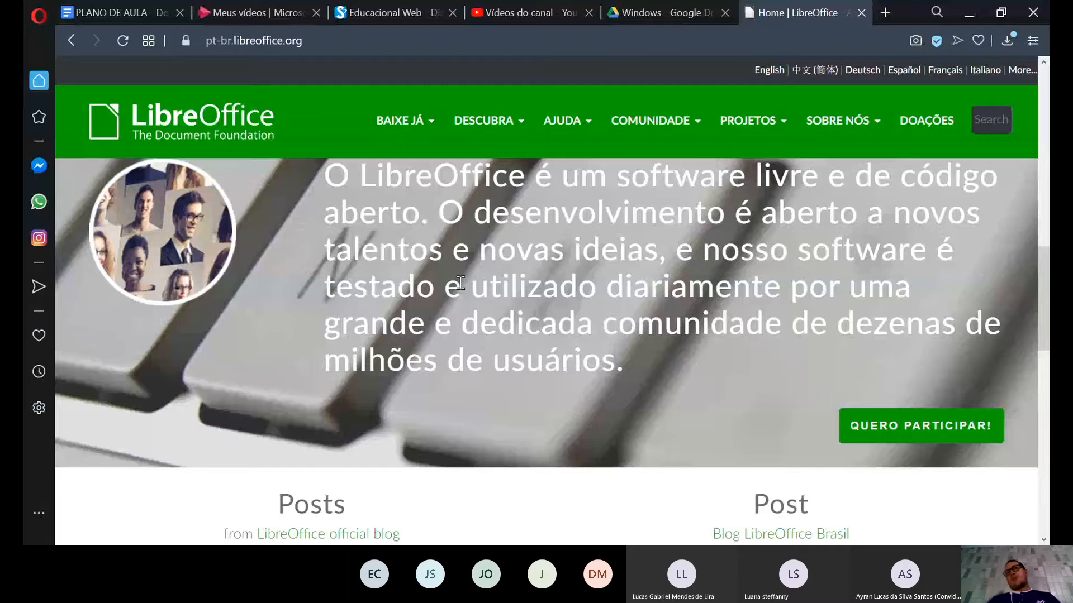
scroll(575, 336, up, 10)
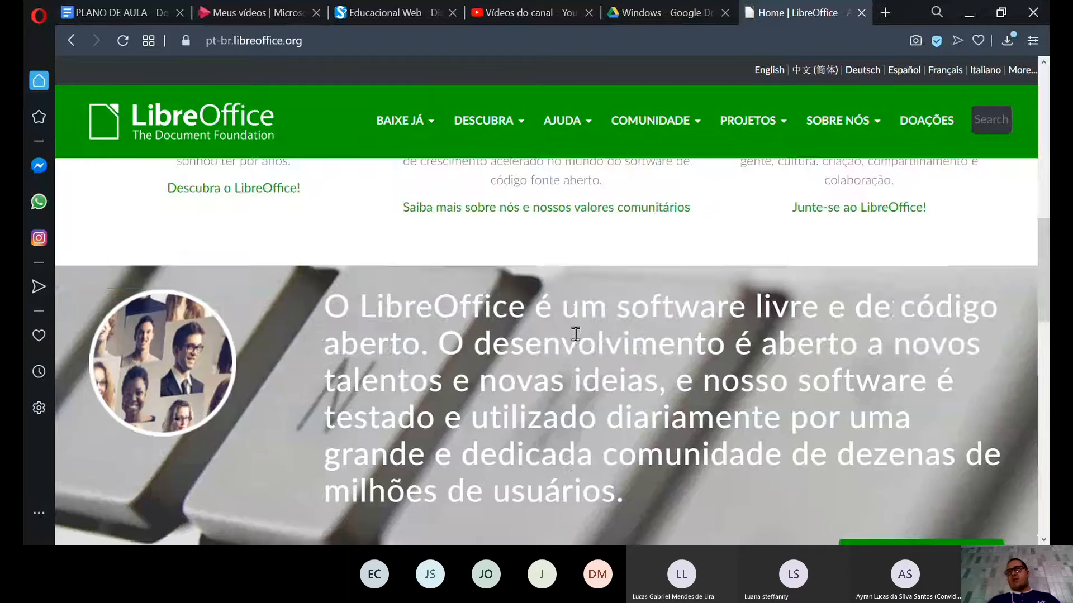
scroll(576, 336, up, 2)
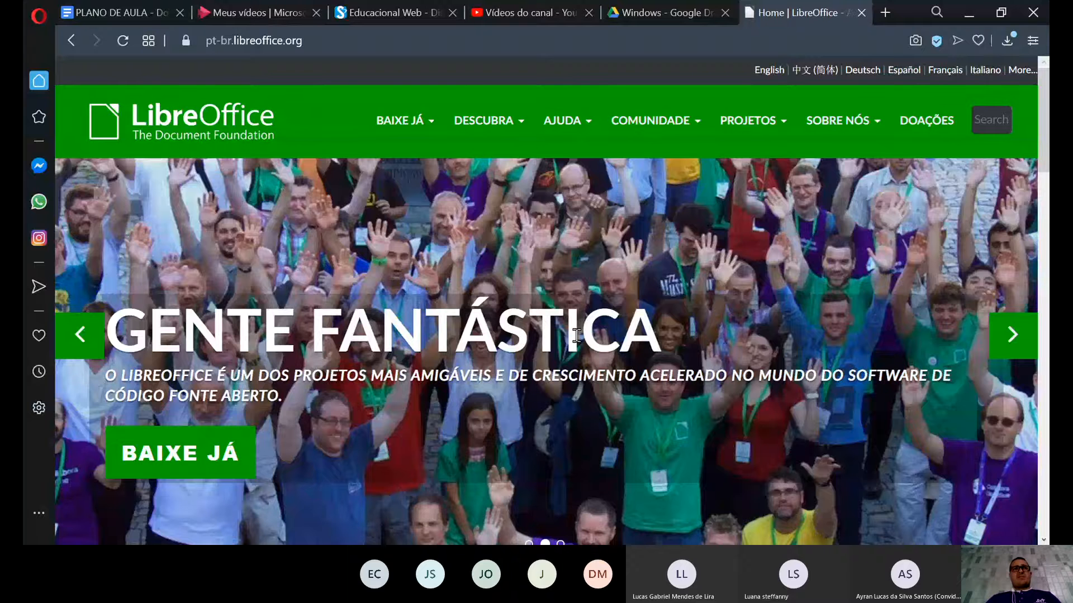
click(72, 40)
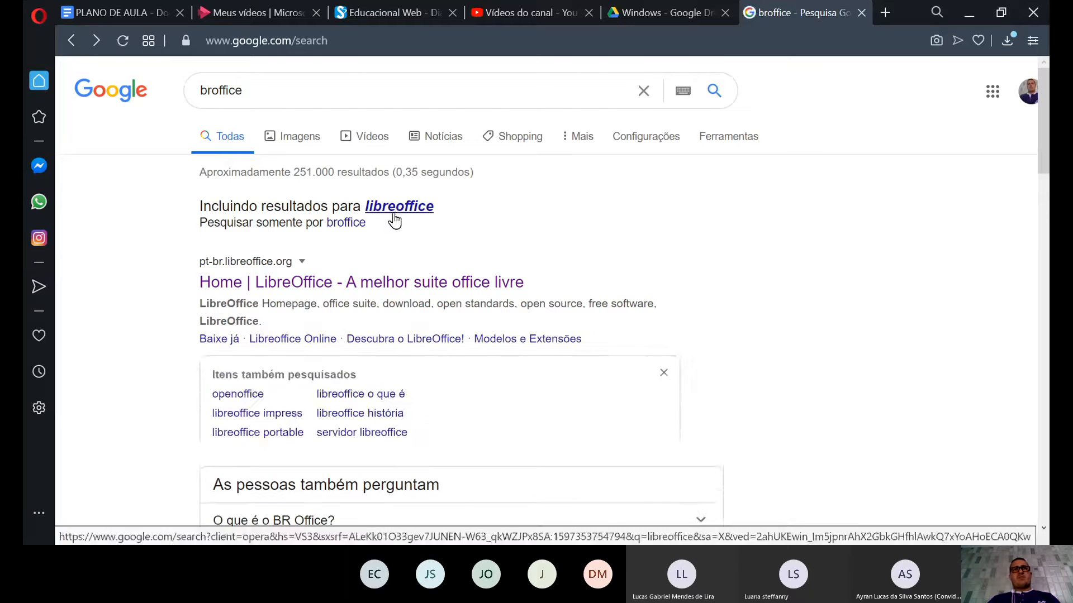
Show image results for LibreOffice and preview the first image
click(396, 210)
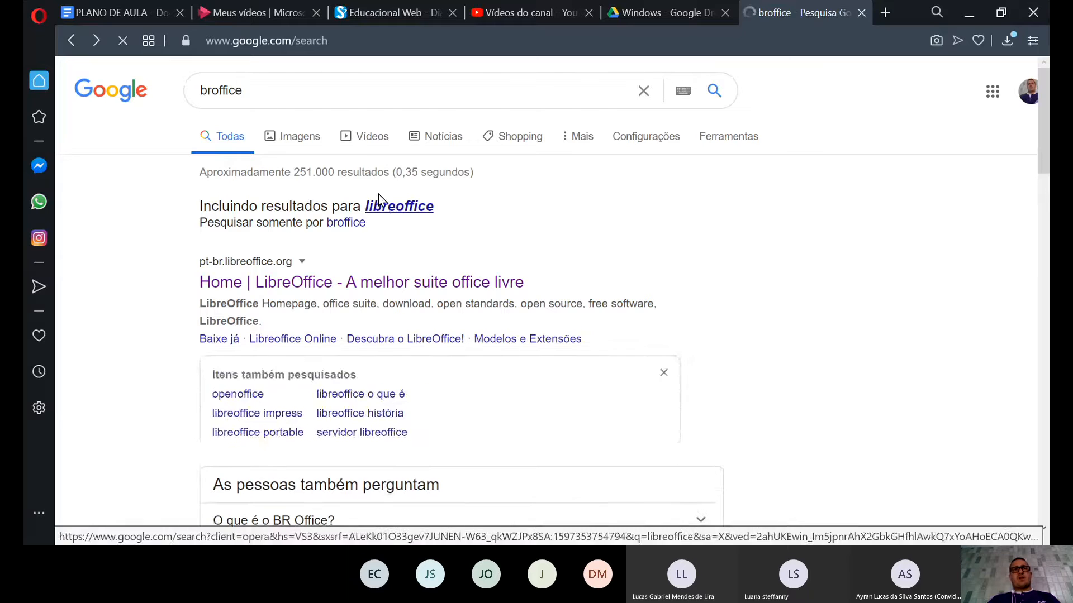
click(287, 140)
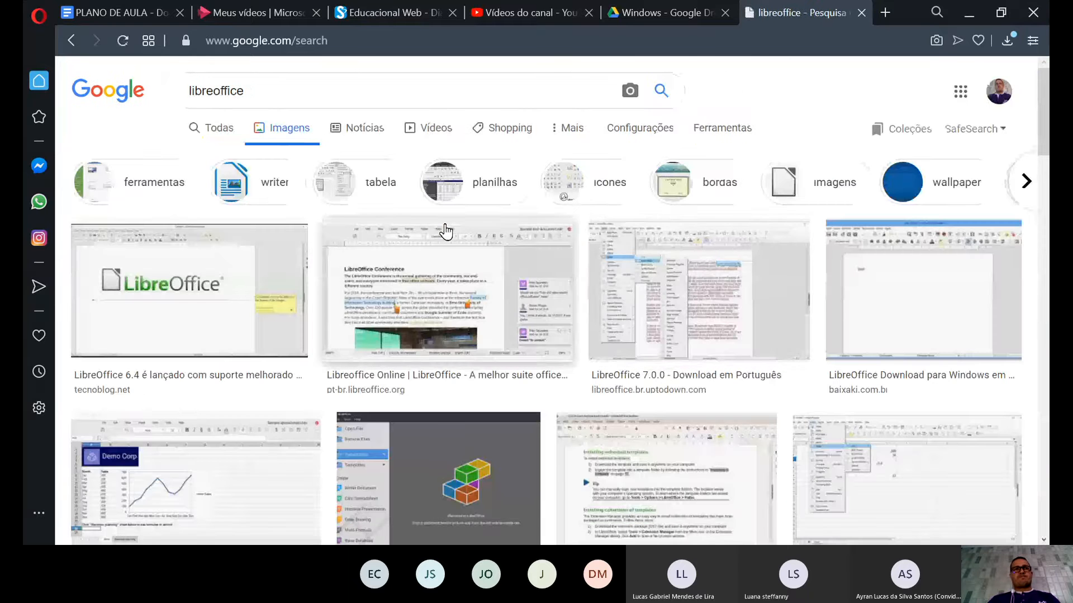
scroll(444, 232, down, 2)
scroll(444, 232, up, 2)
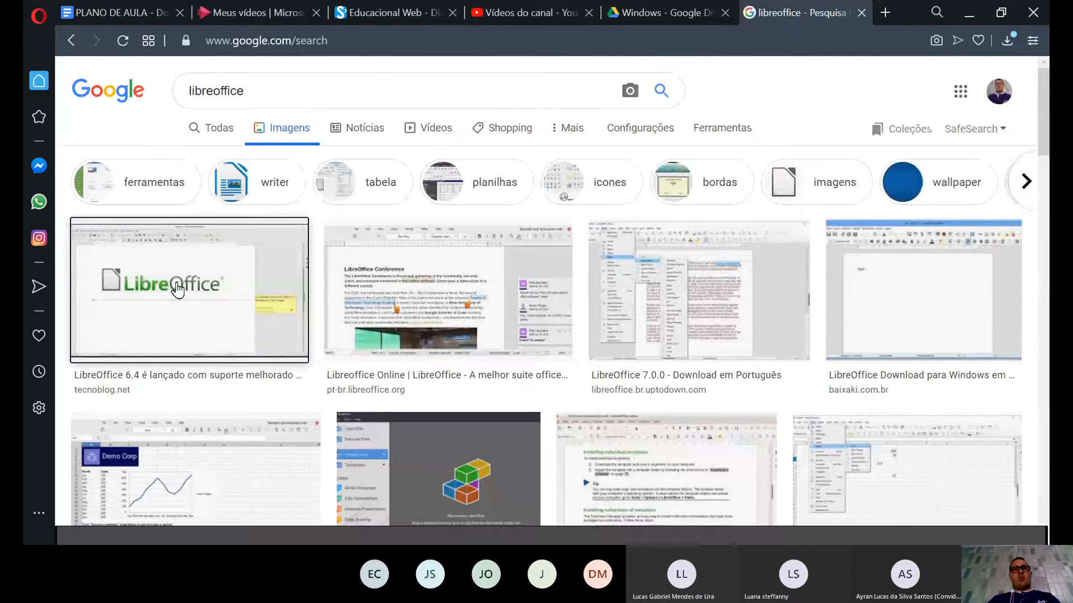
click(178, 290)
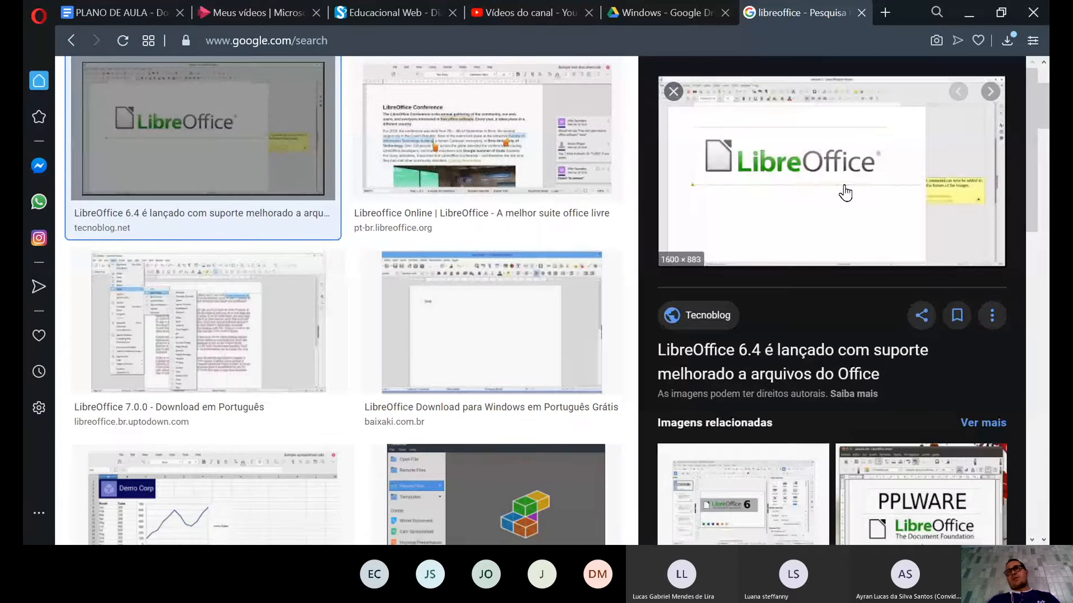
View the LibreOffice Writer screenshot full-size in a new tab, then close it
right_click(845, 193)
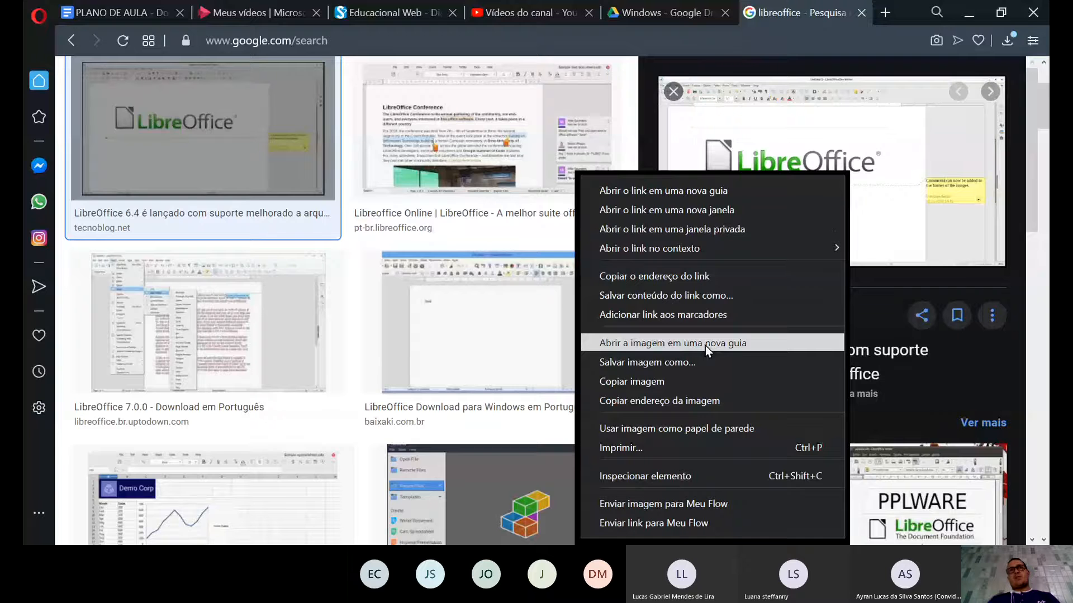
click(705, 343)
click(810, 10)
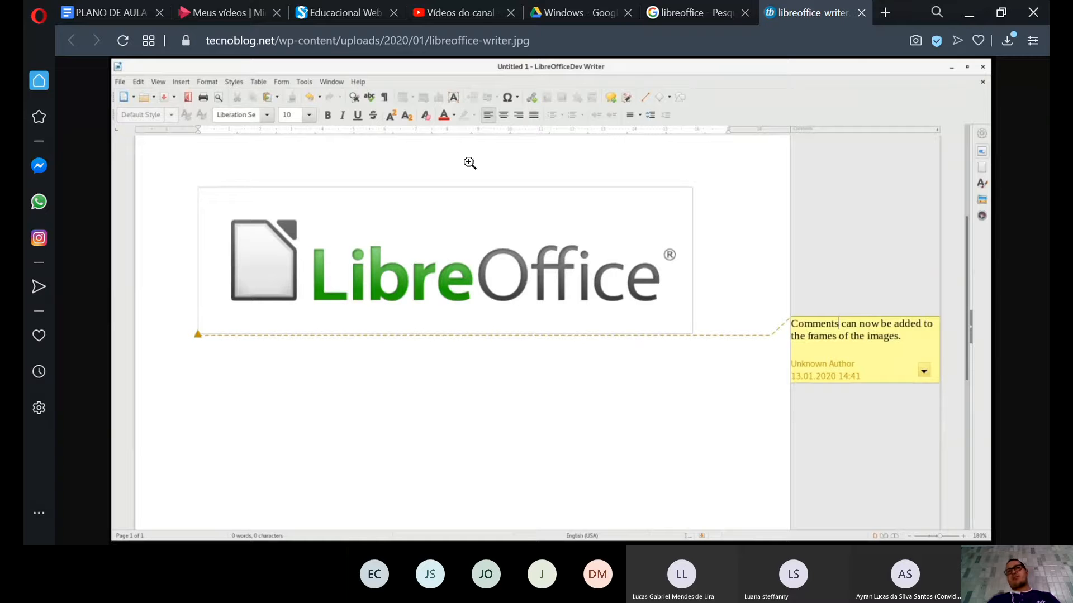
click(862, 12)
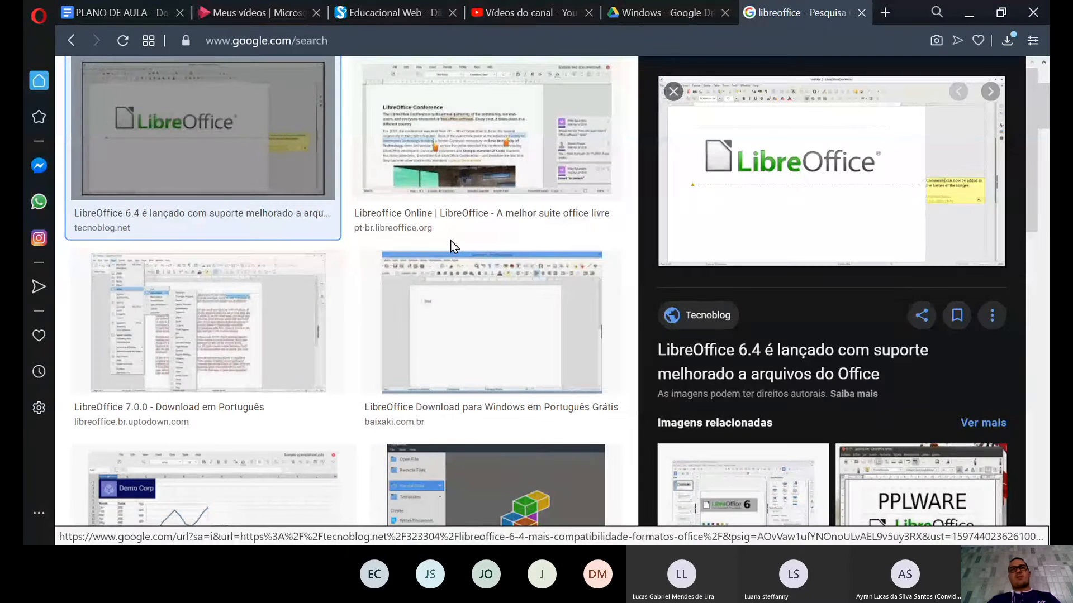
Preview the Demo Corp spreadsheet and LibreOffice 6.4 TargetHD.net image results
scroll(451, 240, down, 5)
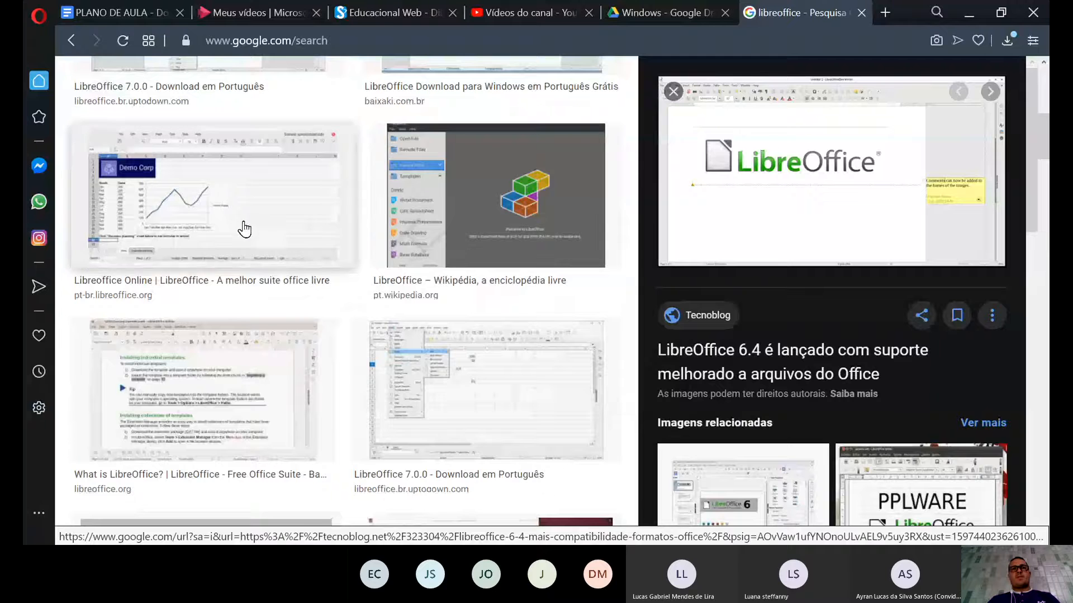
click(246, 218)
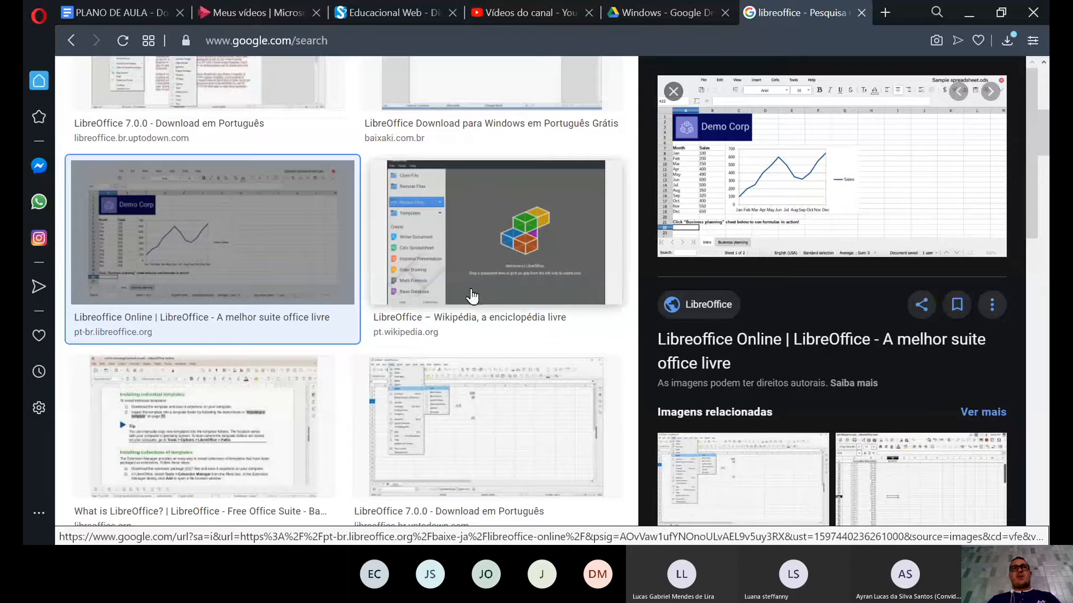
scroll(472, 295, down, 3)
scroll(472, 295, down, 2)
click(294, 337)
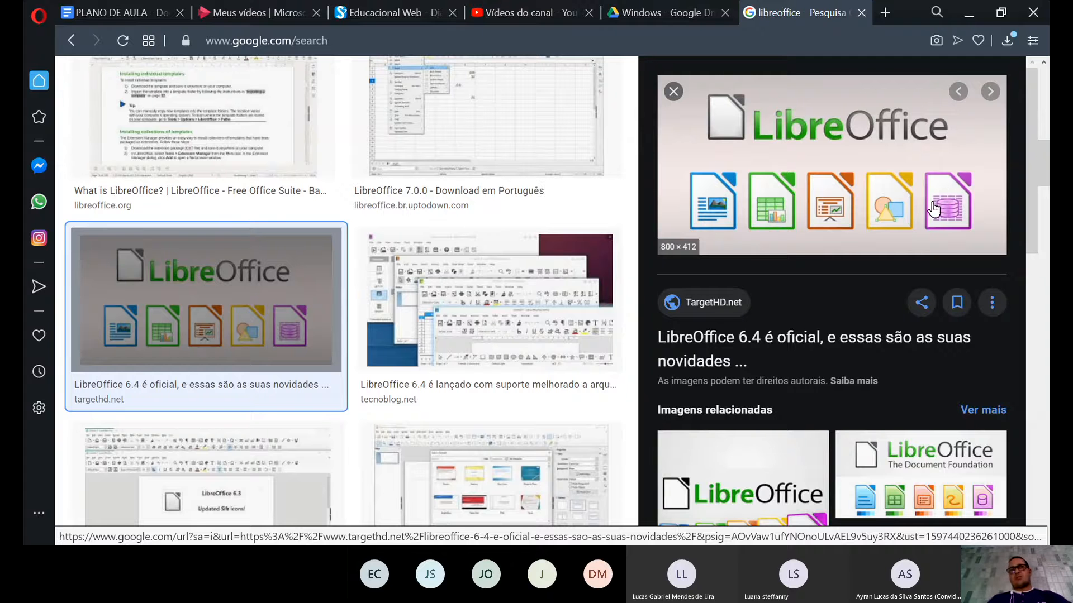
scroll(930, 212, down, 4)
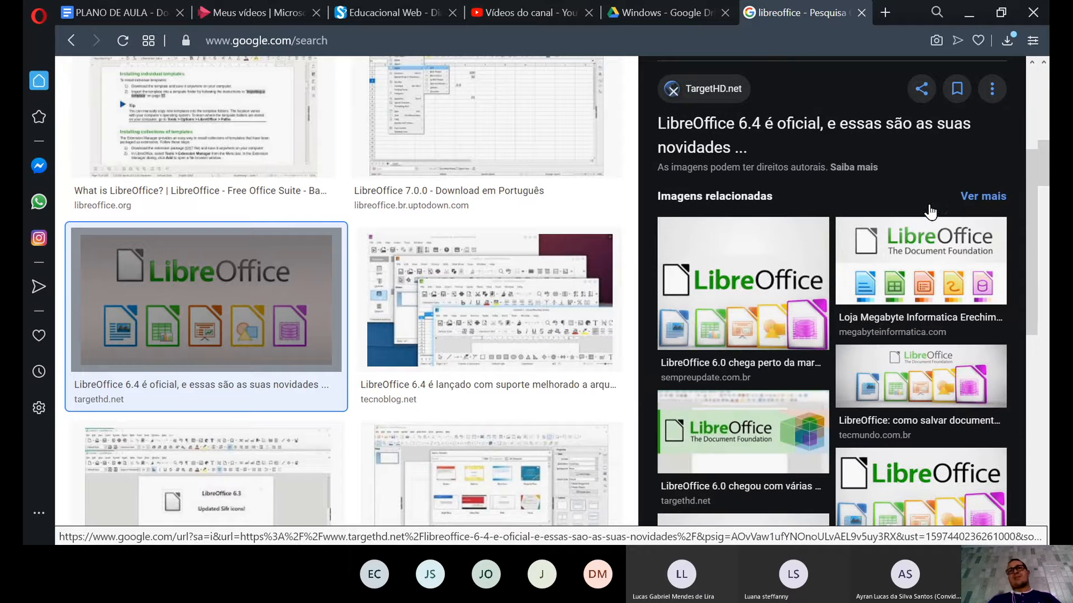
scroll(894, 273, down, 4)
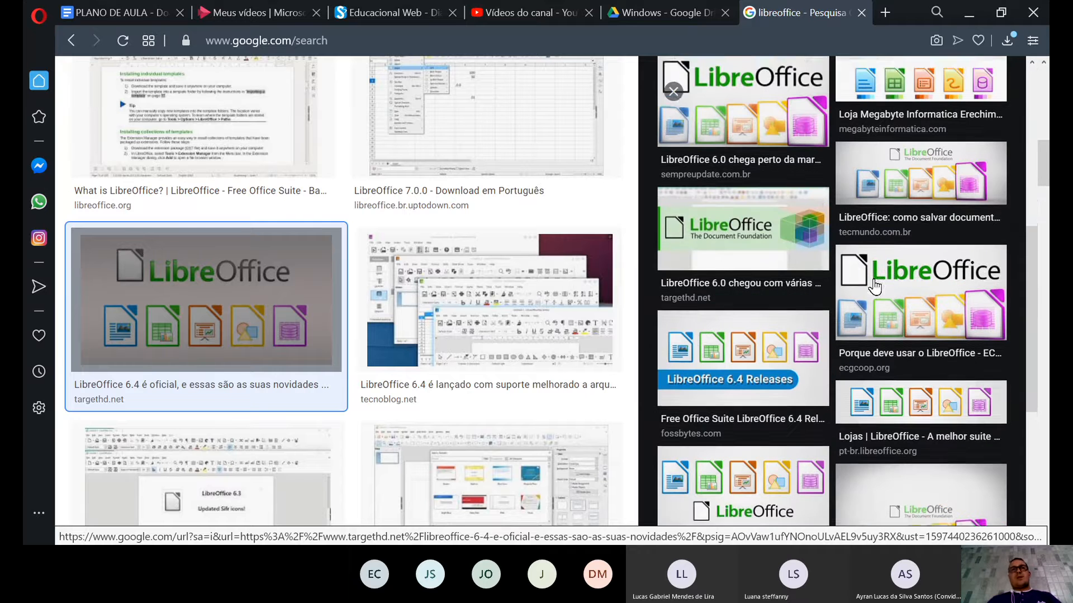
scroll(477, 315, down, 5)
Leave the LibreOffice image results and return to Word's start page
scroll(477, 316, down, 8)
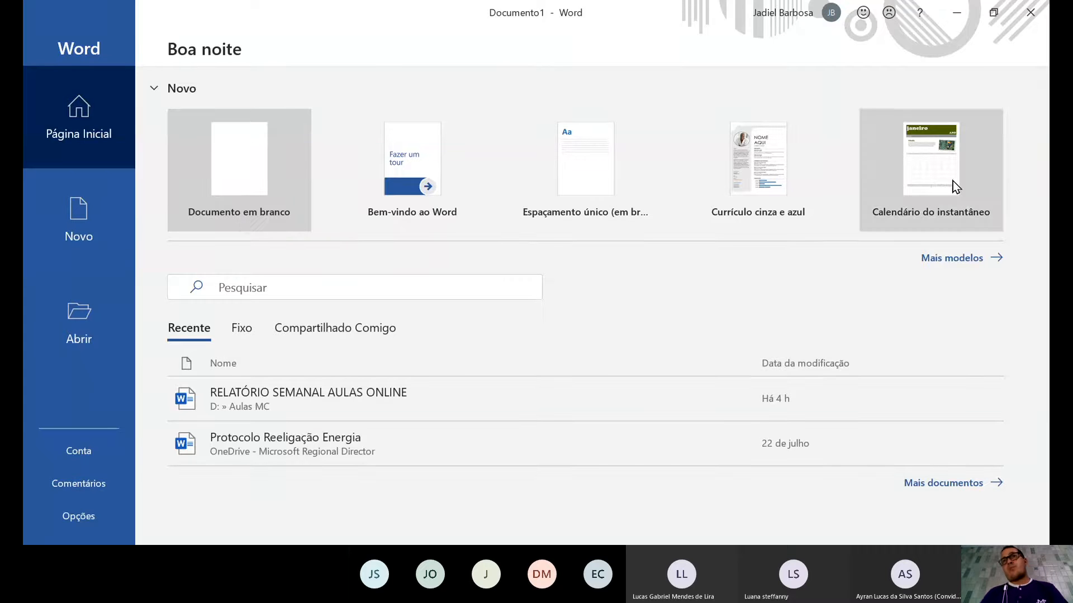
Show 'Mais modelos' and browse the certificate, report and flyer templates
click(952, 259)
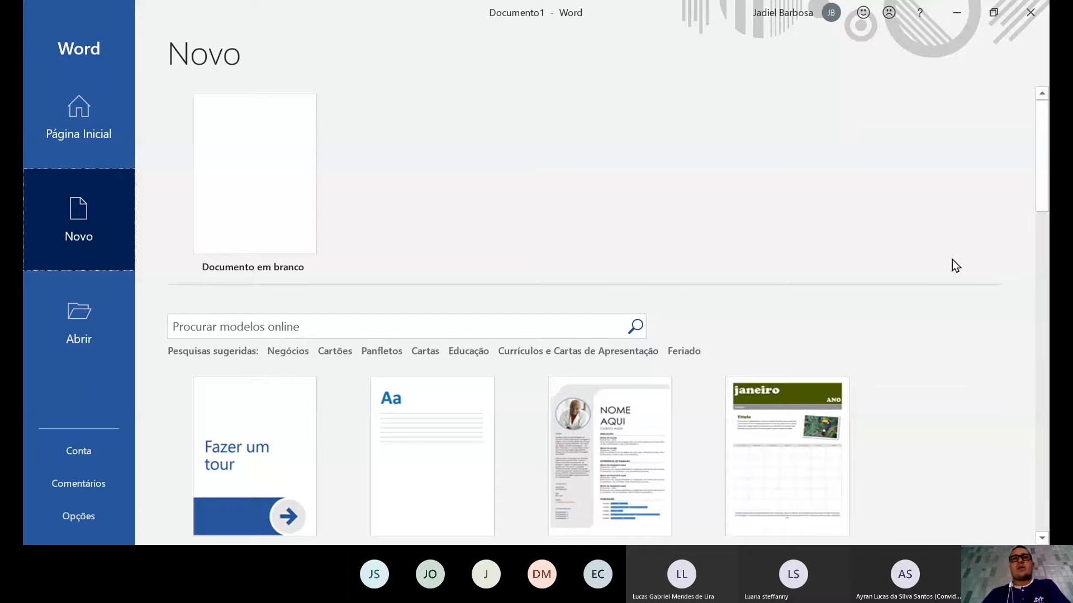
scroll(773, 202, down, 5)
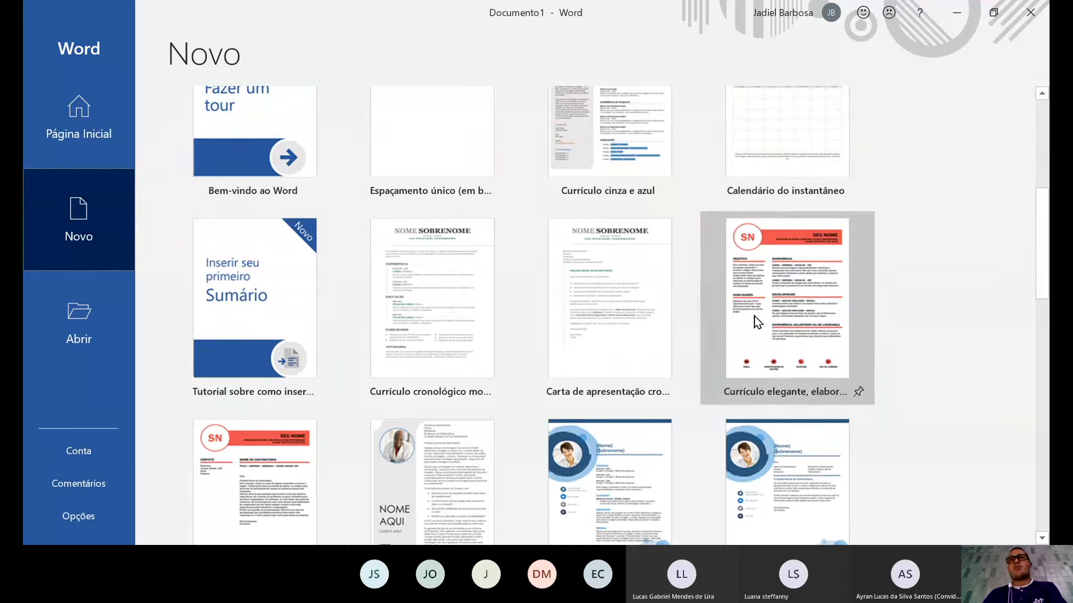
scroll(606, 261, down, 3)
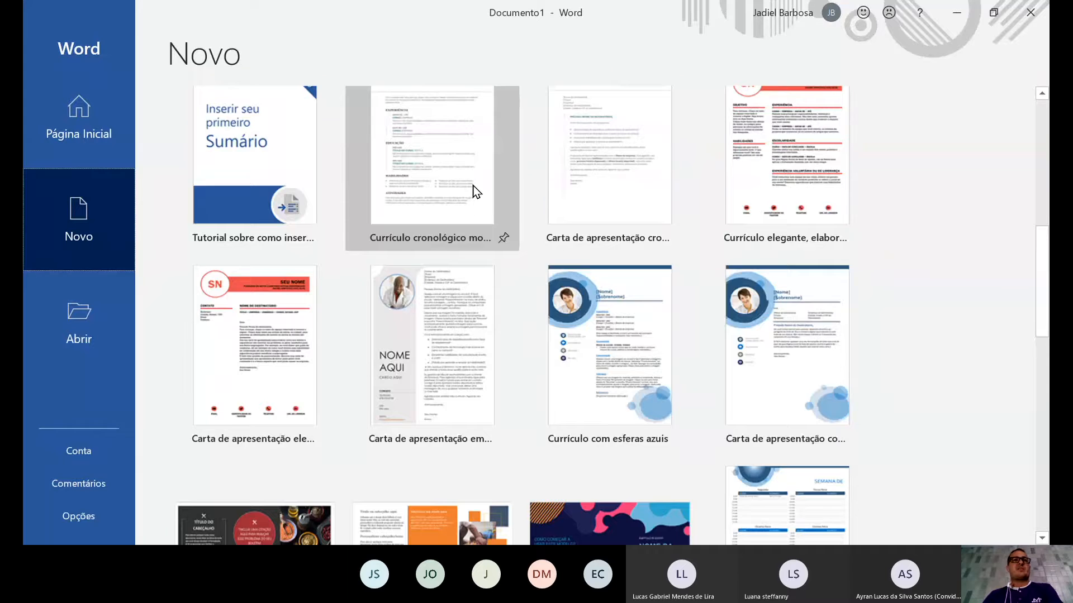
scroll(424, 274, down, 2)
scroll(424, 273, down, 2)
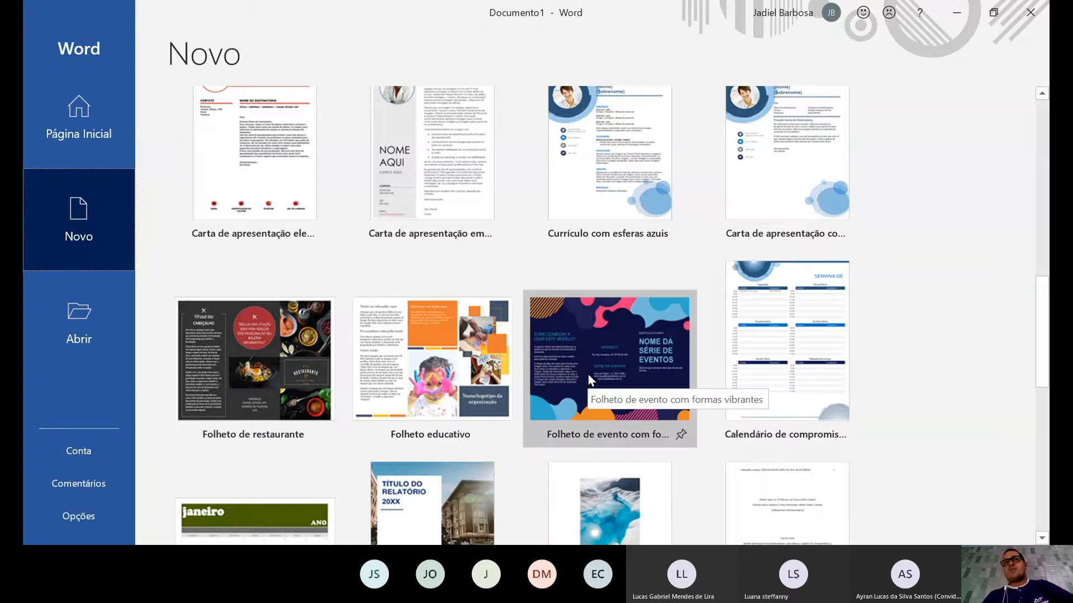
scroll(590, 379, down, 2)
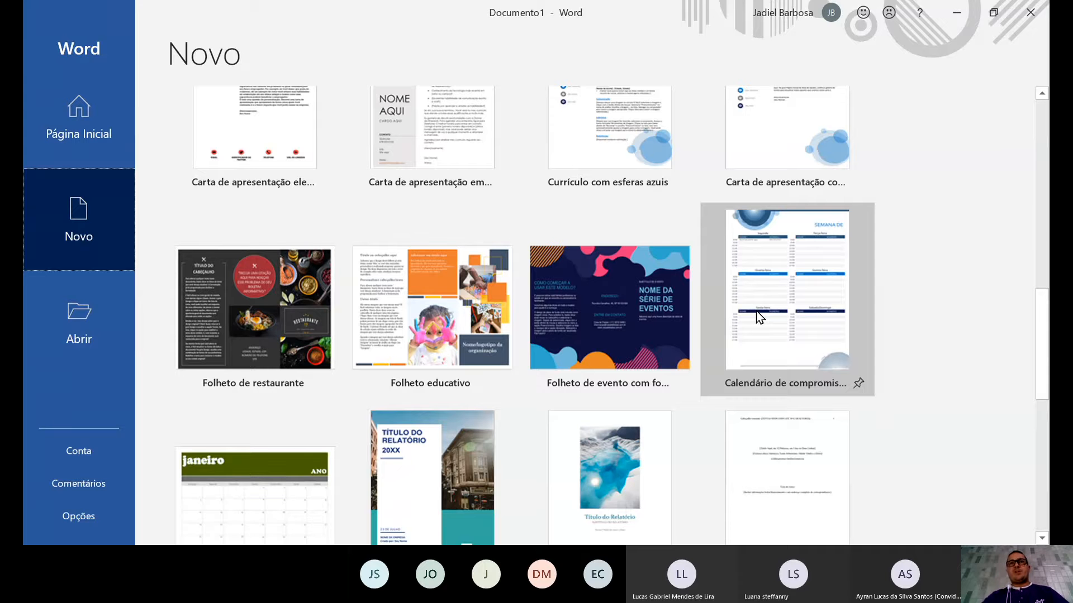
scroll(756, 311, down, 1)
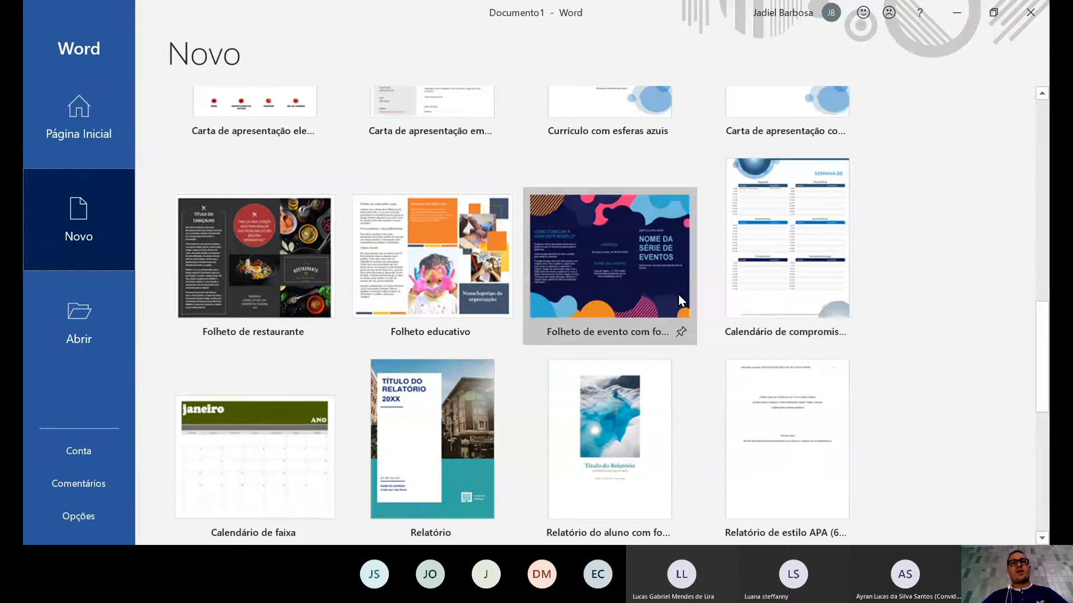
scroll(678, 294, down, 2)
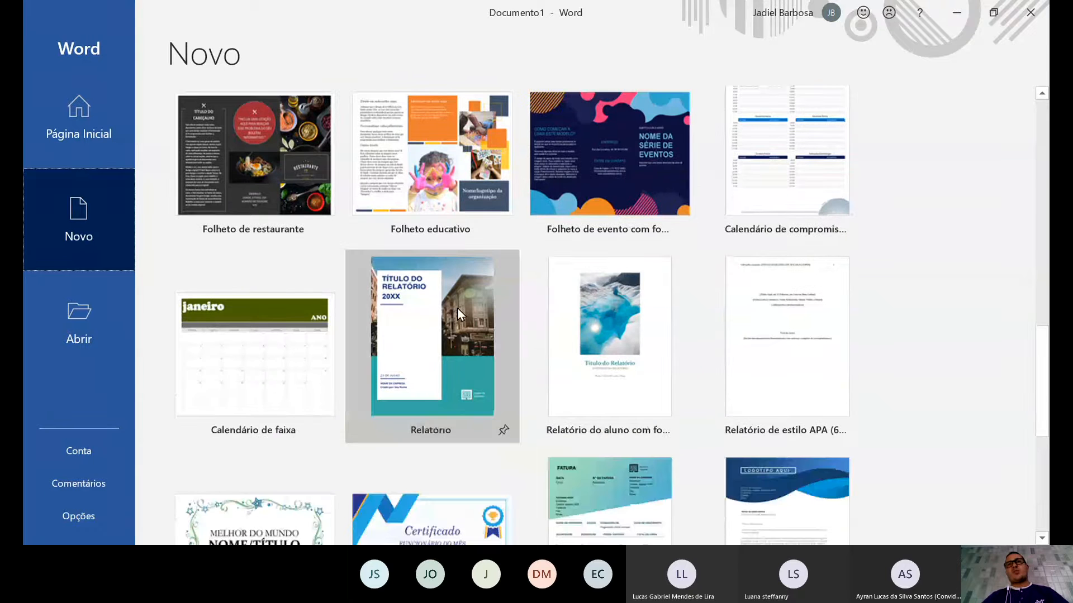
scroll(478, 337, down, 3)
scroll(335, 316, down, 2)
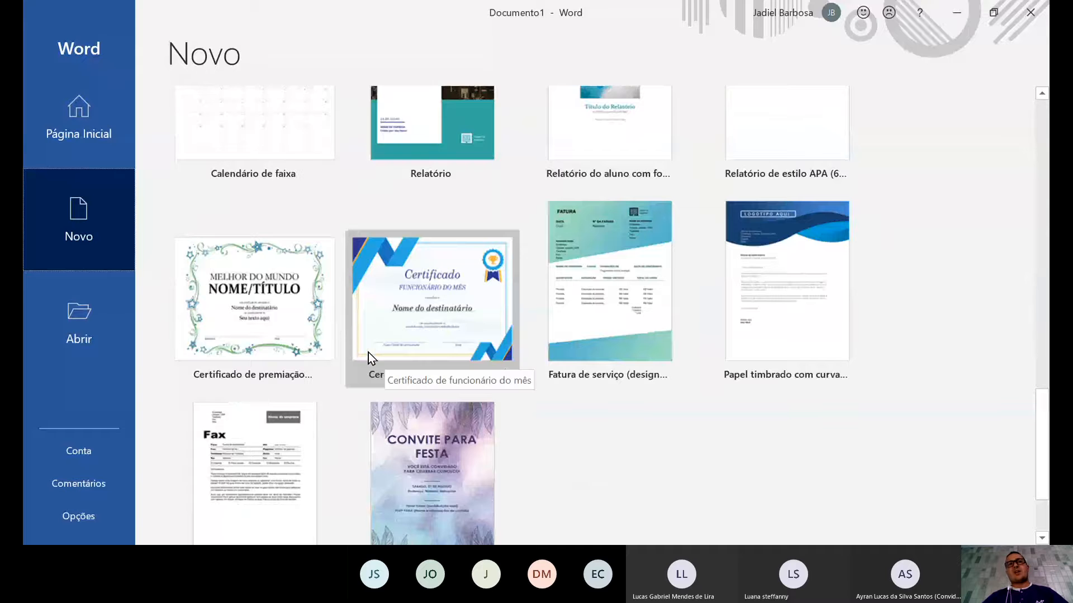
scroll(354, 337, down, 3)
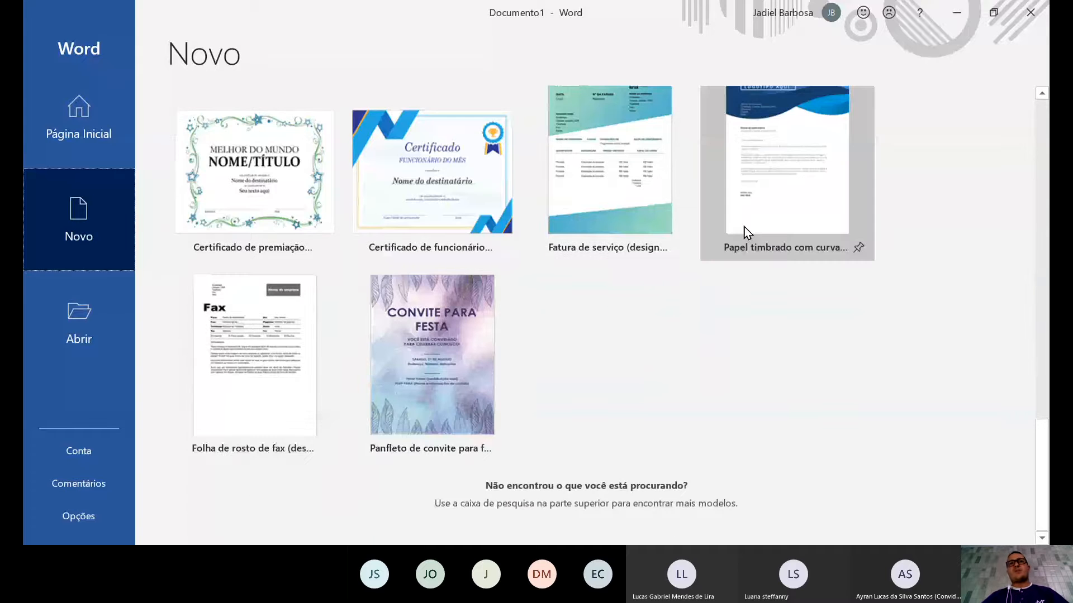
scroll(732, 364, up, 20)
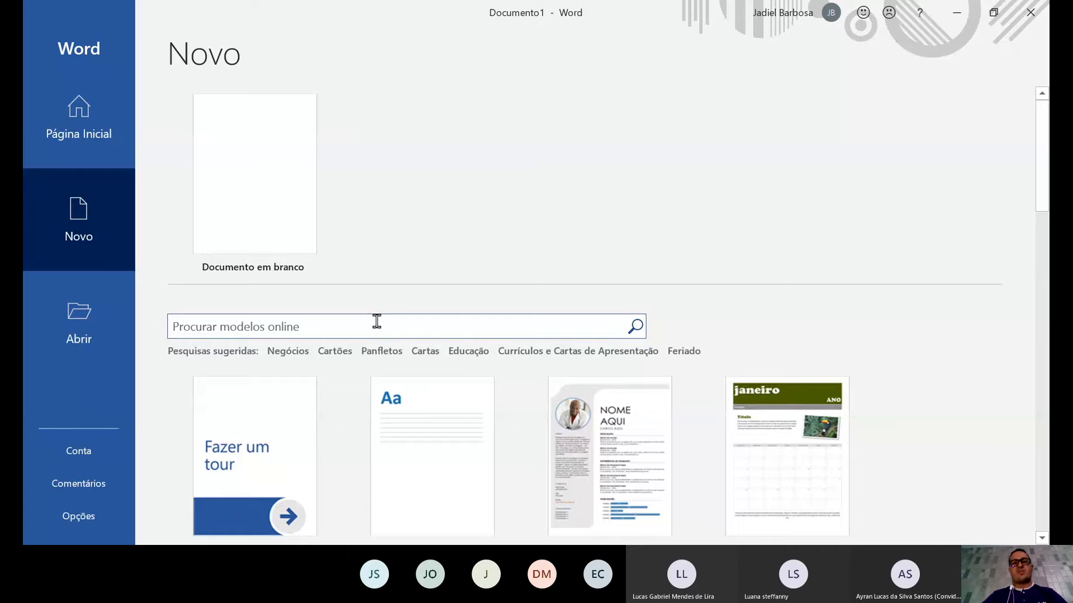
Search online templates for 'convite', browse the invitation designs, and select the search term
text(convite)
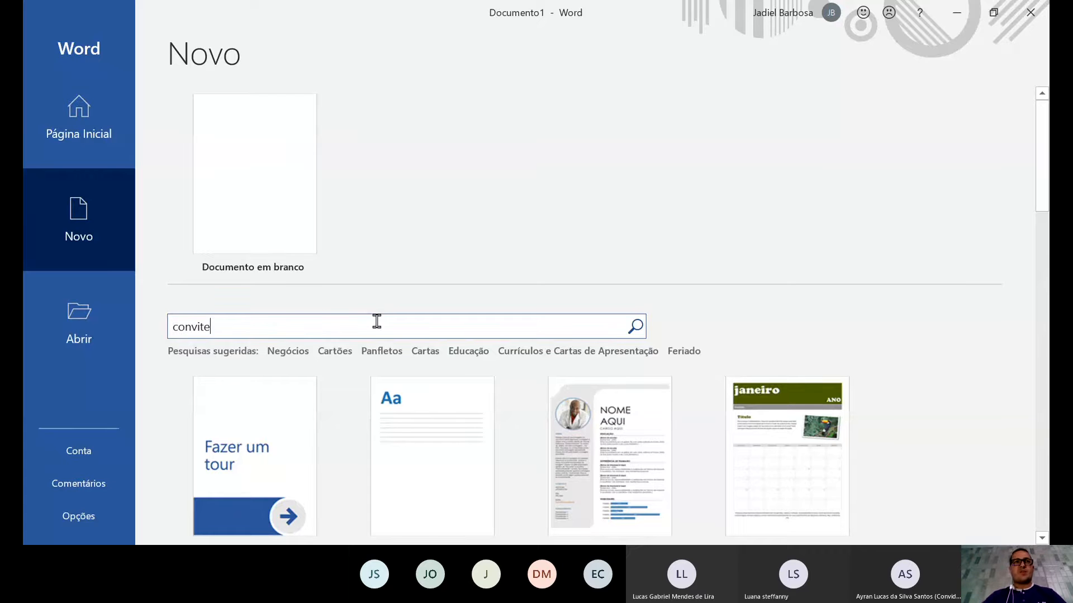
key(Return)
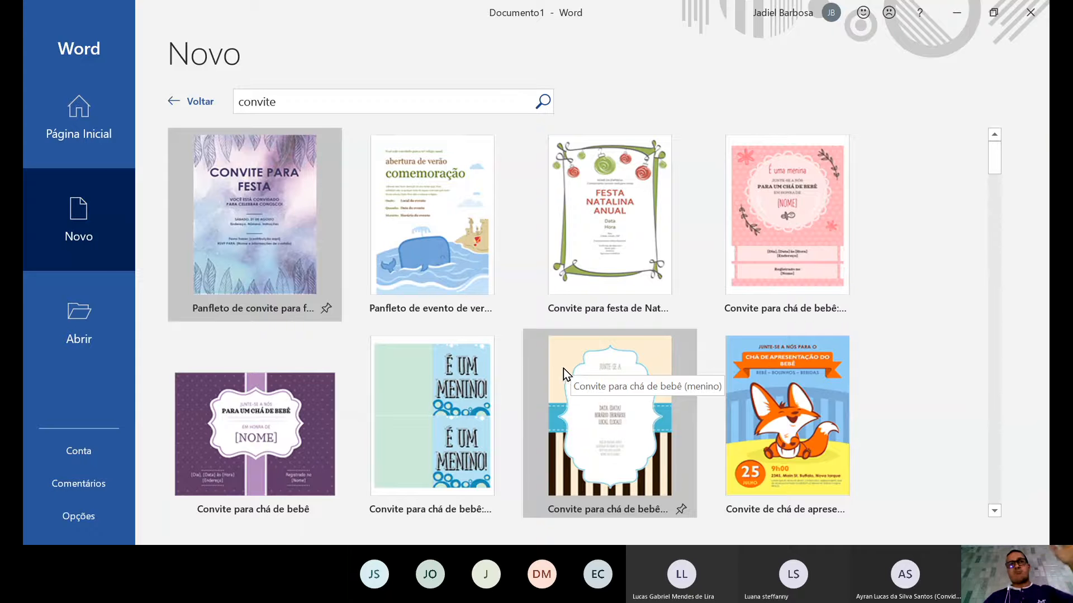
scroll(624, 307, down, 3)
scroll(614, 212, down, 2)
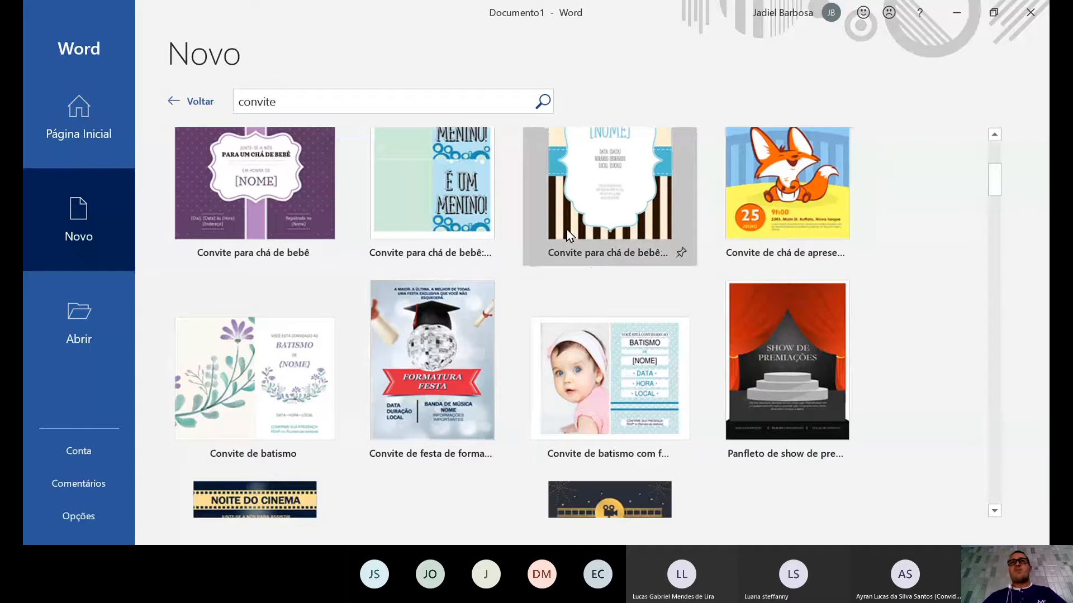
scroll(413, 274, down, 5)
scroll(412, 296, down, 1)
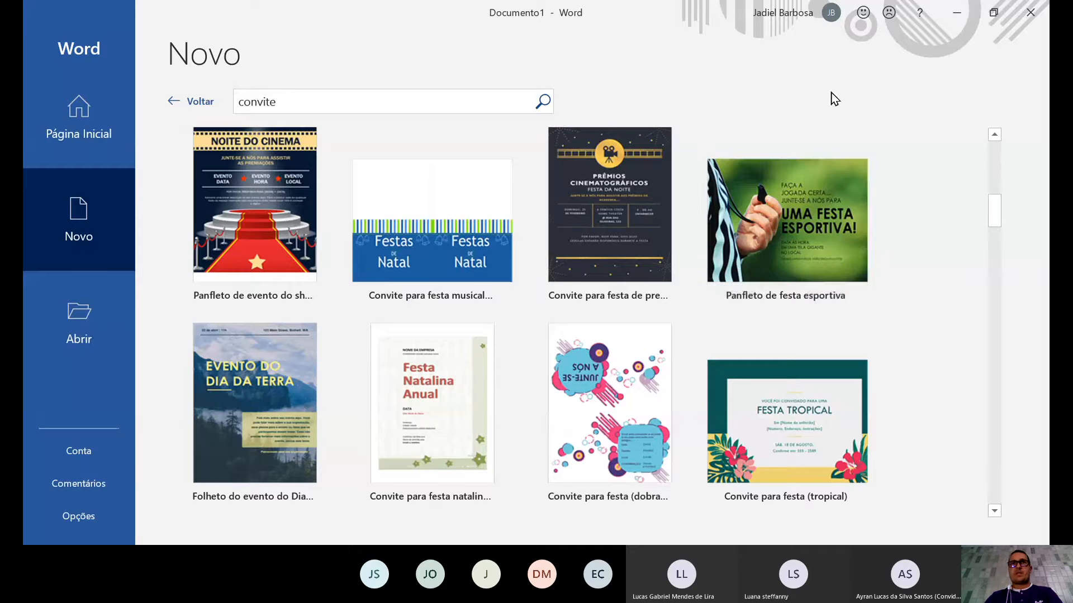
scroll(730, 191, down, 5)
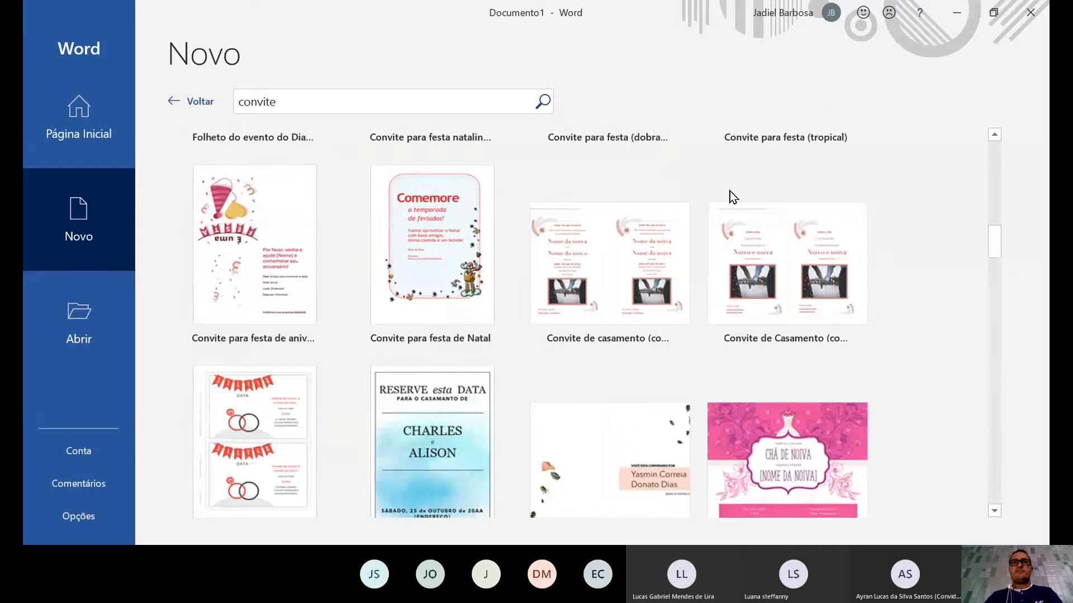
scroll(730, 191, down, 3)
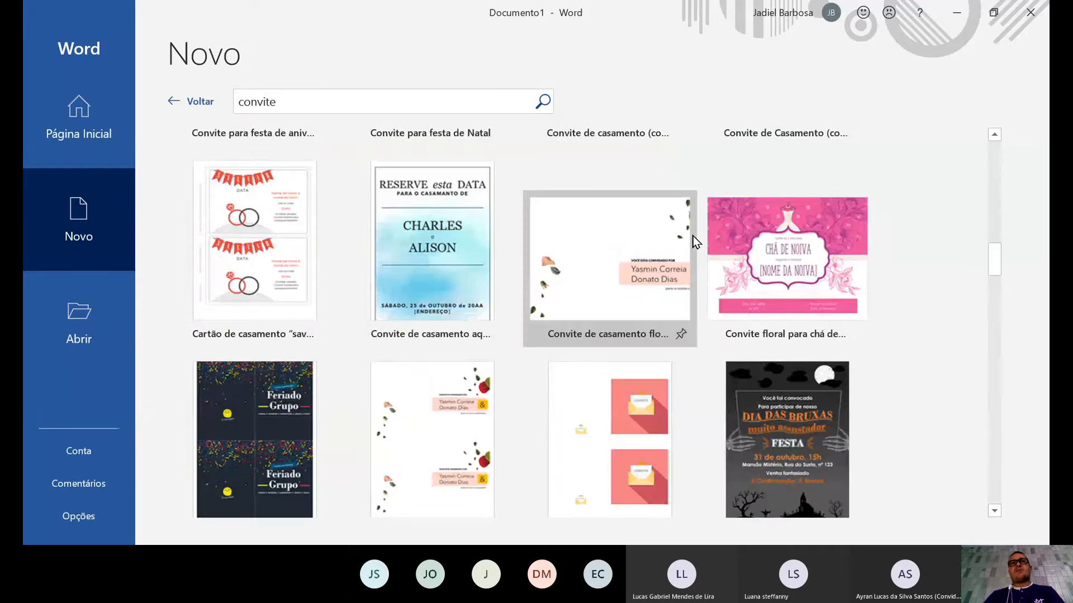
scroll(693, 236, down, 6)
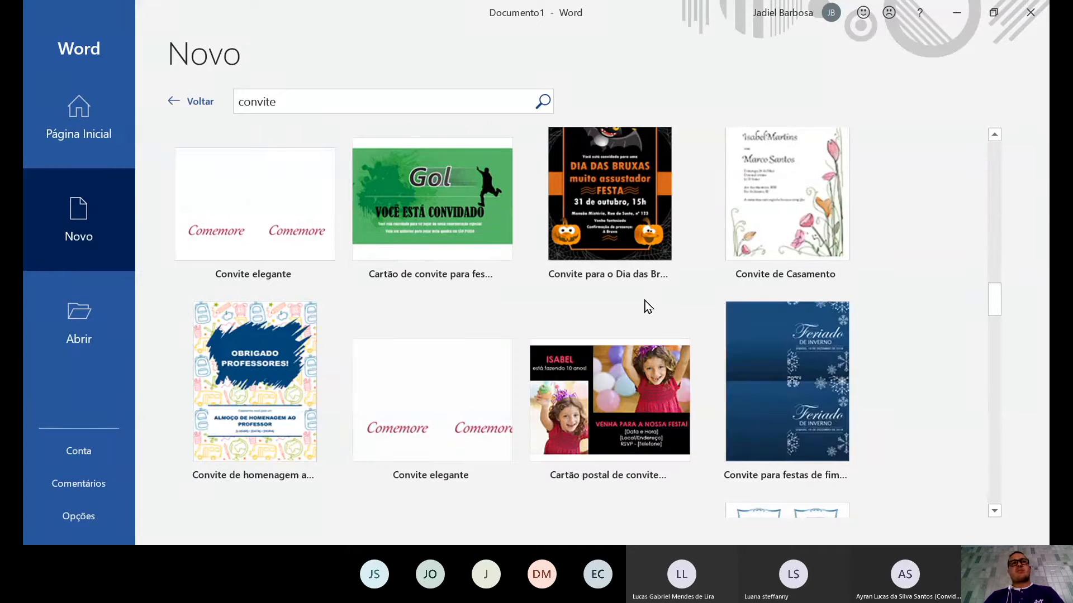
scroll(356, 292, down, 2)
scroll(360, 285, up, 4)
scroll(363, 282, up, 5)
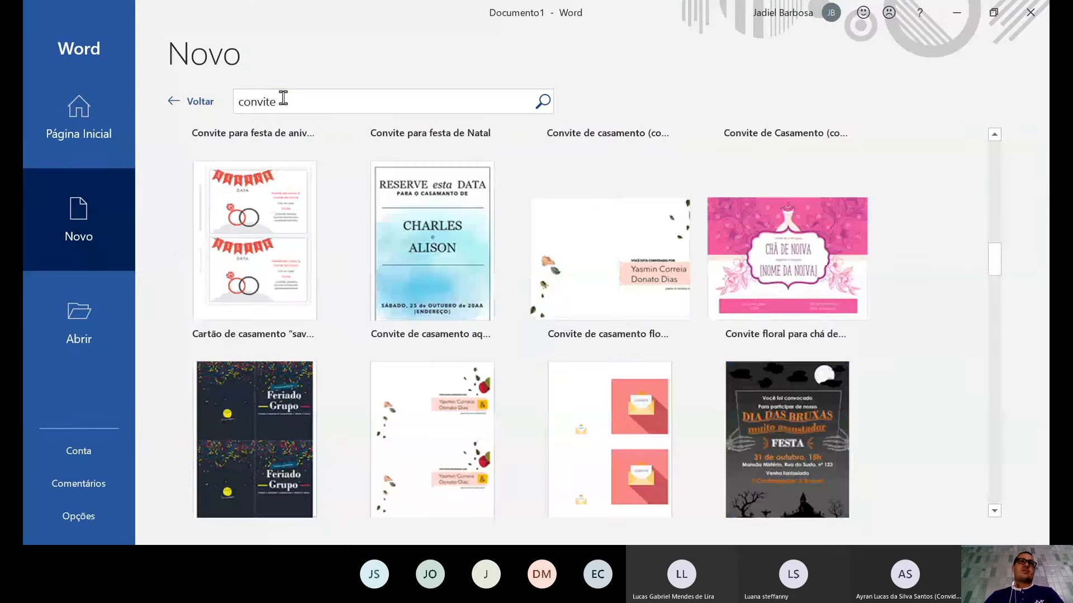
drag(234, 101, 285, 100)
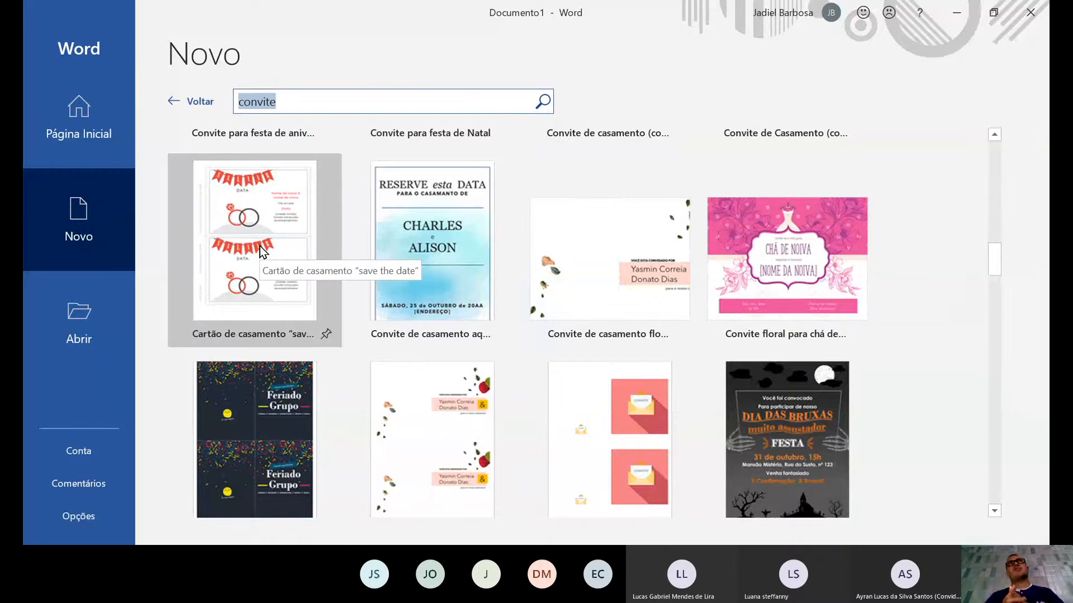
Replace the search with 'folheto' and browse the brochure template results
text(folhe)
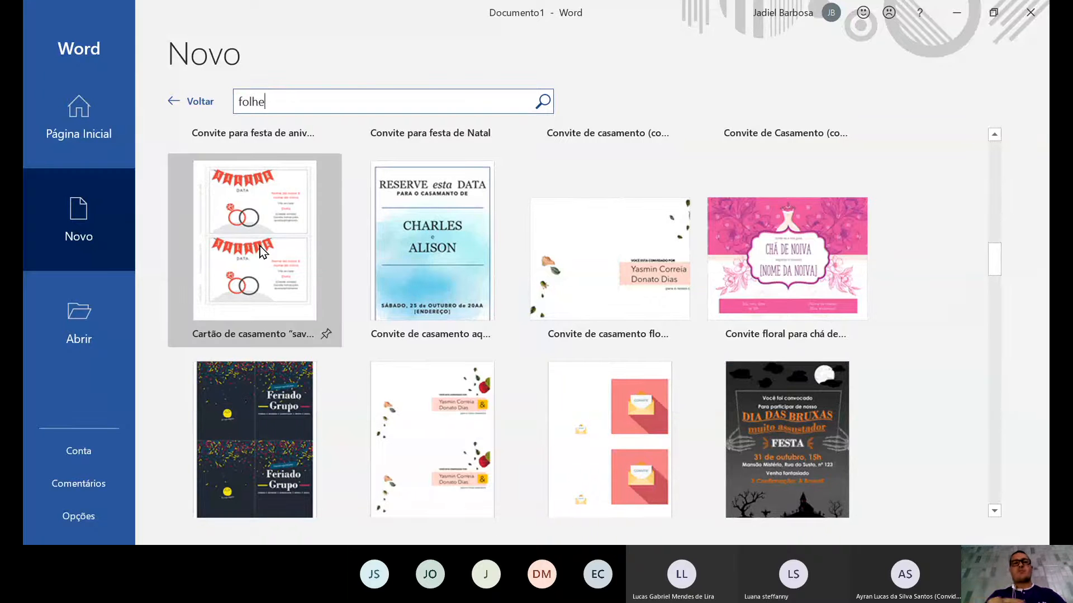
text(tos)
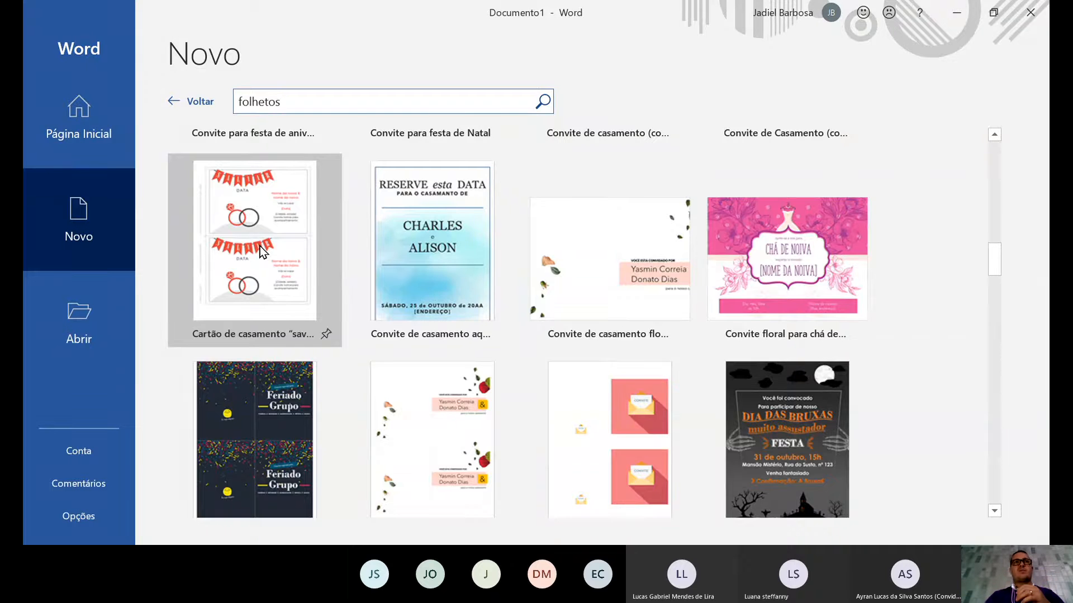
key(BackSpace)
key(Return)
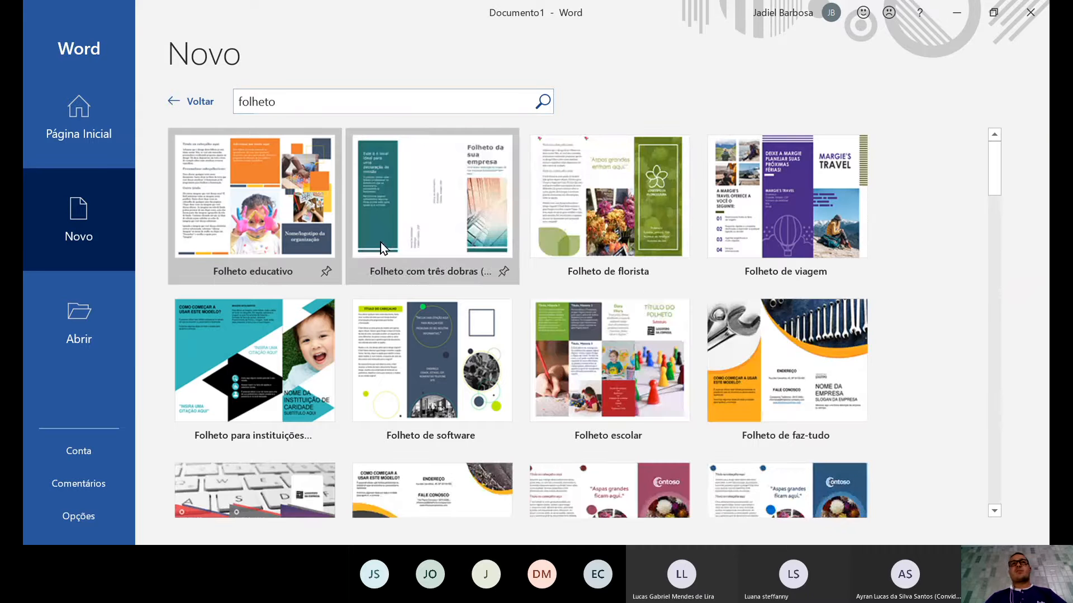
scroll(462, 311, down, 2)
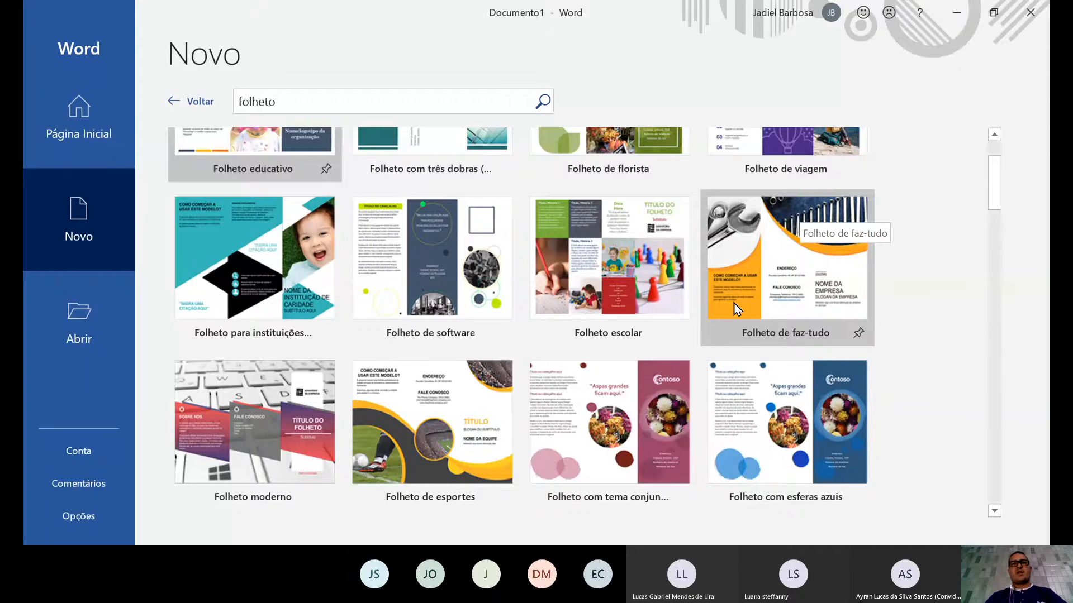
scroll(733, 309, down, 2)
scroll(669, 357, down, 4)
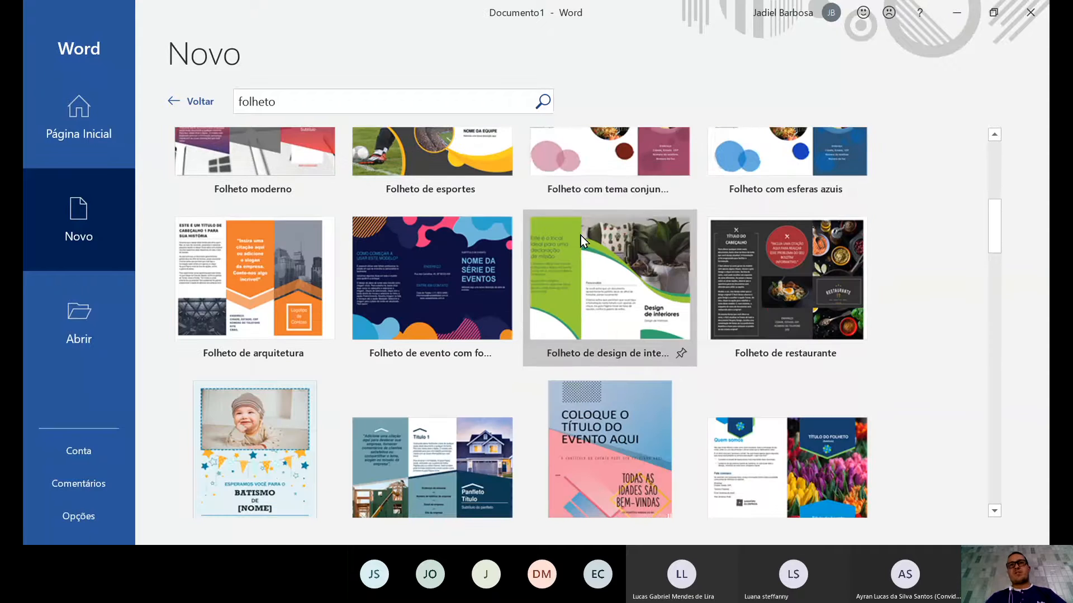
scroll(581, 240, down, 2)
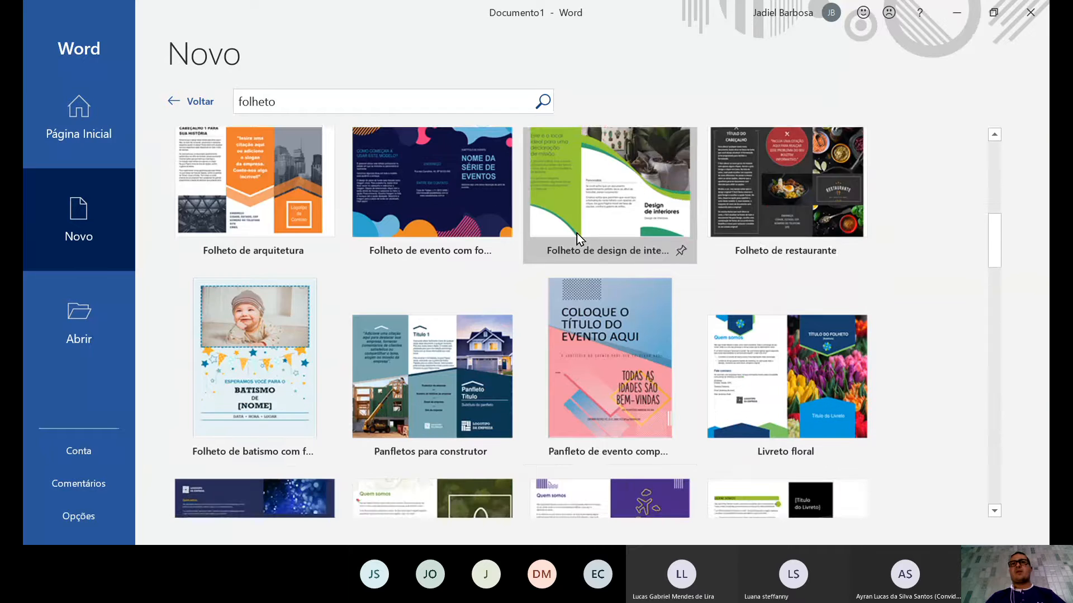
scroll(577, 239, down, 4)
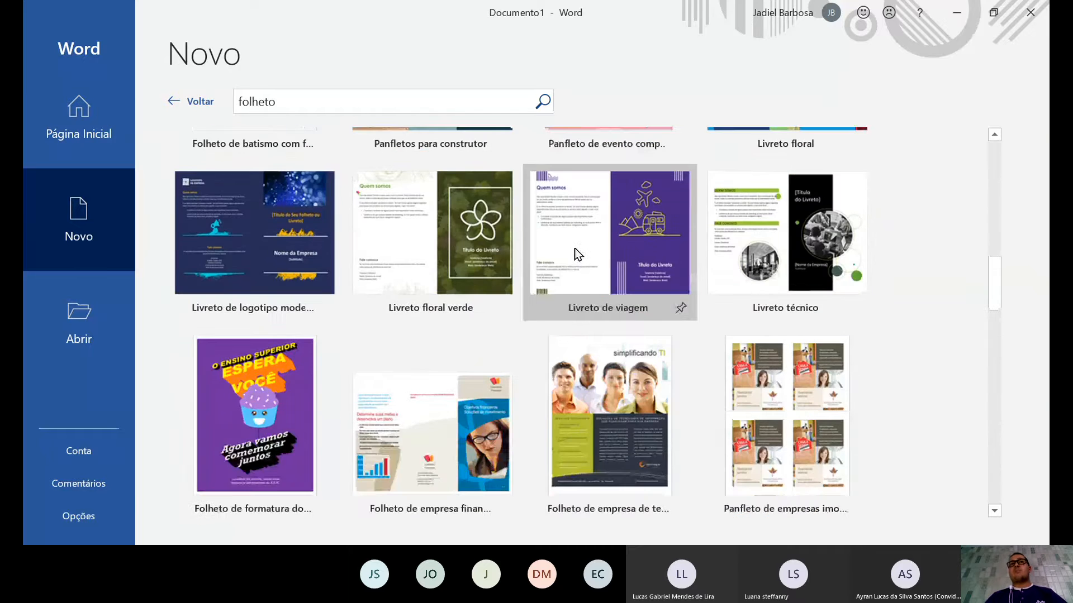
scroll(515, 376, down, 2)
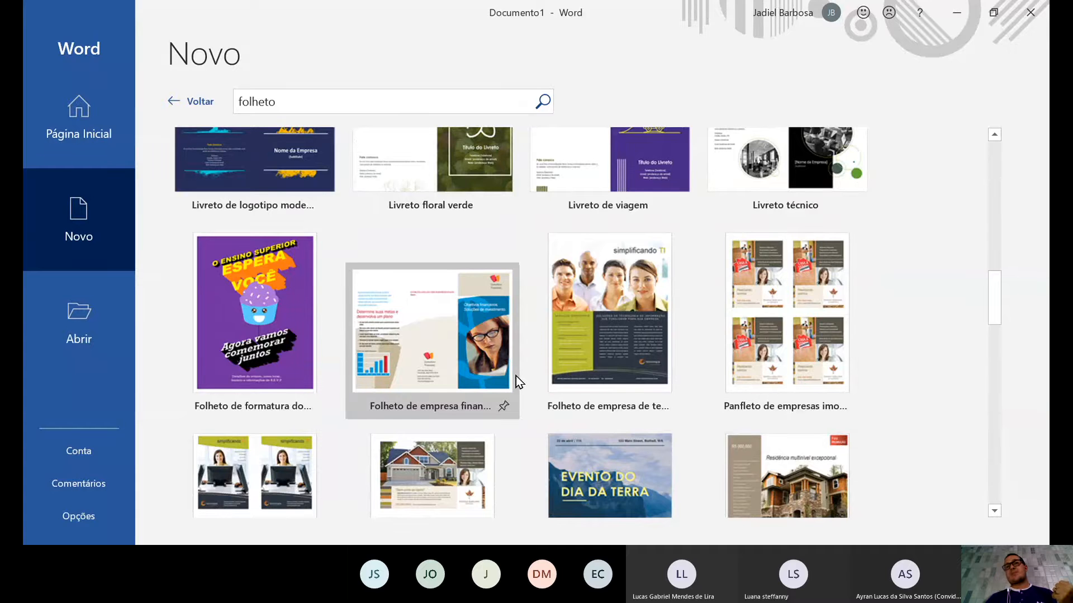
scroll(545, 345, down, 4)
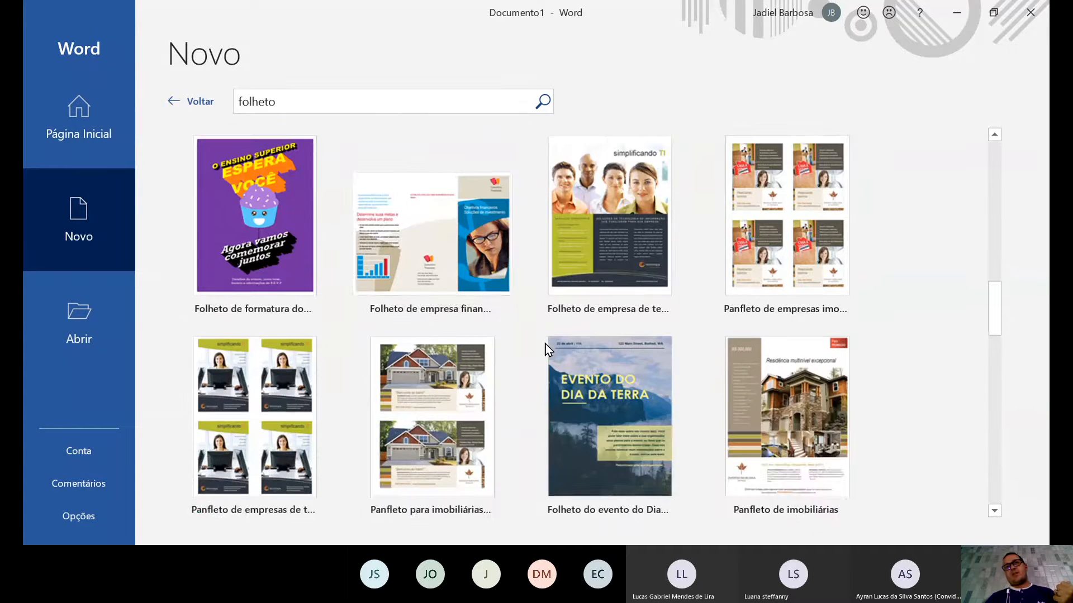
scroll(545, 343, down, 5)
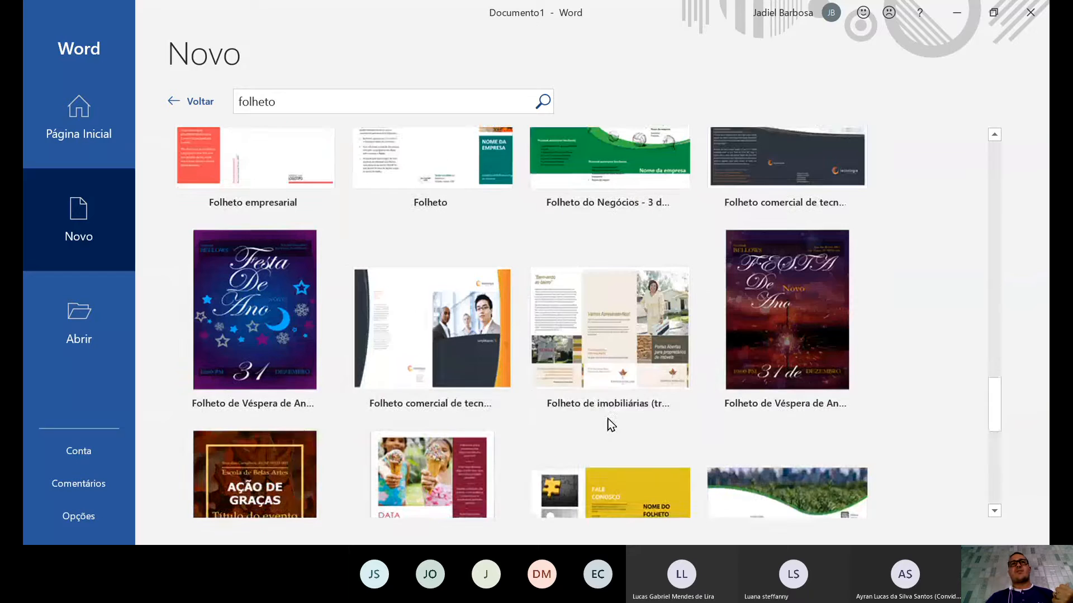
scroll(611, 346, down, 1)
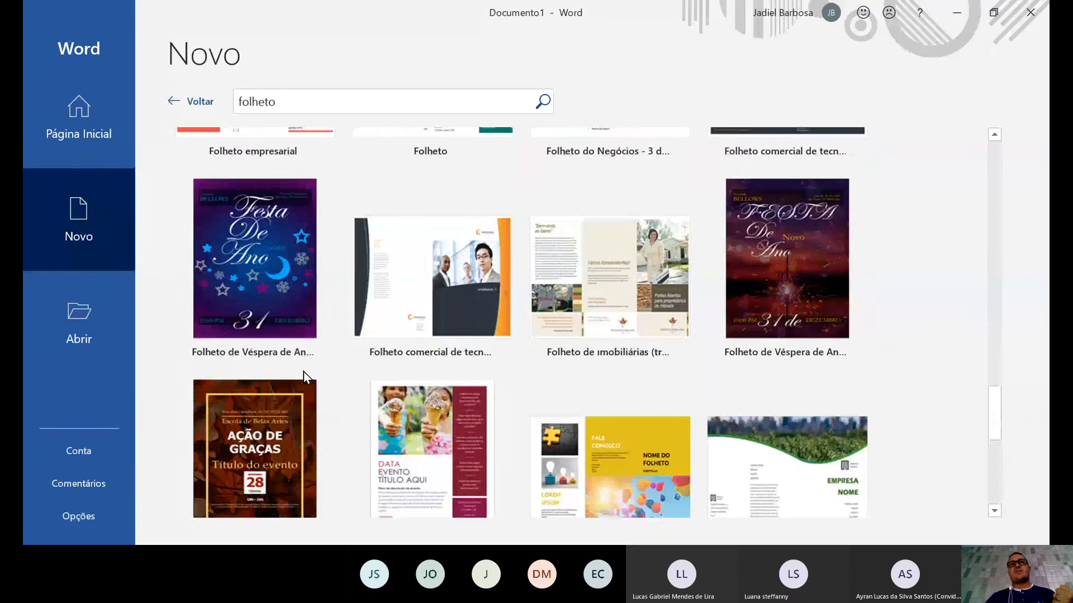
scroll(533, 274, down, 4)
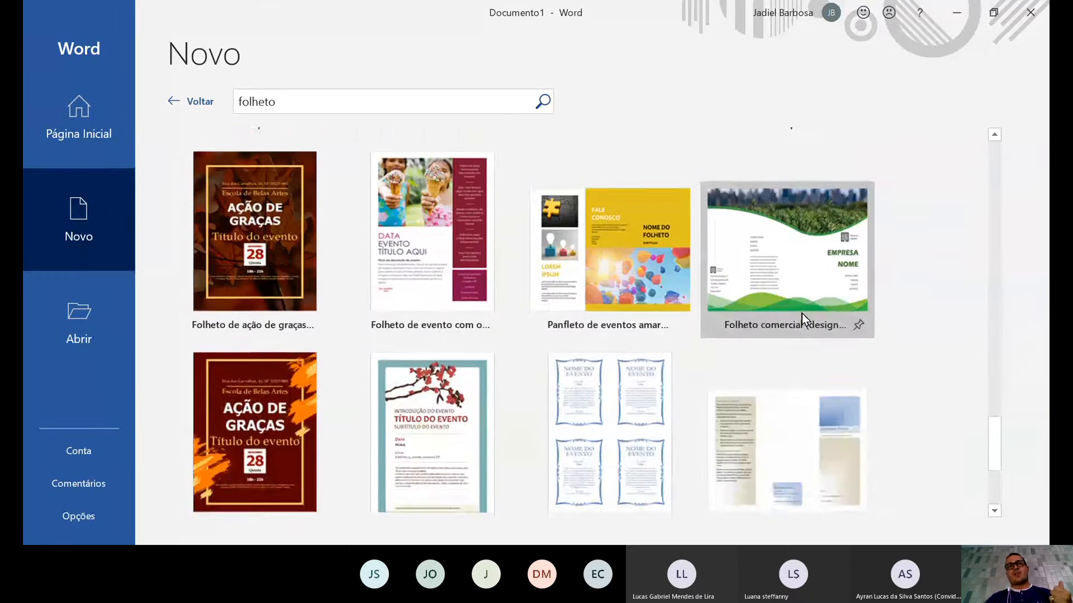
scroll(381, 215, down, 1)
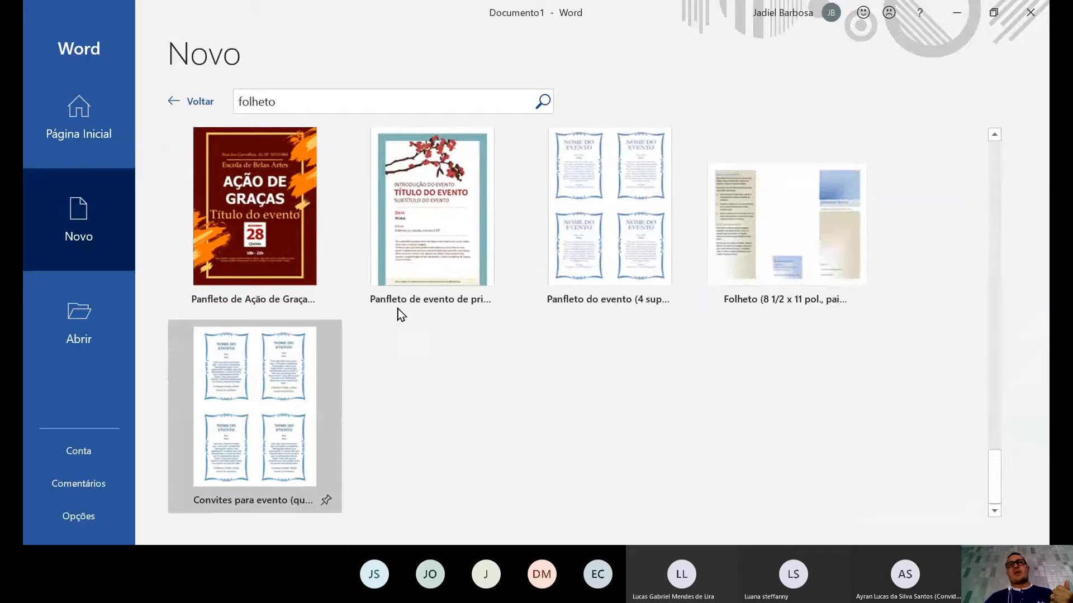
scroll(665, 286, up, 1)
scroll(664, 286, up, 10)
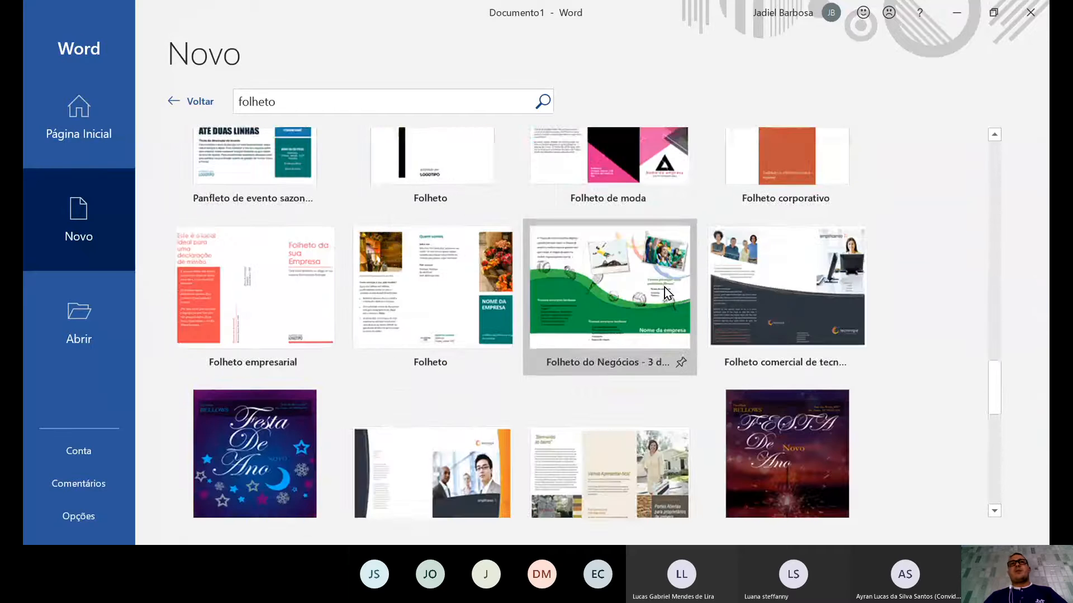
scroll(665, 287, up, 15)
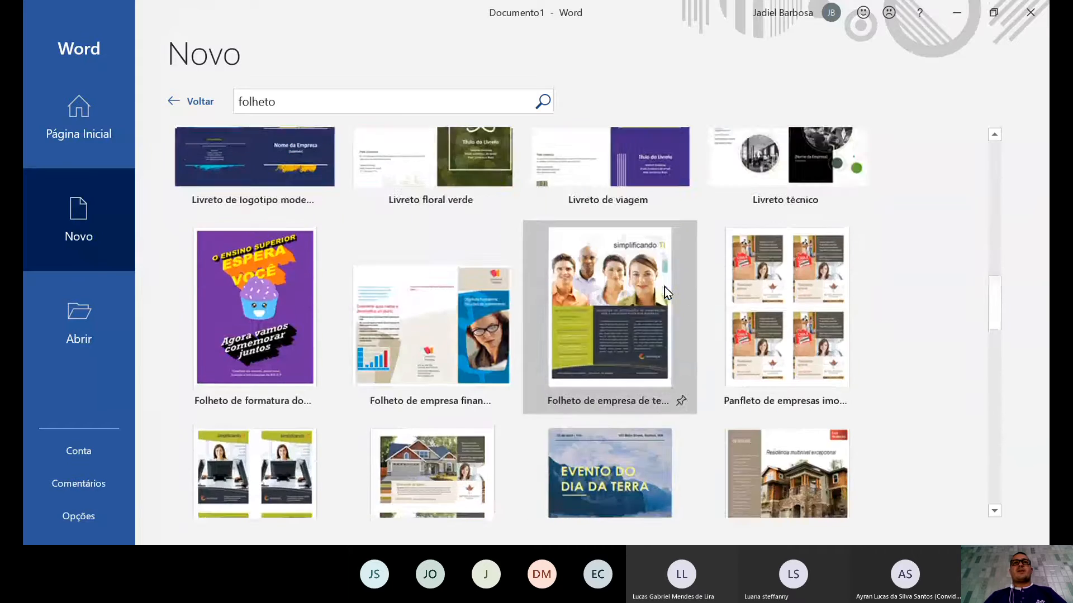
scroll(665, 287, up, 8)
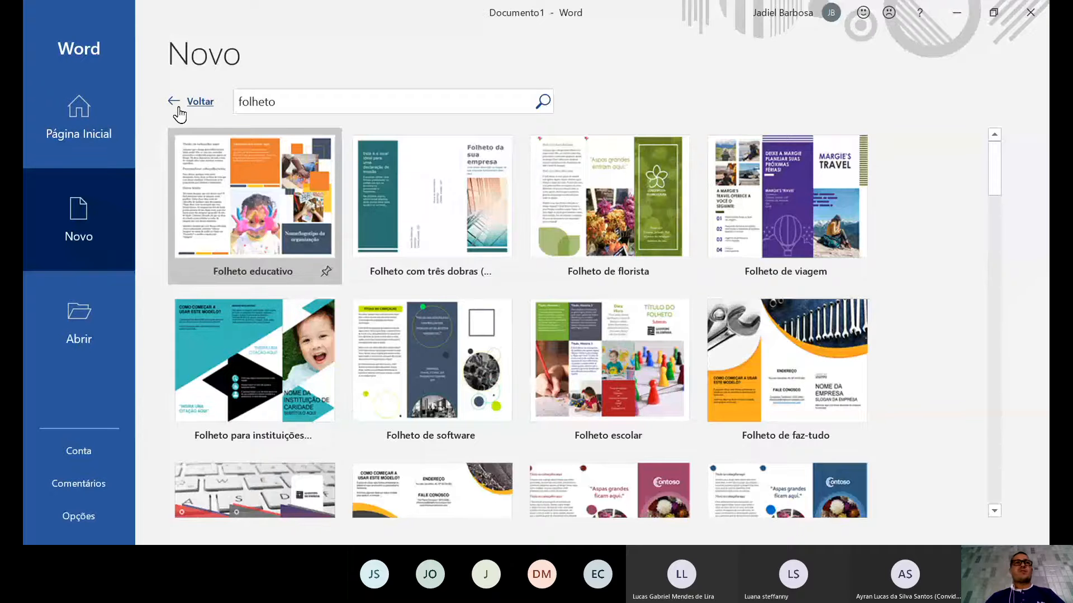
Clear the folheto search and go to Word's Página Inicial with recent files
click(199, 102)
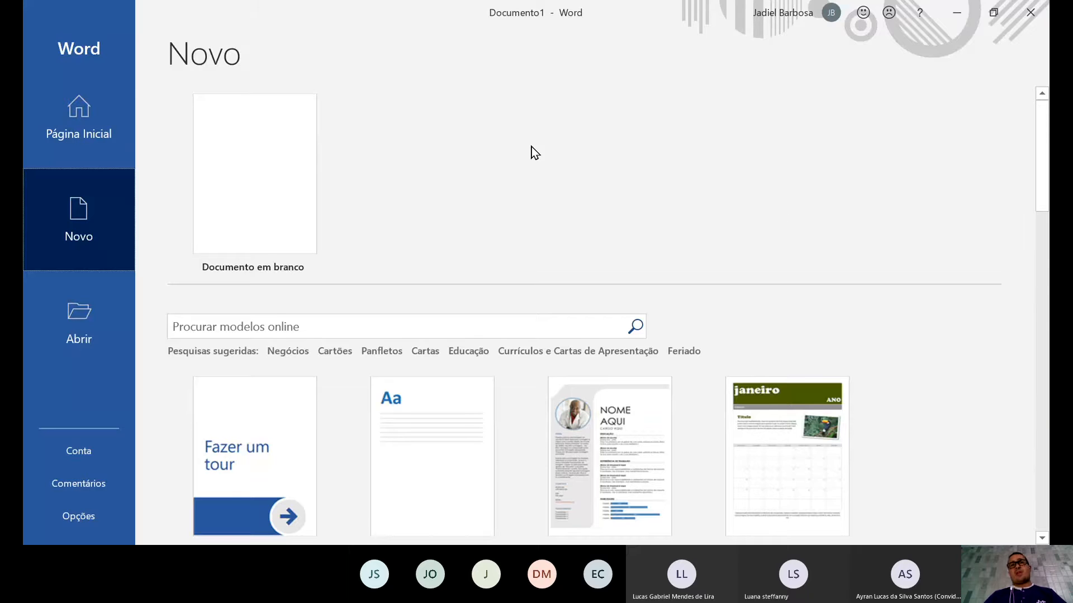
scroll(511, 204, down, 3)
scroll(513, 201, down, 8)
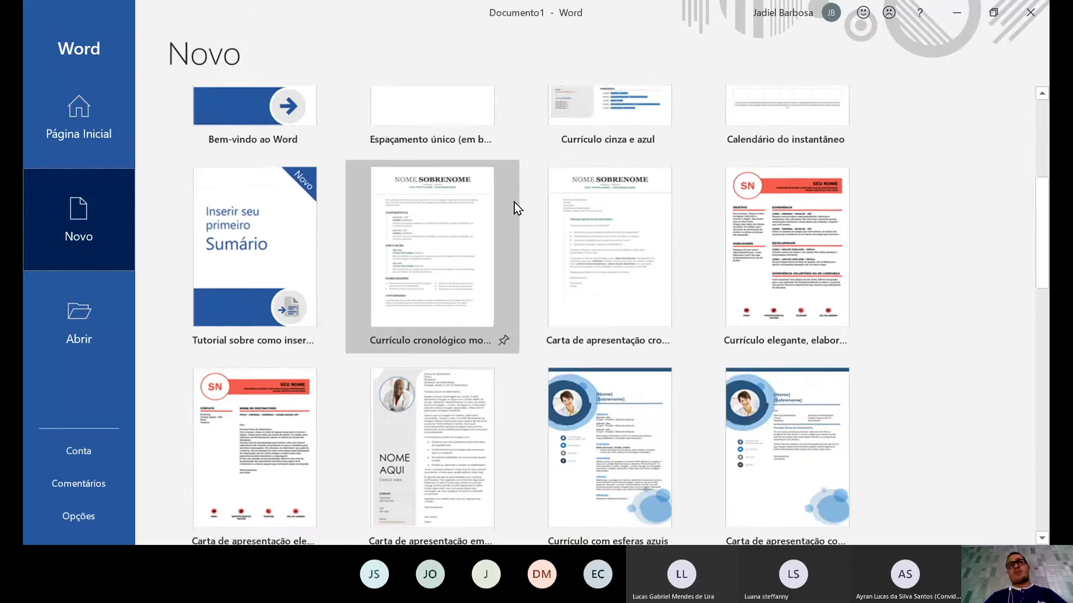
scroll(514, 201, up, 11)
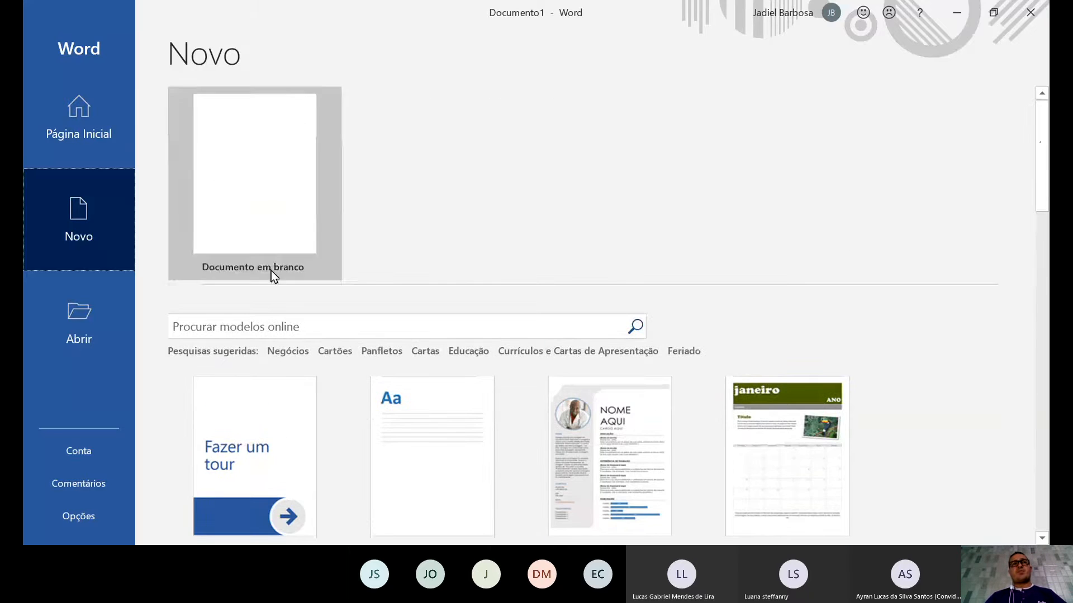
click(77, 130)
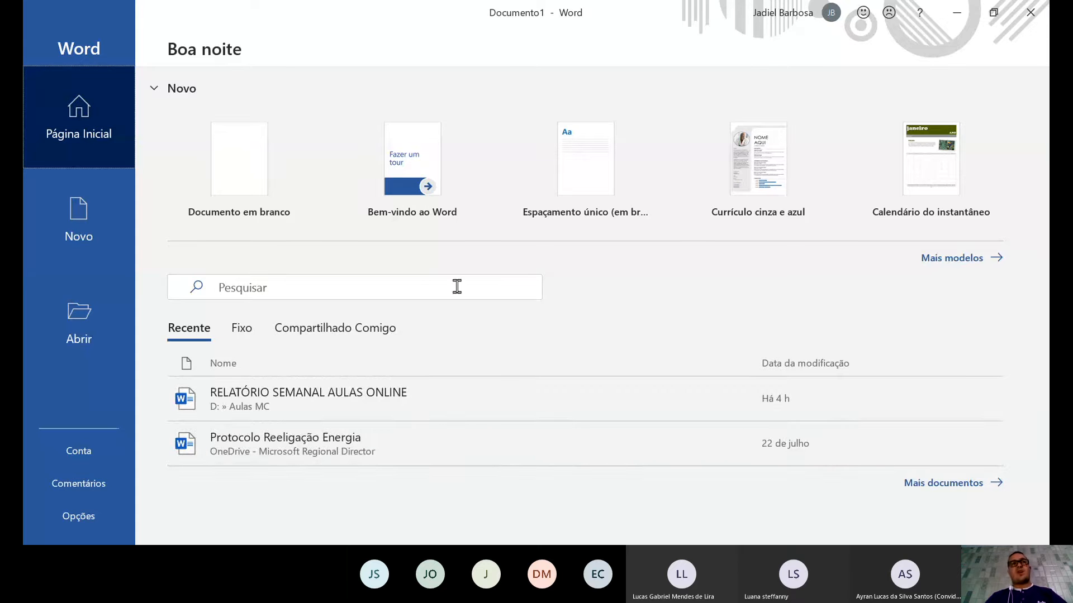
click(24, 206)
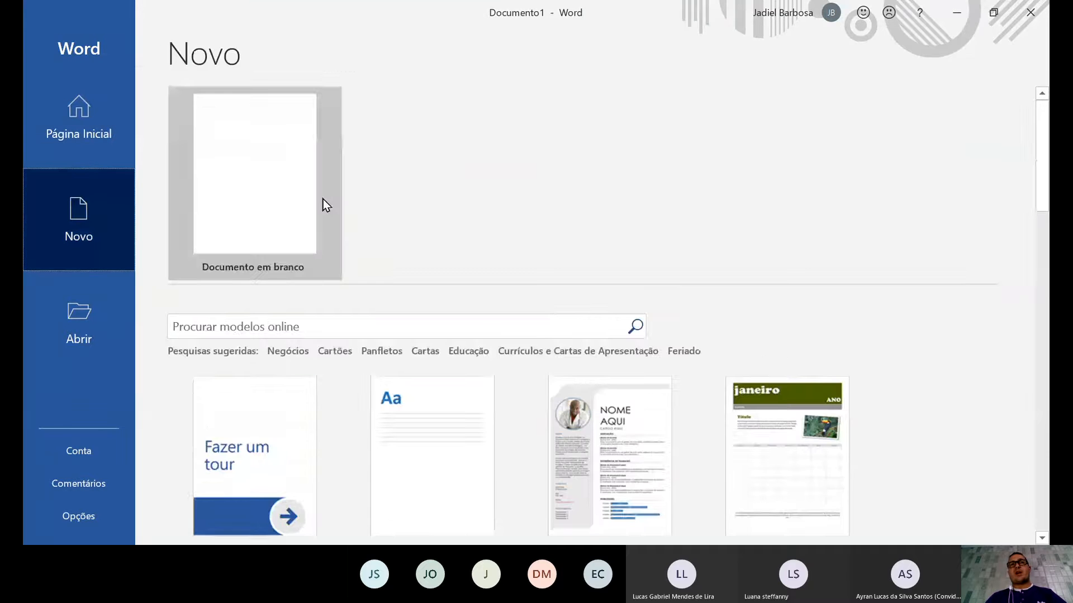
scroll(437, 180, down, 5)
scroll(437, 180, down, 3)
scroll(438, 179, up, 7)
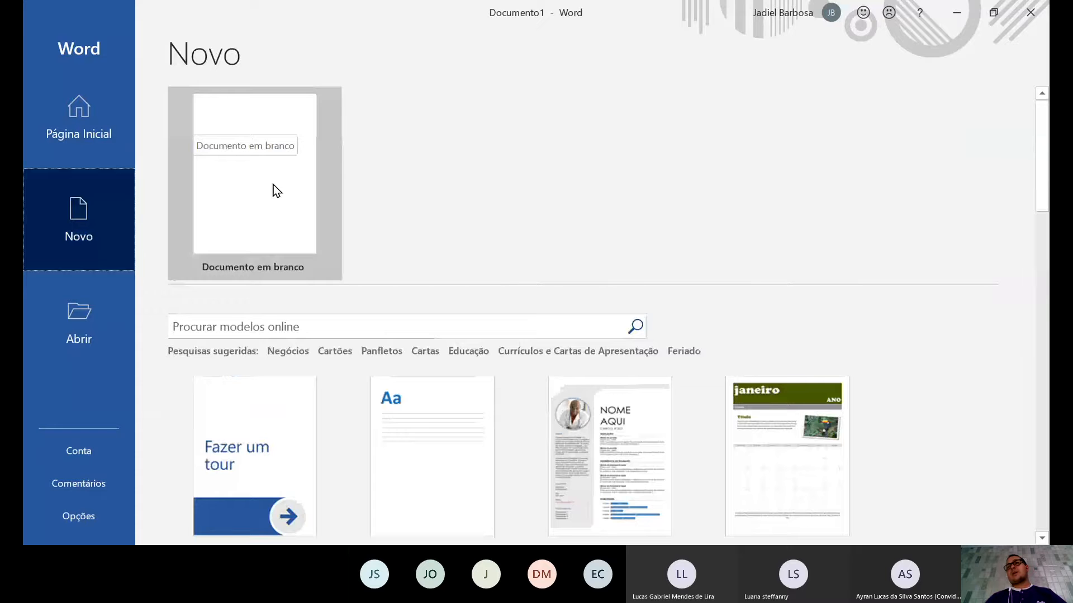
scroll(383, 277, down, 3)
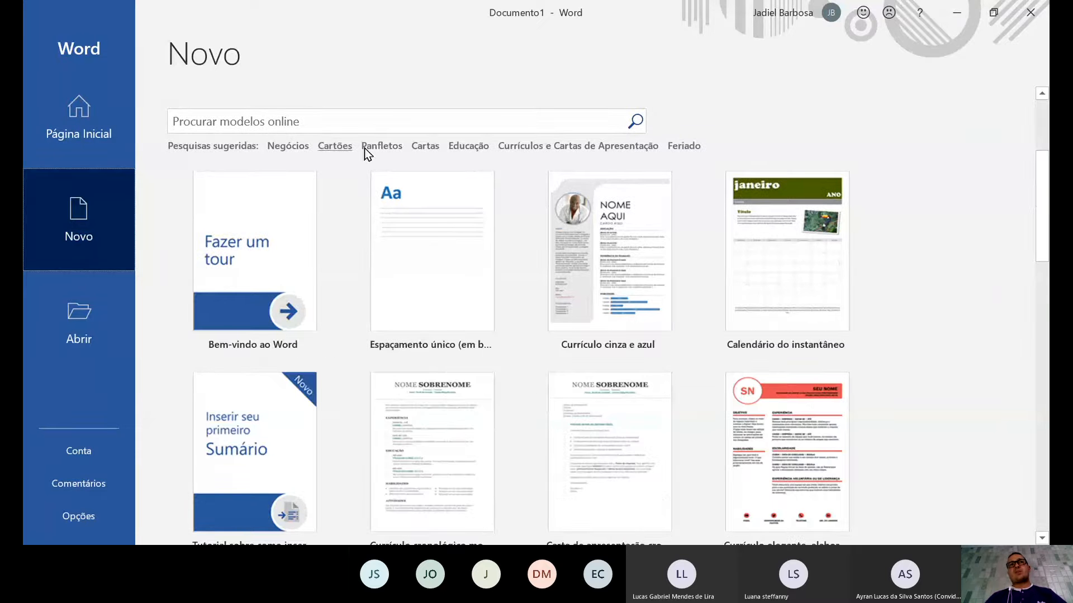
Browse the Negócios business templates, then show the Open page listing recent documents
click(278, 148)
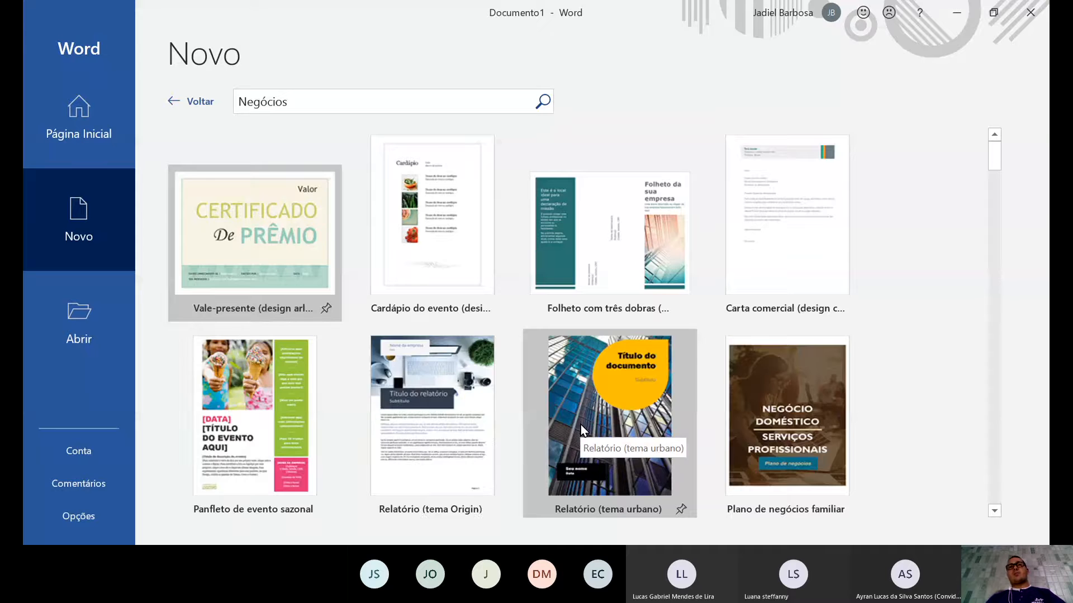
scroll(578, 367, down, 5)
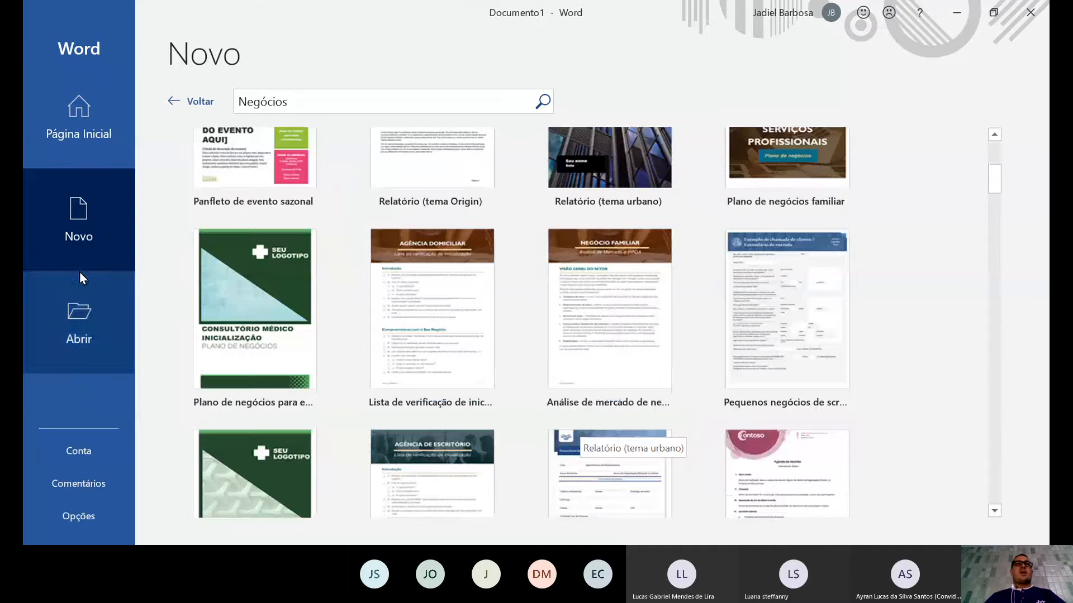
click(75, 313)
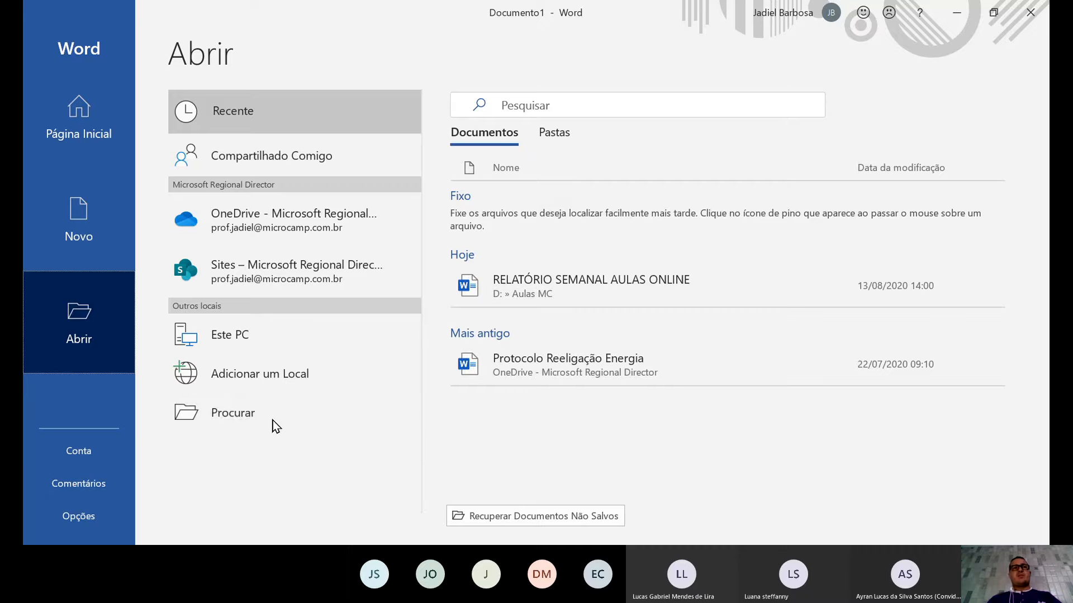
Show the Conta page with user details and Microsoft 365 Apps para Grandes Empresas product info
click(87, 454)
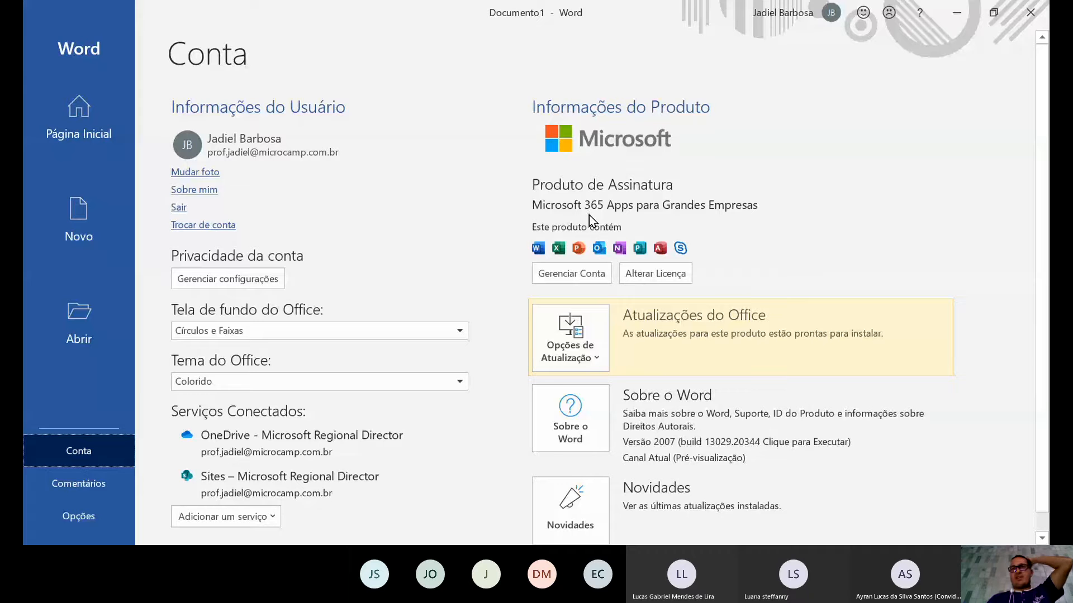
Return to the Página Inicial start screen with the blank document, templates and recent files
scroll(652, 276, down, 1)
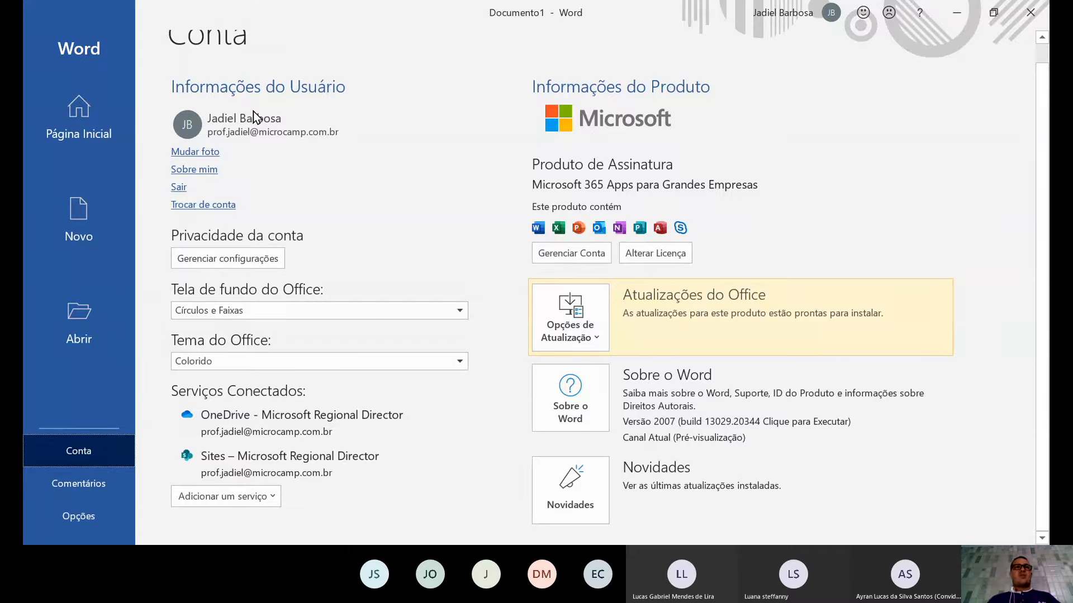
click(75, 119)
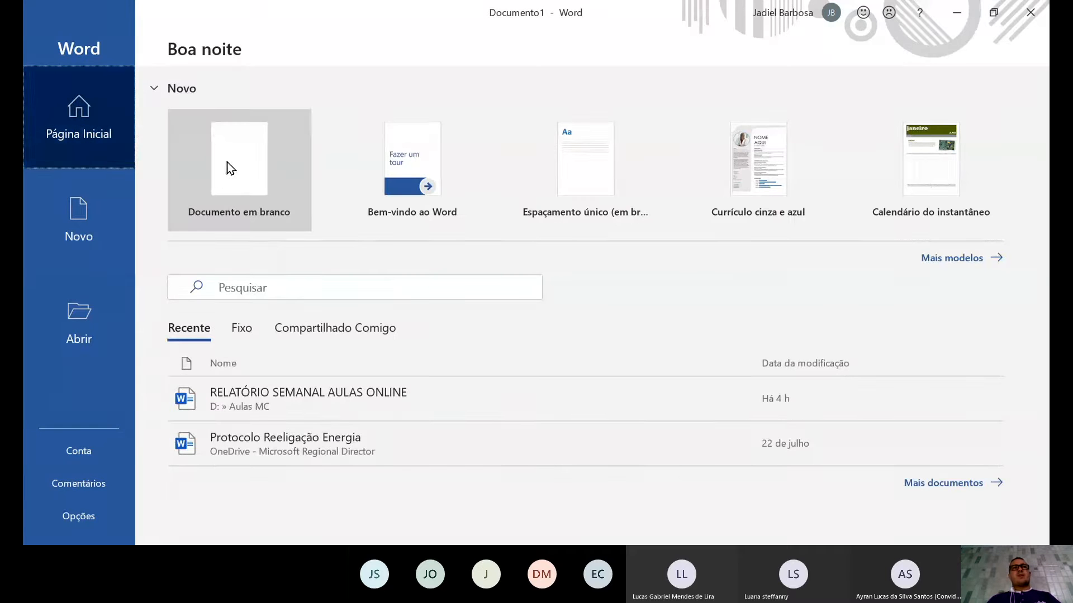
Create Documento1, a new blank document, from the Página Inicial start page
click(229, 167)
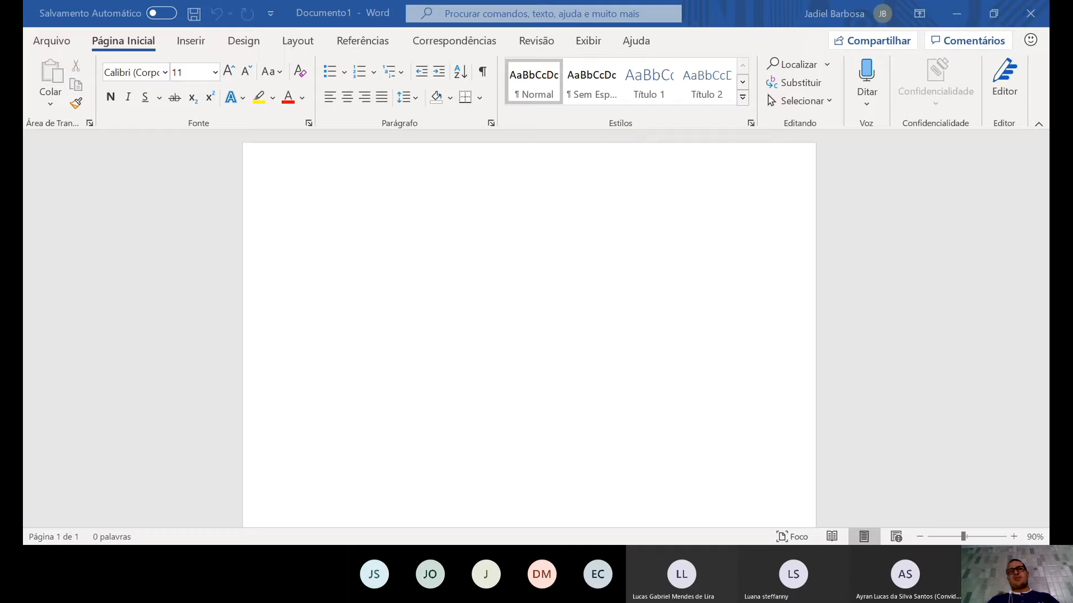
Place the cursor on Documento1's empty page and display the Inserir ribbon commands
click(511, 301)
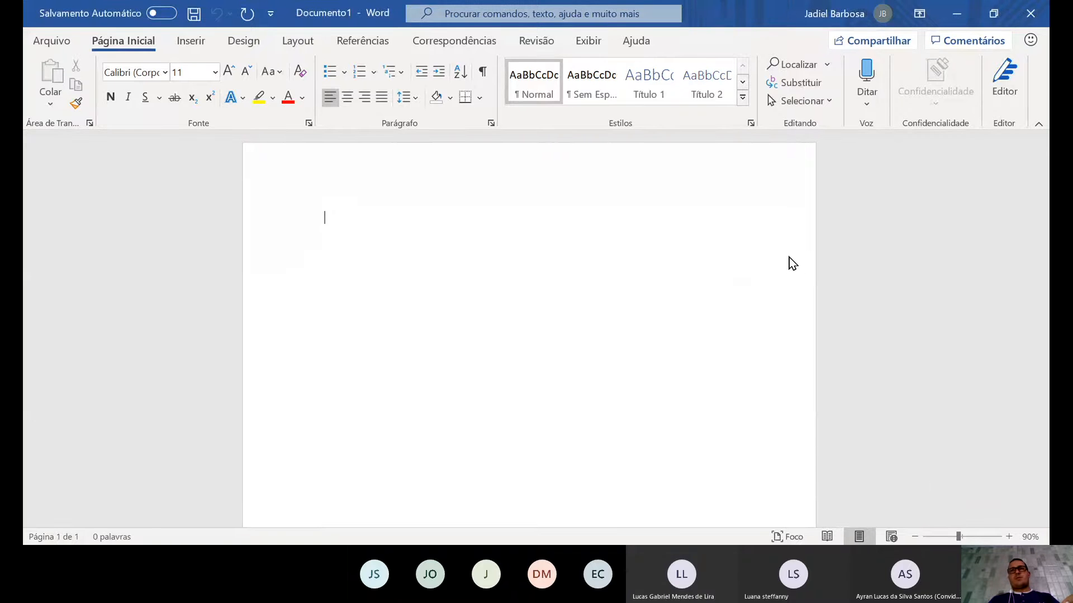
key(alt+Tab)
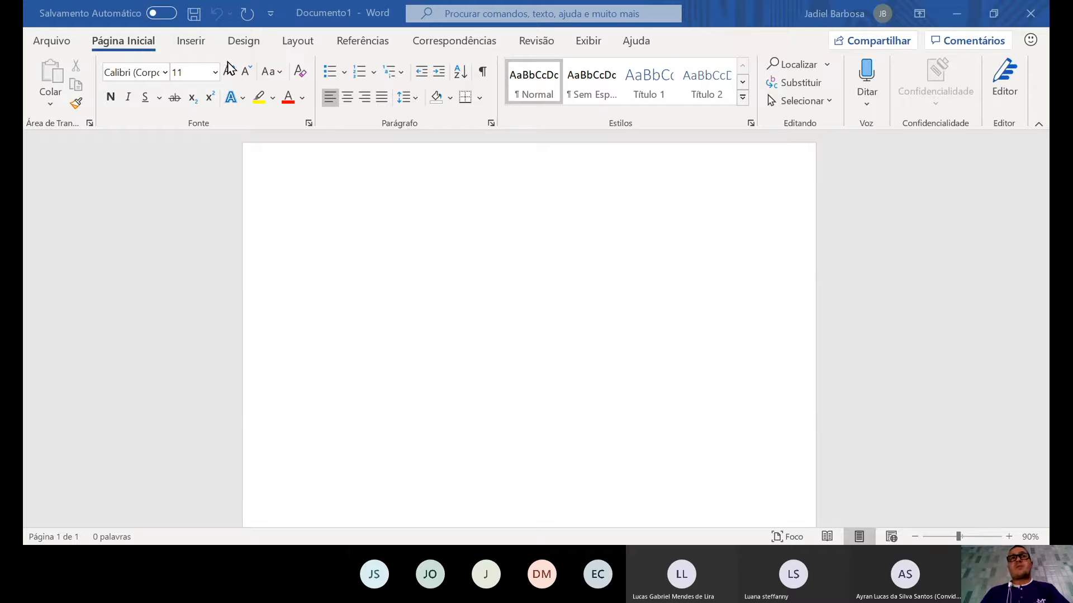
click(197, 48)
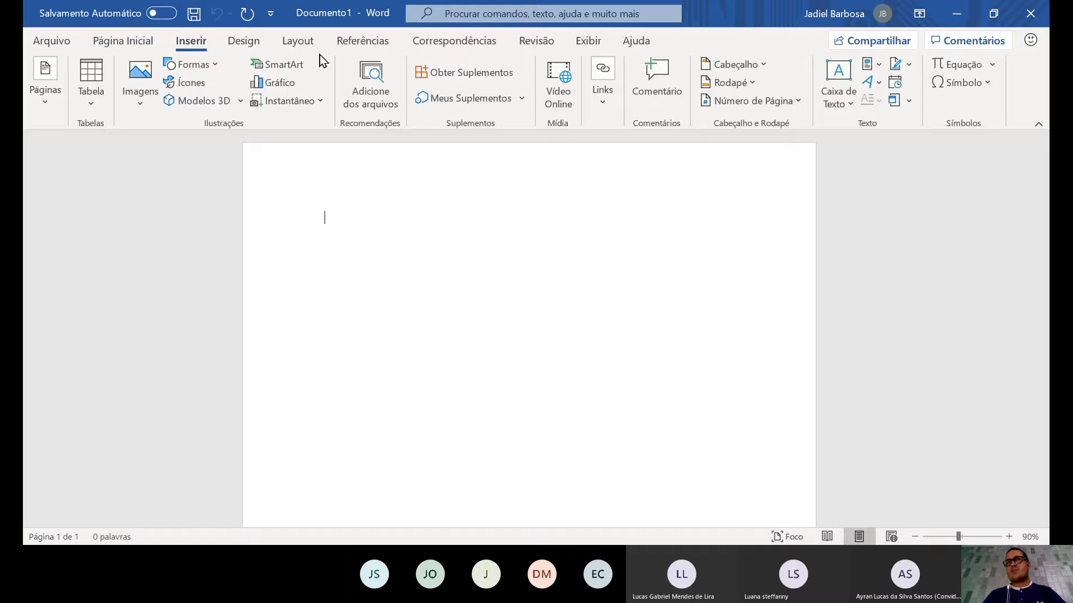
Tour the Página Inicial, Inserir, Design and Layout tabs, ending back on Página Inicial
click(141, 45)
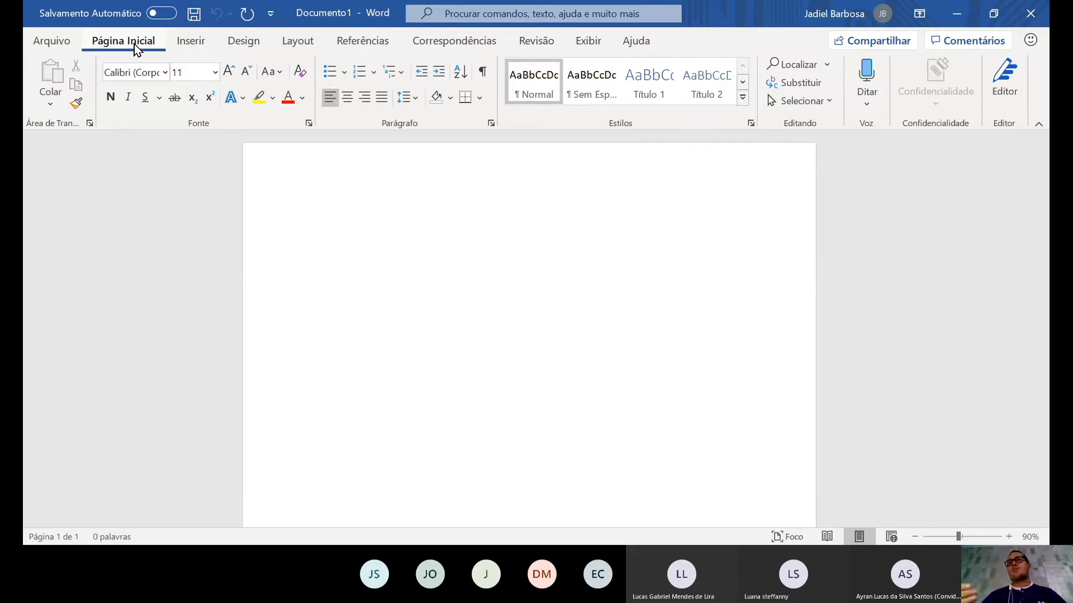
click(190, 41)
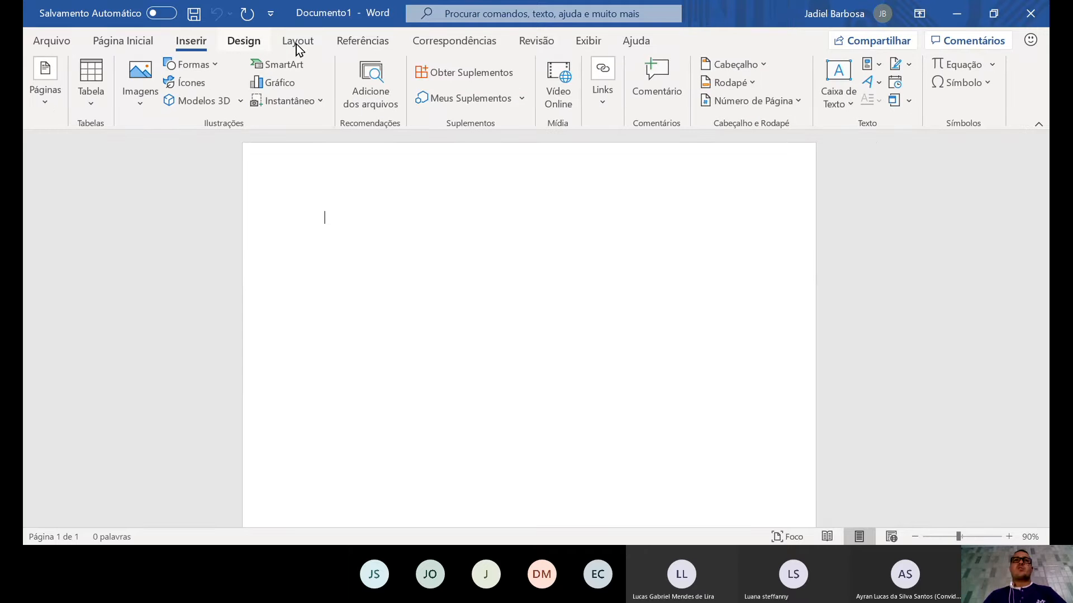
click(252, 44)
click(297, 41)
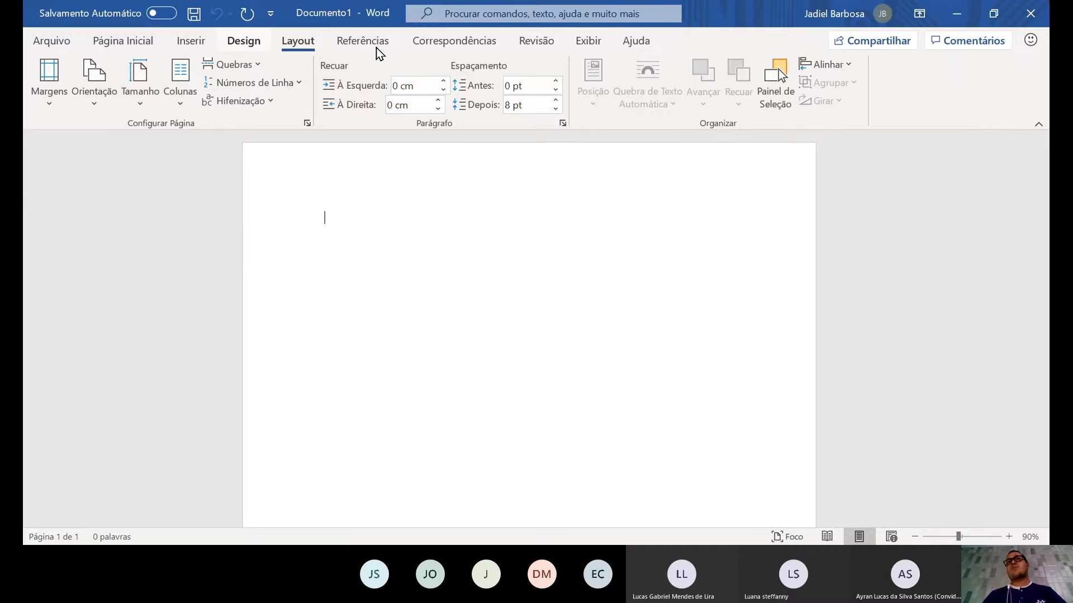
click(127, 45)
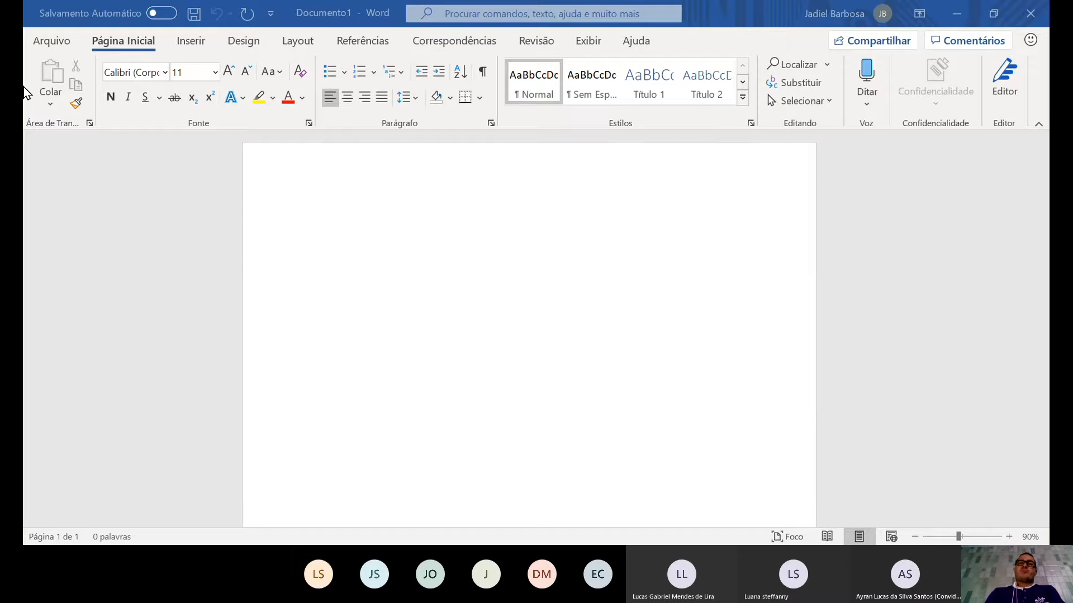
Type 'Microcamp' on the page, then select and deselect the word
click(378, 198)
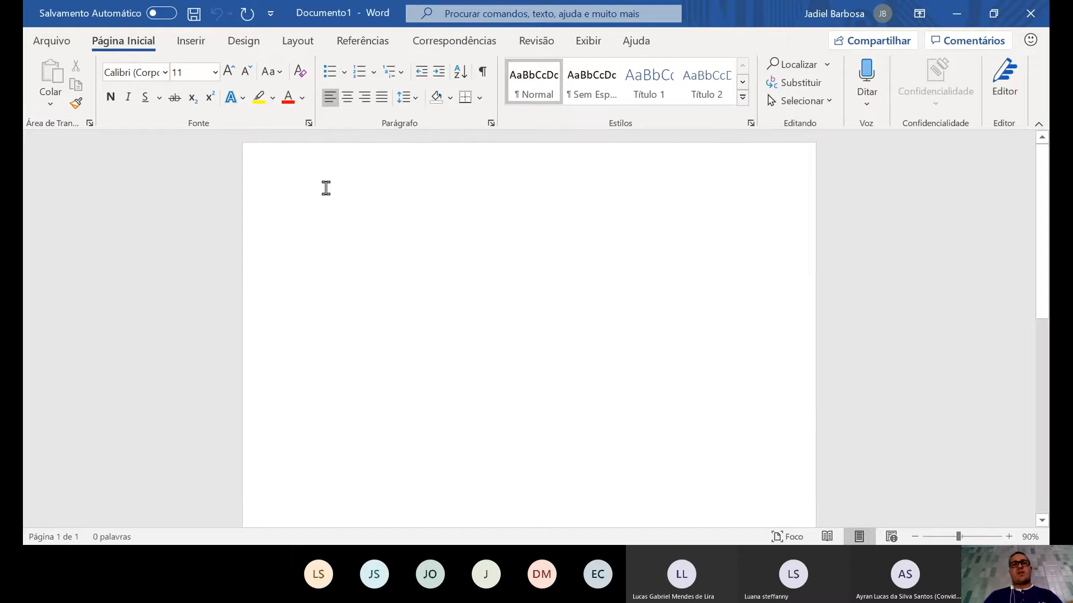
text(Micr)
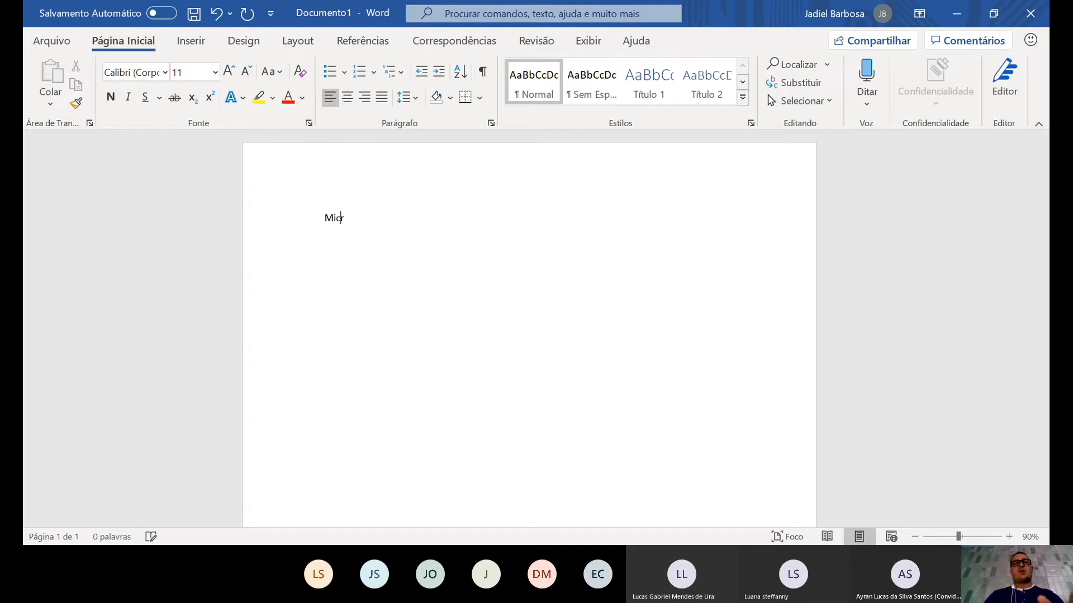
text(ocamp)
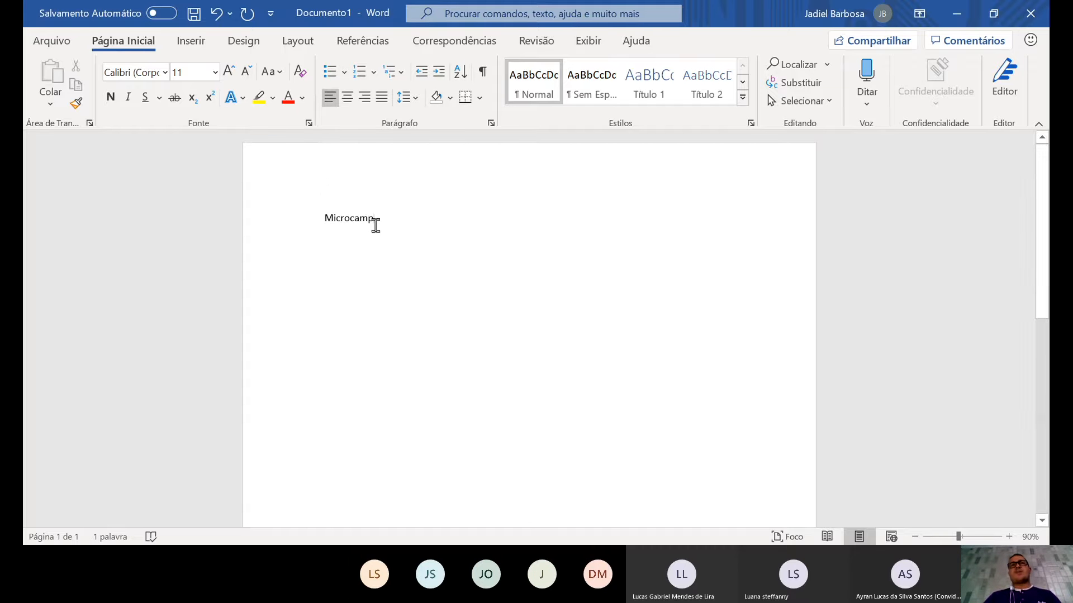
drag(375, 224, 319, 221)
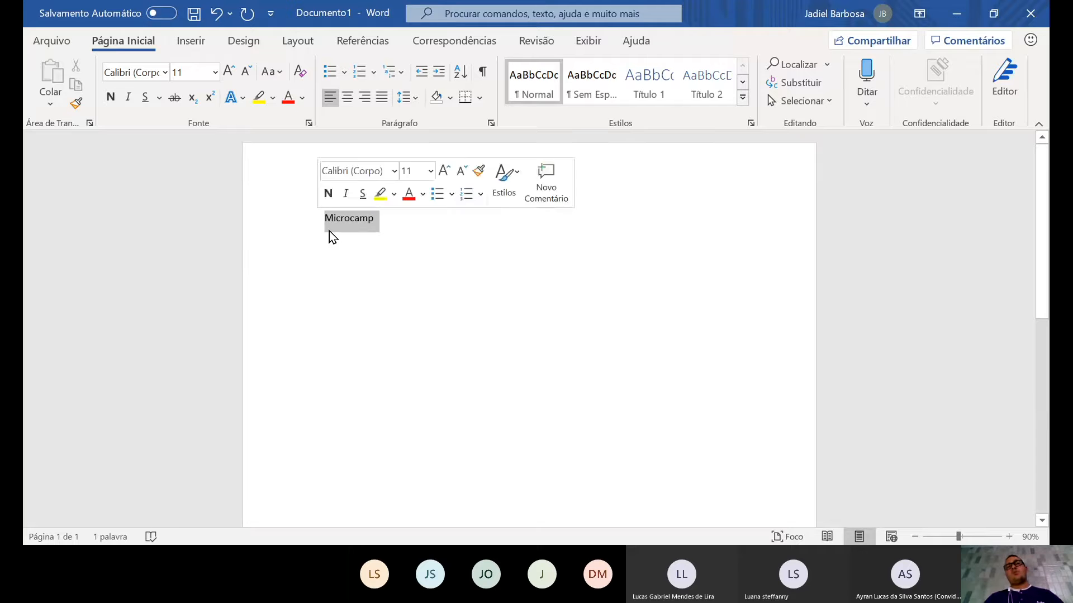
click(358, 279)
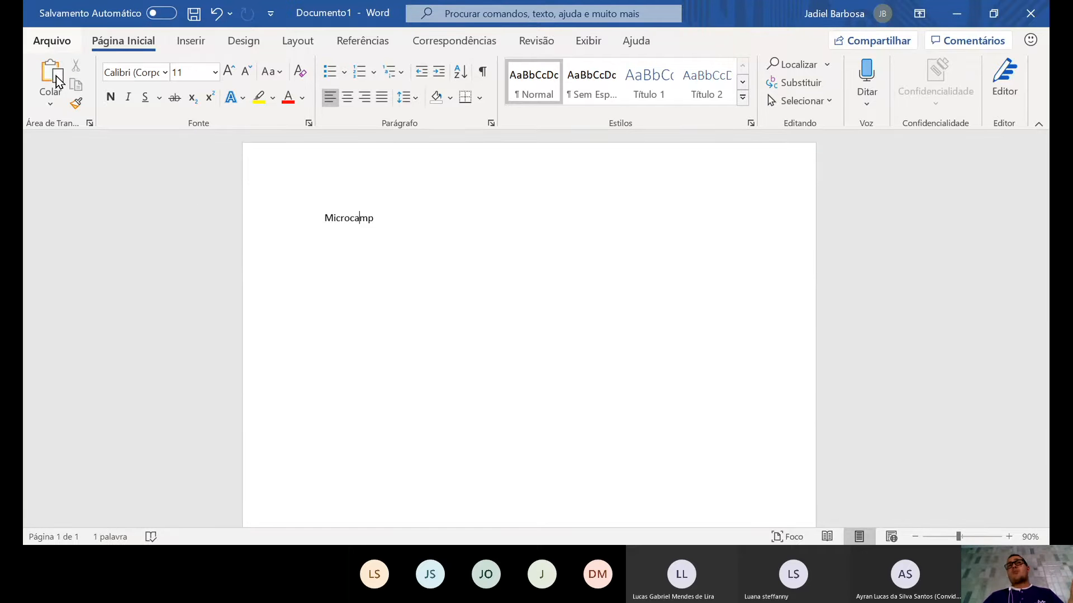
Cut the Microcamp line, paste copies back, then select all (Ctrl+A) and delete everything
click(296, 210)
key(ctrl+c)
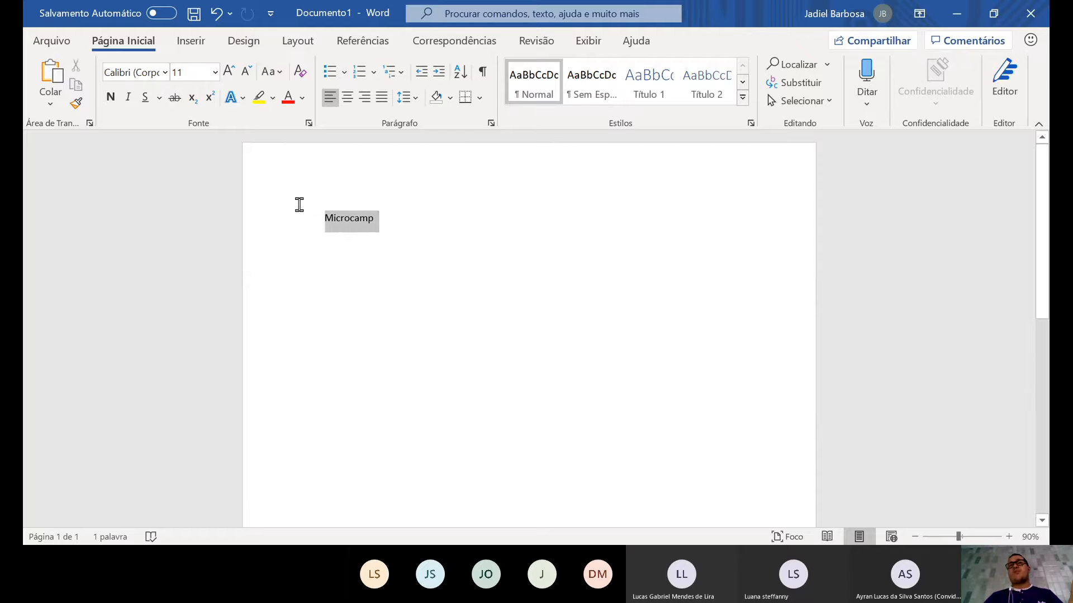
key(Delete)
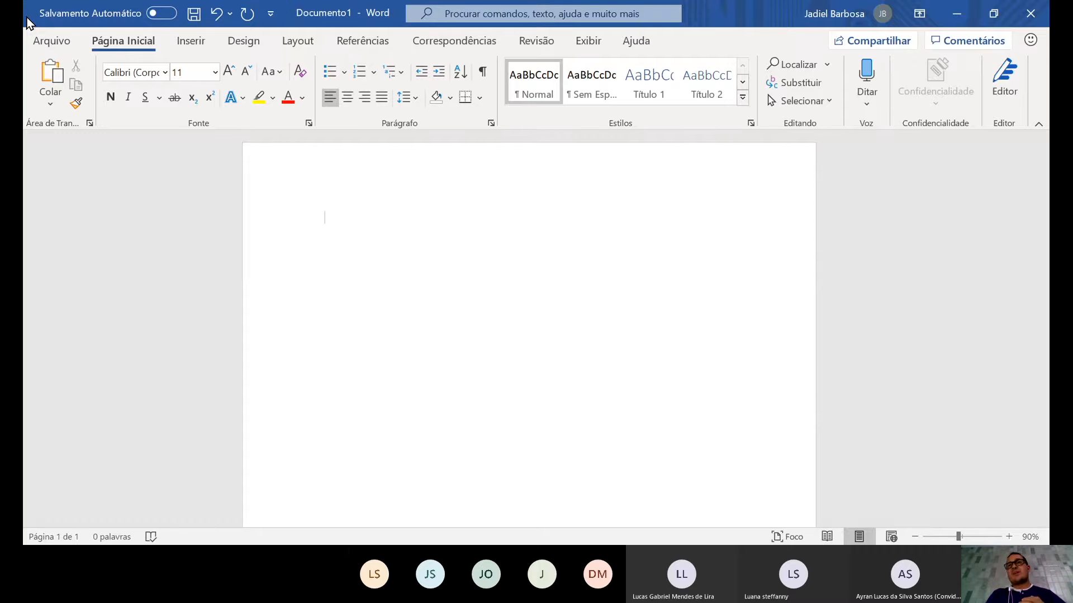
key(ctrl+v)
key(ctrl+v)
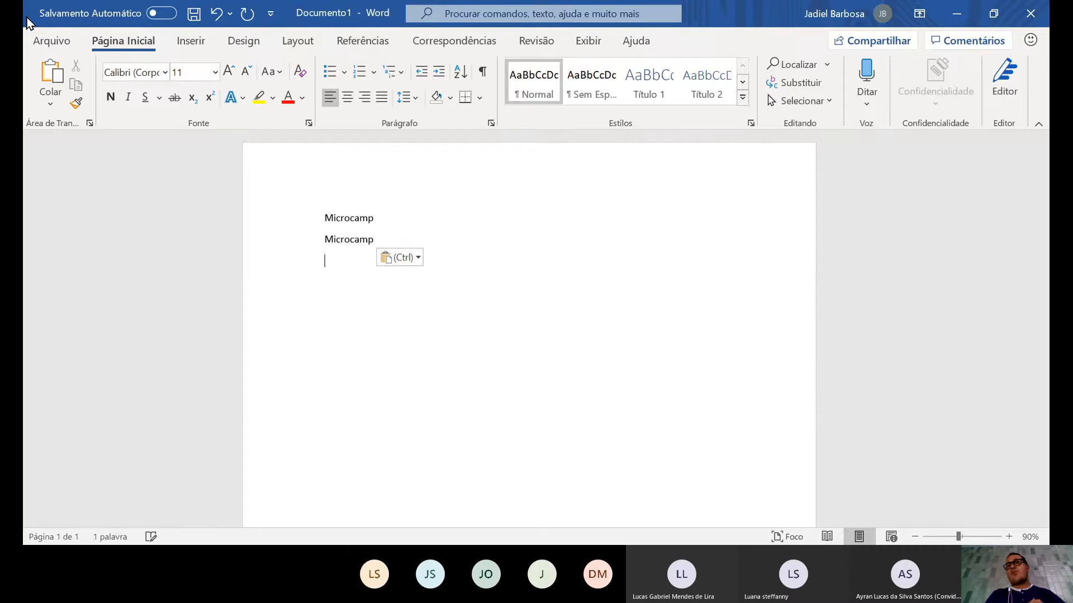
key(ctrl+v)
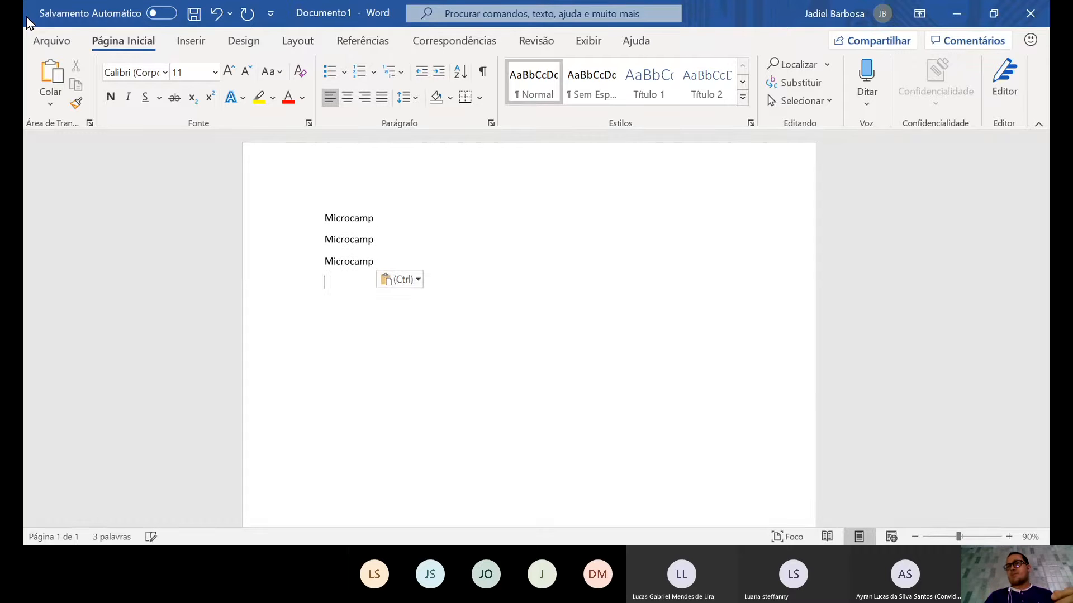
click(324, 281)
key(ctrl+v)
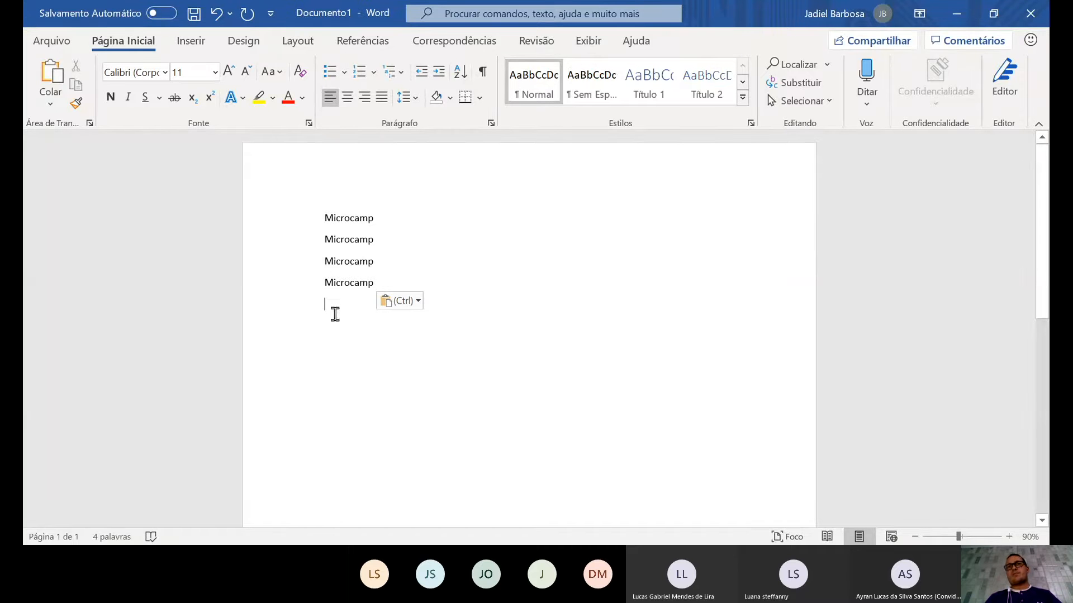
key(ctrl+a)
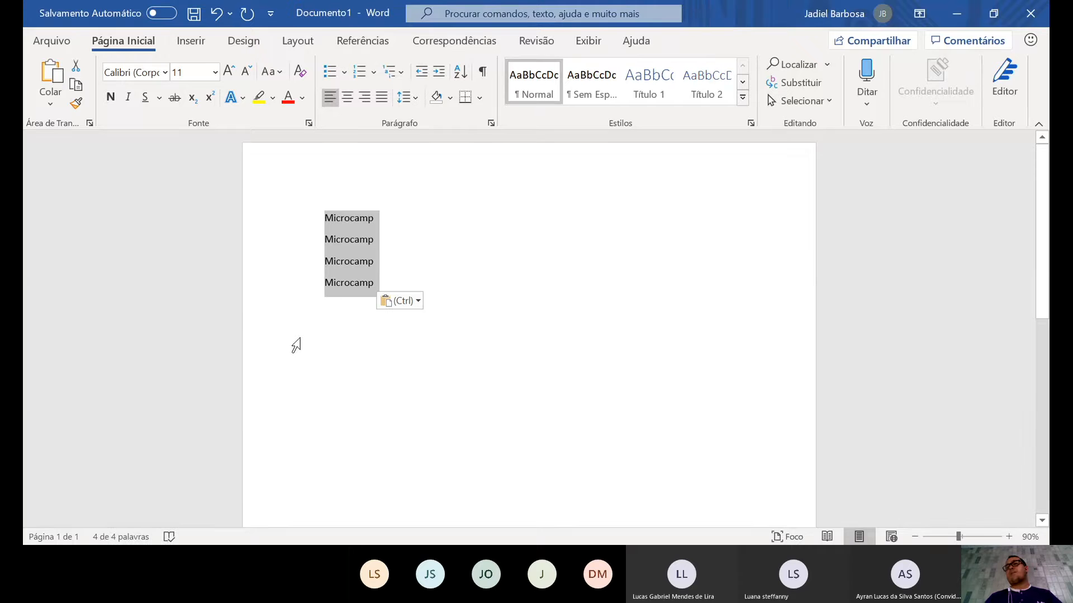
key(Delete)
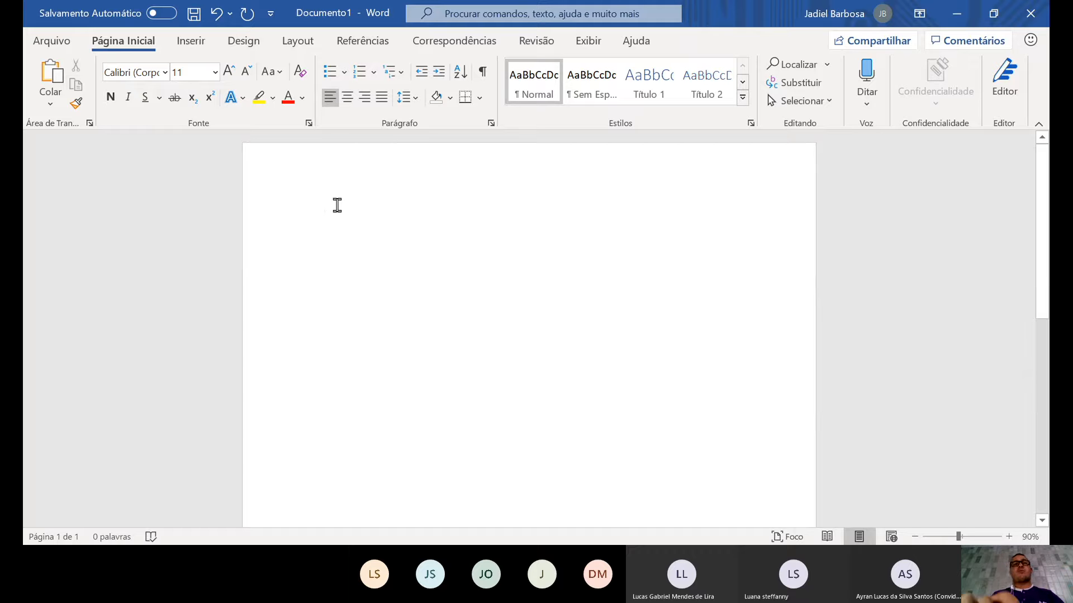
text(Jadiel)
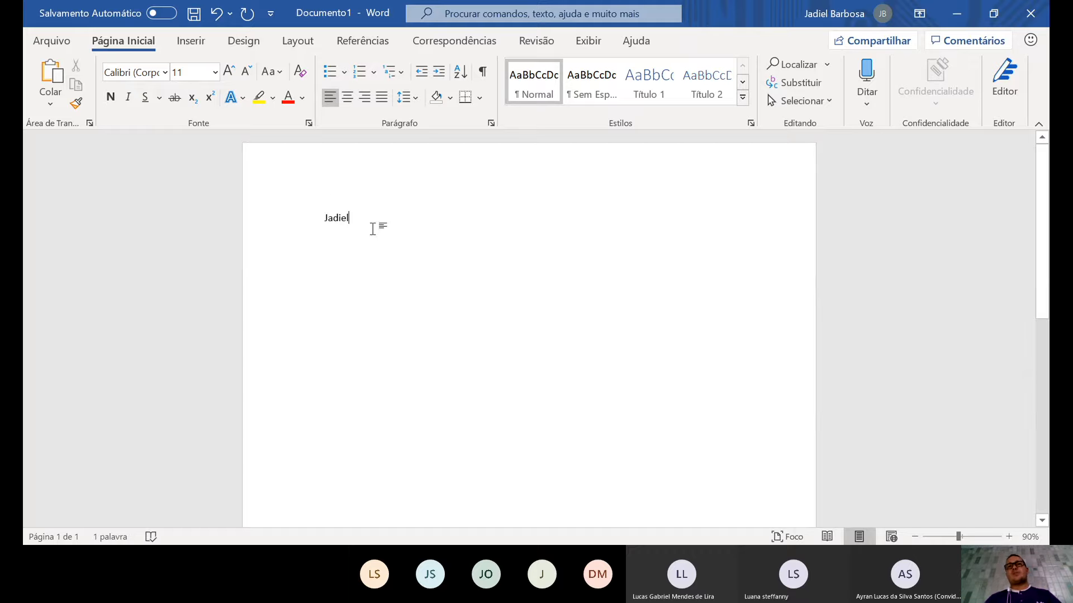
drag(383, 226, 282, 199)
key(ctrl+c)
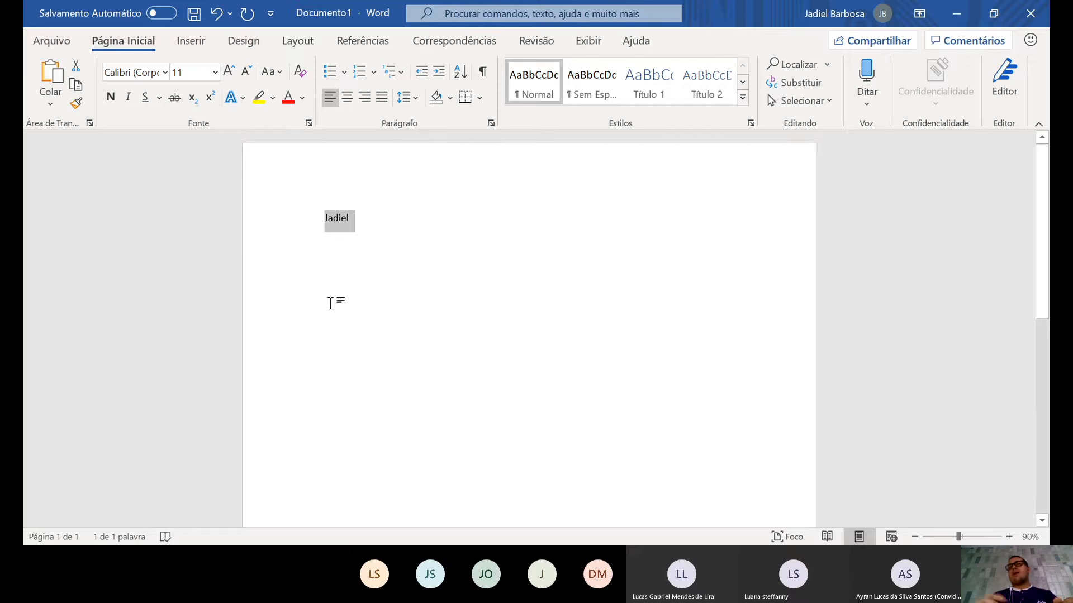
key(BackSpace)
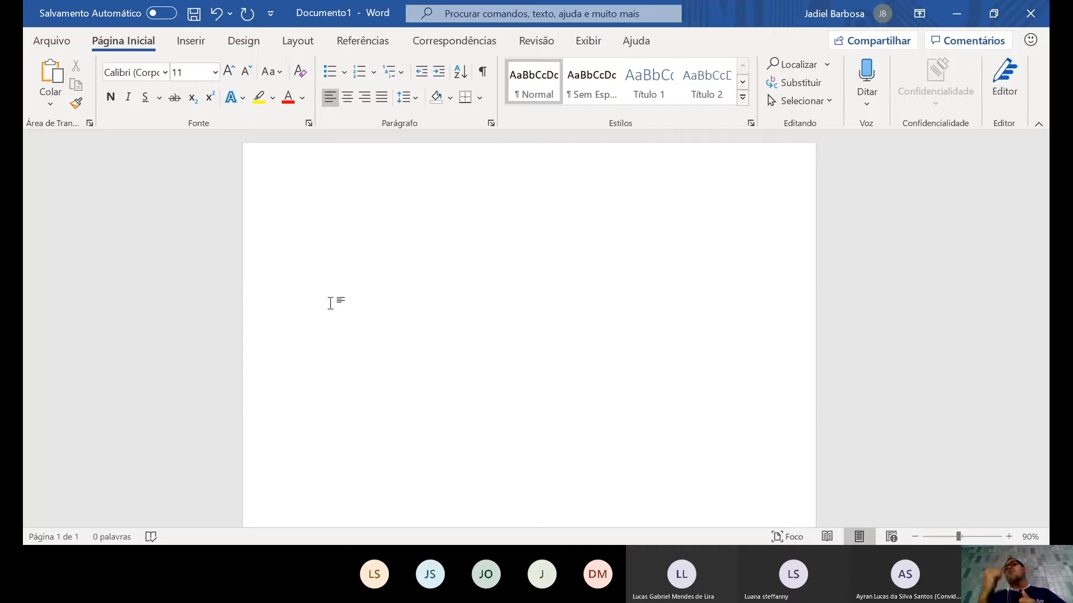
key(ctrl+v)
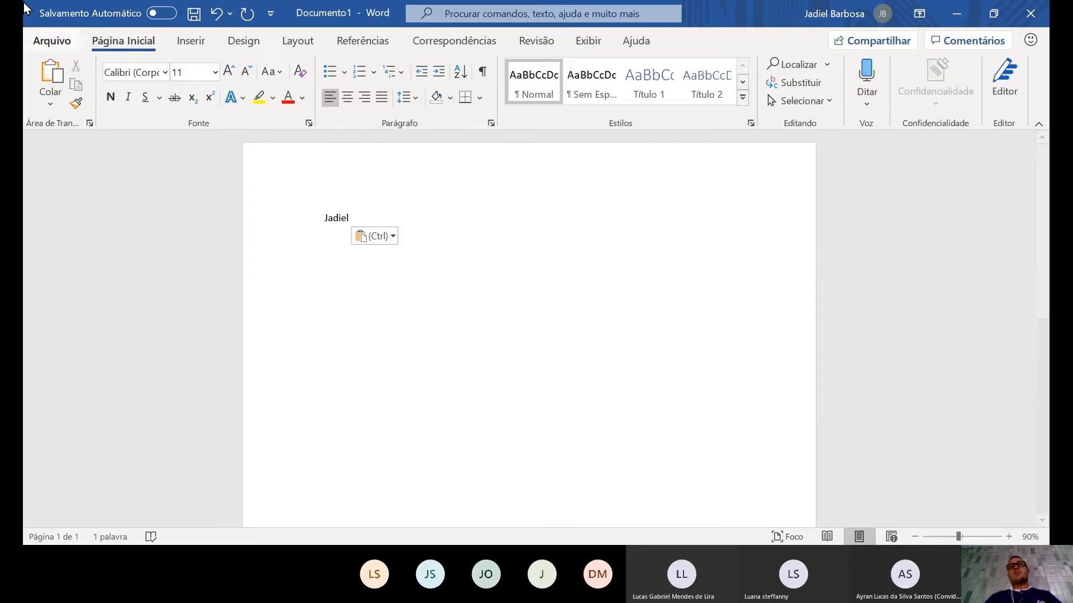
click(314, 210)
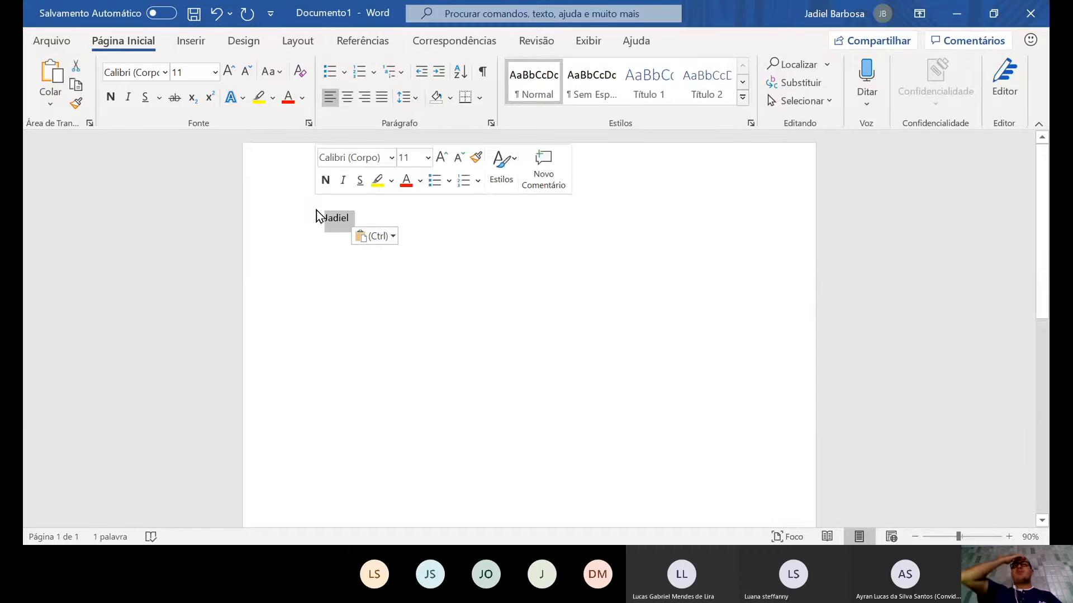
key(Delete)
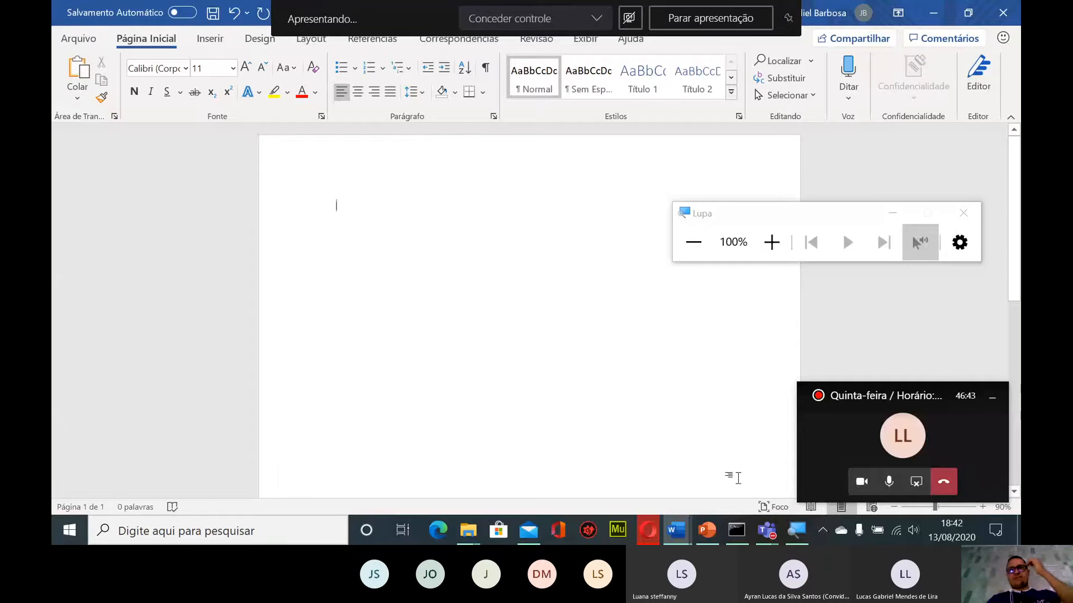
Increase the Lupa (Magnifier) zoom to 200% so Word appears enlarged
mouse_move(784, 529)
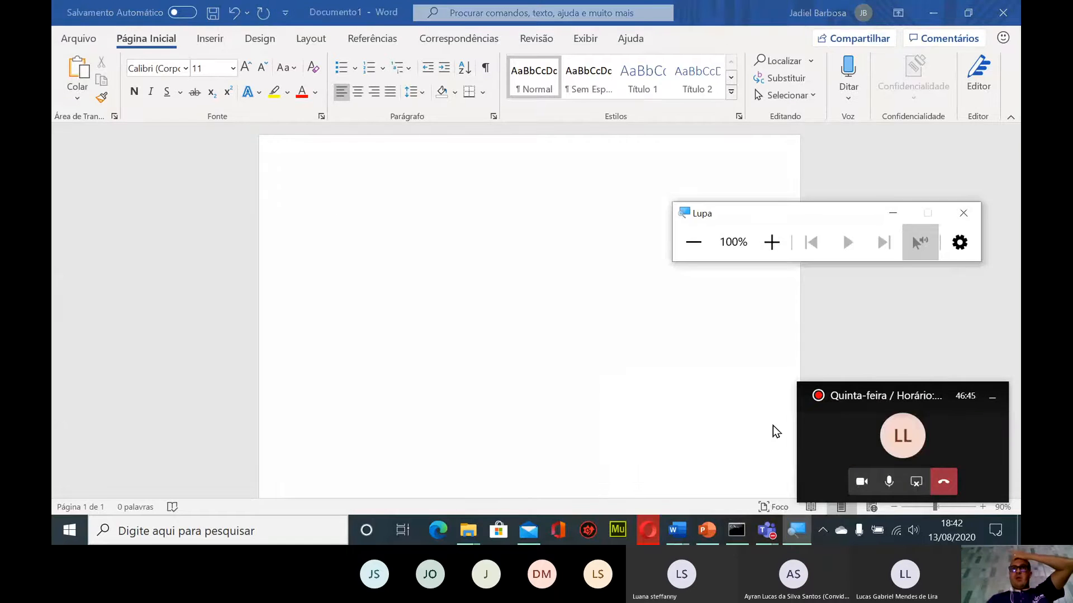
click(771, 242)
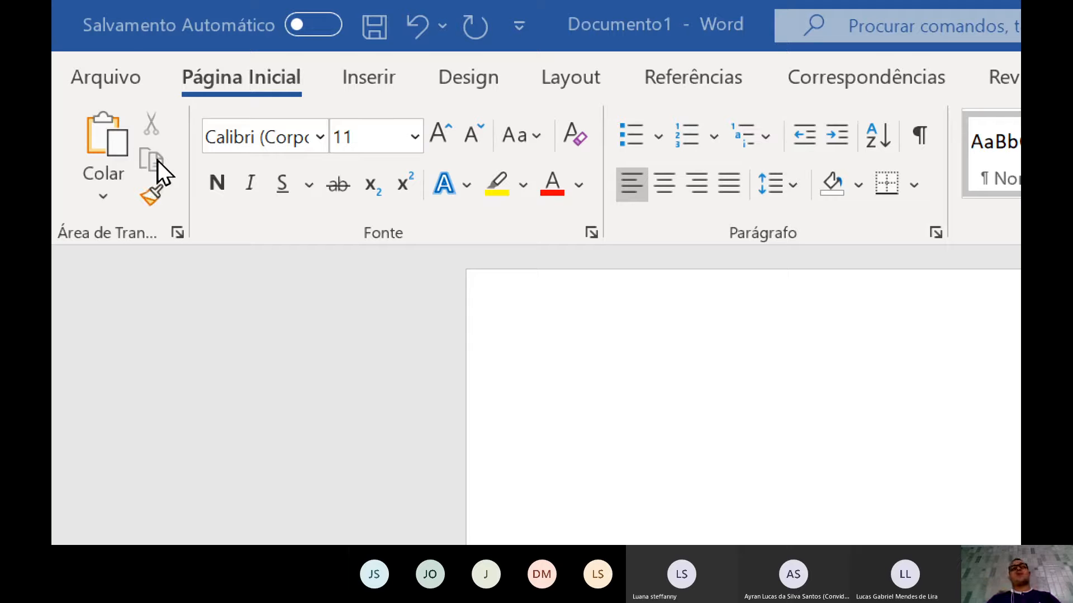
Admit the waiting guest from the Teams lobby and return to the blank Documento1 window
click(559, 357)
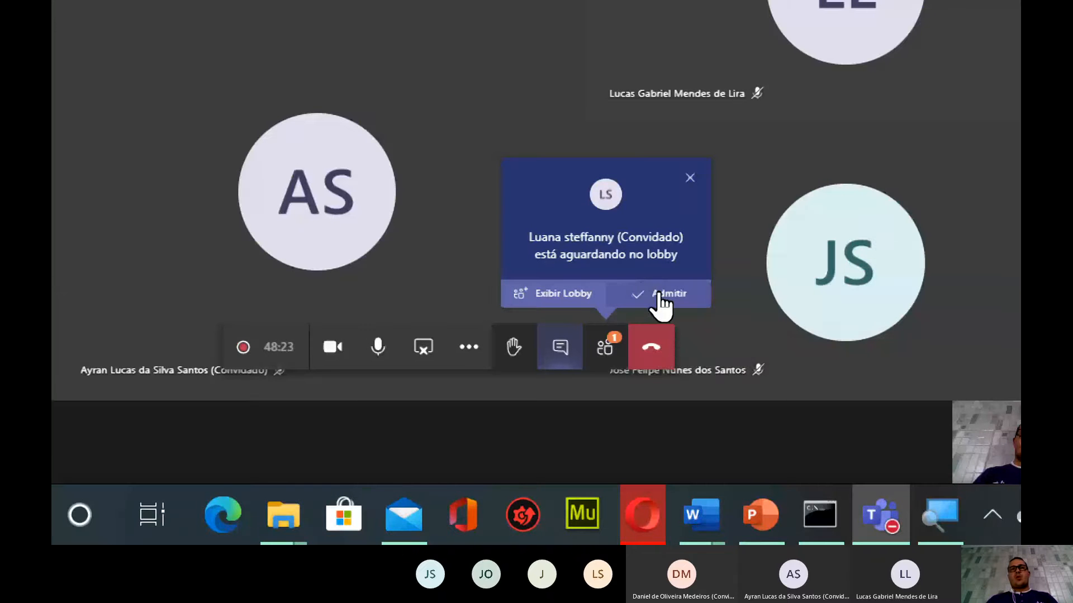
click(660, 292)
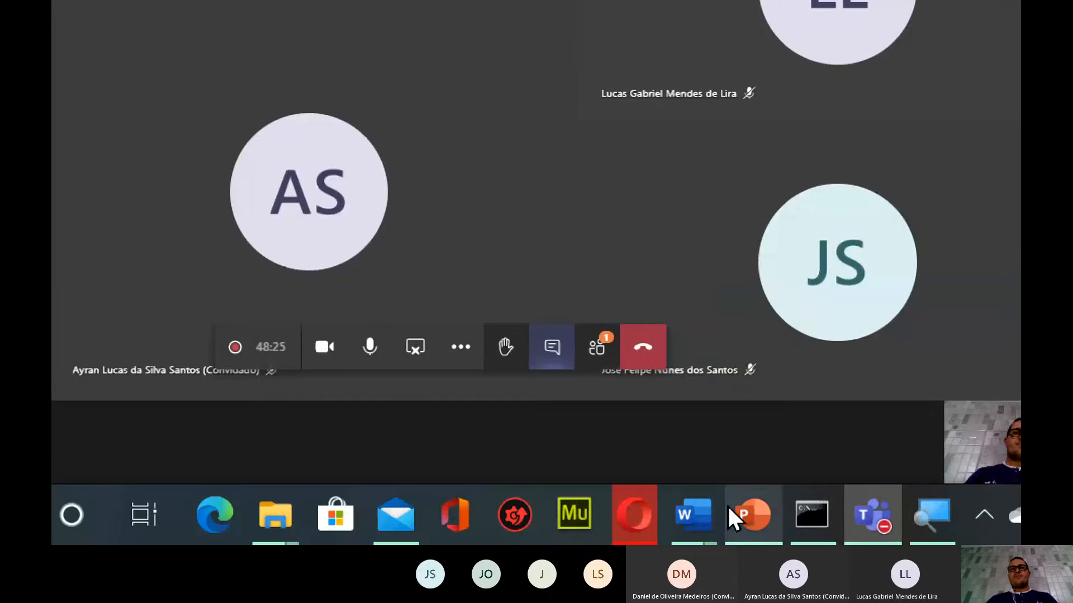
mouse_move(705, 508)
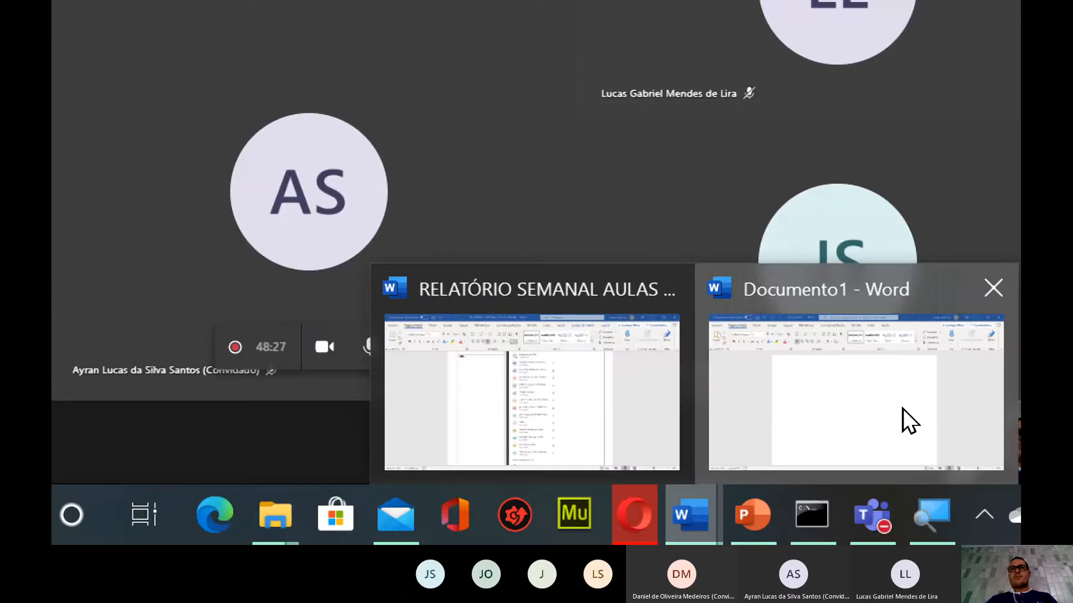
click(902, 411)
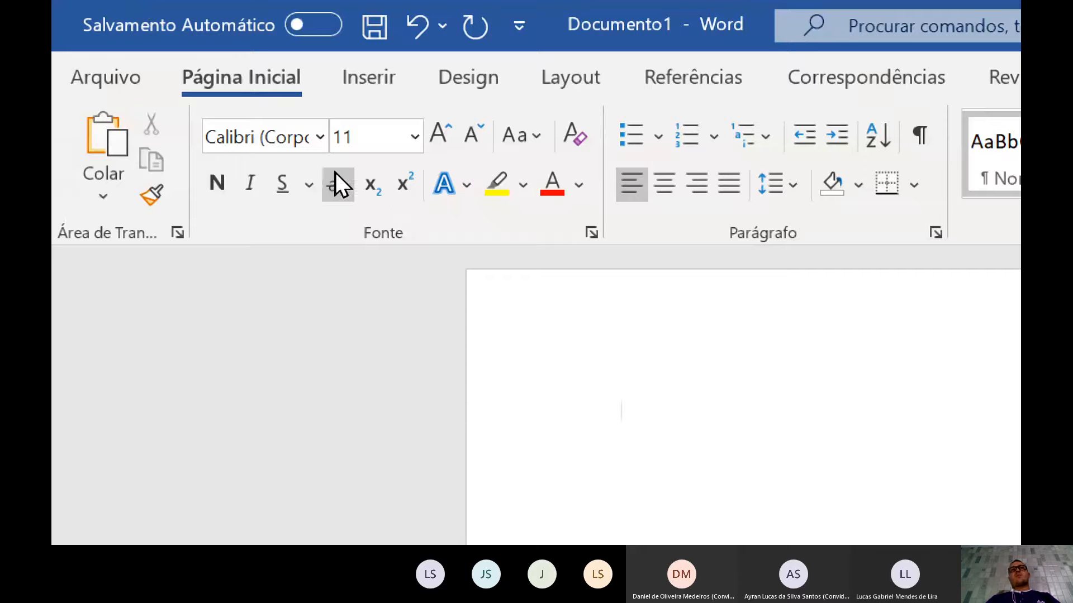
Open the Home tab font list (currently Calibri) and scroll down to the Rockwell fonts
click(316, 136)
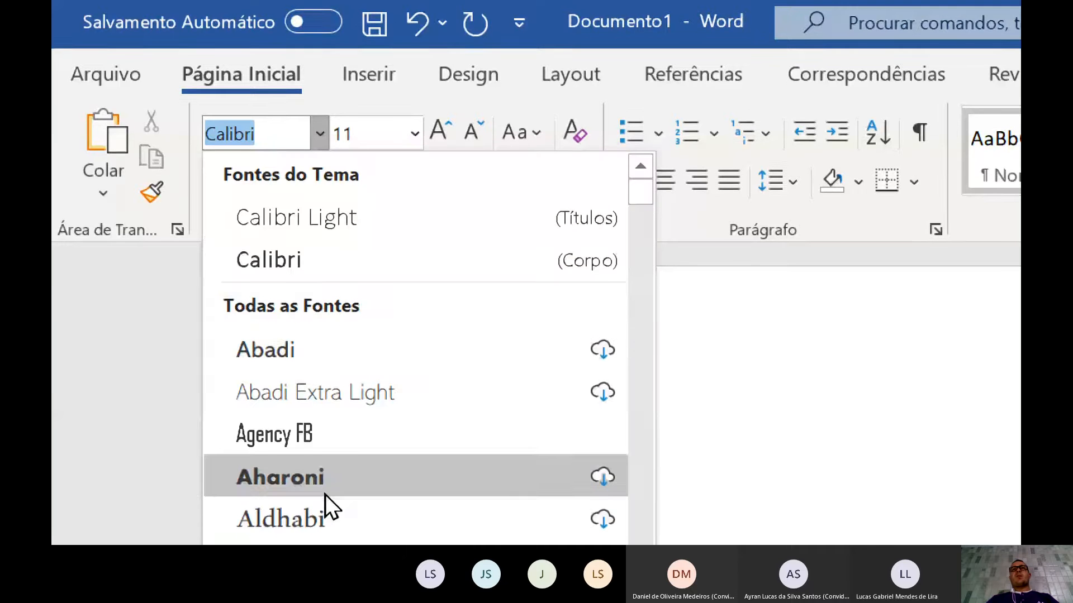
scroll(420, 293, down, 2)
scroll(420, 149, down, 5)
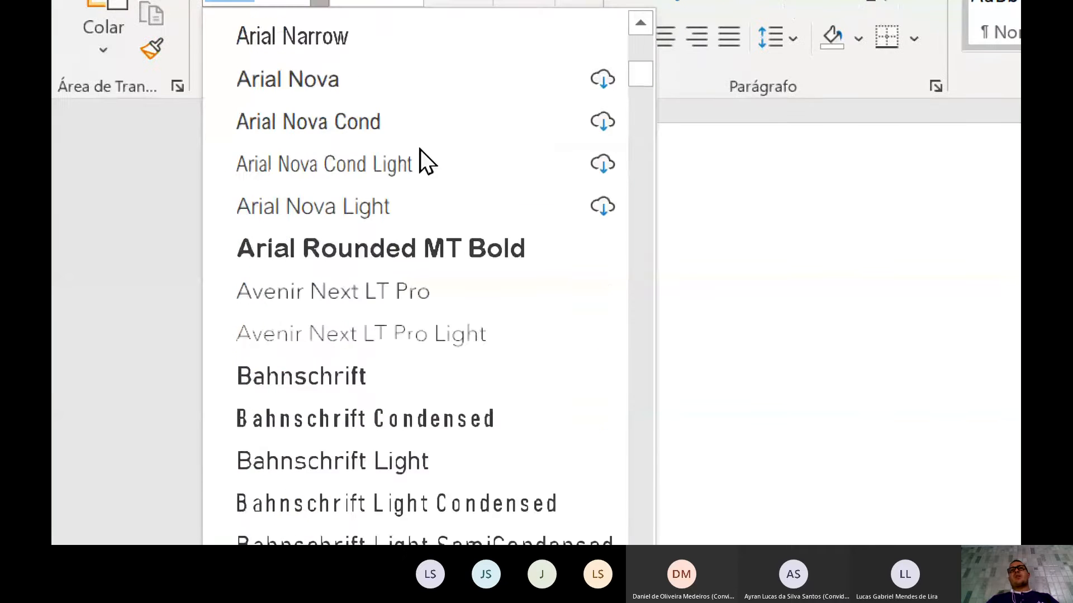
scroll(421, 148, down, 10)
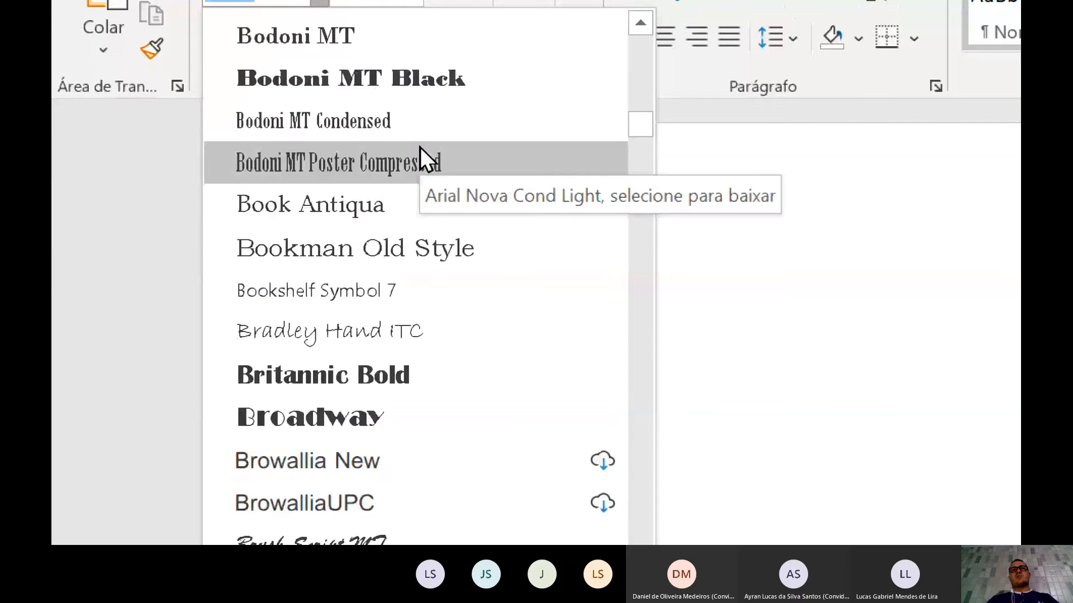
scroll(420, 148, down, 10)
scroll(420, 147, down, 8)
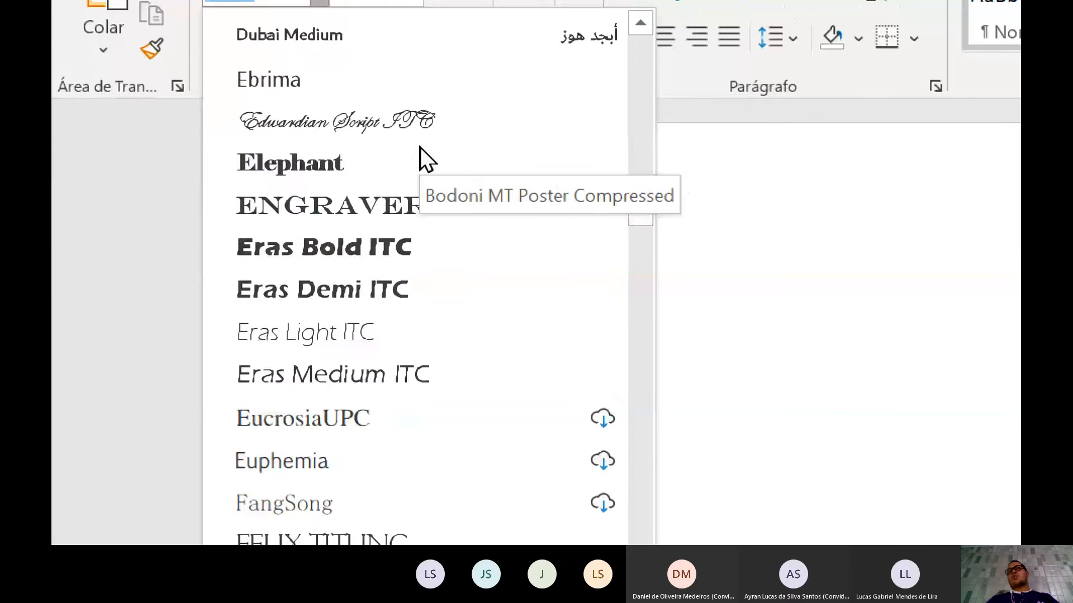
scroll(420, 148, down, 3)
scroll(420, 148, down, 9)
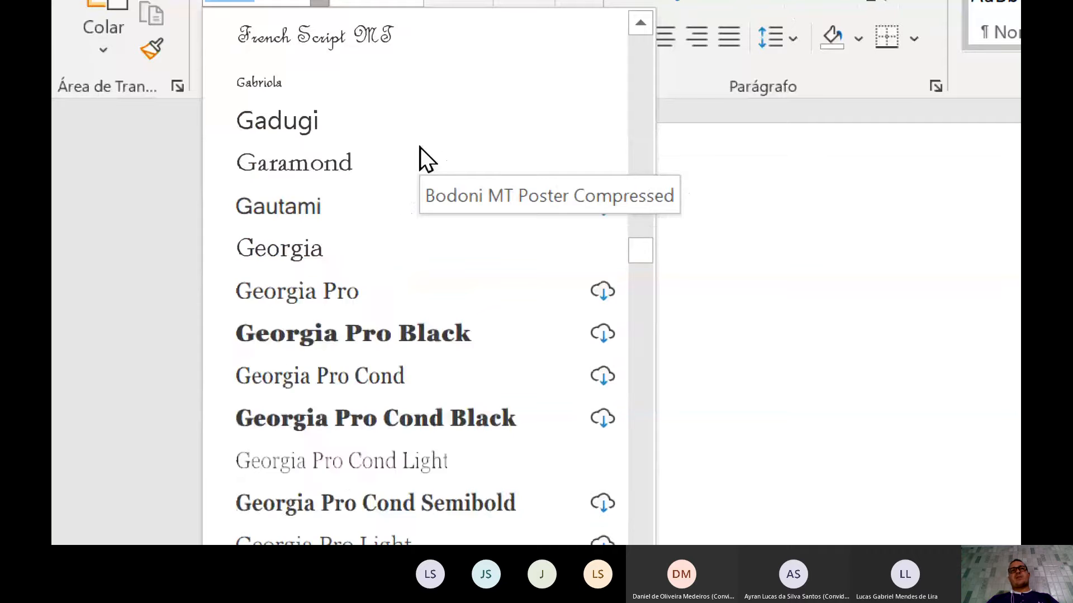
scroll(420, 147, down, 9)
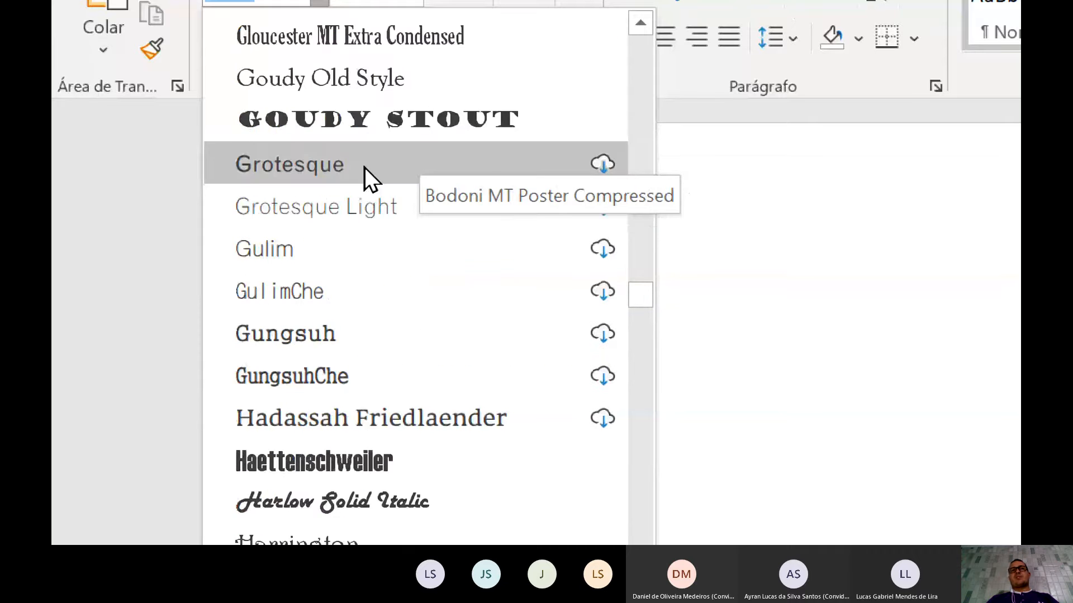
scroll(364, 167, down, 11)
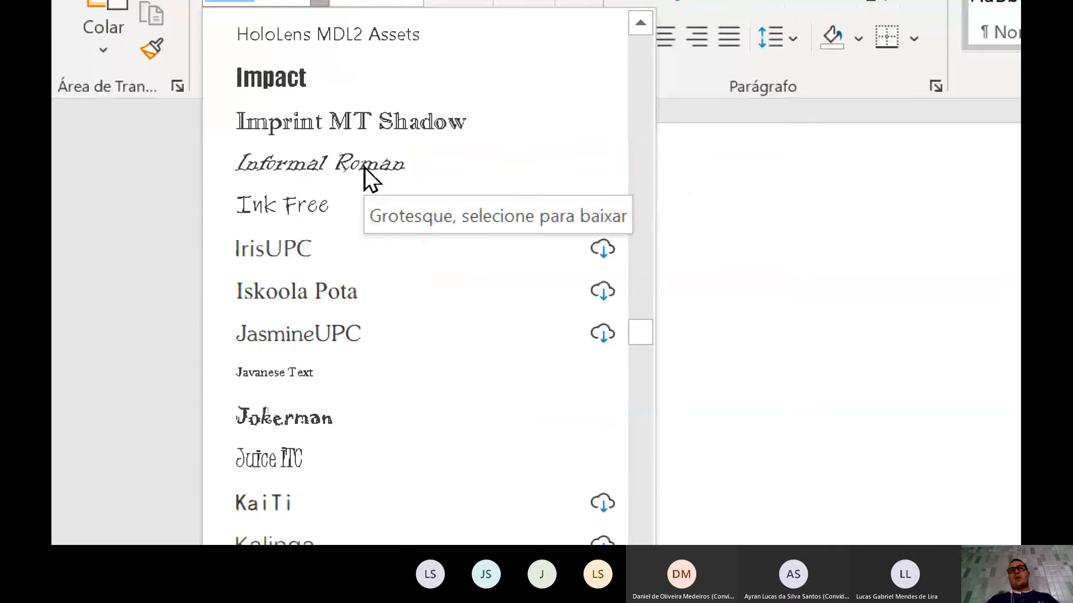
scroll(364, 168, down, 11)
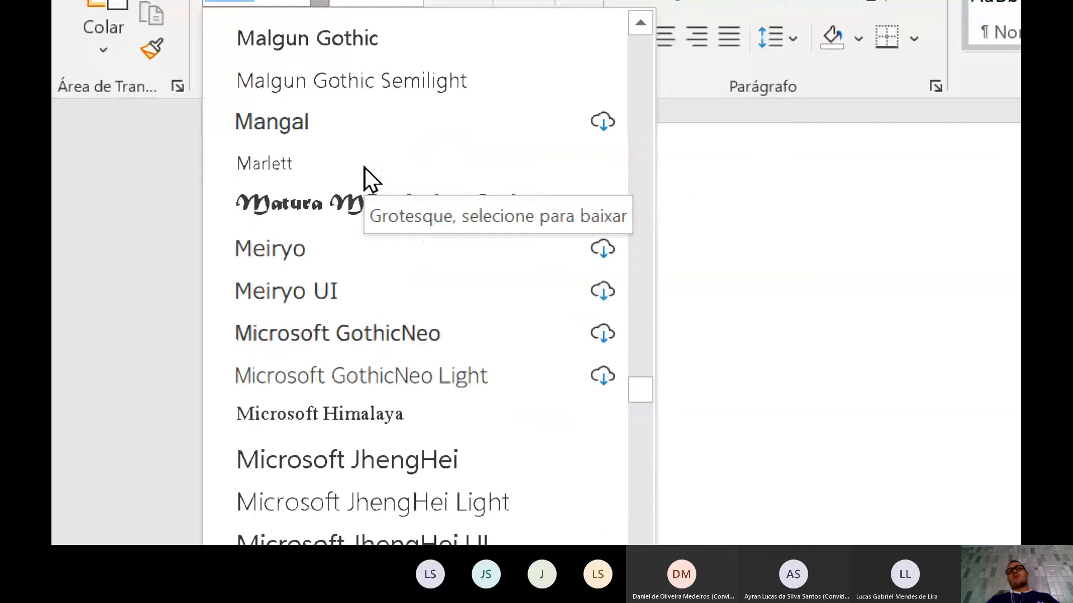
scroll(365, 167, down, 10)
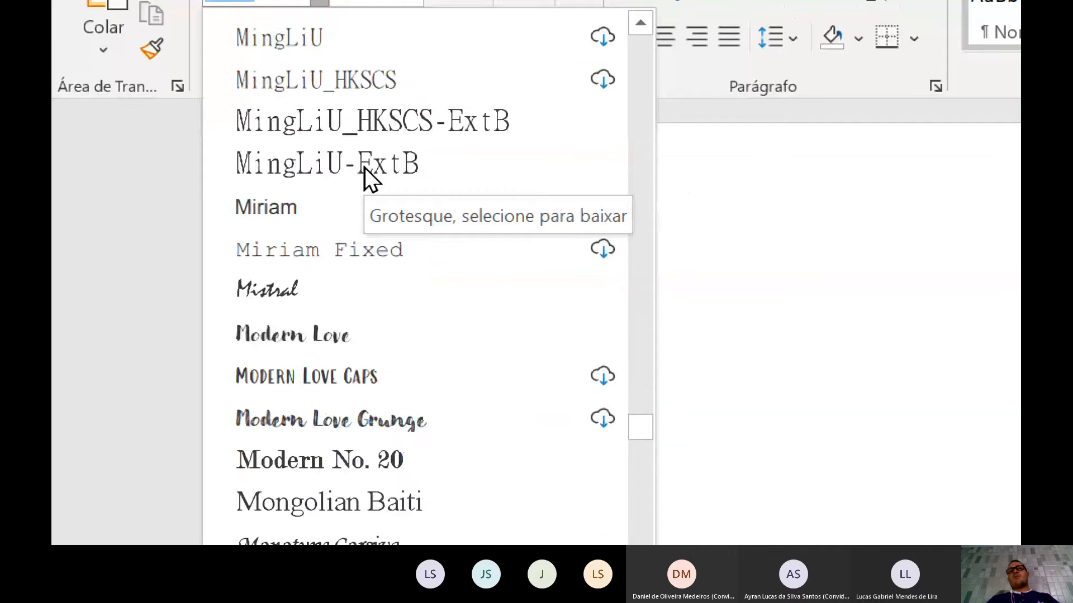
scroll(364, 166, down, 1)
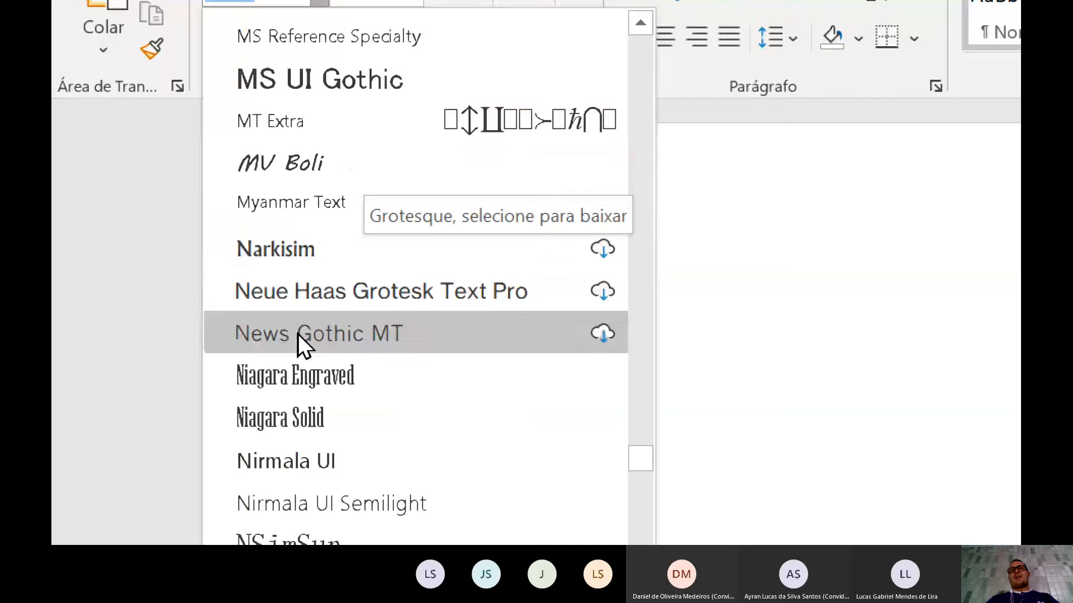
scroll(297, 334, down, 5)
scroll(297, 334, down, 8)
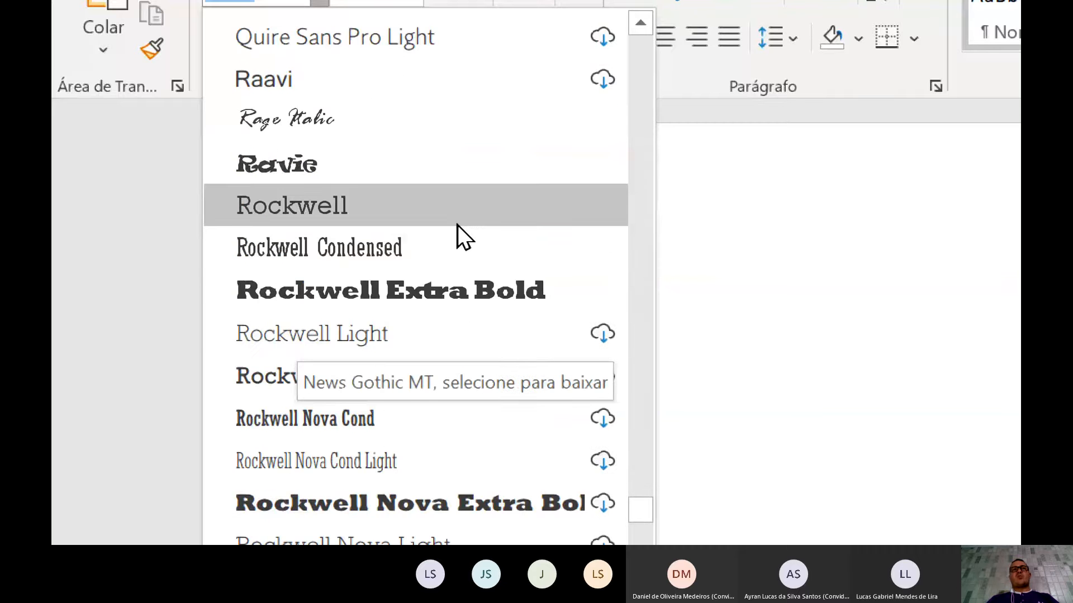
scroll(458, 220, down, 4)
Close the font list without changing the font and set the font size to 120
click(793, 246)
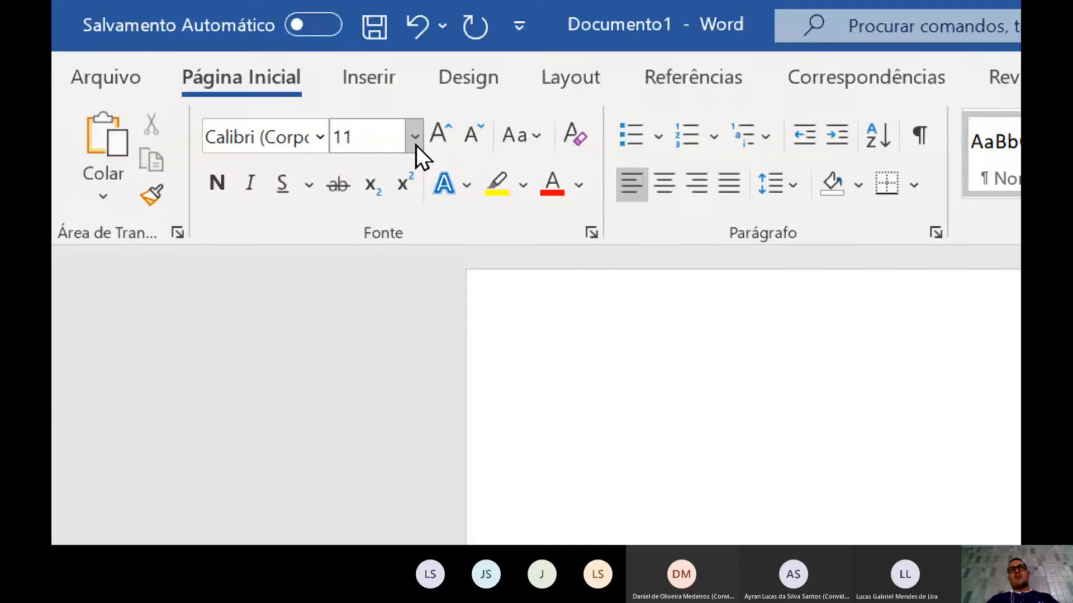
click(416, 145)
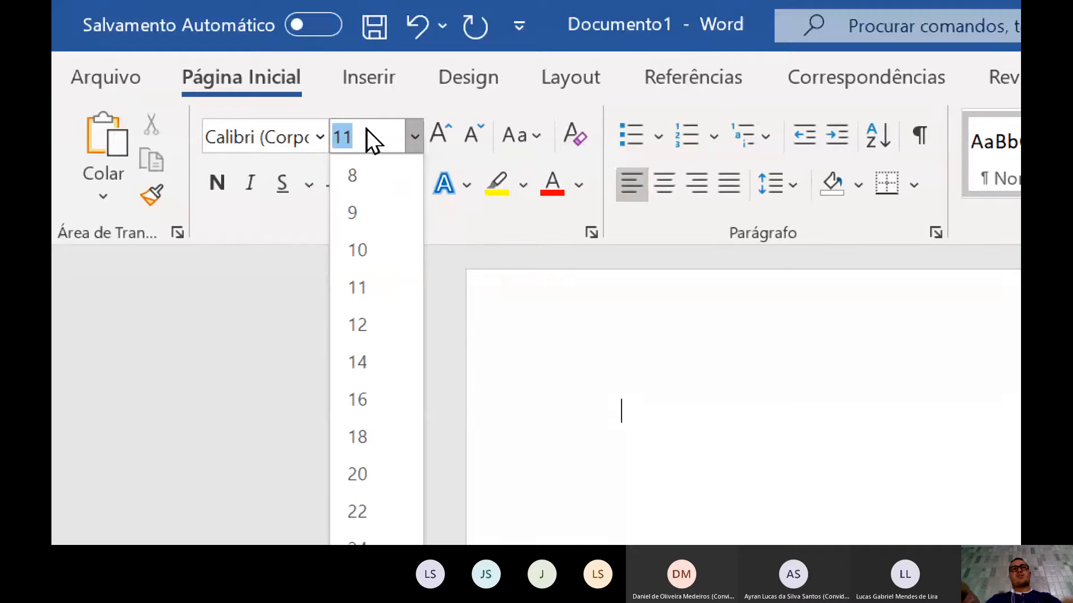
text(120)
key(Return)
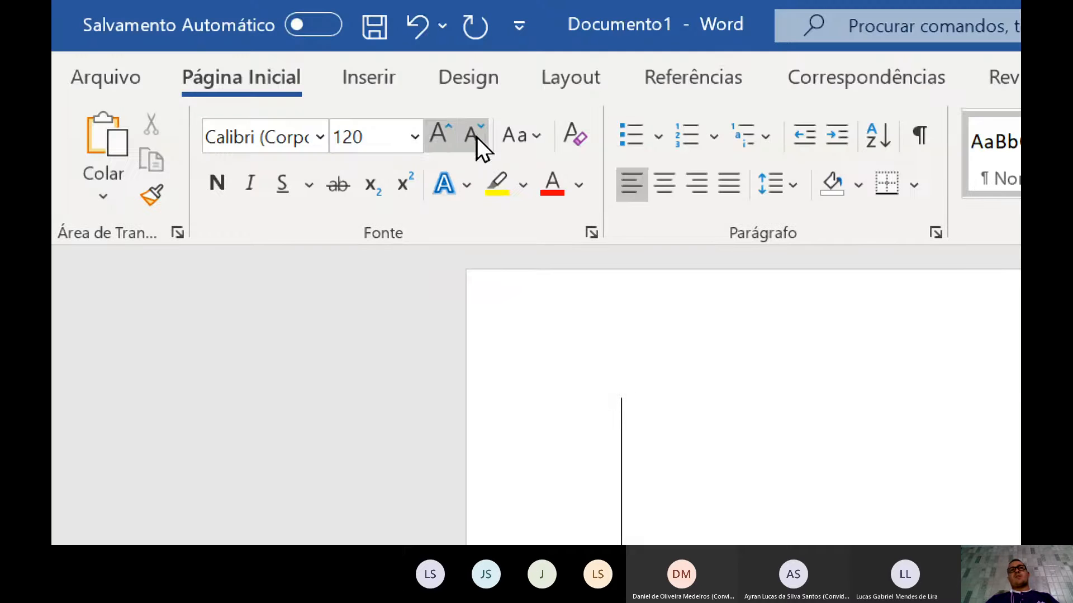
Shrink the font size step by step from 120 down to 14 using Shrink Font
click(482, 136)
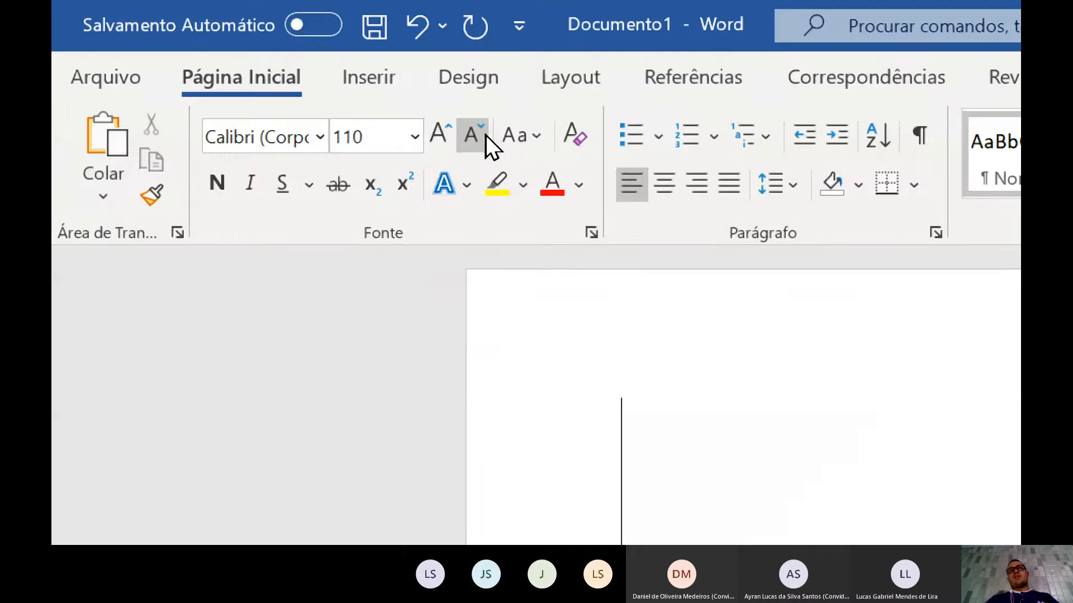
click(485, 135)
click(485, 135)
click(485, 135)
click(485, 136)
click(485, 136)
click(485, 136)
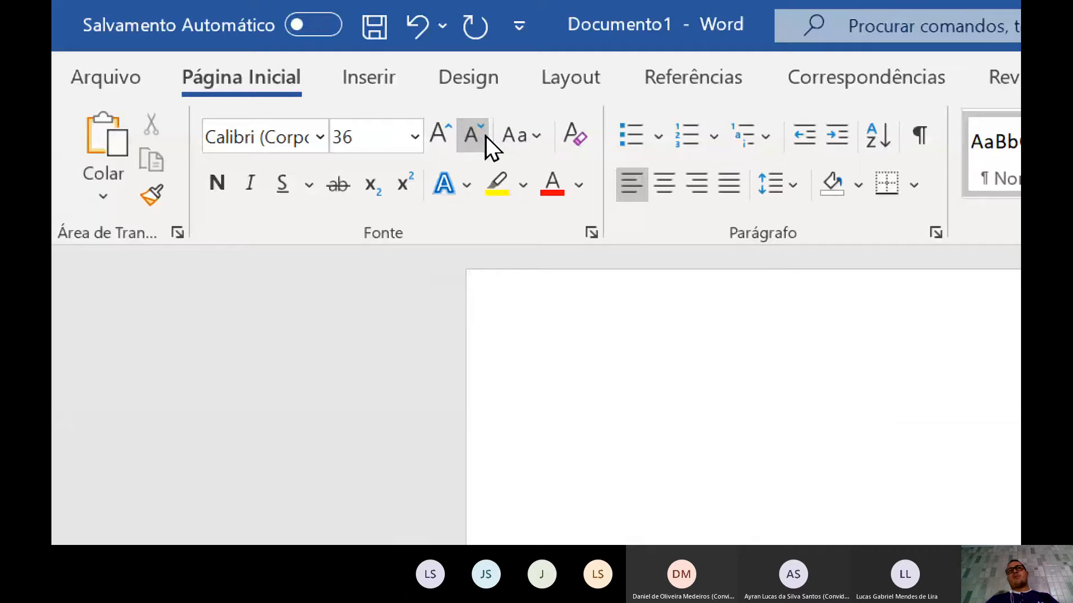
click(485, 136)
click(439, 135)
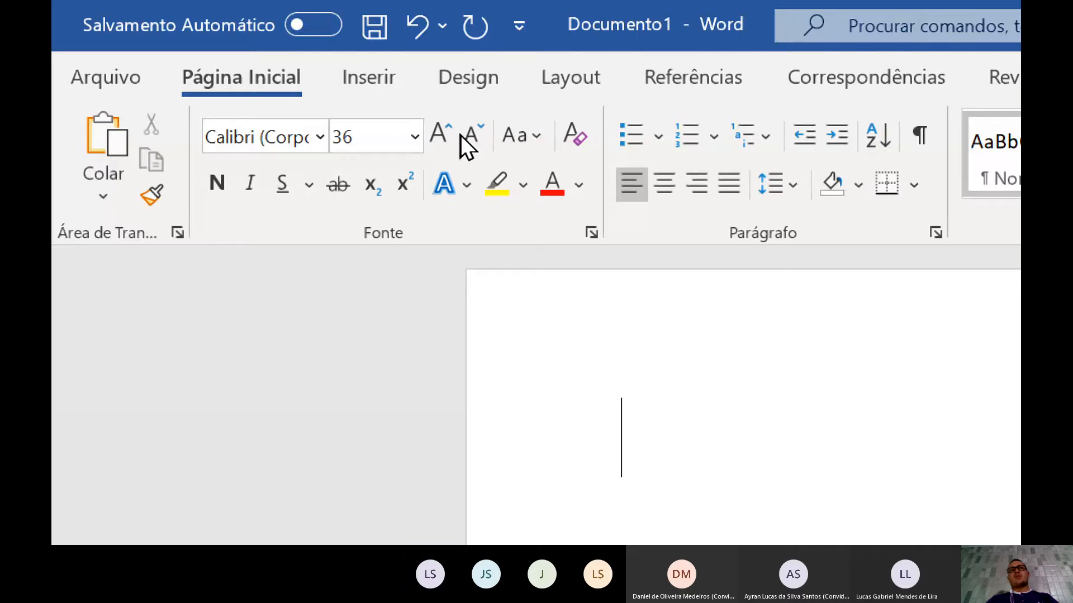
click(473, 134)
click(474, 133)
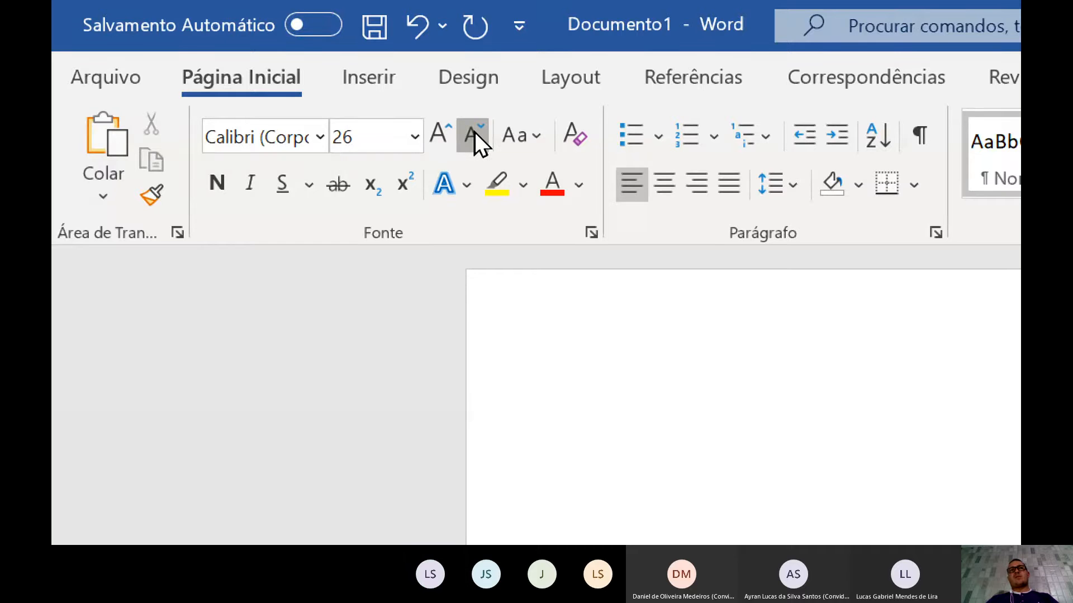
click(474, 132)
click(474, 133)
click(474, 132)
click(474, 133)
click(475, 133)
click(474, 133)
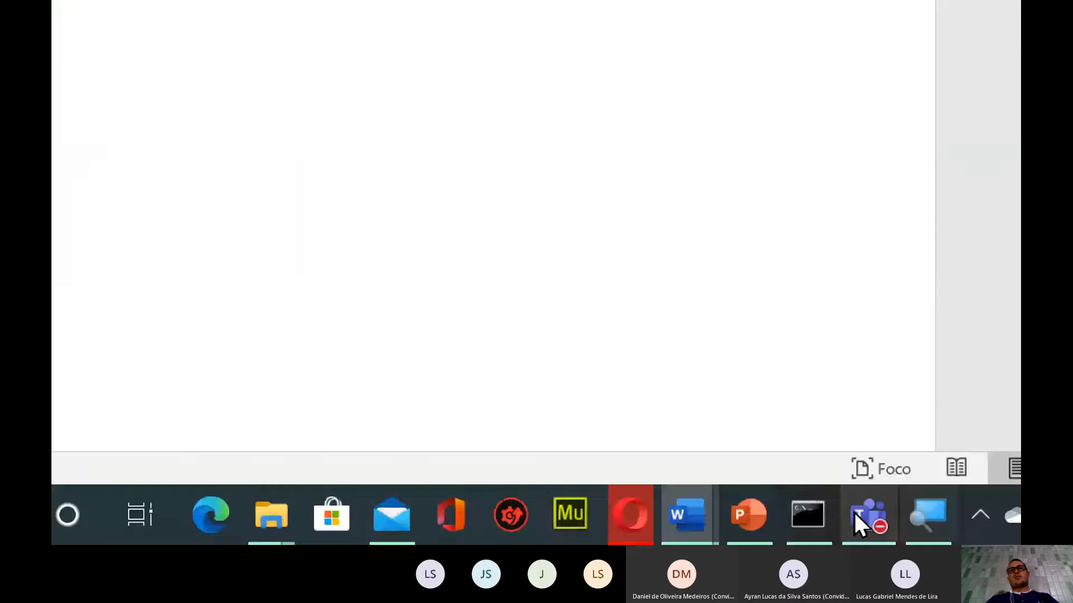
Bring the Teams meeting forward and admit the guest waiting in the lobby
mouse_move(865, 517)
click(857, 384)
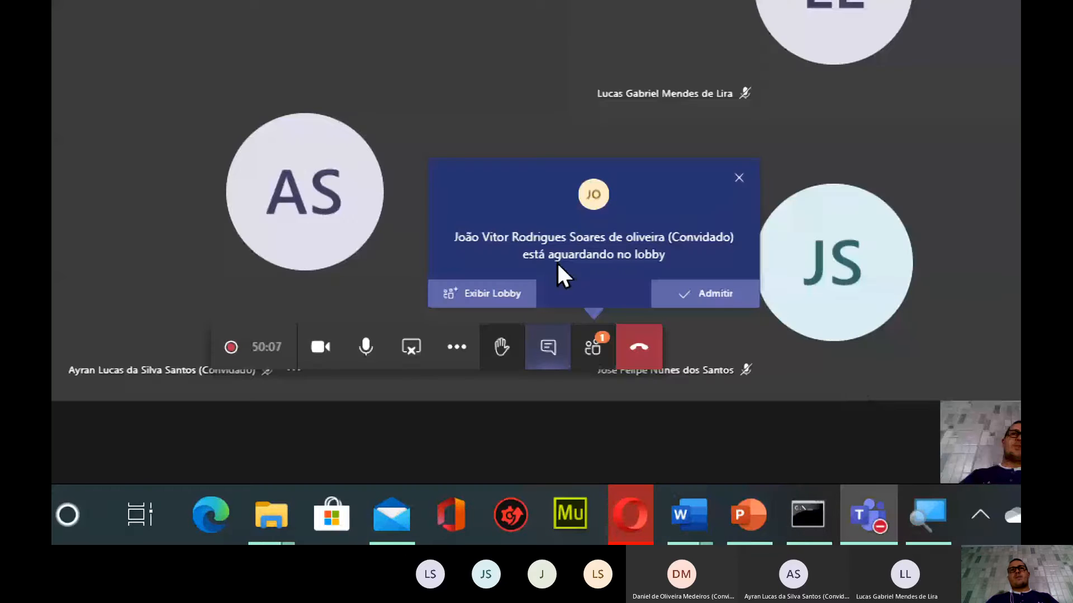
click(718, 299)
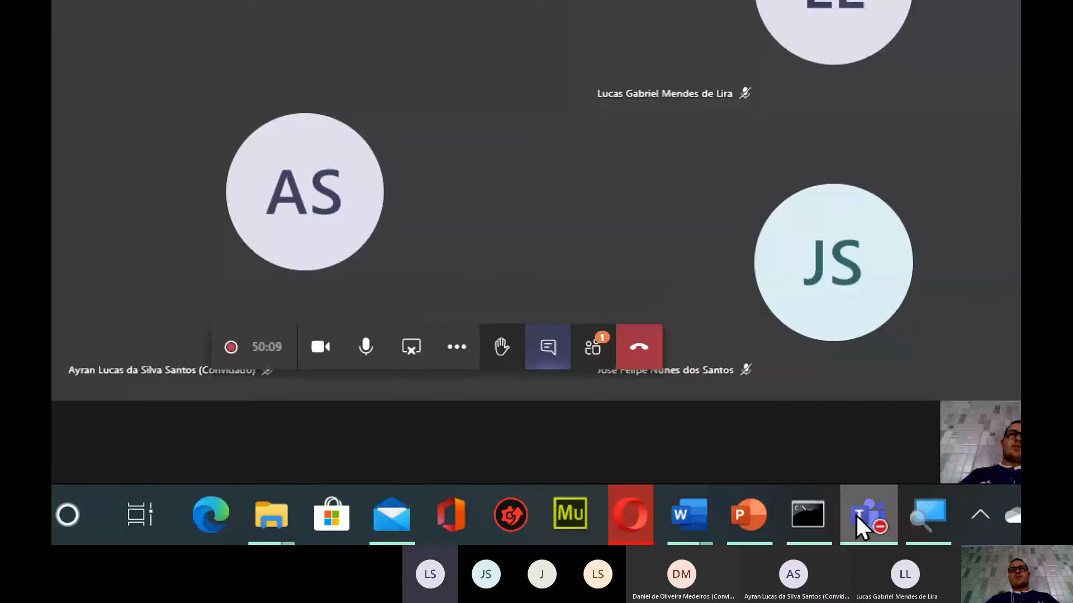
Reduce the screen magnifier's zoom to 100%
mouse_move(934, 508)
click(838, 398)
click(933, 522)
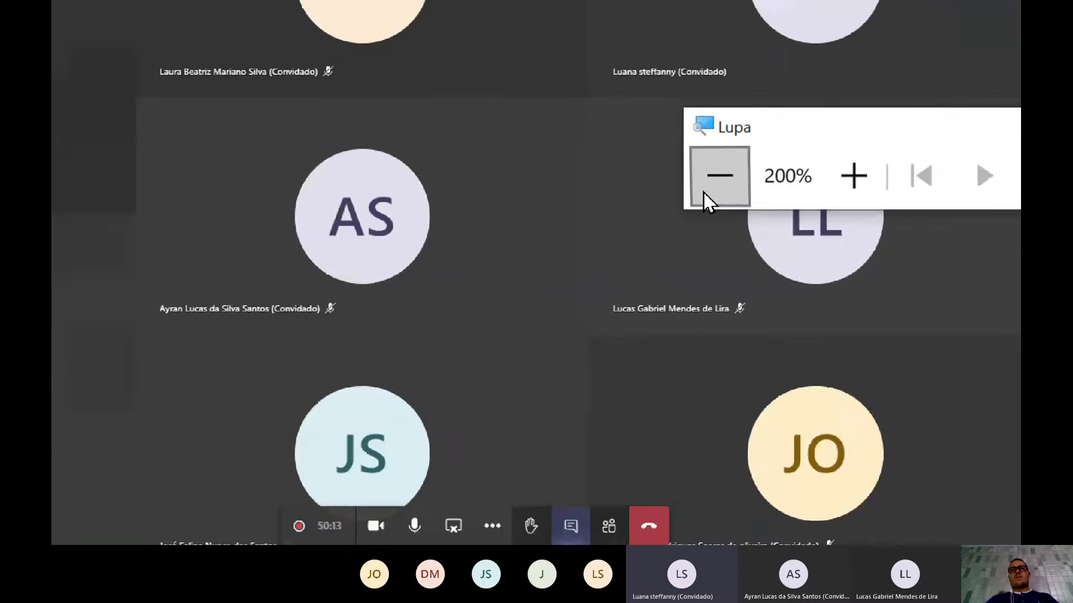
click(705, 195)
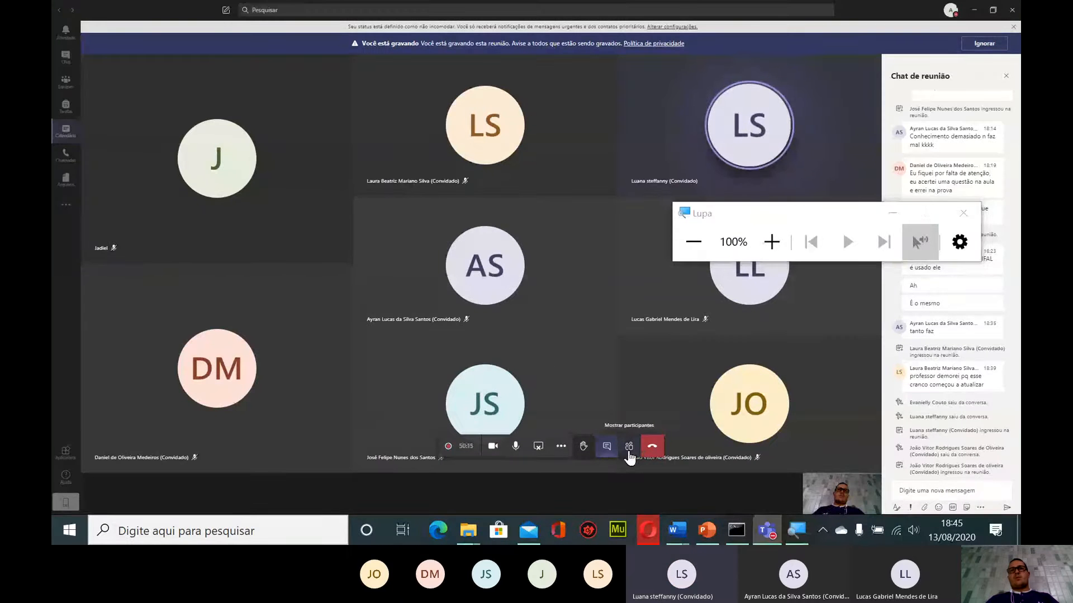
Mute one participant's microphone from the meeting's participant list
click(628, 449)
drag(779, 219, 519, 206)
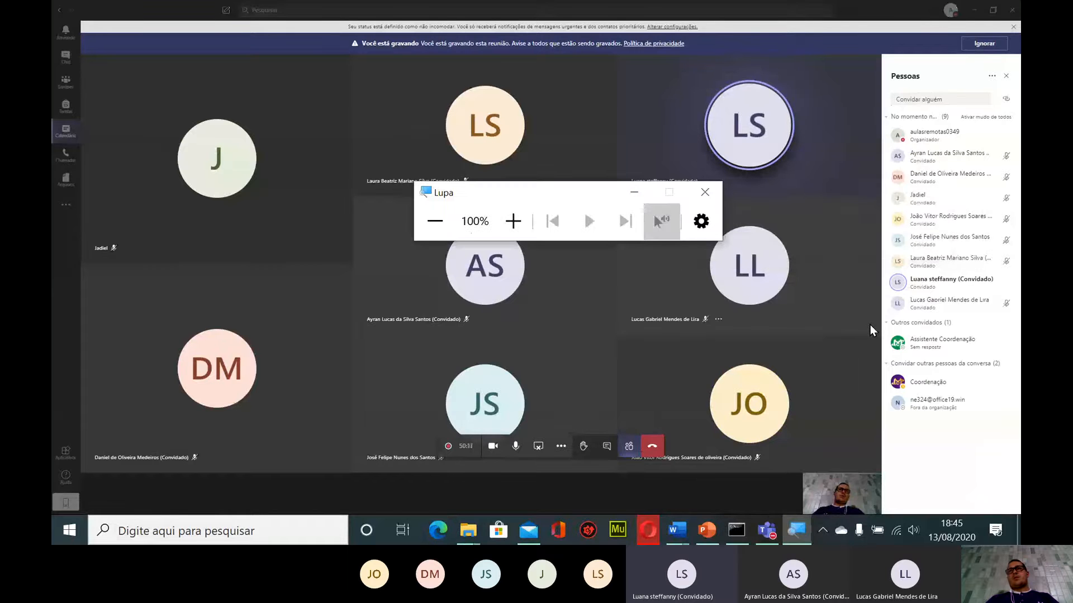
click(1005, 283)
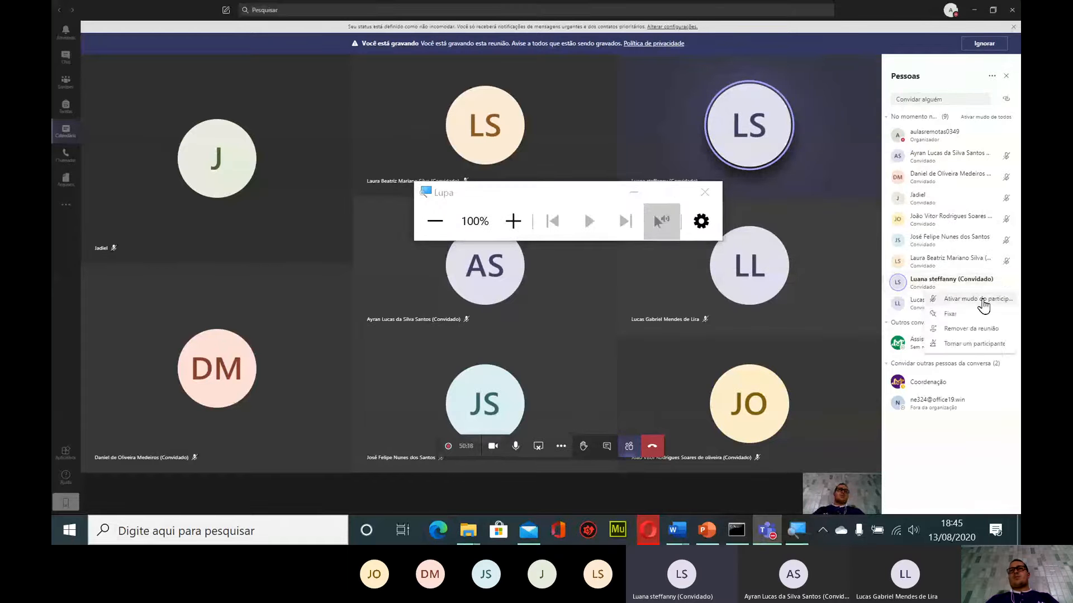
click(982, 300)
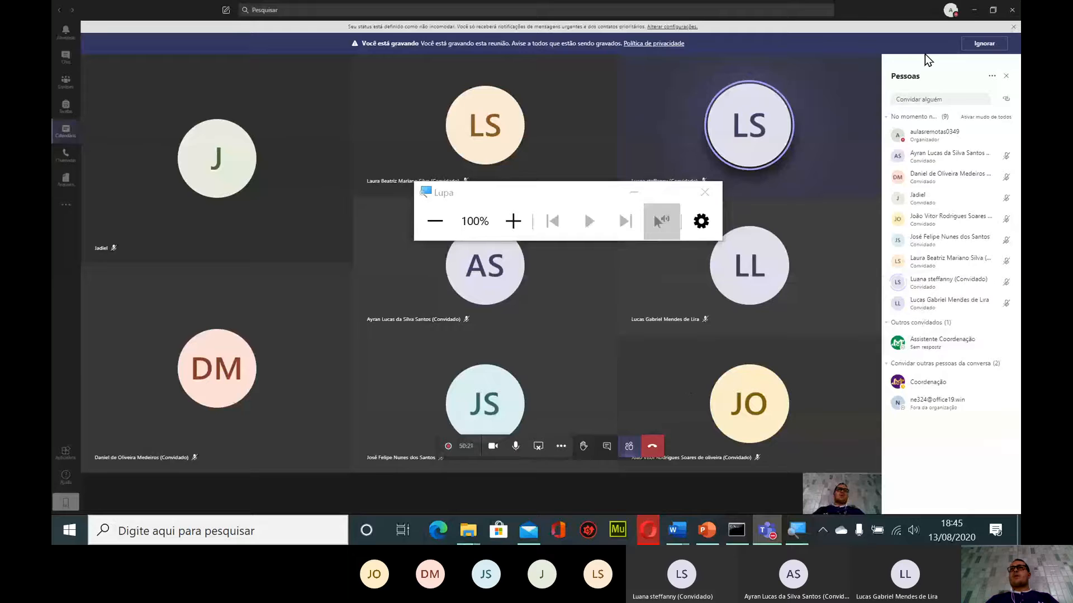
click(975, 12)
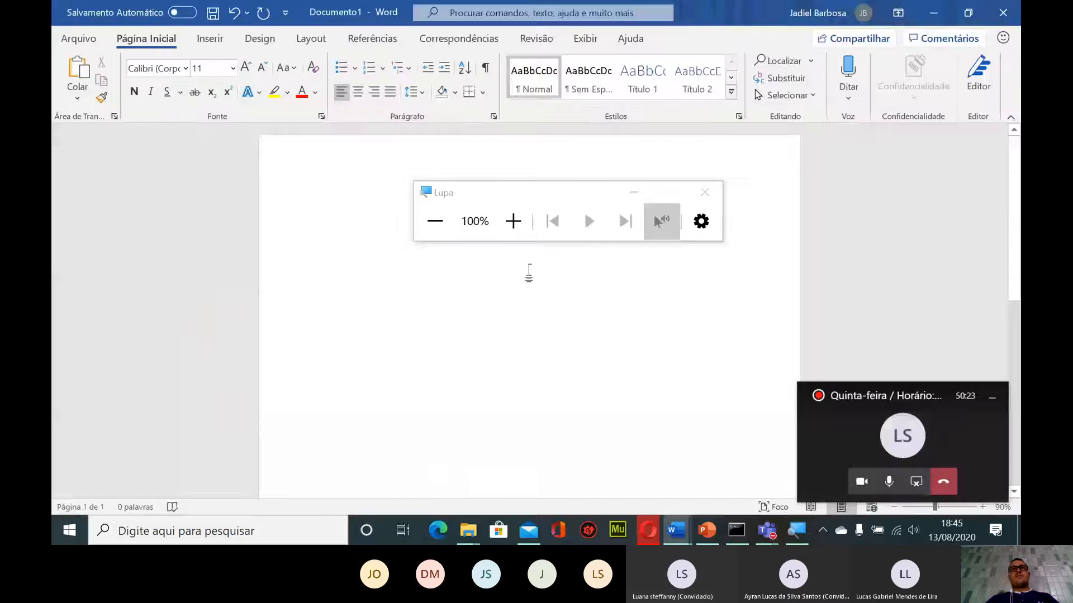
click(513, 221)
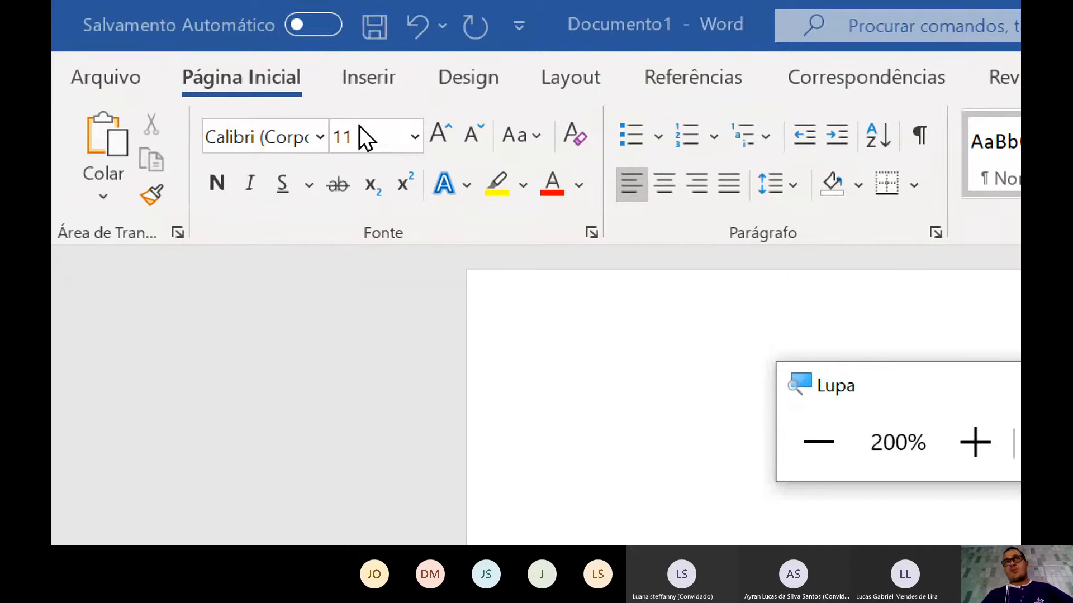
click(416, 142)
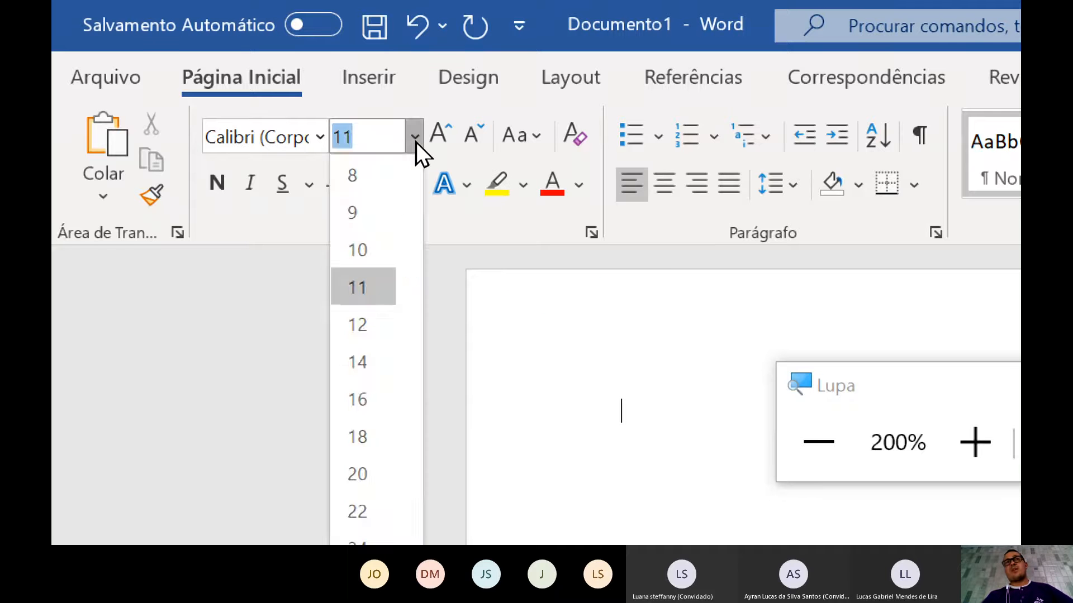
click(416, 142)
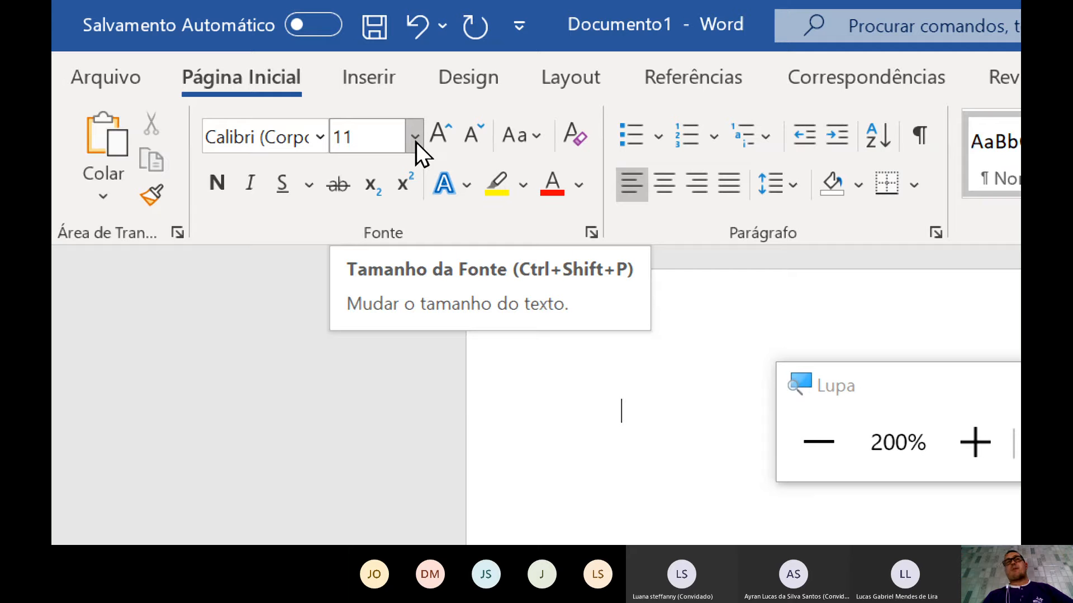
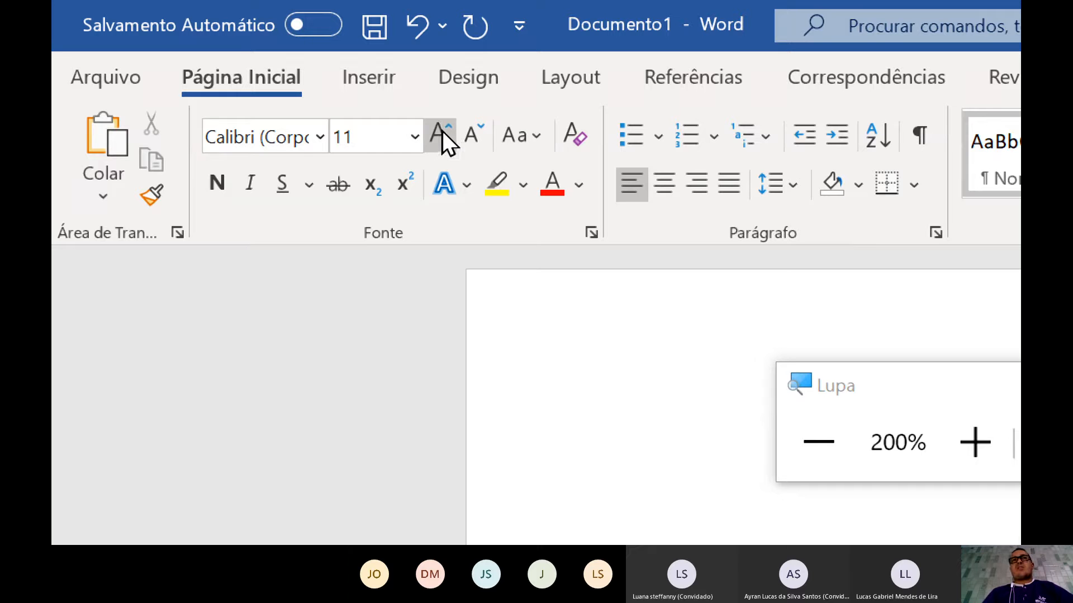
Type the name on the blank page and remove the trailing space after it
click(537, 137)
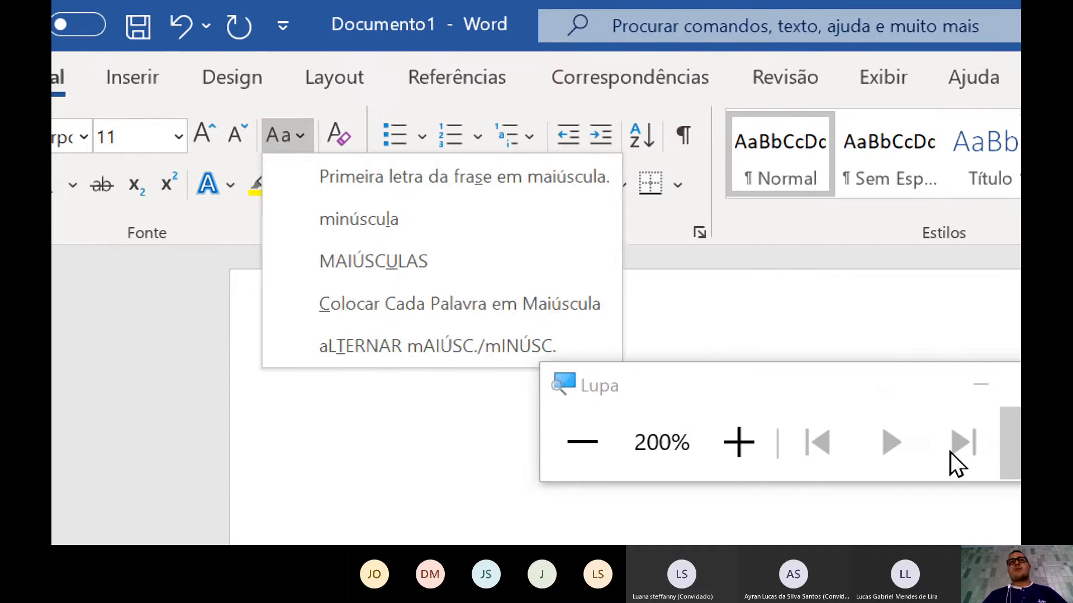
click(390, 403)
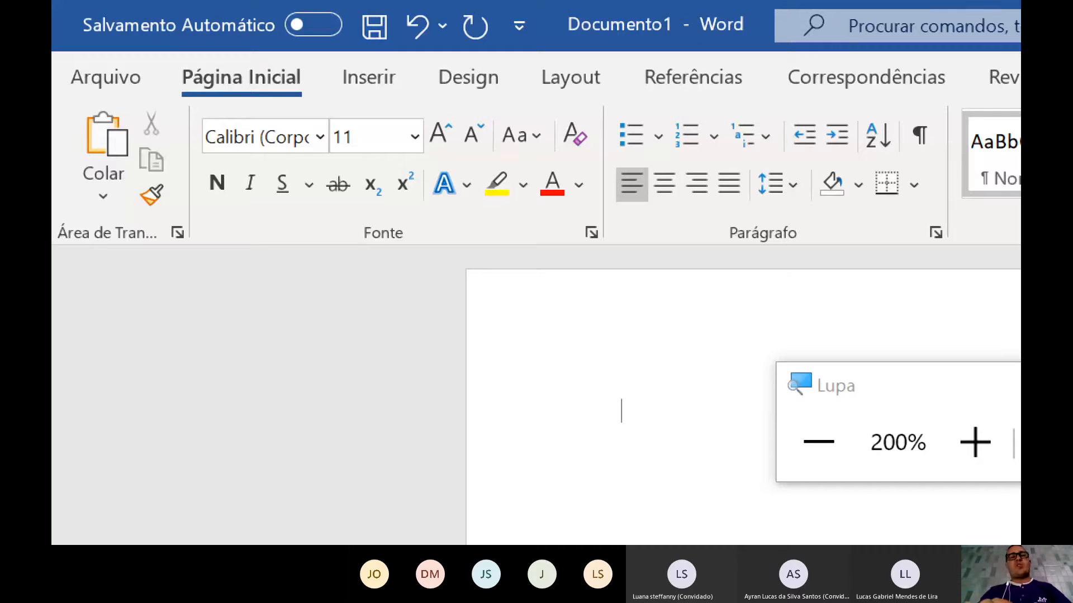
text(jadiel)
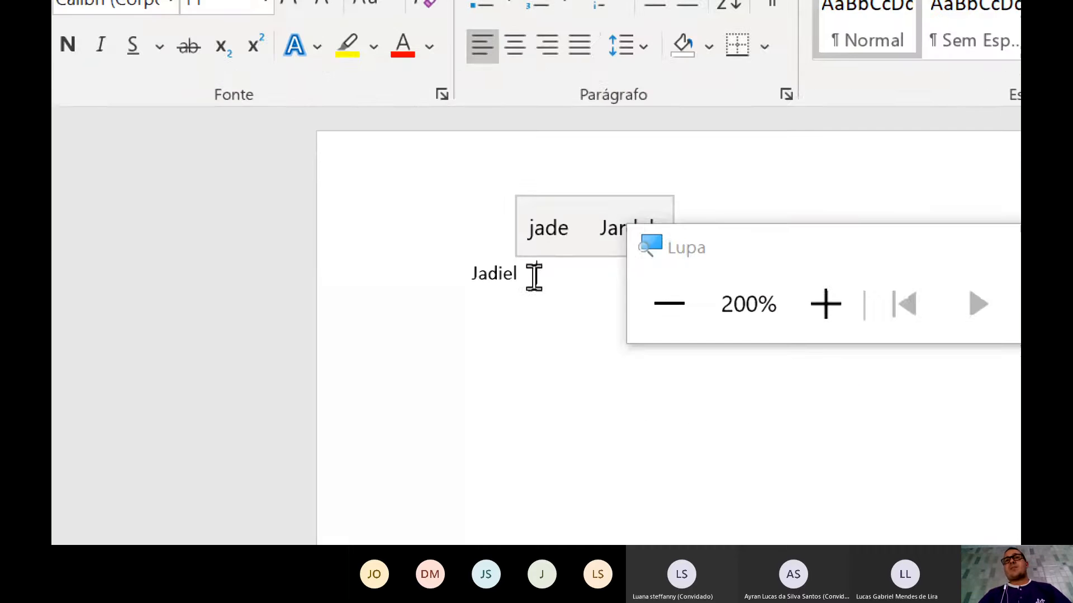
key(BackSpace)
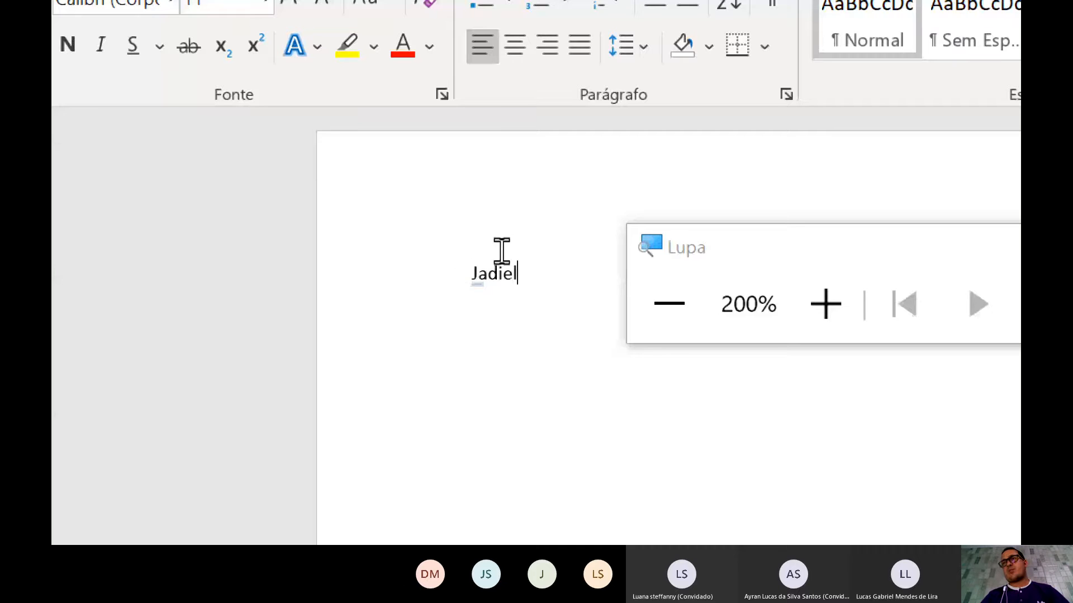
Select the name and change it to MAIÚSCULAS (all capitals) from the Aa menu
double_click(507, 277)
click(522, 279)
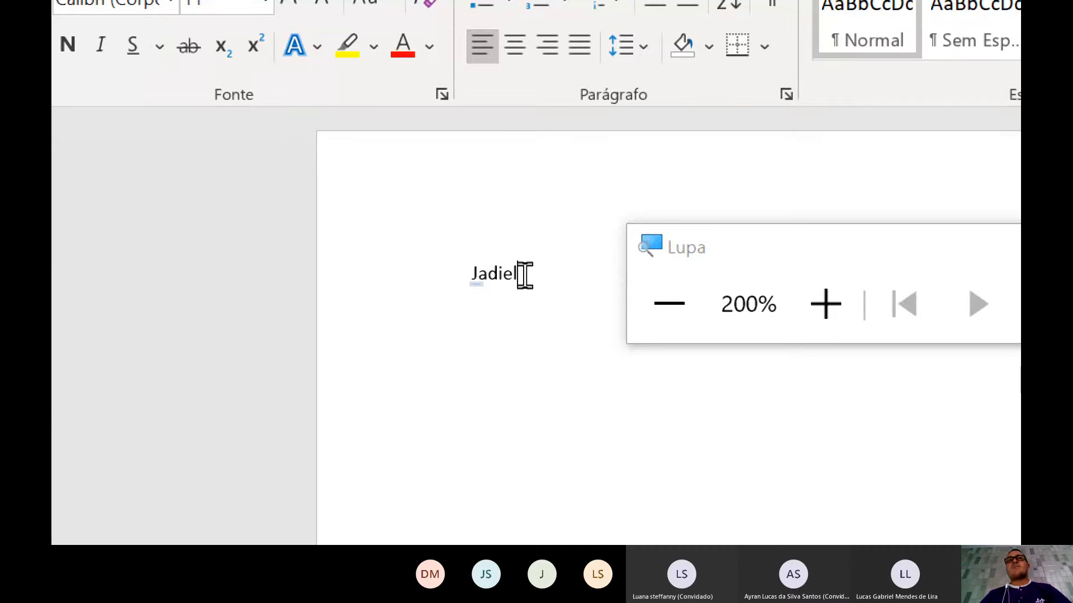
drag(521, 273, 465, 275)
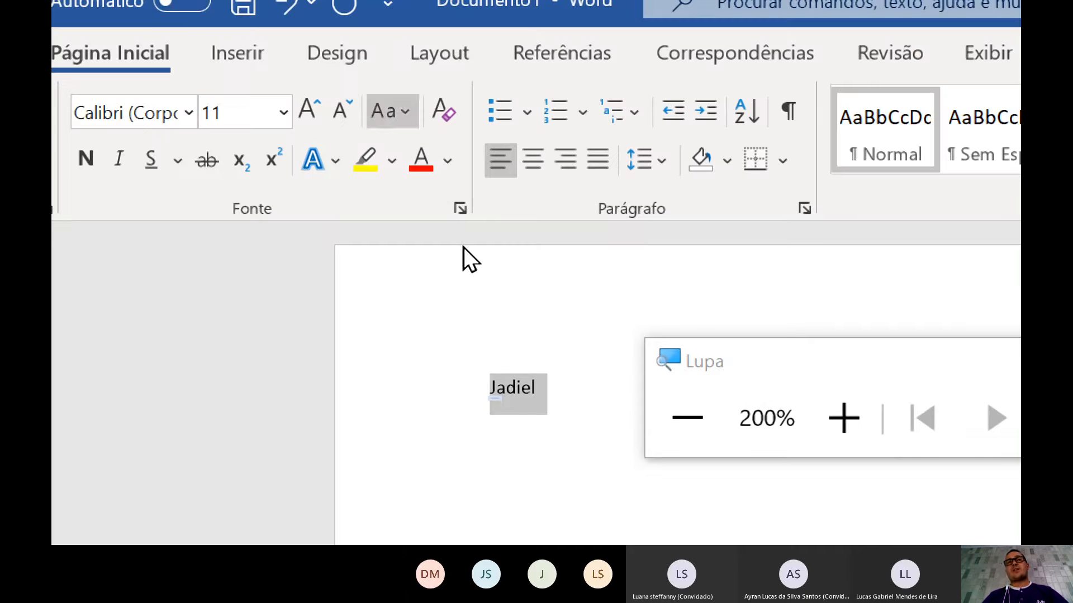
click(410, 112)
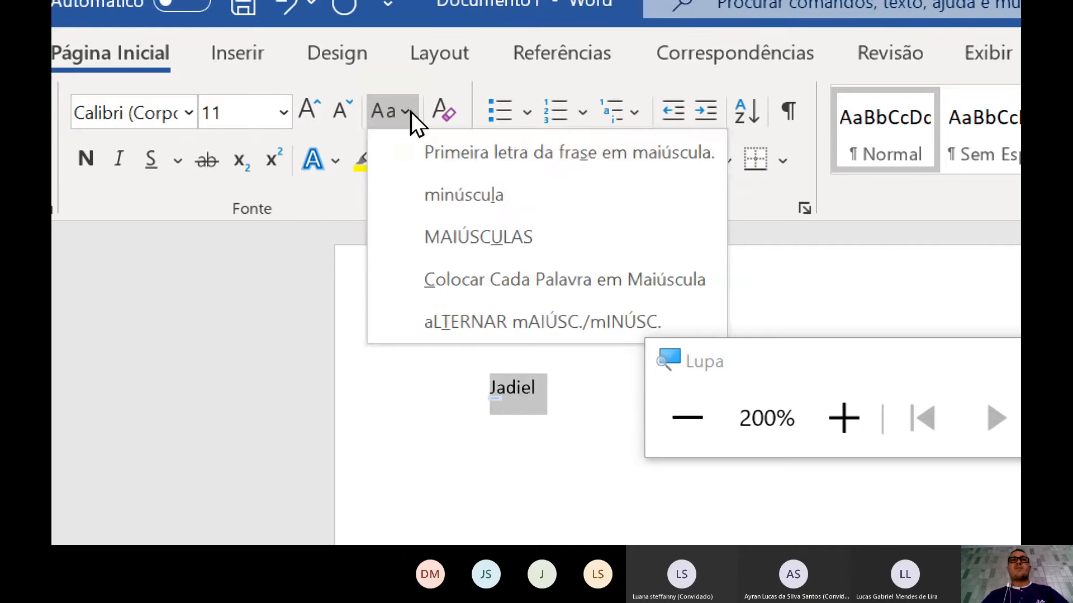
click(437, 237)
click(687, 418)
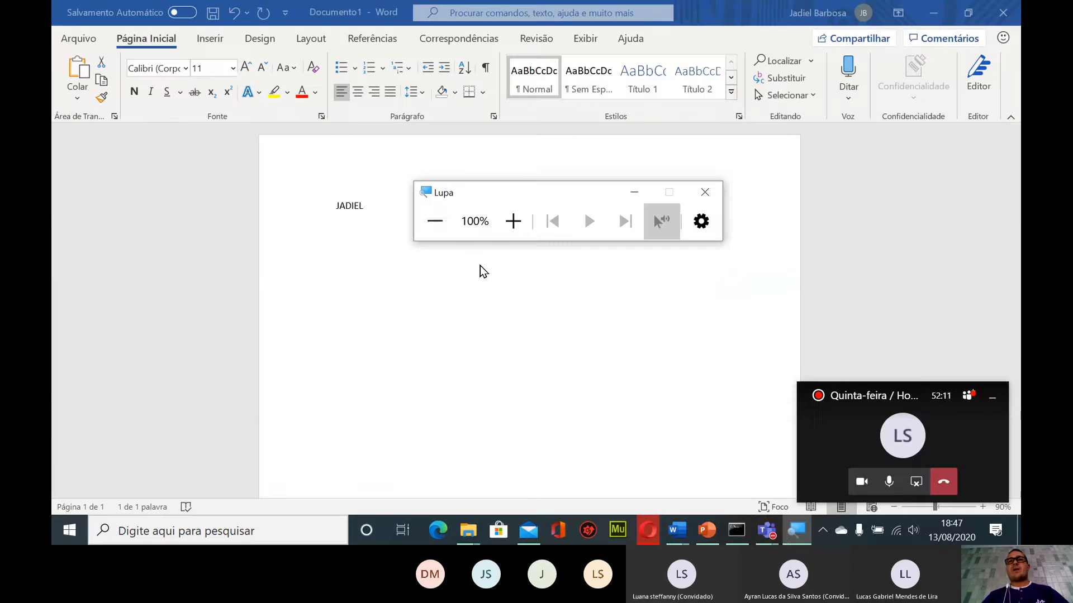
Admit the lobby guest in the Teams meeting, then minimize Teams to return to Word
mouse_move(779, 535)
click(733, 456)
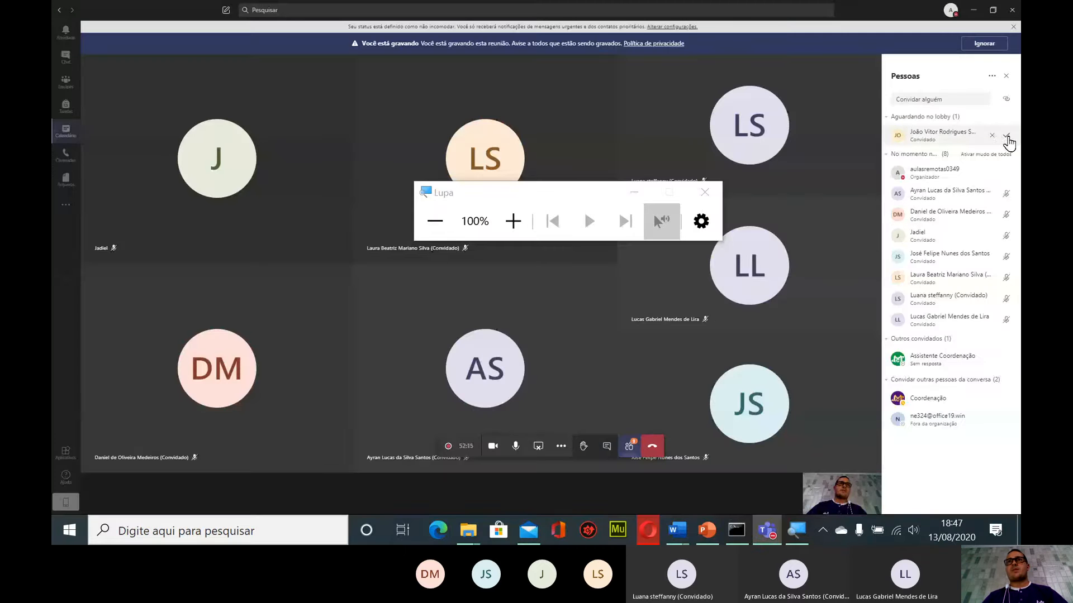
click(1006, 137)
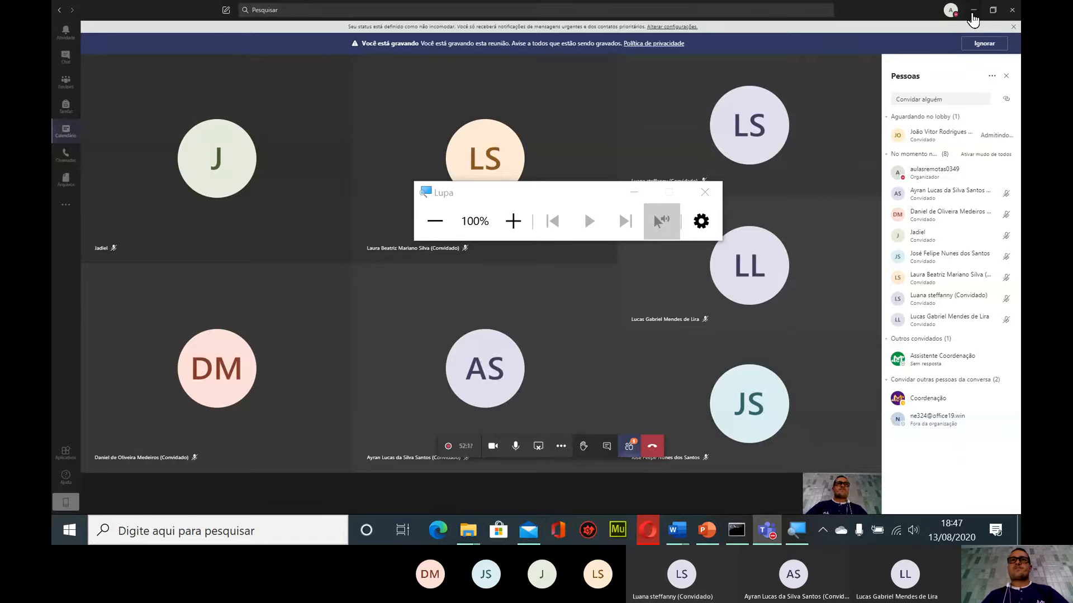
click(972, 11)
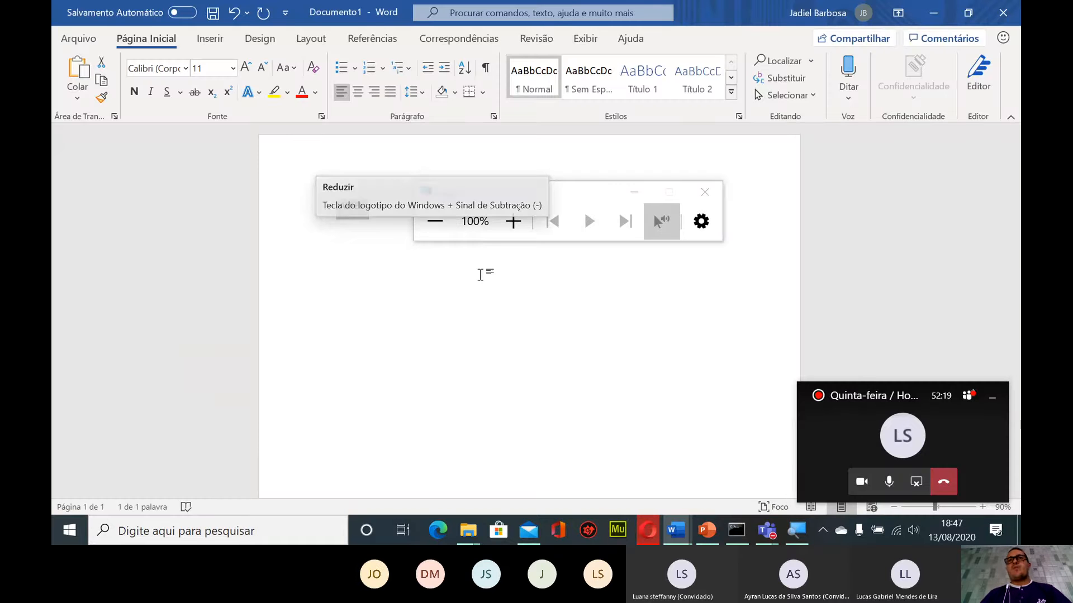
click(512, 222)
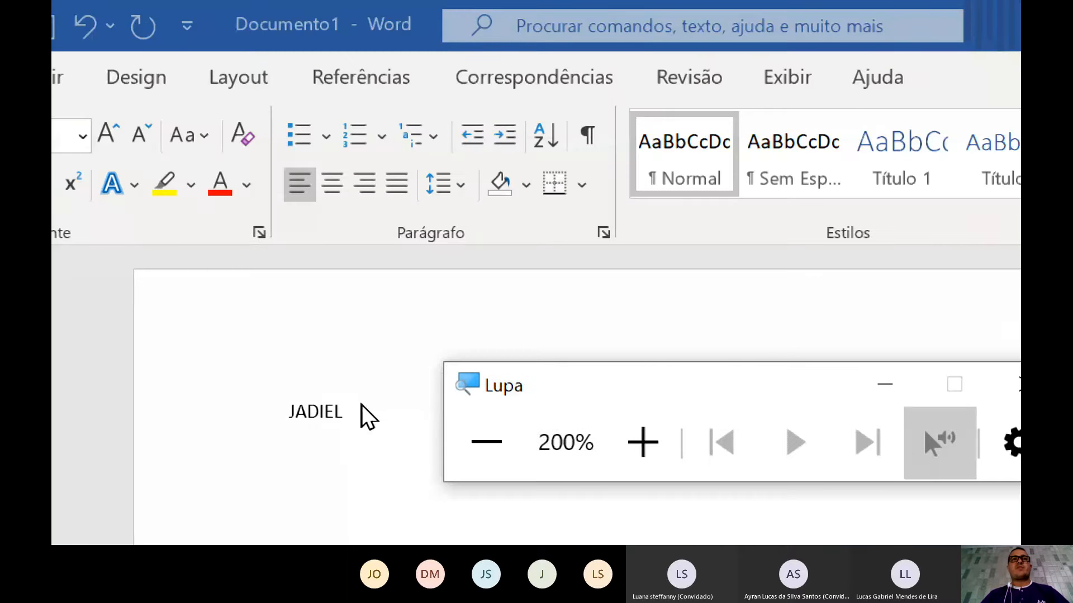
Switch the name to minúscula, then to Colocar Cada Palavra em Maiúscula via the Aa menu
double_click(327, 425)
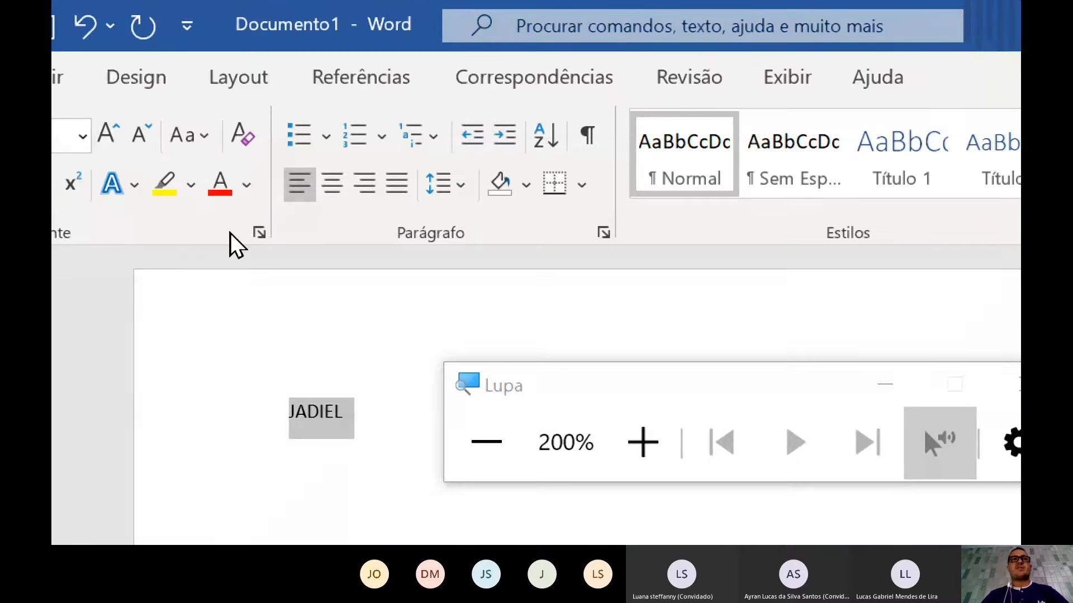
click(196, 137)
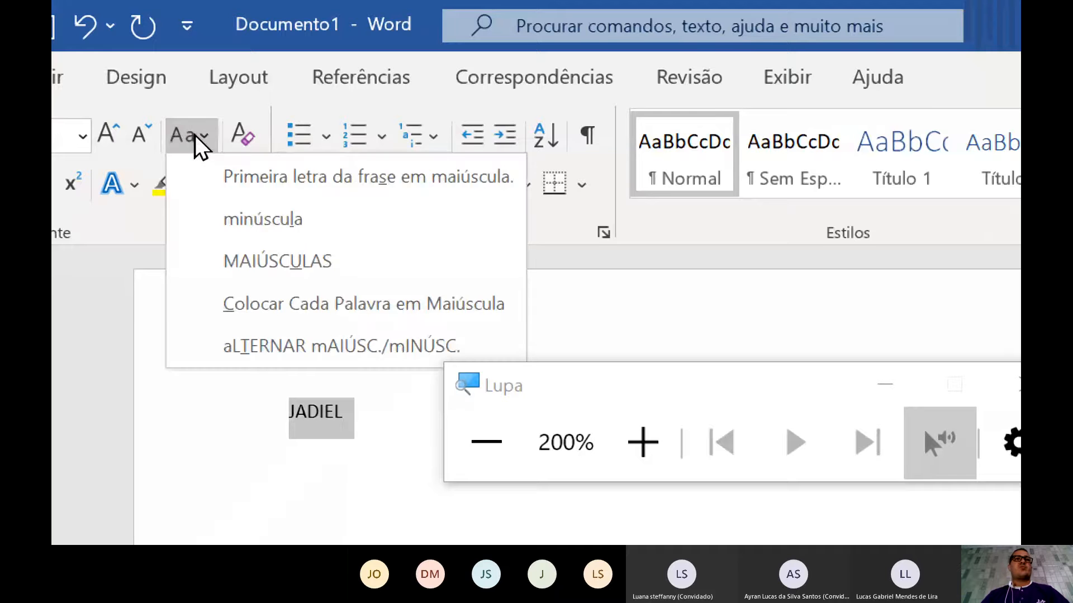
click(224, 221)
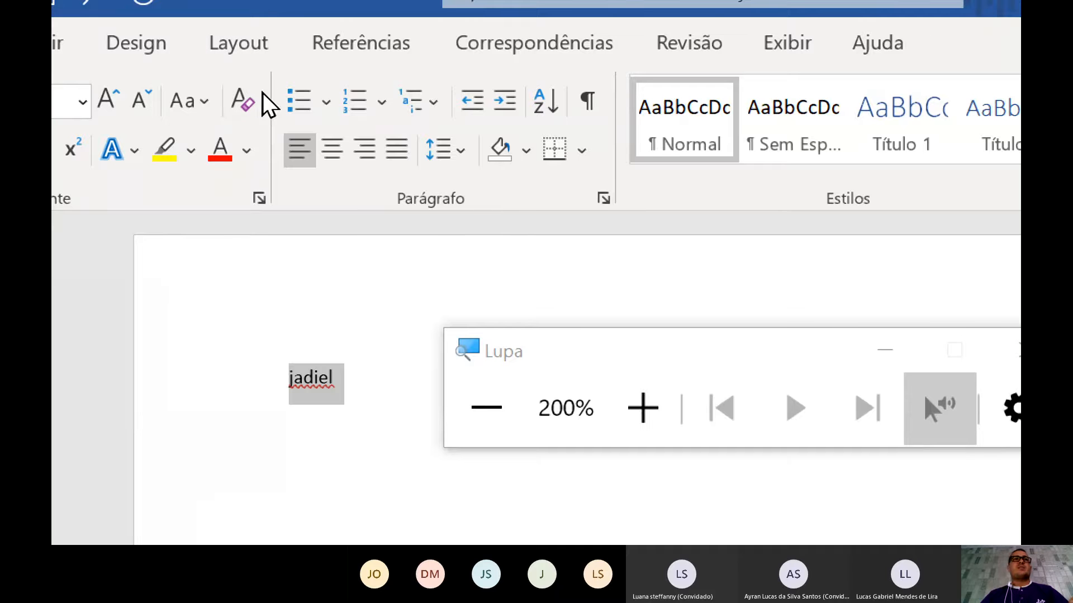
click(199, 105)
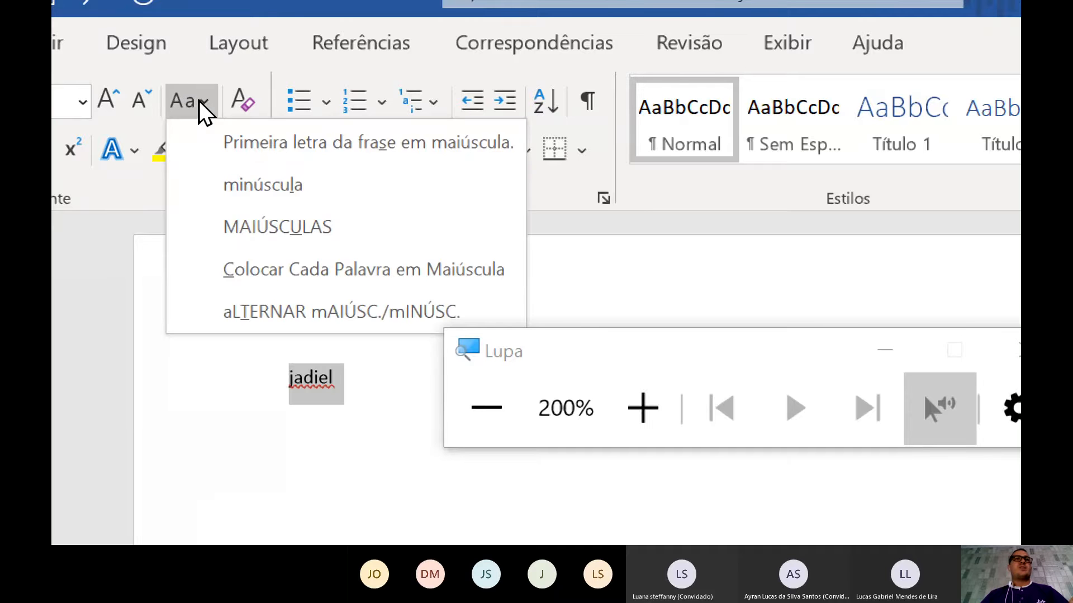
click(250, 271)
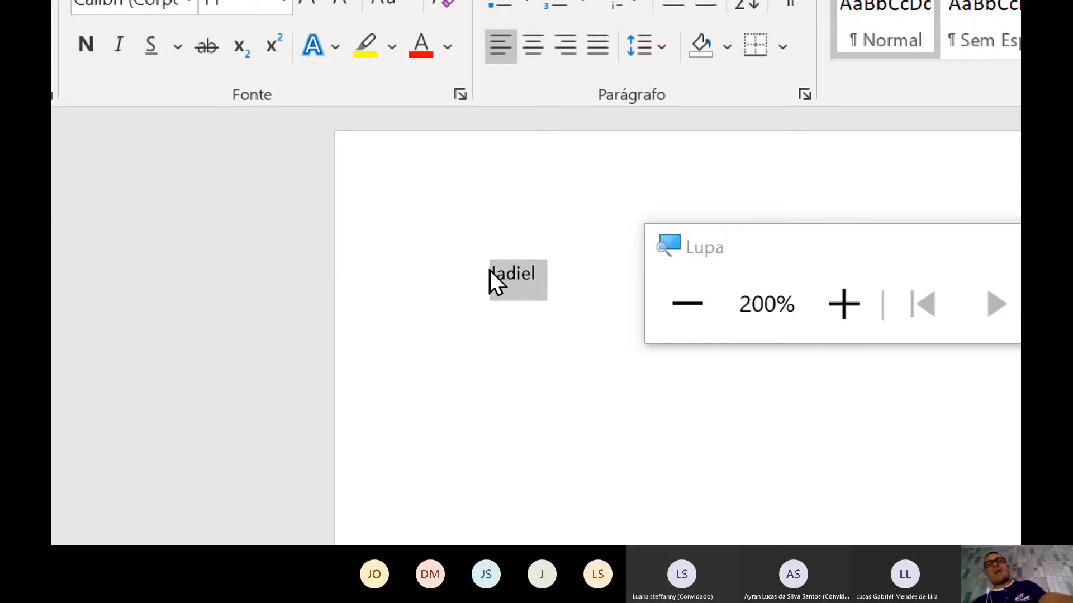
Cycle the name's case with Shift+F3 until it ends in all lowercase
key(shift+F3)
key(shift+F3)
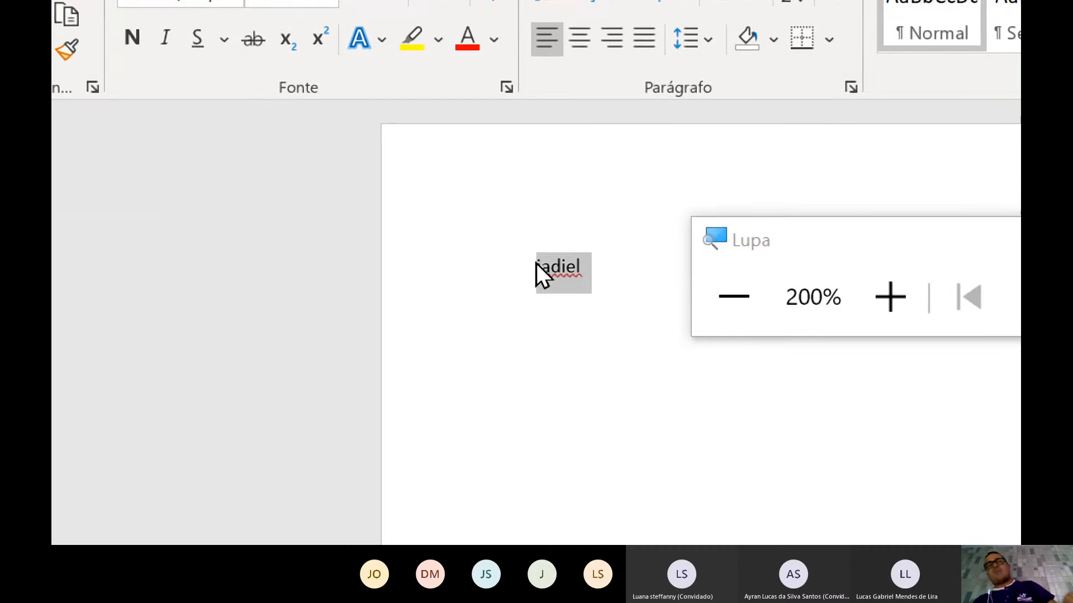
key(shift+F3)
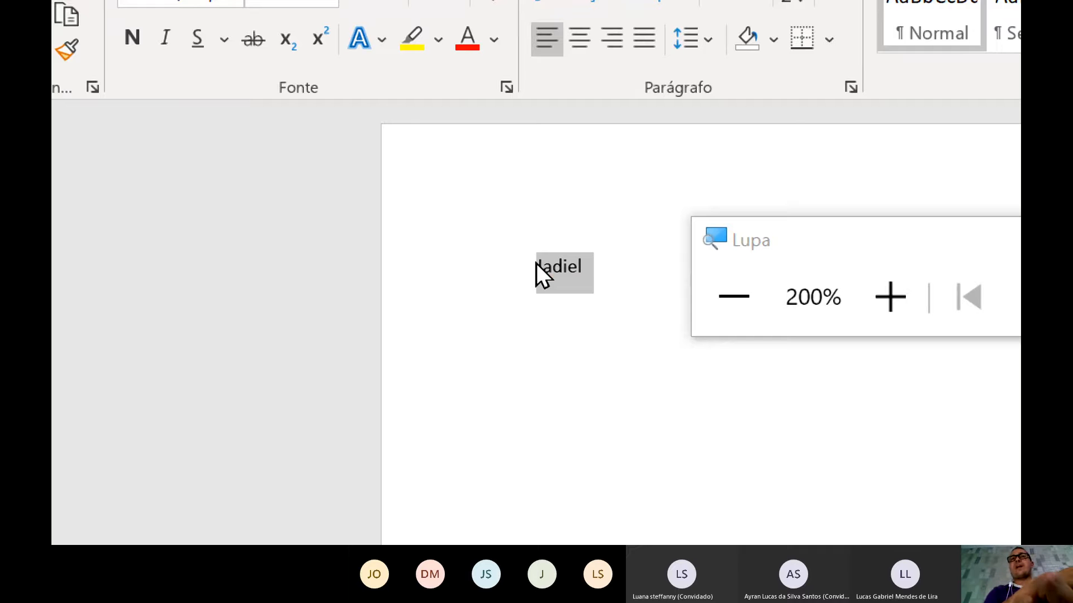
key(shift+F3)
key(shift+F3)
key(shift+F3)
key(shift+F3)
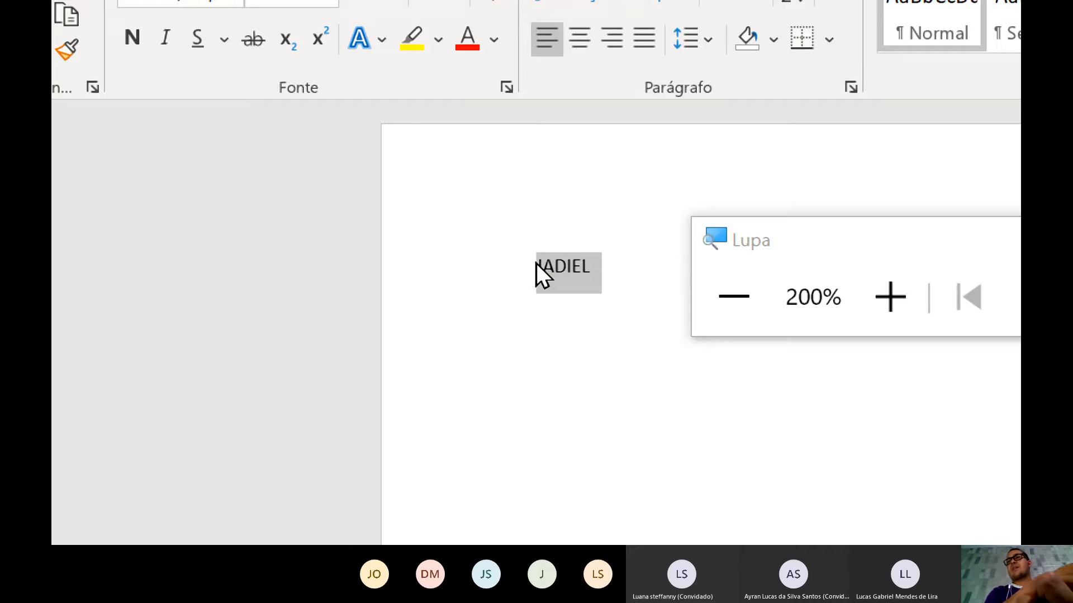
key(shift+F3)
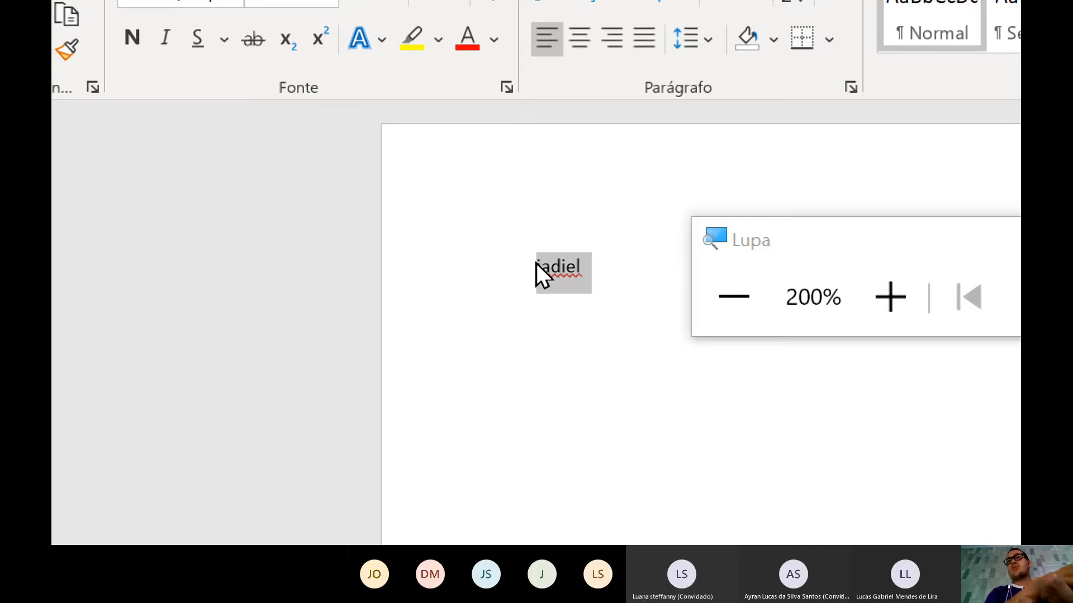
key(shift+F3)
key(shift+F3)
key(shift+F3)
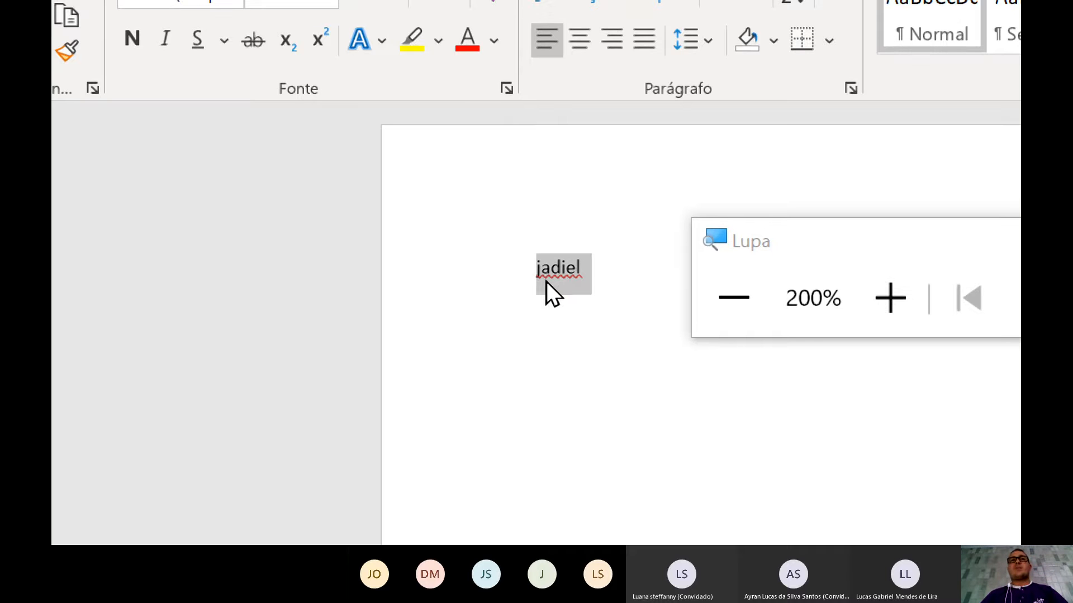
click(614, 294)
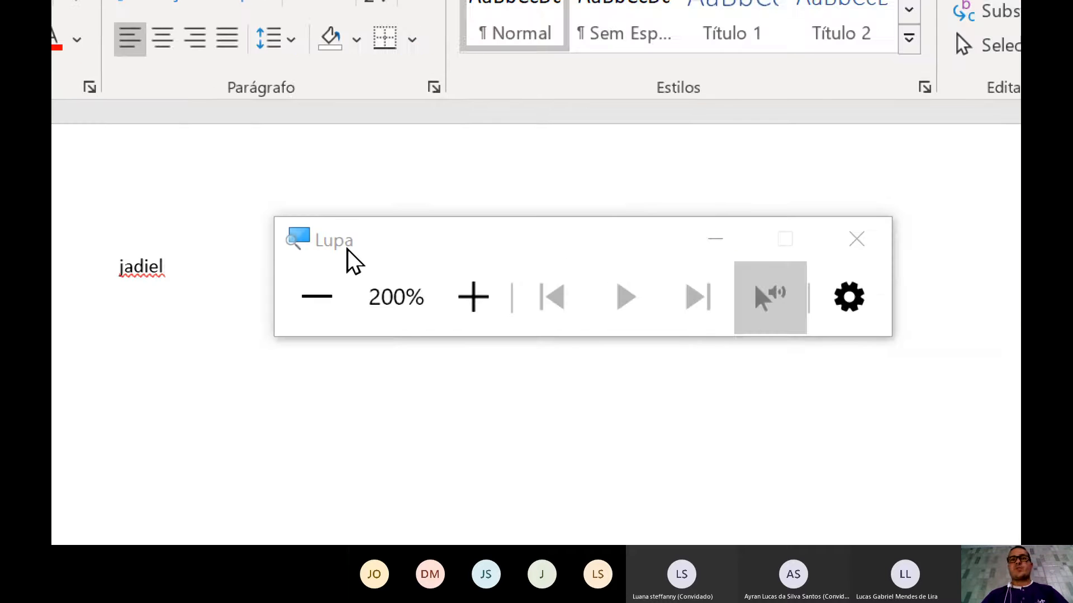
Type '- Shift+F3:' after the name
text(-)
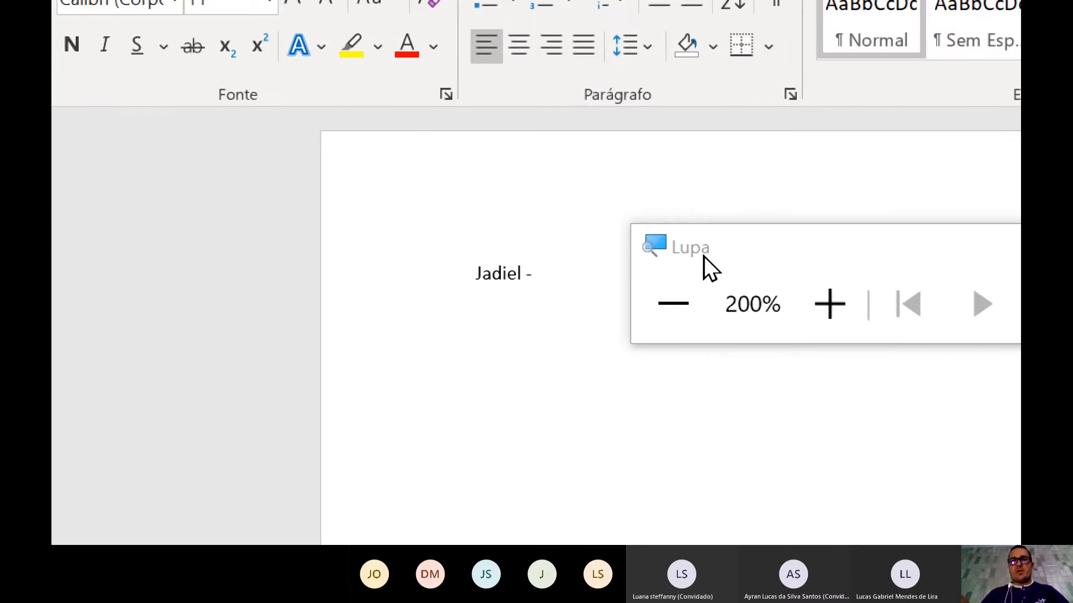
text( Shift+)
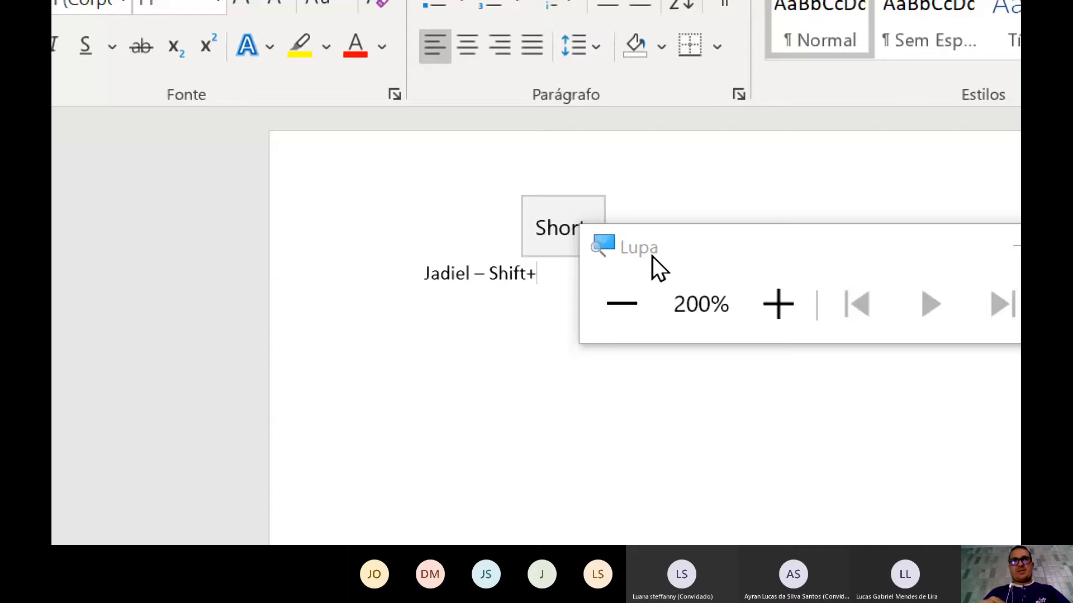
text(F3)
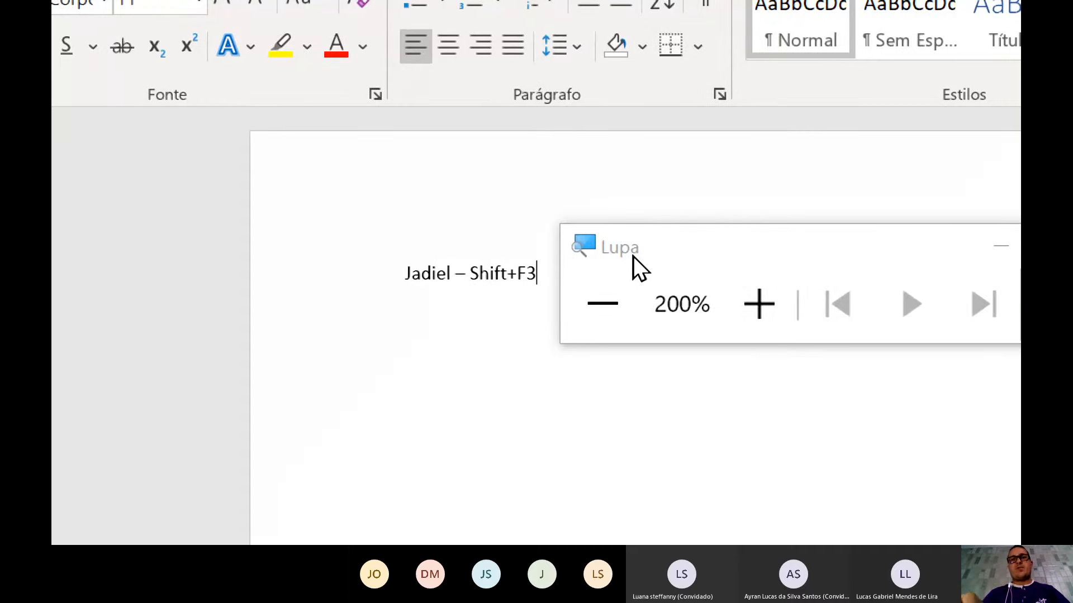
text(:)
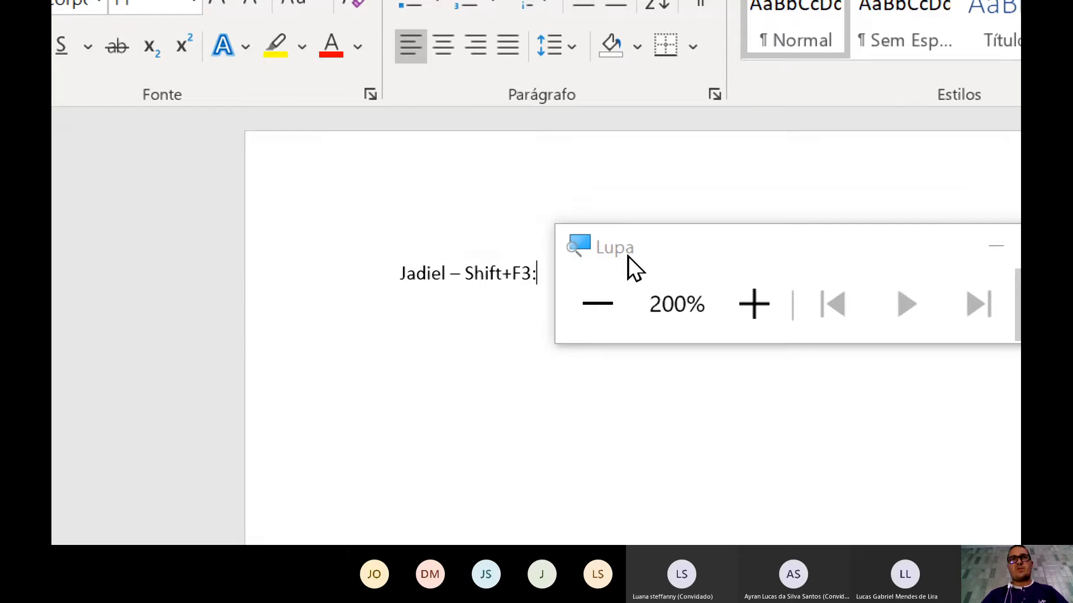
drag(651, 227, 867, 281)
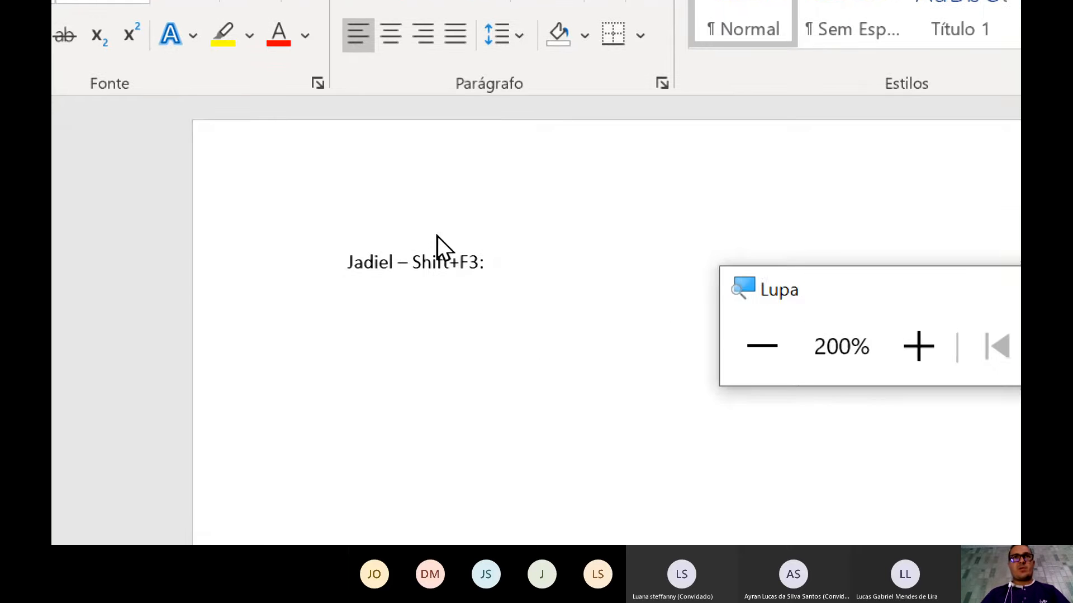
click(519, 263)
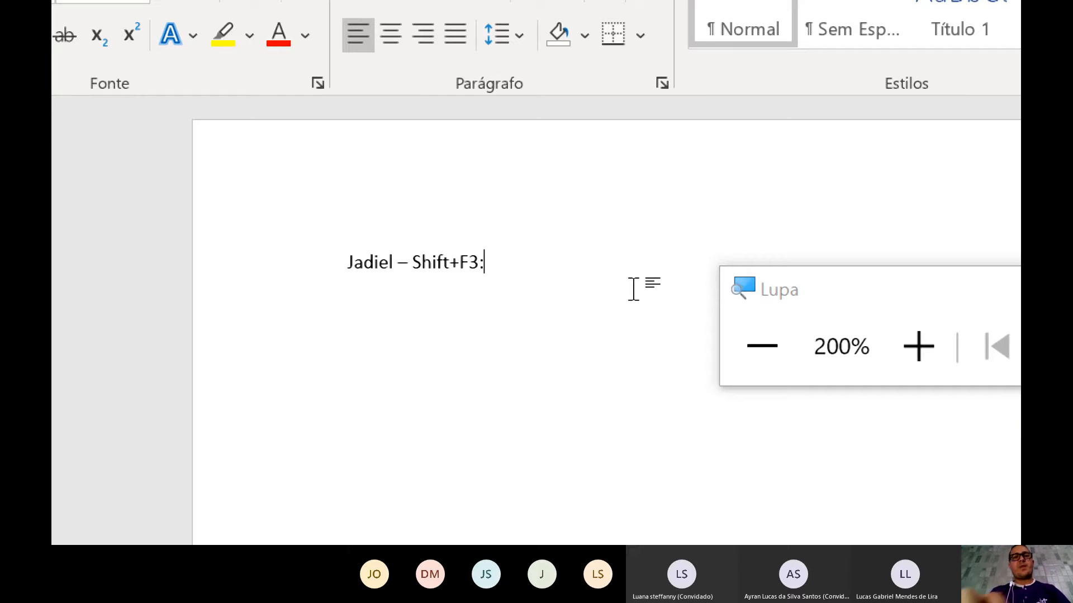
Complete the line with 'alterna entre maiúsculas e minusculas', moving the Magnifier panel off the text
text(alterna e)
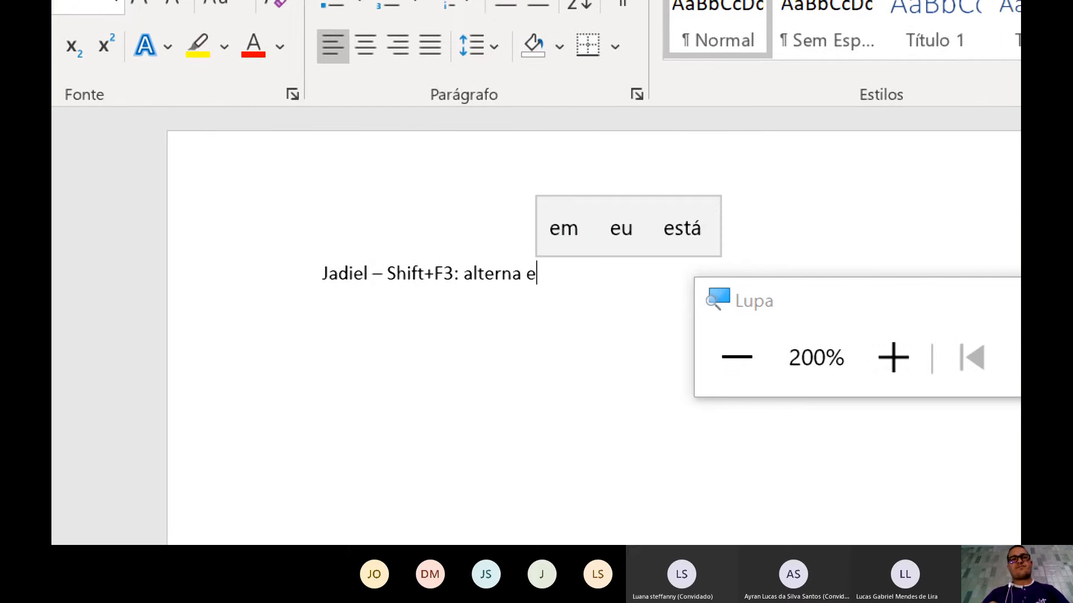
text(n)
text(tre )
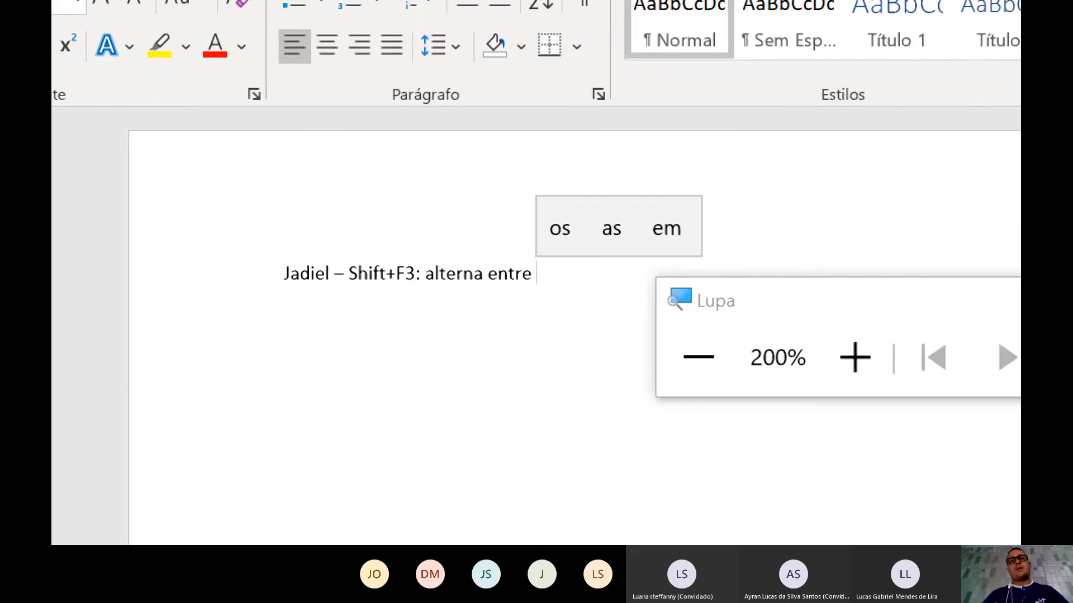
text(maiúsculas e )
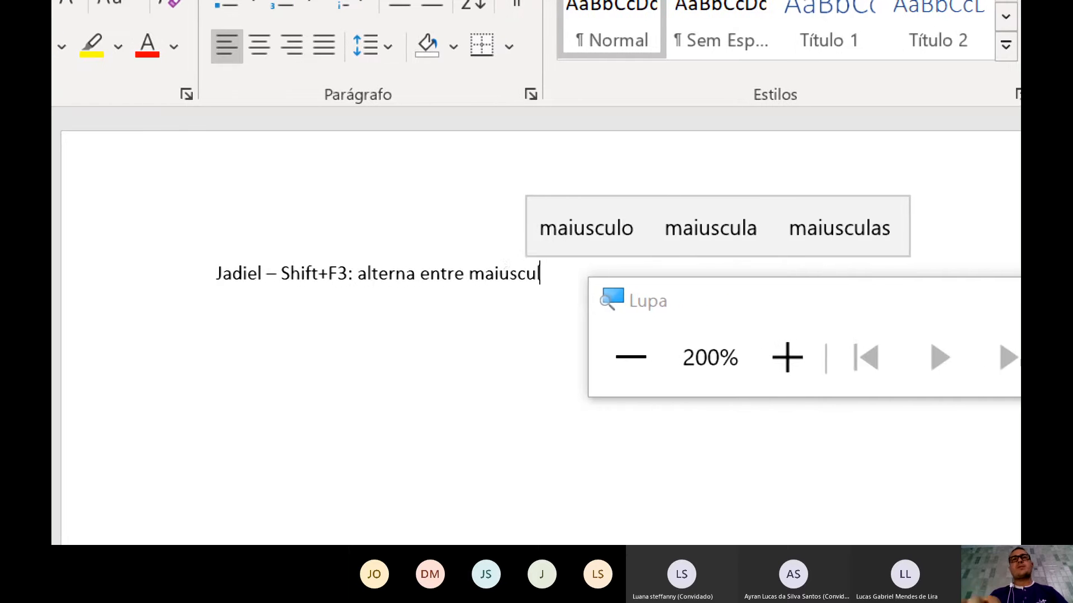
text(min)
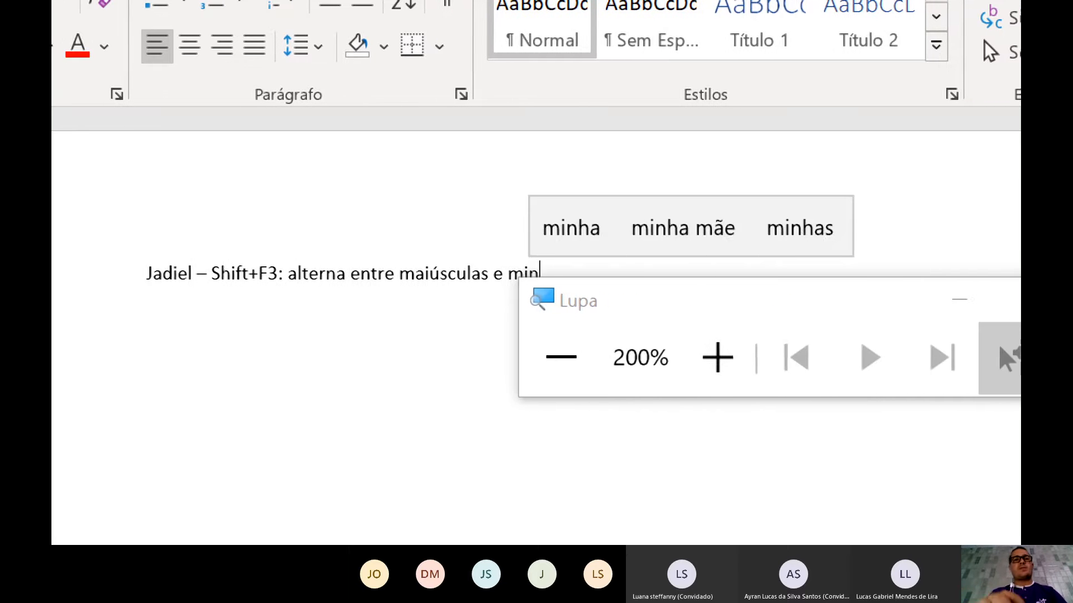
text(usculas)
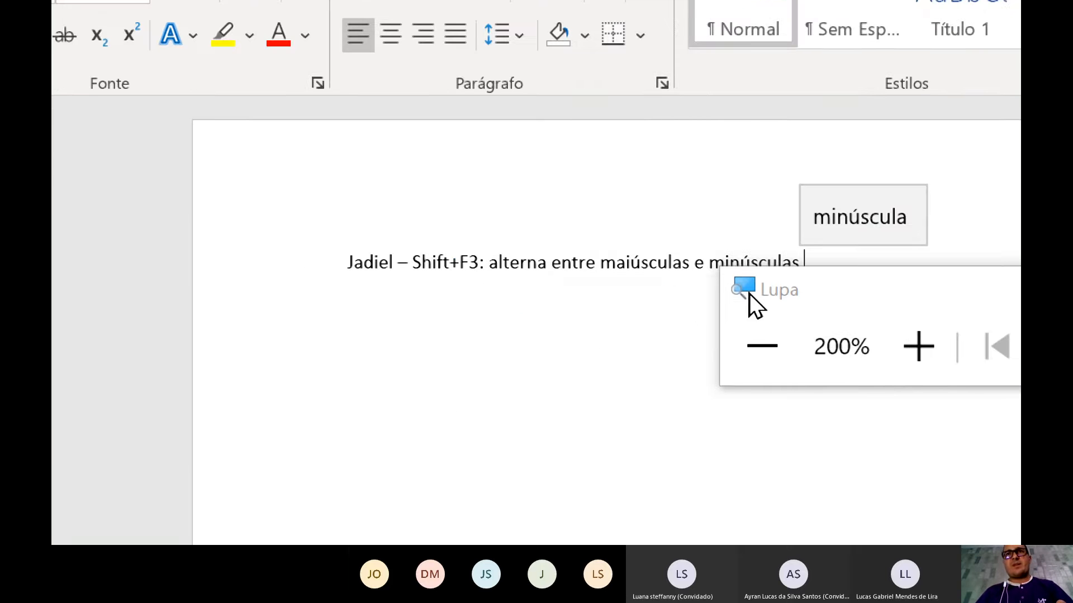
click(778, 263)
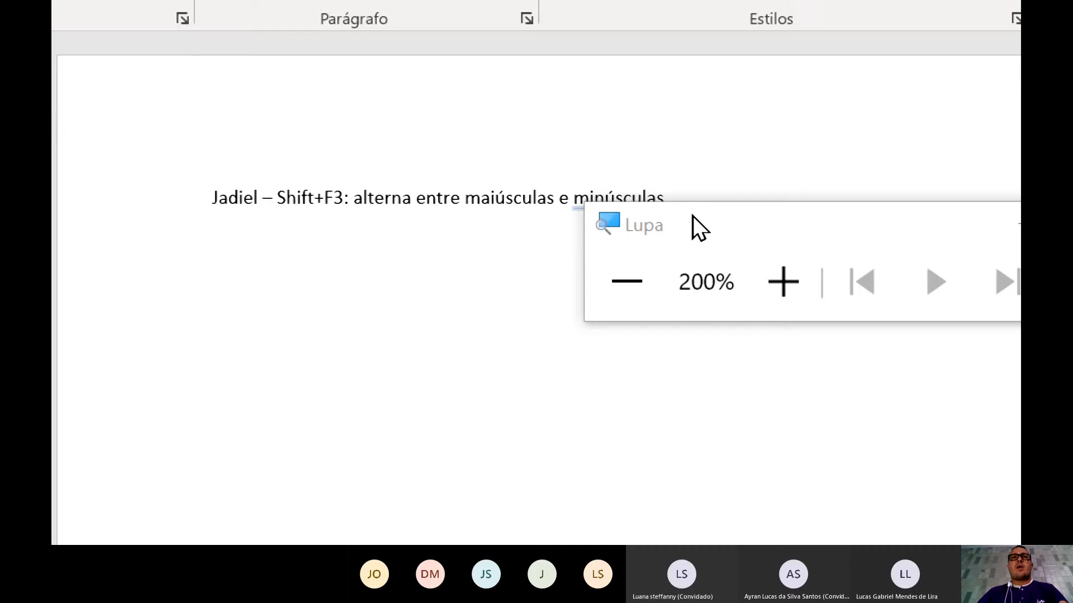
drag(692, 216, 712, 314)
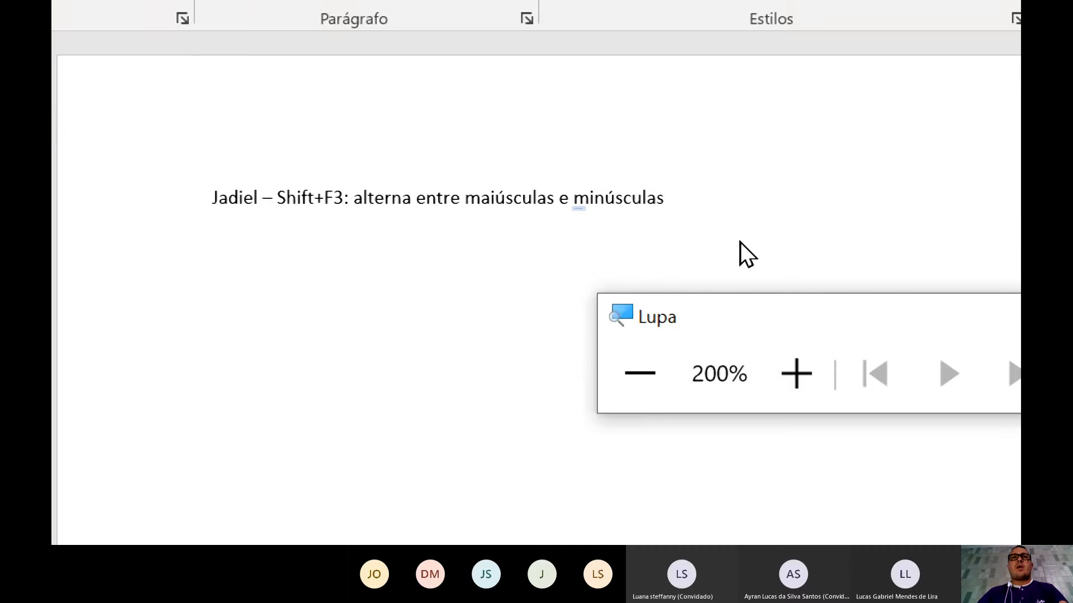
click(288, 196)
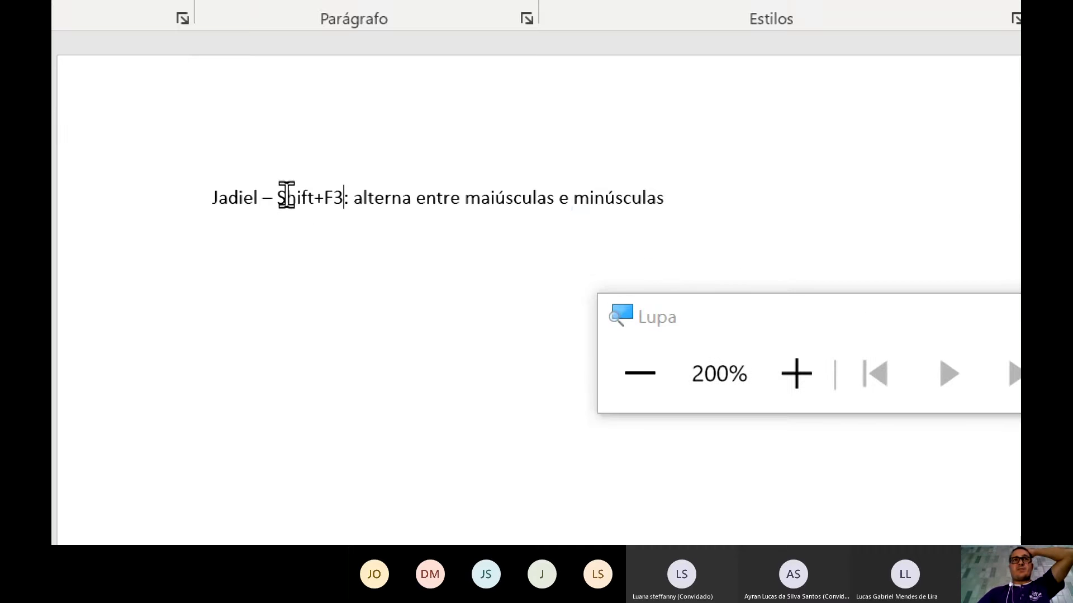
click(284, 197)
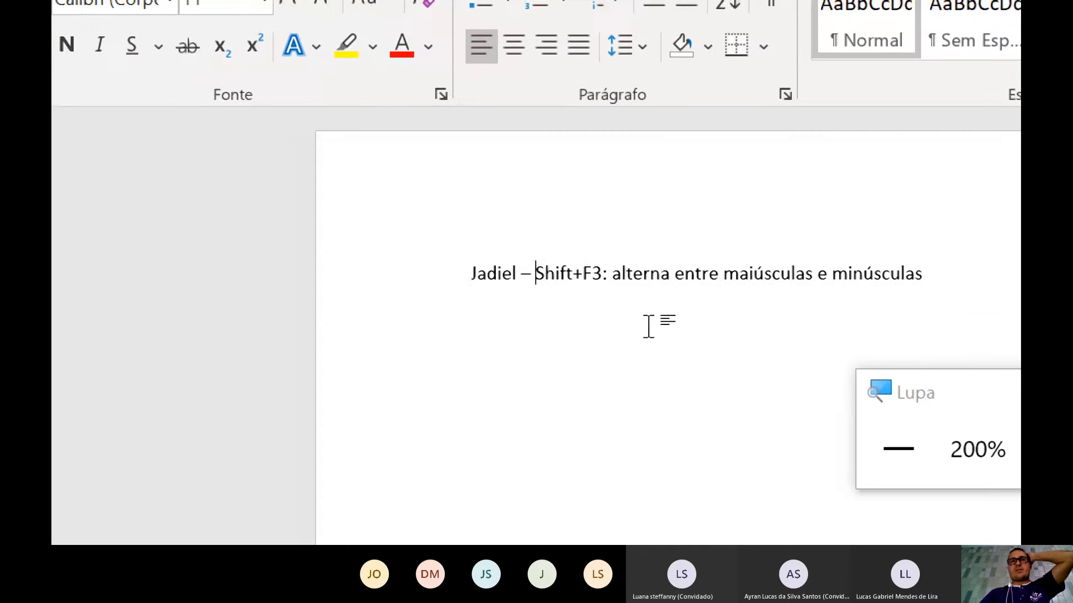
Put the shortcut note on its own line below the name and prefix it with 'Fn+'
key(BackSpace)
key(BackSpace)
key(BackSpace)
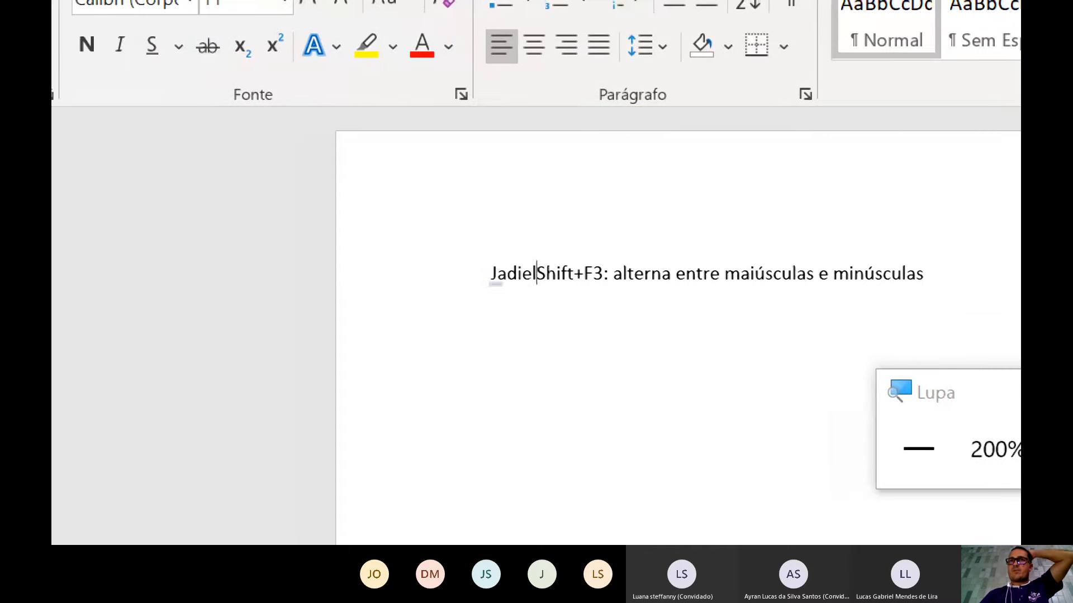
key(Return)
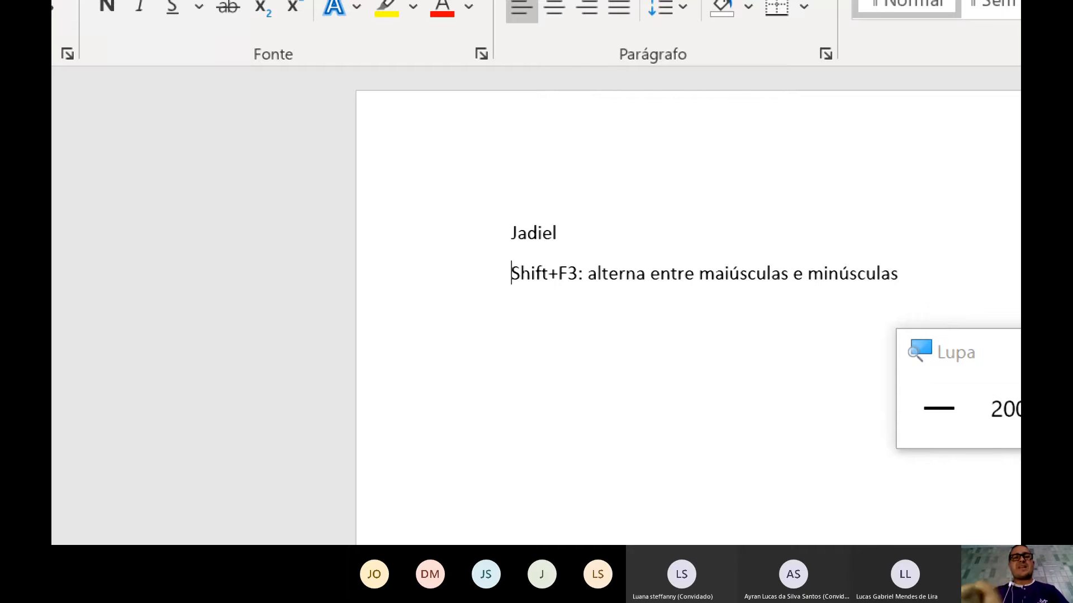
text(Fn)
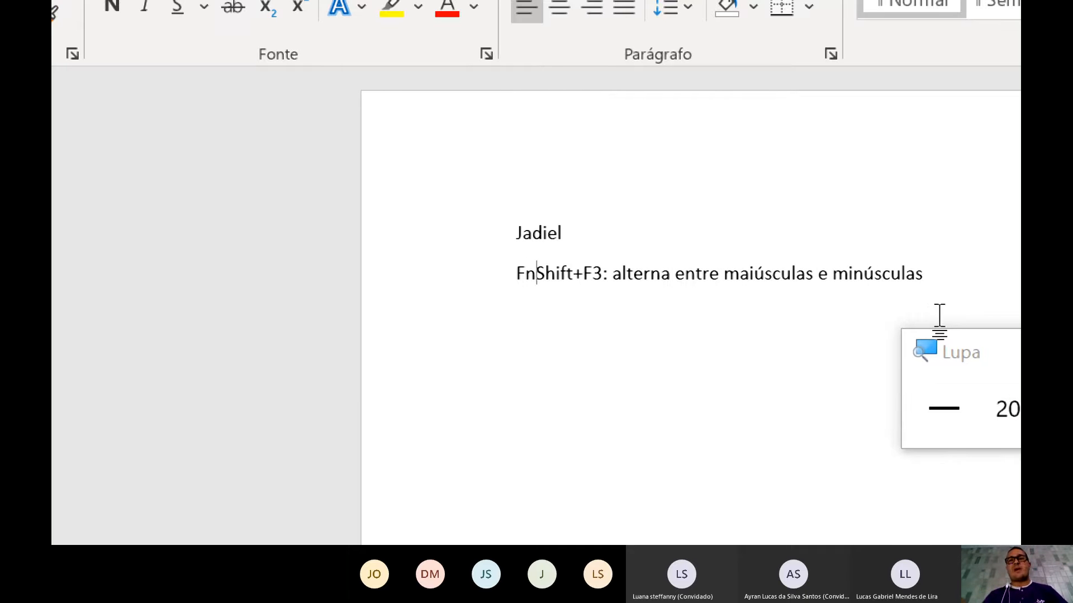
text(+)
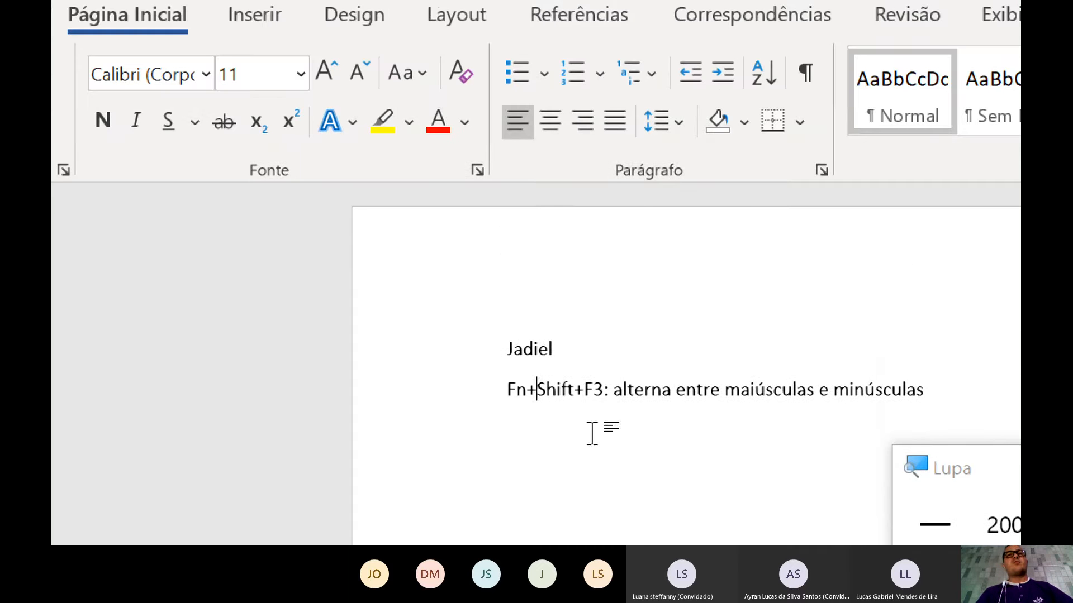
click(592, 433)
click(936, 380)
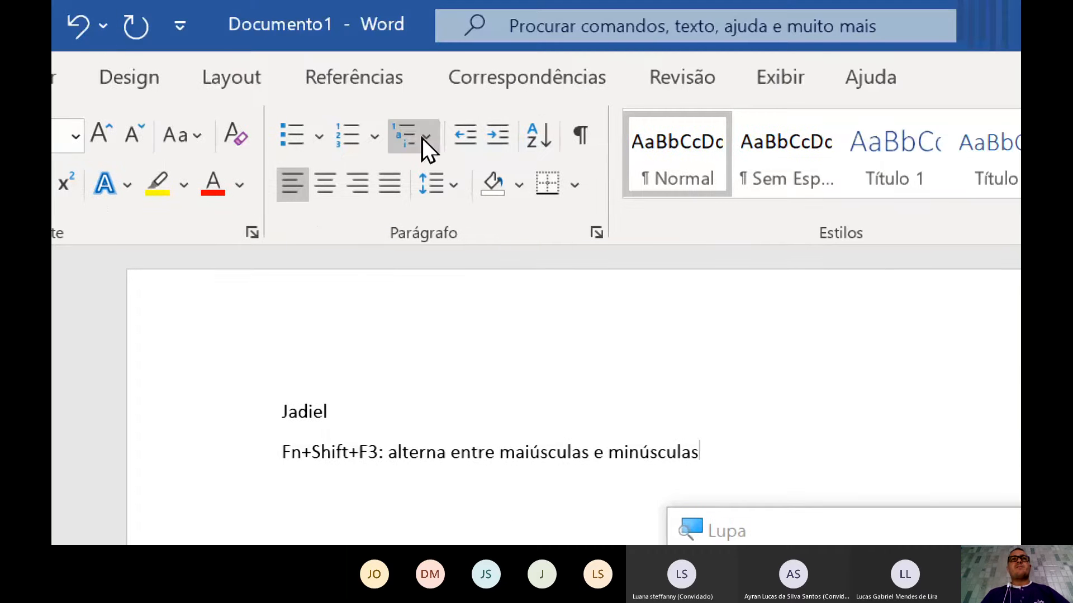
Bold the word 'entre' in the Fn+Shift+F3 description line
click(406, 146)
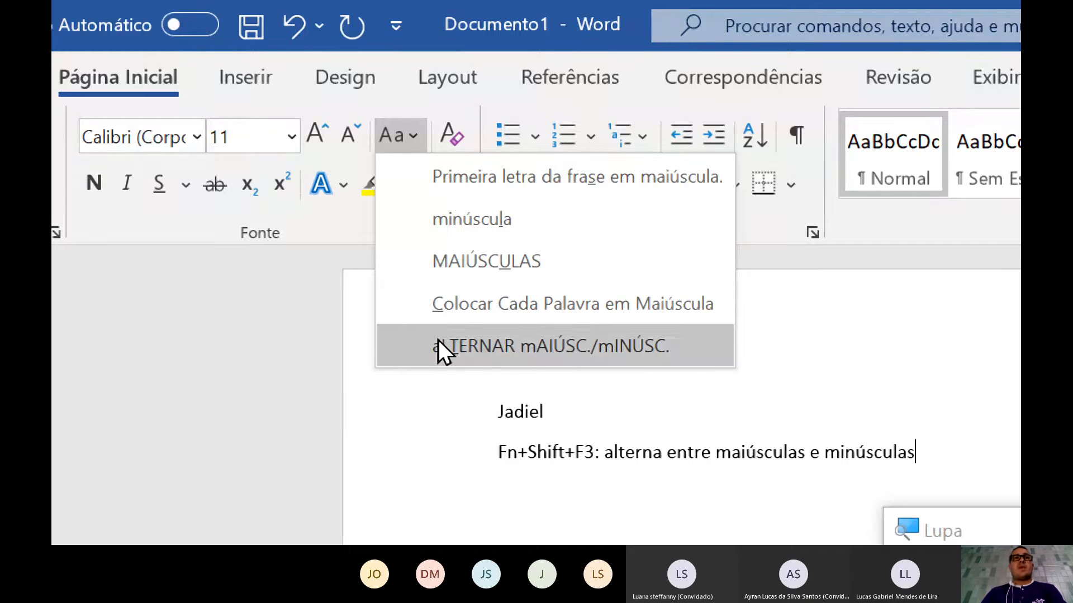
click(531, 428)
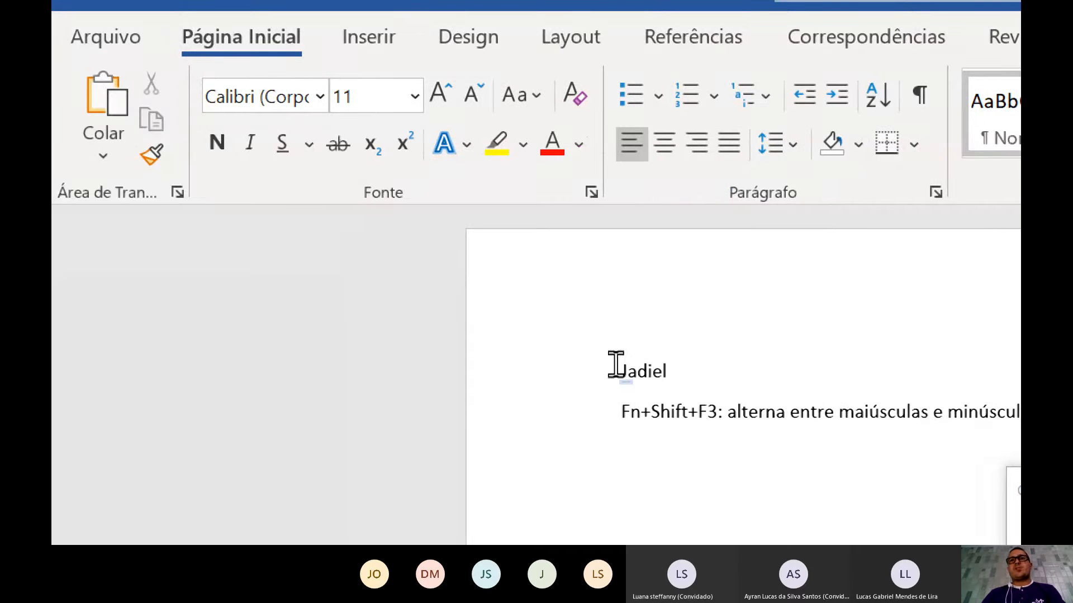
drag(616, 368, 669, 383)
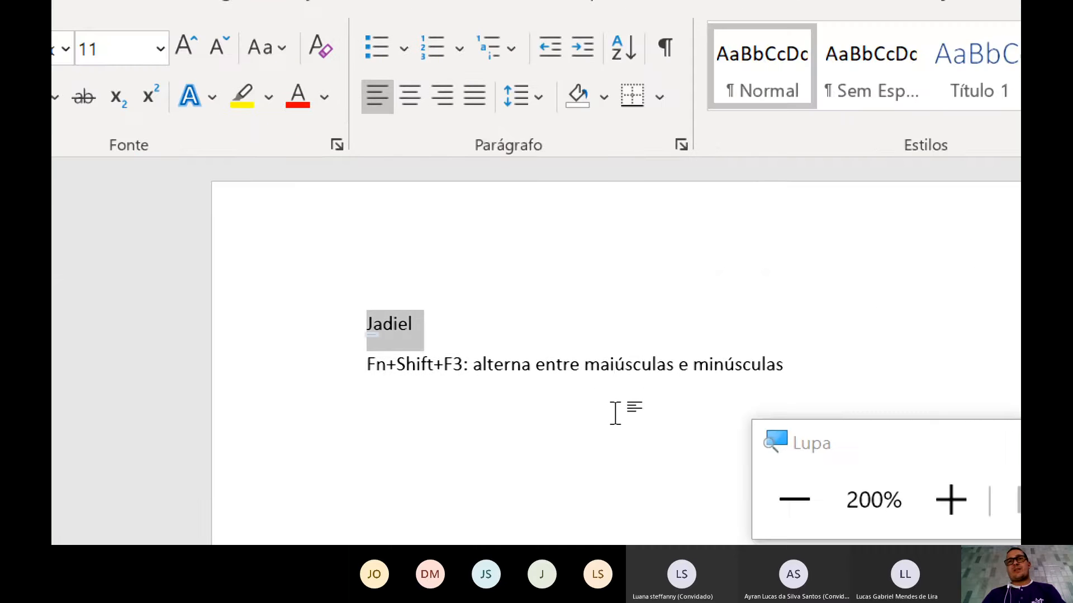
click(869, 461)
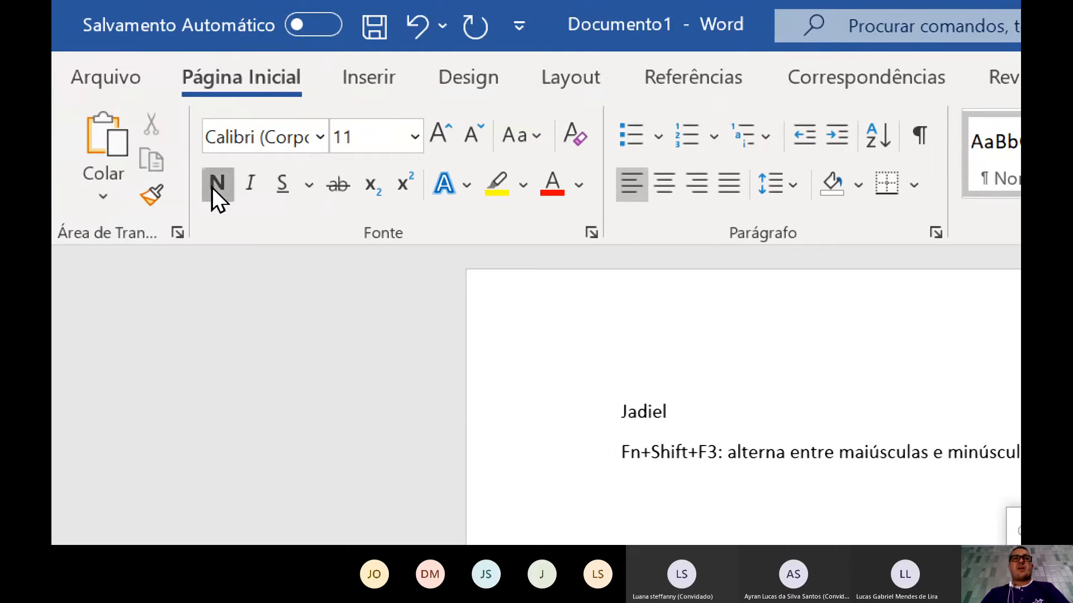
click(213, 186)
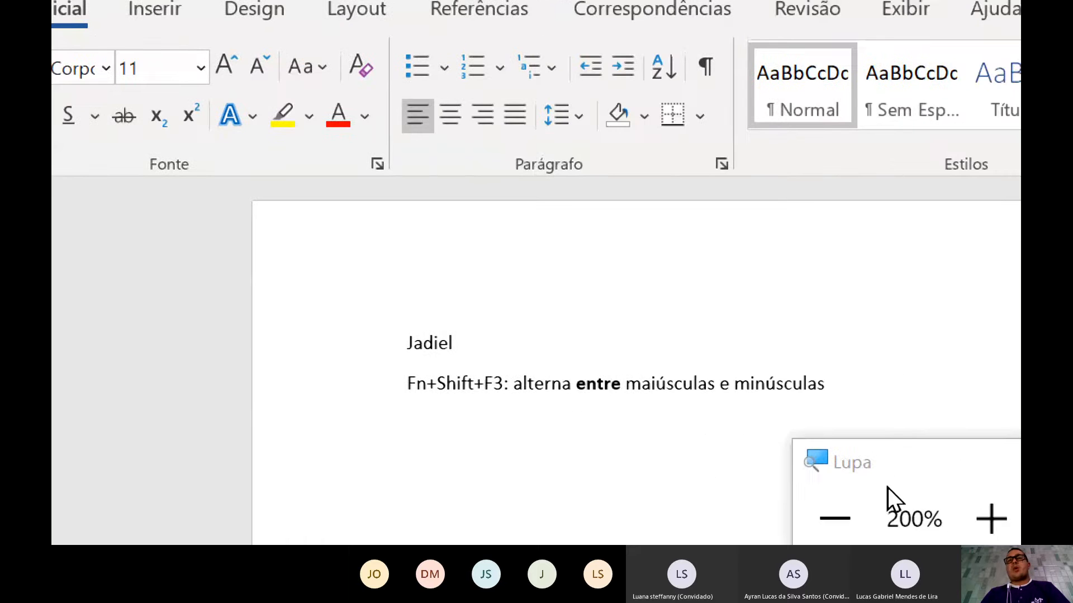
click(594, 378)
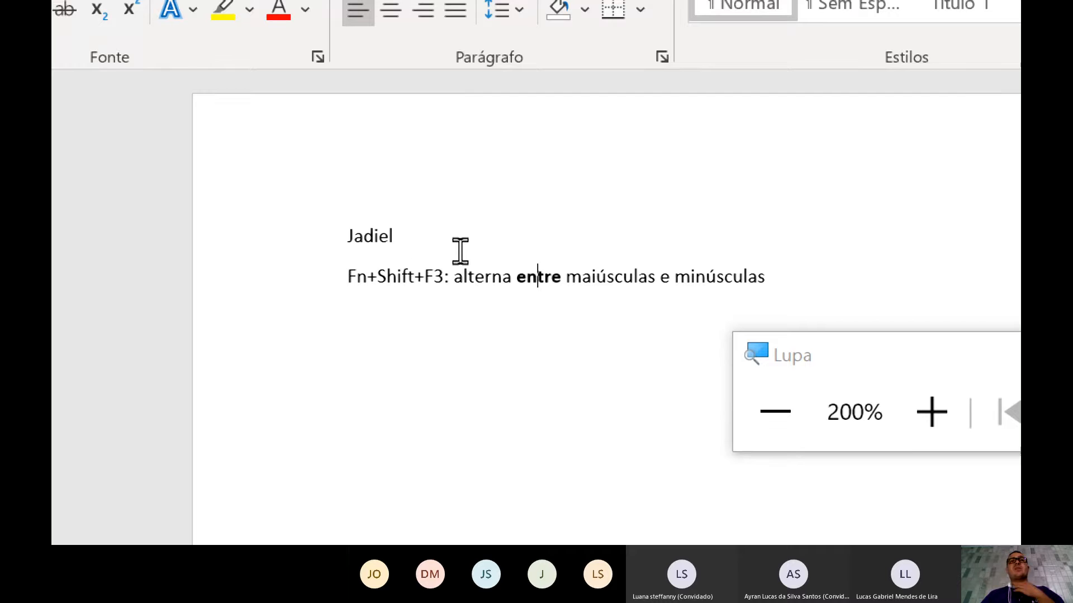
click(400, 240)
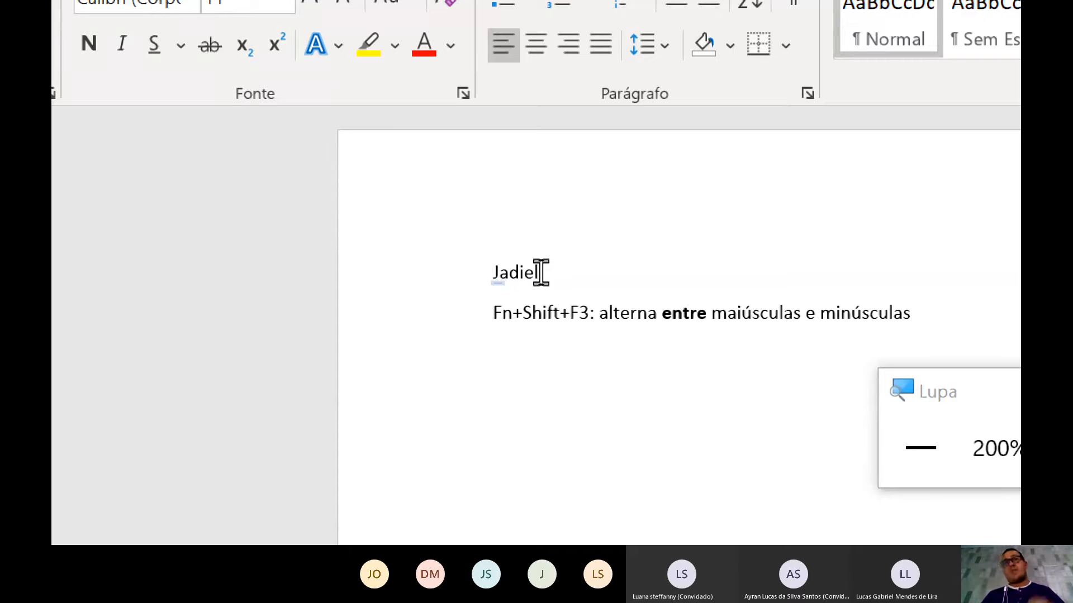
drag(541, 273, 478, 270)
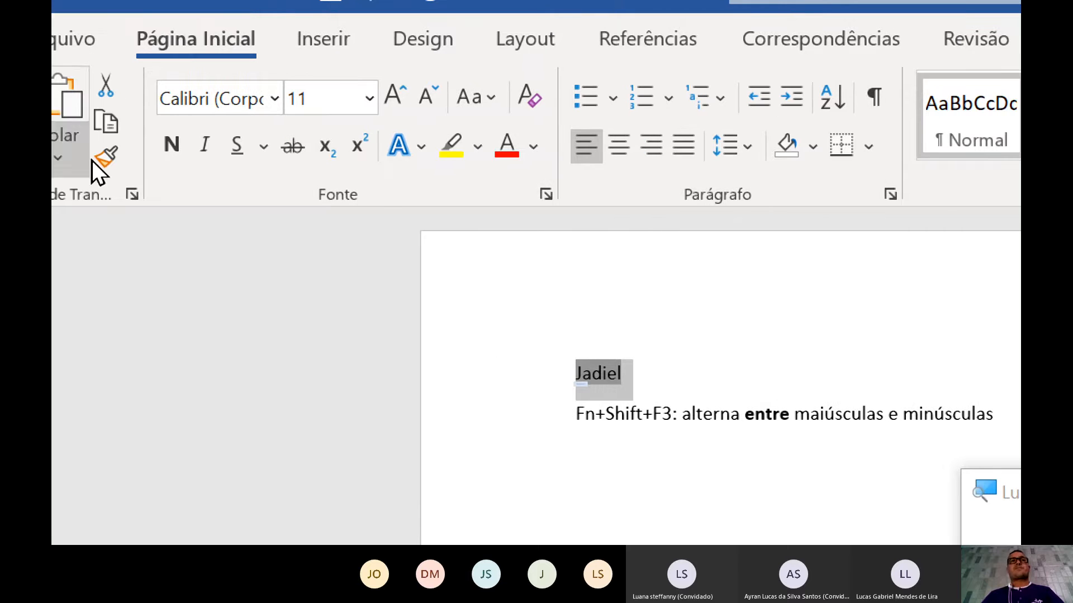
Apply bold to the name heading the document
click(172, 144)
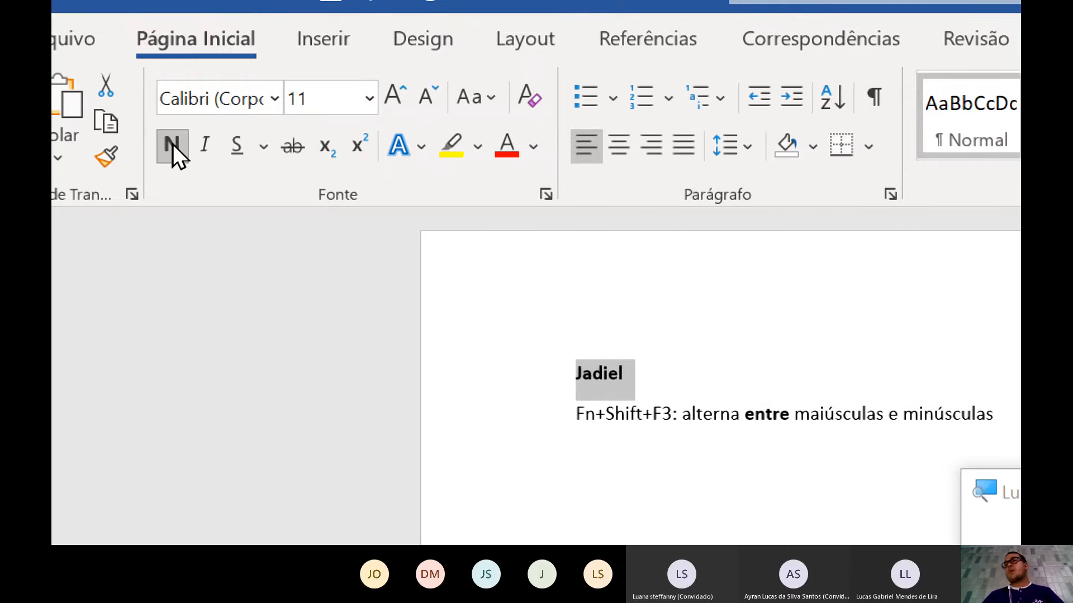
click(671, 413)
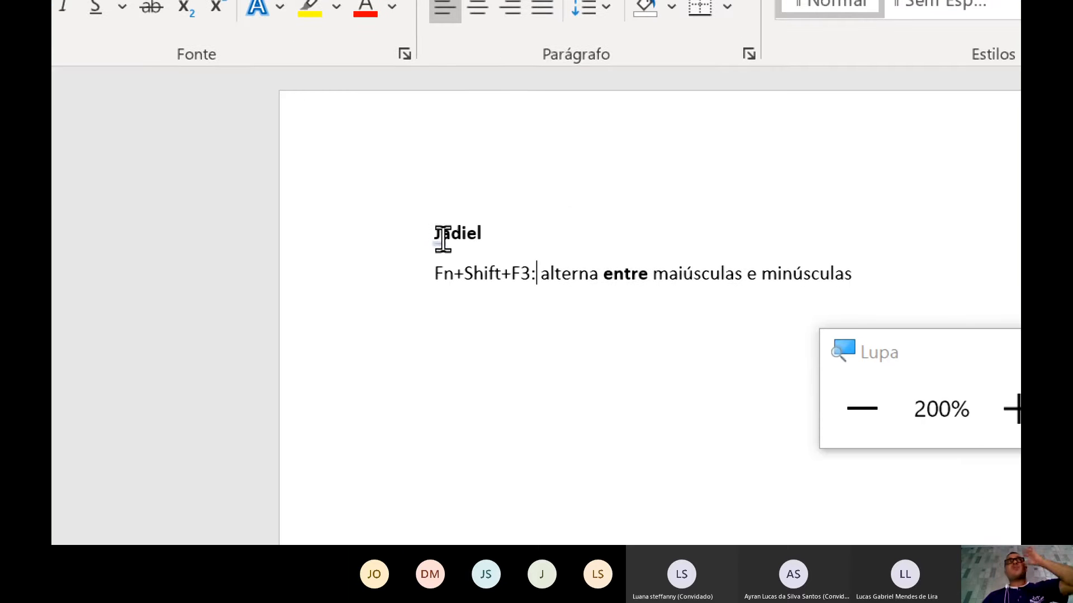
mouse_move(447, 245)
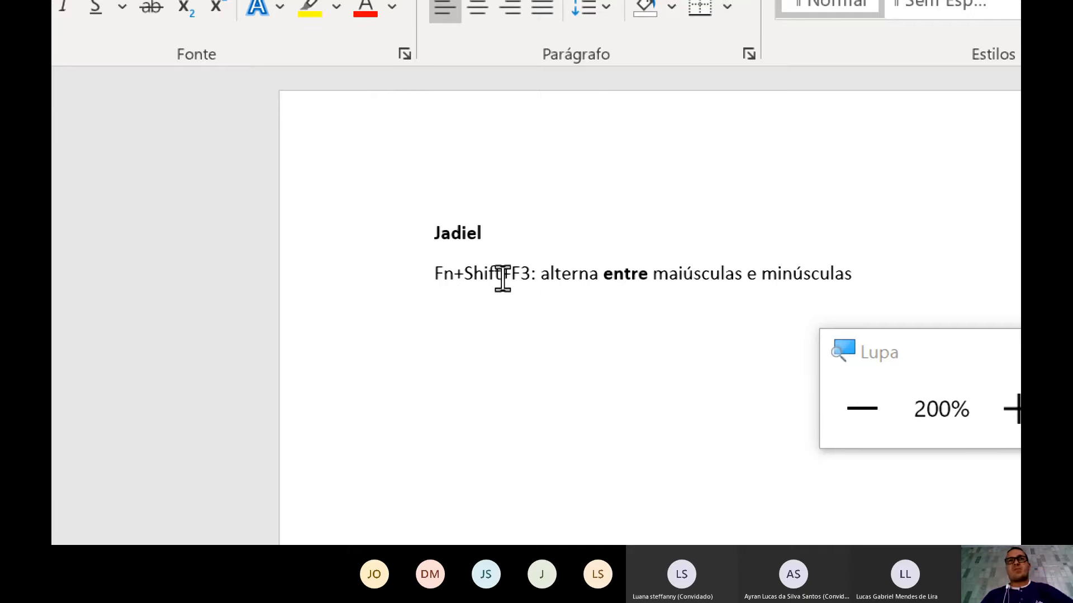
click(500, 226)
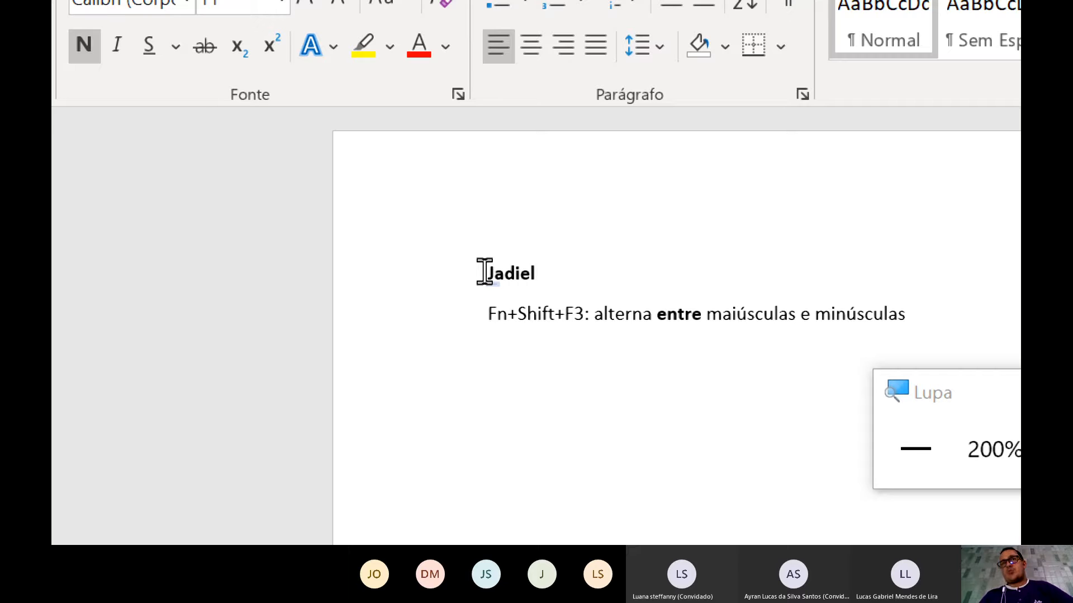
drag(484, 273, 543, 271)
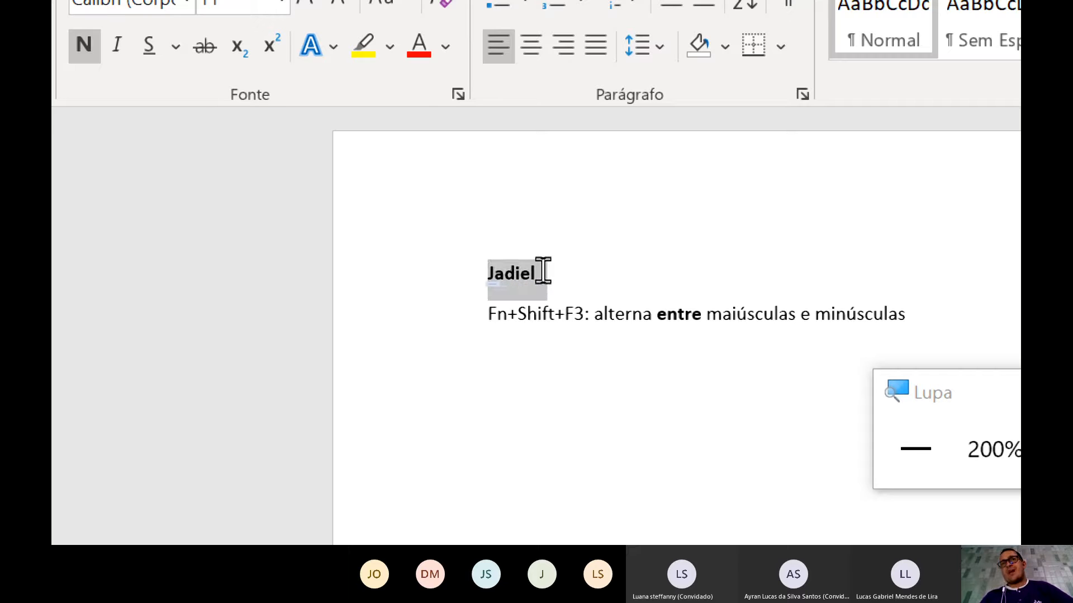
click(490, 316)
drag(481, 314, 905, 317)
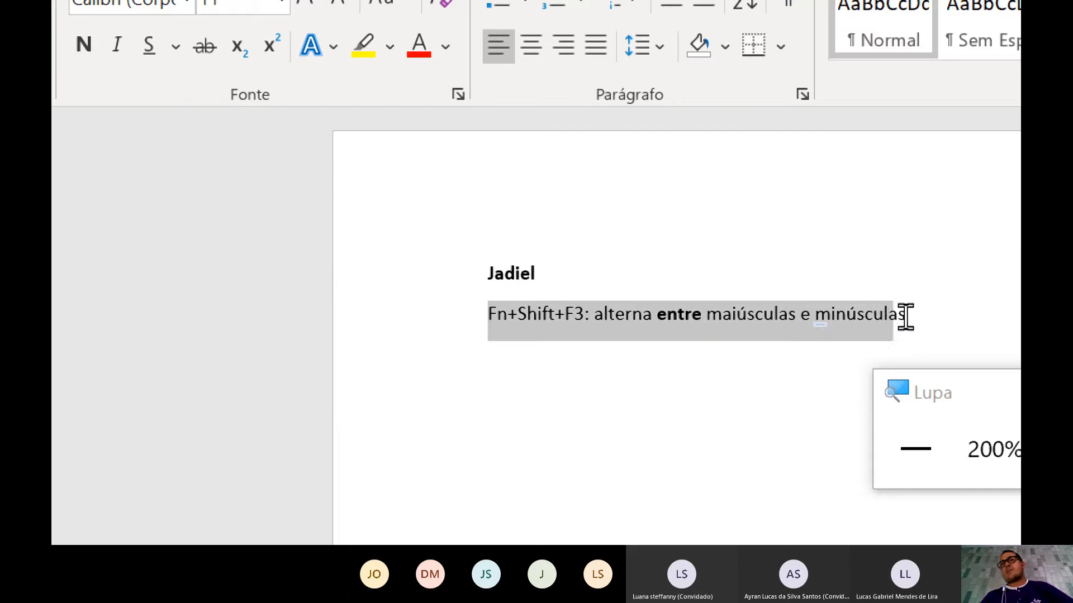
Practise selecting text by dragging, double-clicking 'maiúsculas' and triple-clicking the shortcut line
click(843, 357)
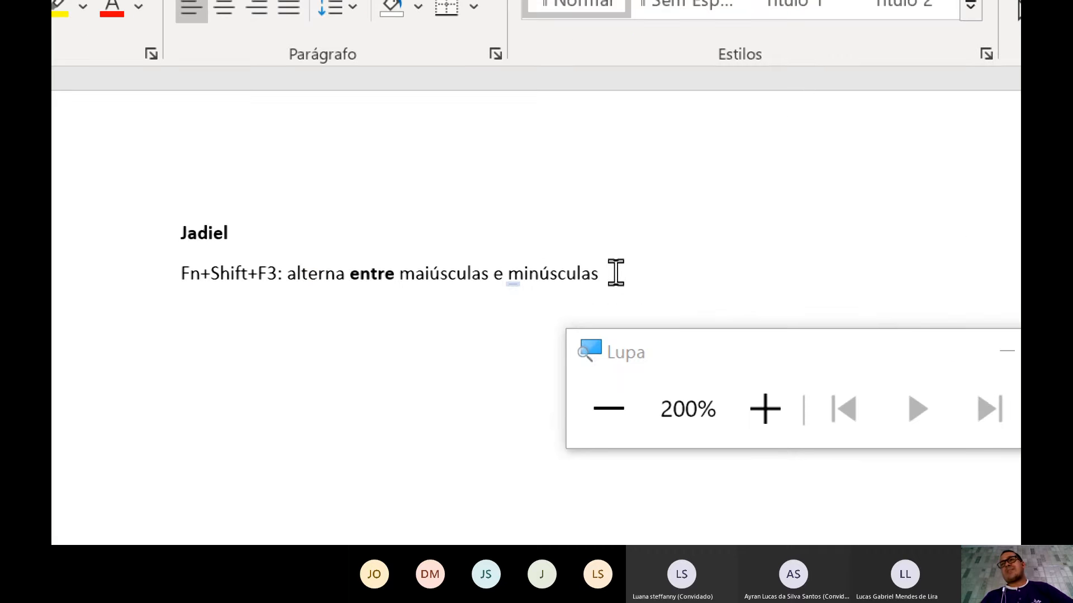
drag(616, 274, 206, 269)
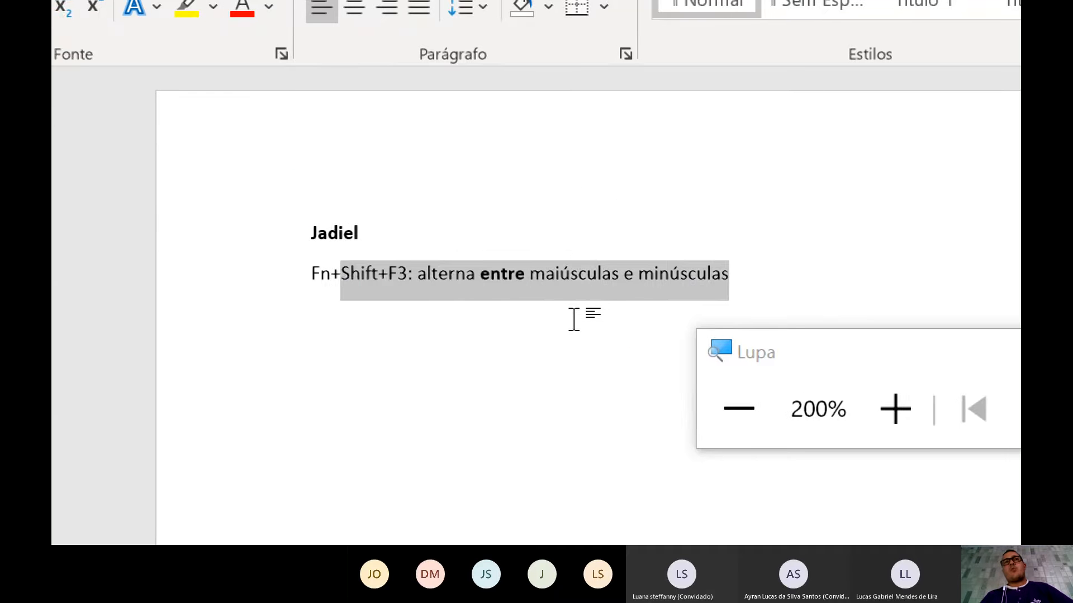
click(573, 319)
double_click(538, 271)
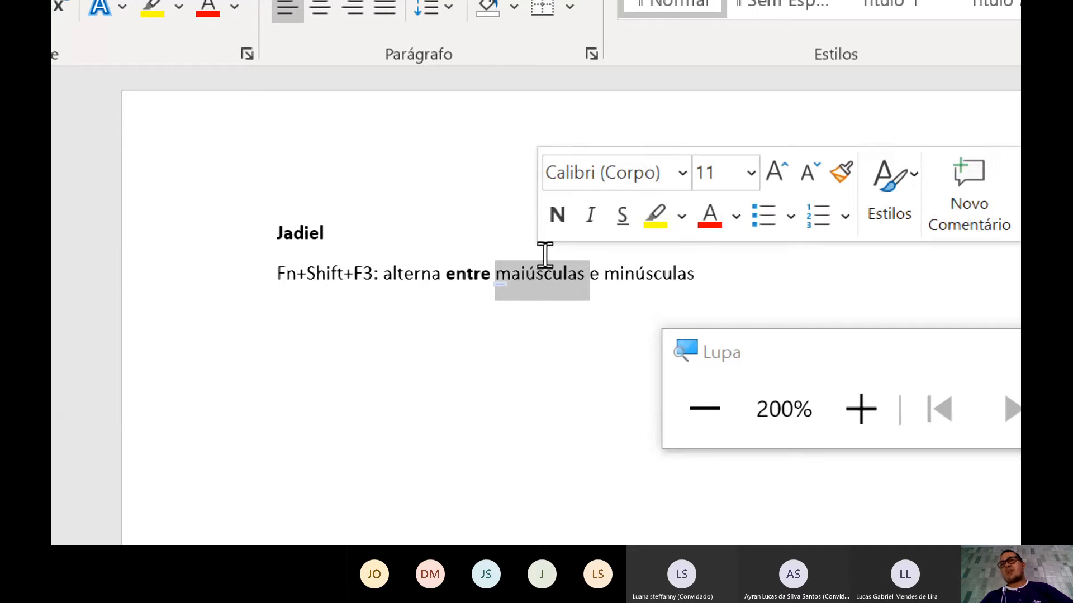
triple_click(465, 272)
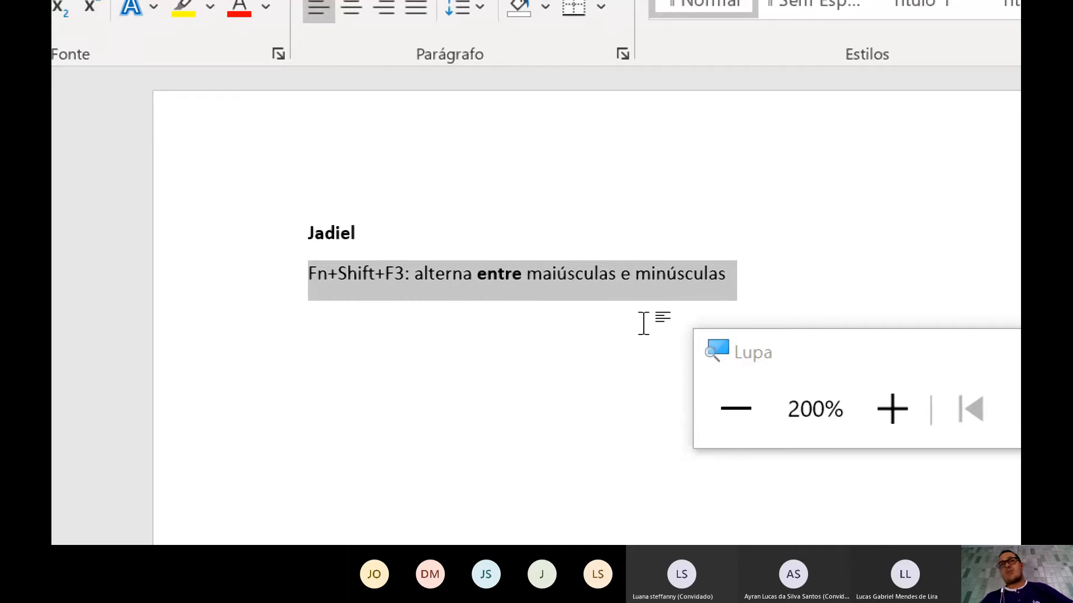
click(445, 273)
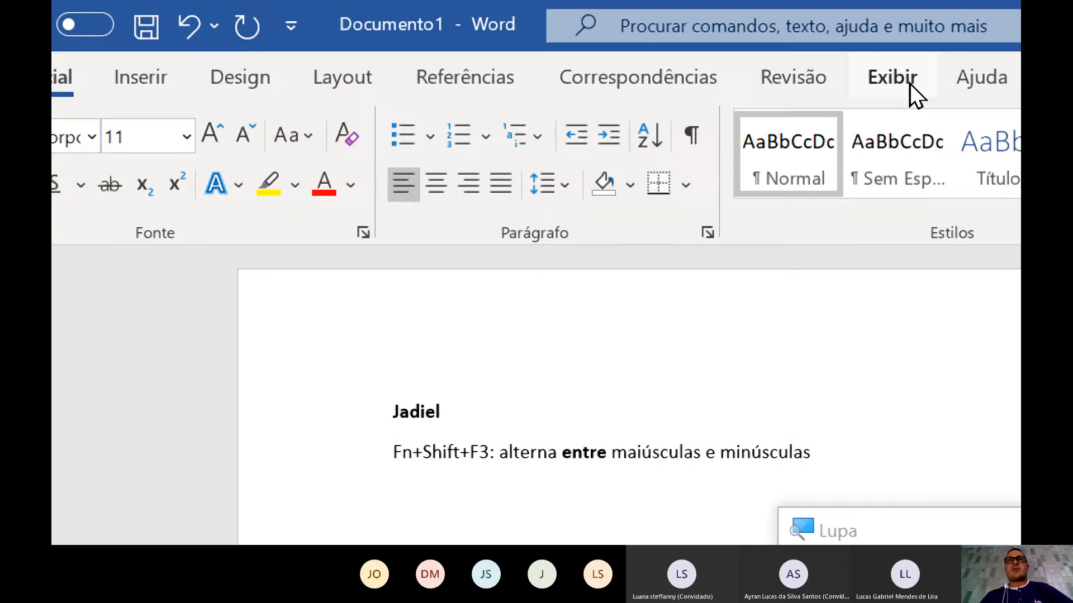
Enable Régua on the Exibir tab, then go back to Página Inicial
click(910, 85)
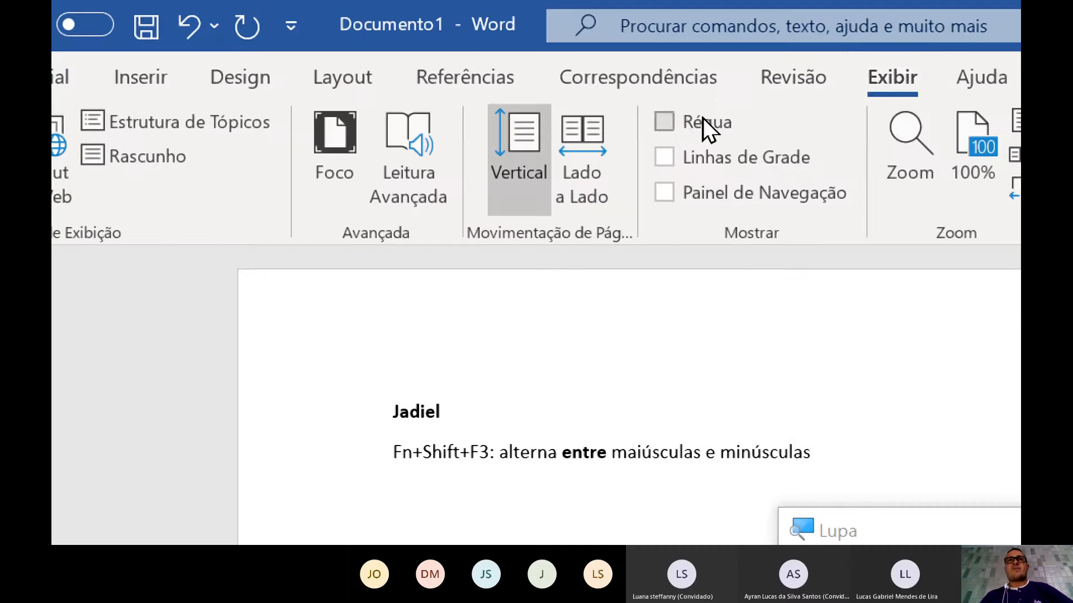
click(676, 119)
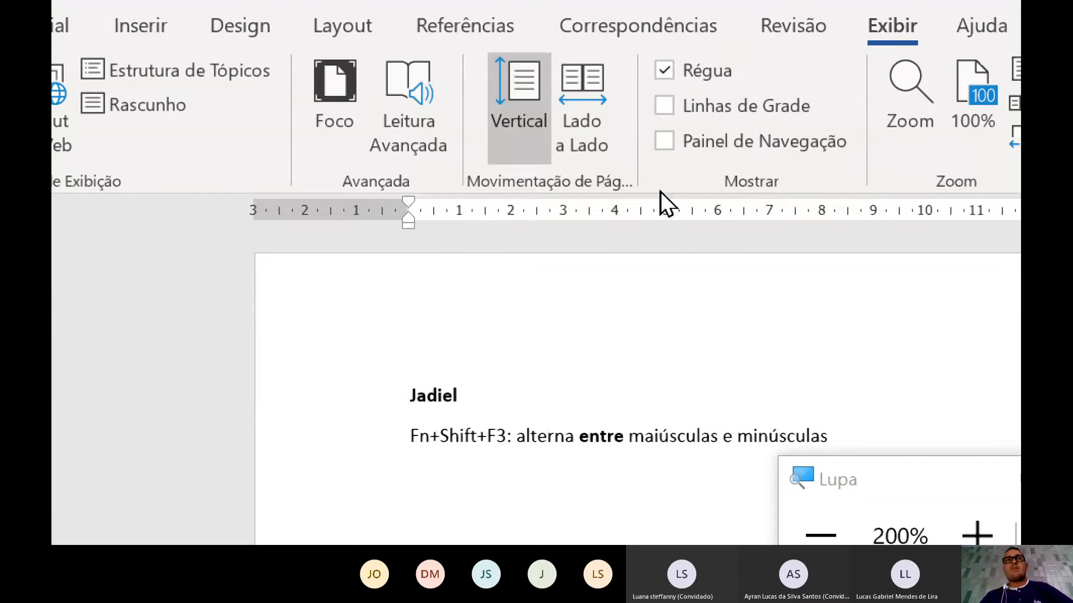
click(253, 55)
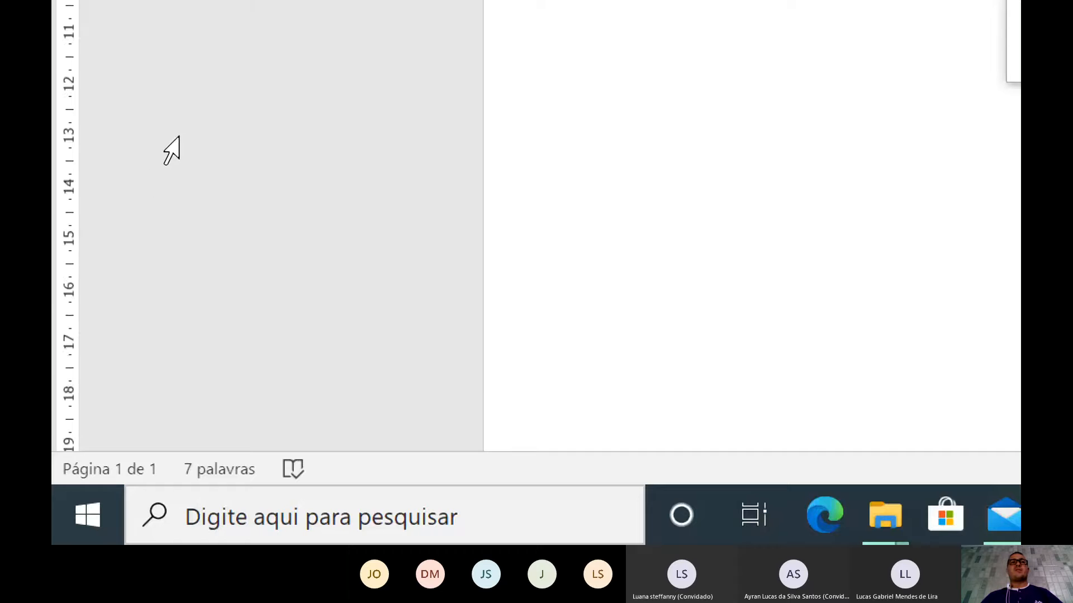
scroll(167, 147, down, 5)
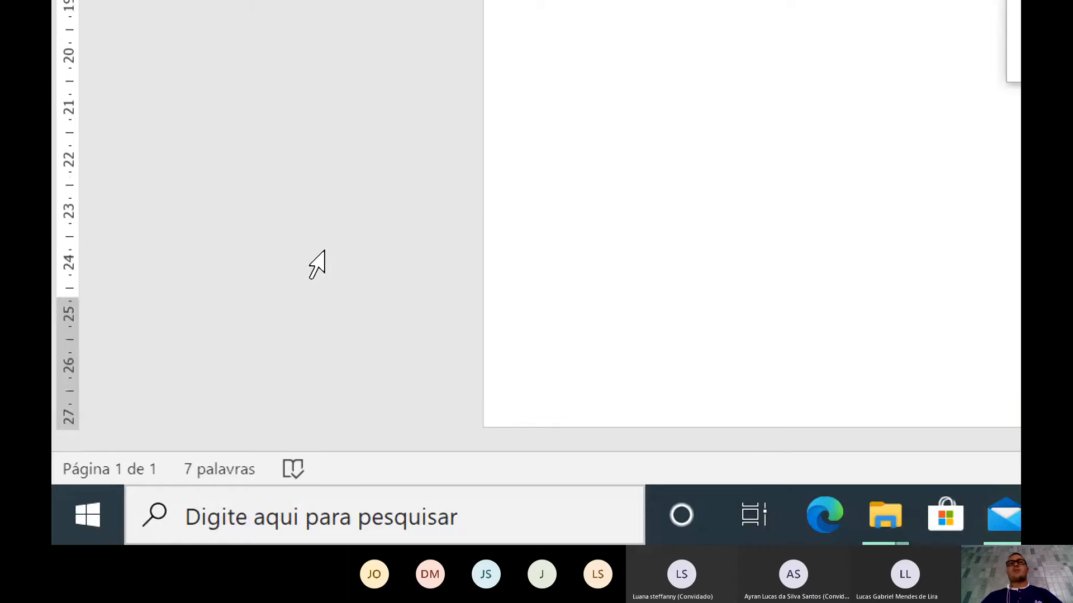
scroll(310, 260, up, 5)
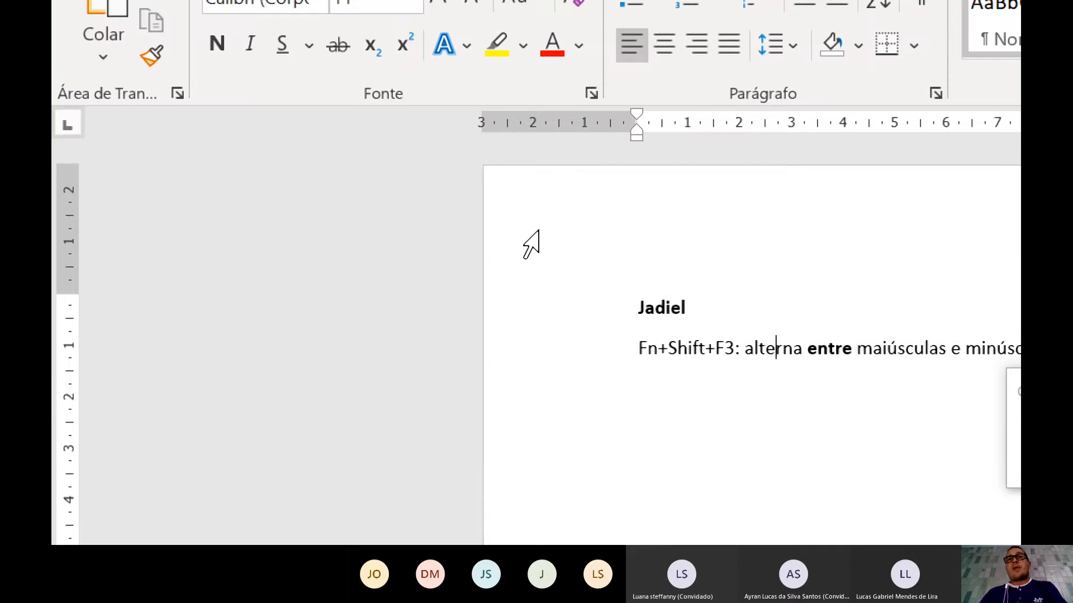
Start a new empty paragraph after 'minúsculas' at the end of the Fn+Shift+F3 line
click(552, 346)
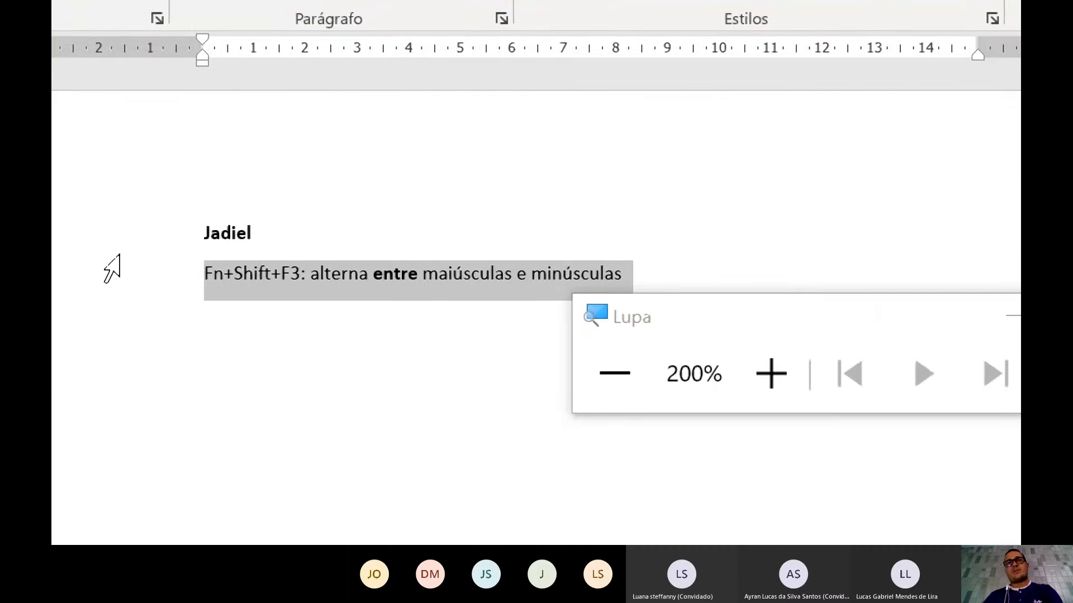
click(338, 273)
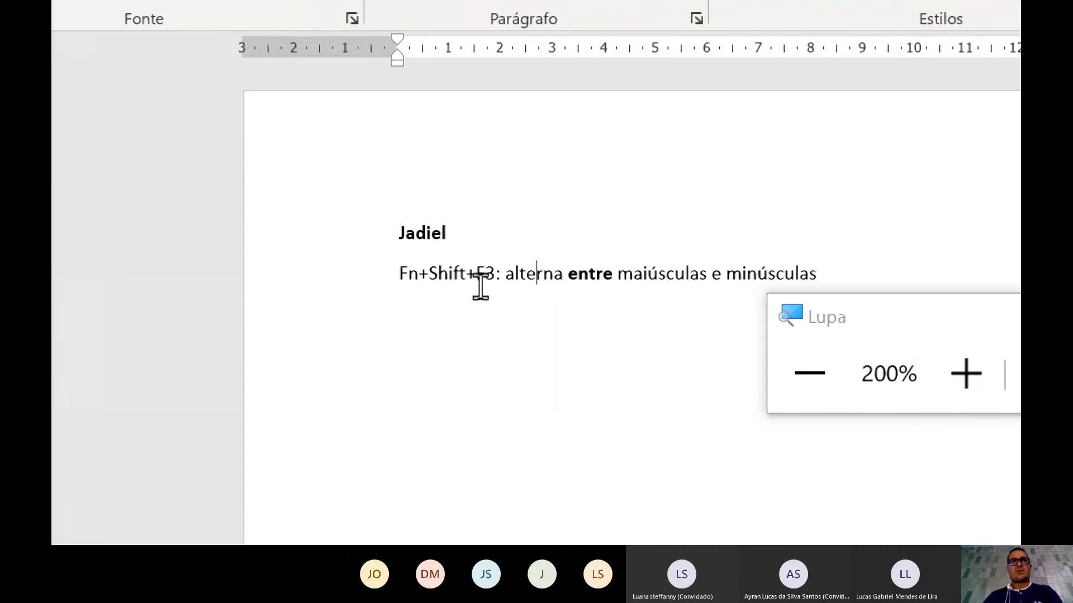
click(296, 274)
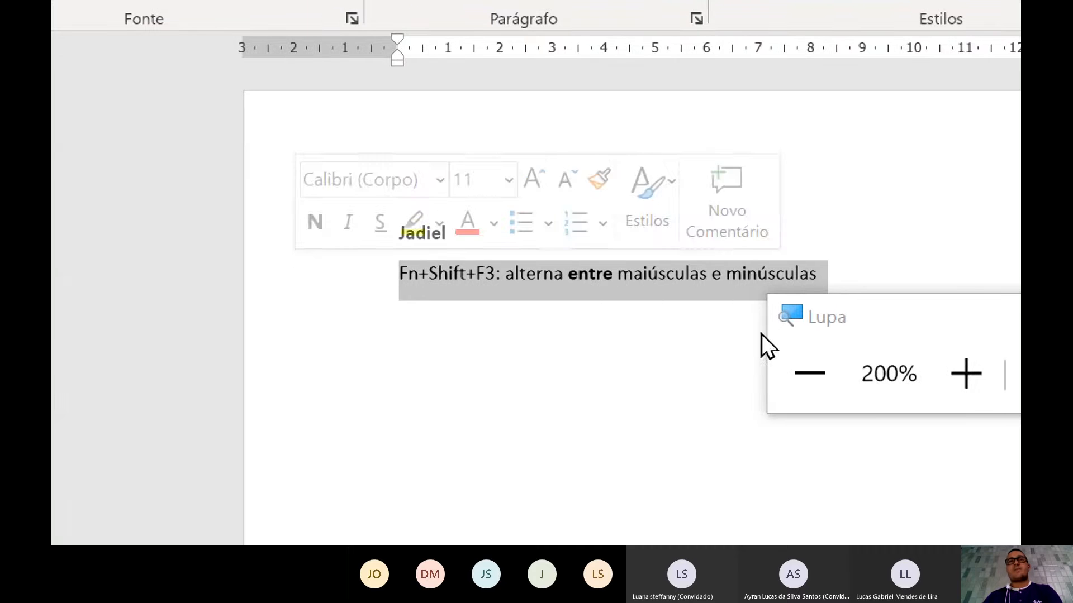
click(704, 359)
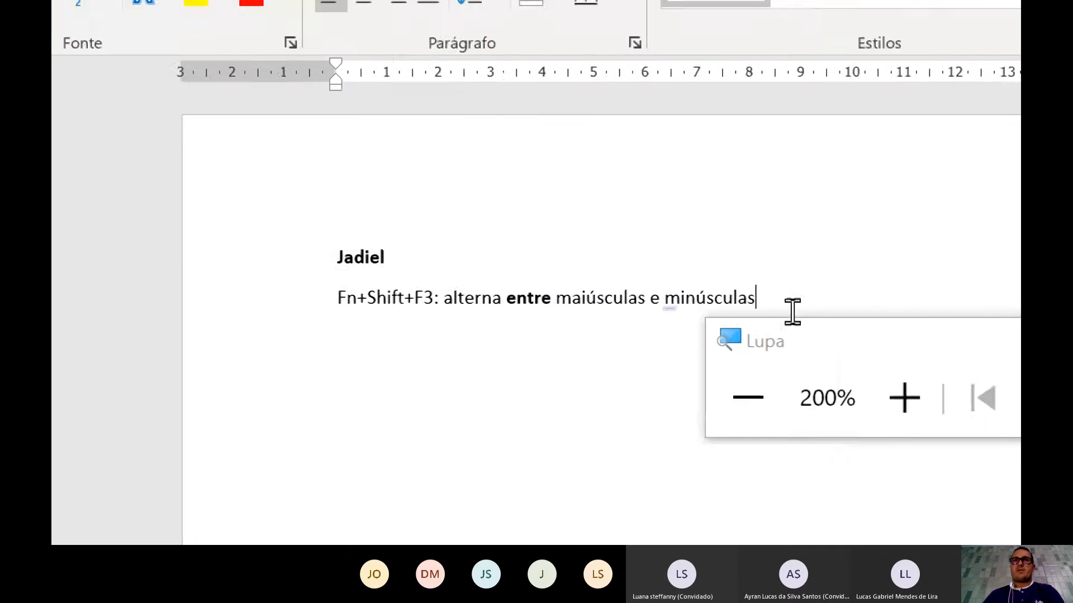
click(538, 272)
key(Return)
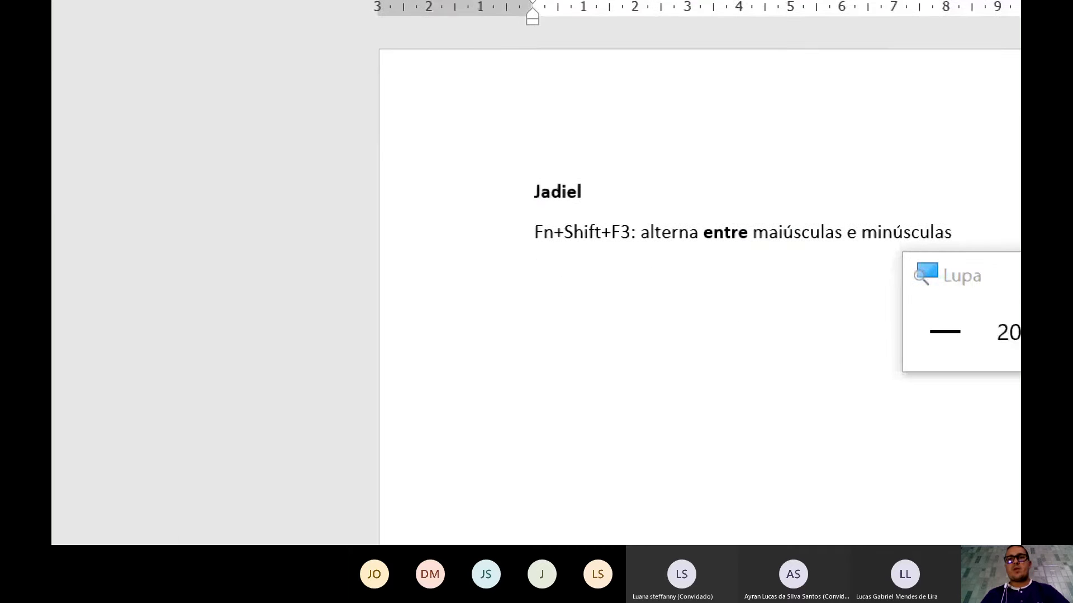
Generate sample paragraphs with =rand(3,5), beginning 'O vídeo fornece uma maneira poderosa'
text(=)
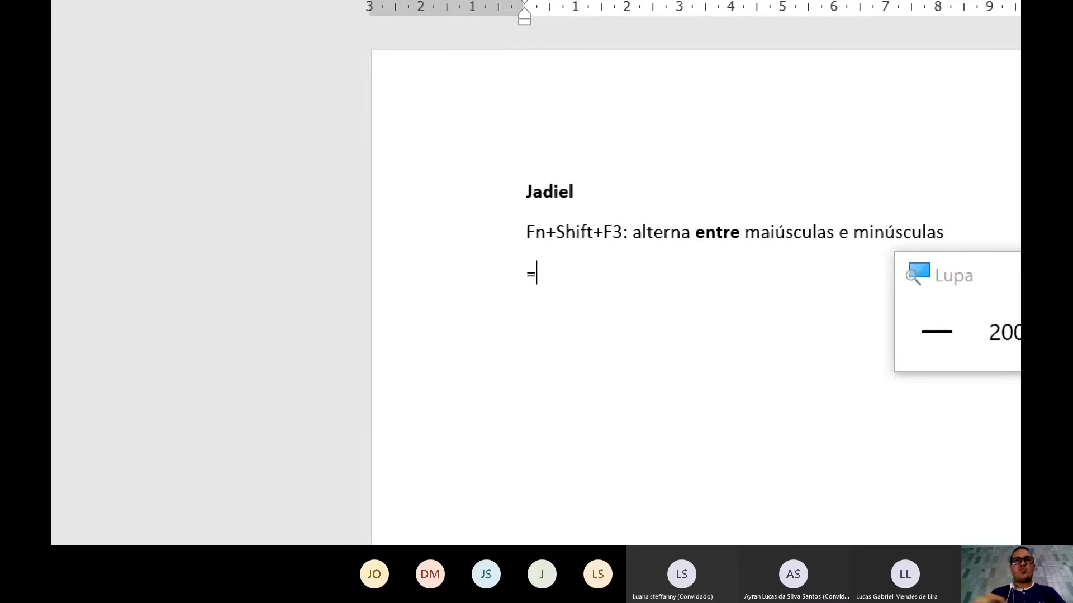
text(ran)
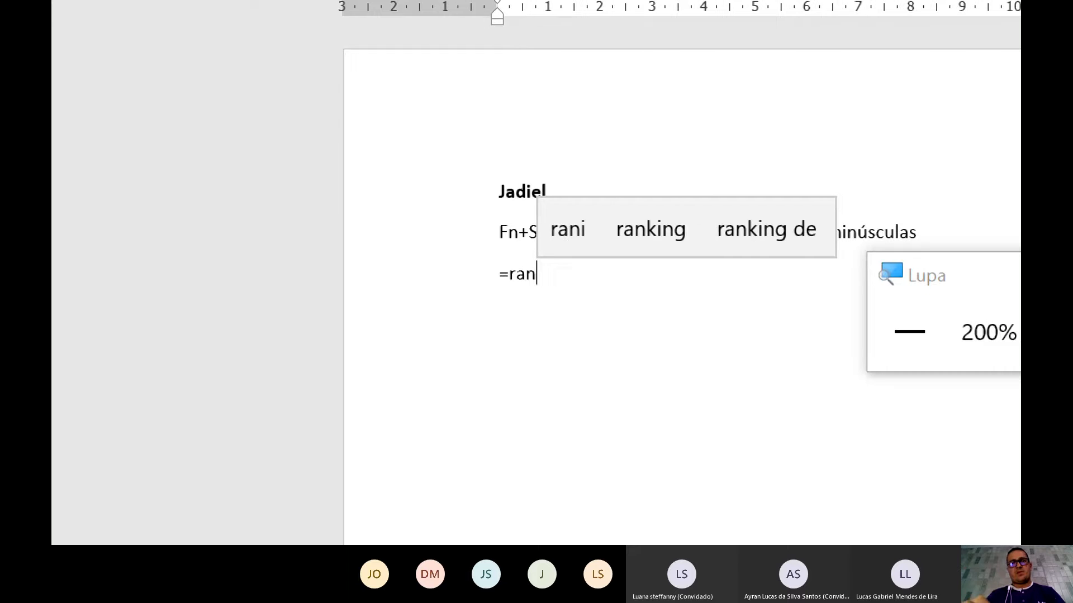
text(d)
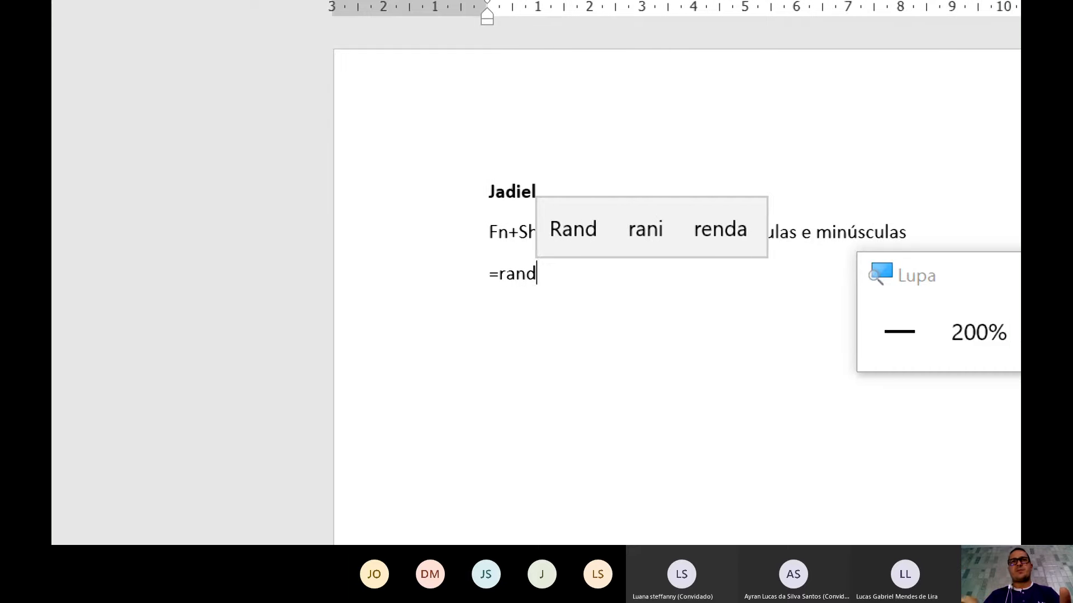
text(()
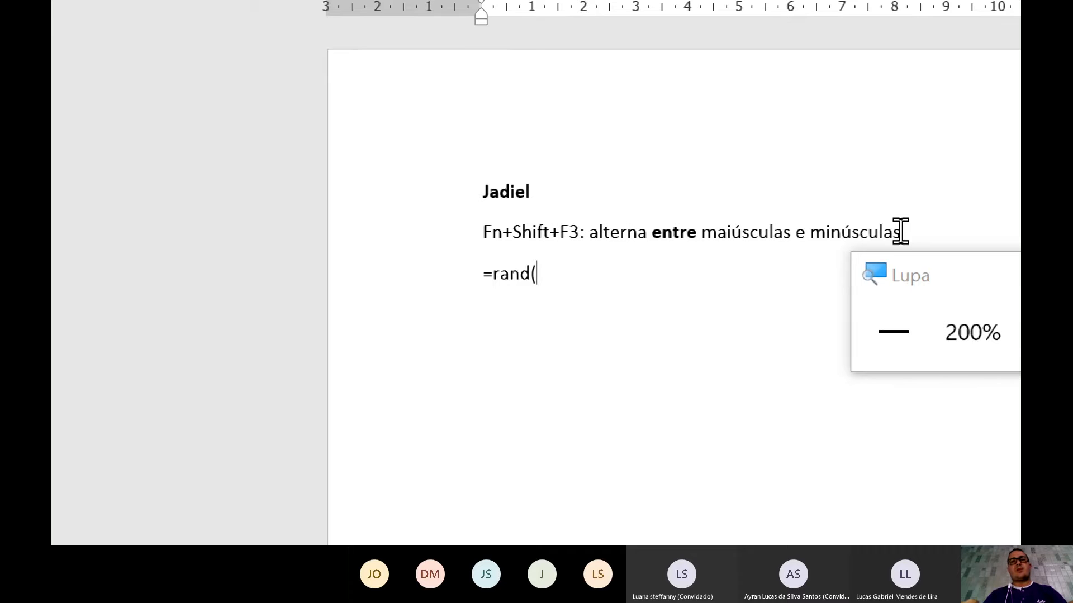
text(3,5)
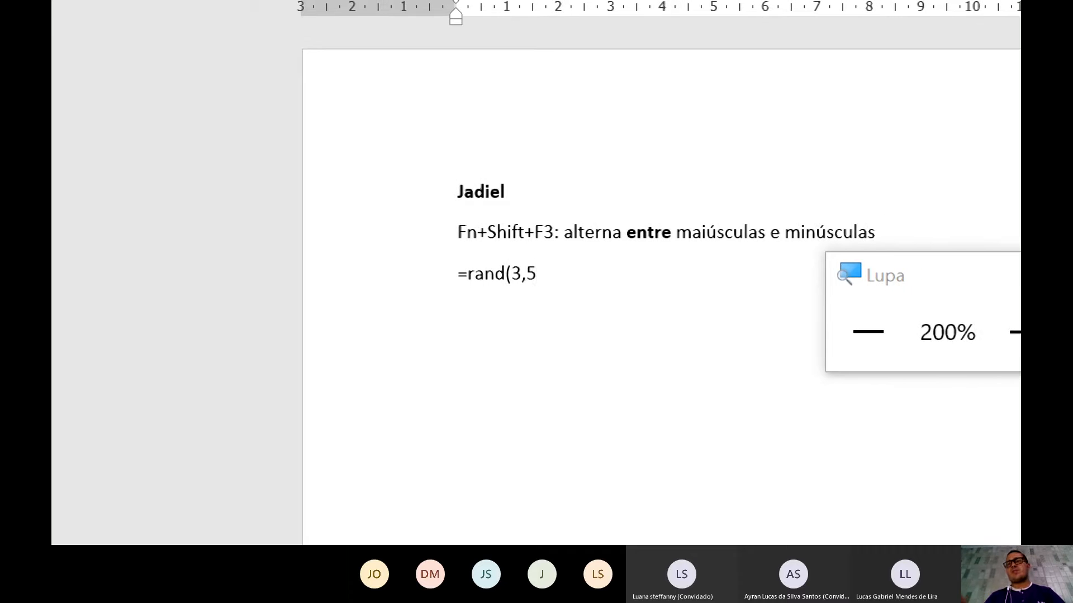
text())
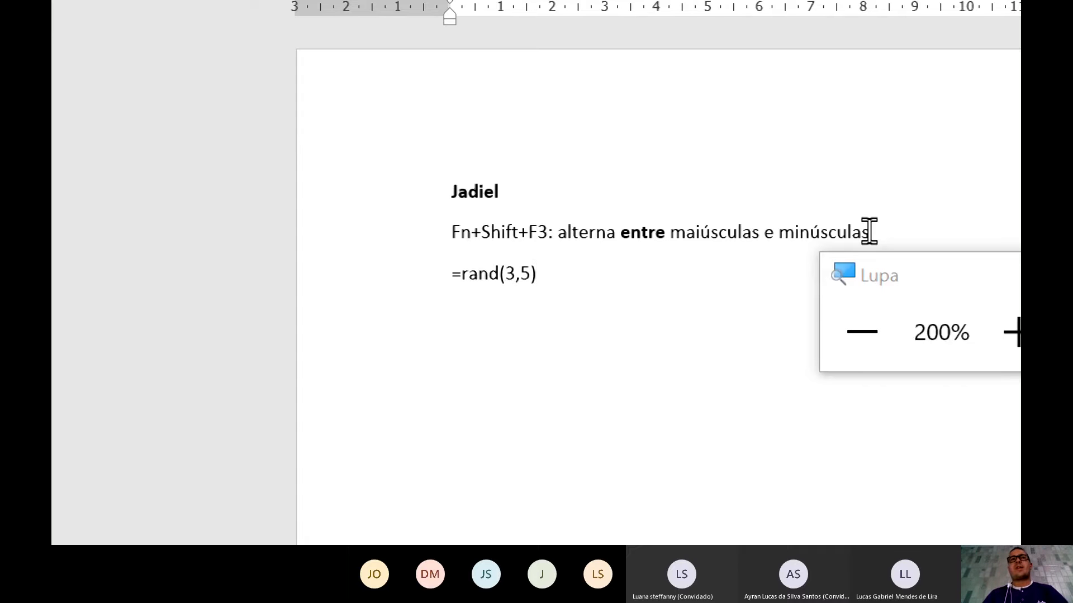
key(Return)
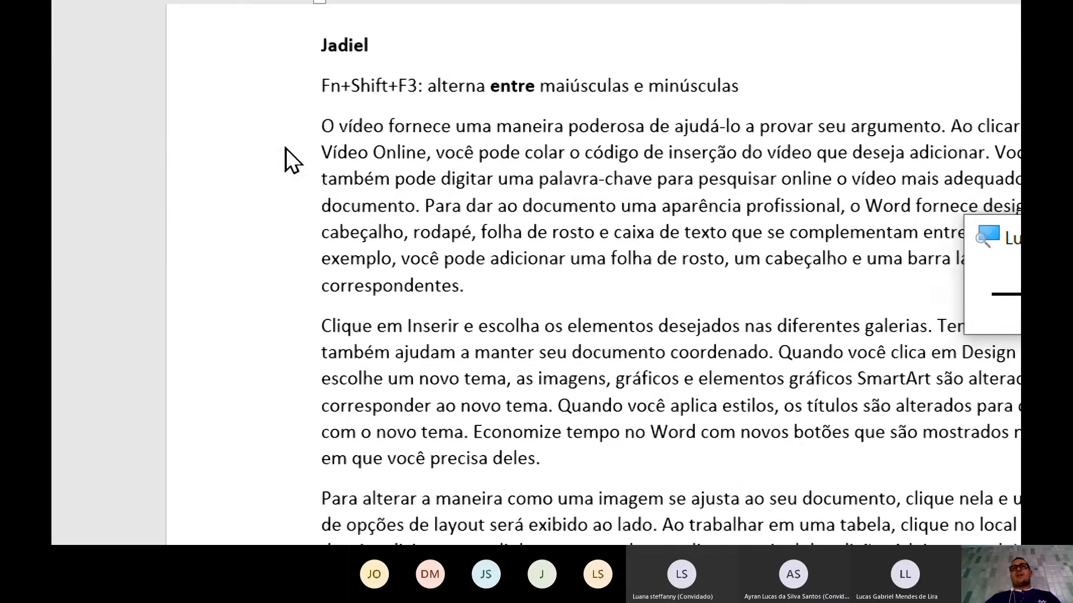
Practise line, paragraph and whole-document margin selection, ending on the first paragraph; set Magnifier to 100%
click(245, 178)
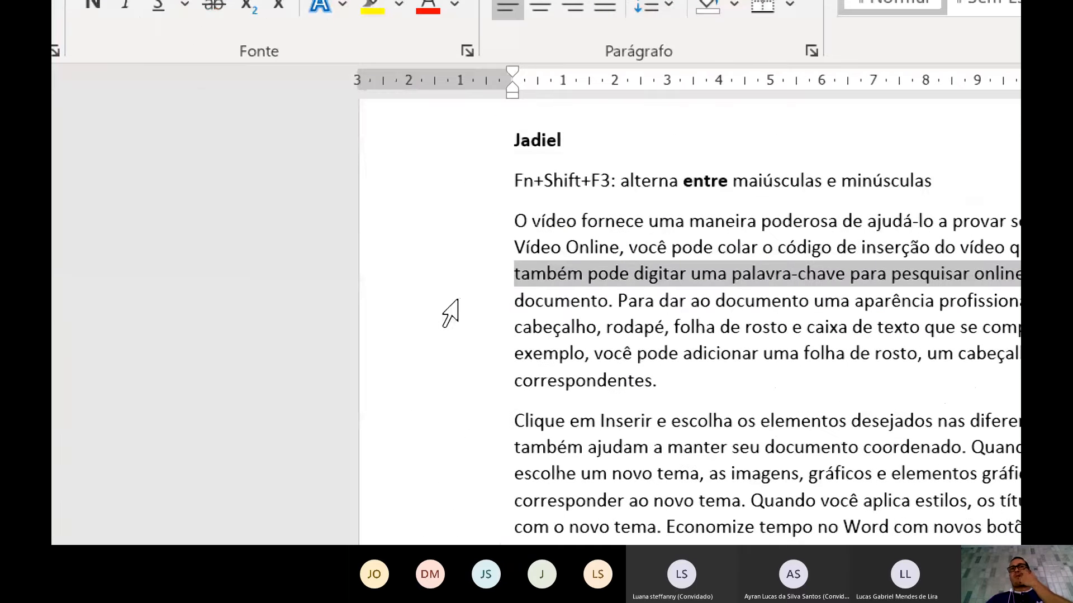
double_click(430, 295)
triple_click(79, 281)
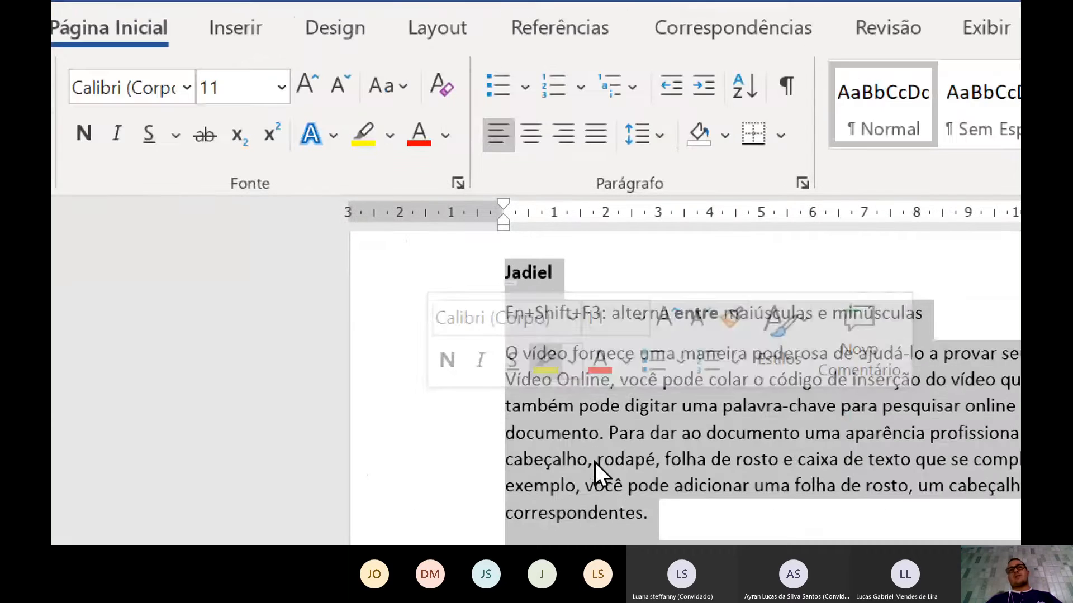
click(576, 384)
click(381, 205)
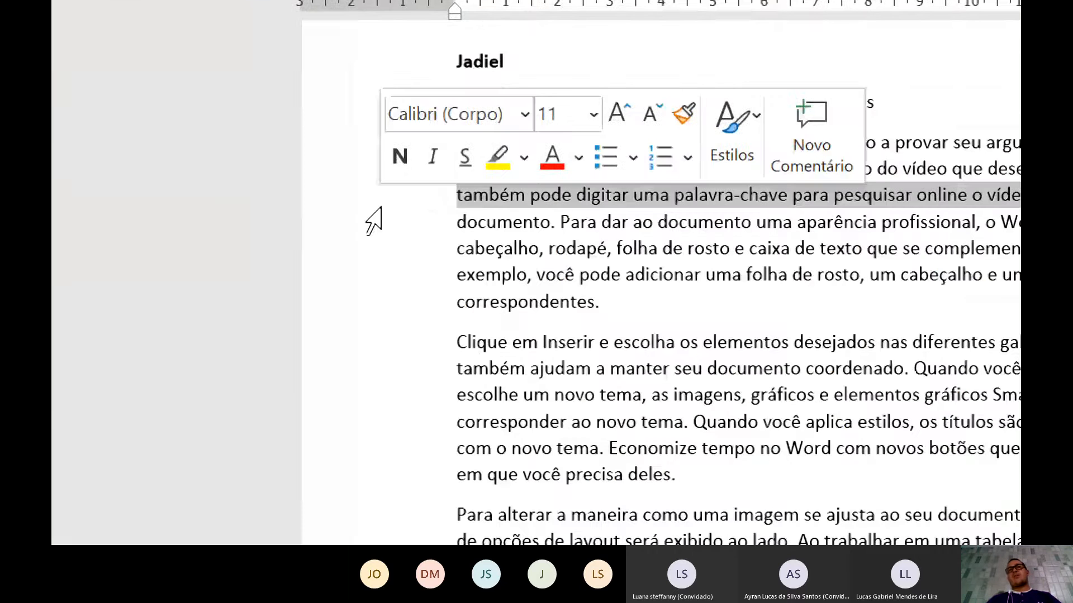
double_click(374, 221)
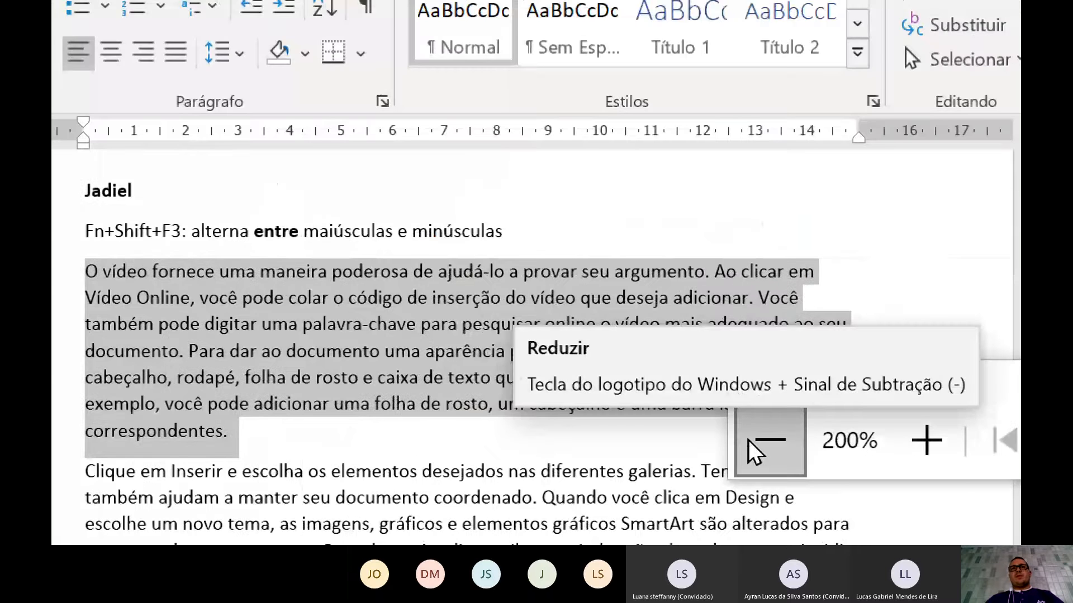
click(749, 440)
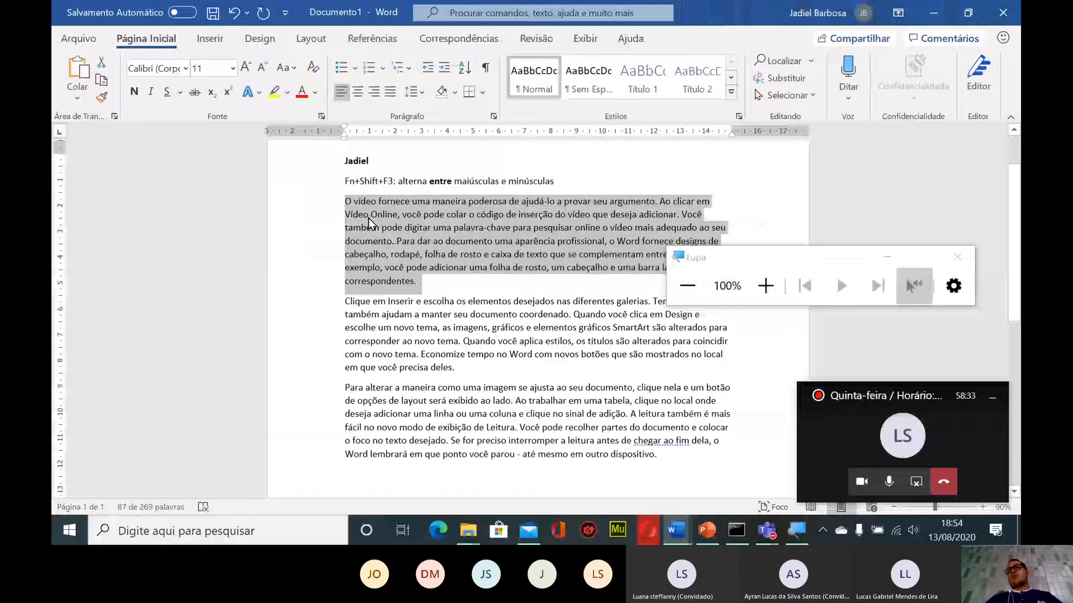
scroll(368, 220, up, 1)
click(269, 230)
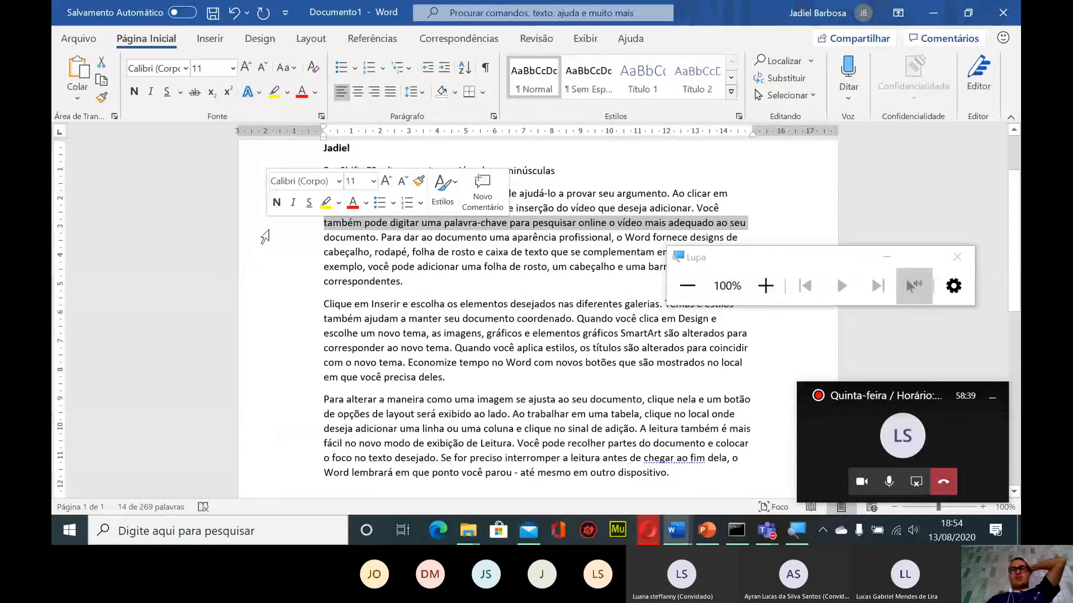
double_click(278, 239)
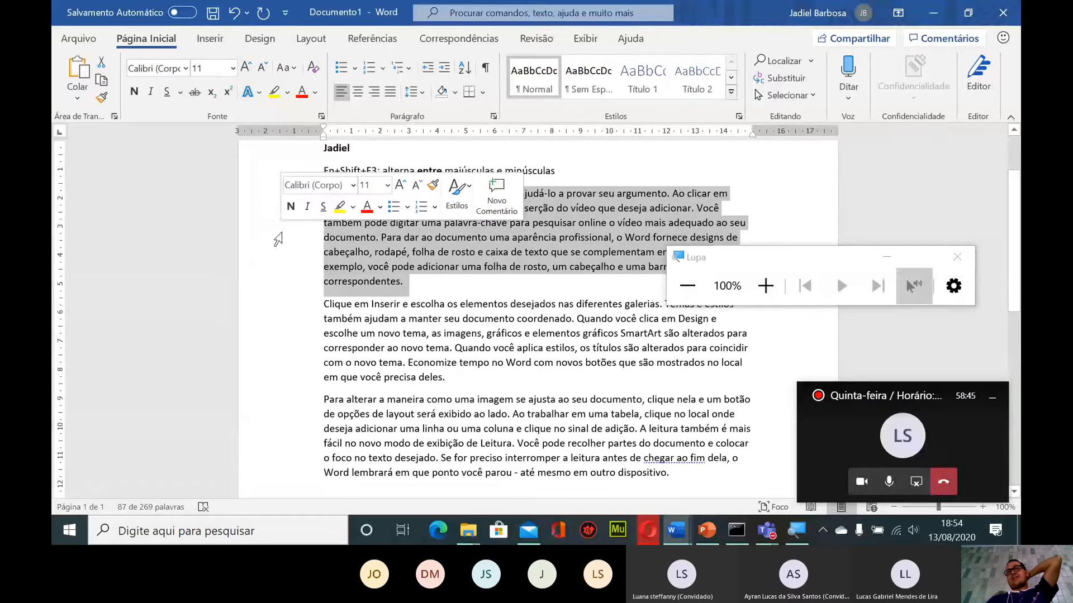
triple_click(278, 239)
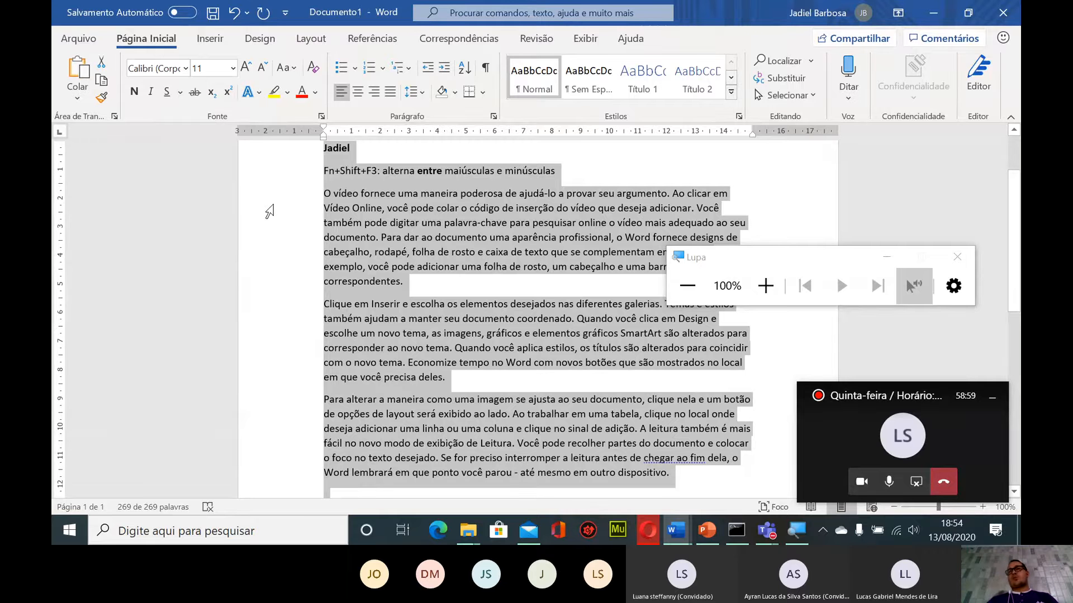
click(398, 224)
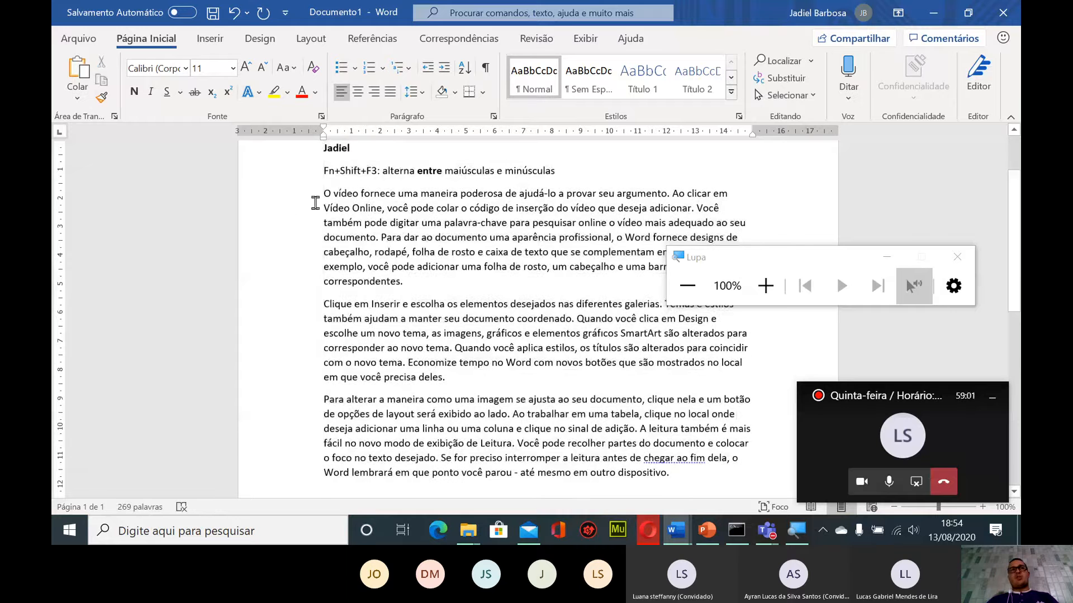
click(277, 202)
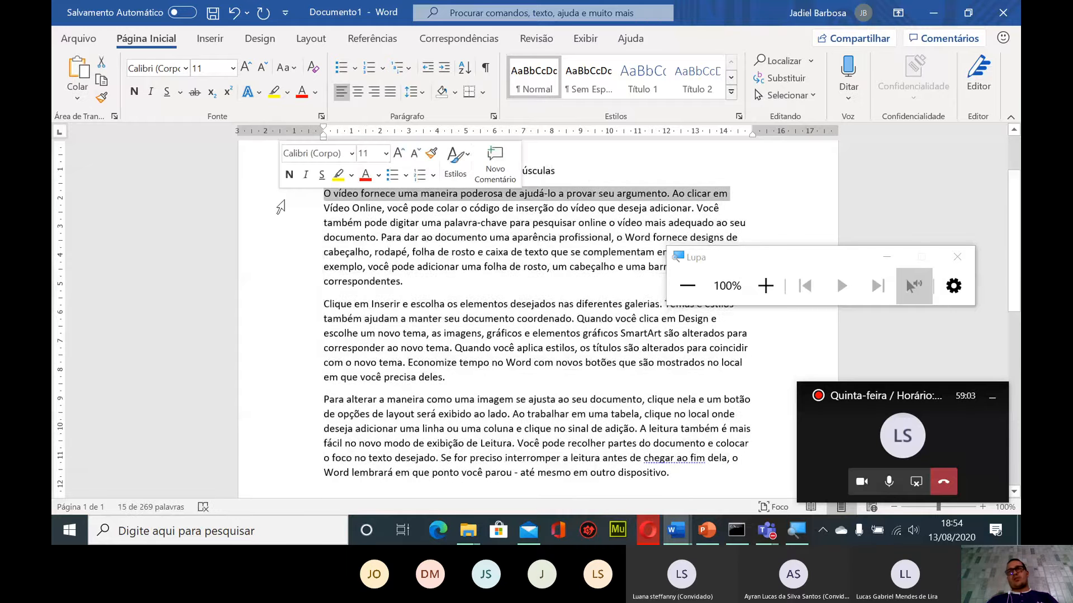
double_click(281, 208)
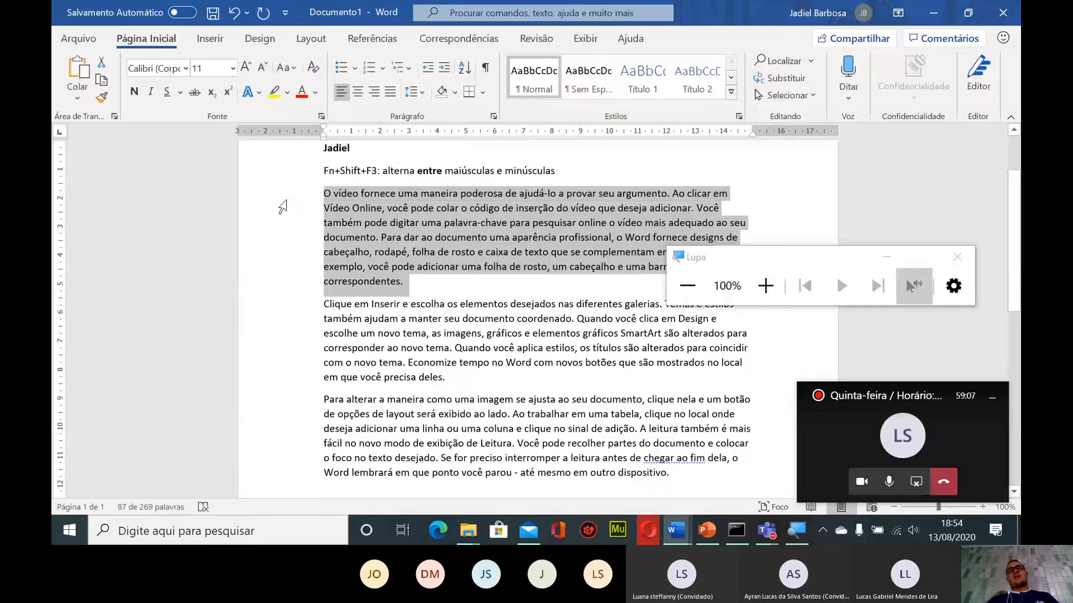
triple_click(282, 208)
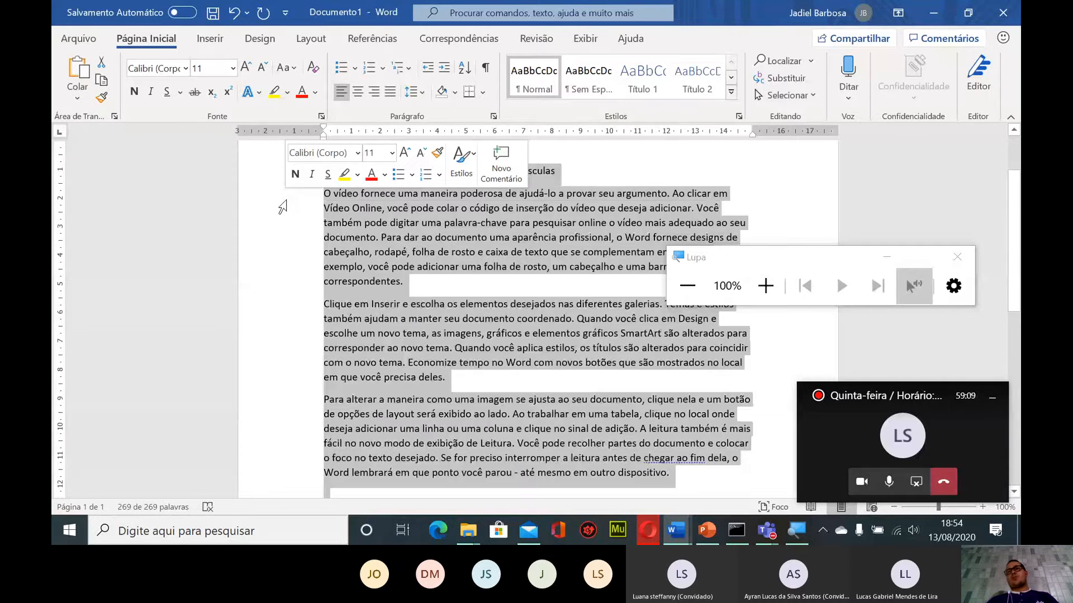
click(289, 318)
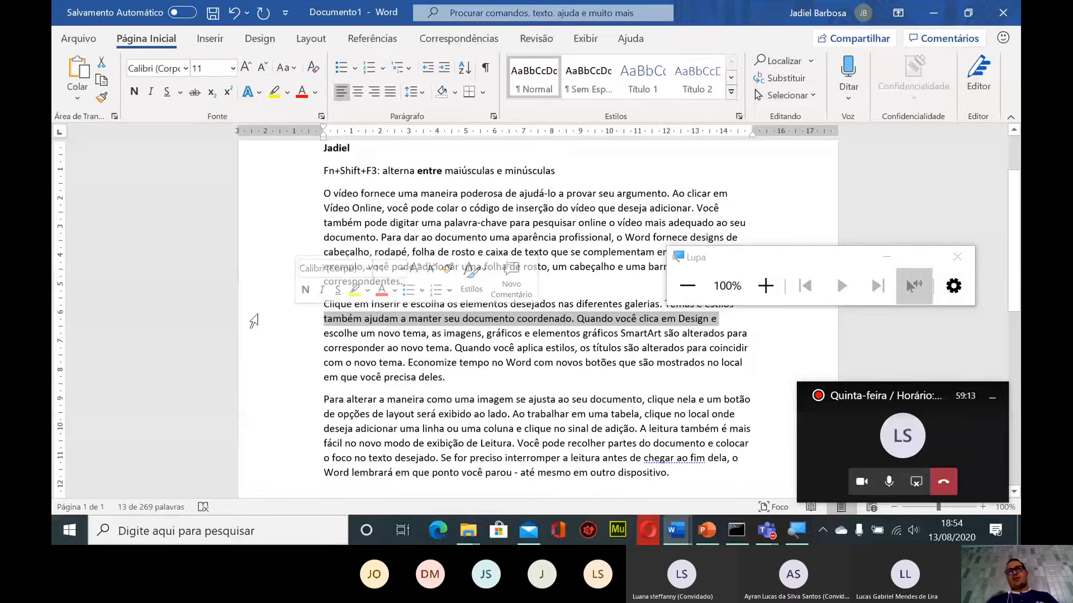
double_click(265, 330)
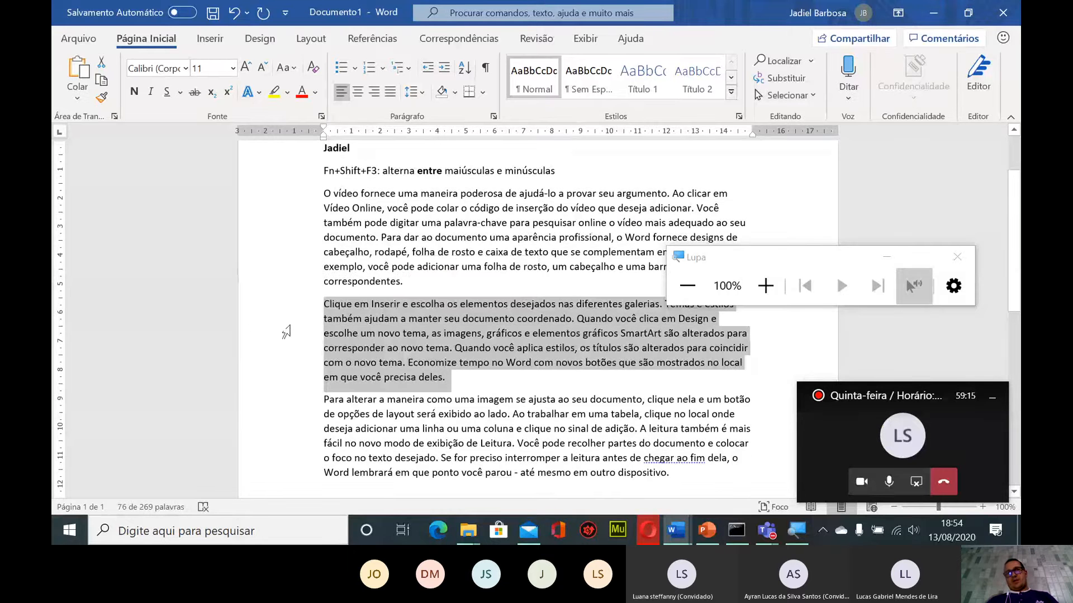
triple_click(287, 333)
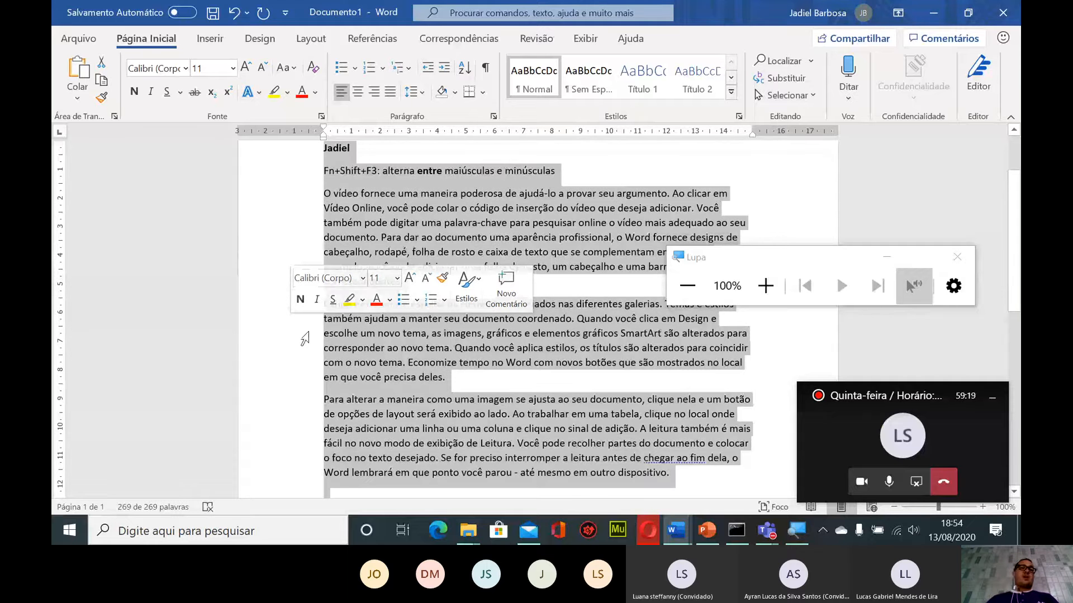
click(446, 190)
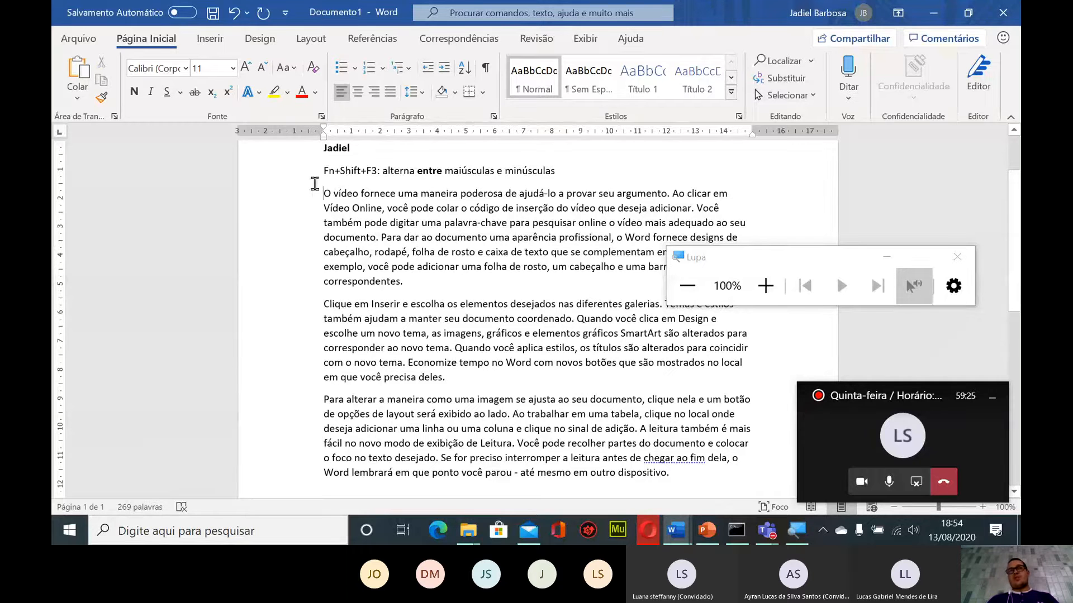
scroll(379, 223, up, 1)
scroll(379, 223, up, 1)
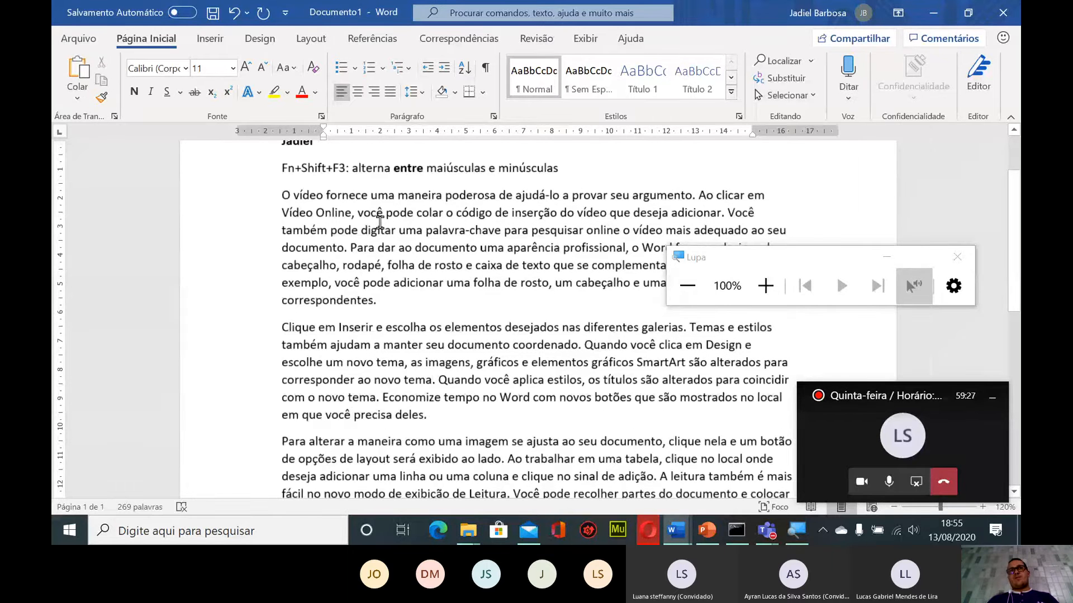
scroll(262, 198, up, 1)
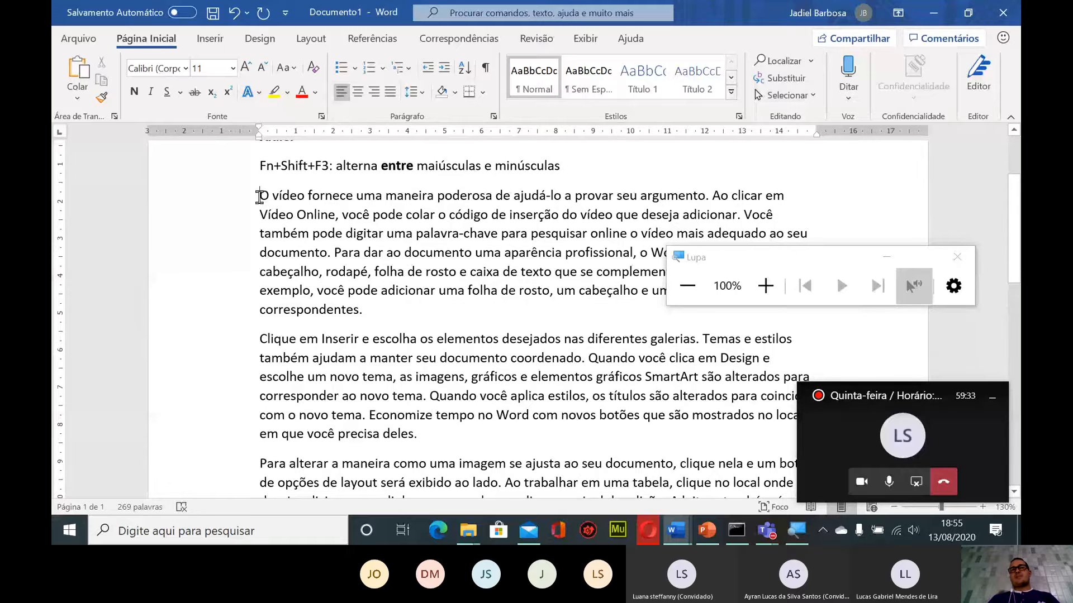
key(shift+Right)
key(shift+Right)
key(shift+Right)
key(shift+Right)
key(shift+Right)
key(shift+Right)
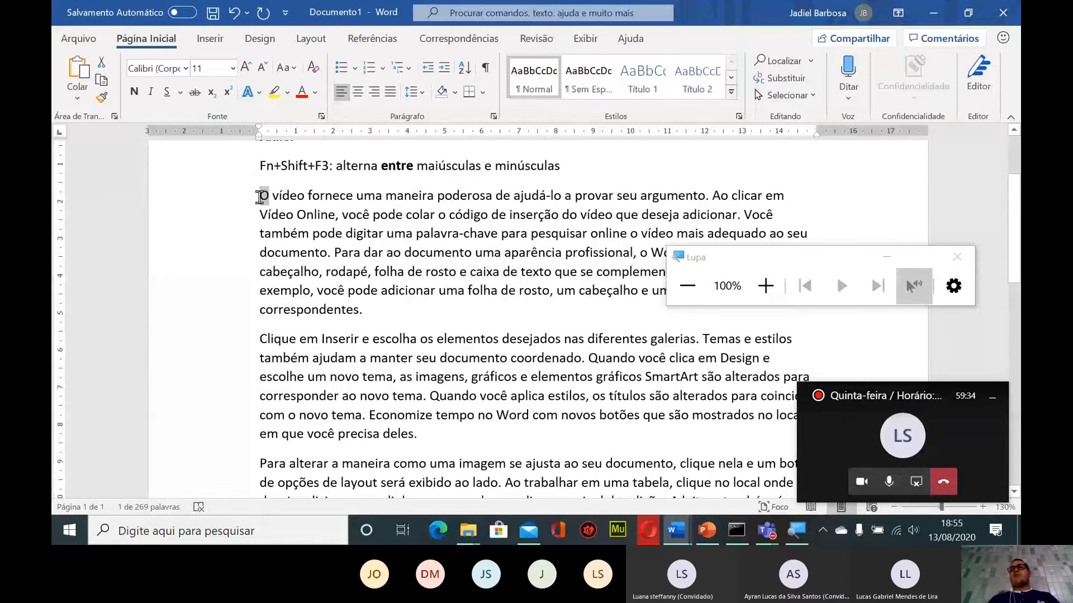
key(shift+Right)
key(shift+Right)
key(shift+Right)
key(shift+Right)
key(shift+Right)
key(shift+Right)
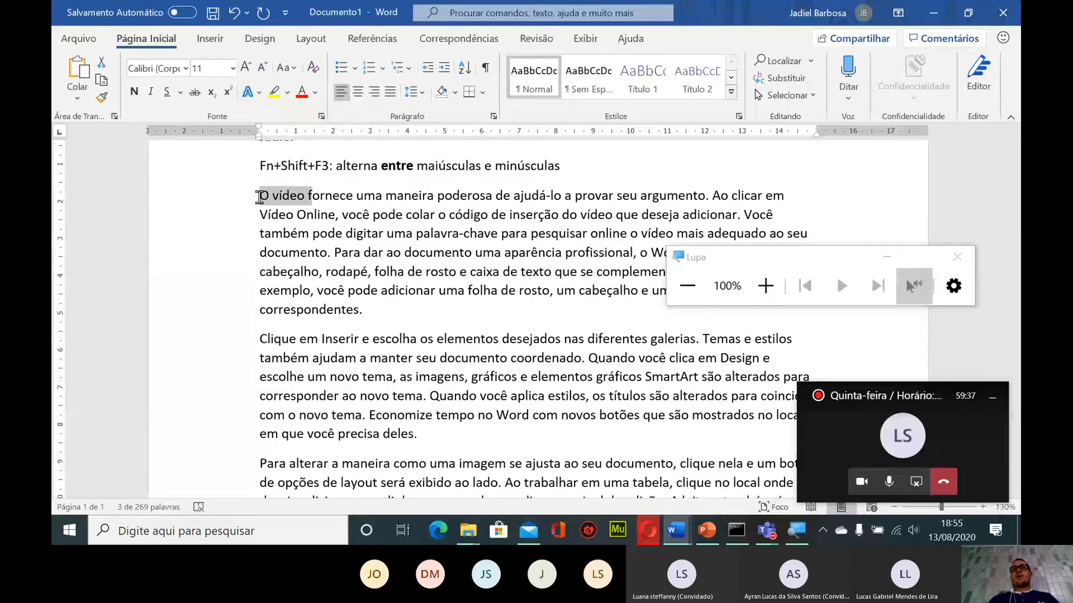
key(shift+Right)
key(shift+Right)
key(shift+Right)
key(shift+Right)
key(shift+Right)
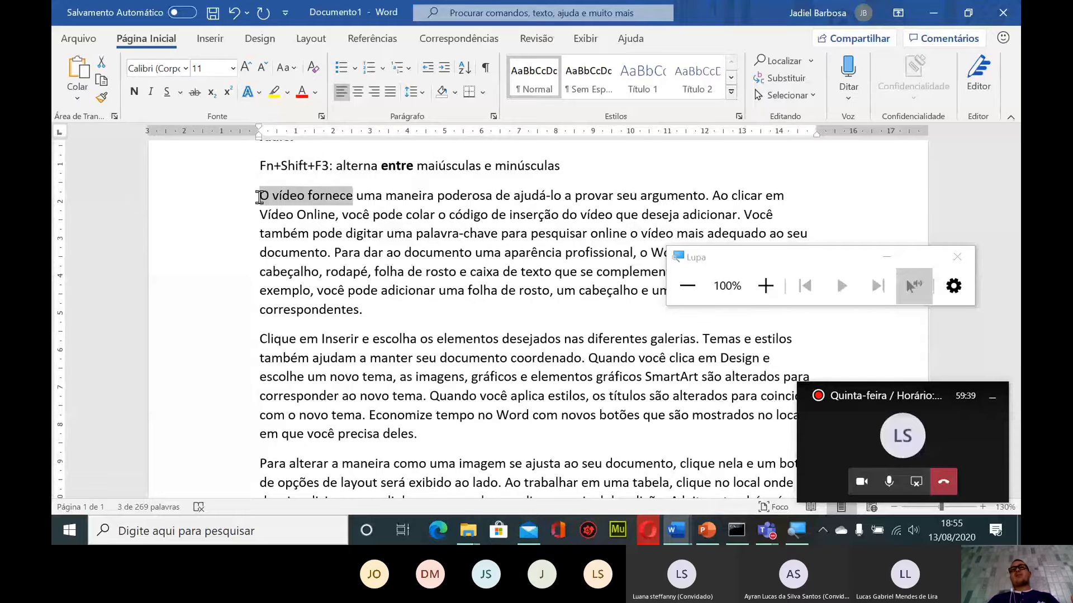
key(shift+Right)
key(shift+Right)
key(shift+Right)
key(shift+Right)
key(shift+Right)
key(shift+Right)
key(shift+Right)
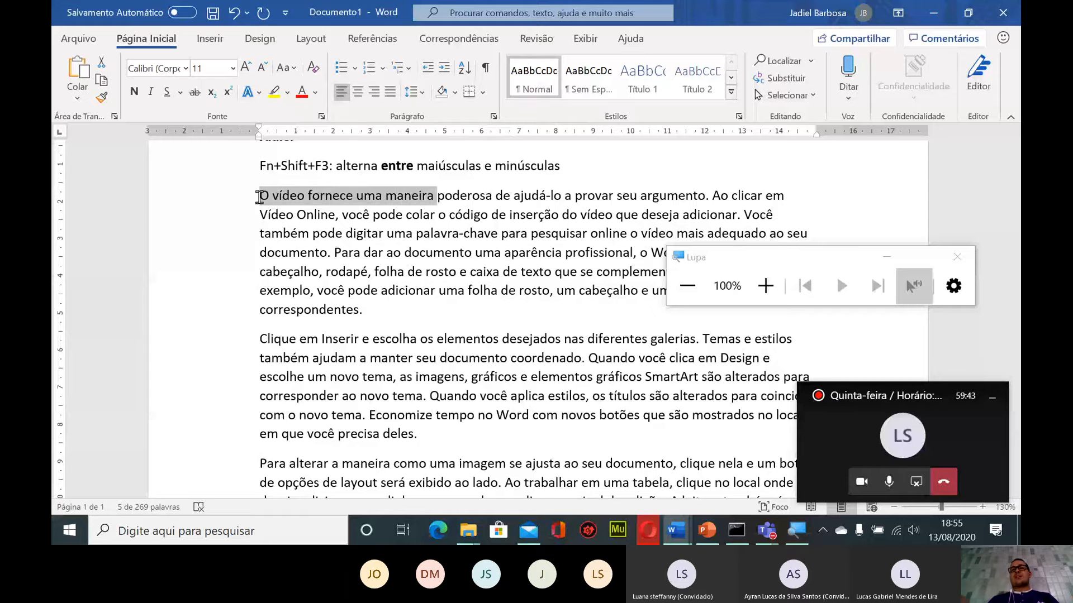
key(shift+Down)
key(shift+Down)
key(shift+Down)
key(shift+Down)
key(shift+Down)
key(shift+Down)
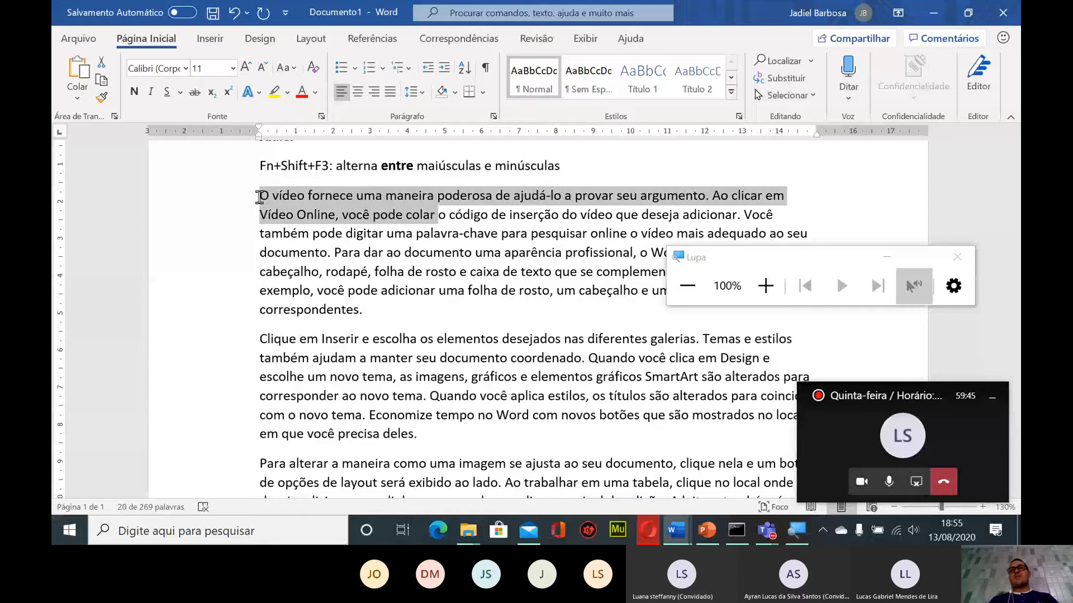
key(shift+Down)
key(shift+Down)
key(shift+Down)
key(shift+Down)
key(shift+Down)
key(shift+Down)
key(shift+Down)
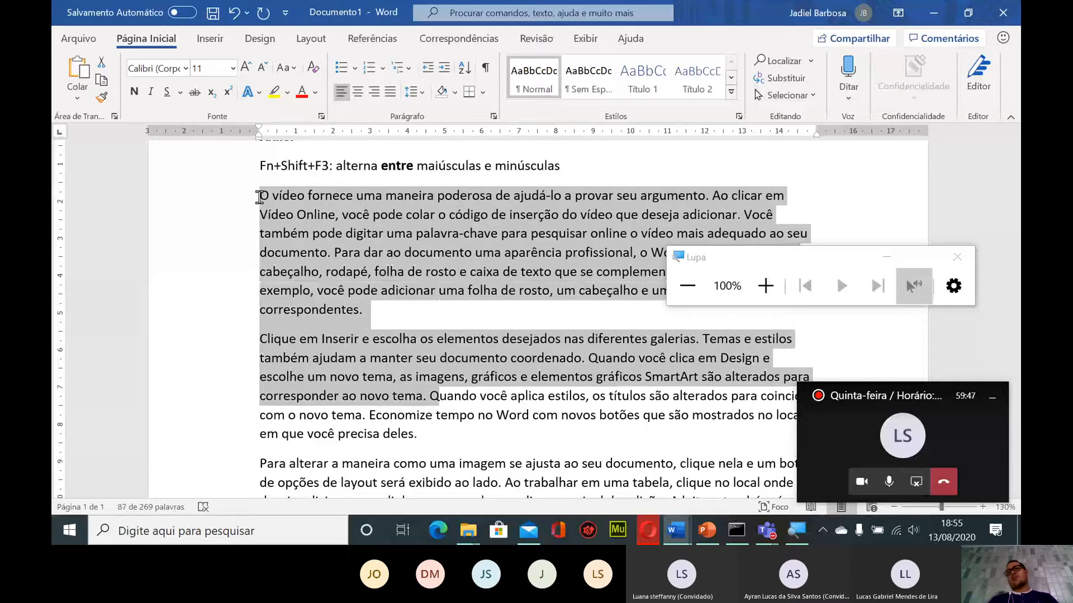
key(shift+Down)
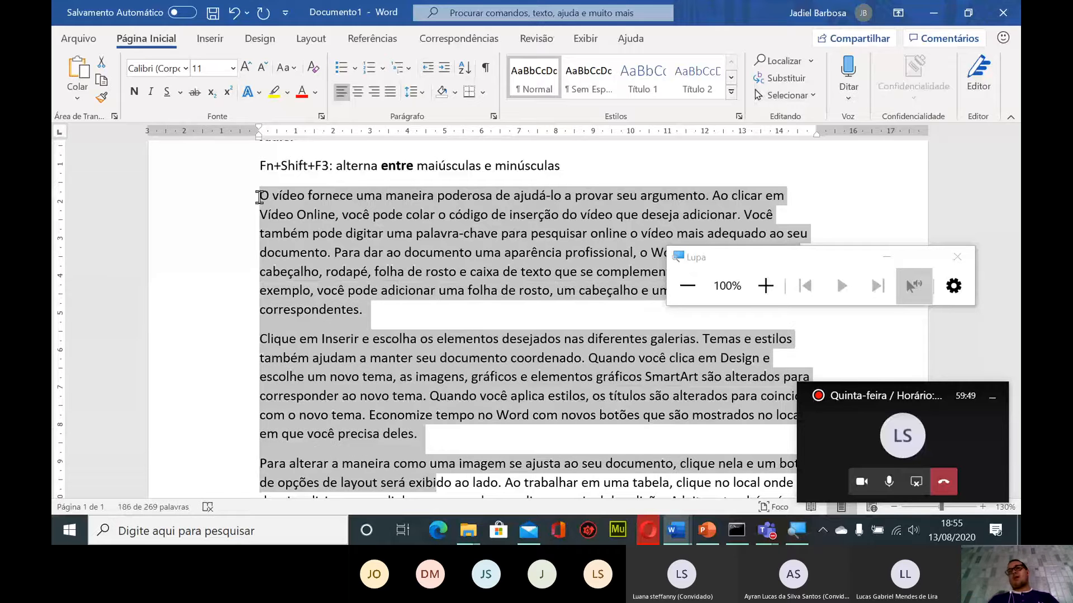
key(Up)
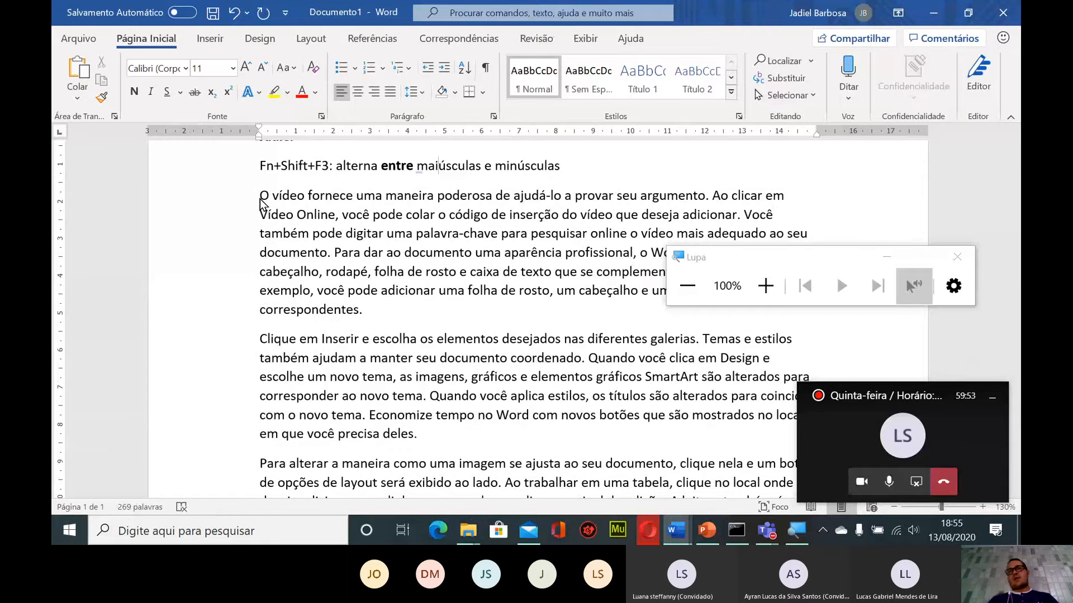
Insert an empty line after the Fn+Shift+F3 'minúsculas' line, above the first sample paragraph
click(353, 253)
scroll(364, 255, up, 2)
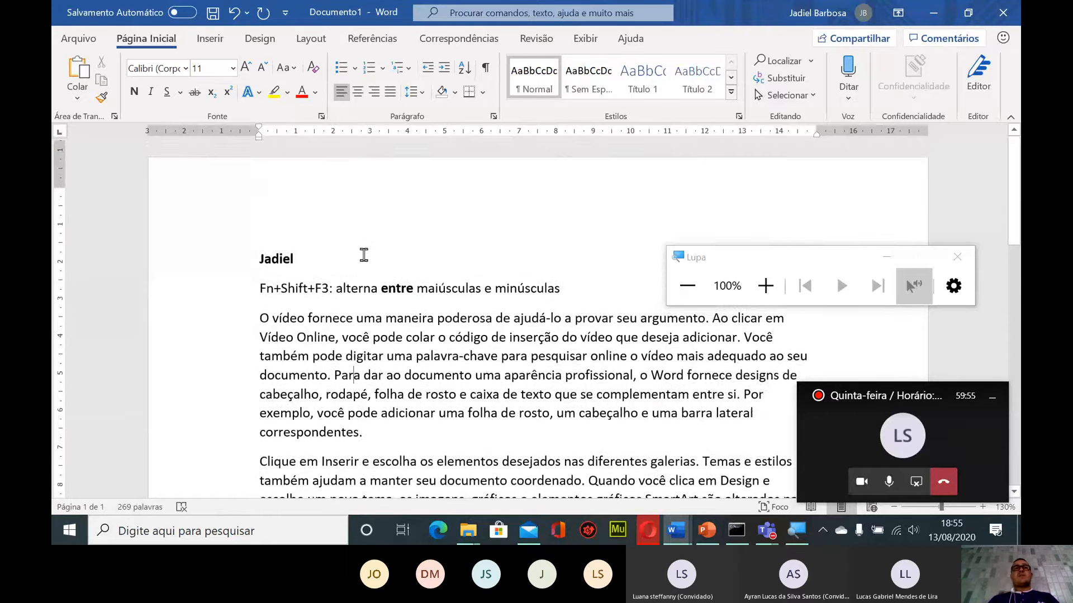
scroll(364, 255, down, 1)
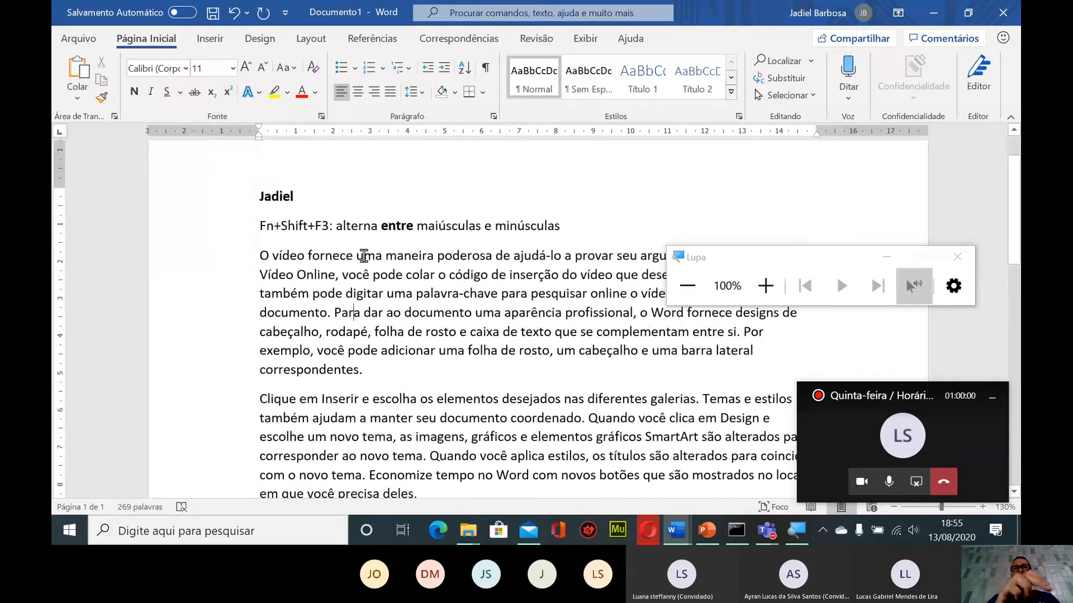
key(ctrl+a)
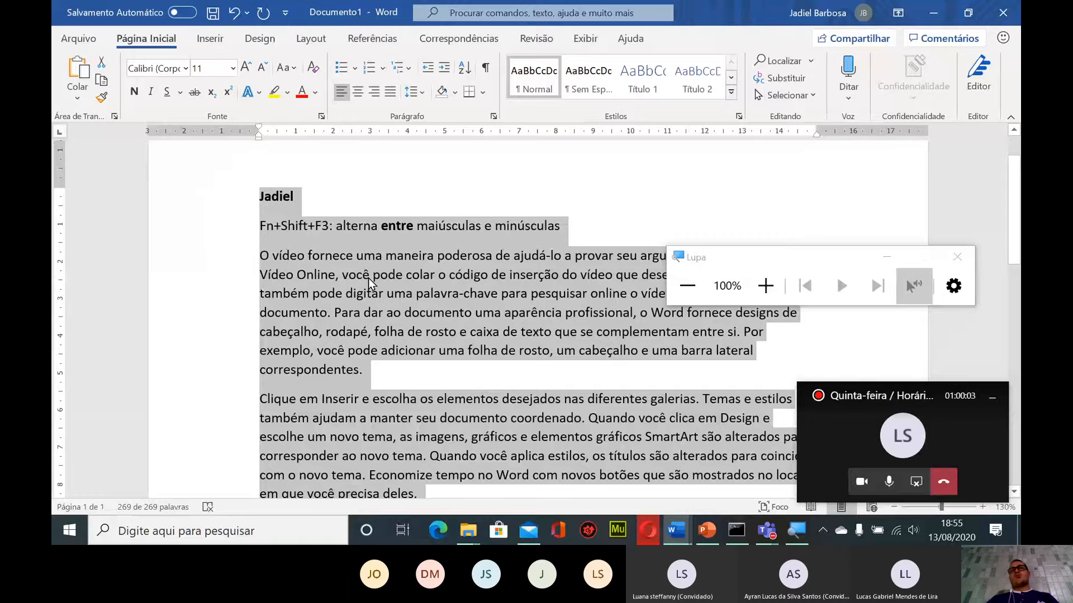
click(393, 312)
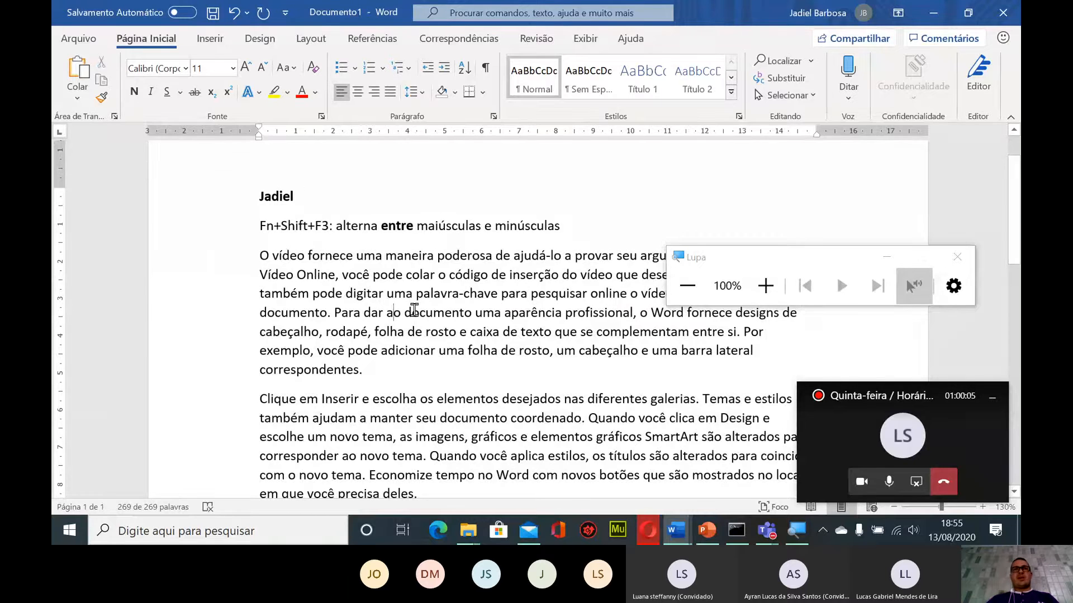
click(571, 238)
key(Return)
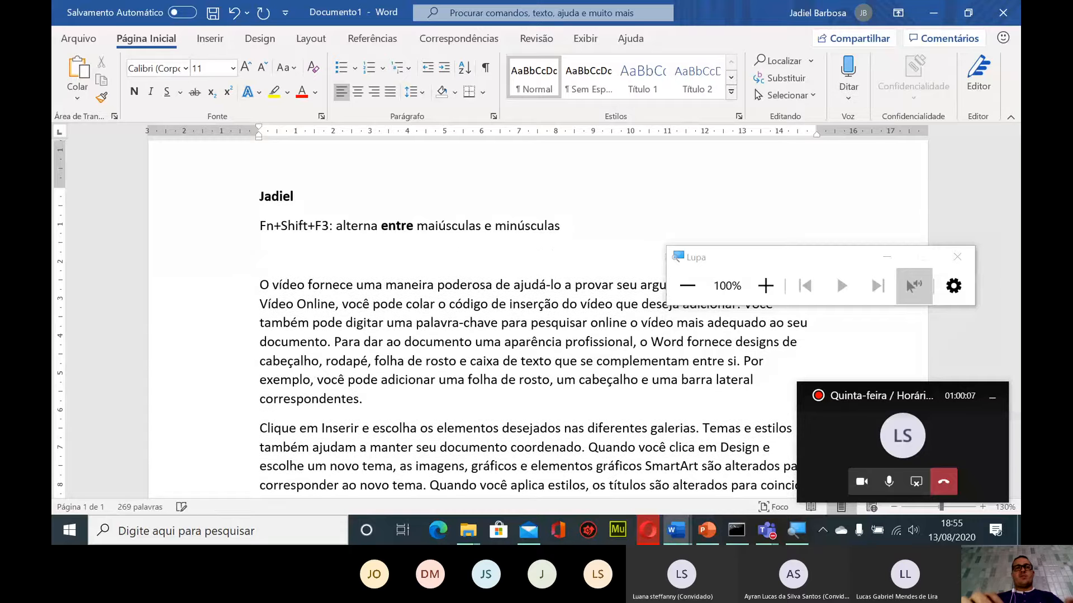
Type 'CTRL+T: Seleciona todo o texto' on the new line, correcting the typo in 'texto'
text(CTR)
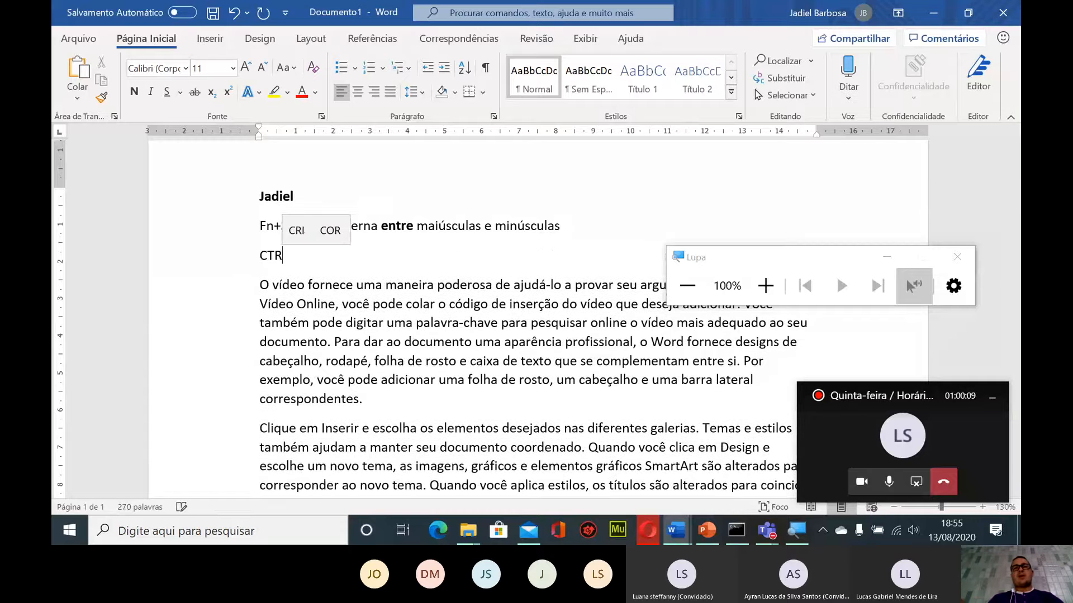
text(L+)
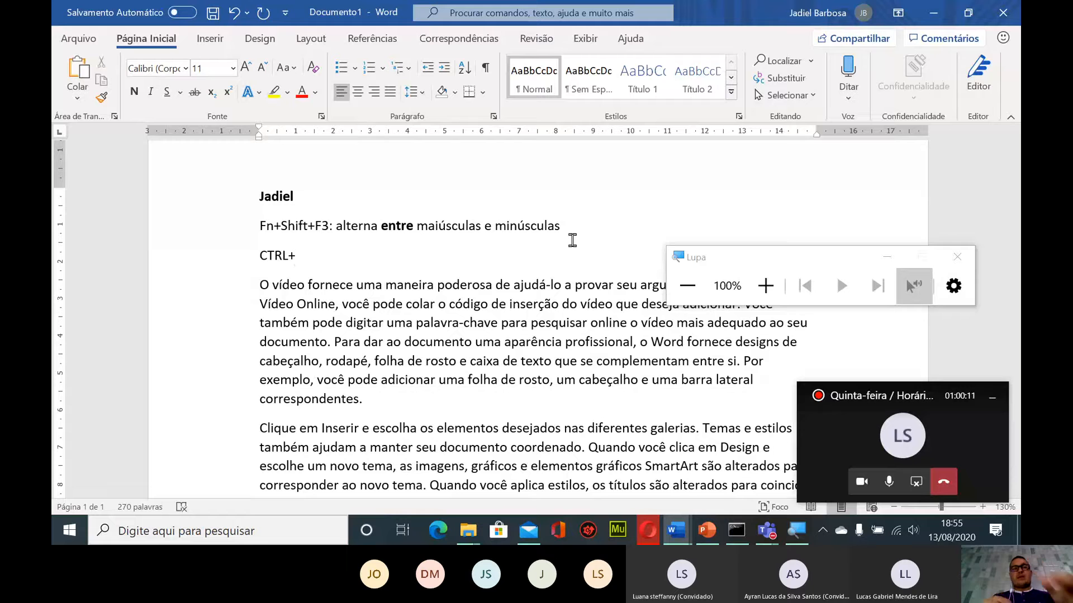
text(T:)
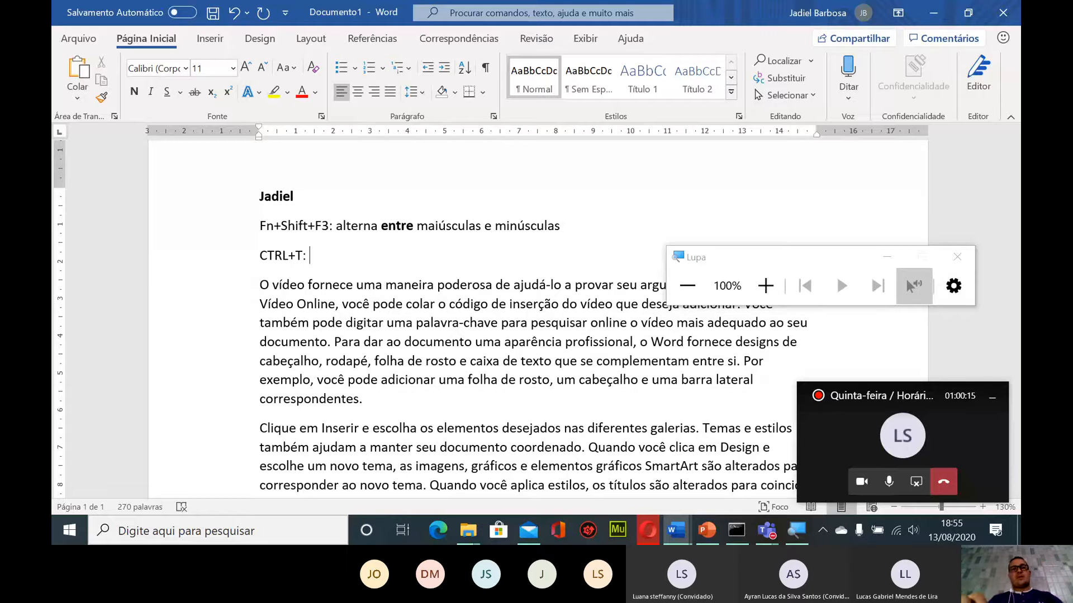
text( Sele)
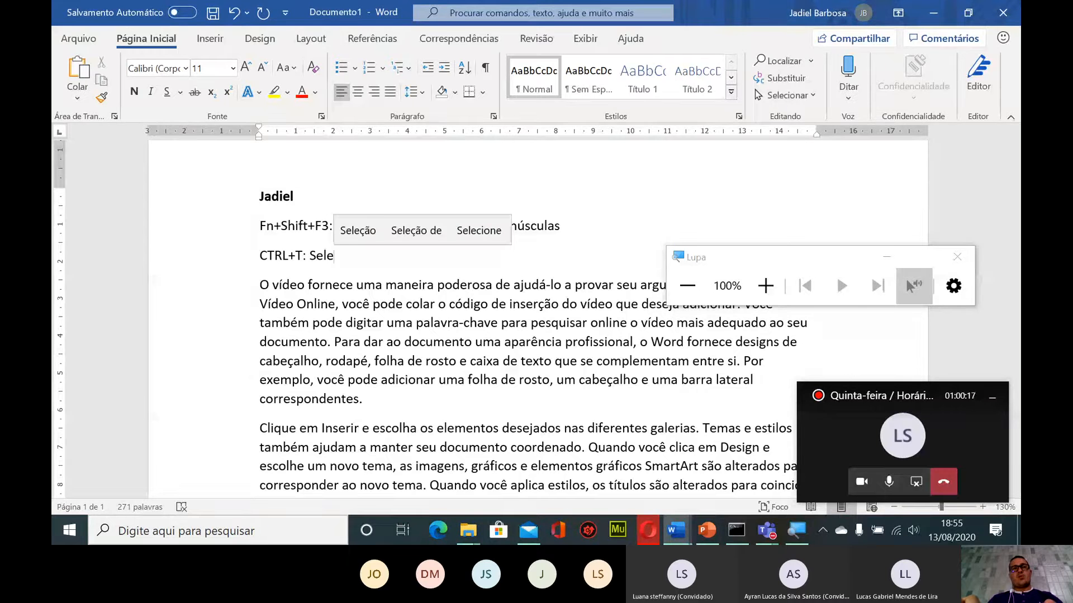
text(ciona to)
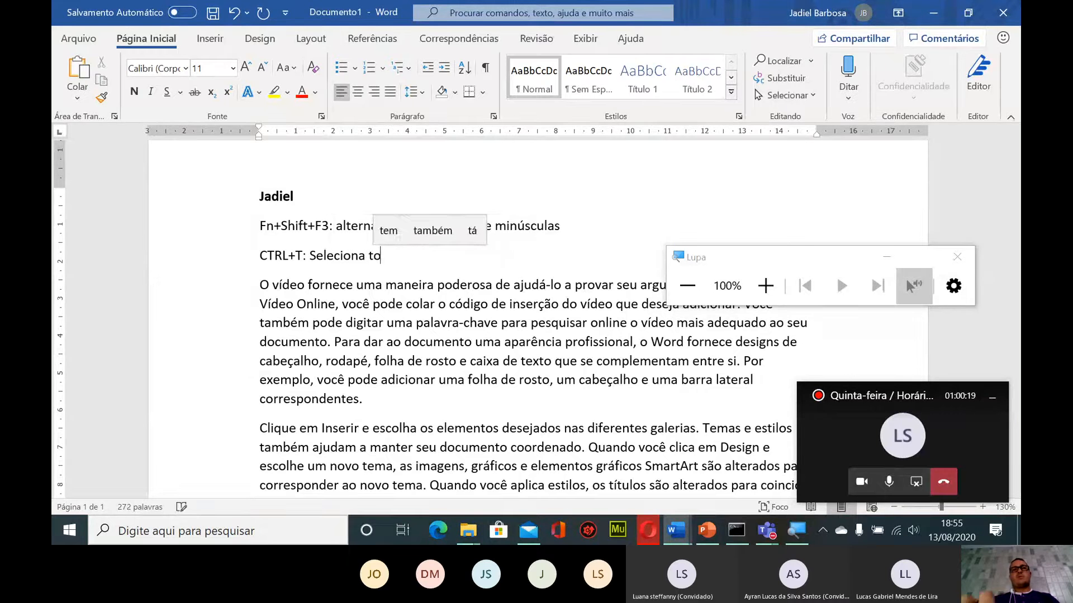
text(do o tes)
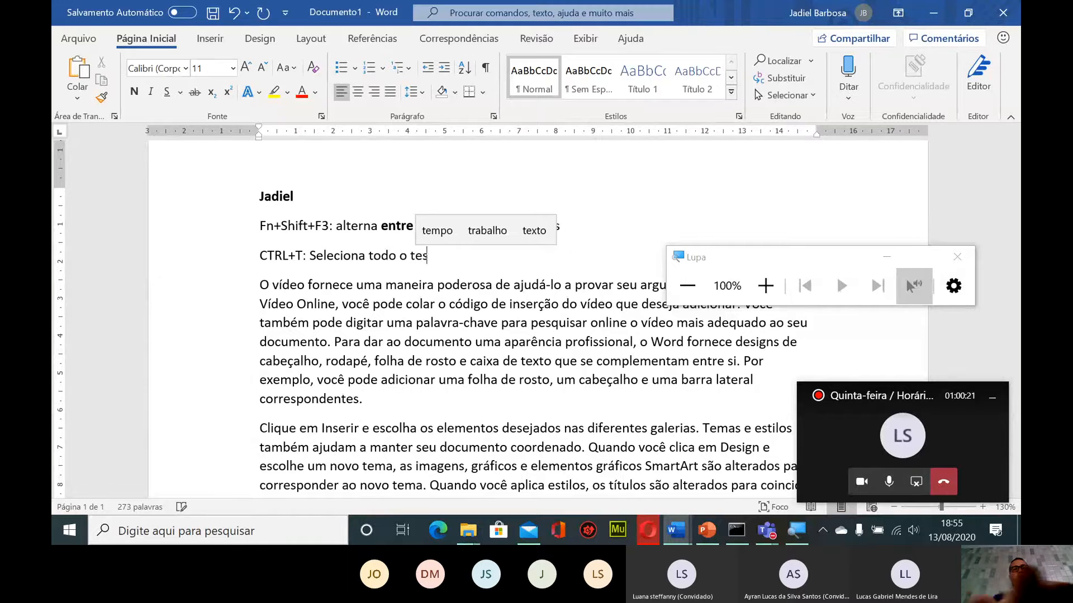
key(BackSpace)
text(xto)
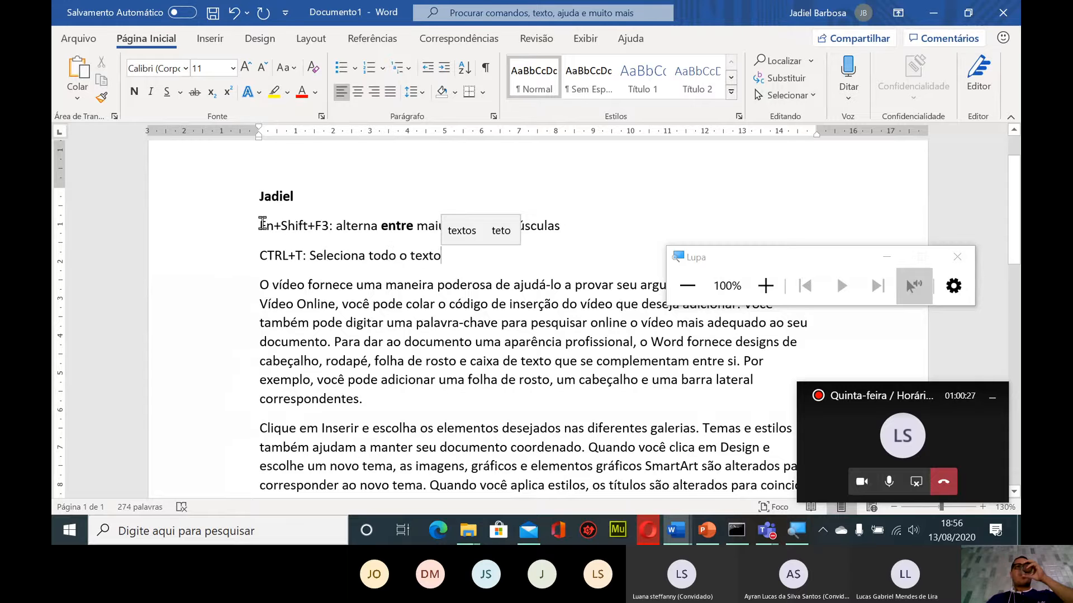
Make the Fn+Shift+F3 and CTRL+T: shortcut labels bold
drag(262, 223, 328, 224)
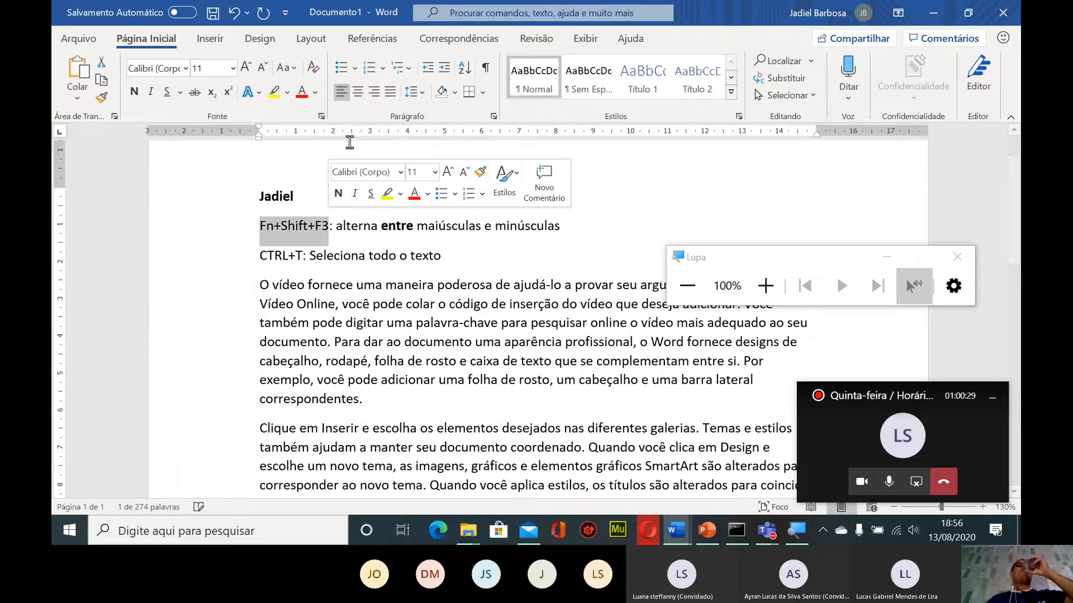
click(134, 92)
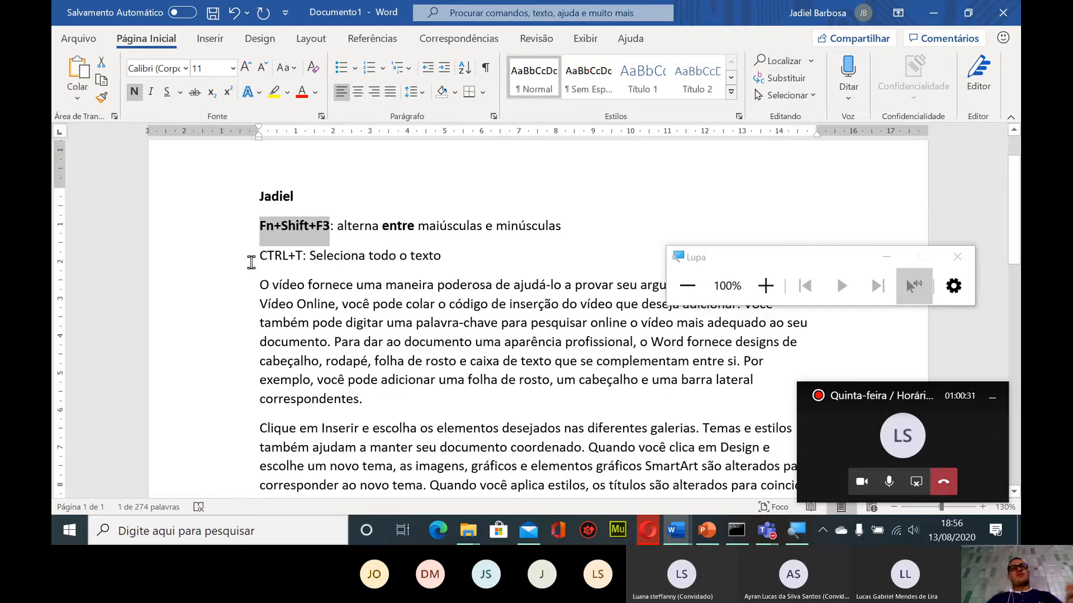
drag(260, 257, 309, 257)
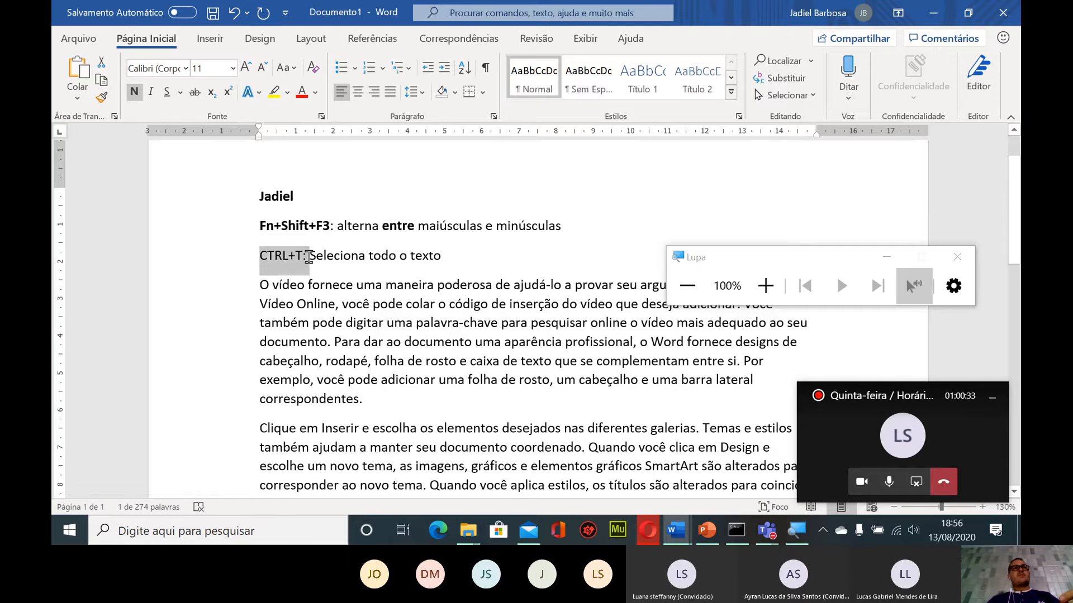
click(135, 91)
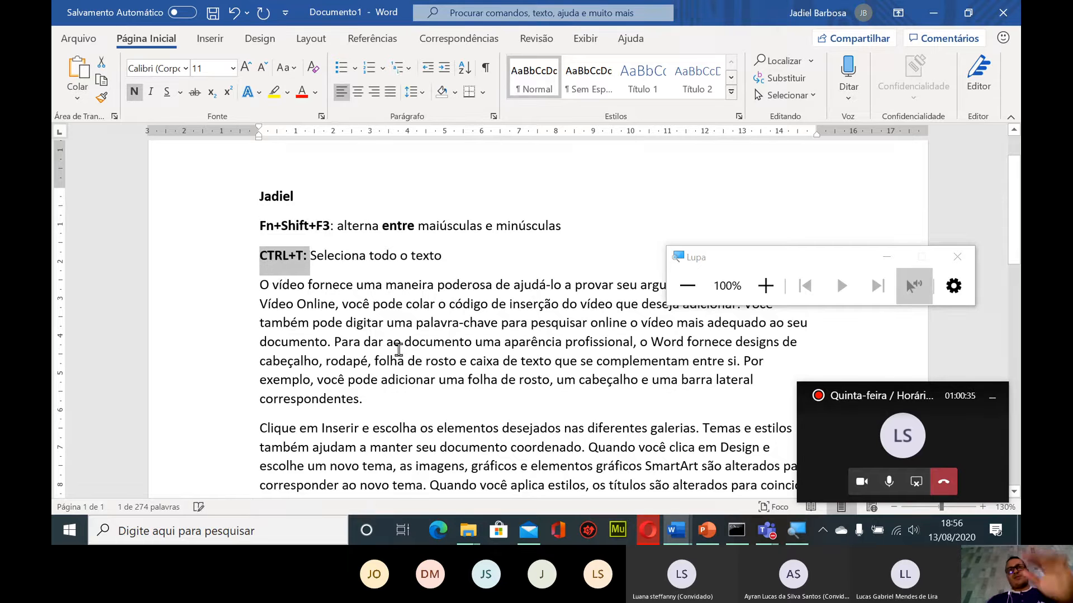
Bold the word 'fornece' in the first sample paragraph with Ctrl+N
click(452, 284)
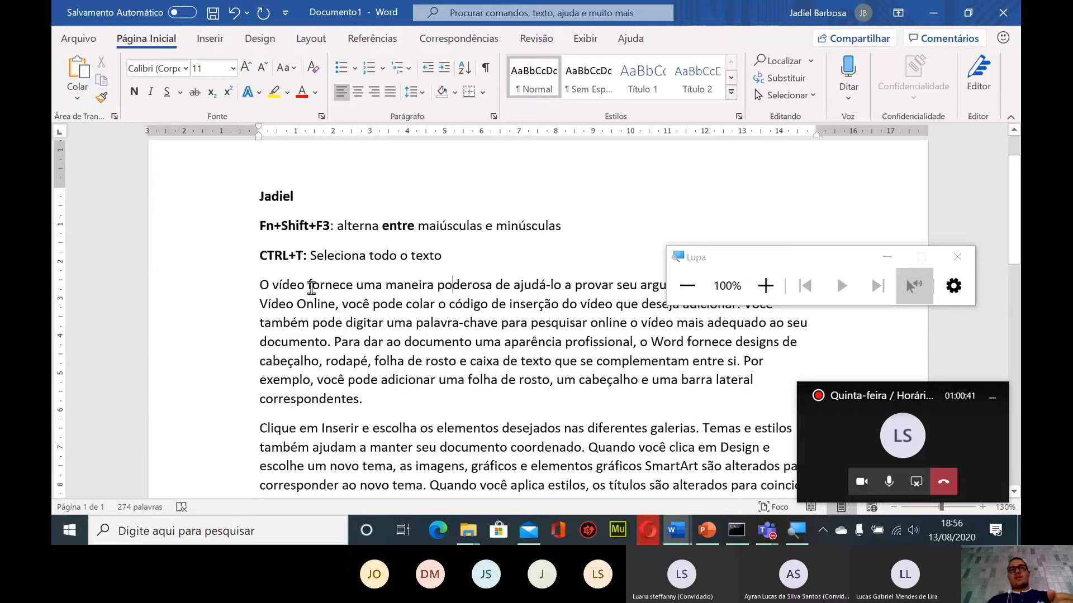
drag(308, 285, 349, 285)
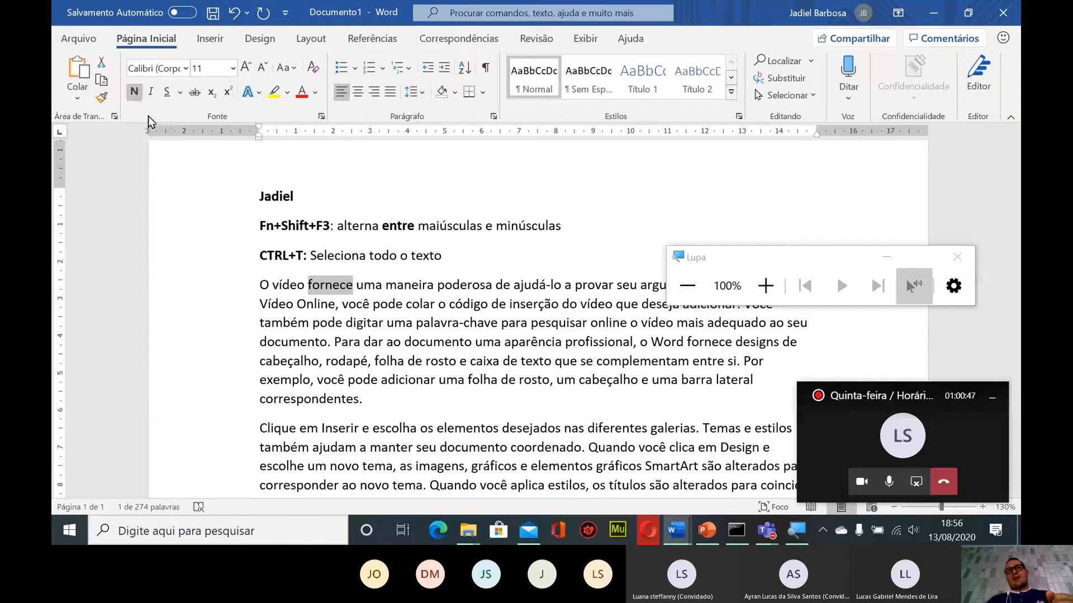
key(ctrl+n)
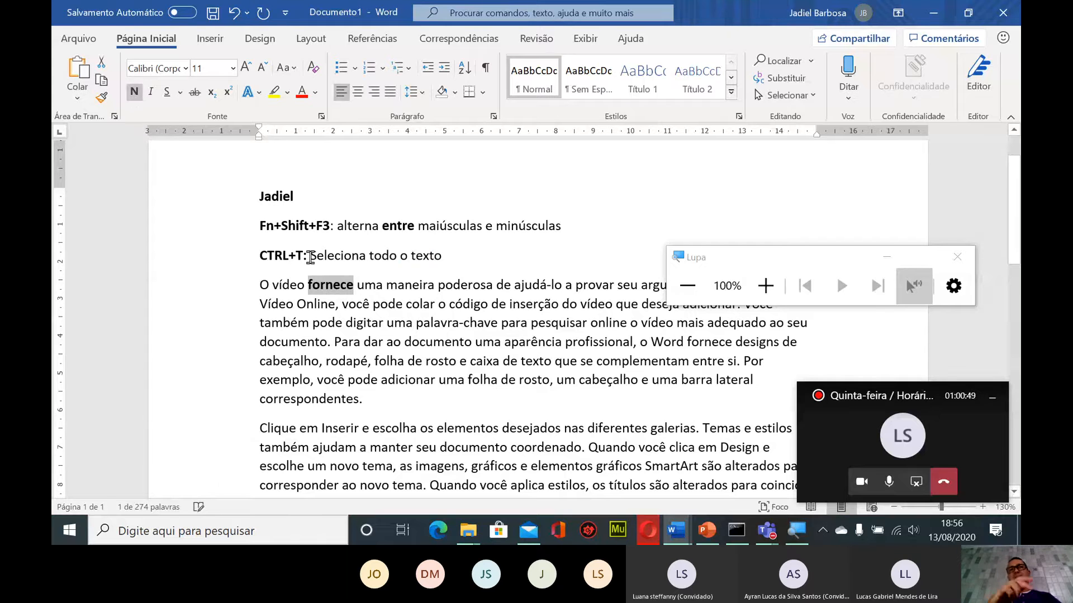
click(445, 257)
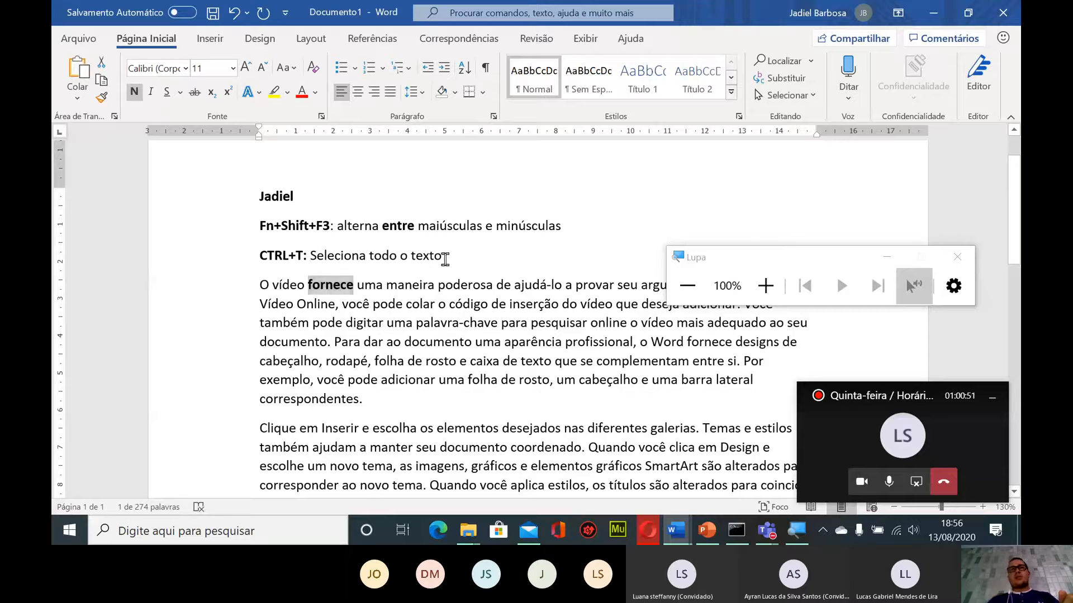
Add the lines 'CTRl+N: Negrito' and 'CRTL+I: Itálico', leaving an empty line below
key(Return)
text(C)
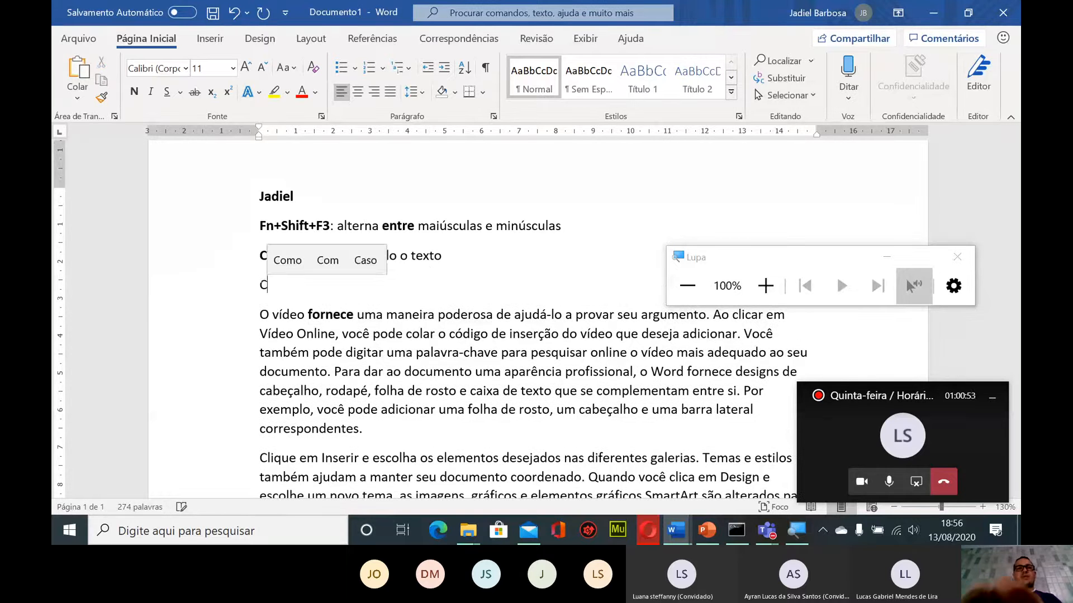
text(TRl+)
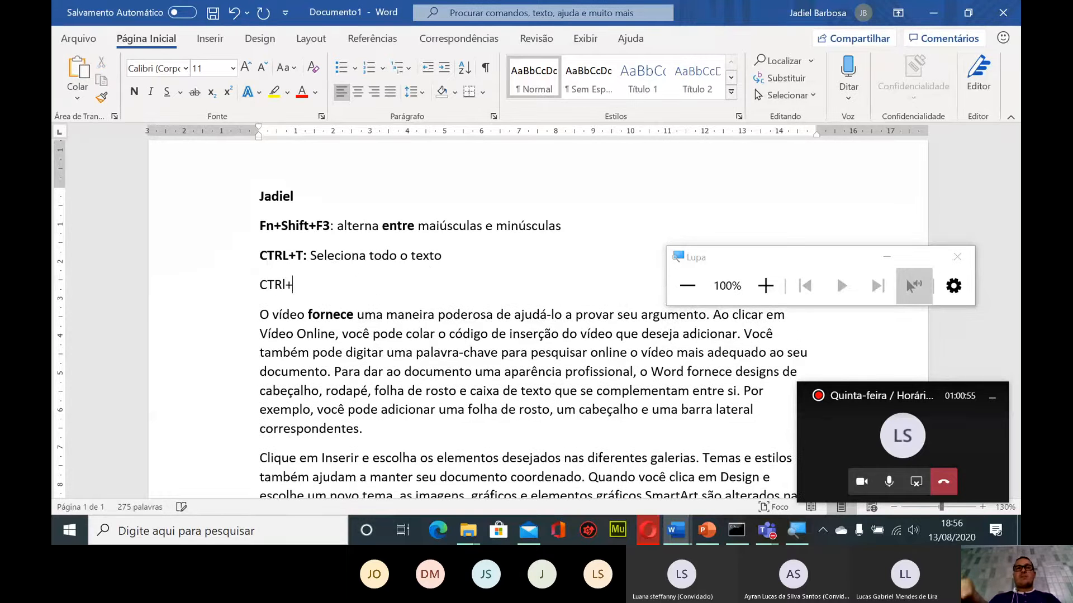
text(N)
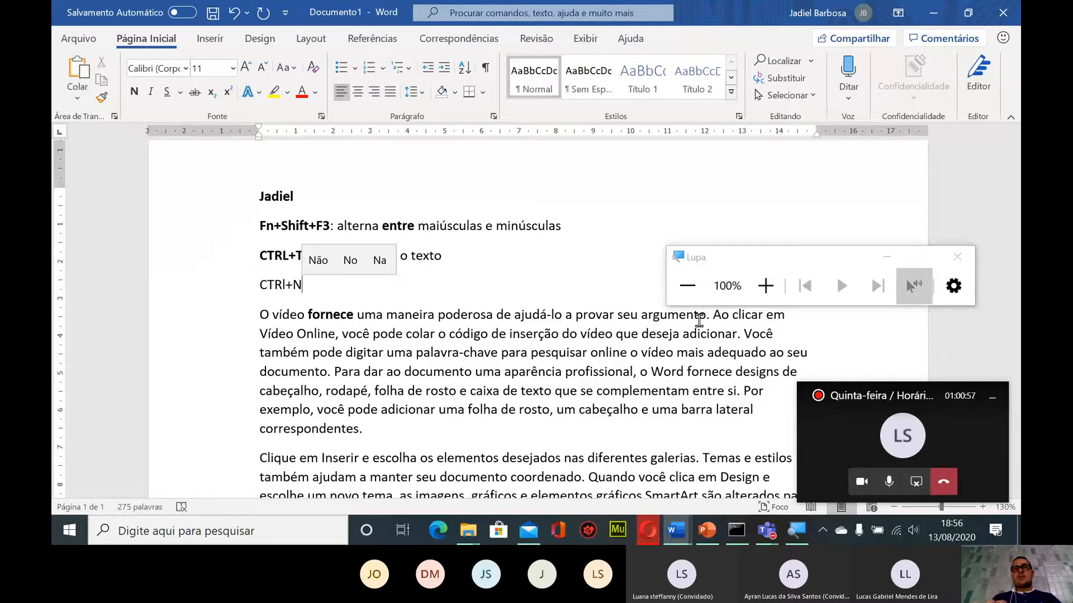
text( :)
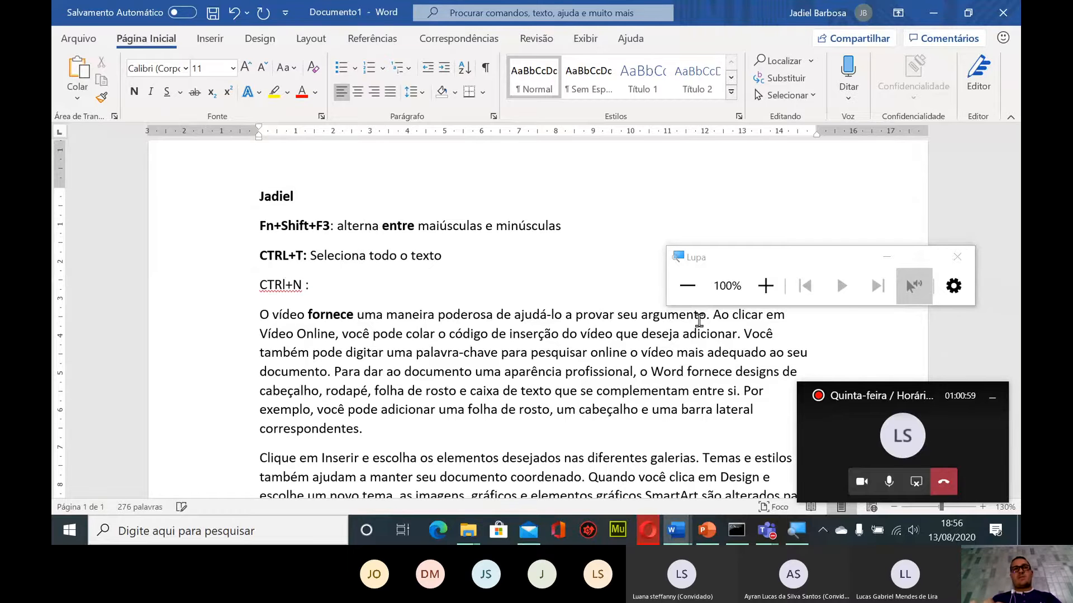
key(BackSpace)
key(BackSpace)
text(: )
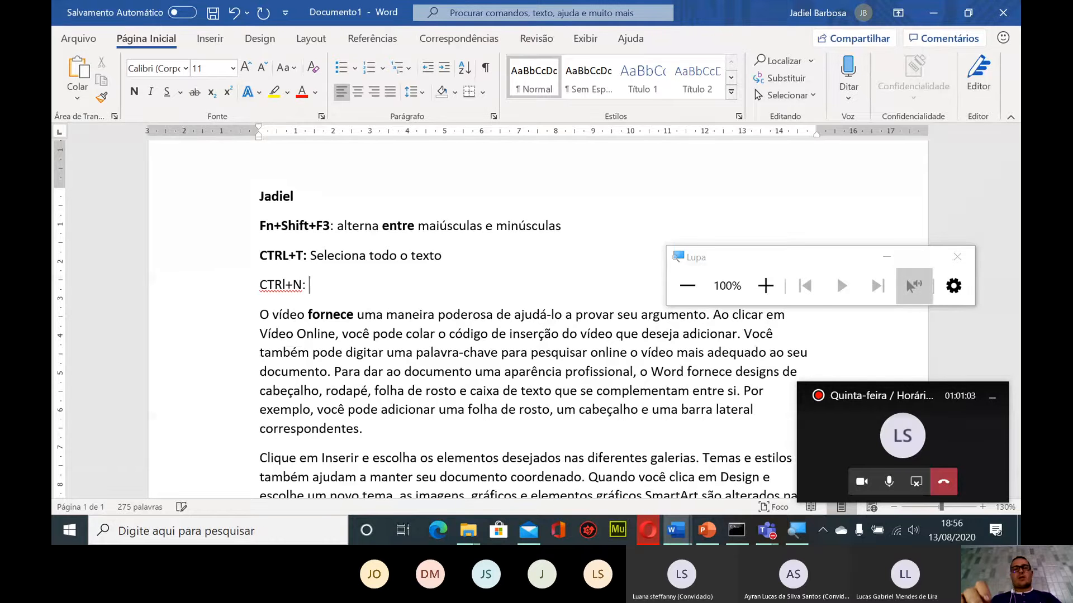
text(Negrito)
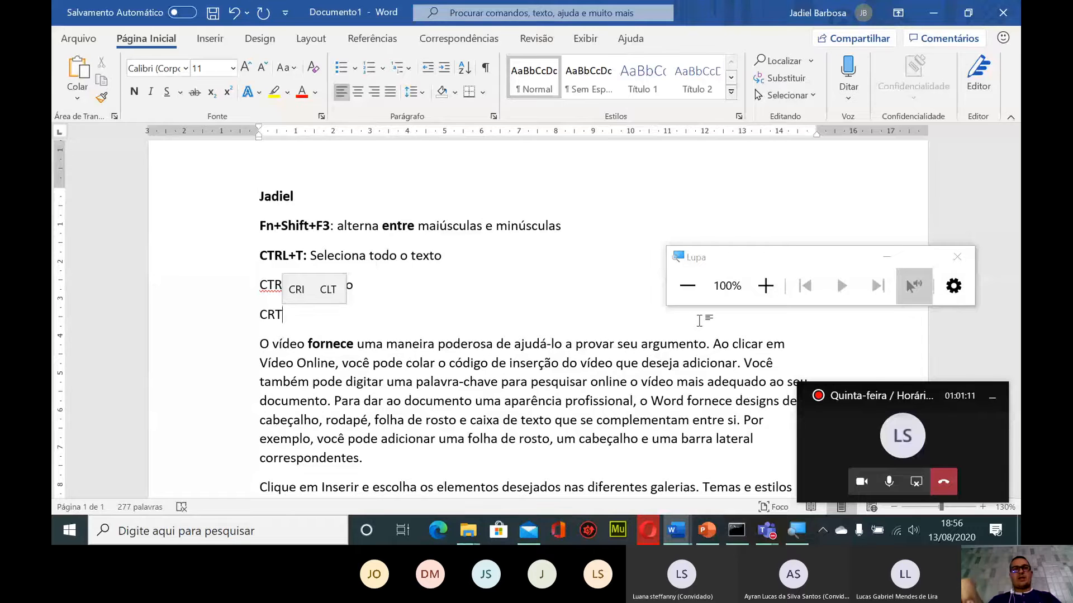
text(L)
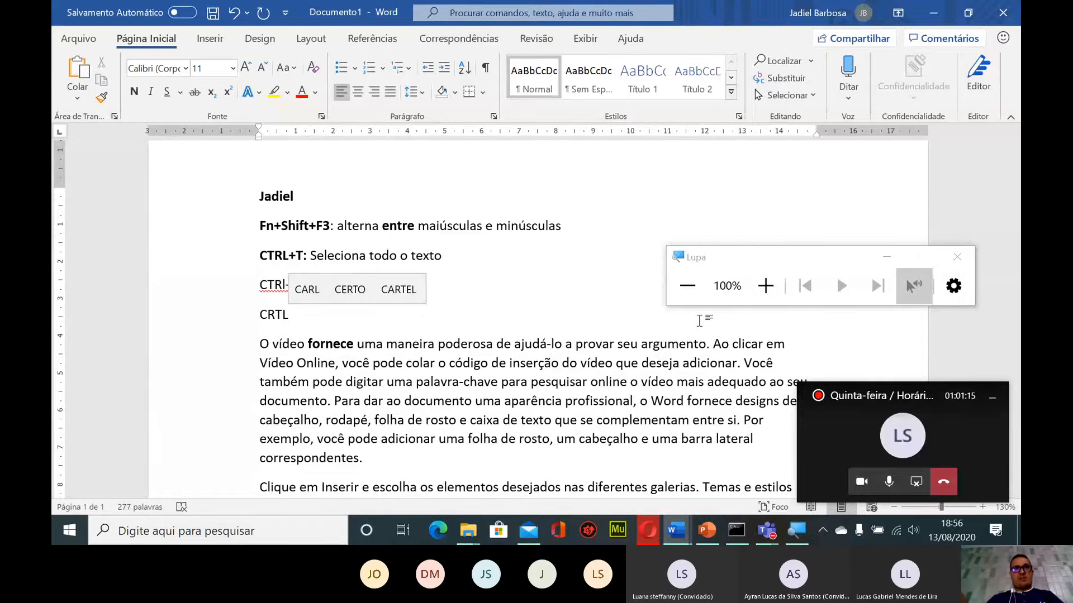
text(+)
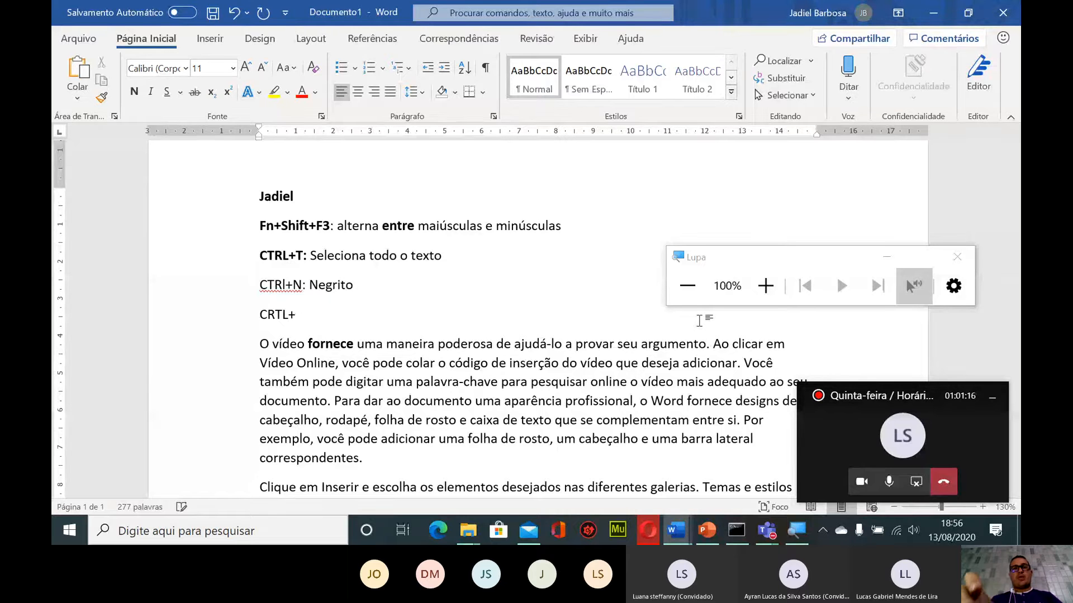
text(I)
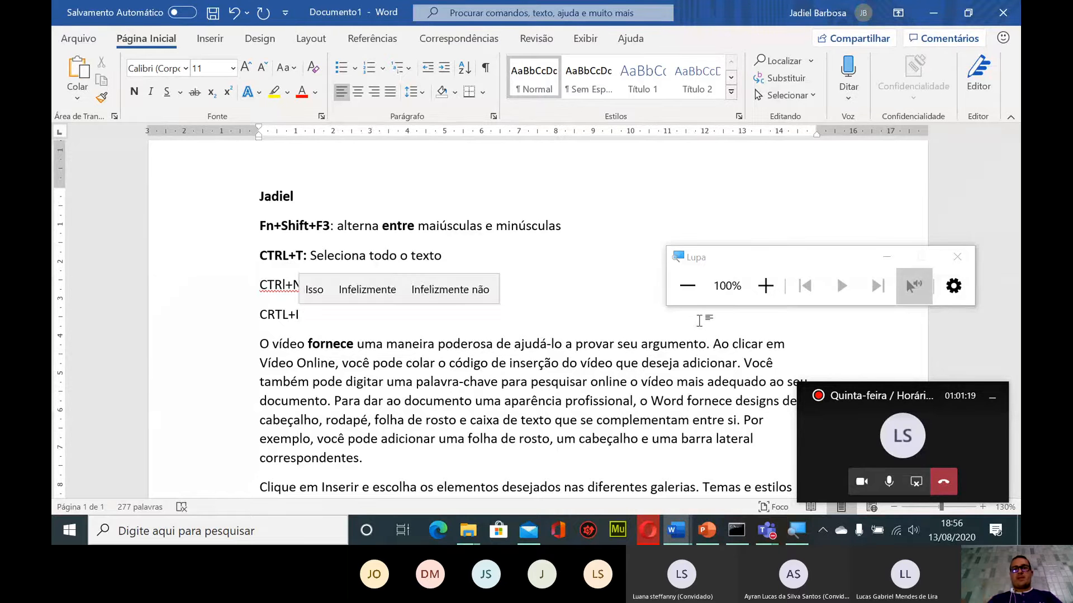
text(:)
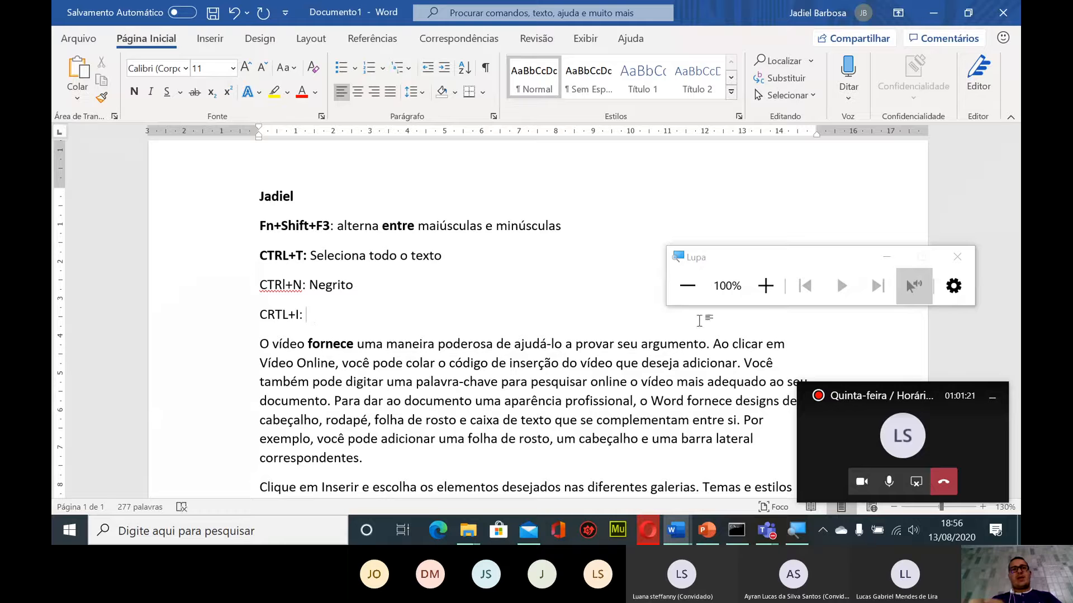
text( Itálico)
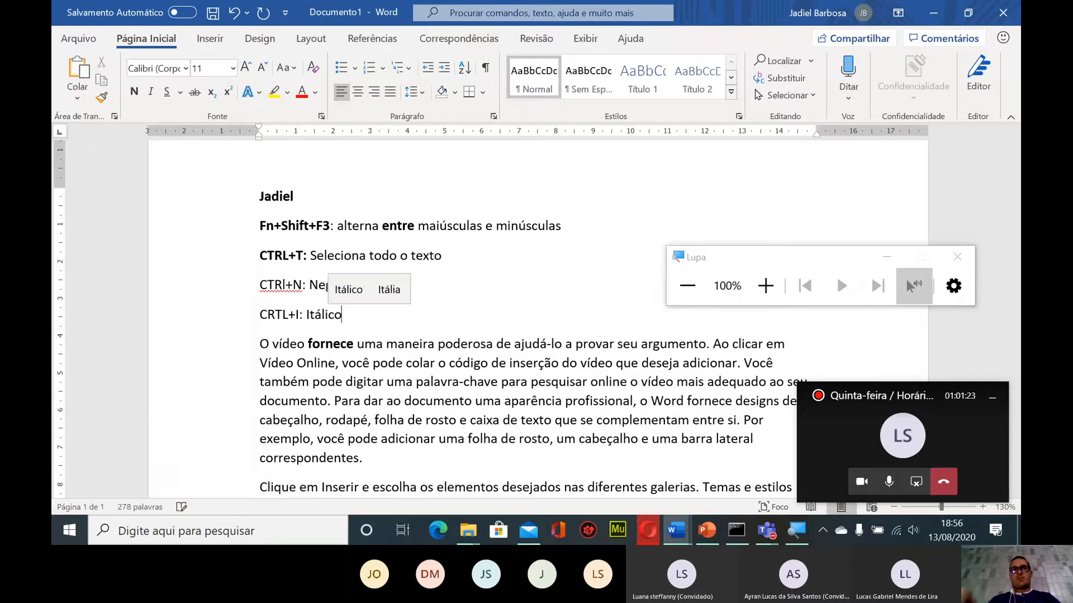
key(Return)
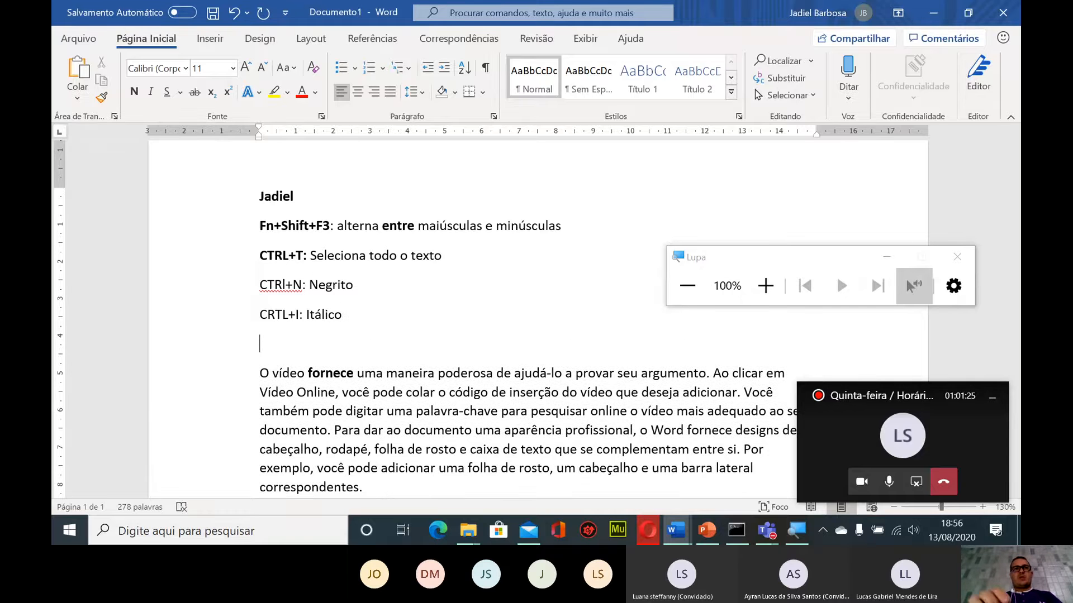
Add 'CTRL+S: Sublinhado' as the last shortcut line, then select the CTRl+N label
text(CT)
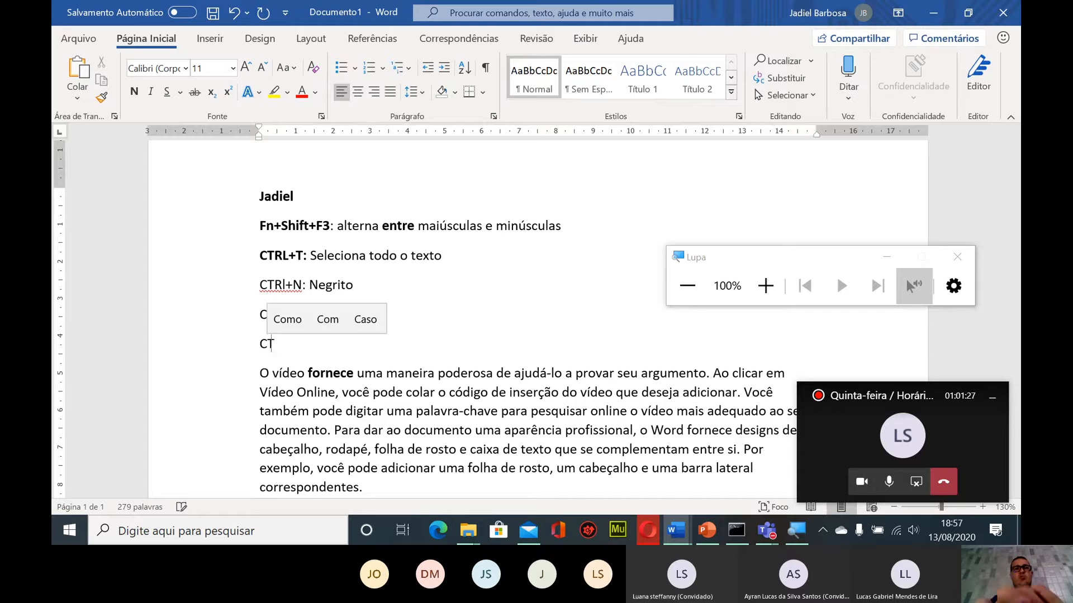
text(RL)
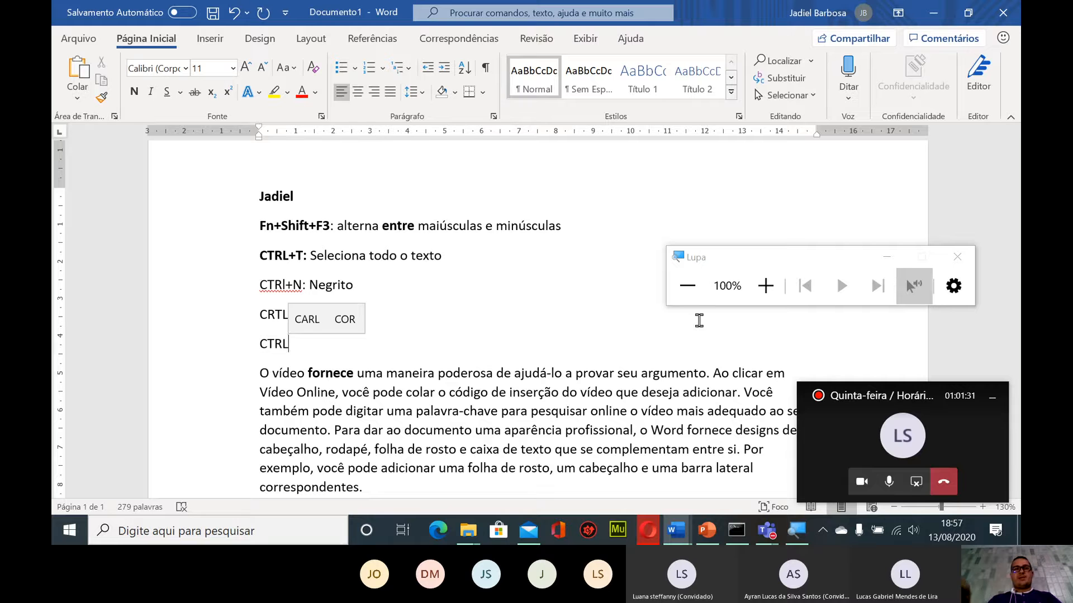
text(+S)
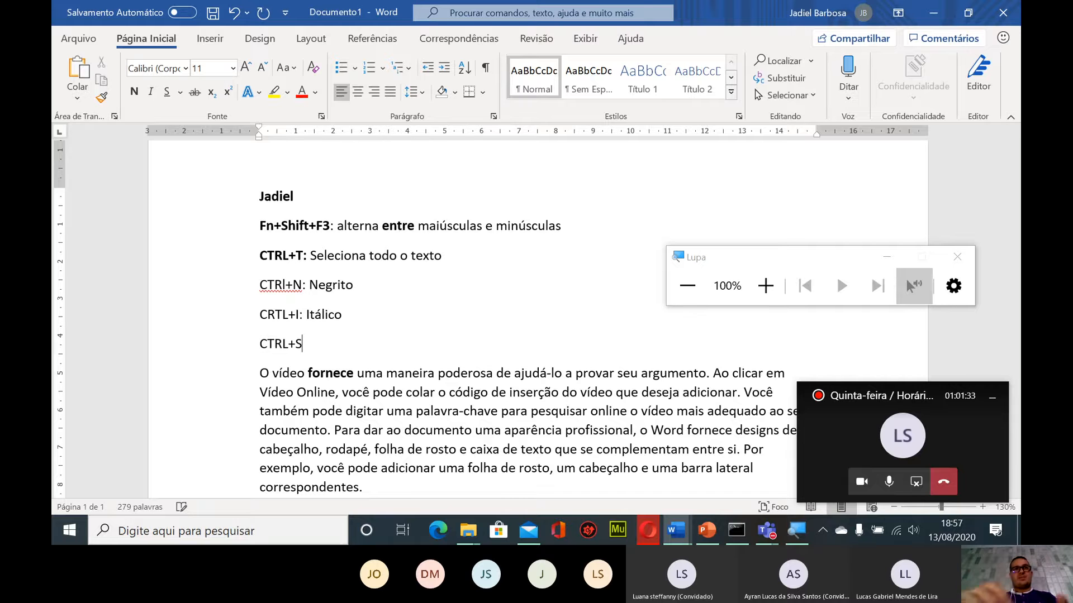
text(:)
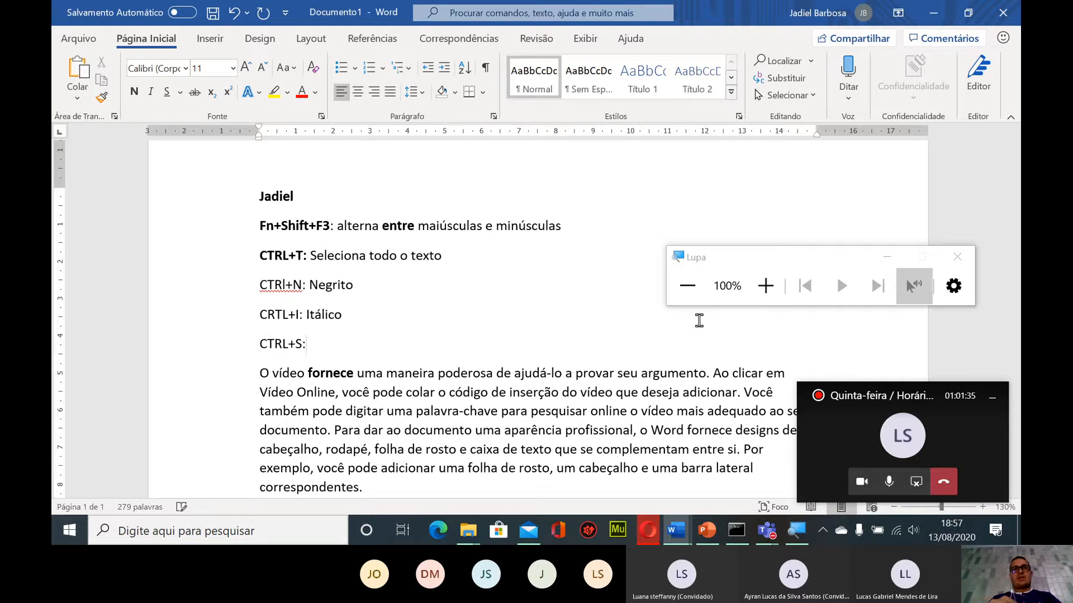
text( Sub)
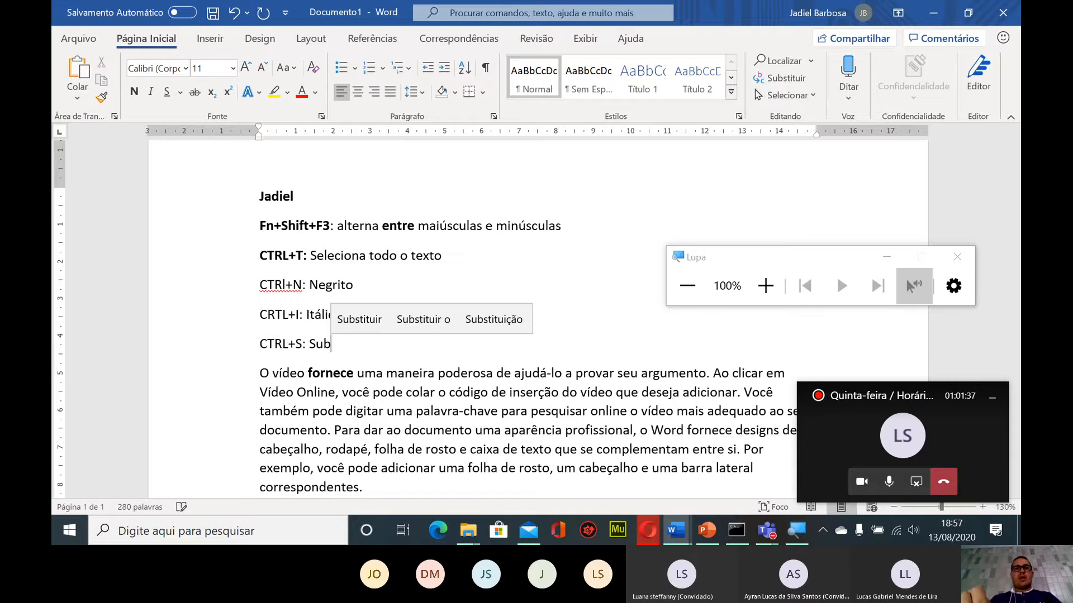
text(linhado)
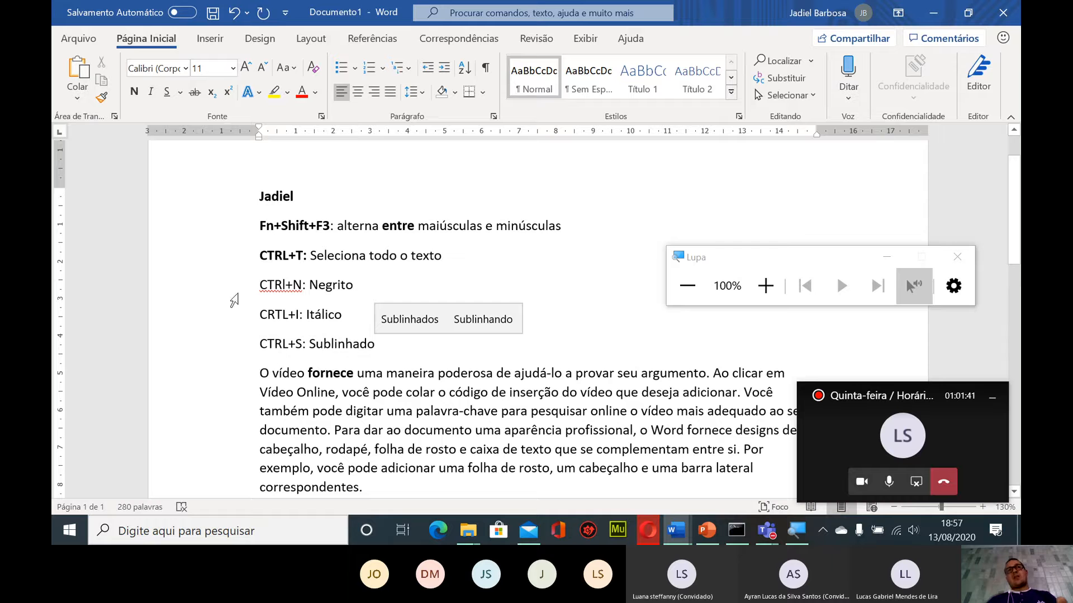
drag(258, 285, 304, 286)
Make the CTRl+N: label bold and the CRTL+I: label italic
key(ctrl+n)
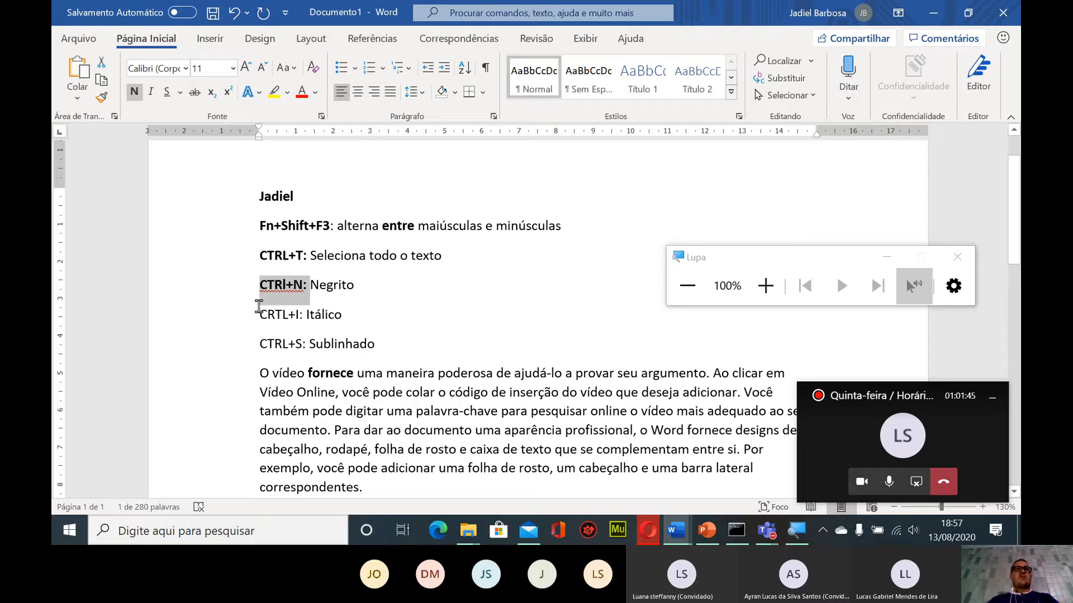
click(255, 313)
drag(267, 316, 307, 314)
key(ctrl+n)
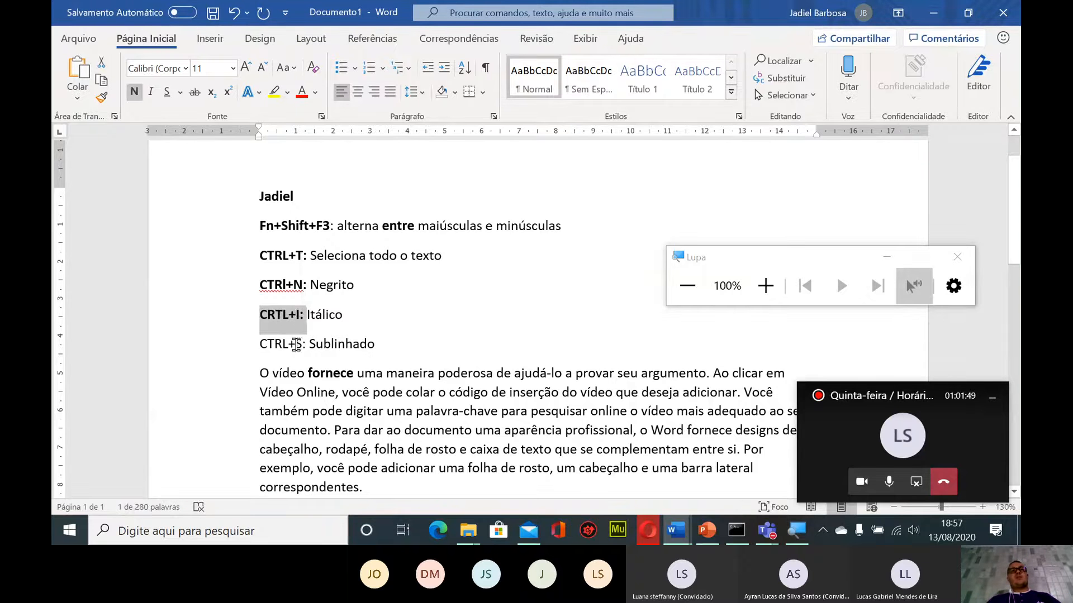
click(296, 343)
drag(258, 342, 299, 340)
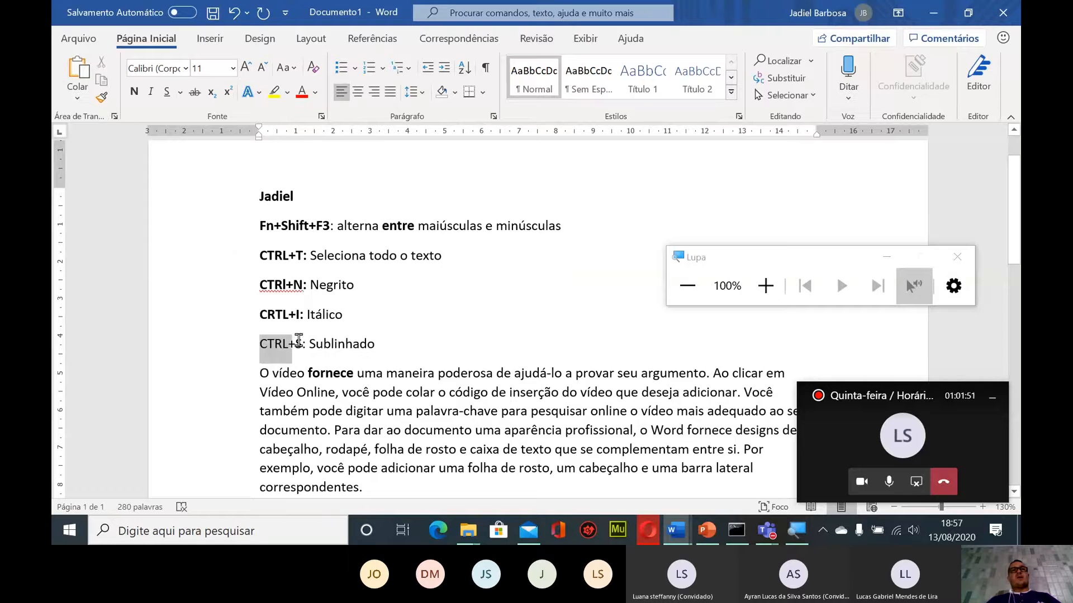
click(257, 315)
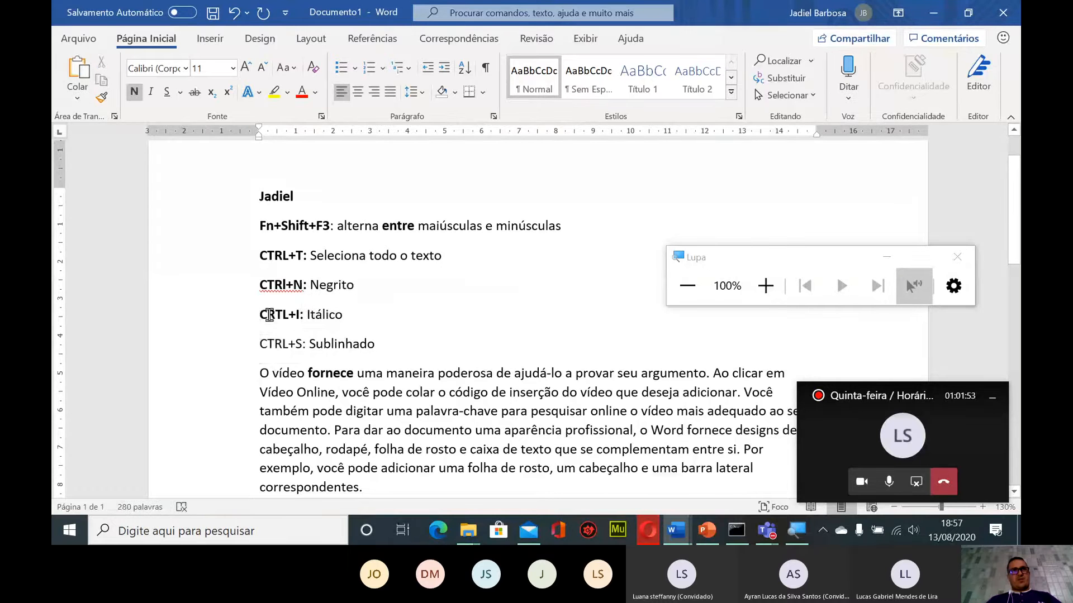
drag(268, 314, 299, 315)
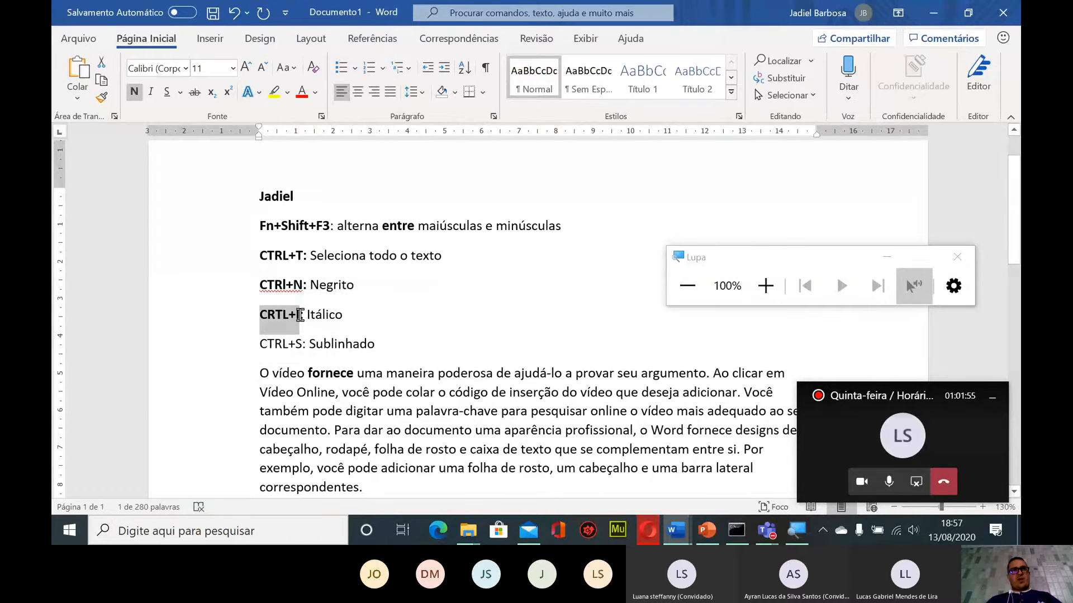
key(ctrl+n)
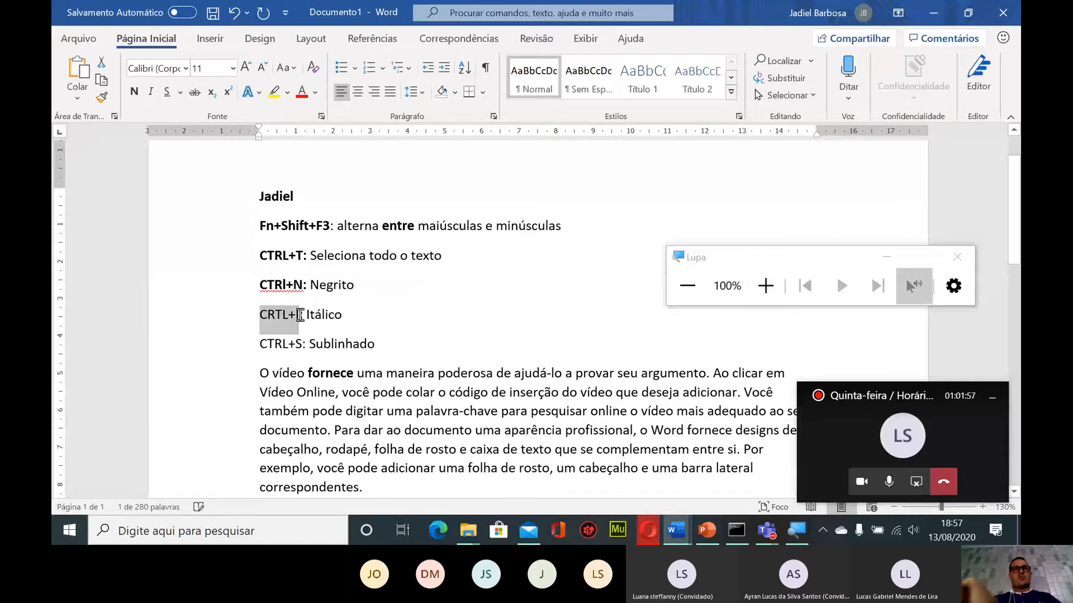
key(ctrl+i)
Underline the CTRL+S: label with Ctrl+S and reselect it
drag(260, 344, 303, 353)
key(ctrl+s)
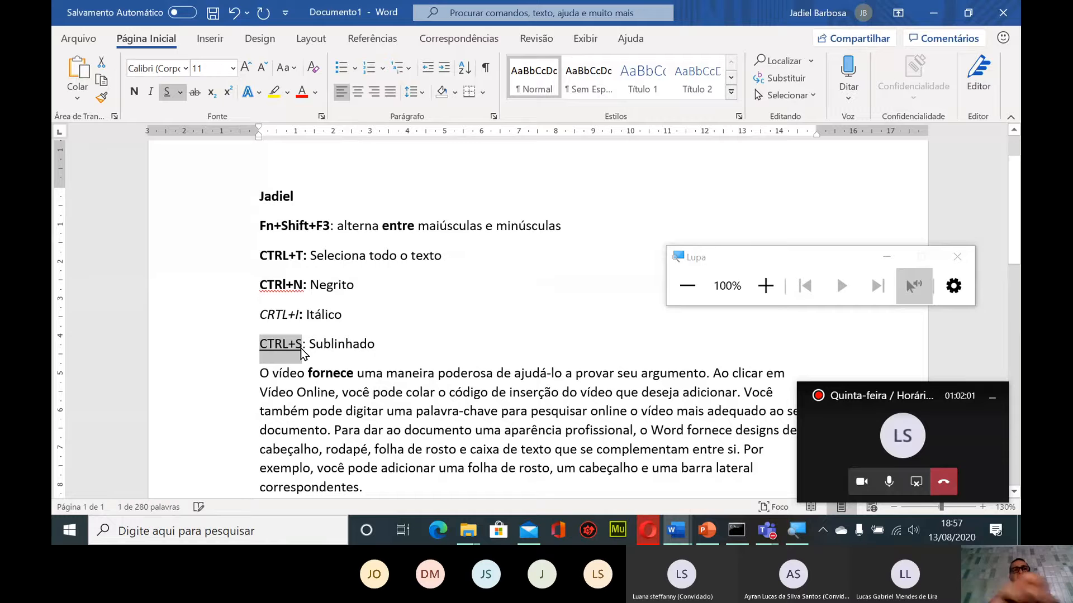
click(330, 319)
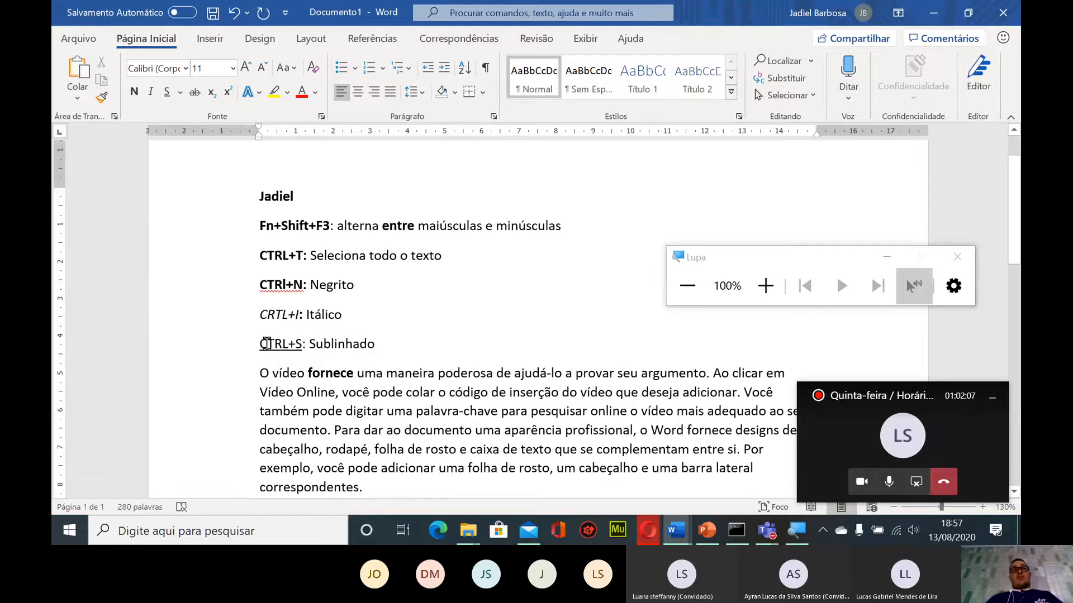
click(260, 344)
drag(278, 347, 301, 346)
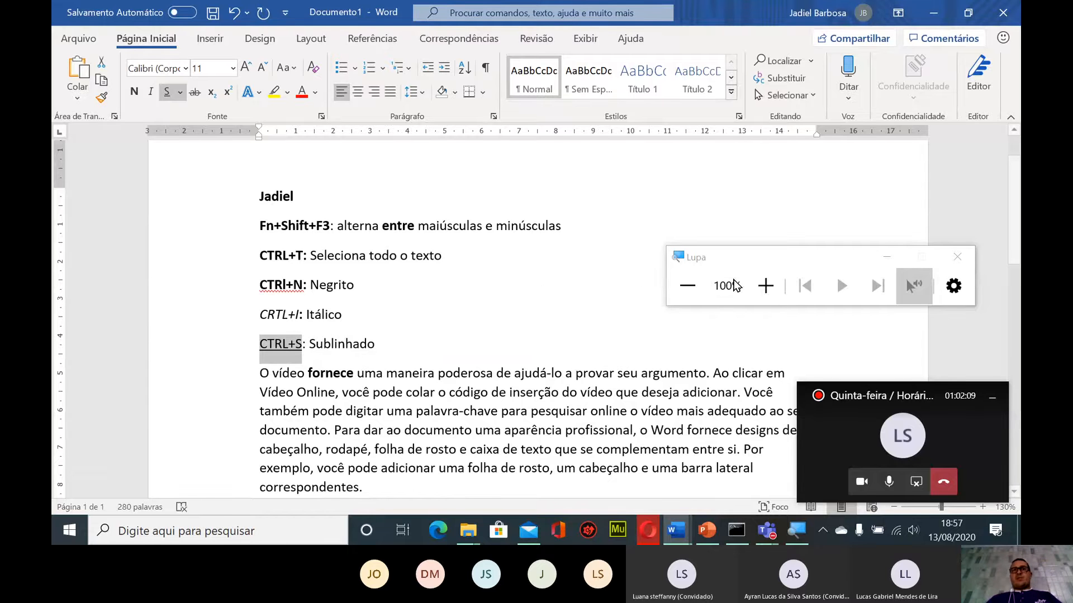
click(766, 285)
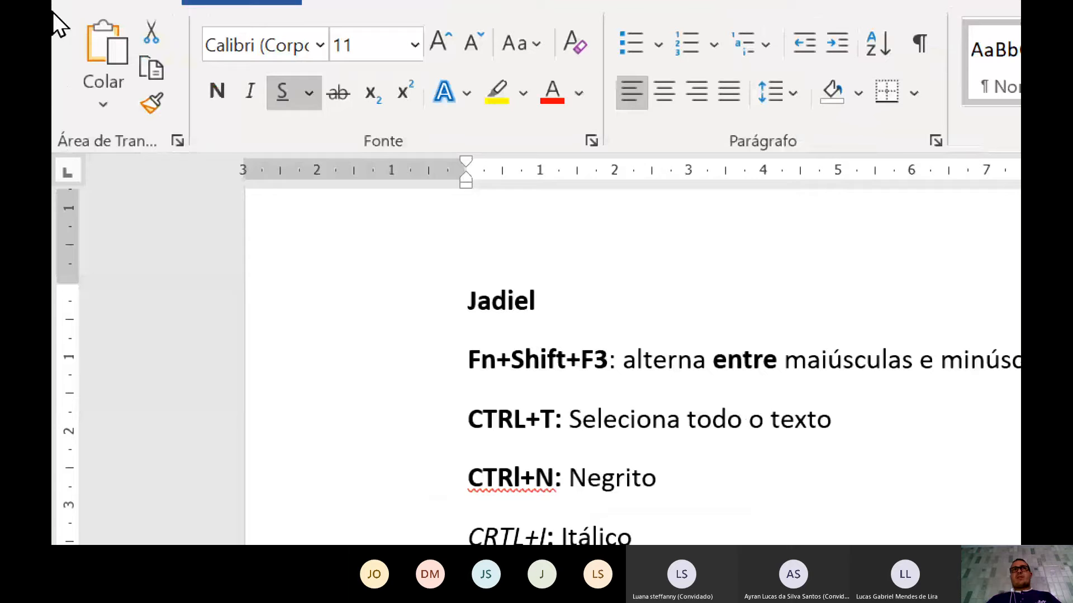
Give the CTRL+S label a wavy underline coloured red
click(308, 93)
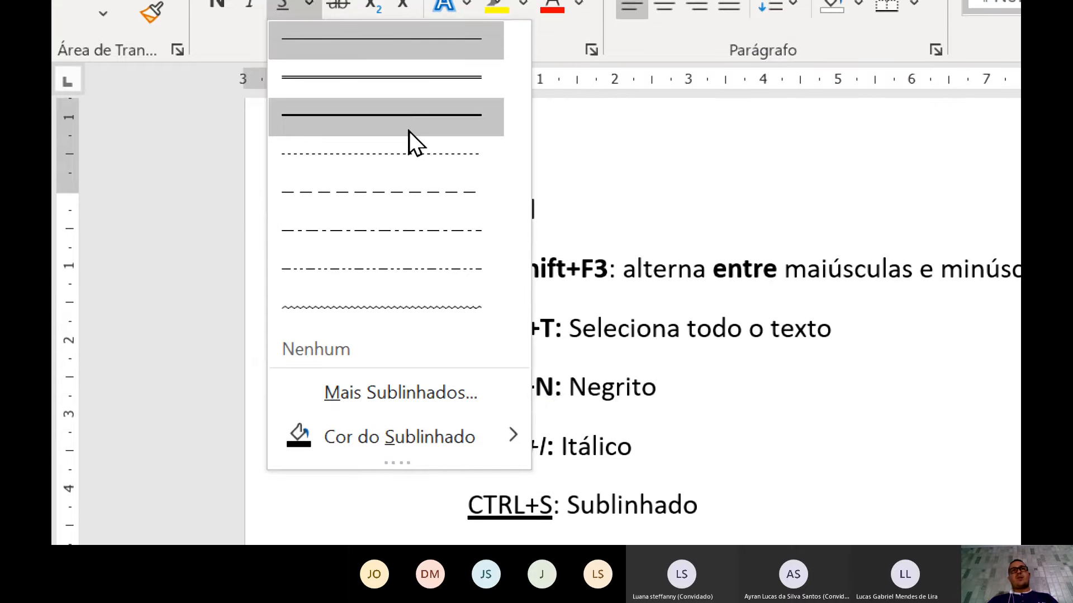
click(359, 311)
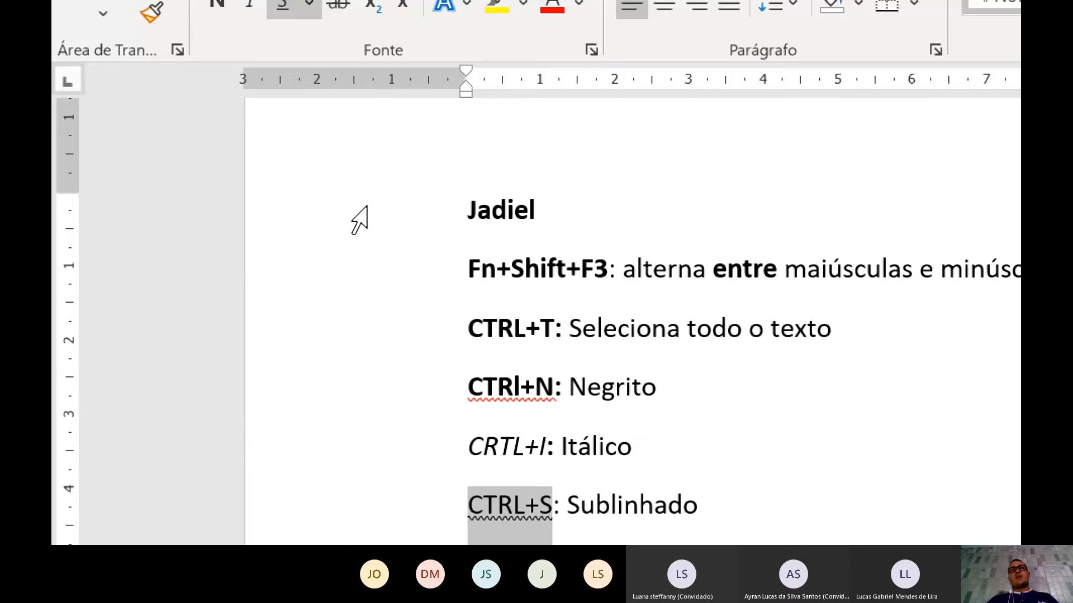
click(308, 2)
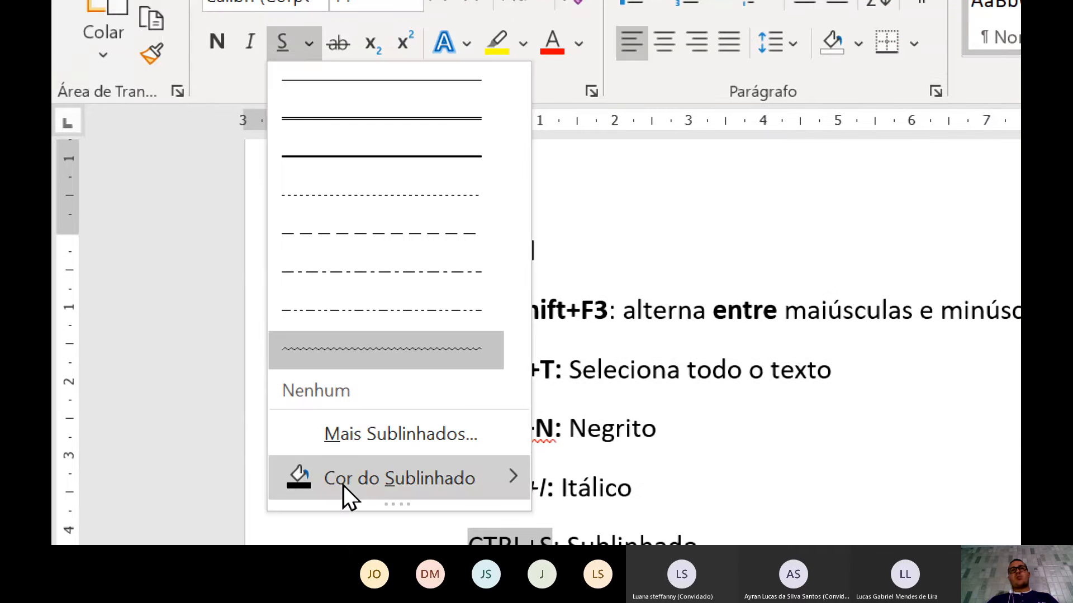
mouse_move(343, 485)
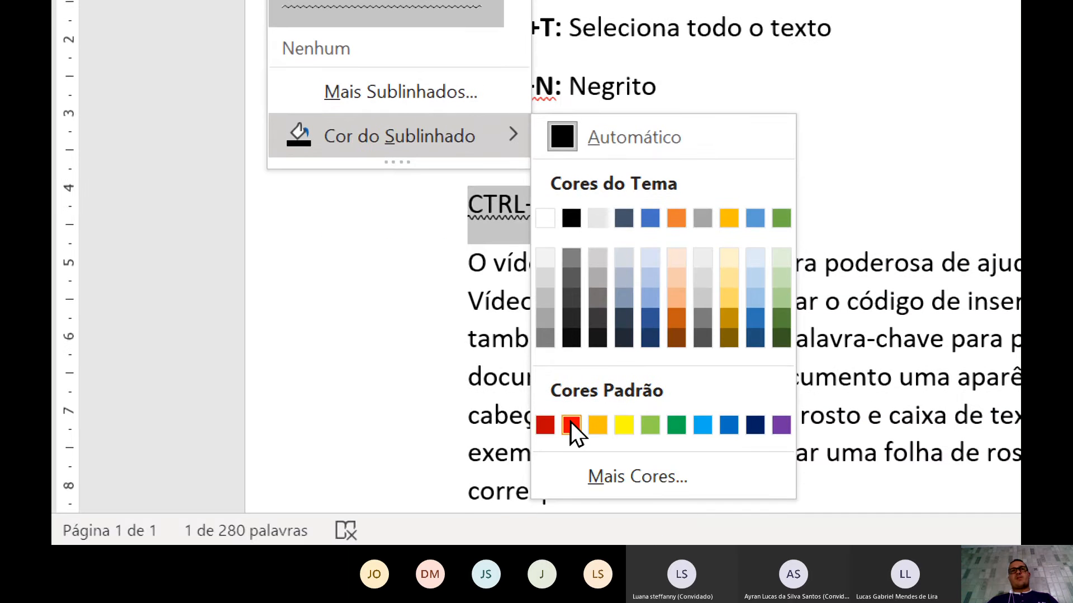
click(571, 421)
click(632, 154)
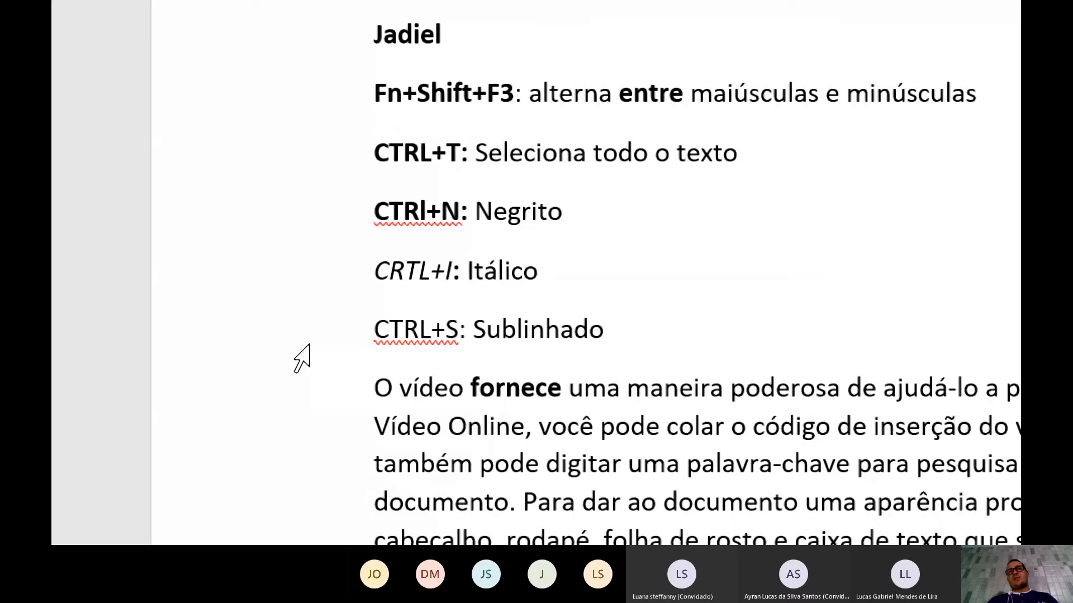
Reselect CTRL in the CTRL+S line and change its underline colour to light gold
click(433, 334)
drag(467, 156, 544, 152)
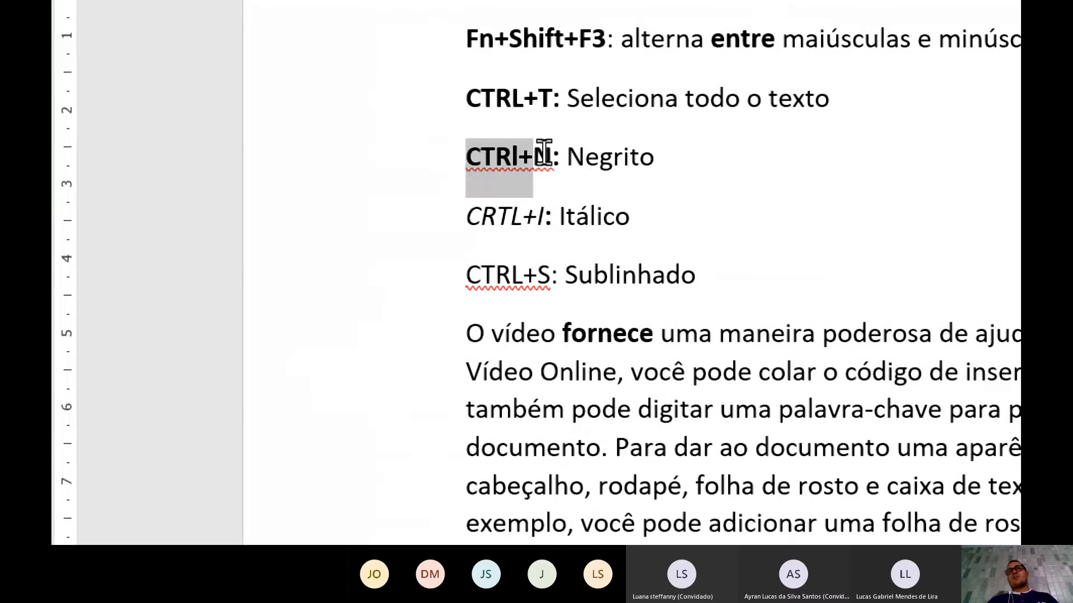
click(517, 280)
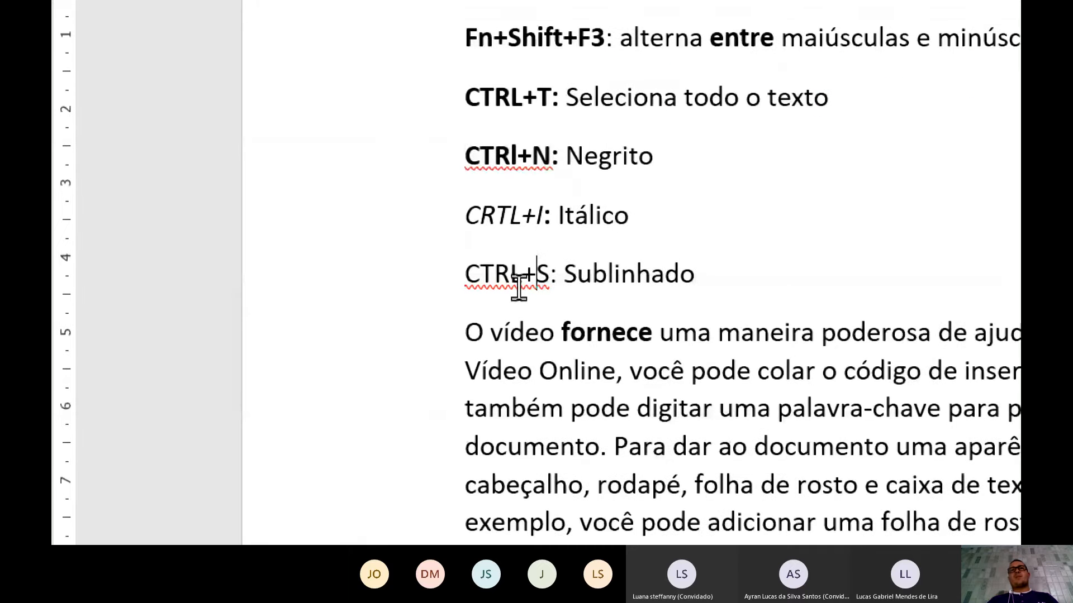
click(496, 267)
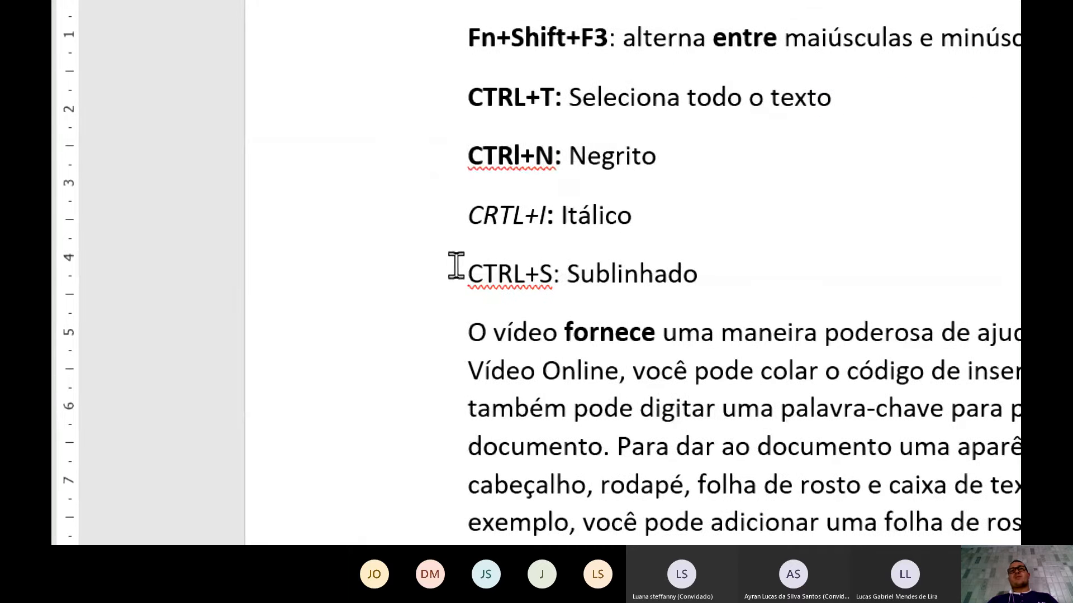
drag(470, 271, 564, 271)
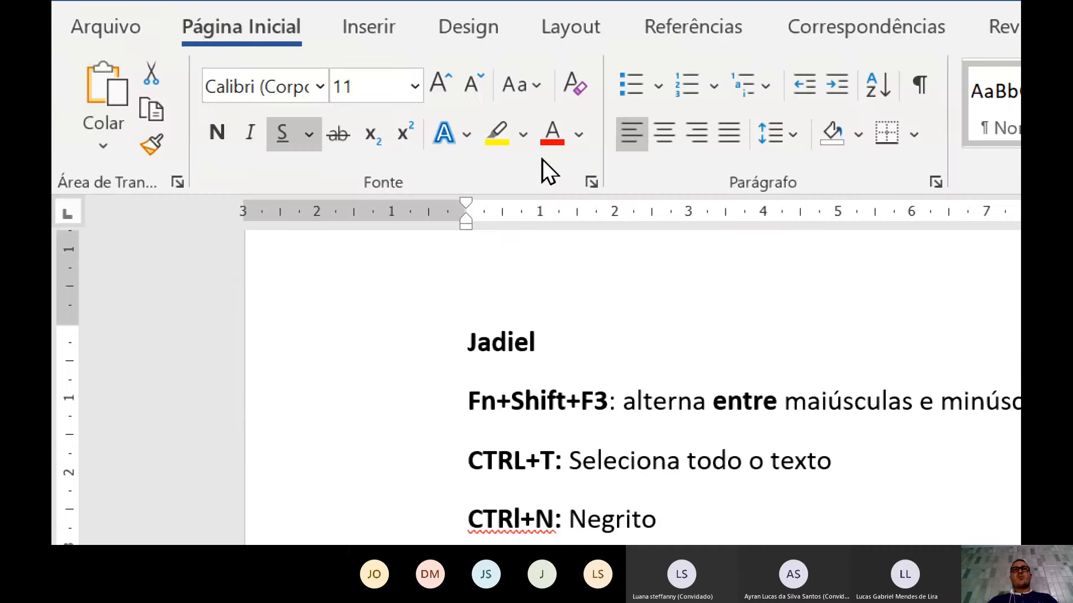
click(309, 134)
mouse_move(437, 367)
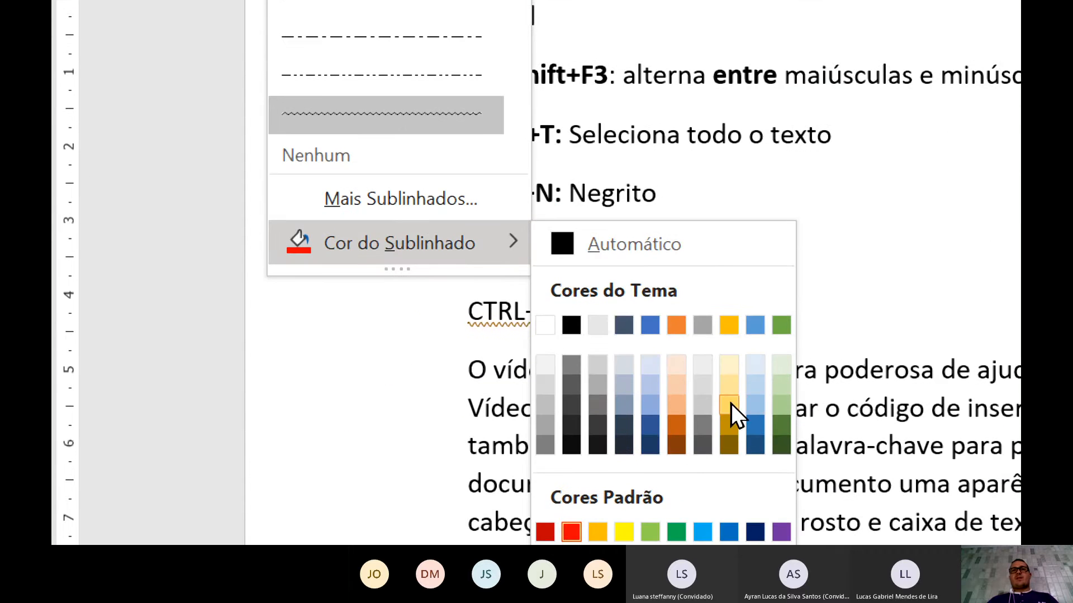
click(726, 408)
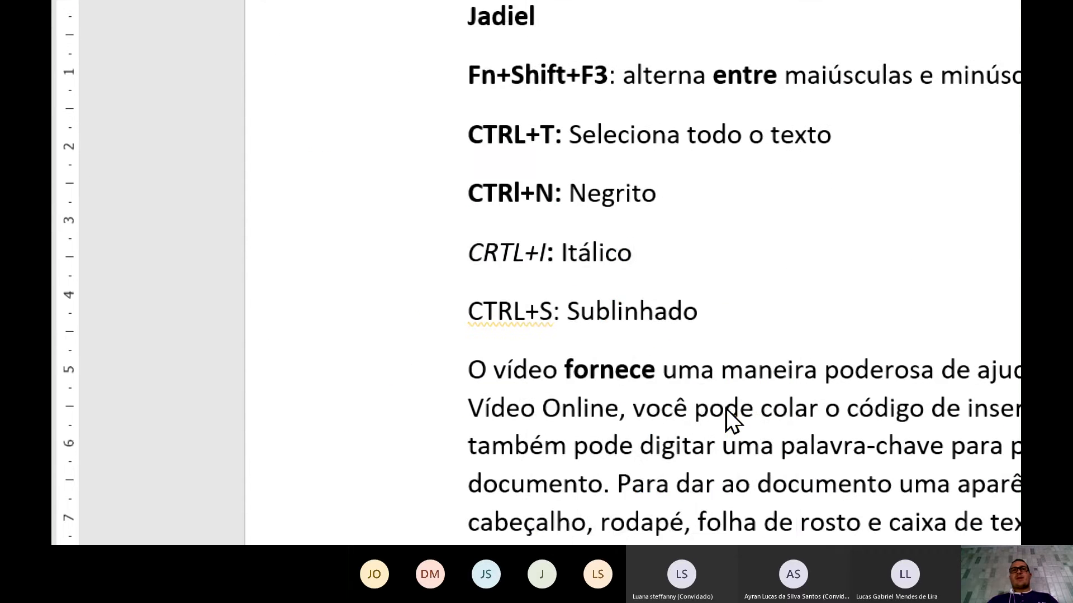
click(614, 229)
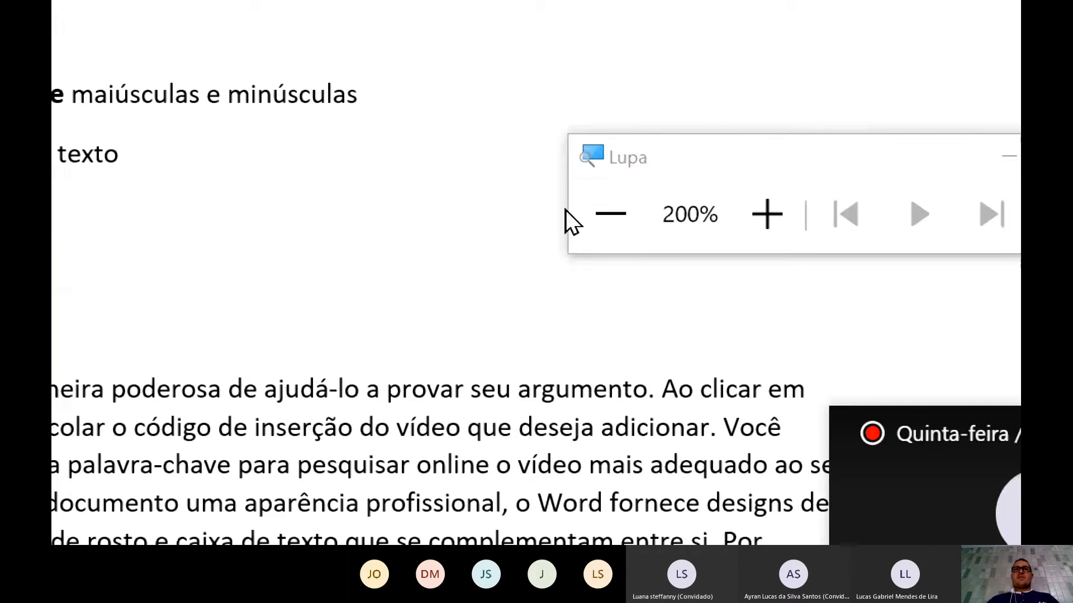
Reset Magnifier to 100%, place the caret after 'CTRL+S: Sublinhado', then magnify again
click(594, 215)
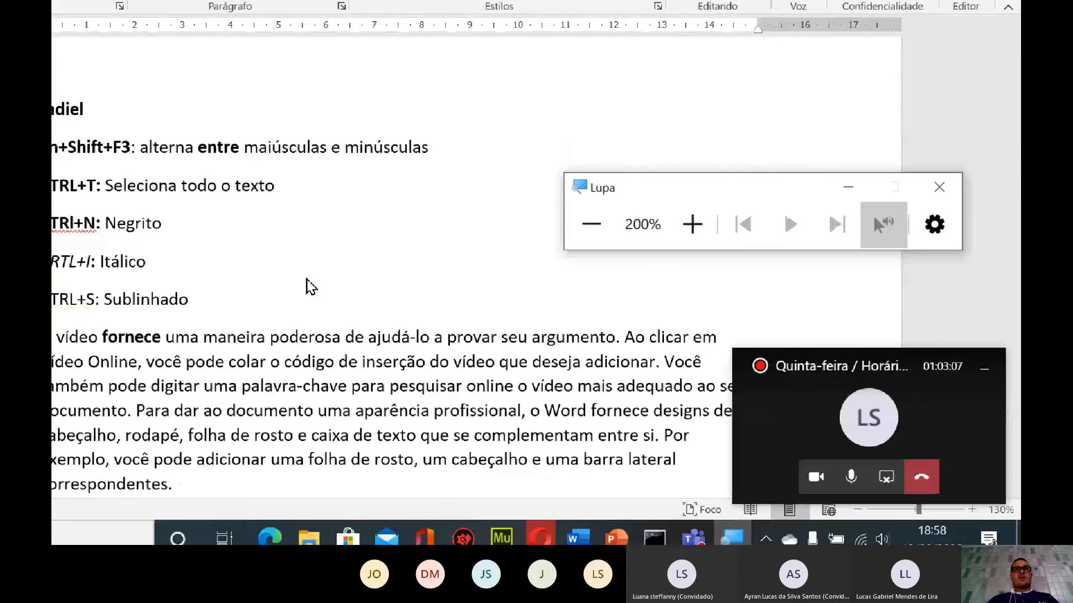
key(super+minus)
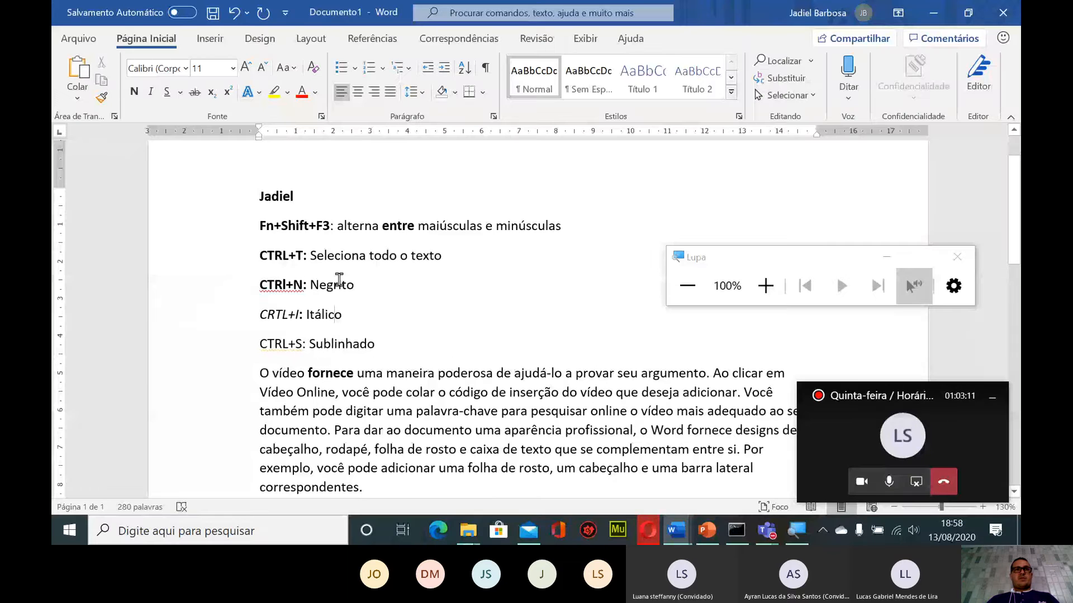
click(402, 342)
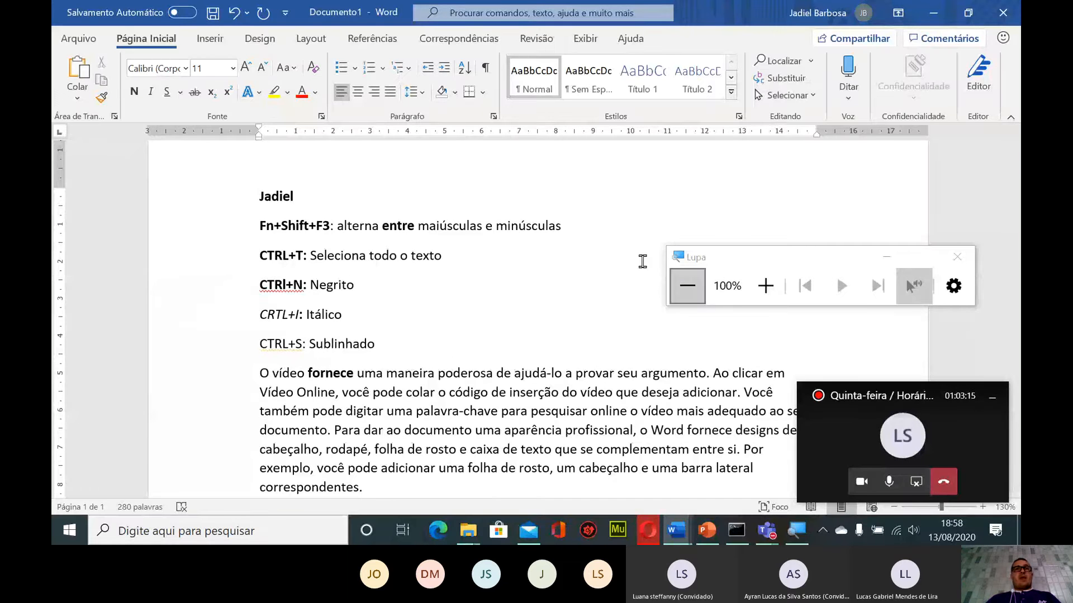
click(773, 294)
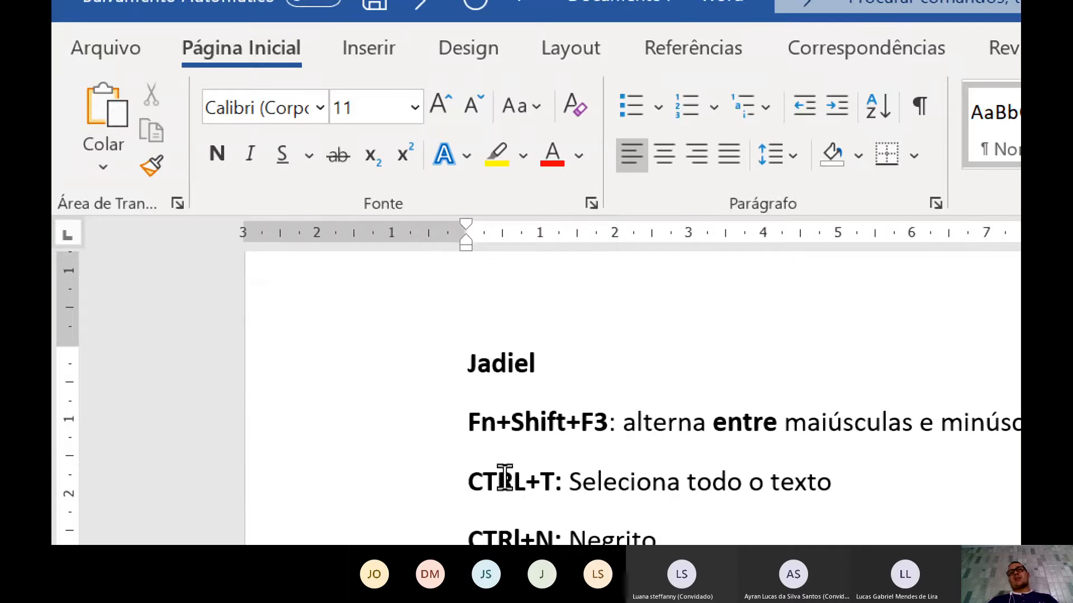
Strike through the name on the top line, undoing the red font colour to keep it black
drag(484, 352, 546, 350)
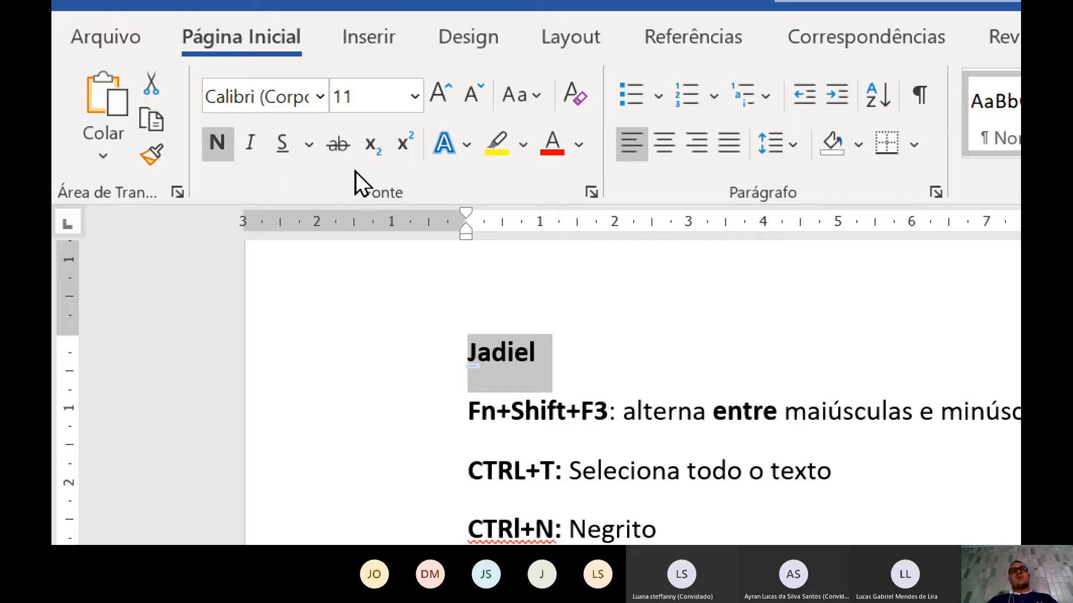
click(336, 145)
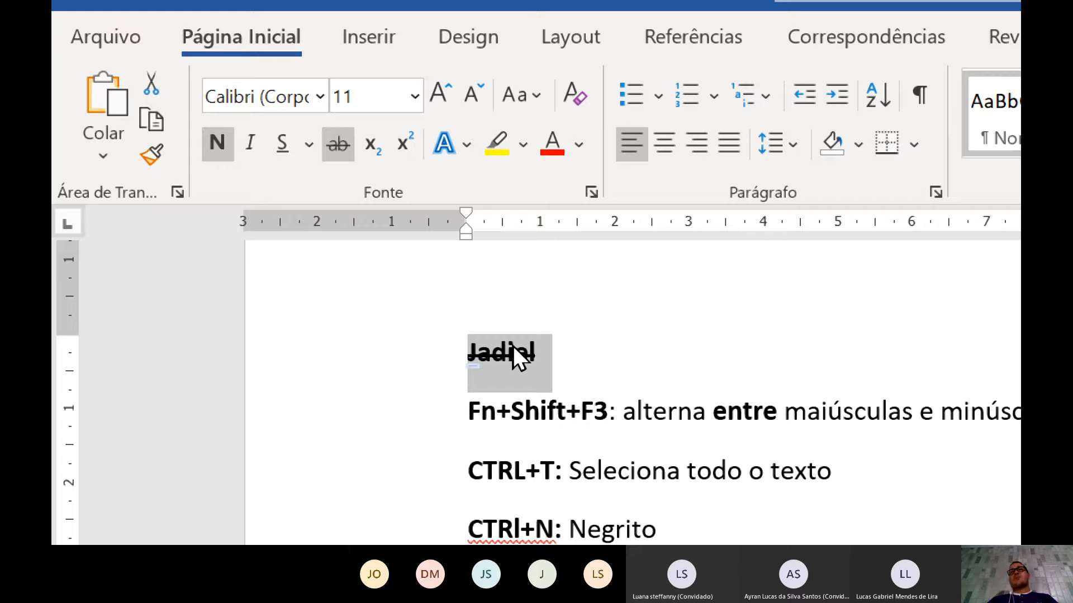
click(552, 143)
key(ctrl+z)
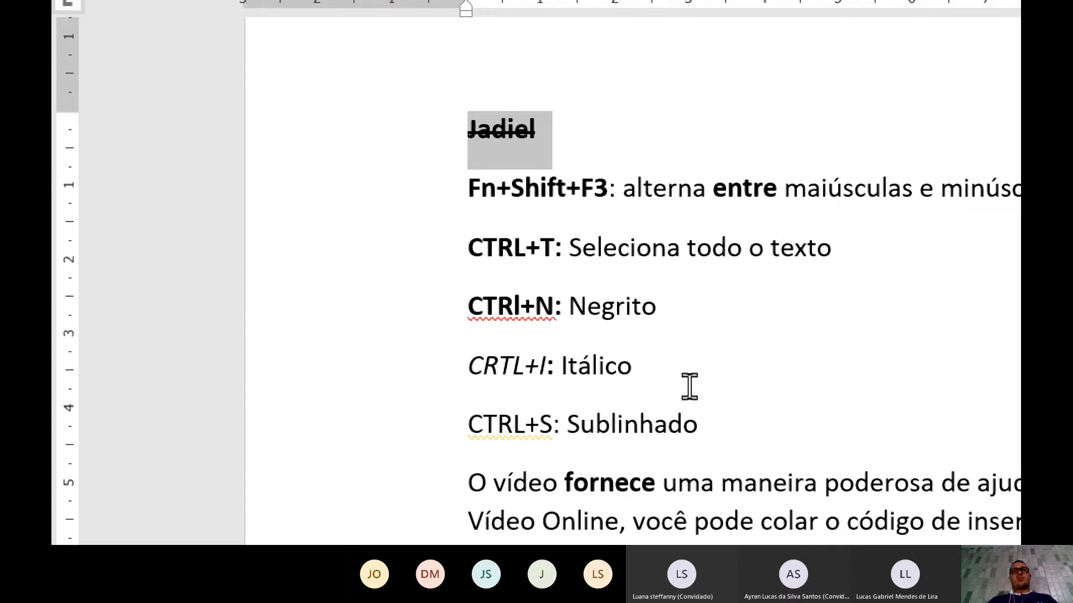
Delete the 'O vídeo…' sample paragraph and leave an empty line after 'CTRL+S: Sublinhado'
click(720, 434)
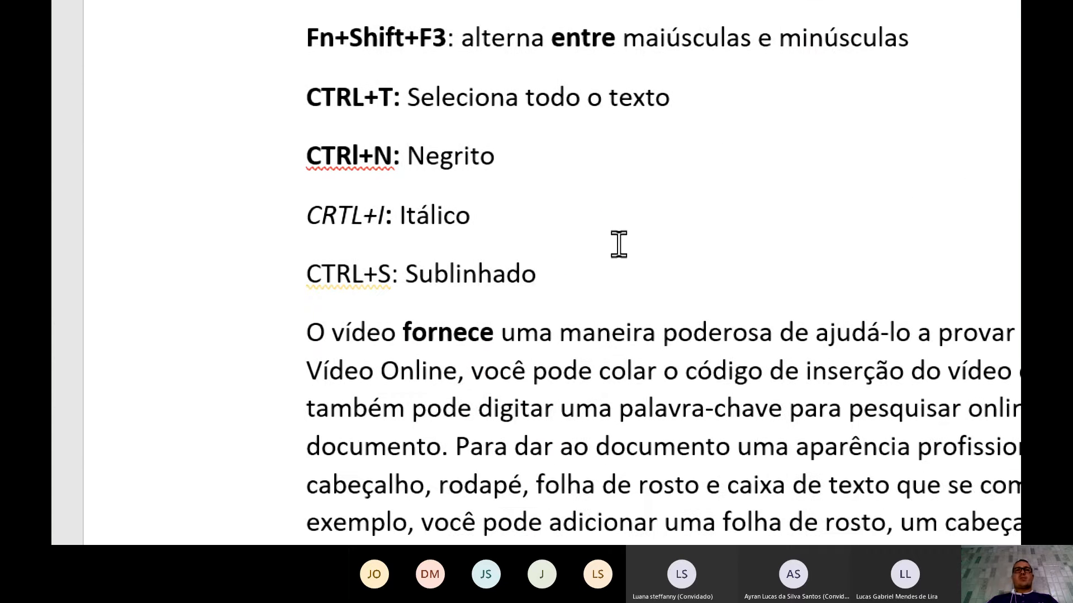
drag(311, 332, 761, 57)
key(BackSpace)
key(BackSpace)
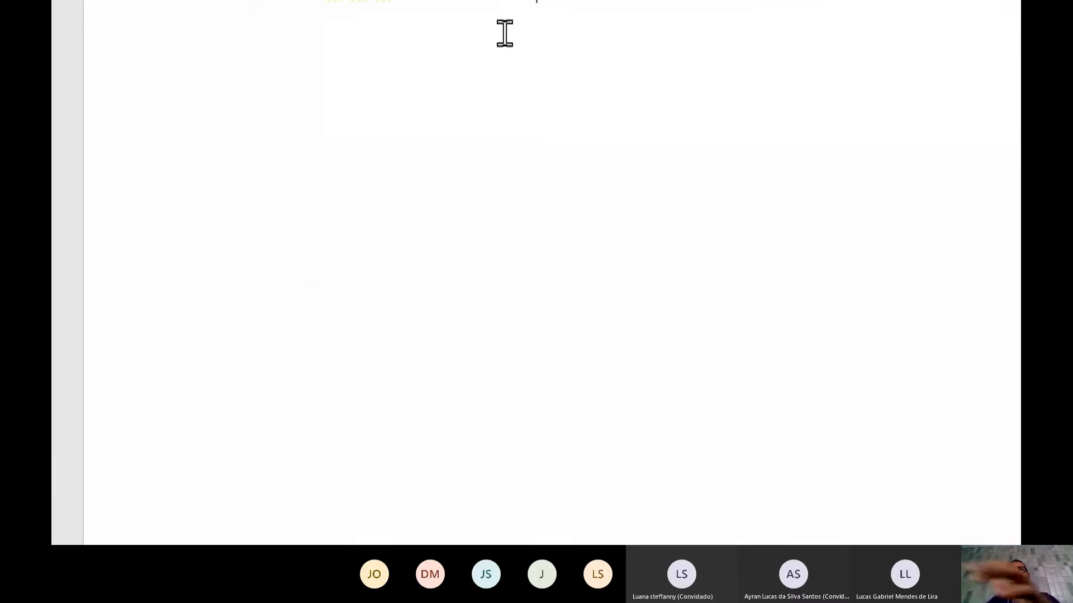
scroll(424, 235, up, 6)
scroll(425, 246, down, 6)
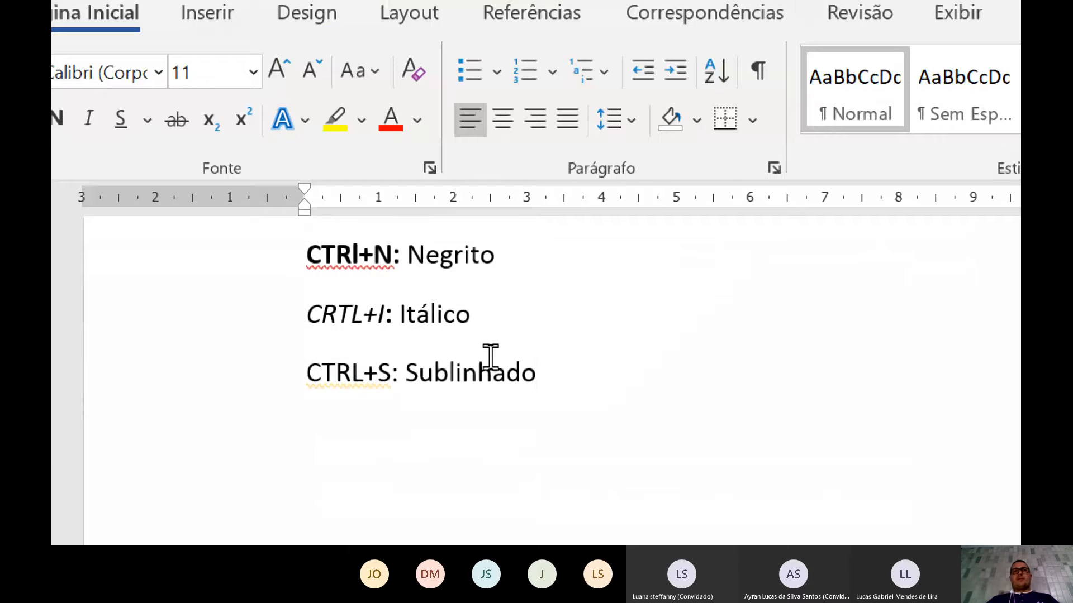
key(Return)
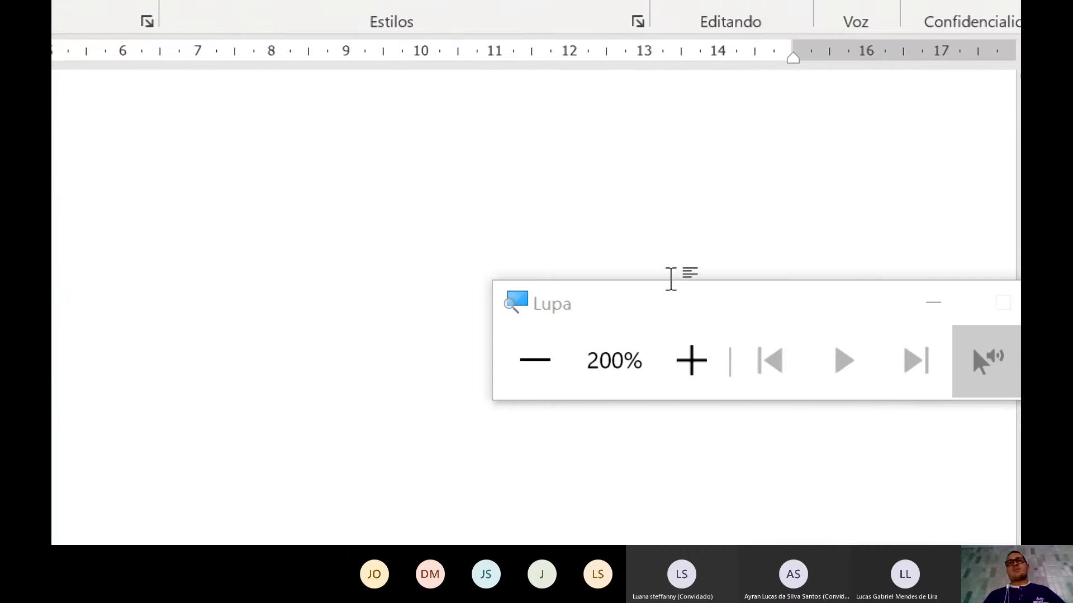
Set screen magnification back to 100% and put the caret on the empty line below the list
click(534, 366)
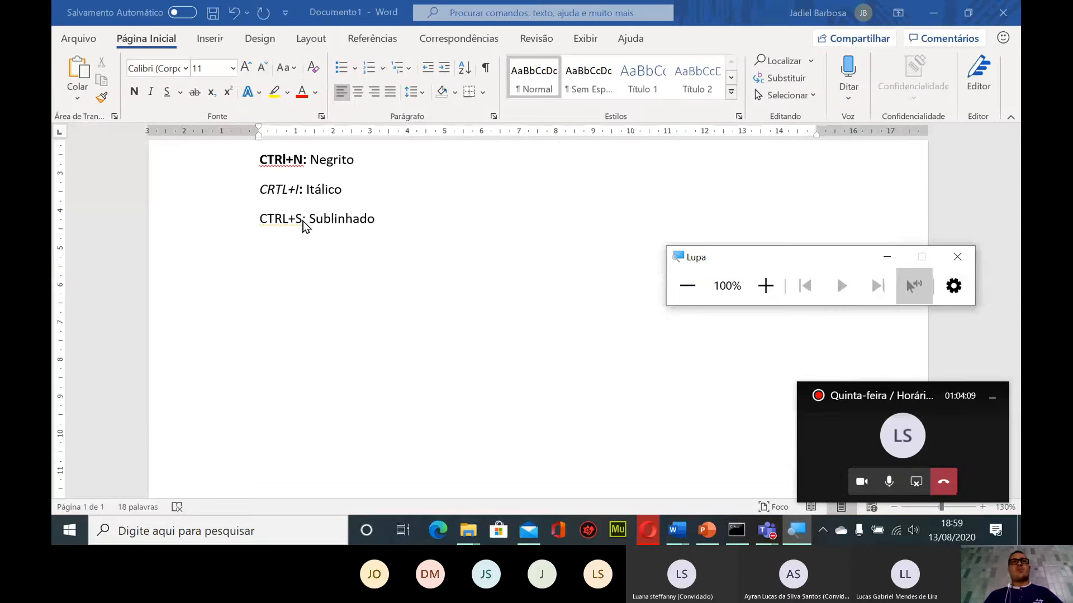
scroll(304, 223, up, 2)
ctrl+scroll(303, 222, up, 9)
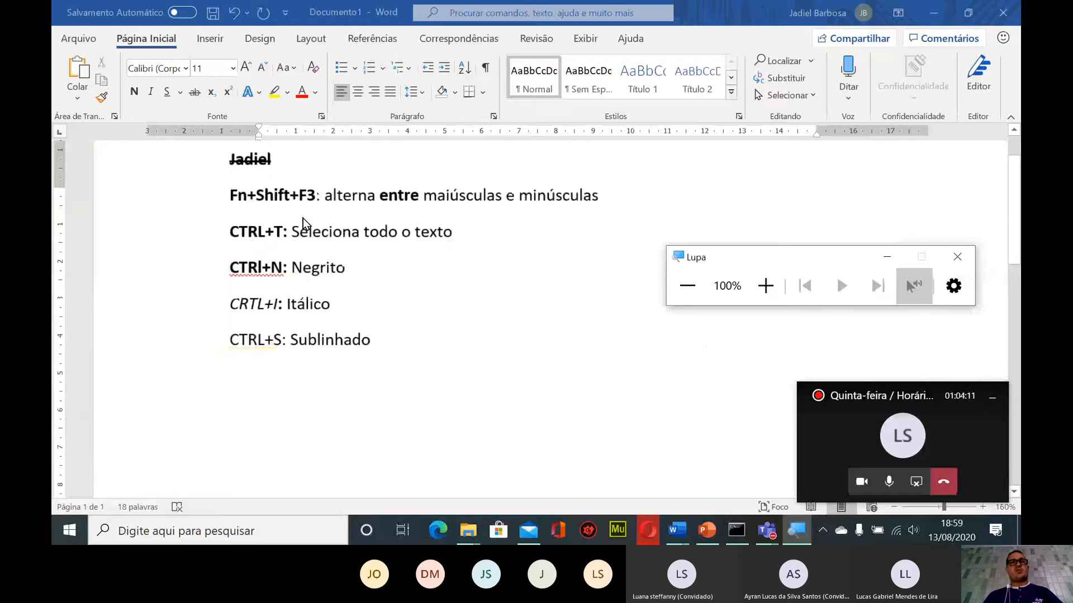
scroll(380, 193, up, 1)
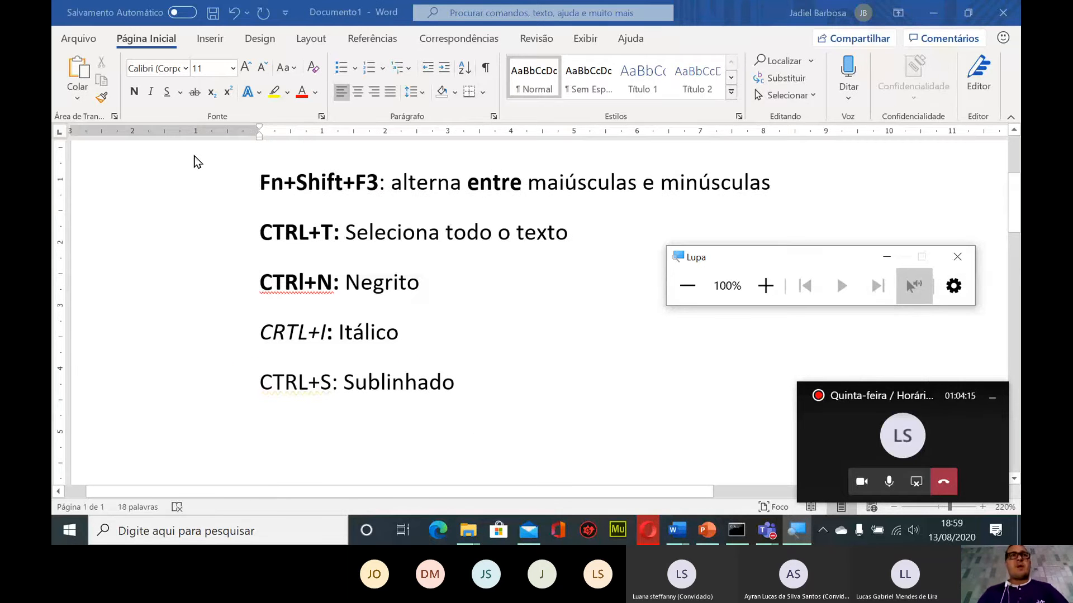
click(360, 396)
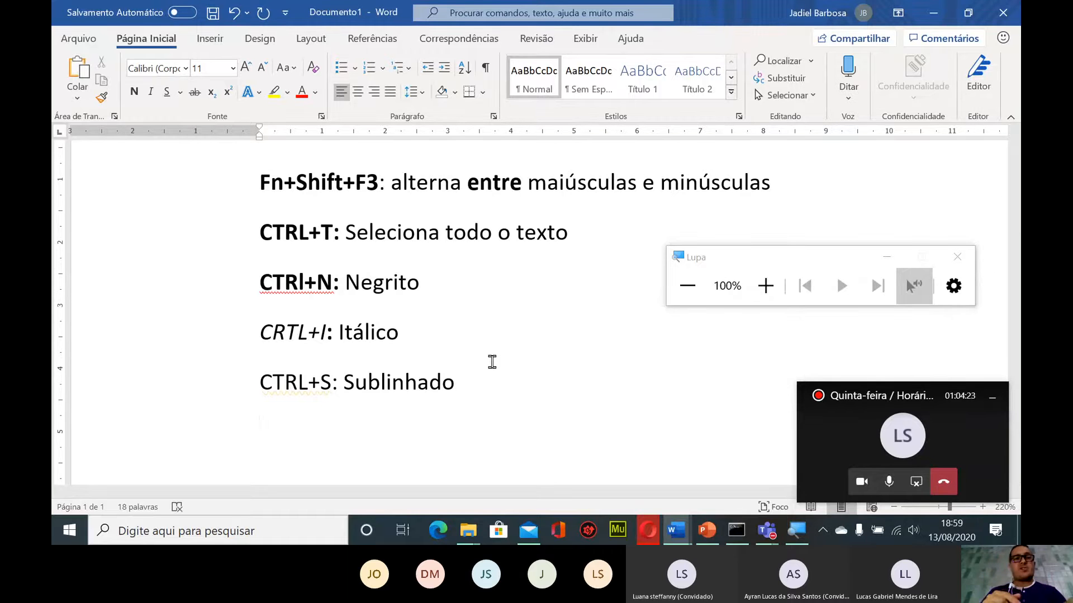
Type 'H20' below the list with the 2 as subscript, then start a new line
text(H2)
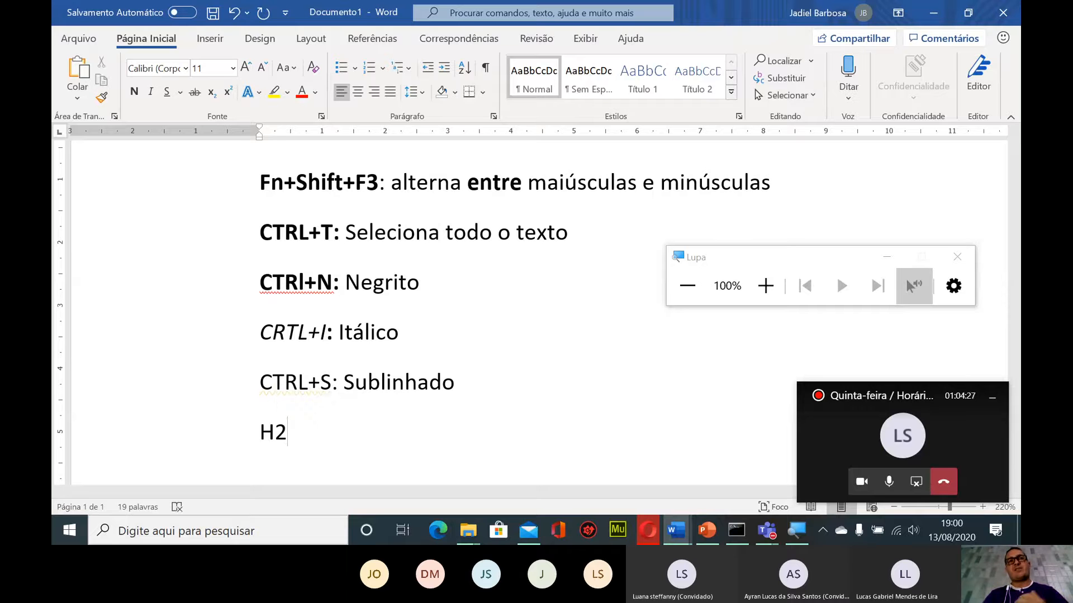
text(0)
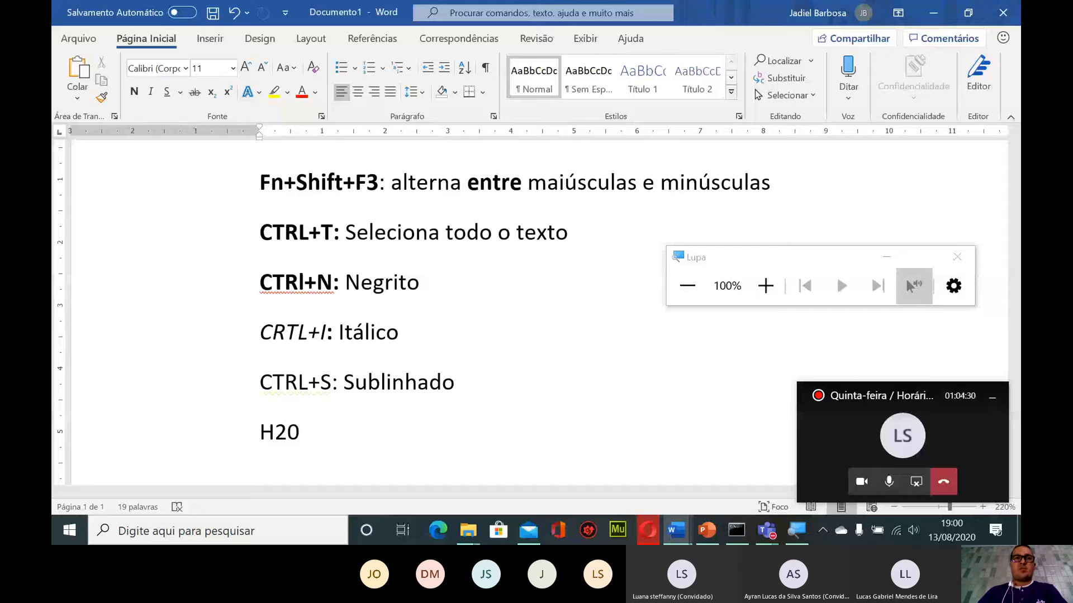
drag(288, 431, 275, 430)
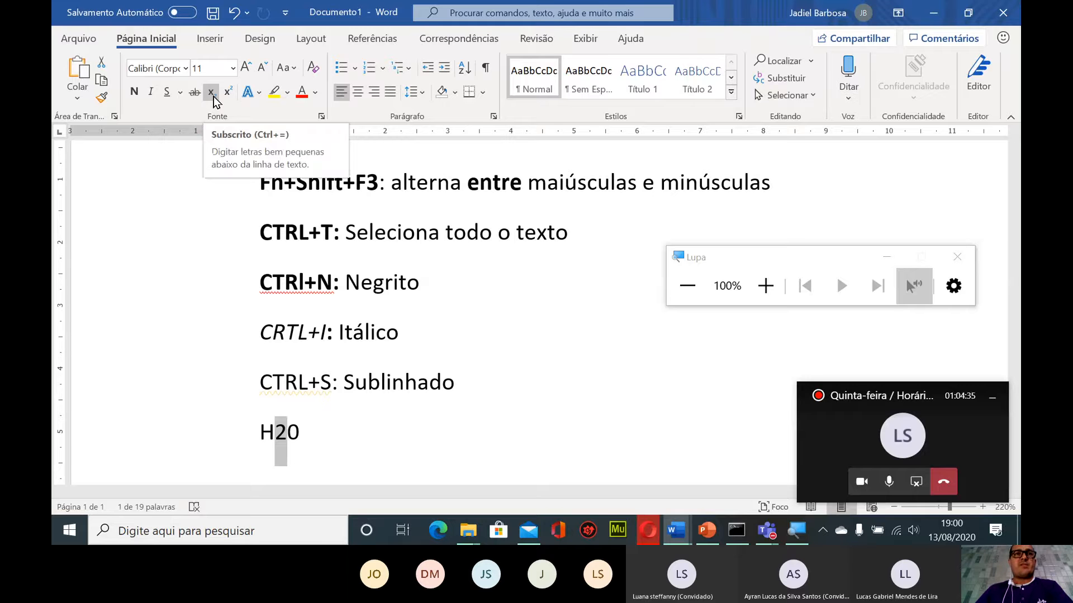
click(213, 96)
click(256, 431)
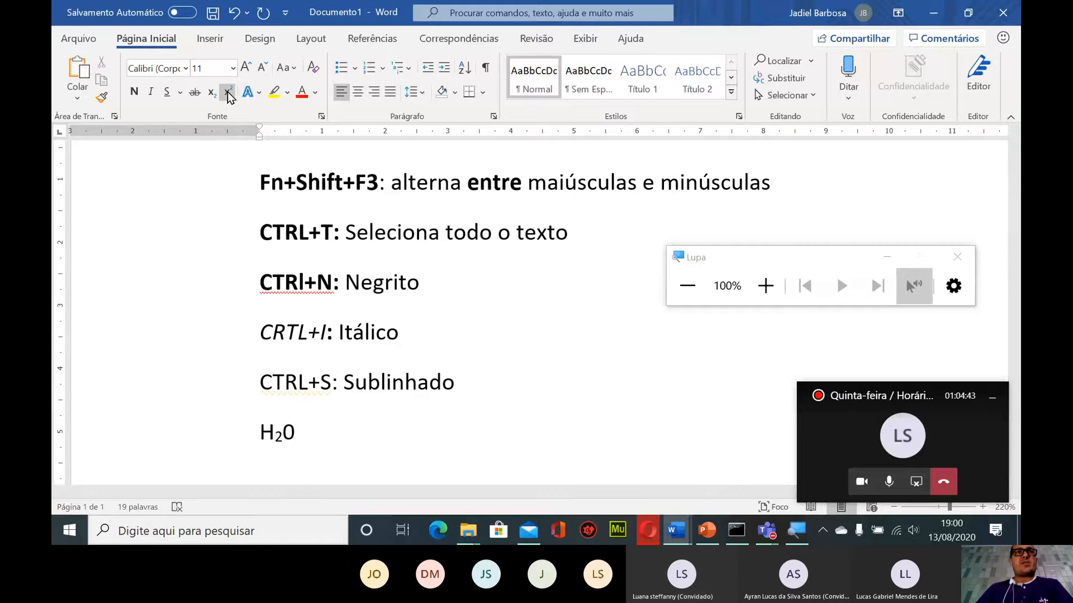
key(Return)
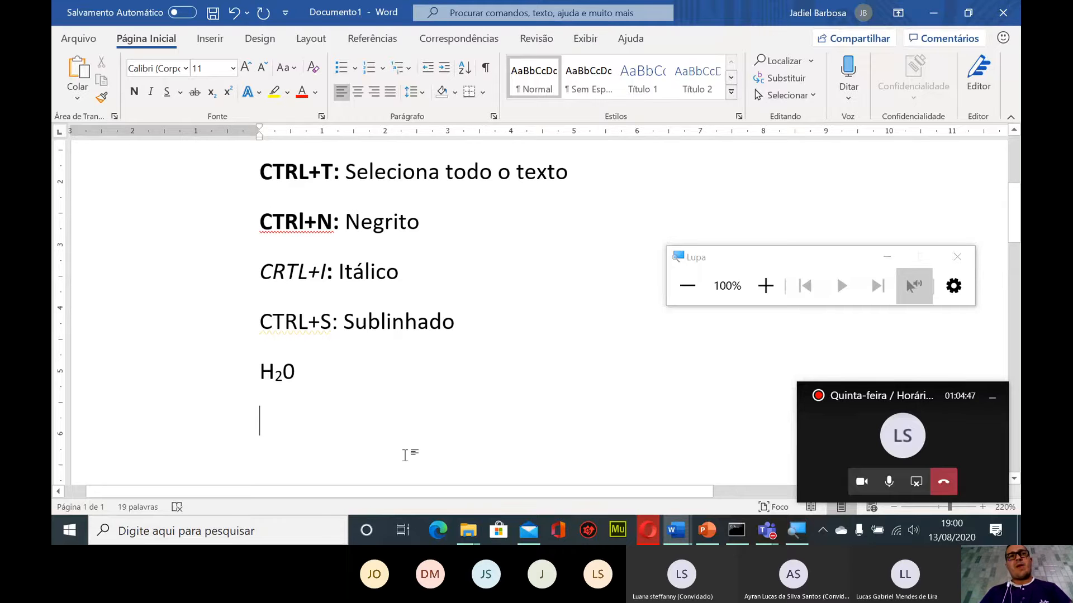
Type 'M' followed by a superscript 2, then switch back to subscript formatting
text(M)
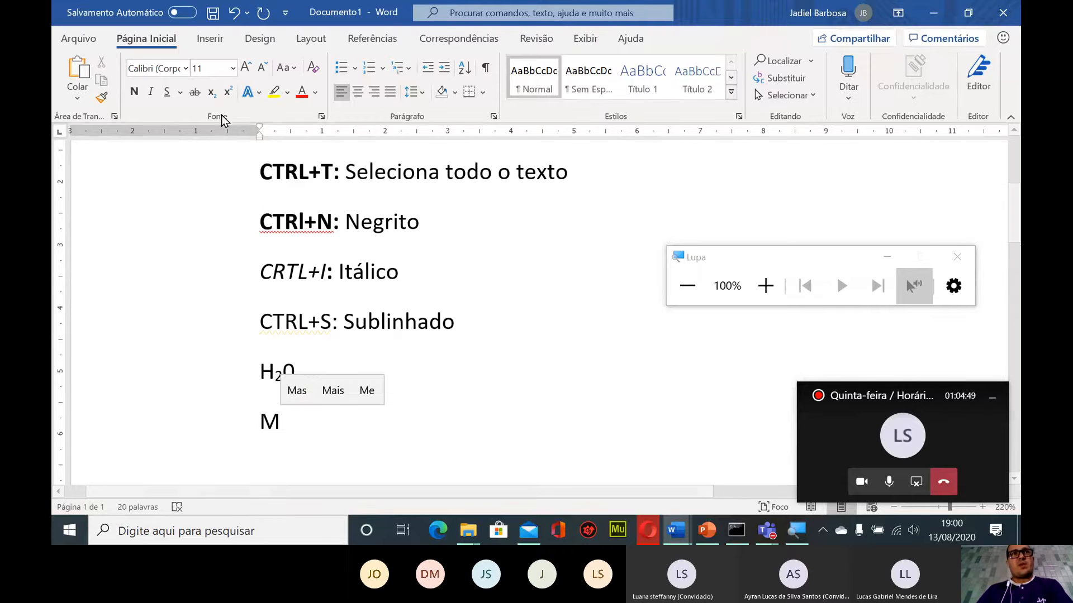
click(228, 97)
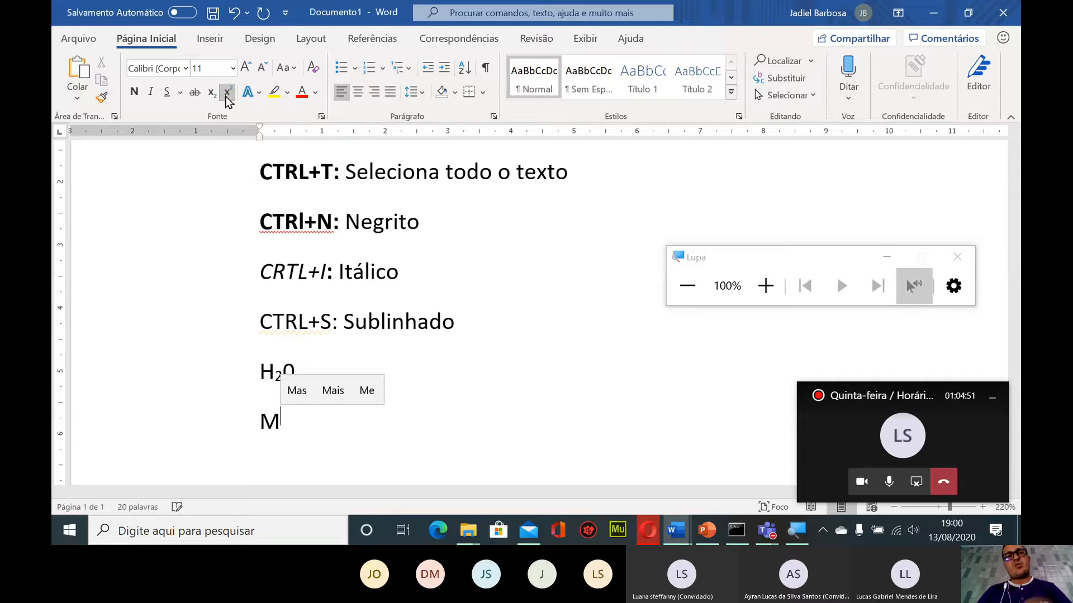
text(2)
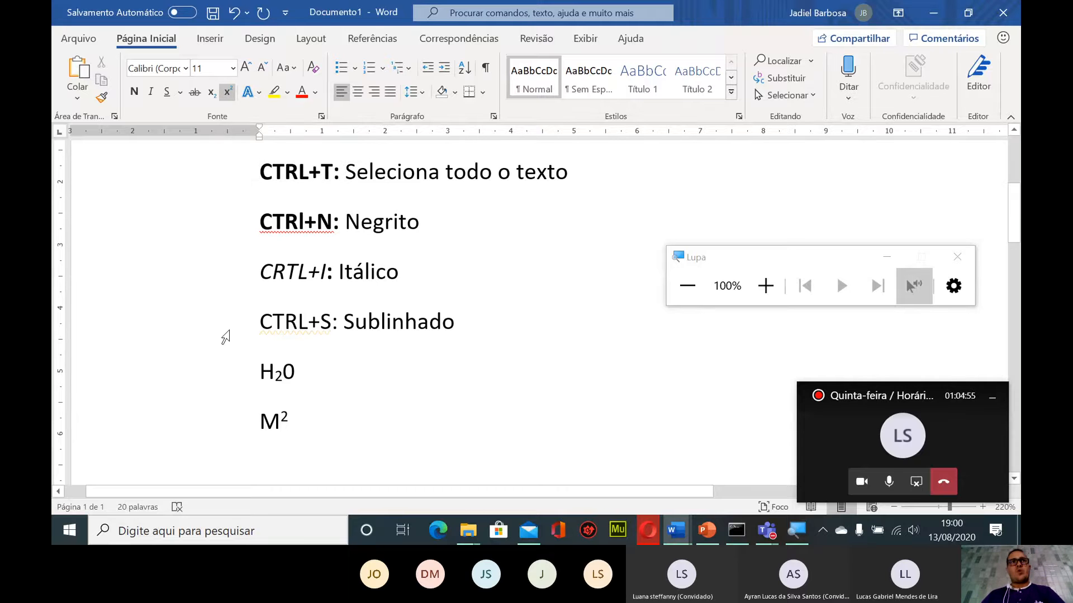
click(212, 98)
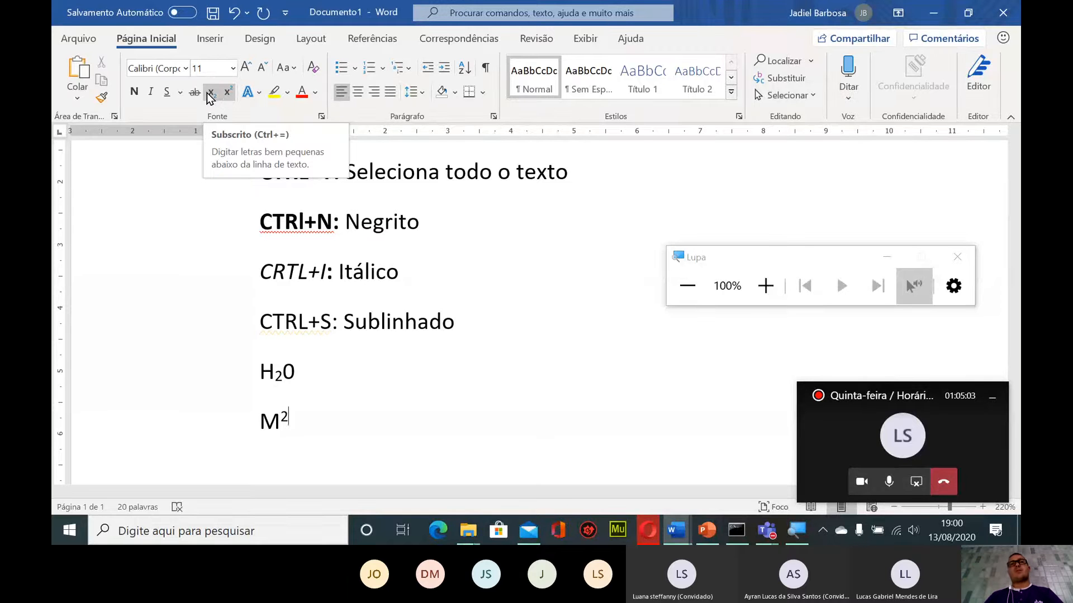
Delete the H₂0 and M² lines, leaving an empty line below the list
drag(253, 403, 240, 371)
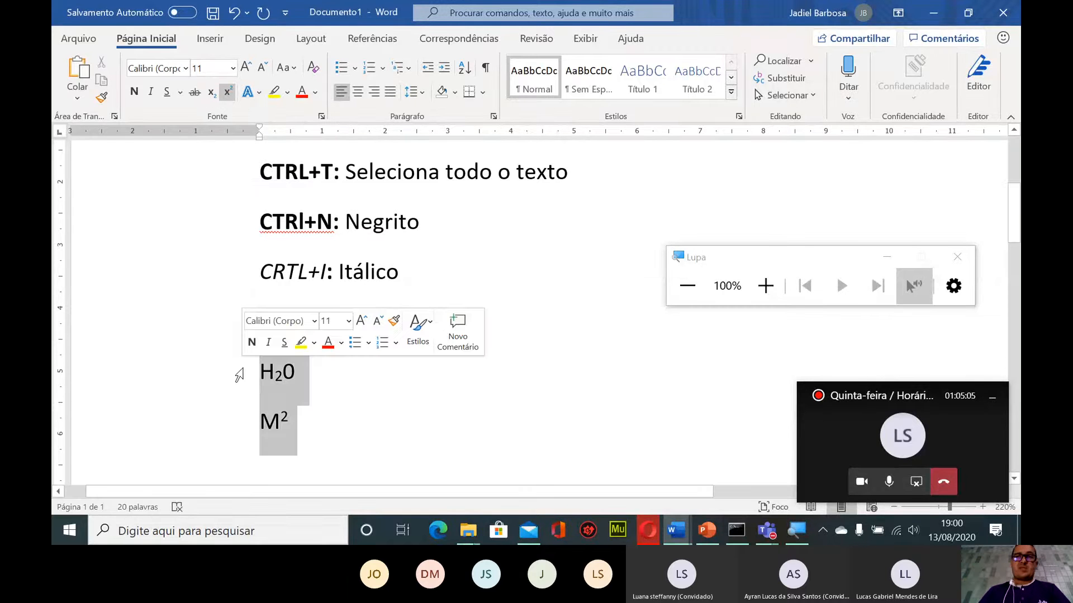
key(BackSpace)
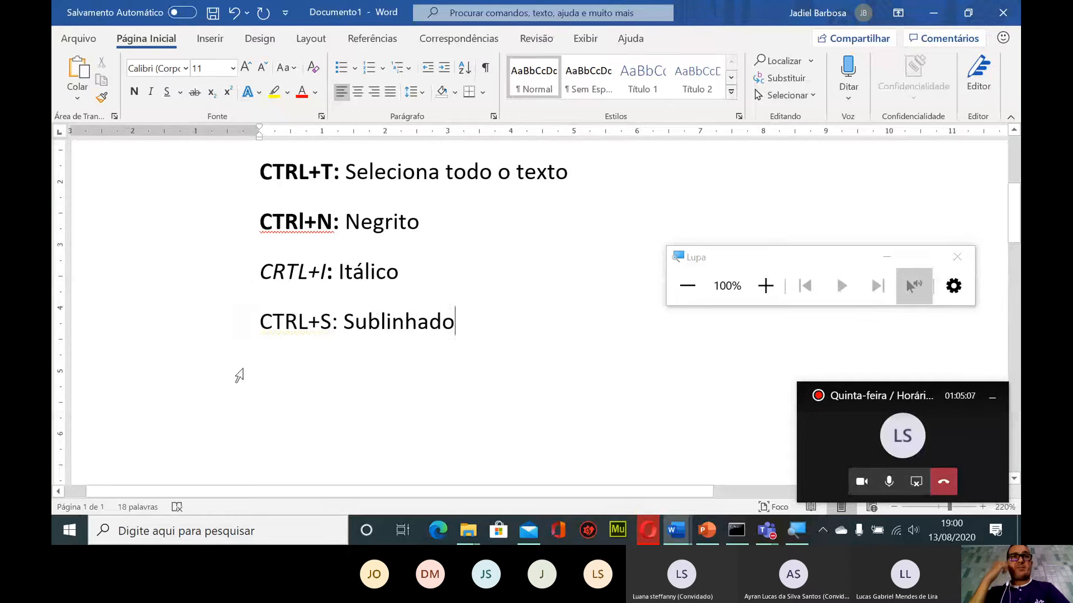
key(Return)
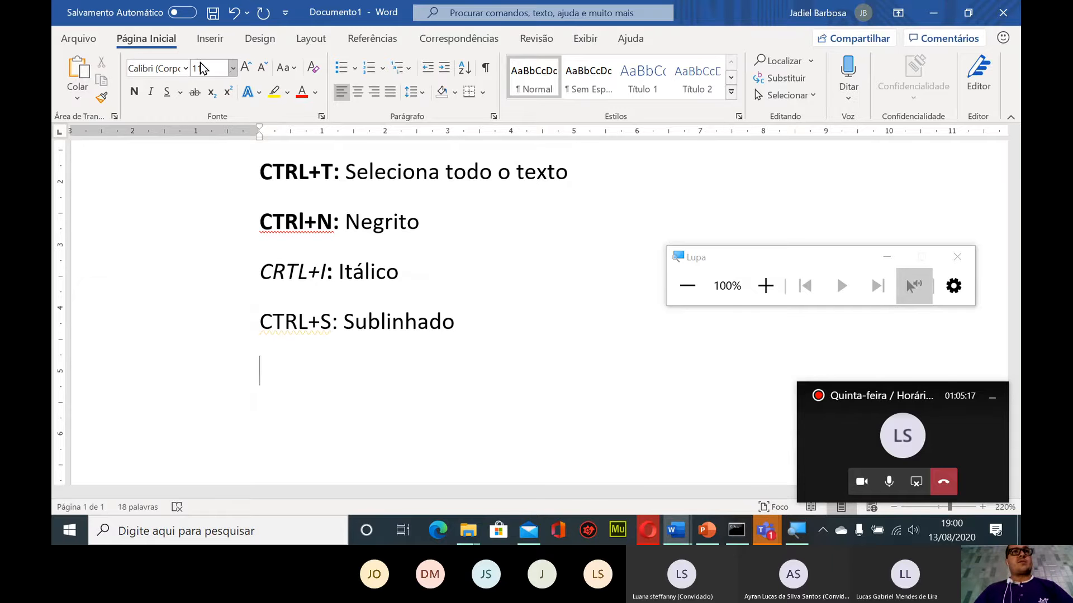
click(260, 94)
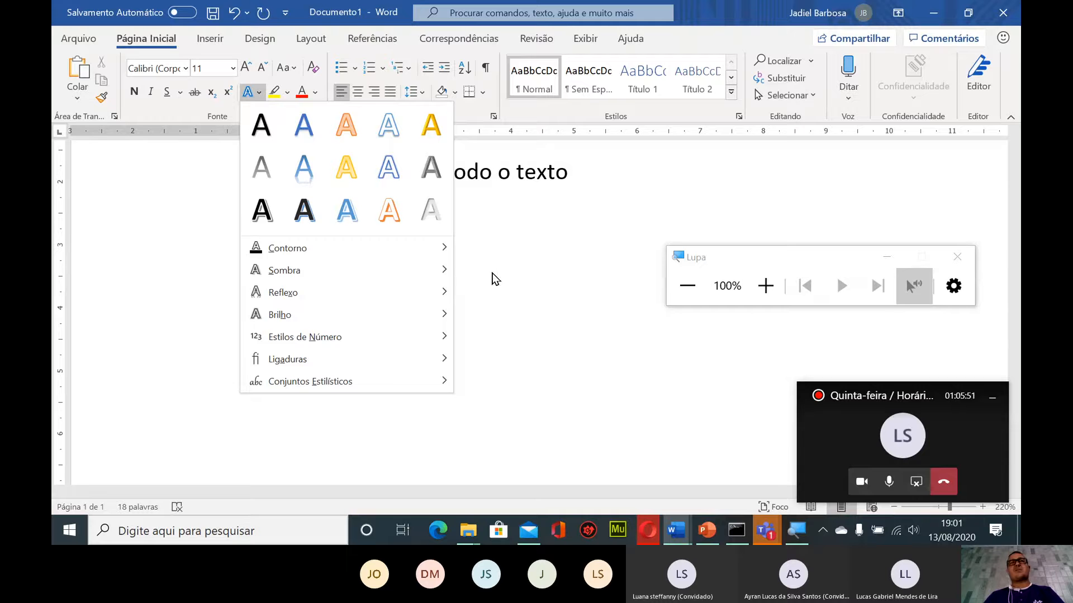
click(531, 260)
Remove the strikethrough from the name line and give it the gold gradient text effect
scroll(327, 188, up, 5)
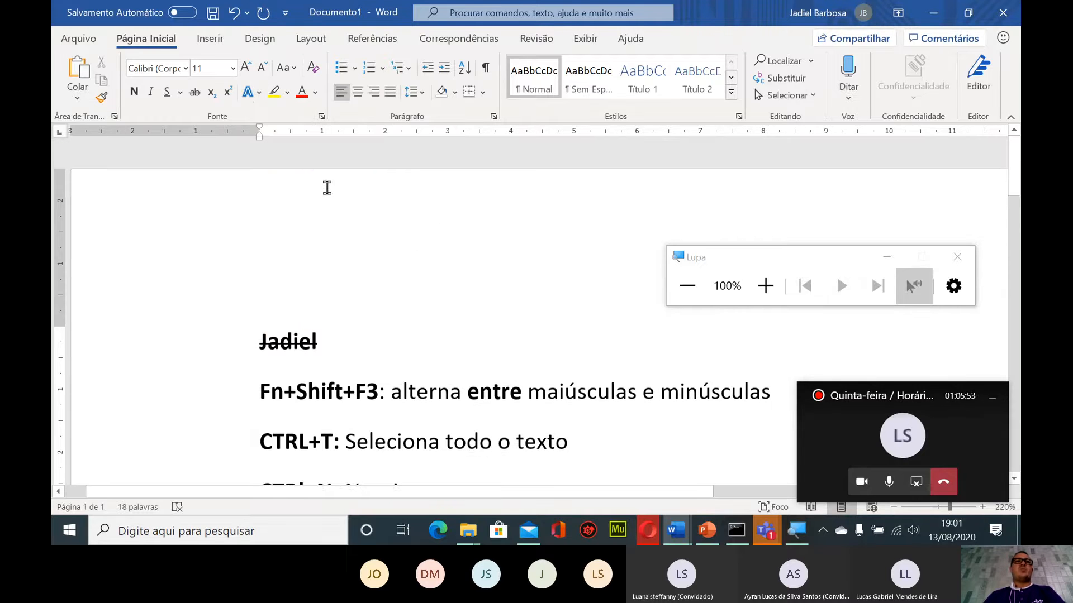
drag(261, 341, 313, 342)
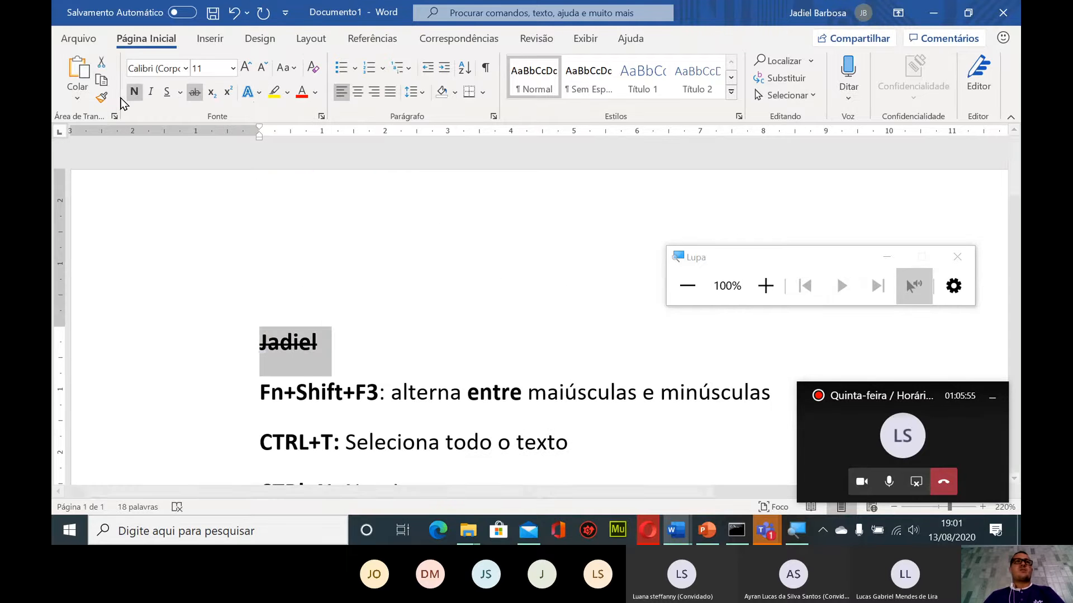
click(190, 95)
click(258, 92)
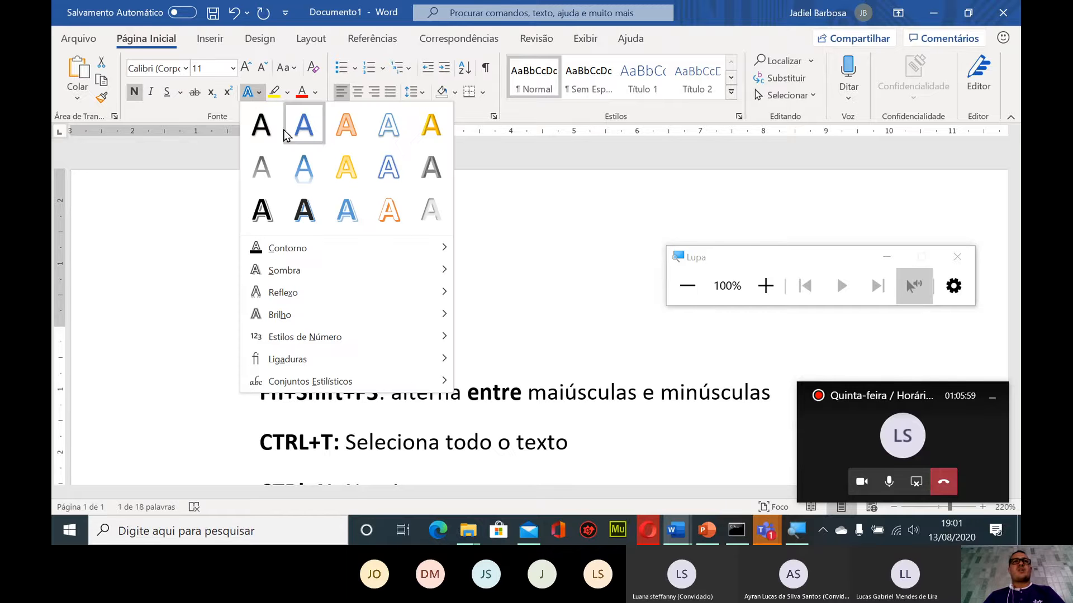
click(431, 126)
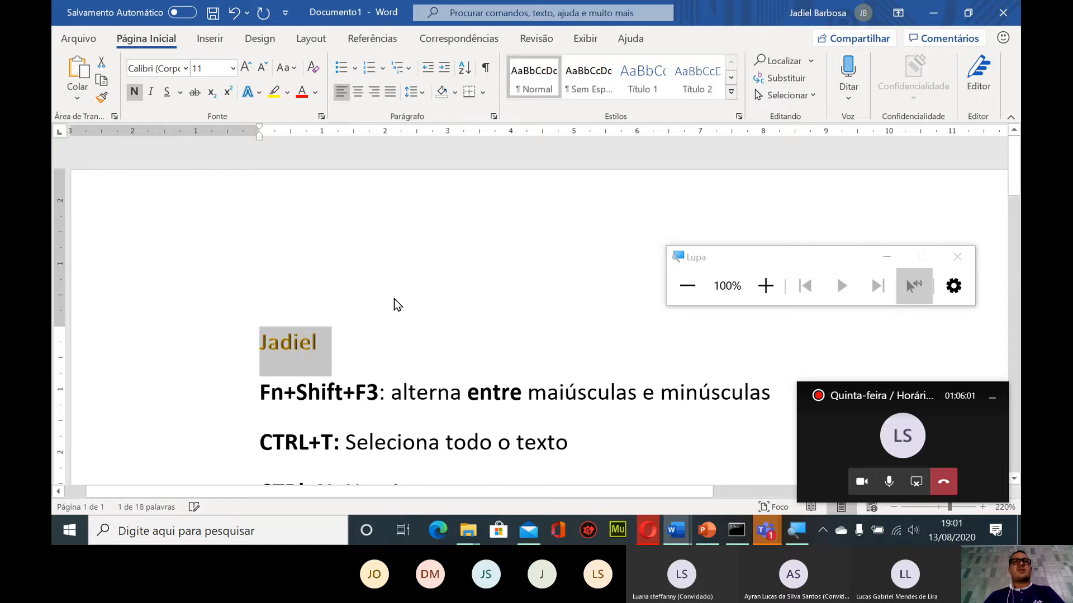
click(371, 342)
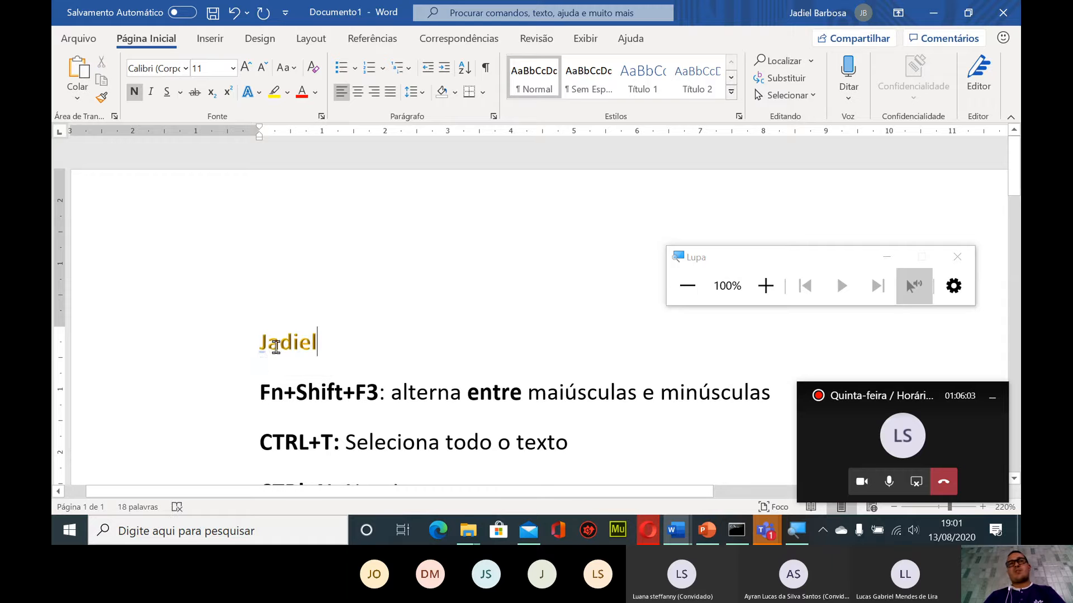
Enlarge the name from 11 to 22 pt with Grow Font
drag(252, 342, 318, 340)
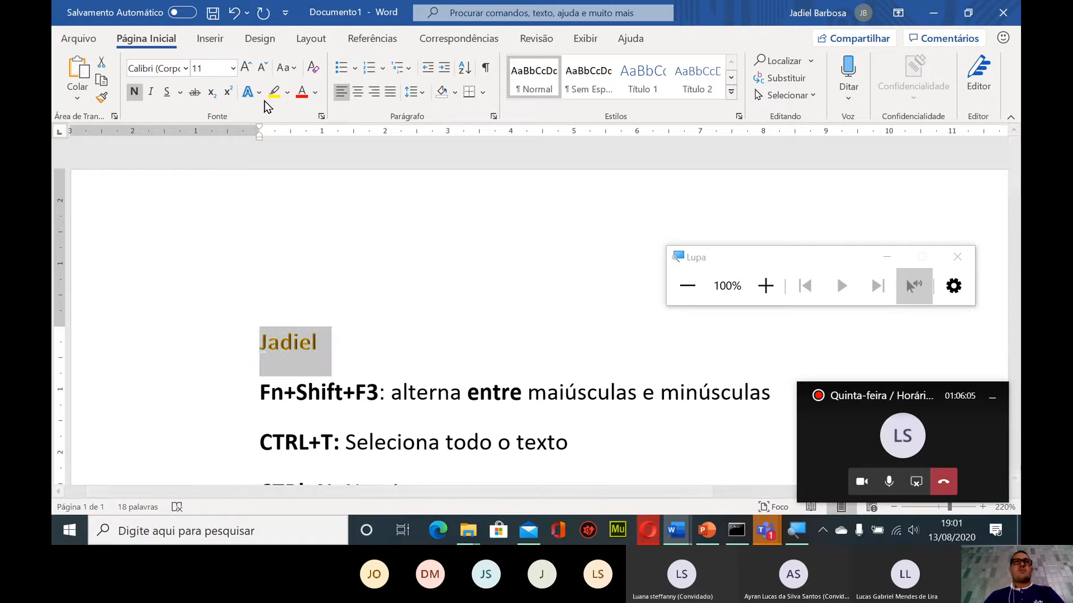
click(248, 72)
click(248, 71)
click(248, 71)
click(248, 71)
click(248, 72)
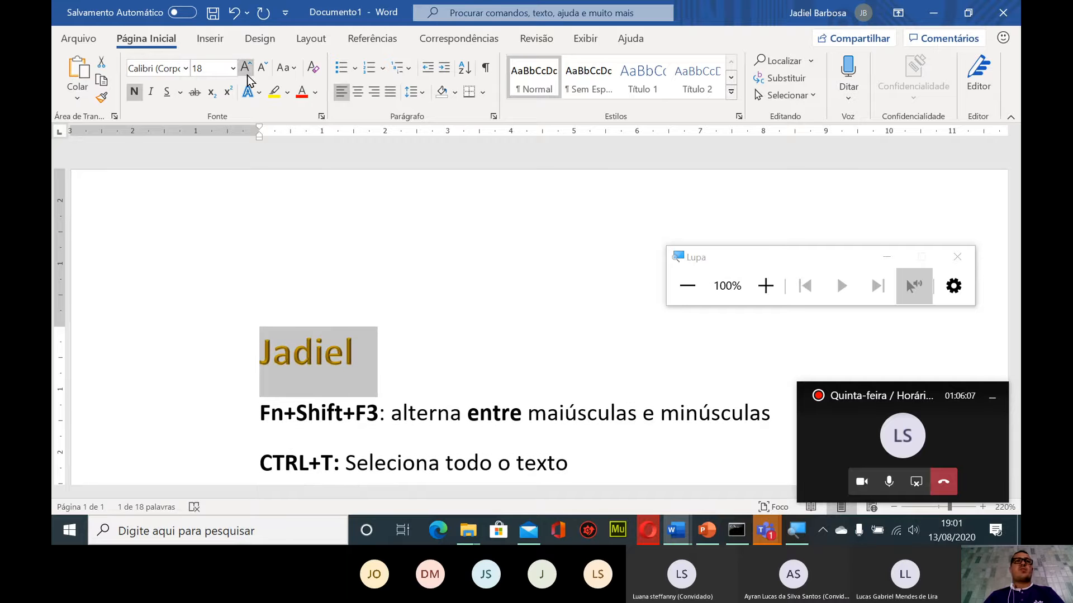
click(248, 72)
click(416, 364)
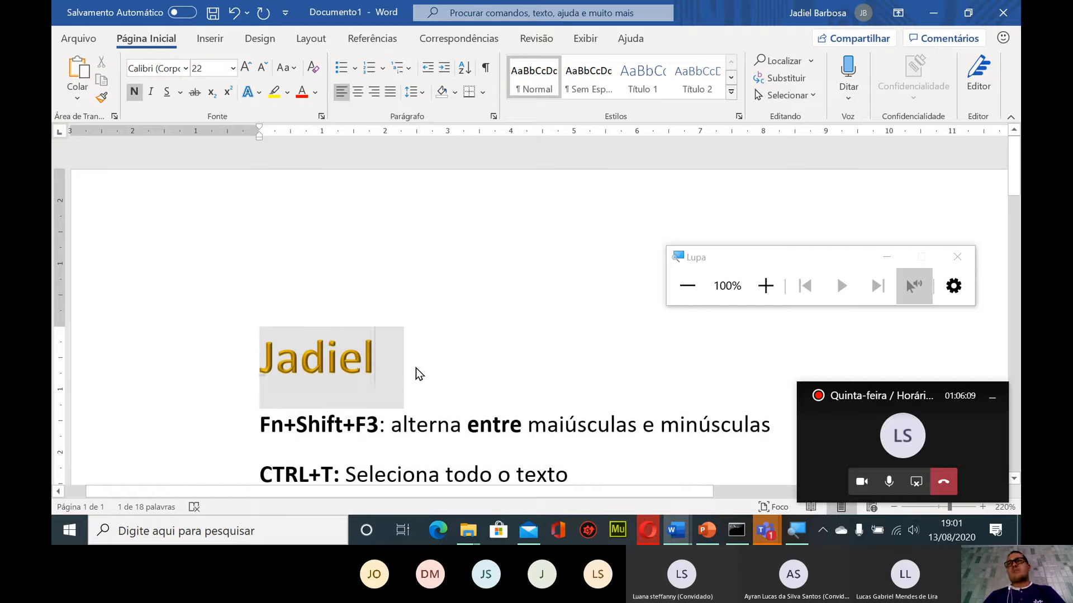
click(249, 350)
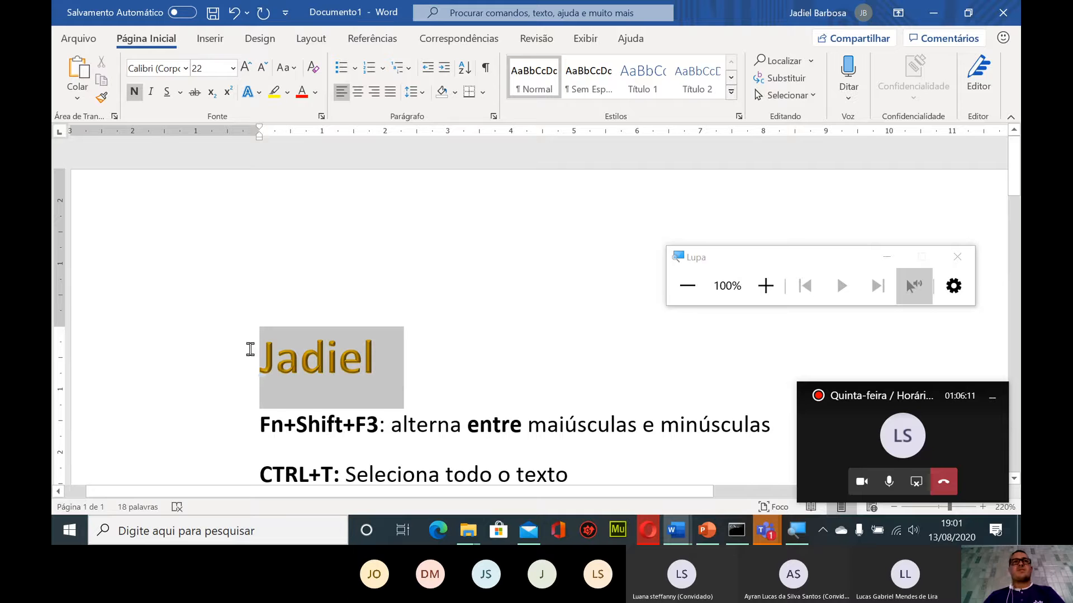
Add an outer shadow and a reflection to the name
click(259, 91)
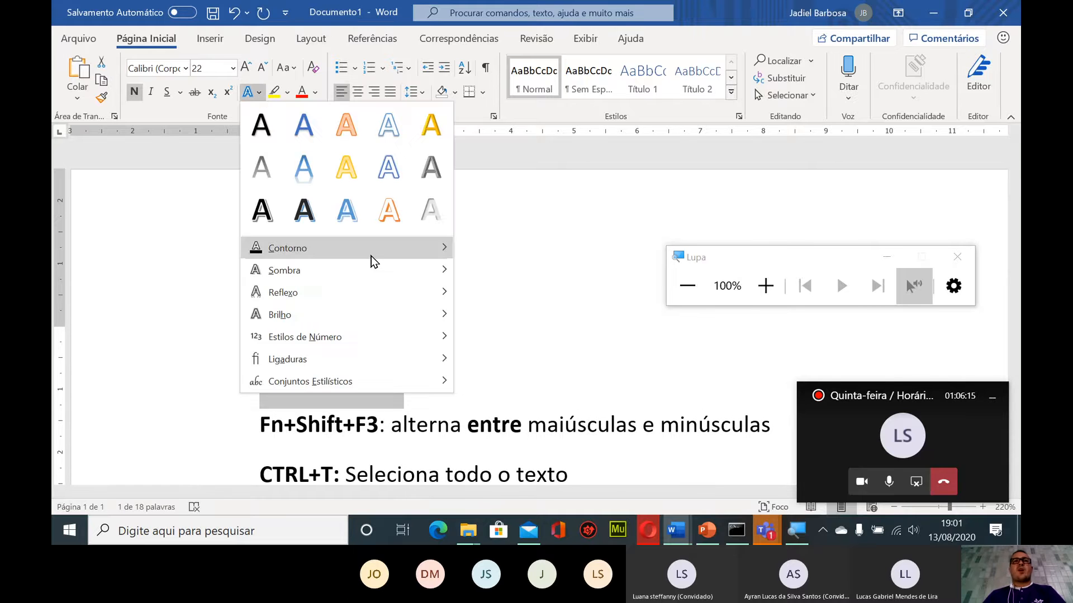
mouse_move(371, 256)
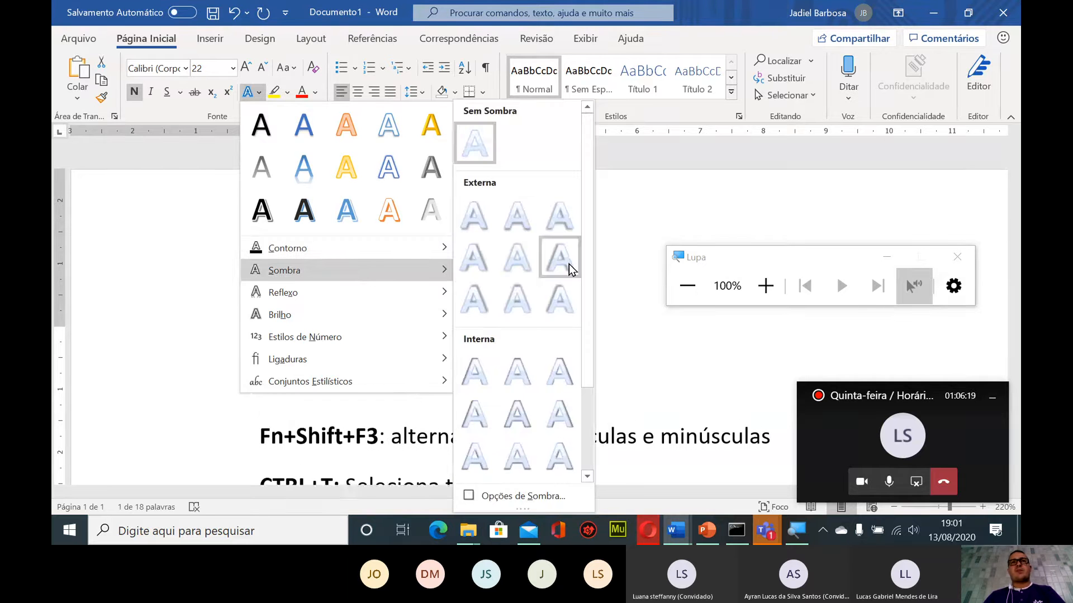
click(568, 263)
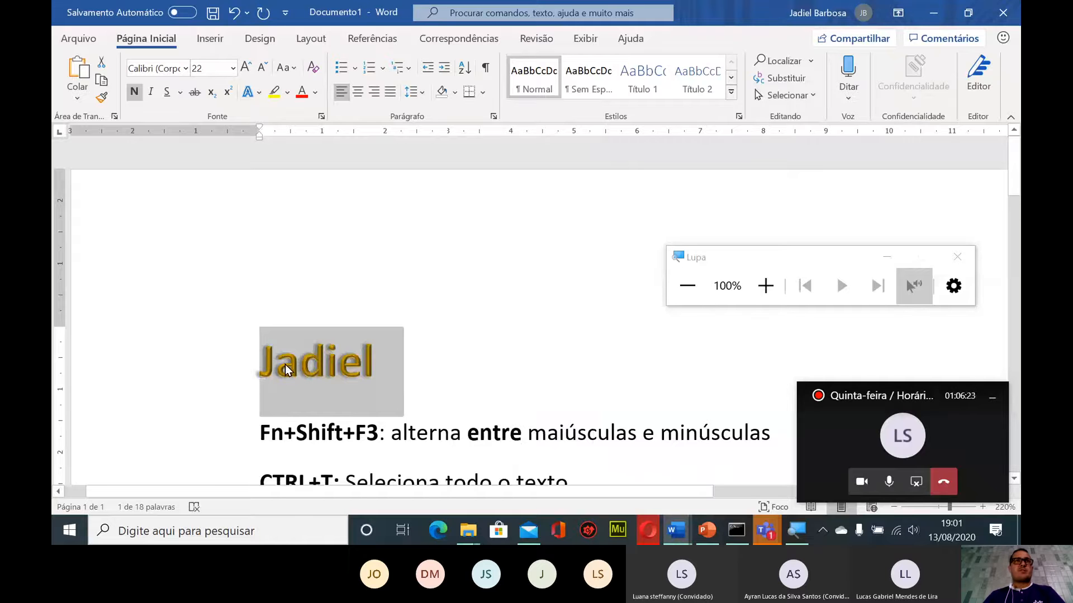
click(260, 92)
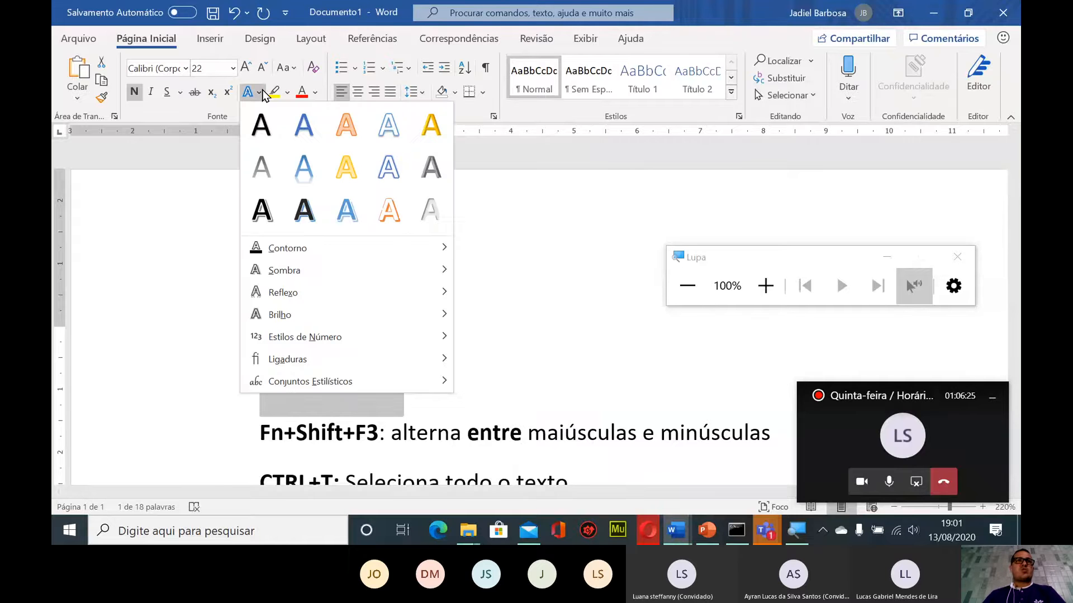
mouse_move(369, 278)
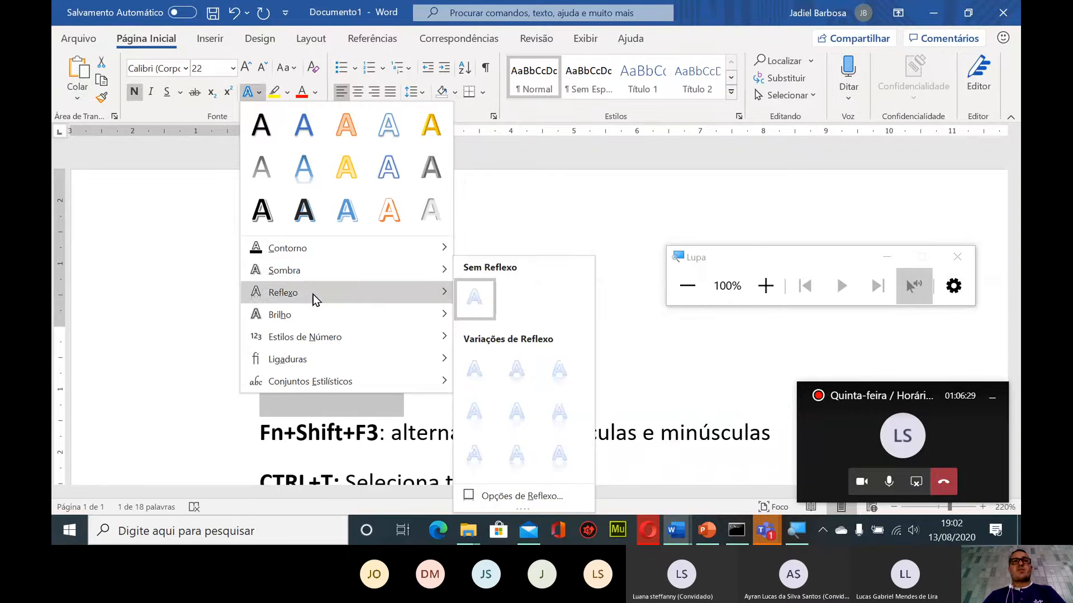
click(474, 384)
click(397, 376)
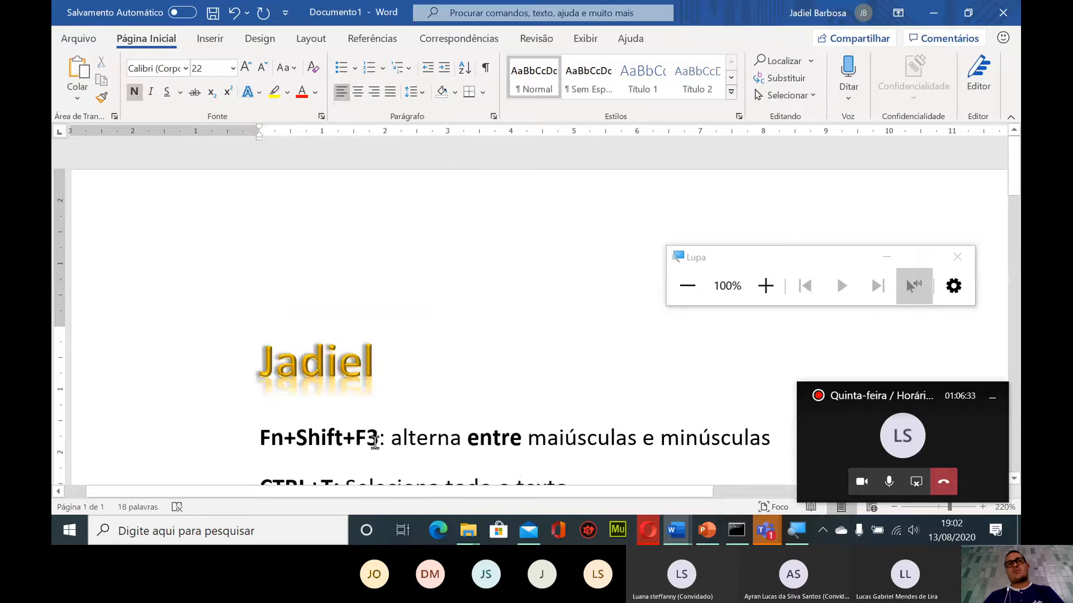
Give the name an orange glow variation
drag(368, 343, 258, 351)
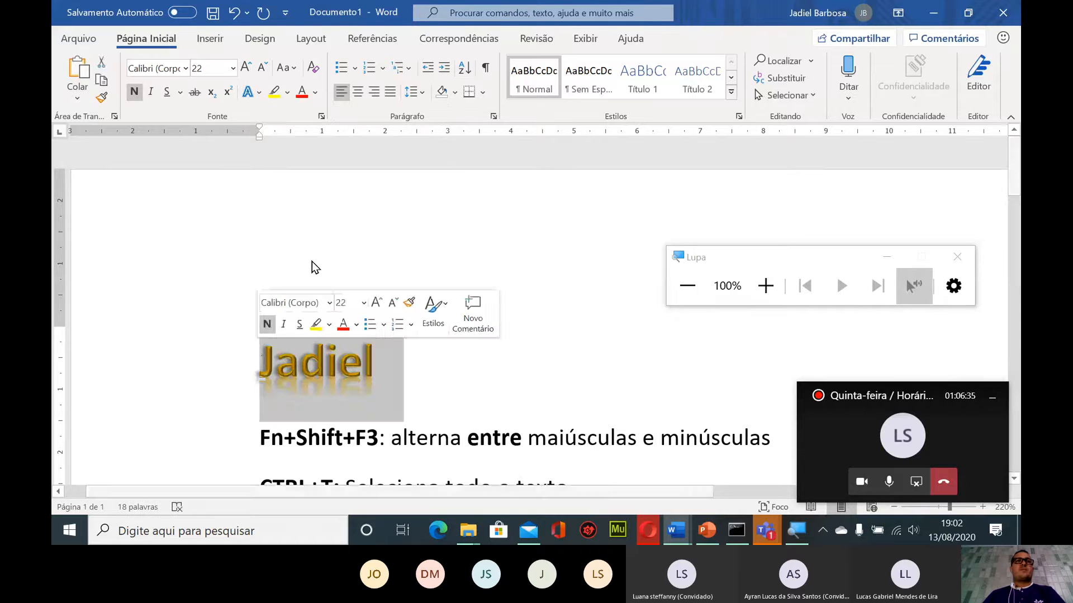
click(254, 91)
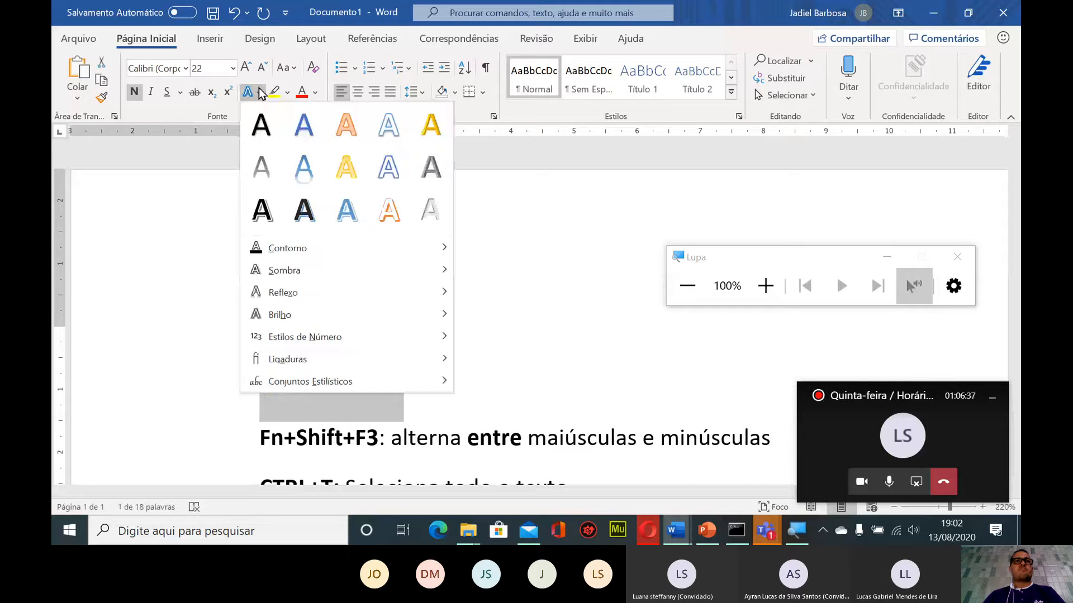
mouse_move(447, 316)
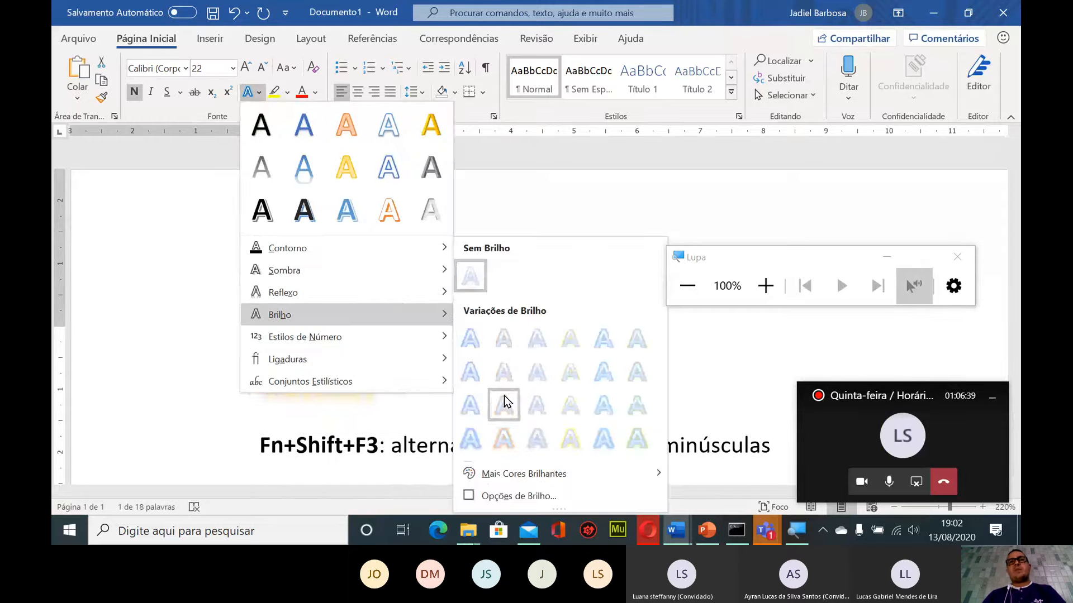
click(511, 431)
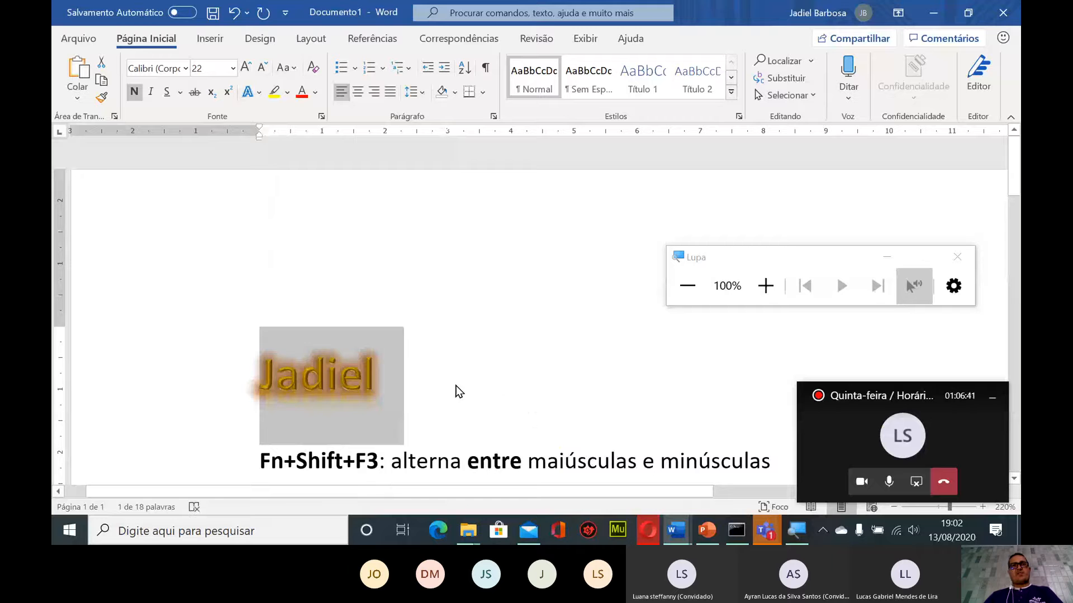
click(445, 390)
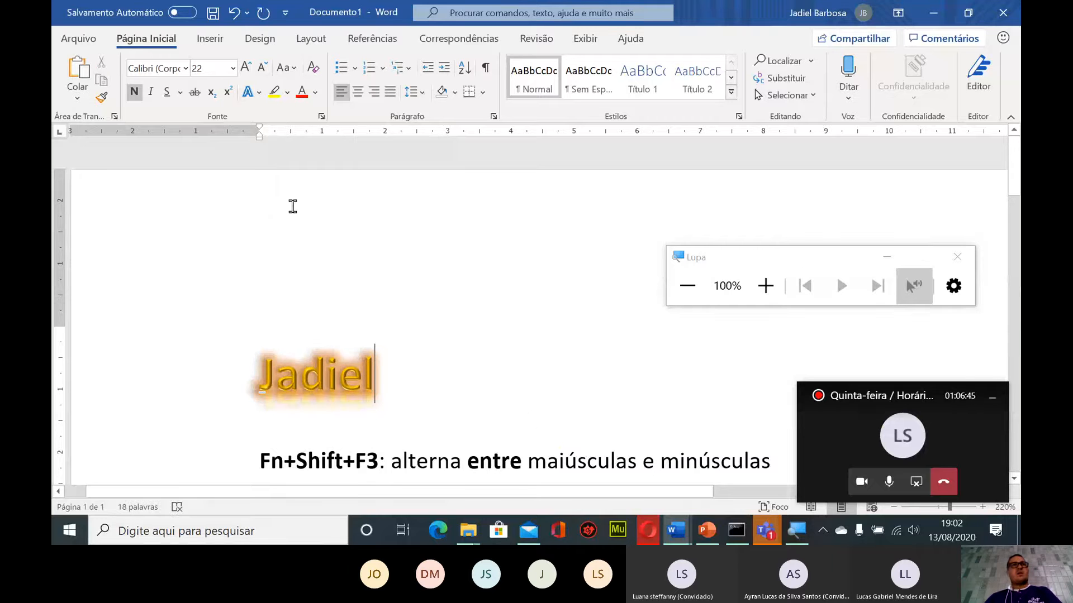
Turn on standard and contextual ligatures for the name
click(259, 93)
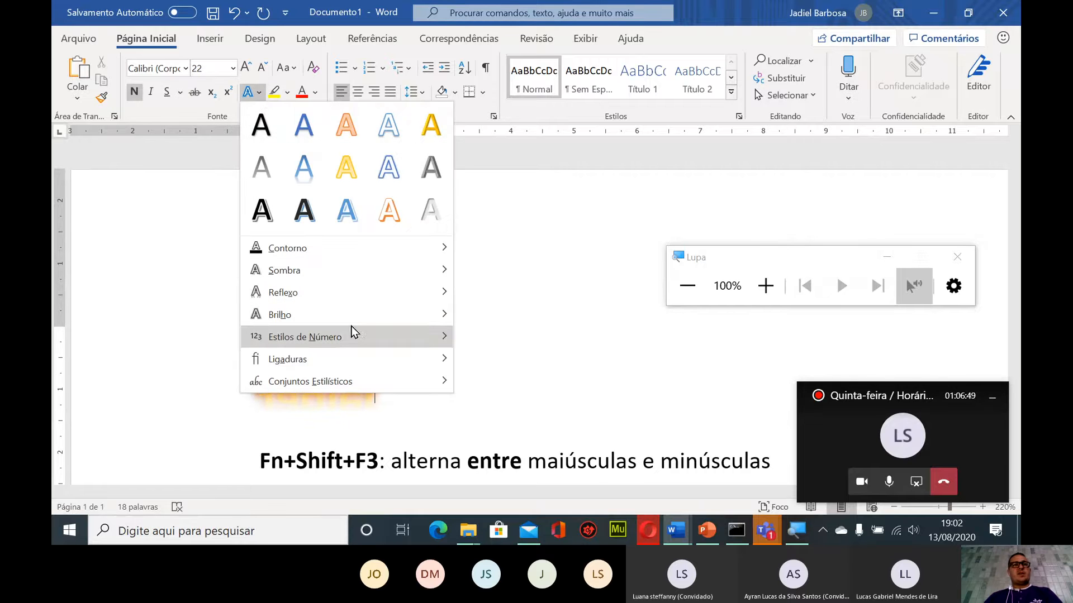
mouse_move(344, 337)
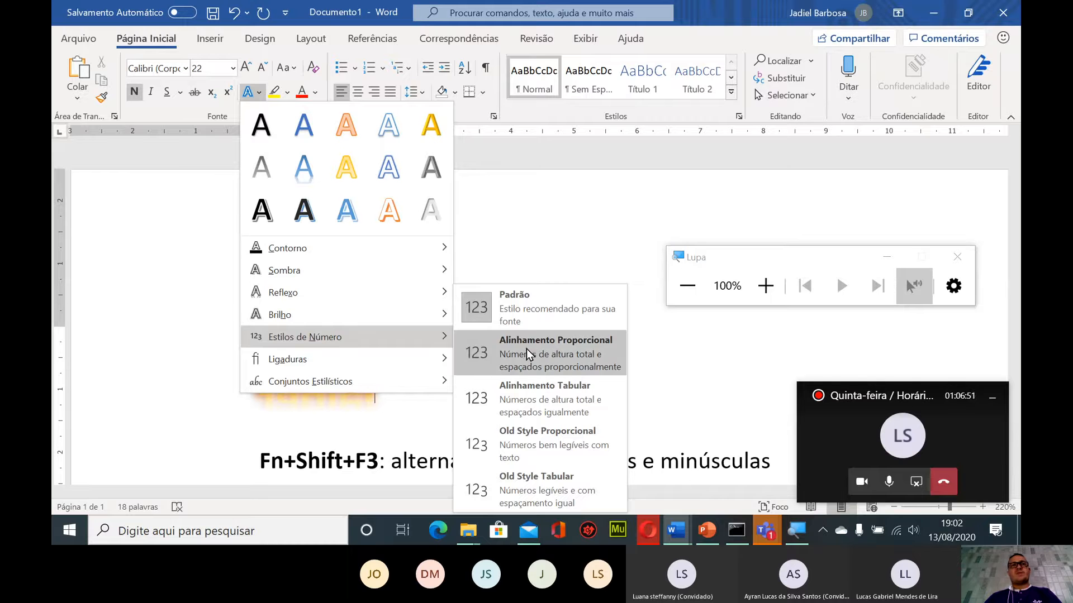
mouse_move(405, 355)
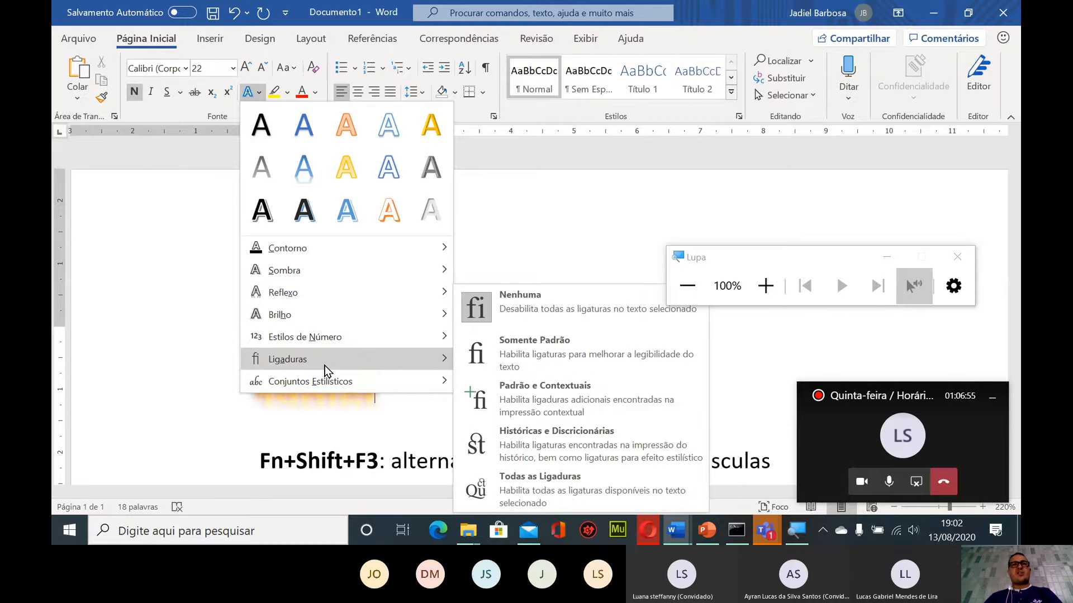
click(506, 397)
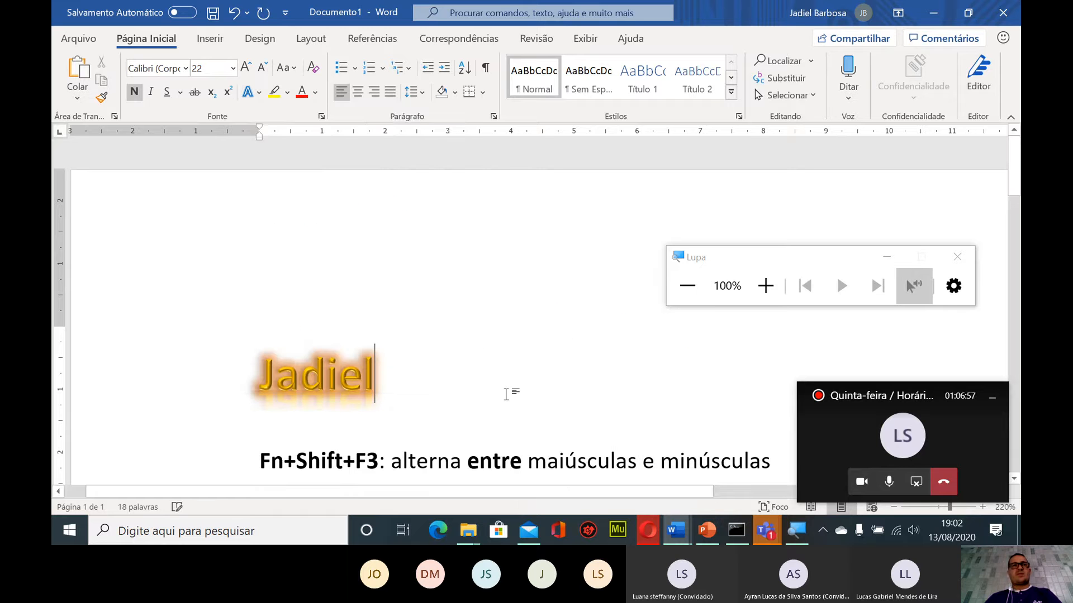
drag(264, 373, 404, 373)
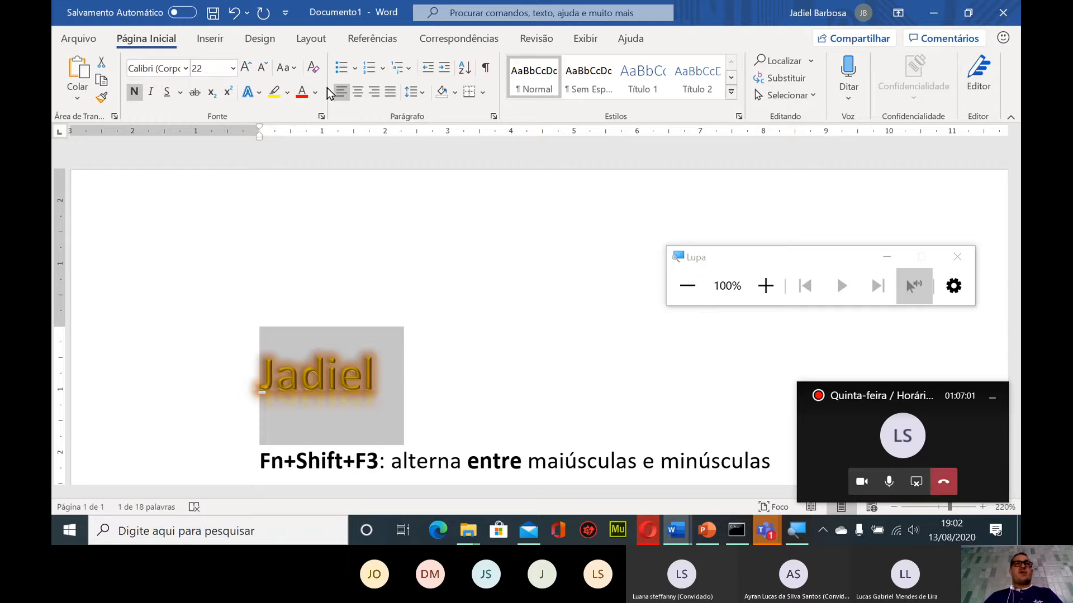
click(259, 93)
mouse_move(293, 347)
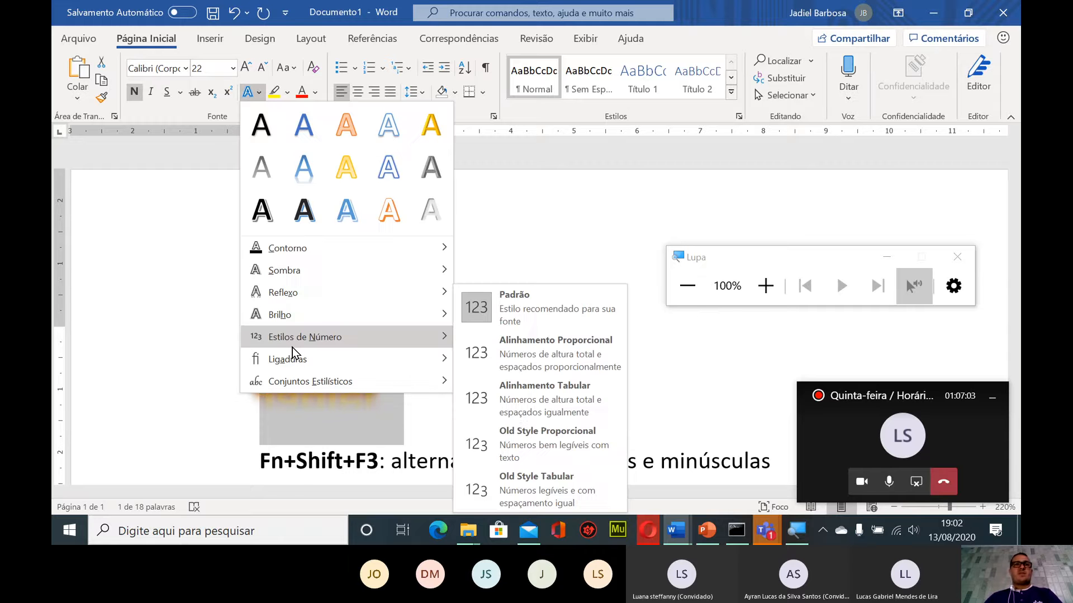
mouse_move(302, 365)
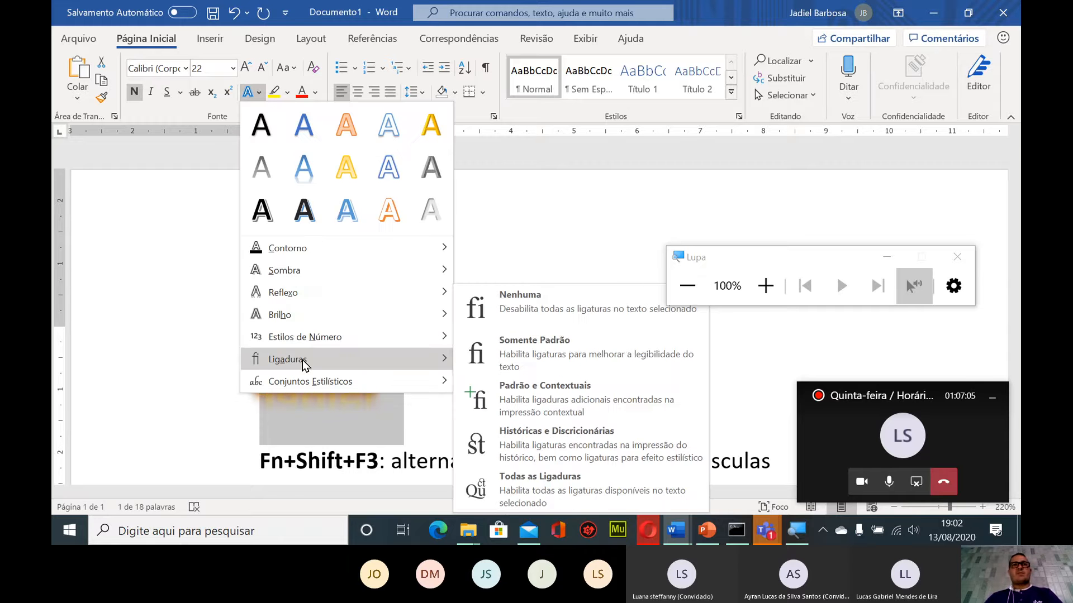
click(495, 401)
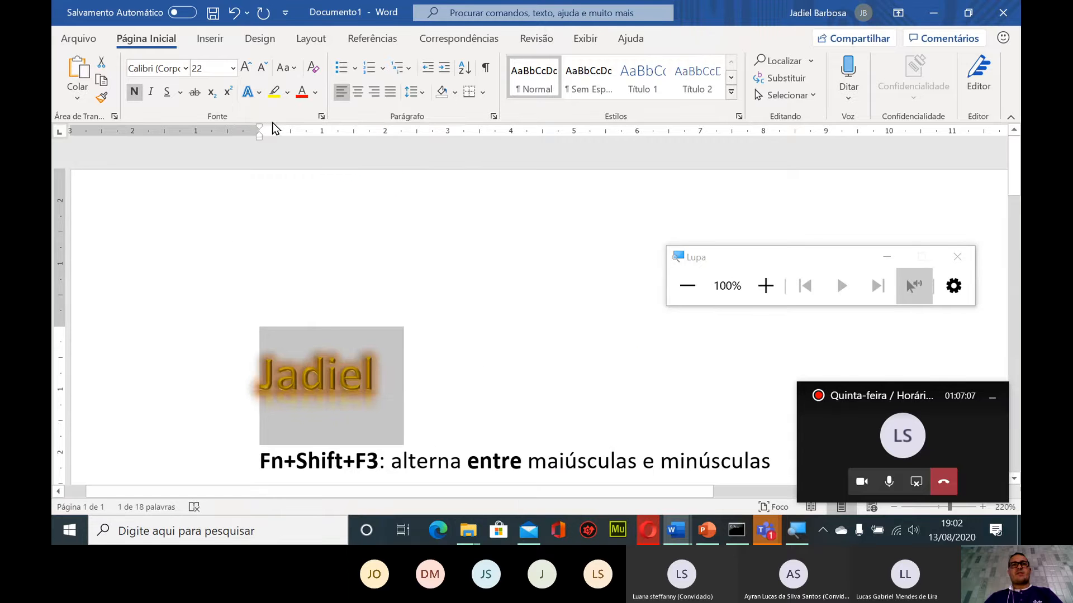
Apply proportional lining numbers and the Individual stylistic set to the name, then reselect it
click(259, 93)
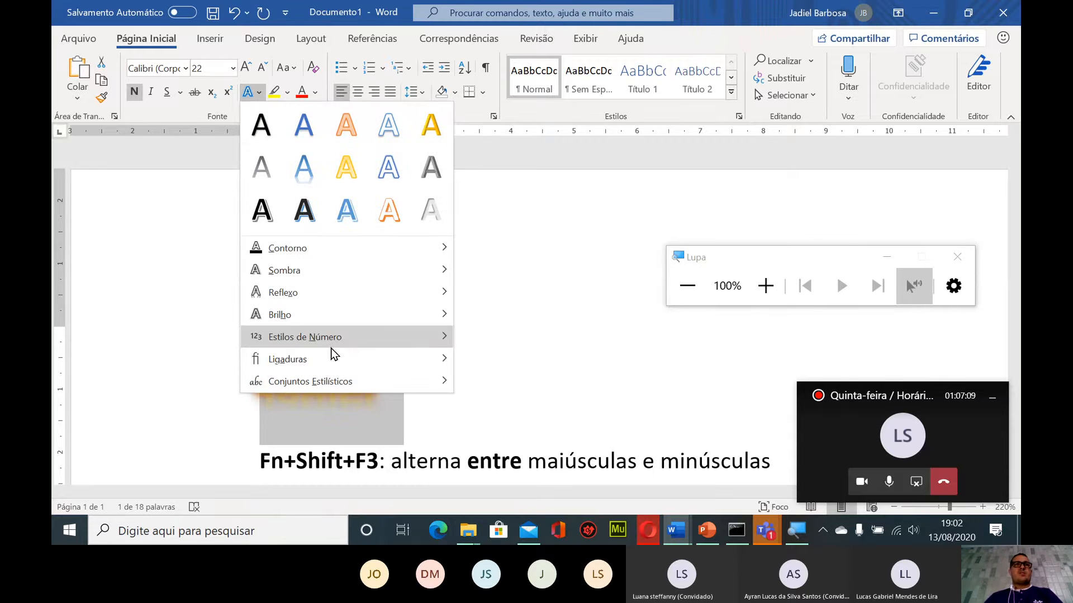
click(525, 351)
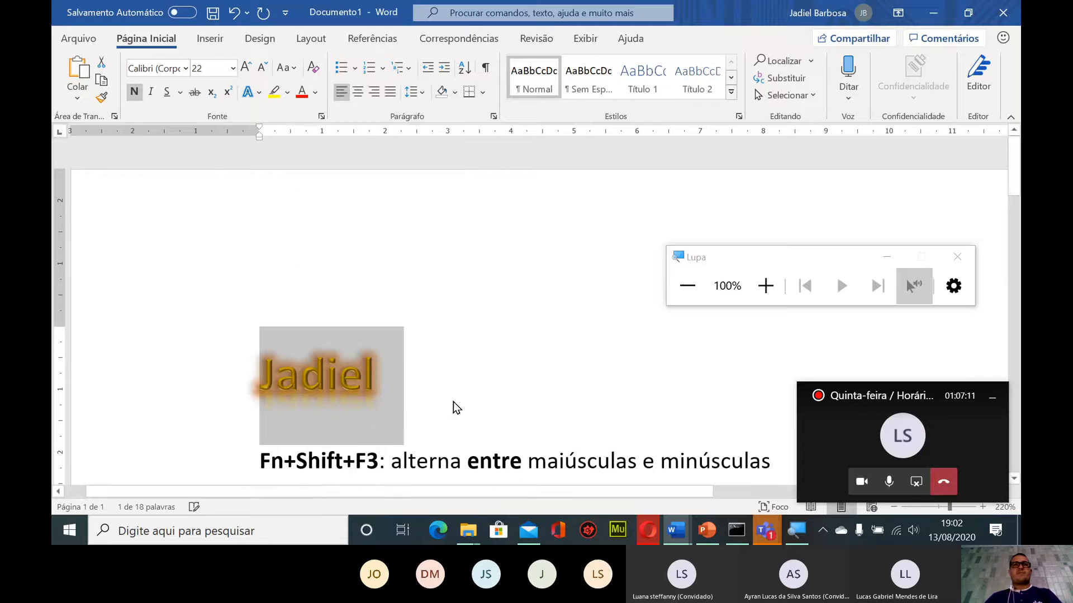
click(259, 93)
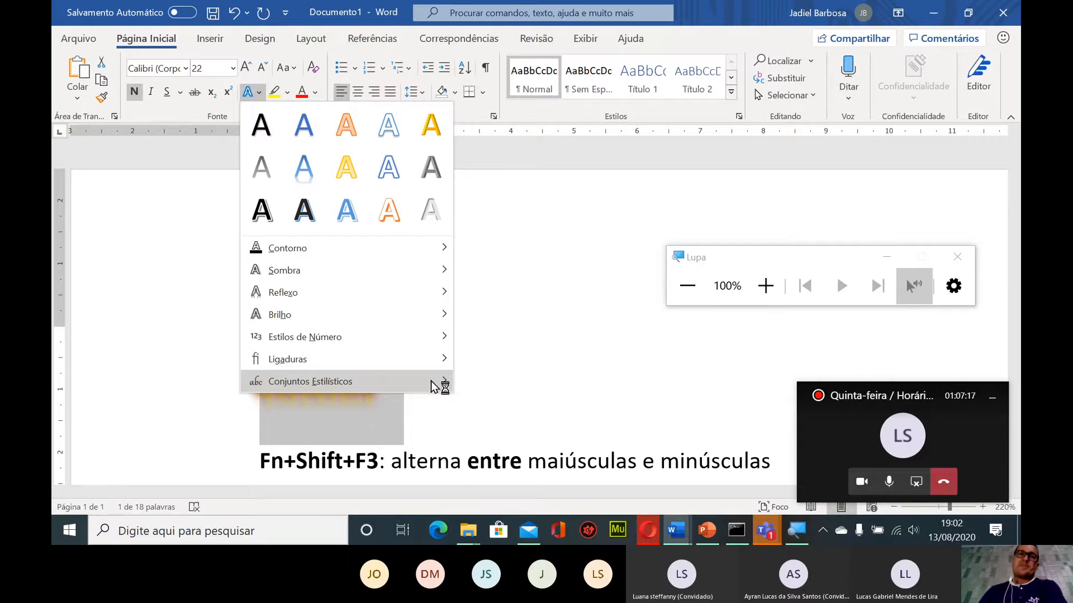
mouse_move(433, 380)
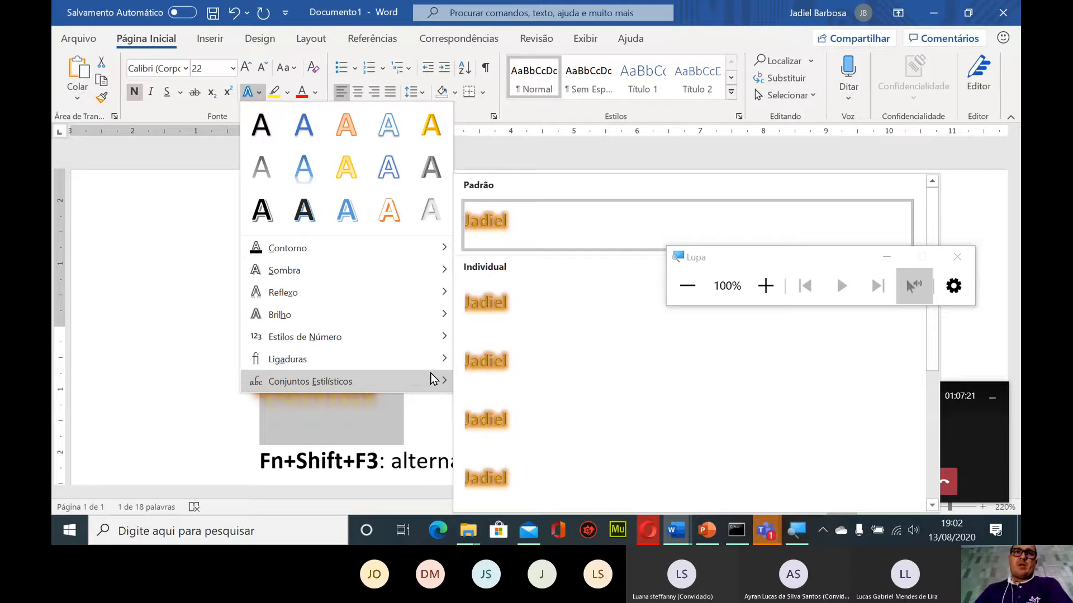
click(505, 364)
click(441, 341)
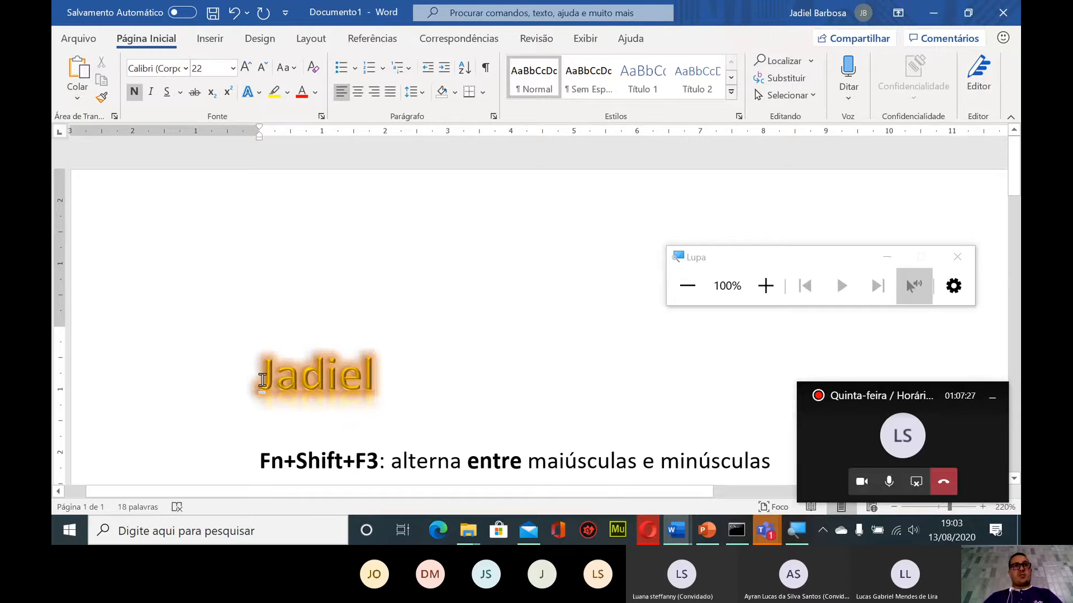
drag(262, 380, 376, 386)
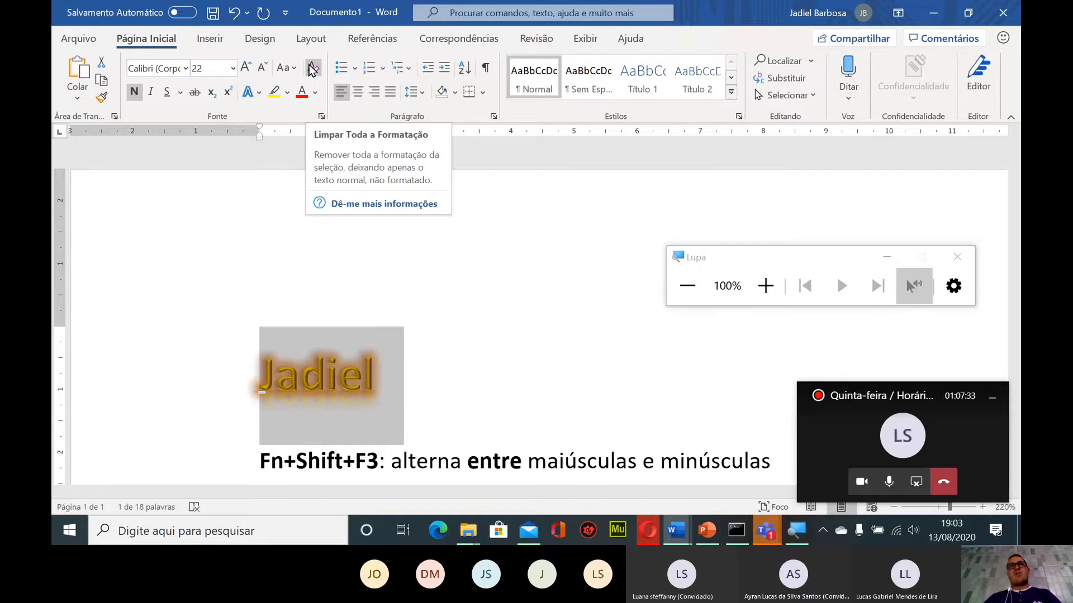
Clear all formatting from the name line and the bold word 'entre'
click(311, 68)
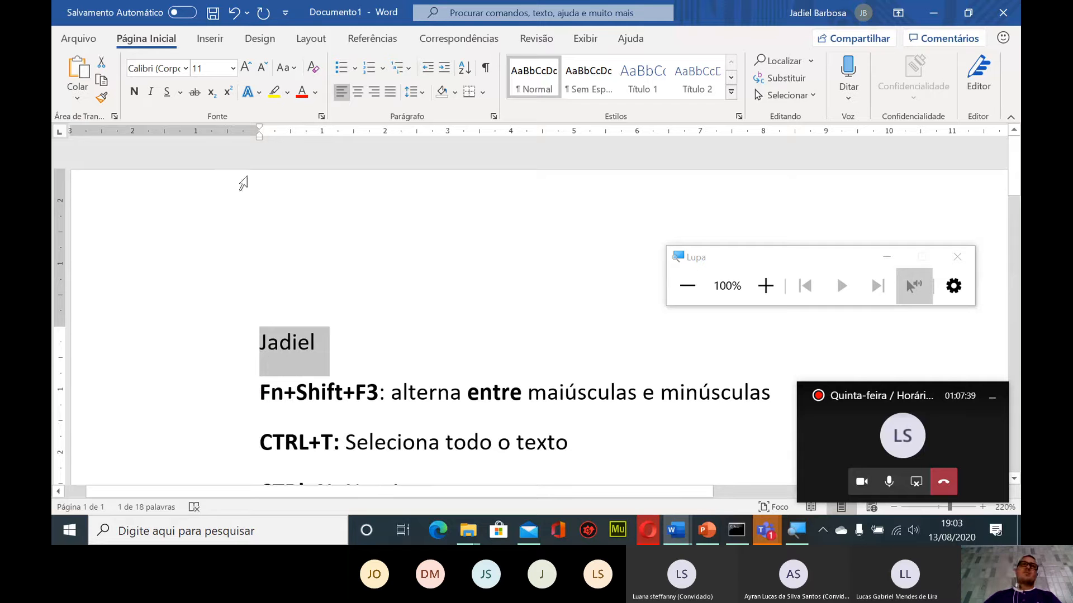
click(431, 398)
click(487, 391)
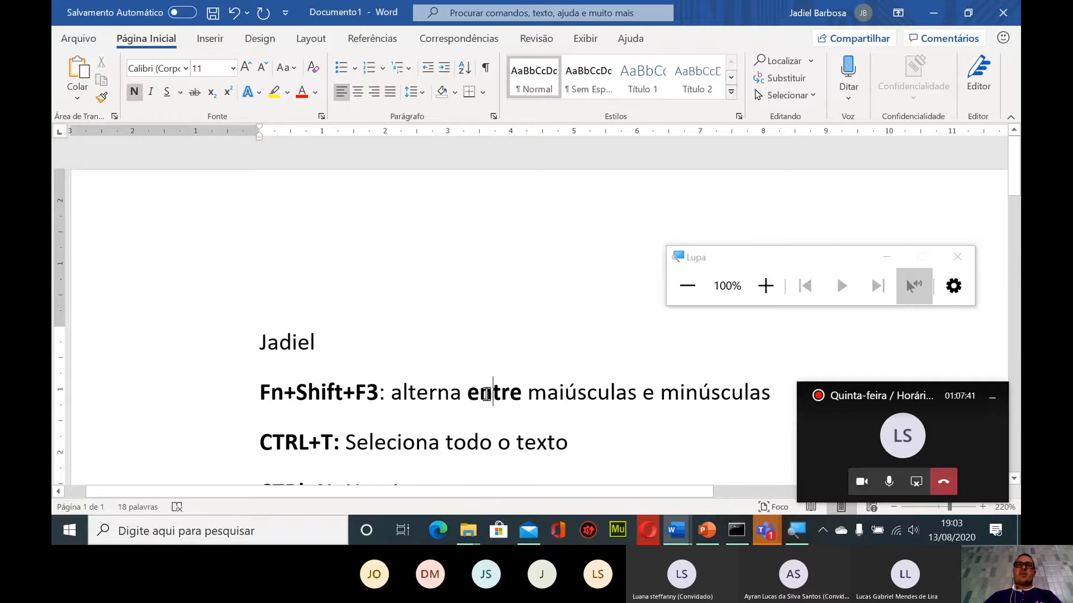
click(320, 69)
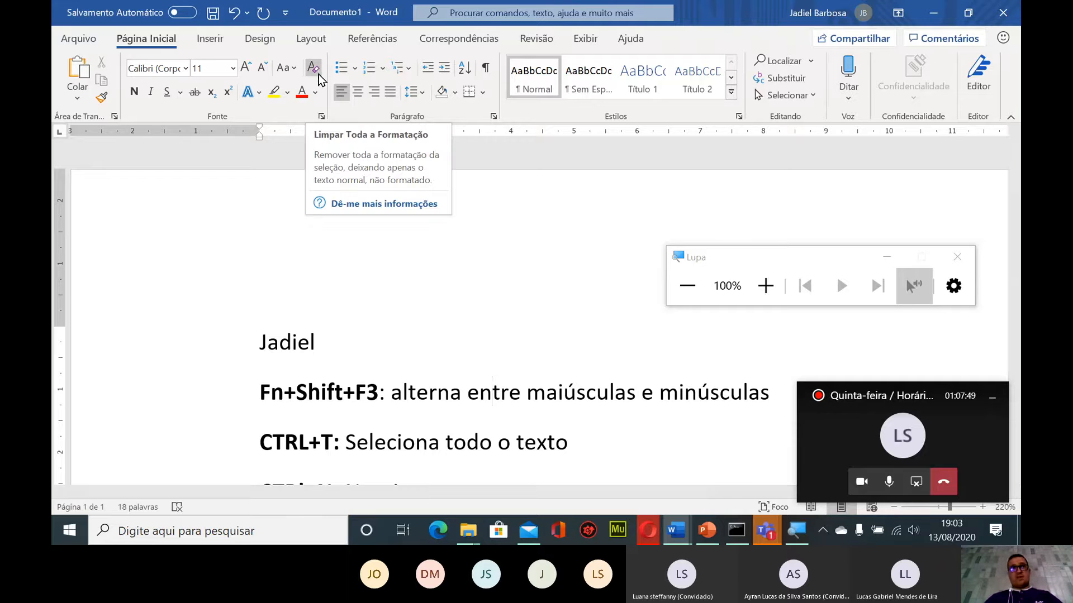
click(246, 450)
scroll(422, 302, down, 5)
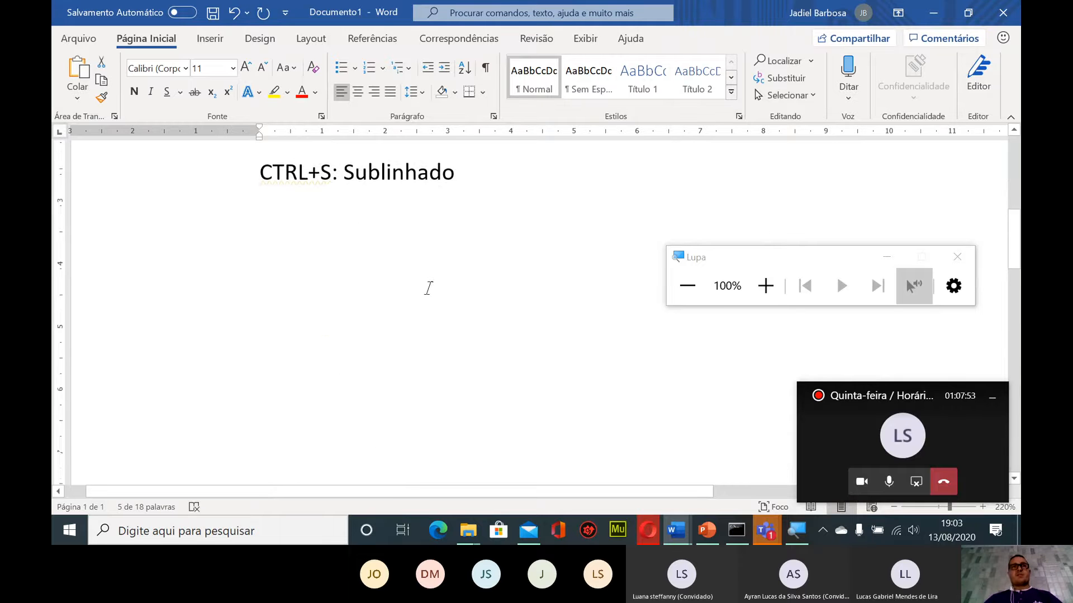
scroll(428, 288, up, 5)
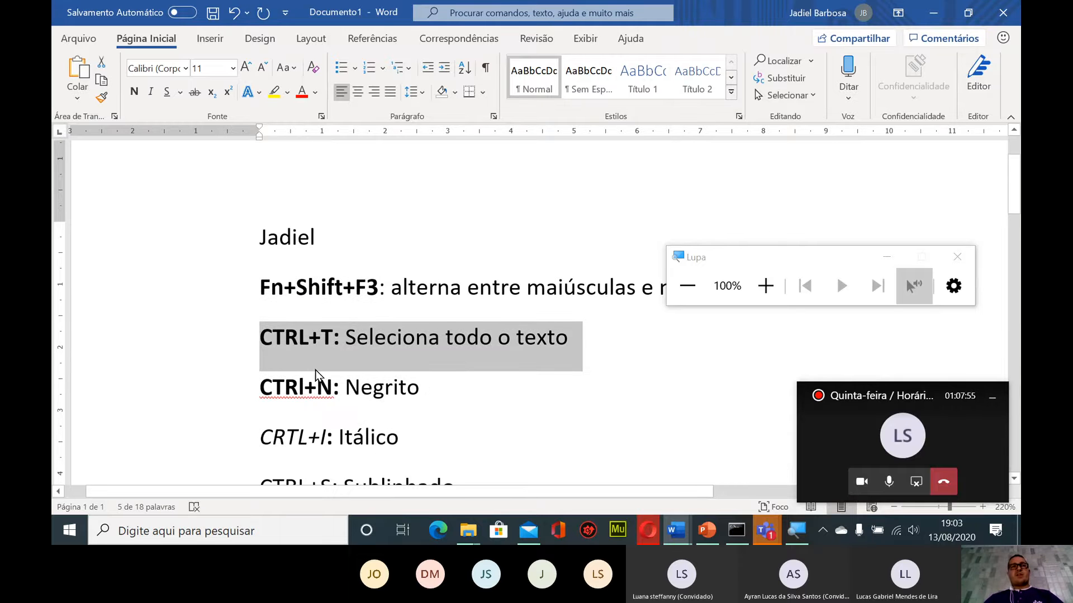
click(286, 344)
drag(273, 335, 333, 335)
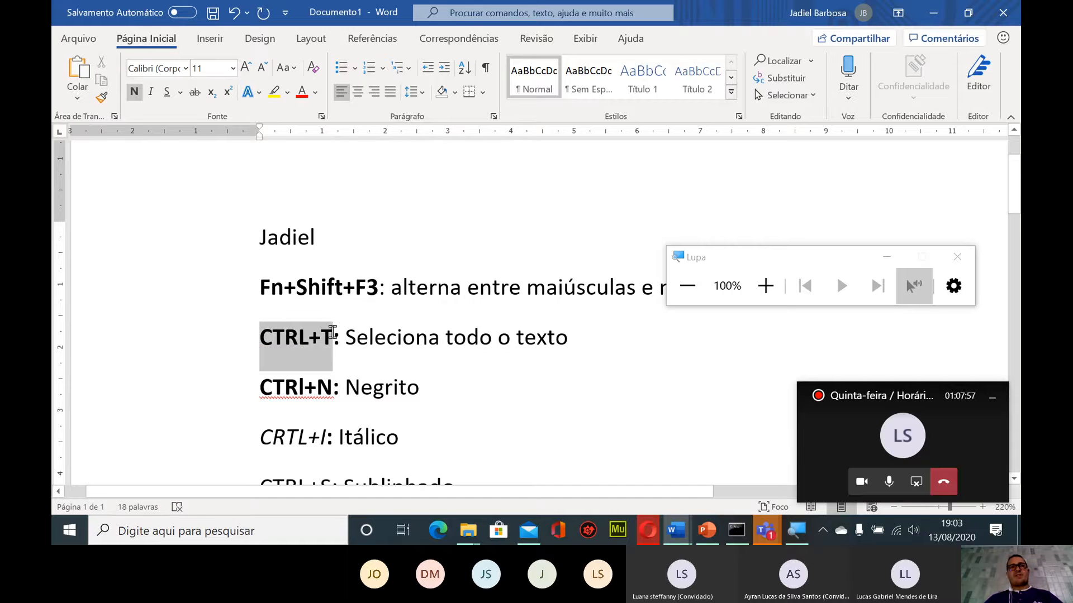
click(101, 99)
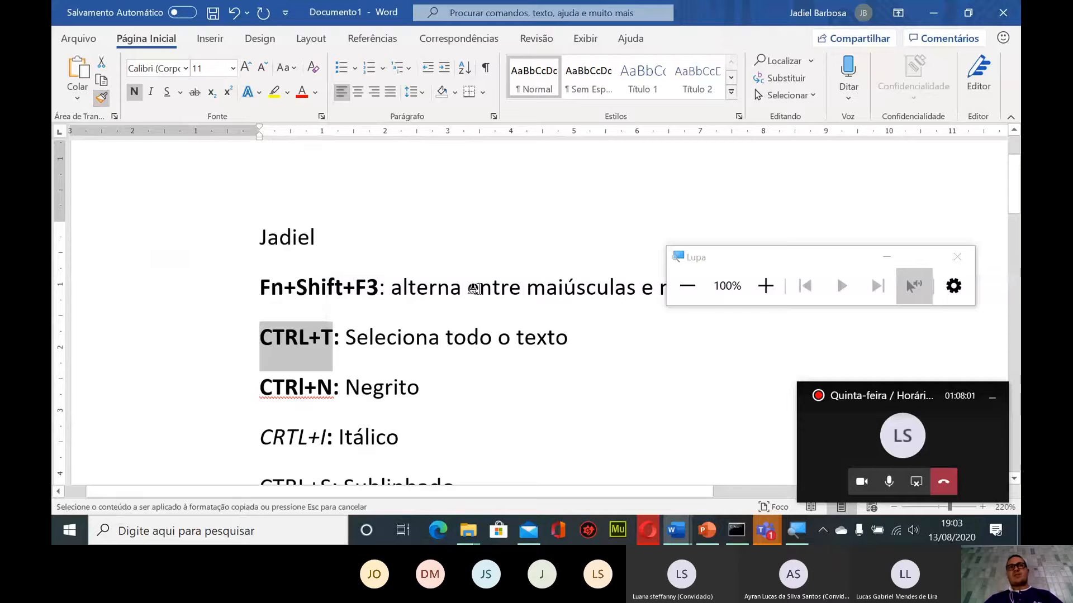
drag(467, 289, 520, 289)
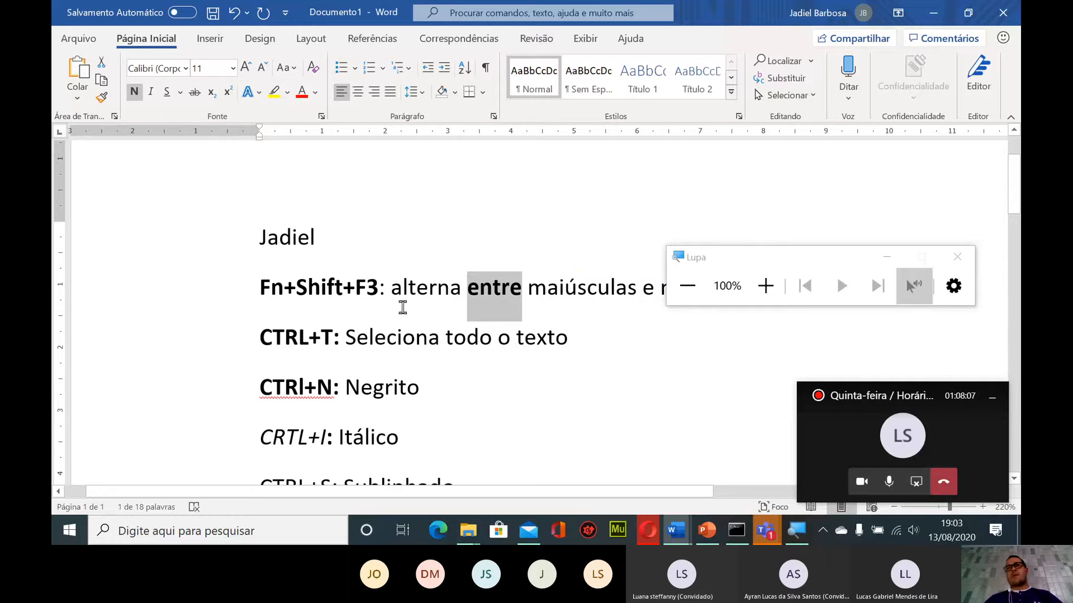
click(560, 314)
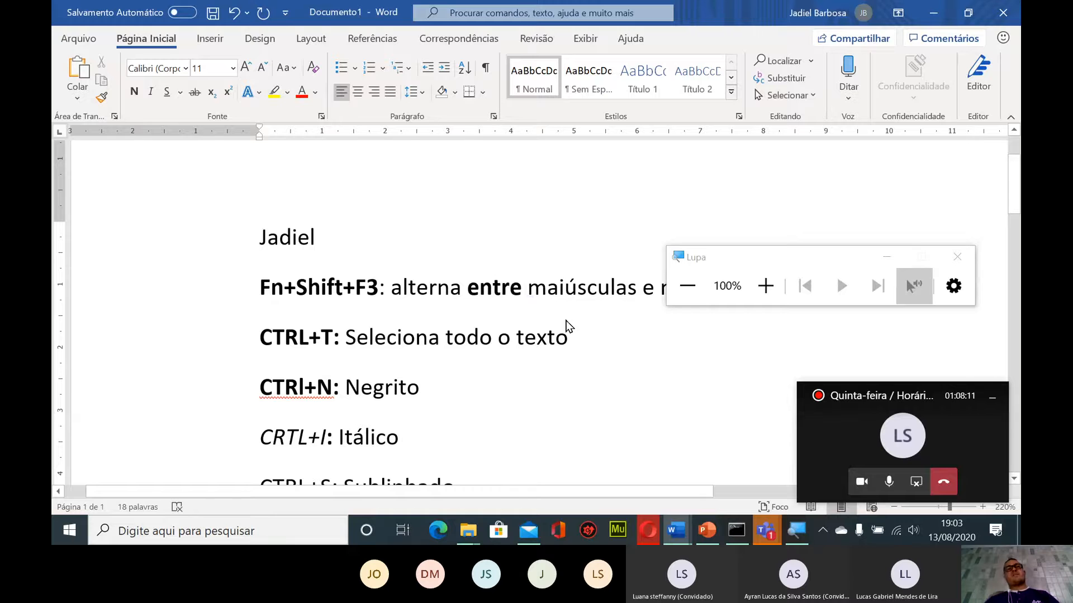
key(ctrl+z)
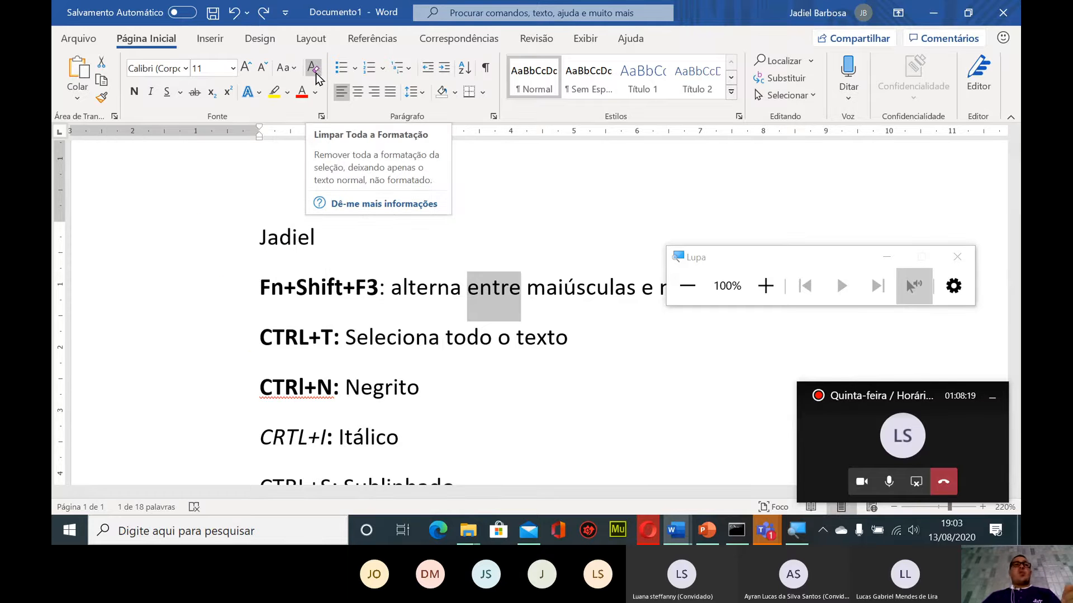
Paint a yellow highlight over the word 'entre' on the Fn+Shift+F3 line
click(261, 170)
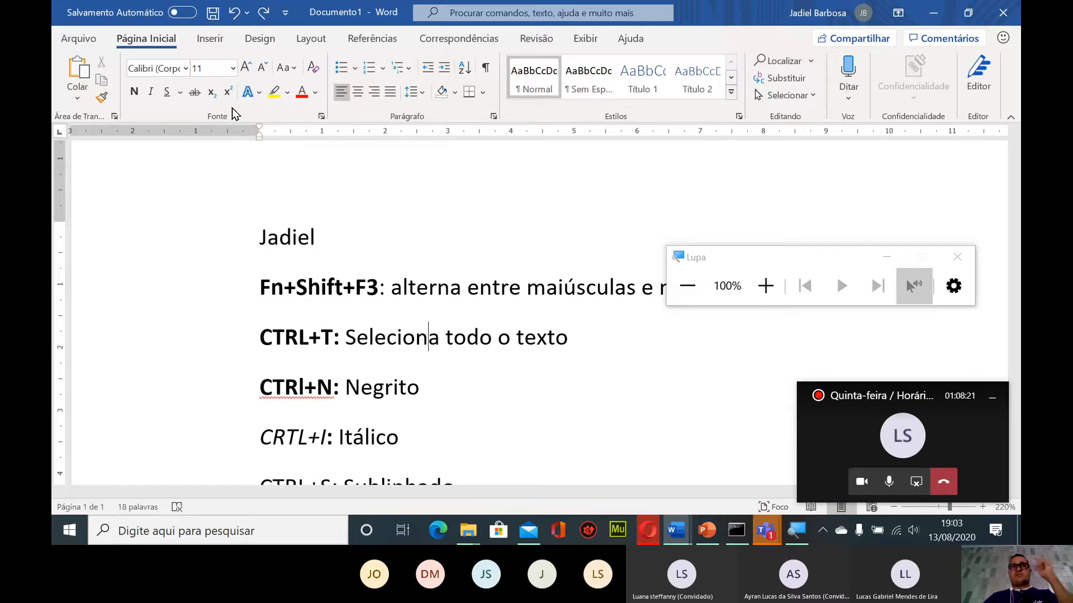
click(274, 92)
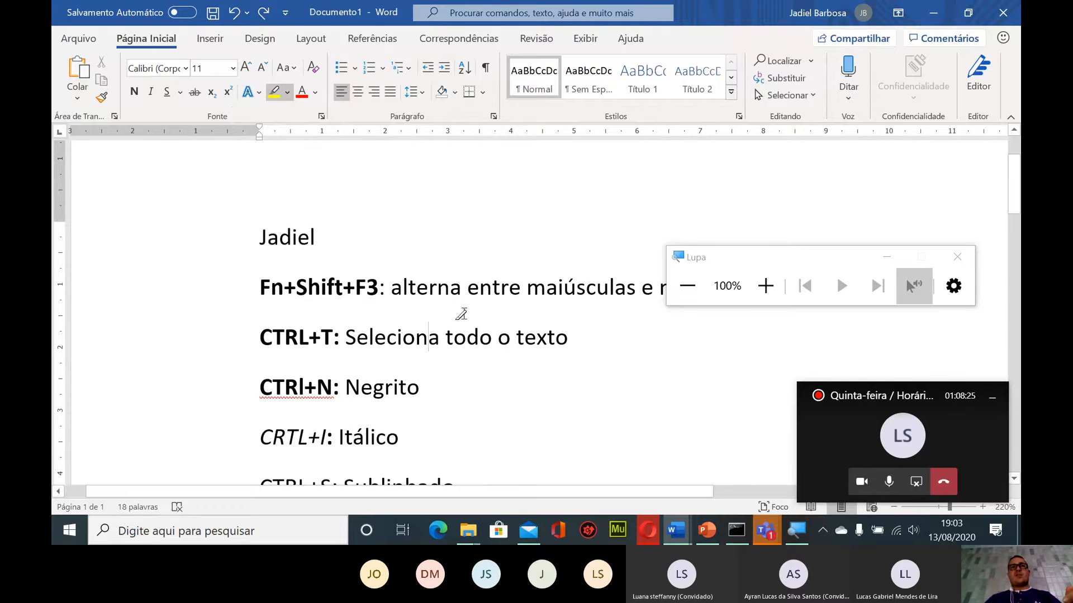
mouse_move(479, 286)
mouse_down()
mouse_move(523, 283)
mouse_move(486, 283)
mouse_move(501, 282)
mouse_up()
click(461, 282)
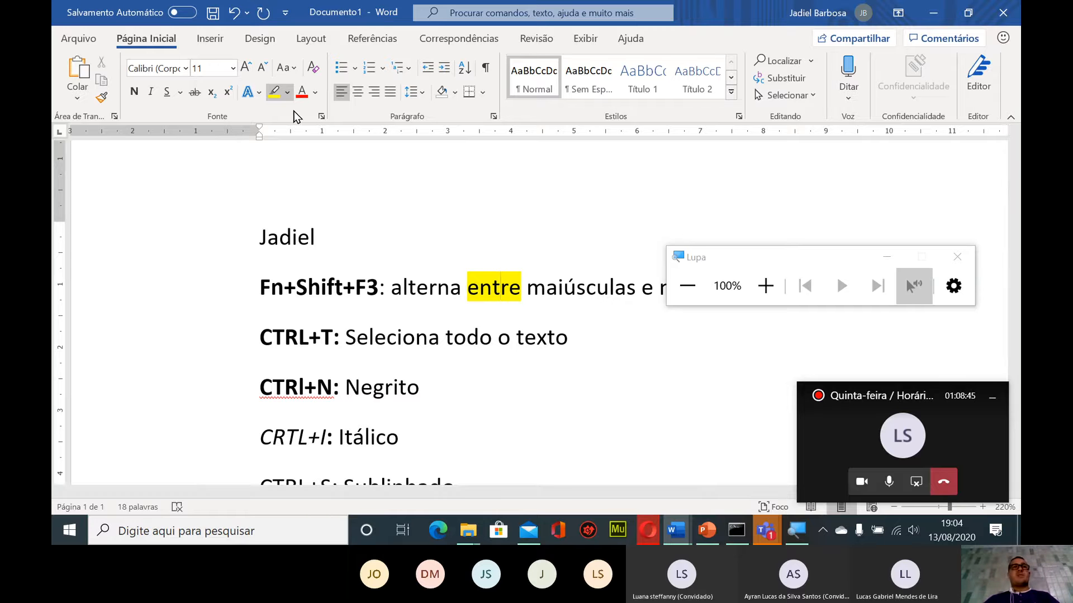
Highlight 'entre' and part of 'Seleciona' in green
click(288, 93)
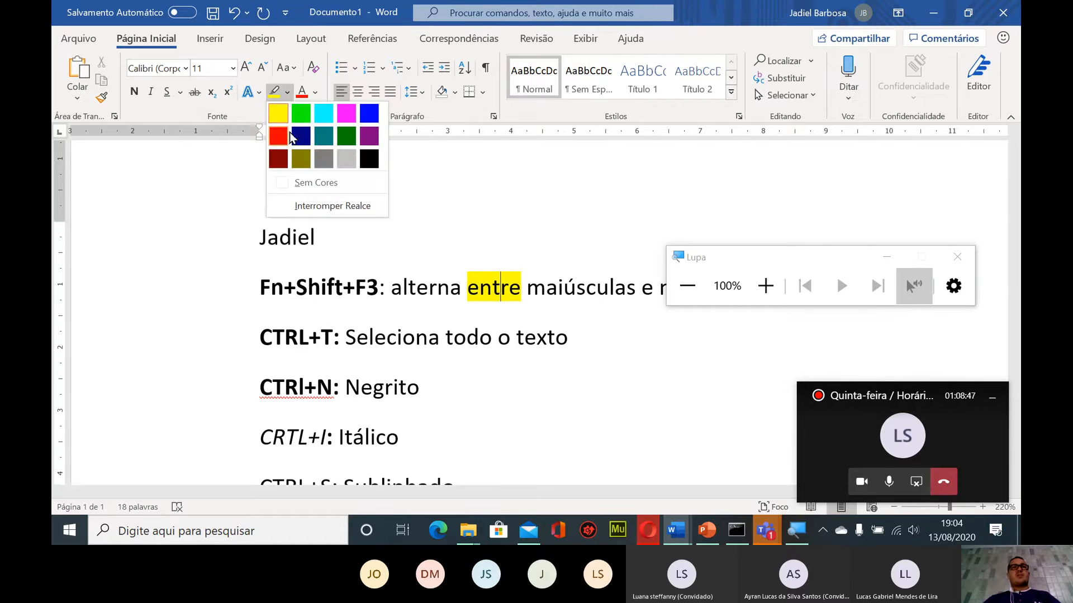
click(300, 115)
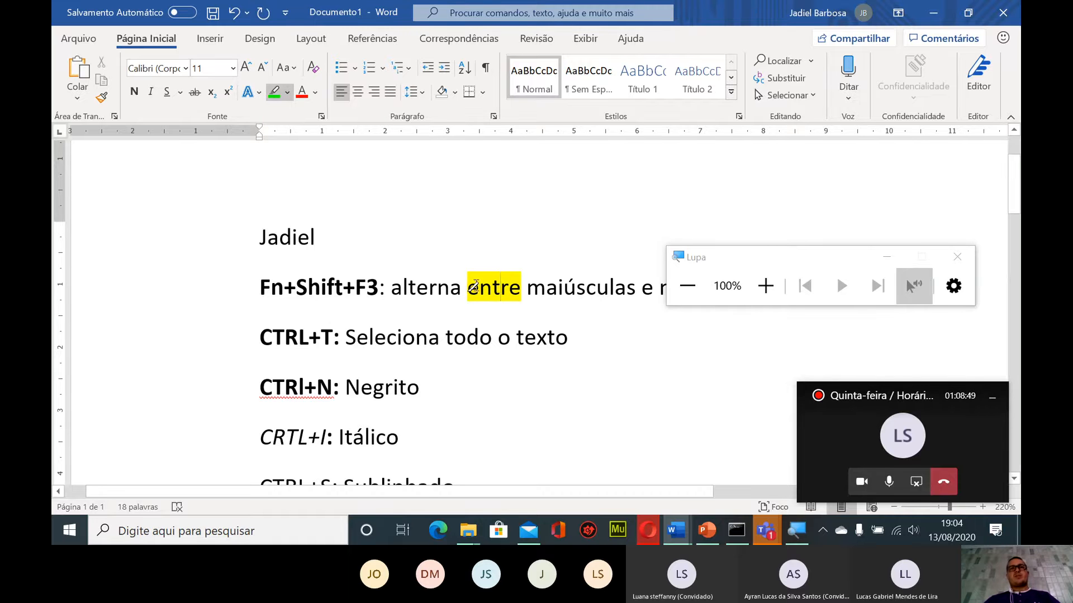
drag(468, 288, 520, 289)
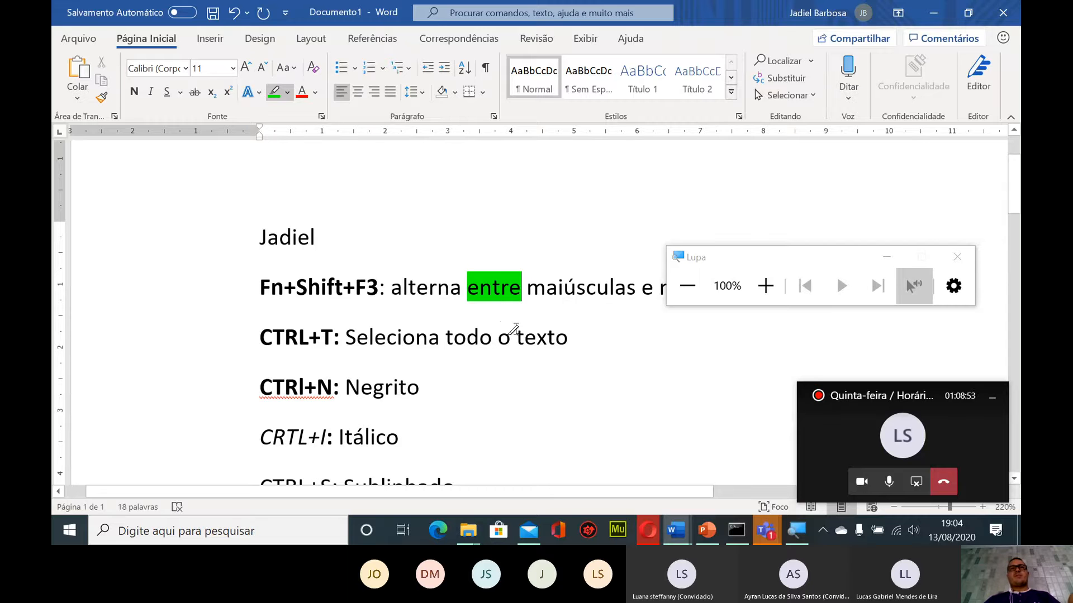
drag(368, 337, 440, 339)
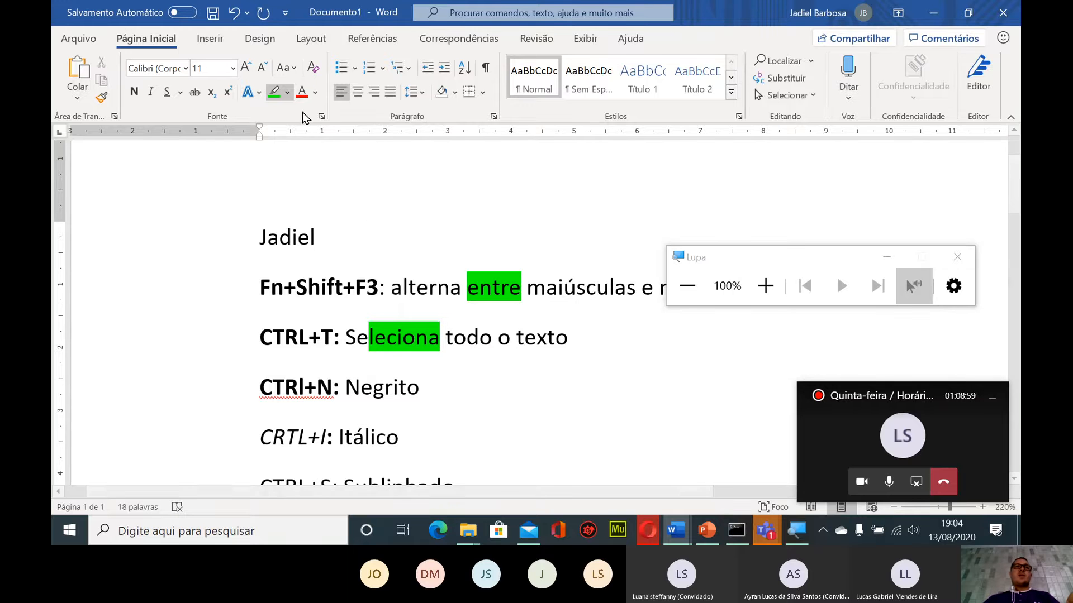
Erase the highlighting from 'entre' and 'Seleciona' using No Color
click(287, 92)
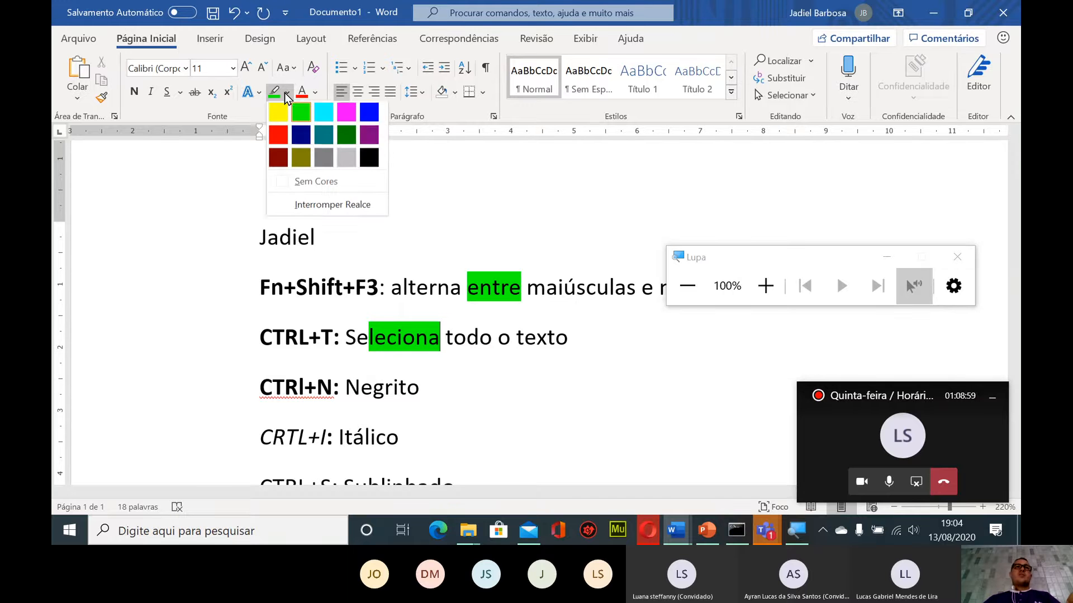
click(311, 183)
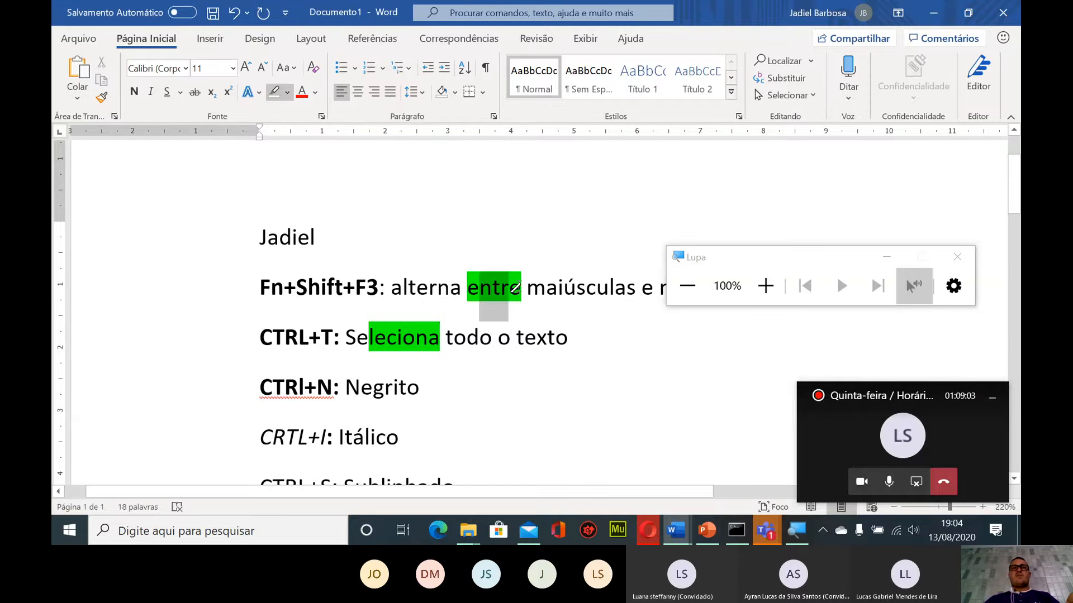
drag(514, 287, 520, 287)
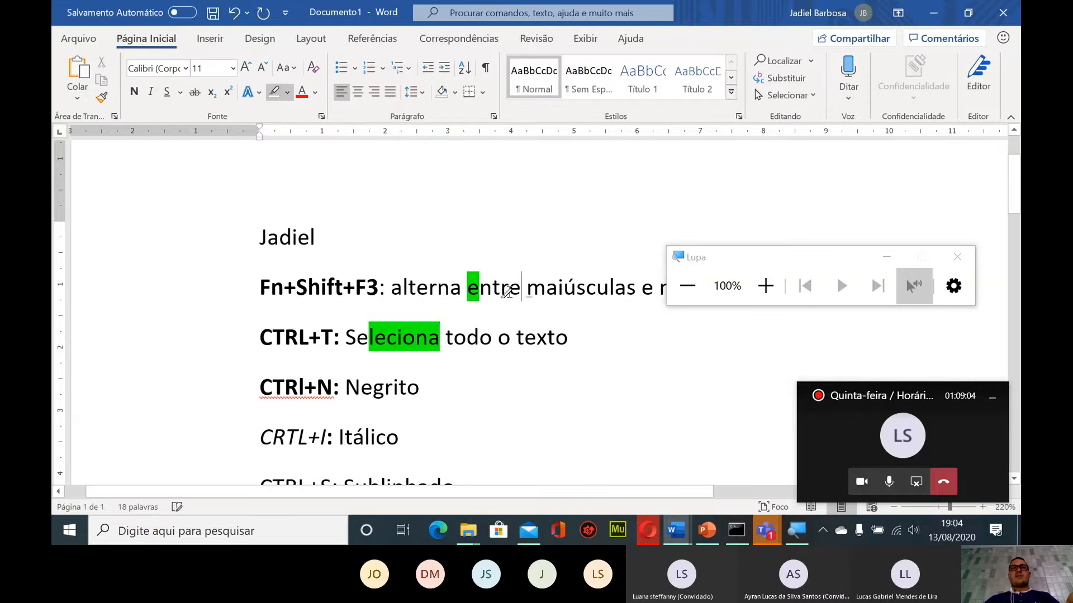
click(478, 282)
drag(358, 335, 454, 334)
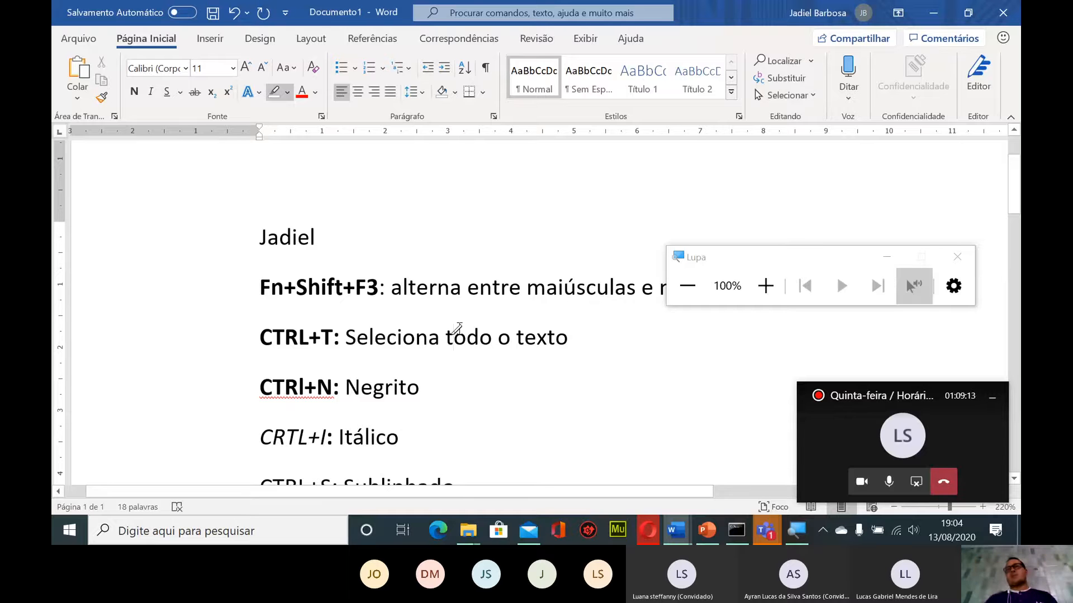
Check the Teams meeting chat, then minimize the meeting to return to Word
mouse_move(774, 540)
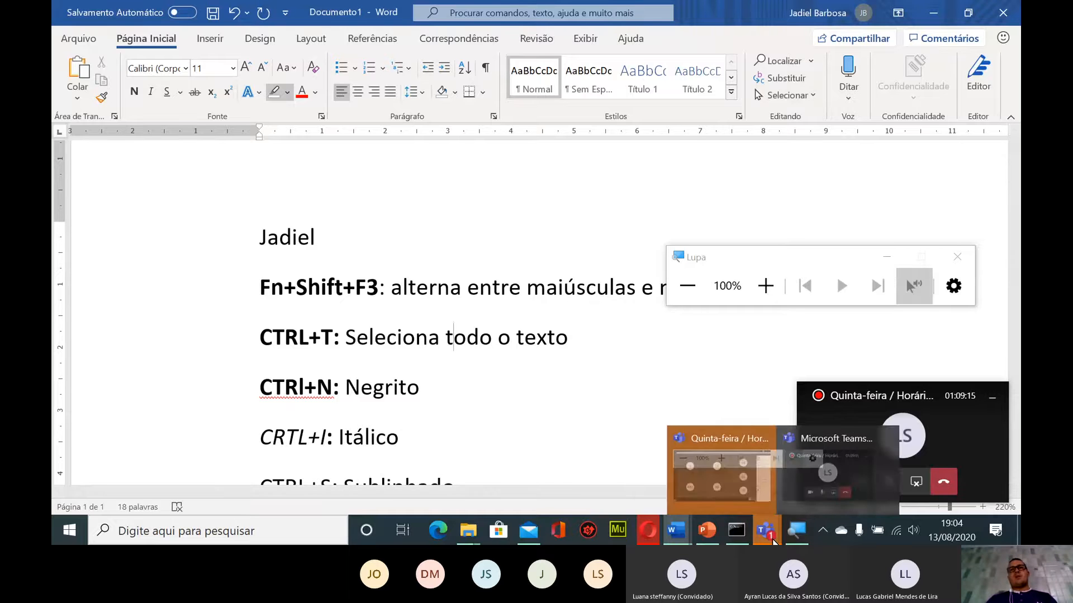
click(748, 499)
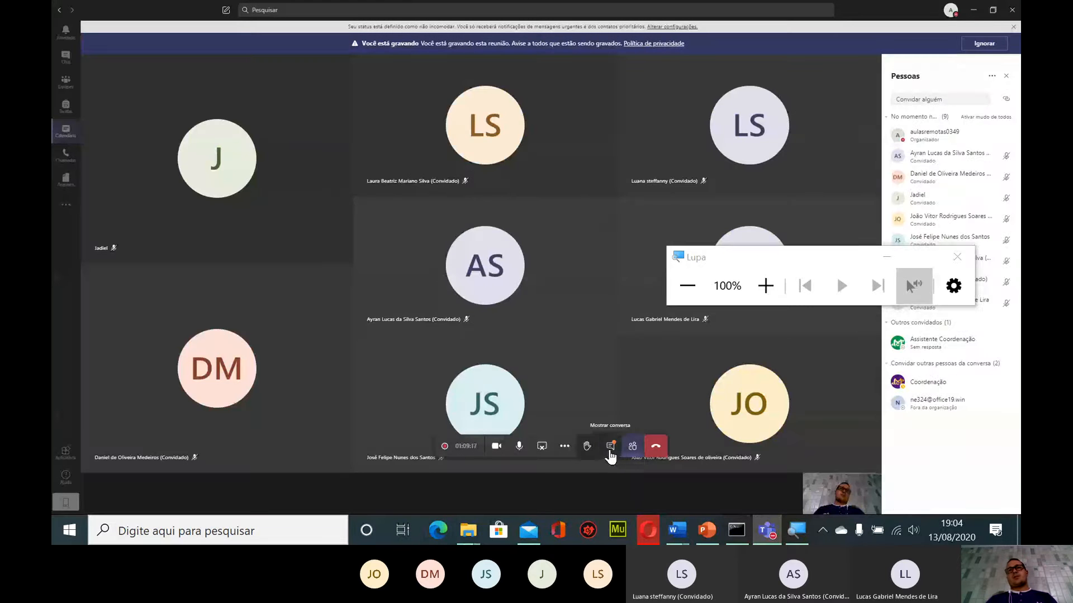
click(610, 447)
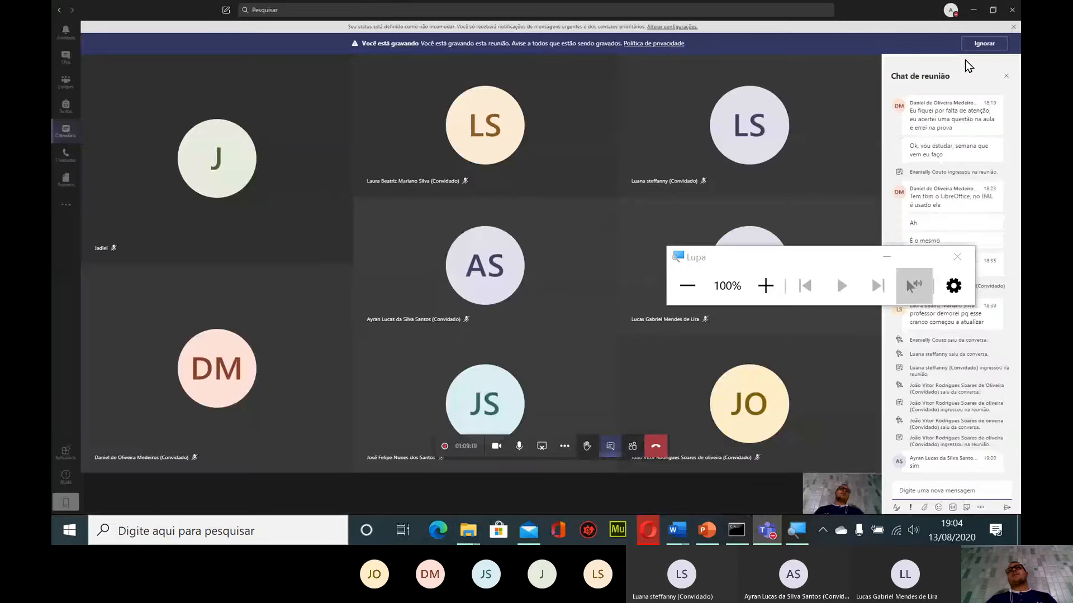
click(973, 9)
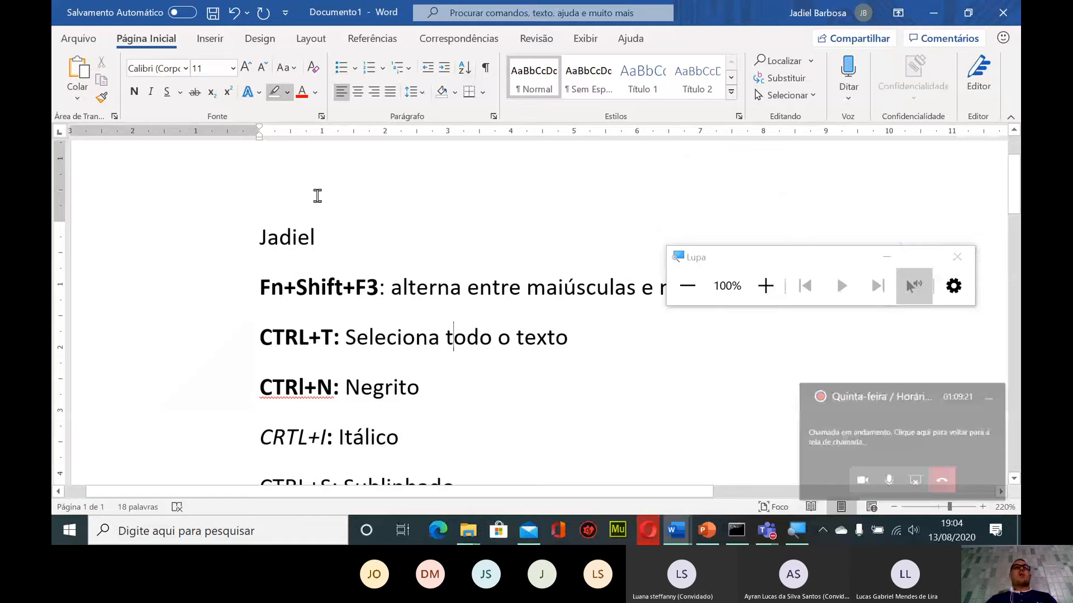
Select the name line at the top and open the Font Color choices
click(329, 244)
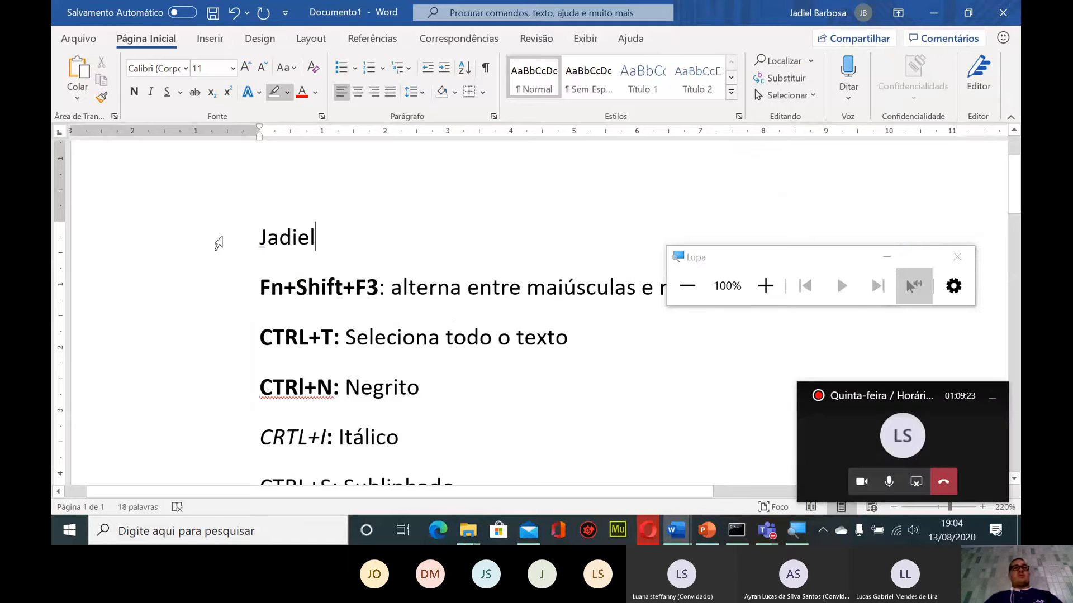
click(287, 92)
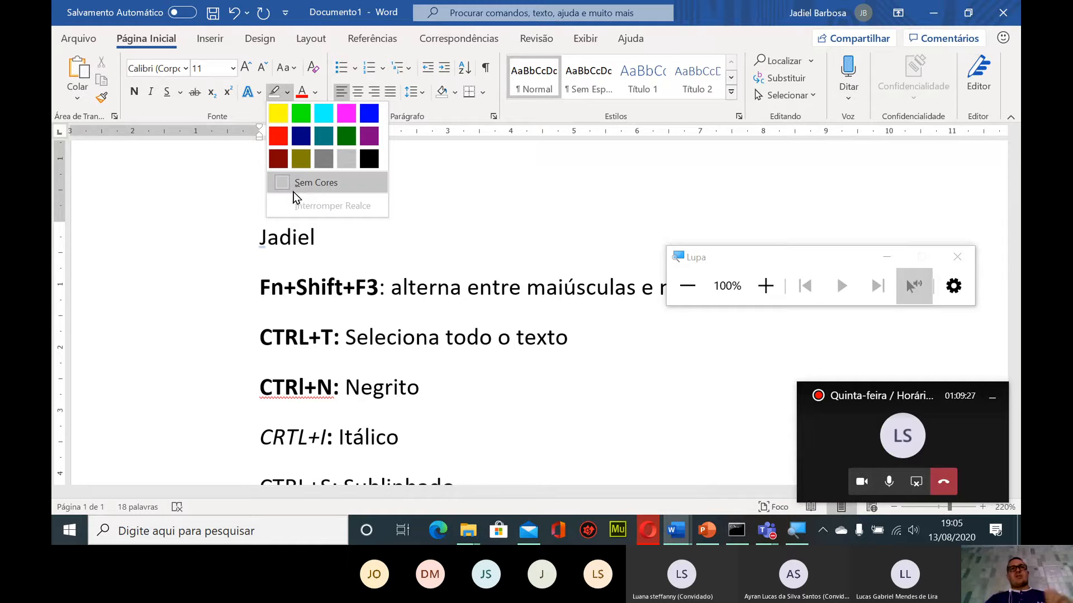
key(Escape)
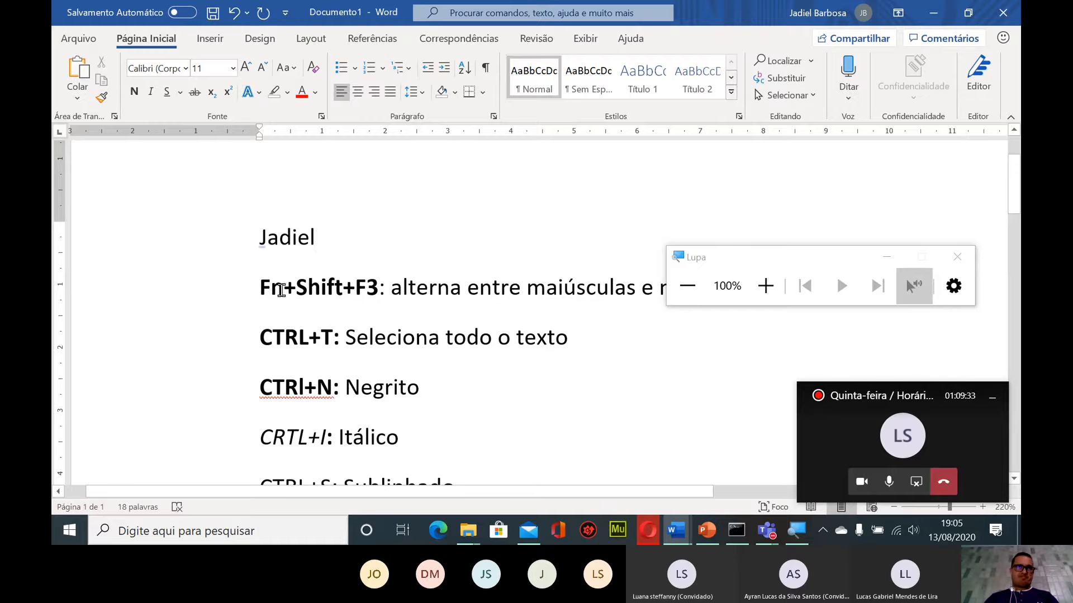
drag(259, 235, 316, 233)
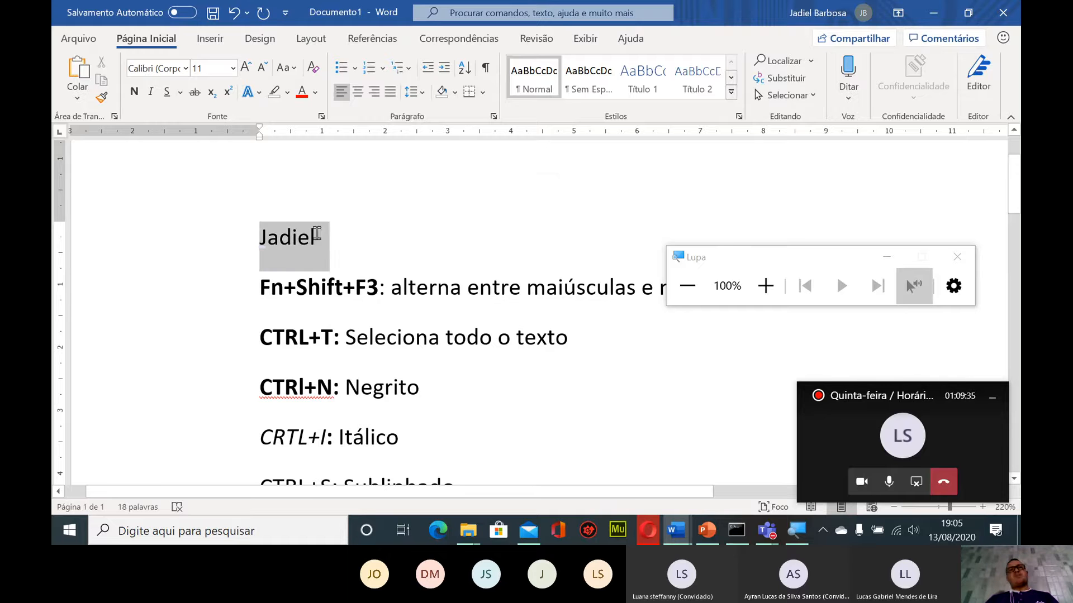
click(316, 92)
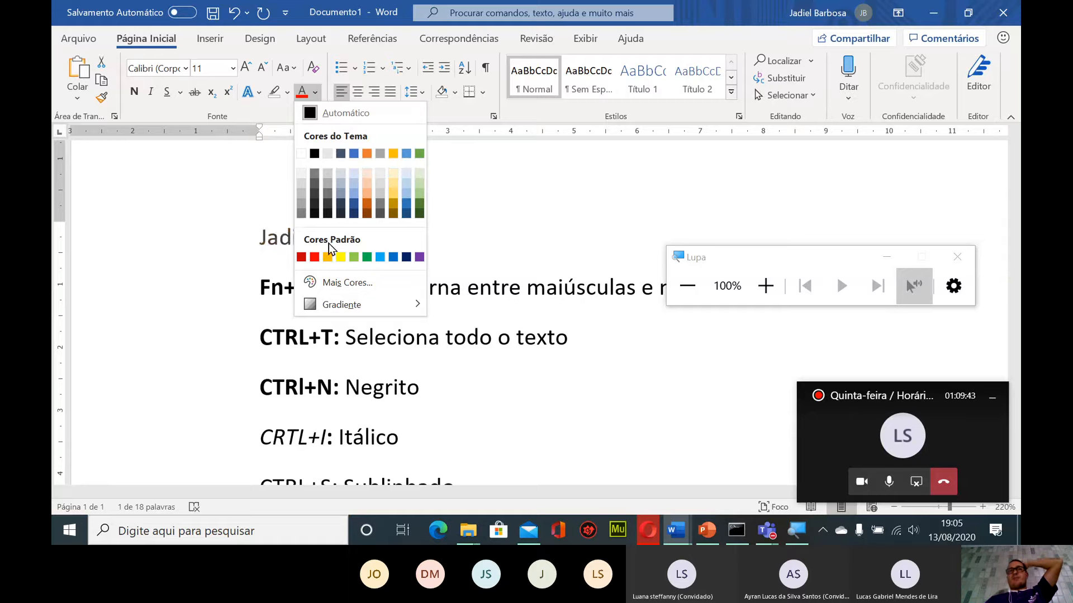
Preview peach, red and orange colours for the name line in the More Colors dialog
click(330, 285)
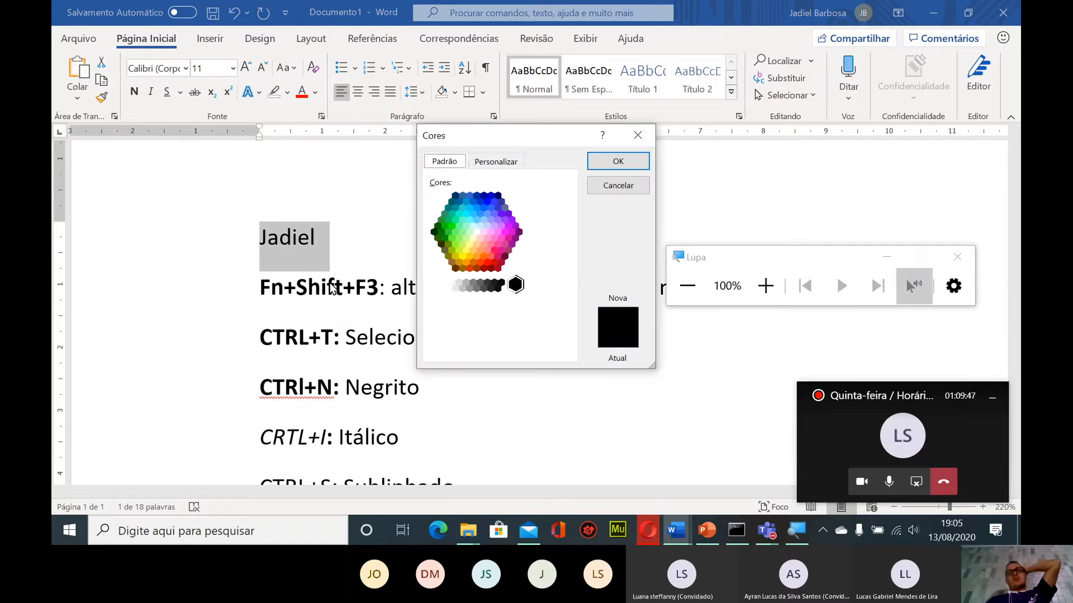
click(476, 245)
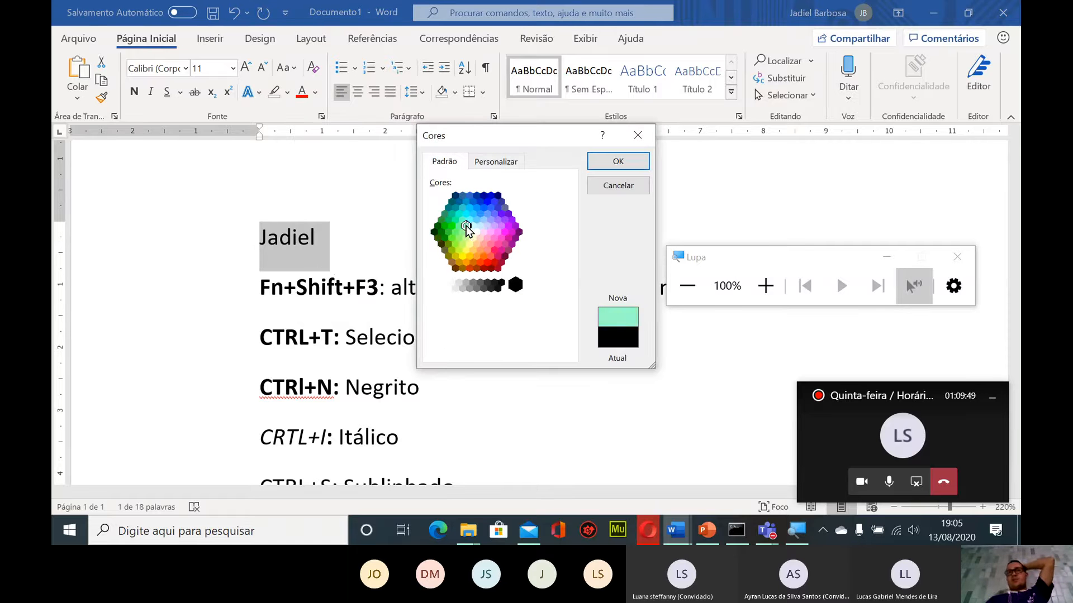
click(484, 224)
click(494, 218)
click(487, 262)
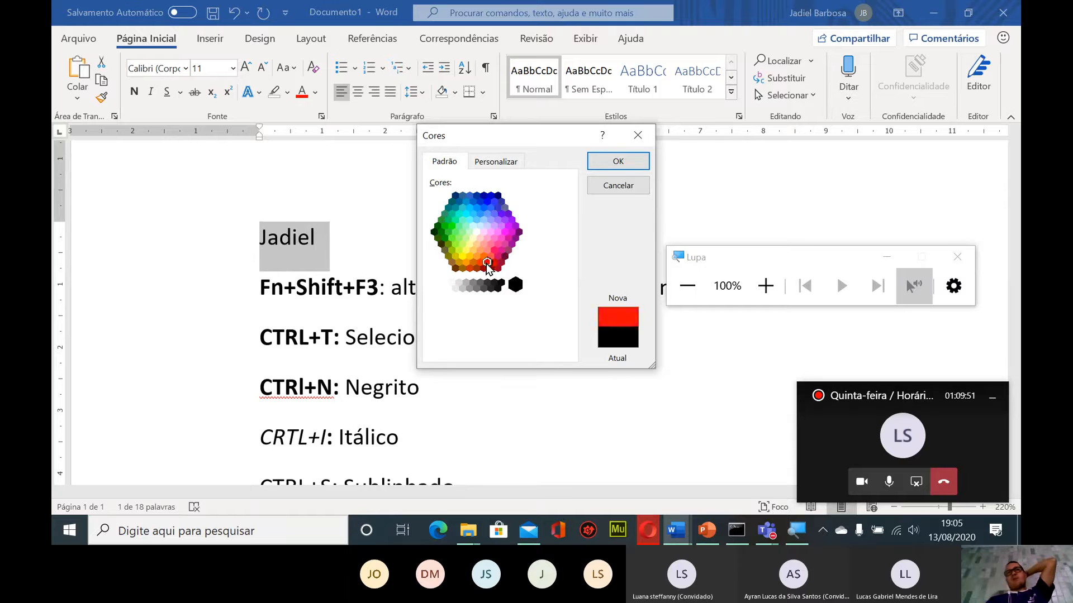
click(471, 250)
Pick a custom deep pink, #D828B2, from the spectrum and apply it to the name line
click(496, 162)
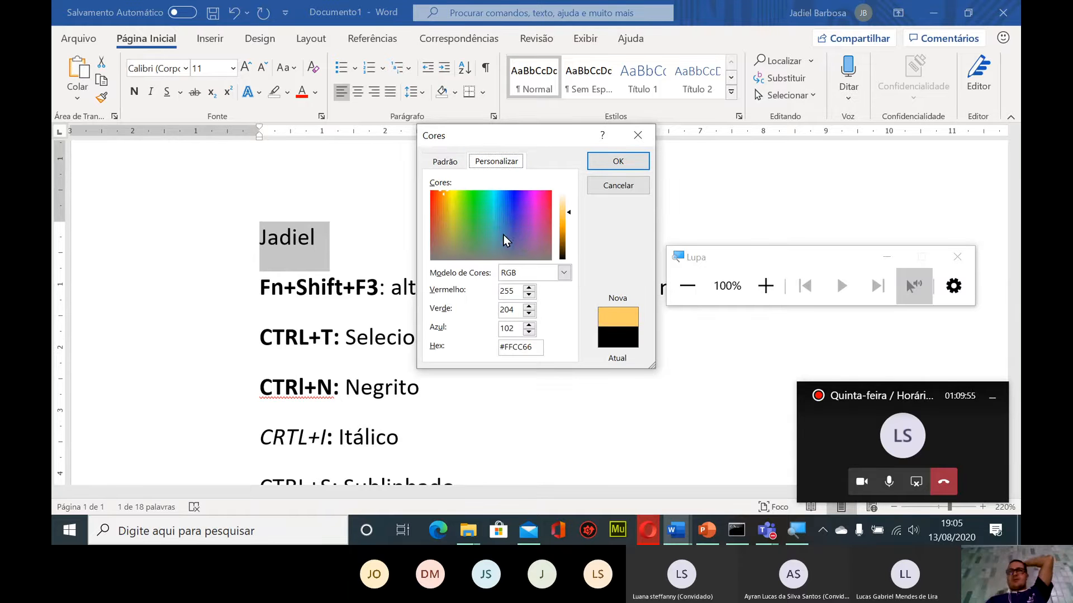
click(438, 218)
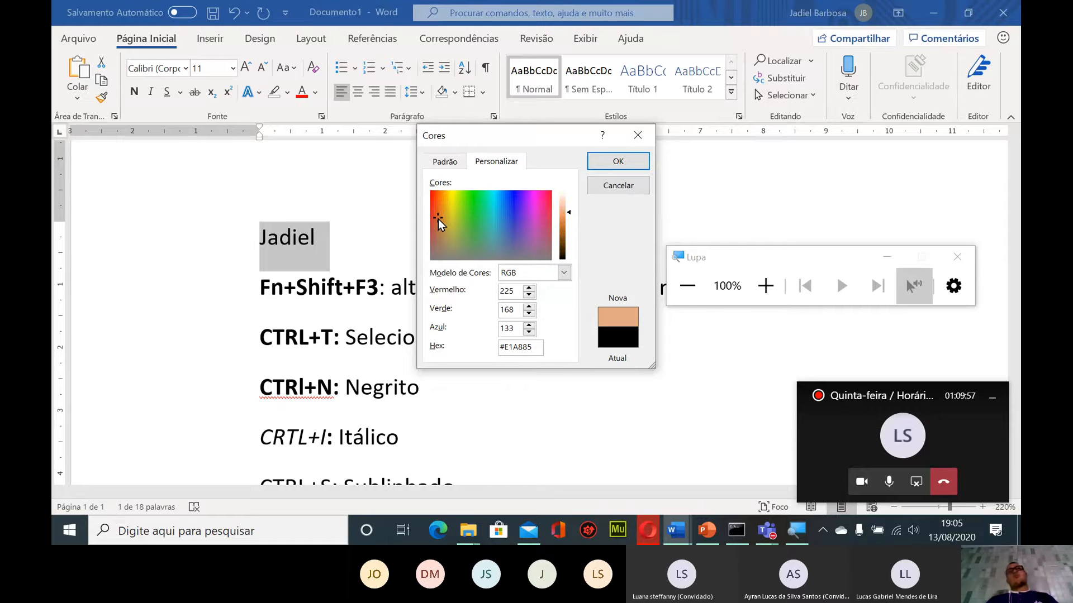
click(756, 290)
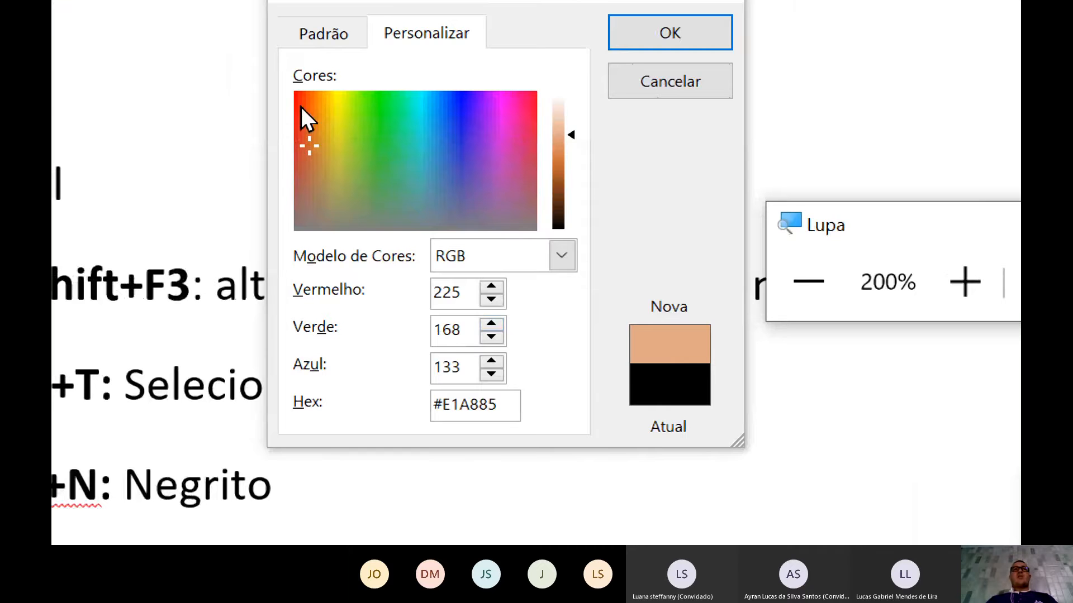
click(437, 193)
click(329, 179)
click(429, 167)
click(504, 134)
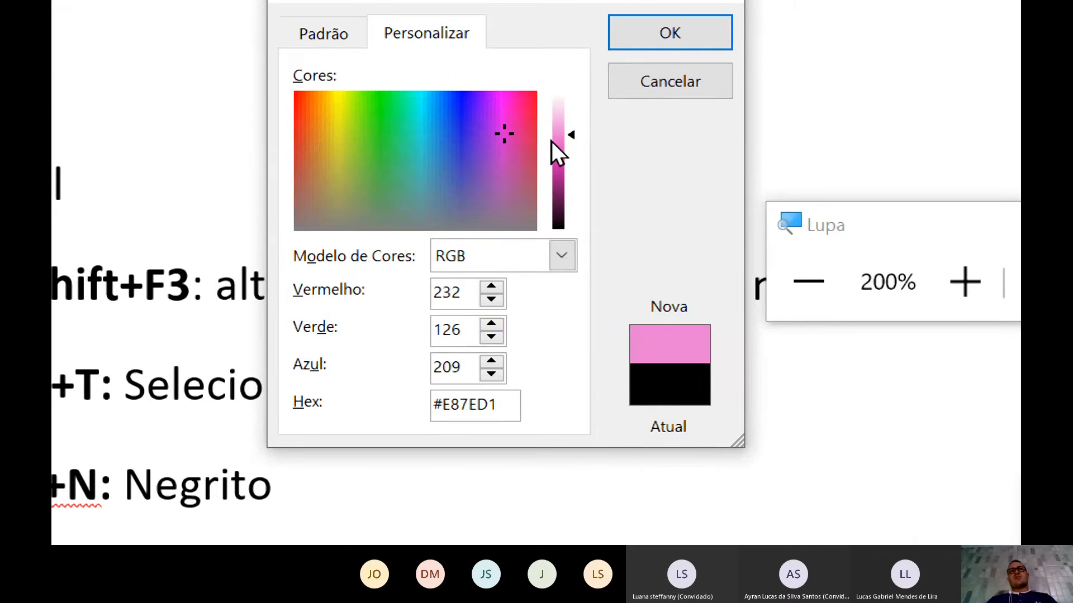
drag(572, 136, 575, 164)
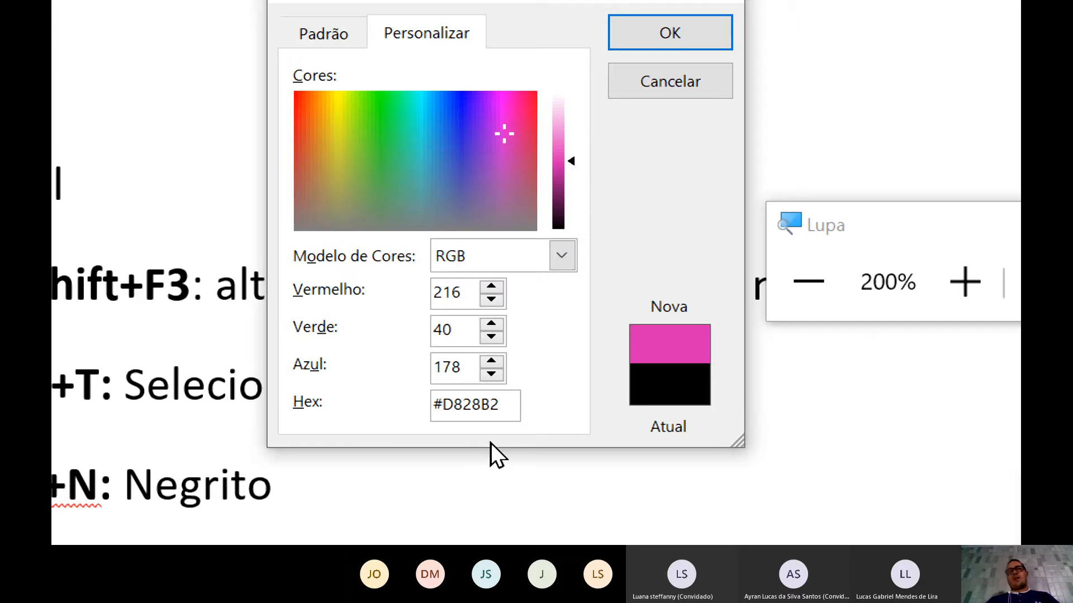
drag(508, 404, 427, 421)
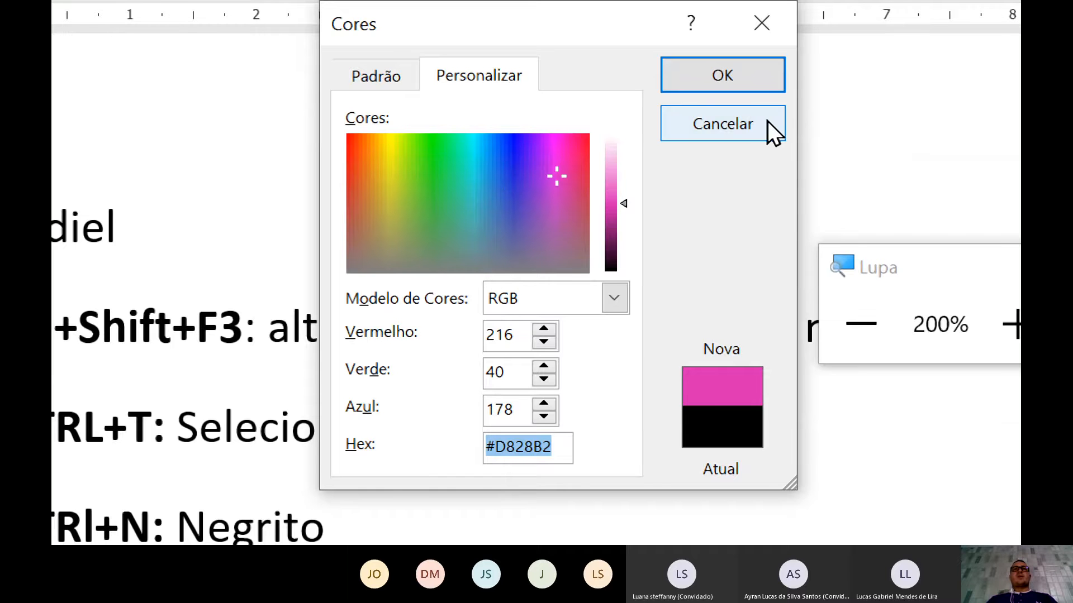
click(769, 83)
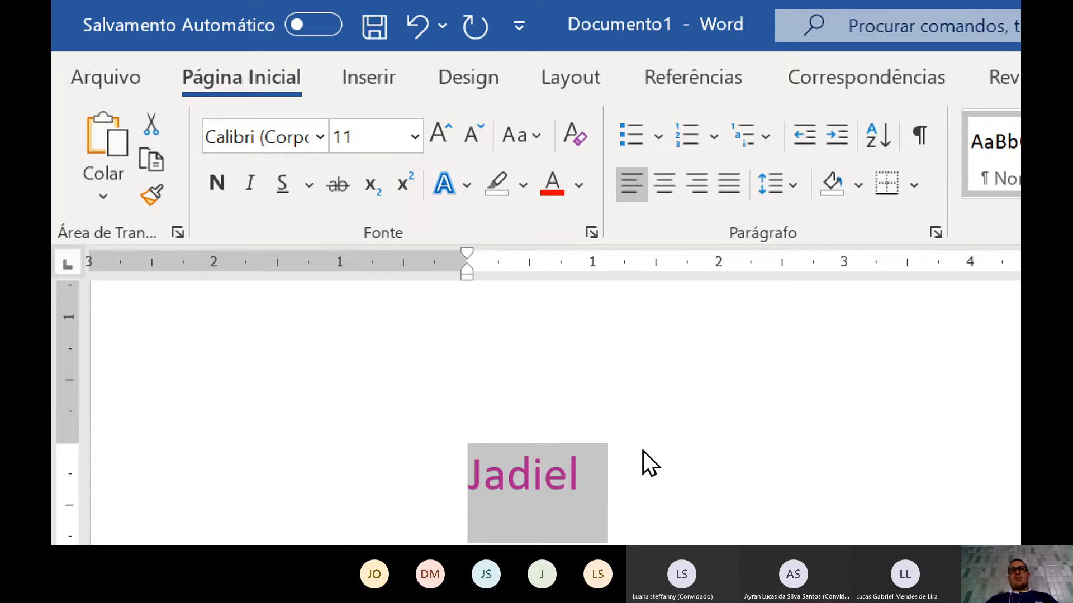
click(578, 472)
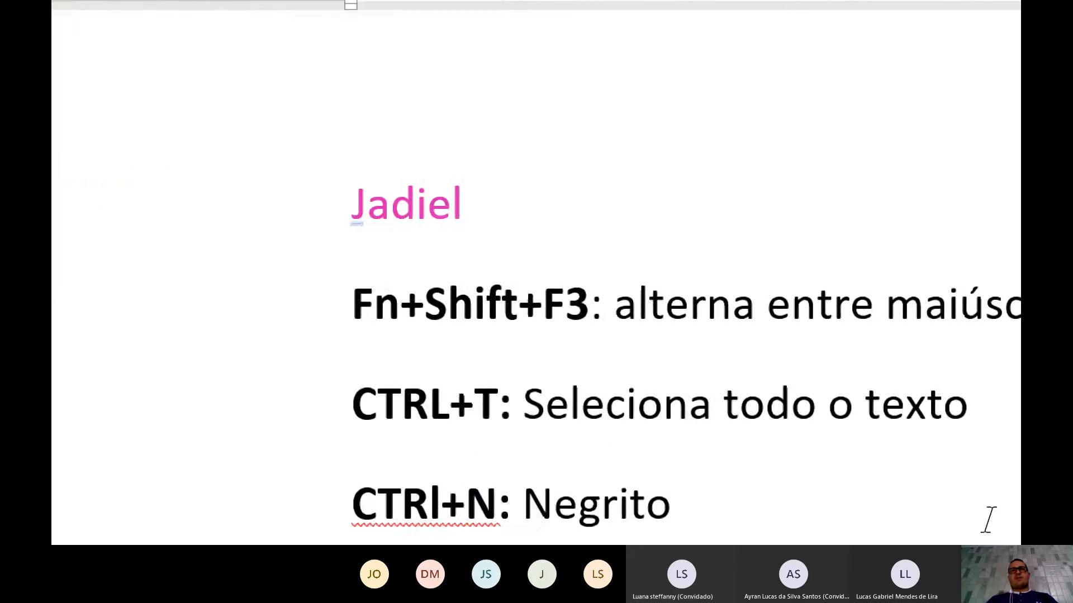
Add 'Também' on a new line below 'CTRL+S: Sublinhado'
click(920, 296)
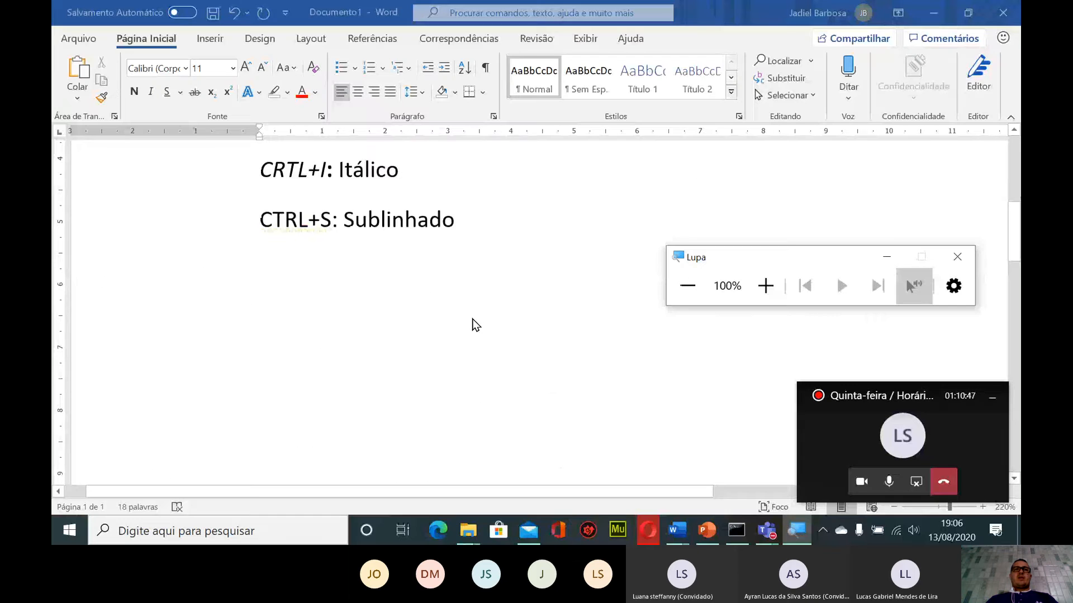
scroll(471, 301, up, 1)
click(451, 277)
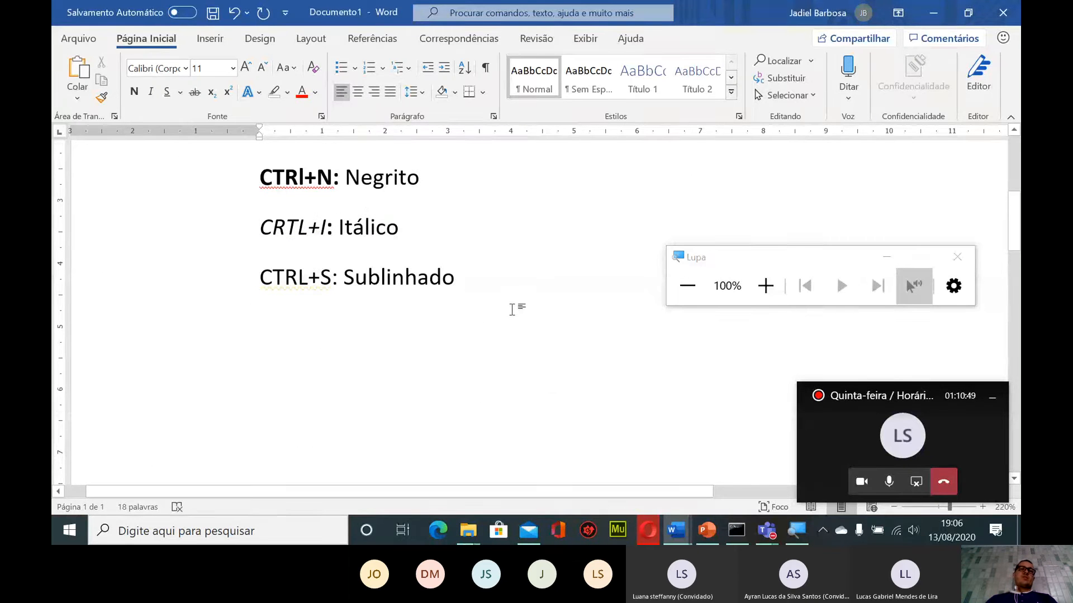
key(Return)
key(Return)
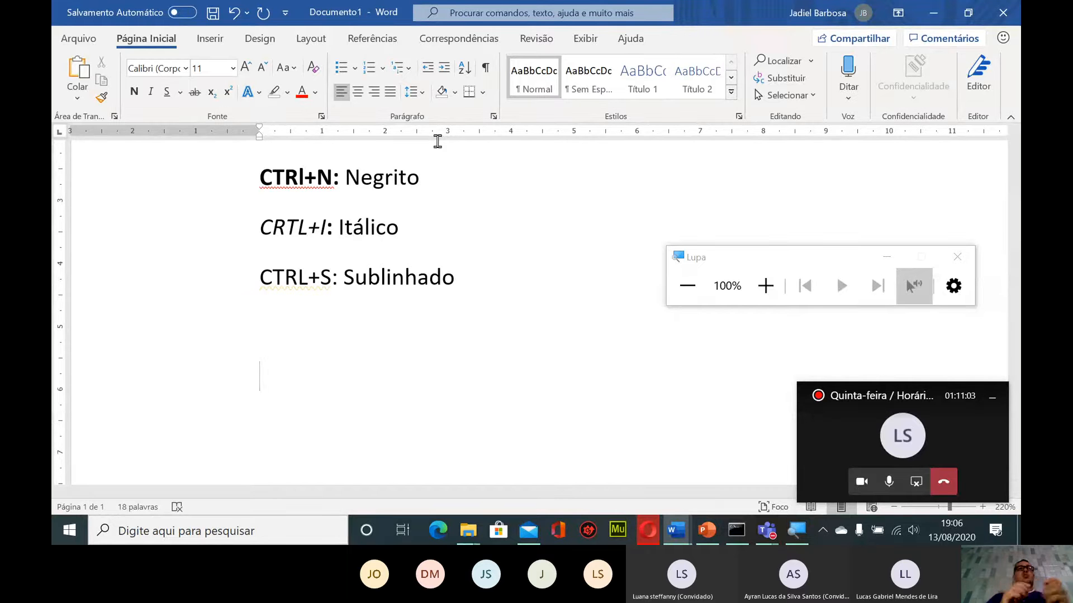
text(ta)
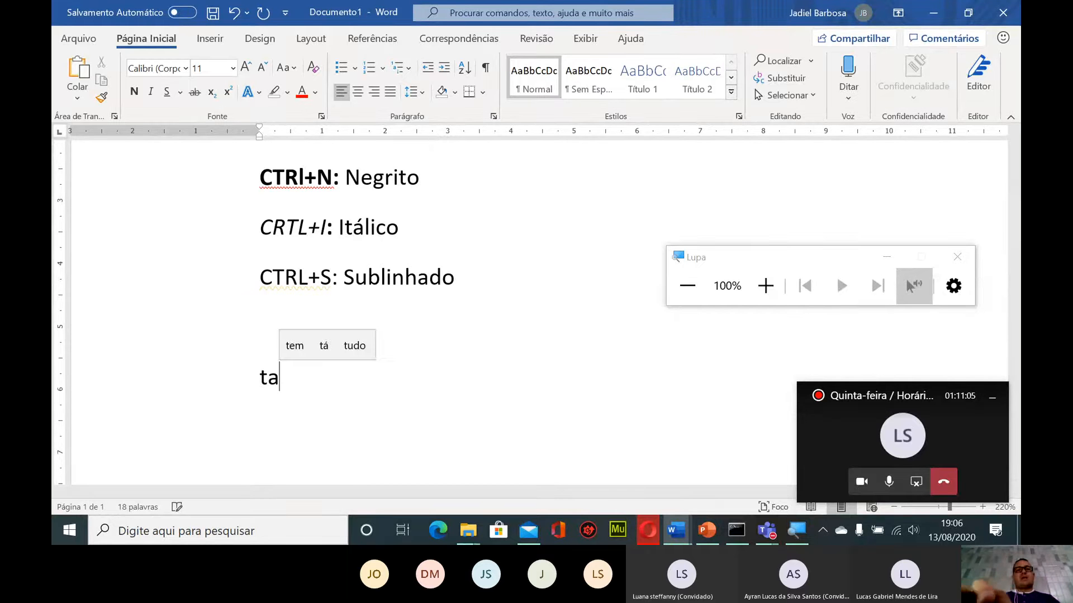
text(nbem)
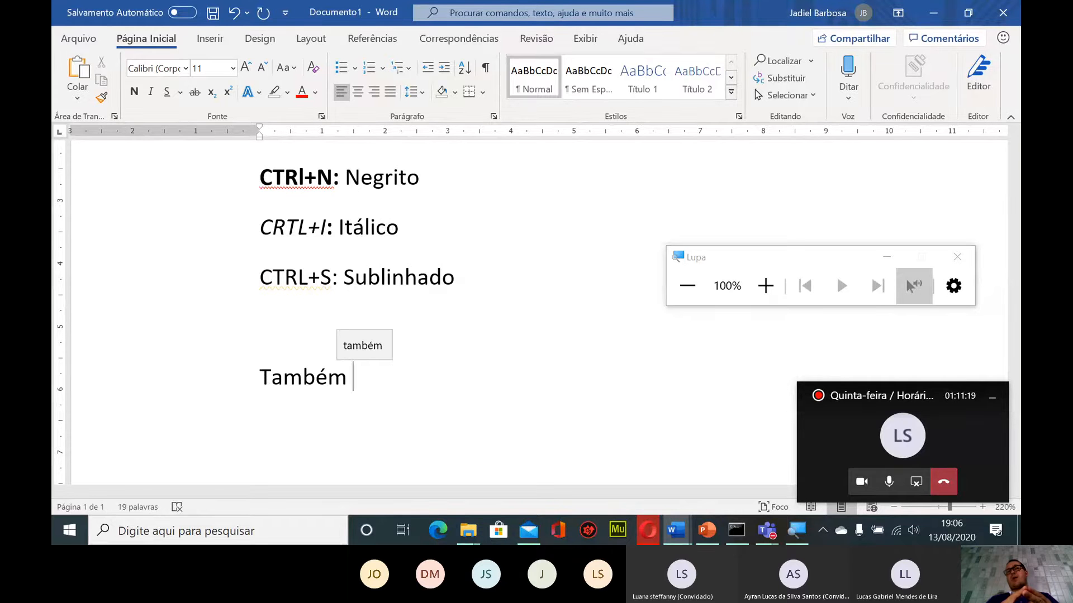
key(Return)
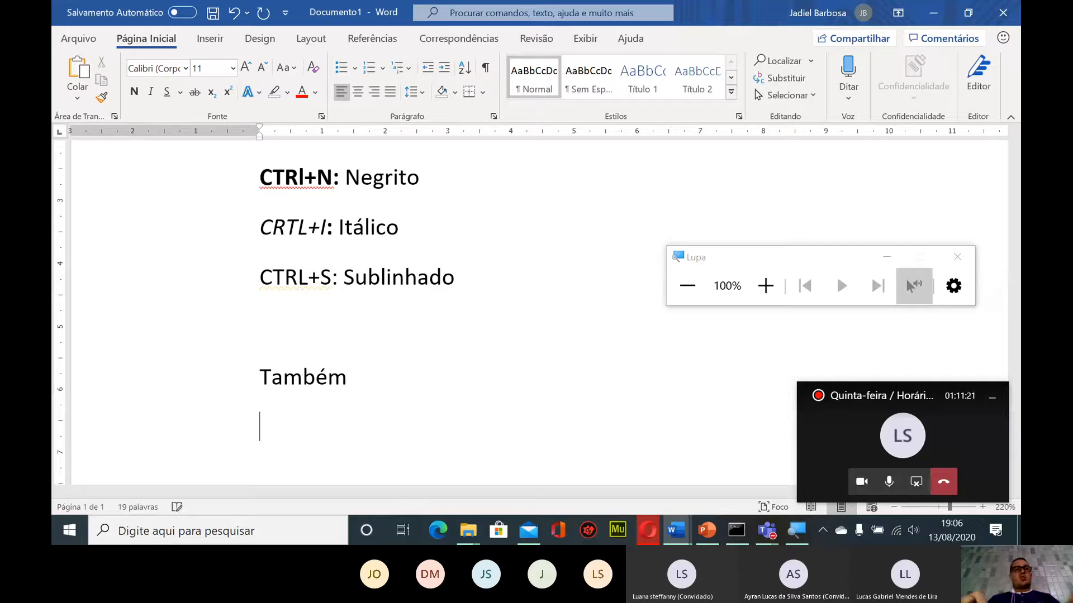
Add 'Saúde' and 'Recepitor' on their own lines, removing a stray 'sub'
text(saude)
key(Return)
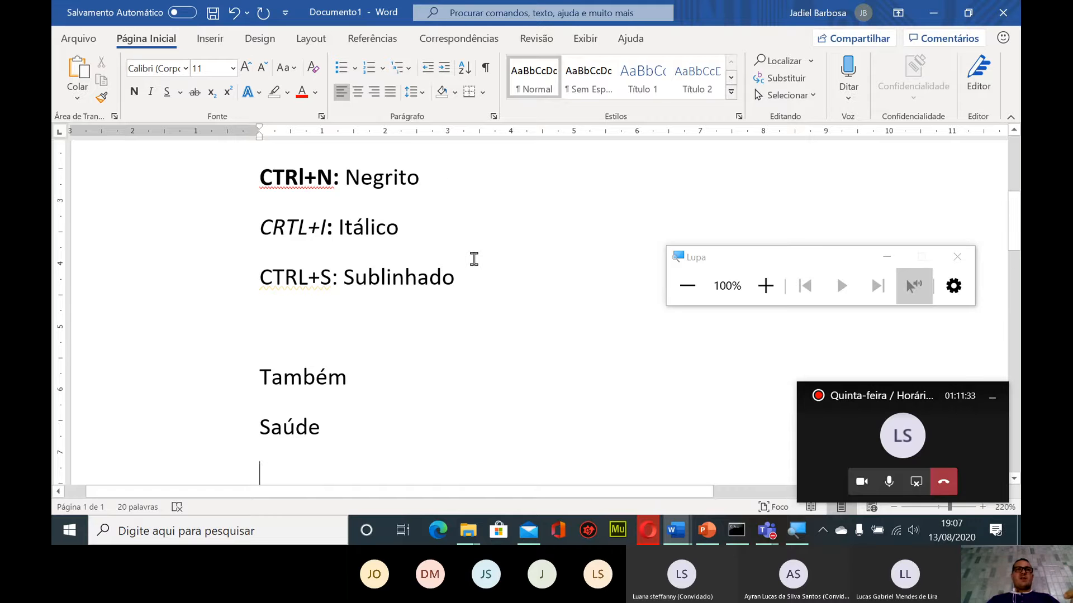
scroll(474, 302, down, 4)
scroll(474, 302, up, 2)
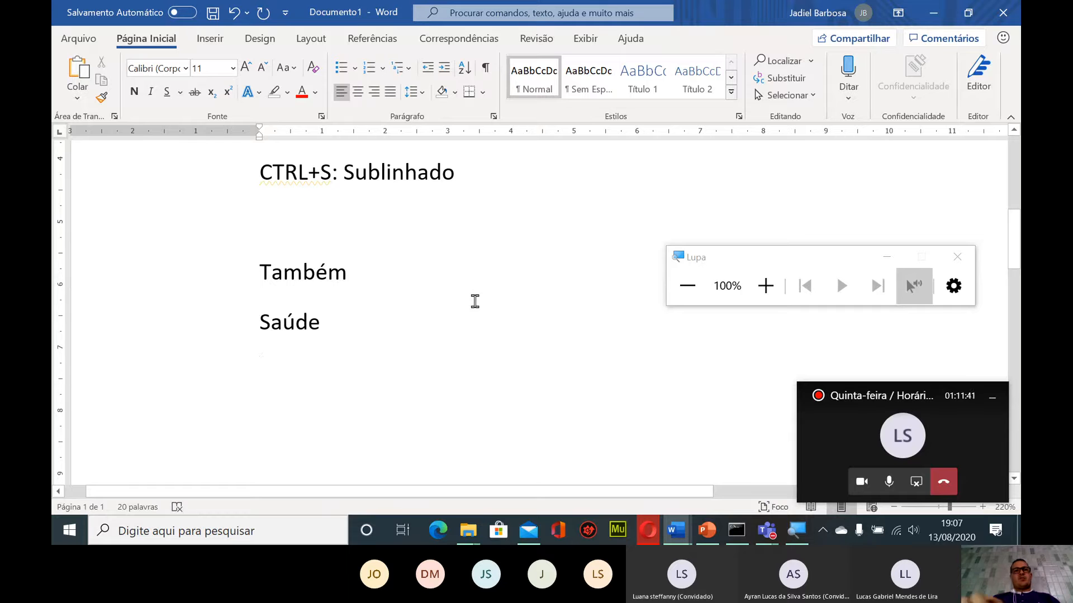
text(sub)
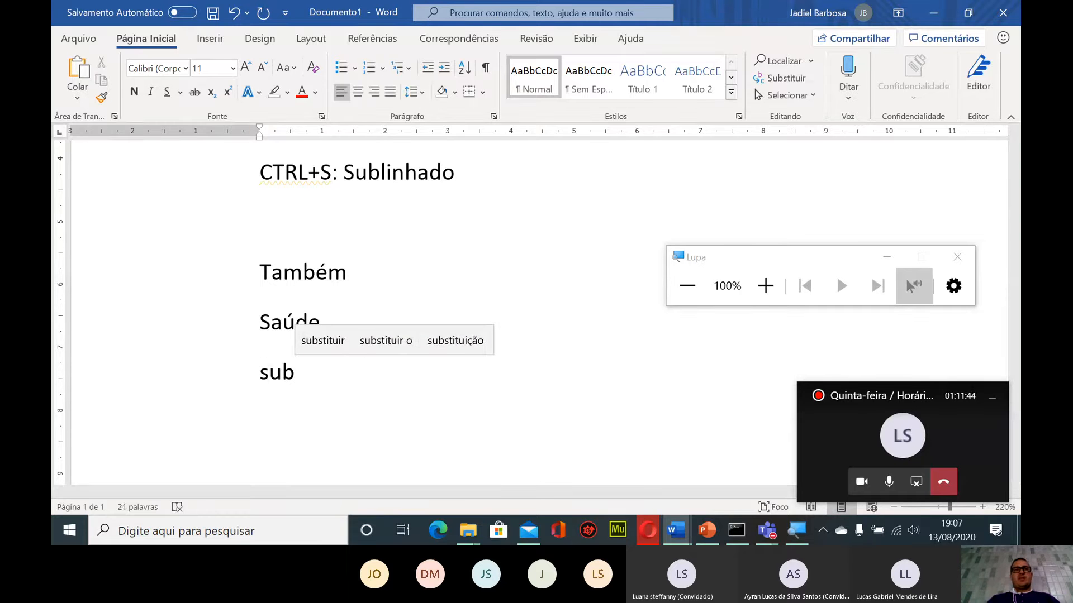
key(BackSpace)
key(BackSpace)
key(BackSpace)
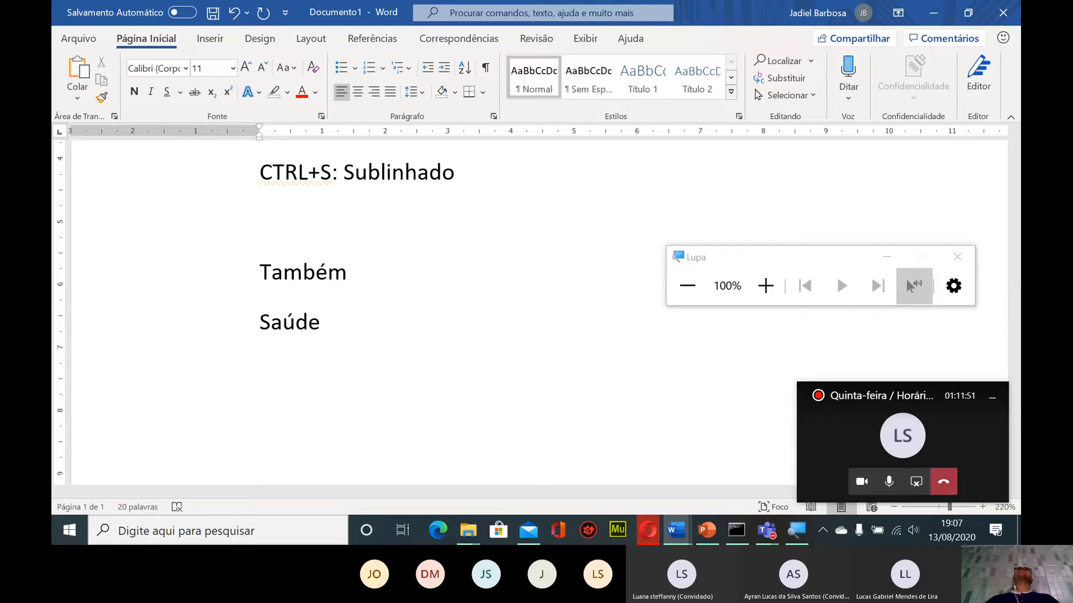
text(re)
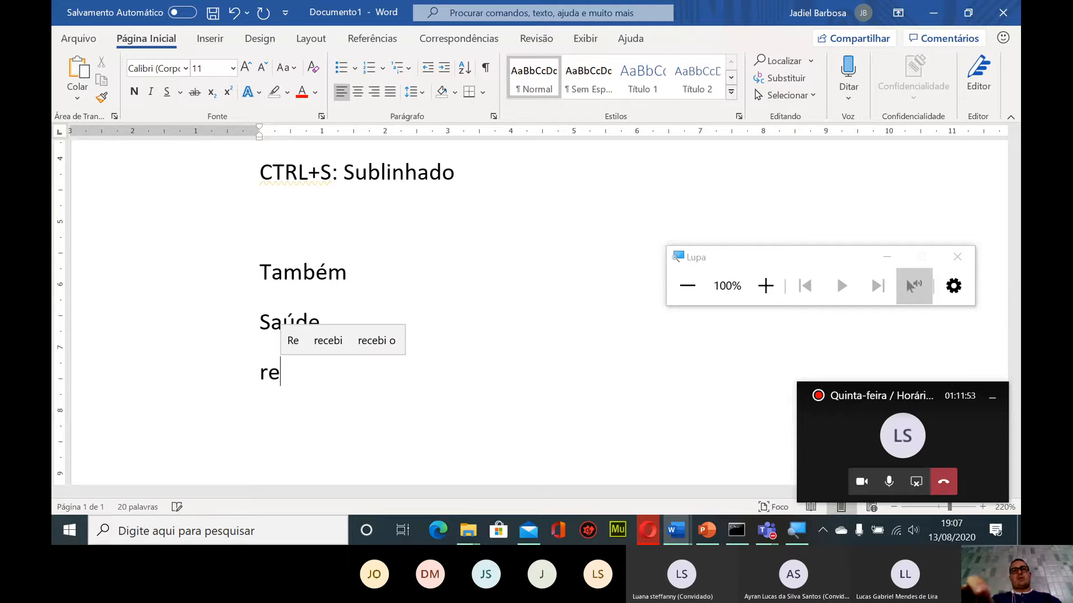
text(cepit)
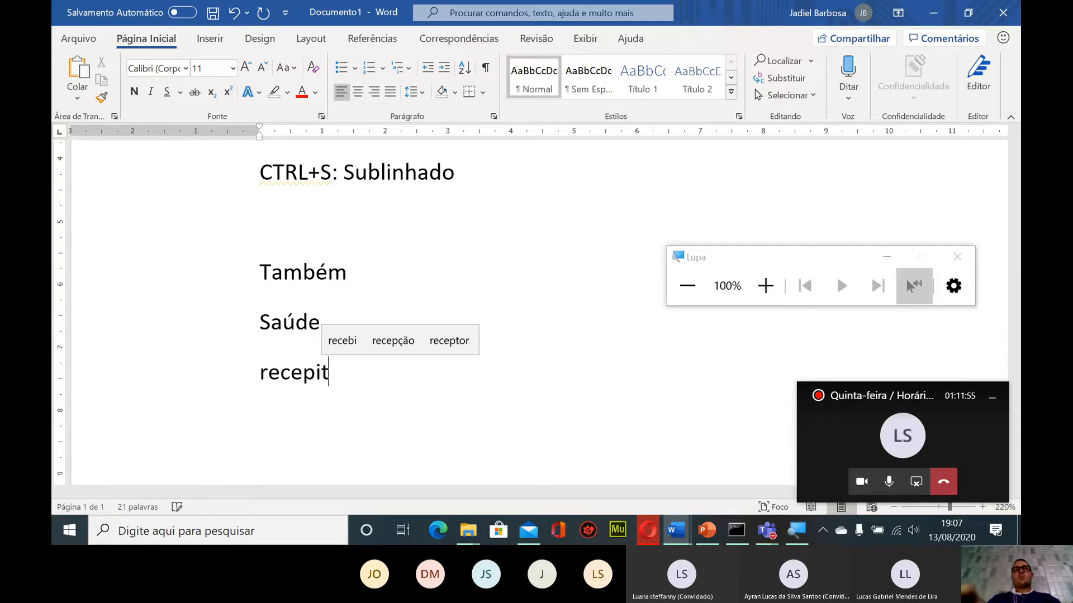
text(or)
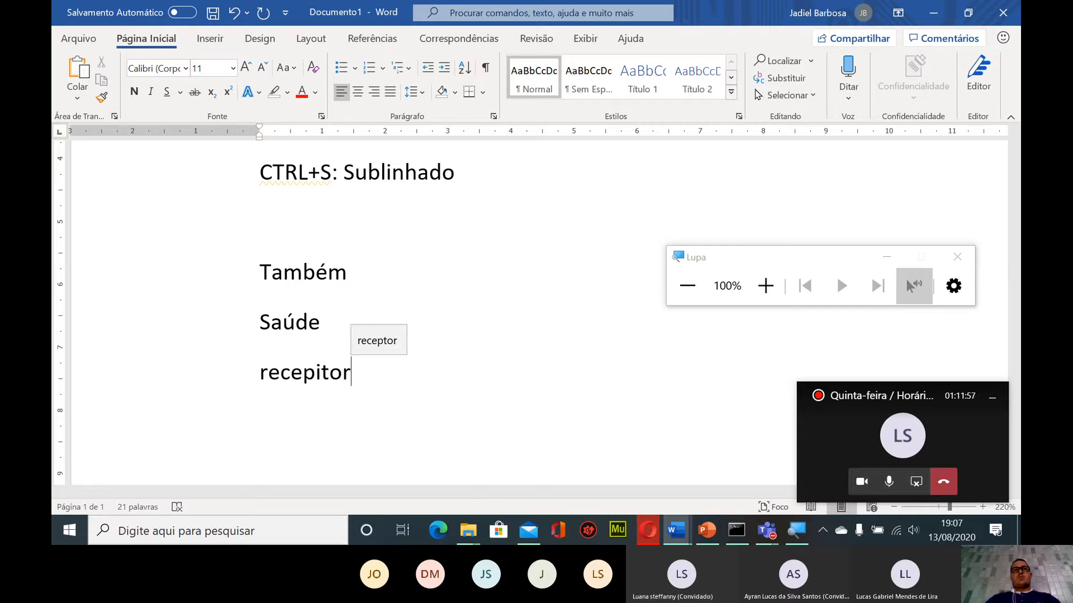
key(Return)
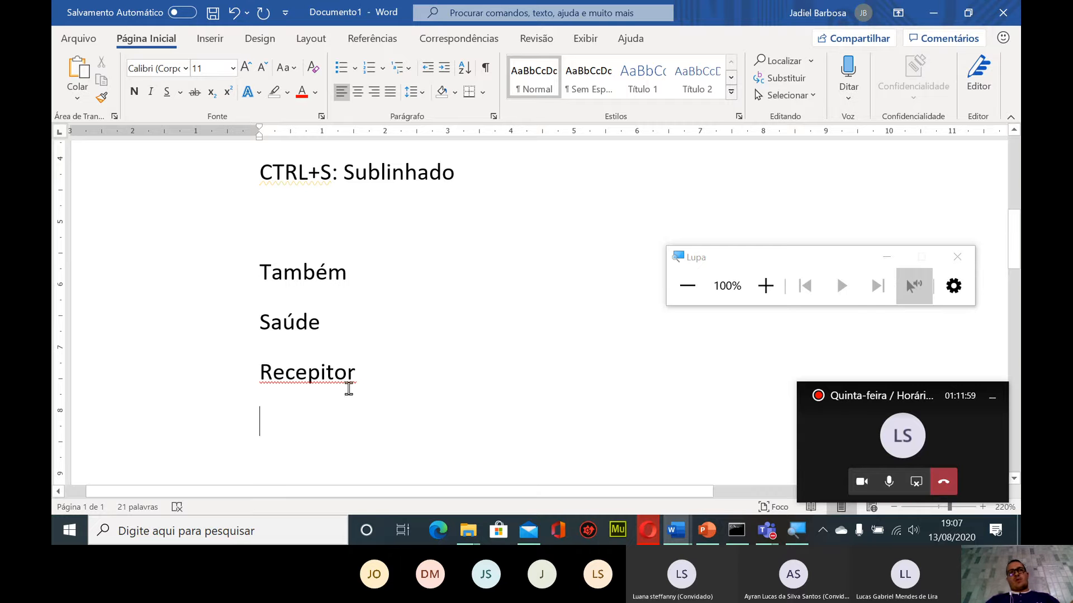
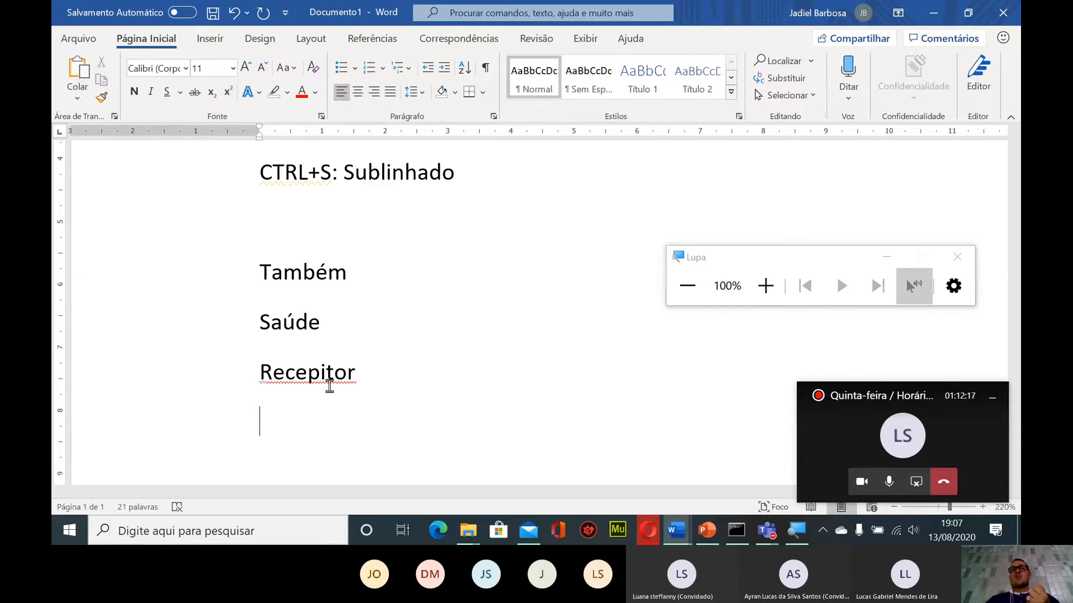
Append ' - Erro Ortográfico' after 'Recepitor'
scroll(331, 380, down, 2)
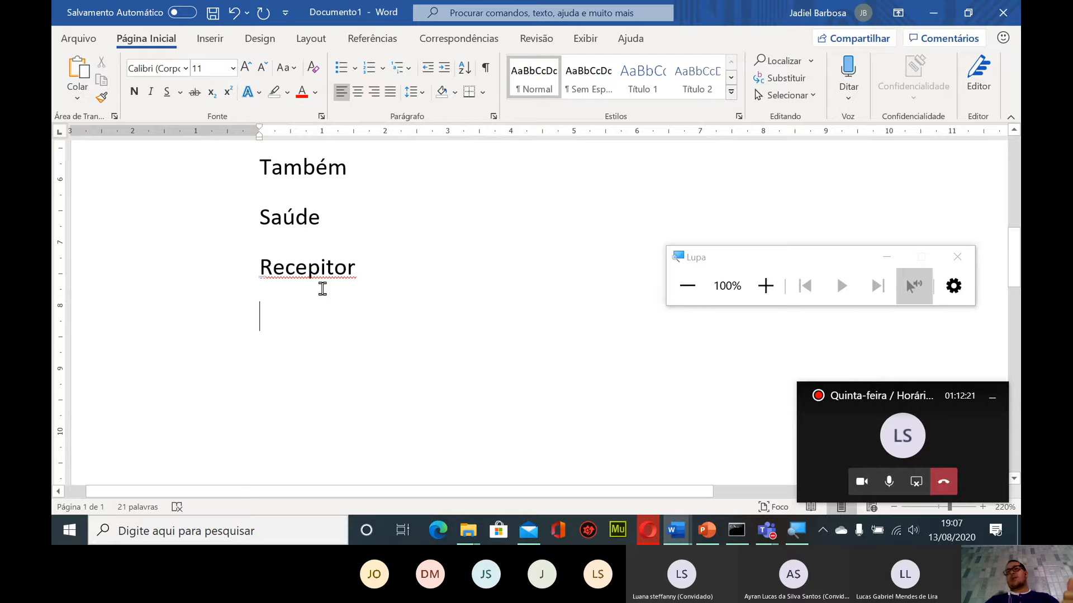
click(364, 269)
text(- Er)
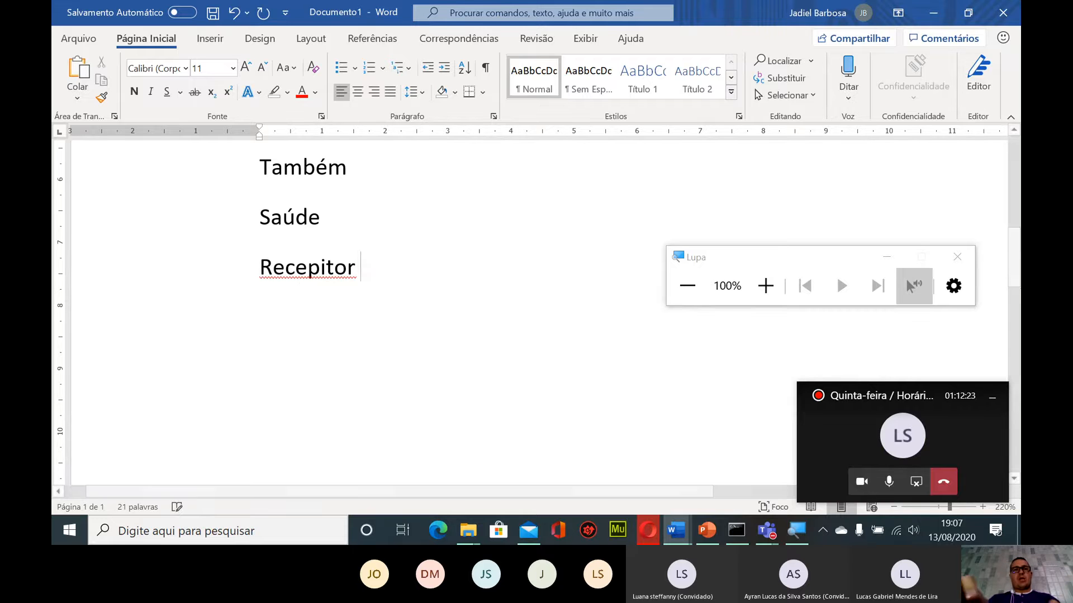
text(ro )
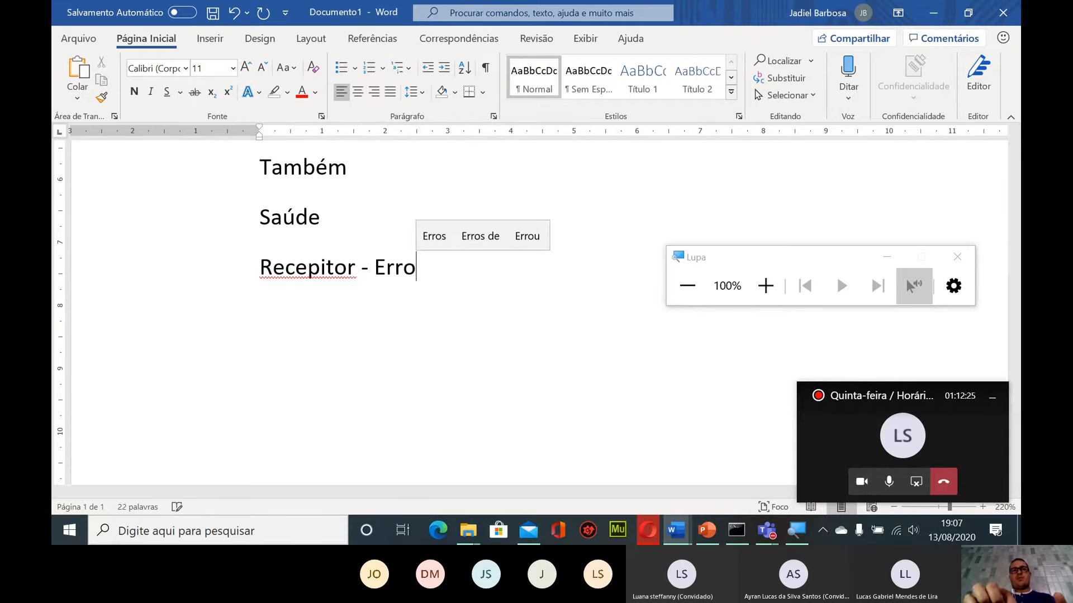
text(O)
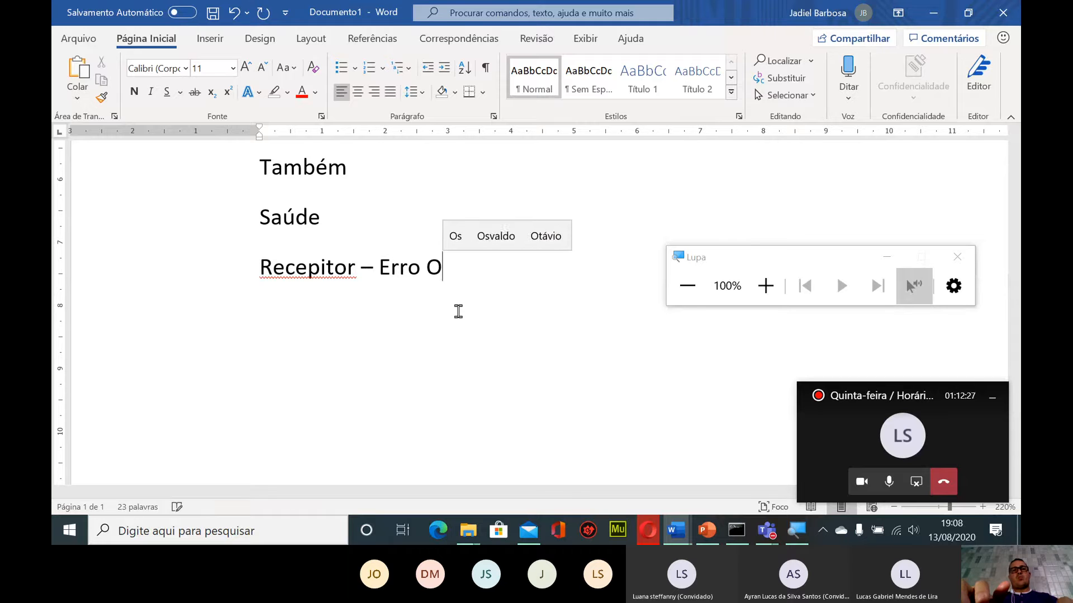
text(rto)
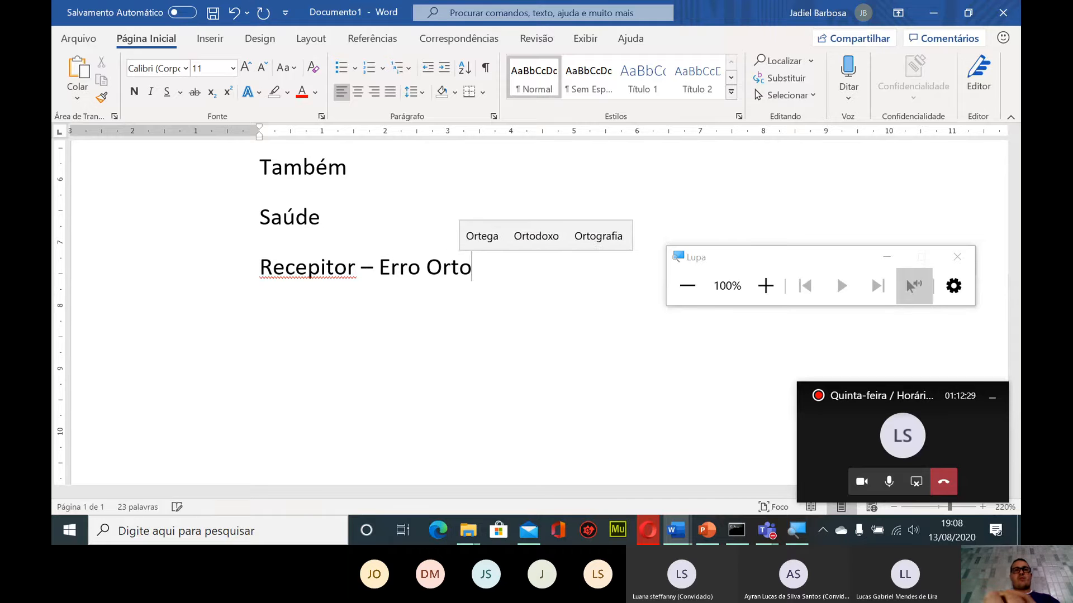
text(gráfico)
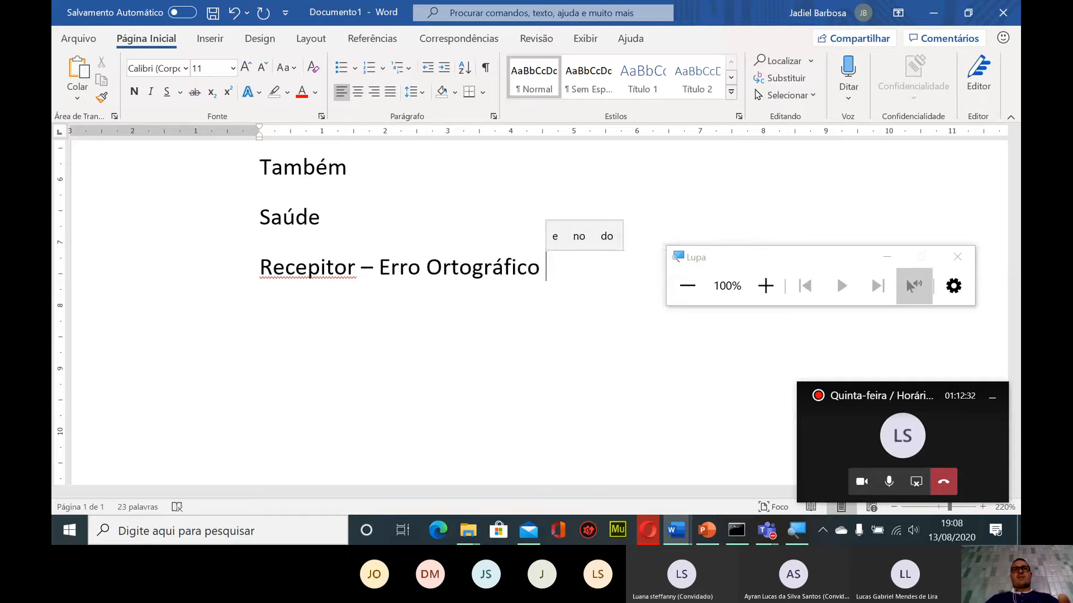
Add the line 'As bola - Erro Gramatical' below it, dismissing the word suggestion
key(Return)
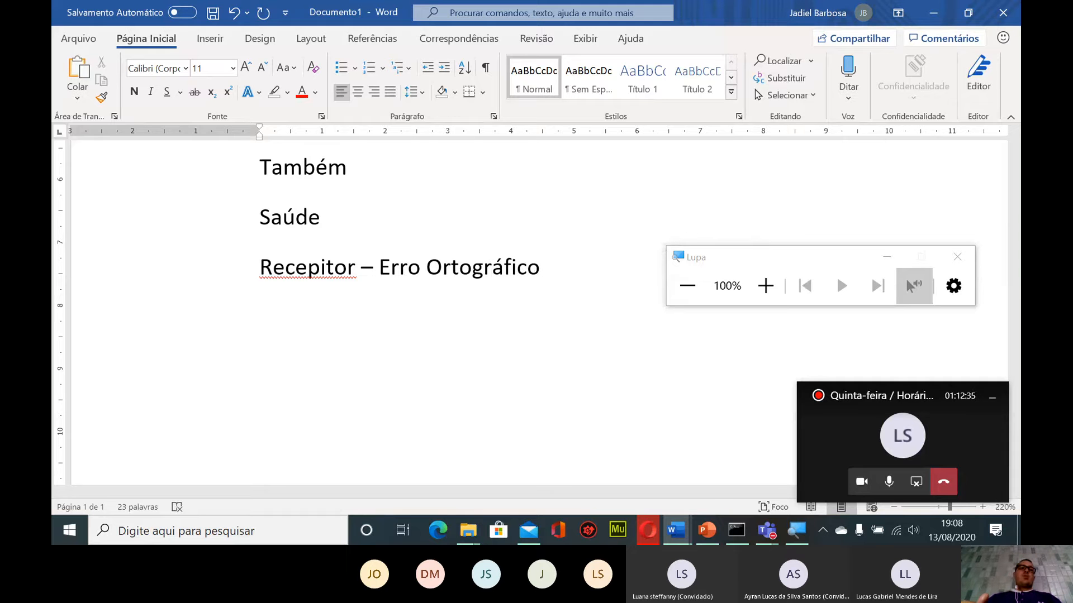
text(As b)
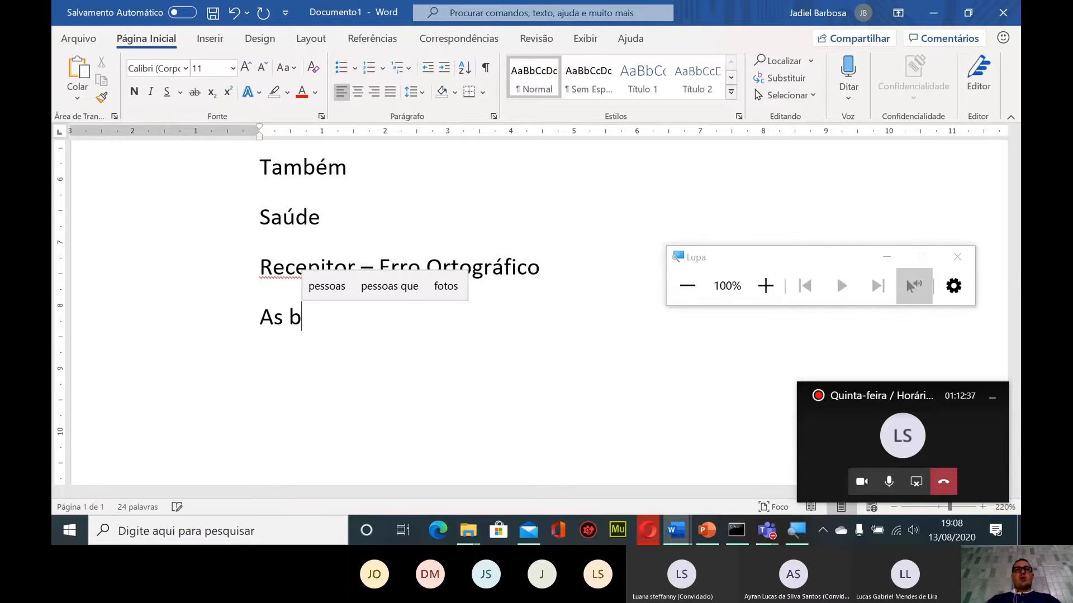
text(ola)
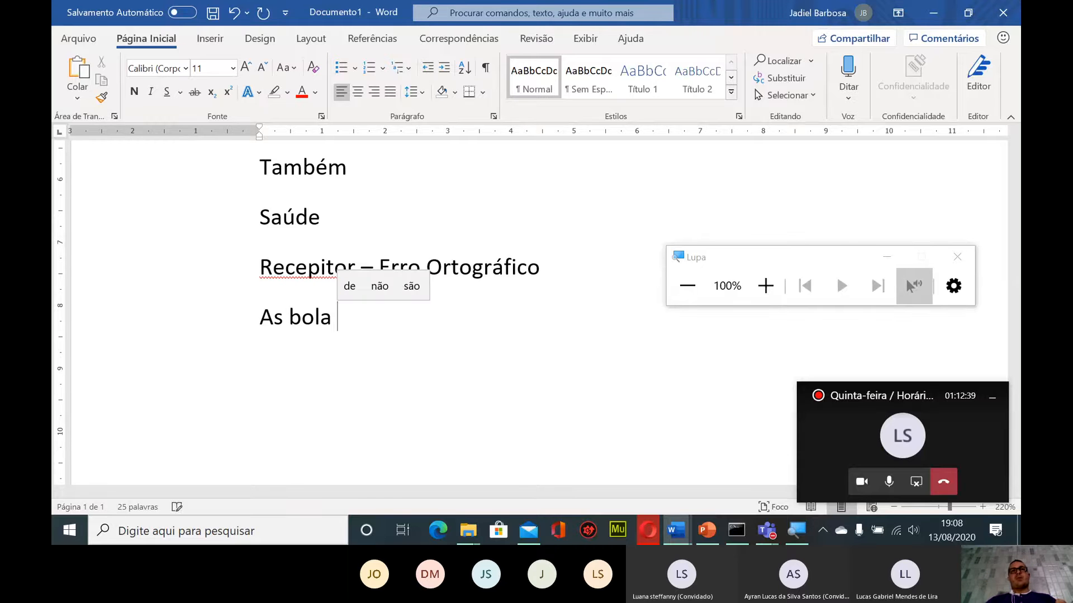
key(Return)
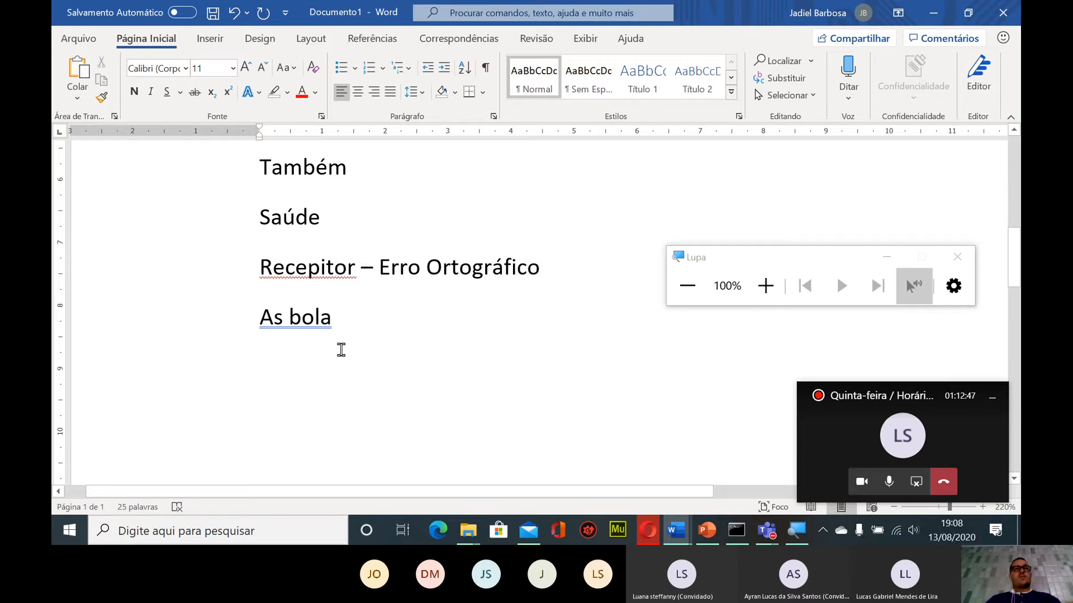
click(362, 315)
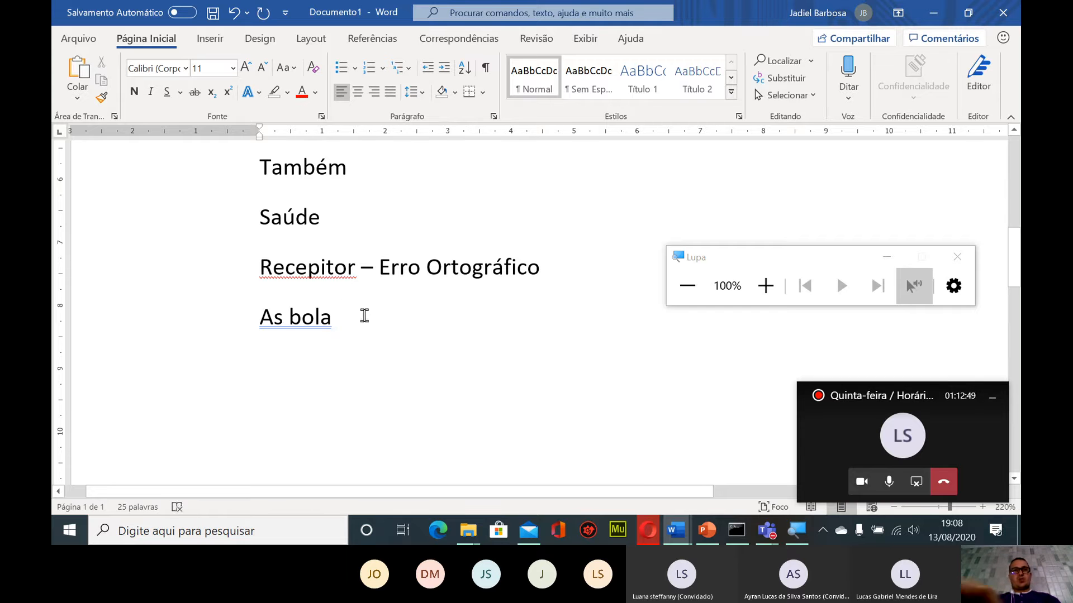
text(- Erro )
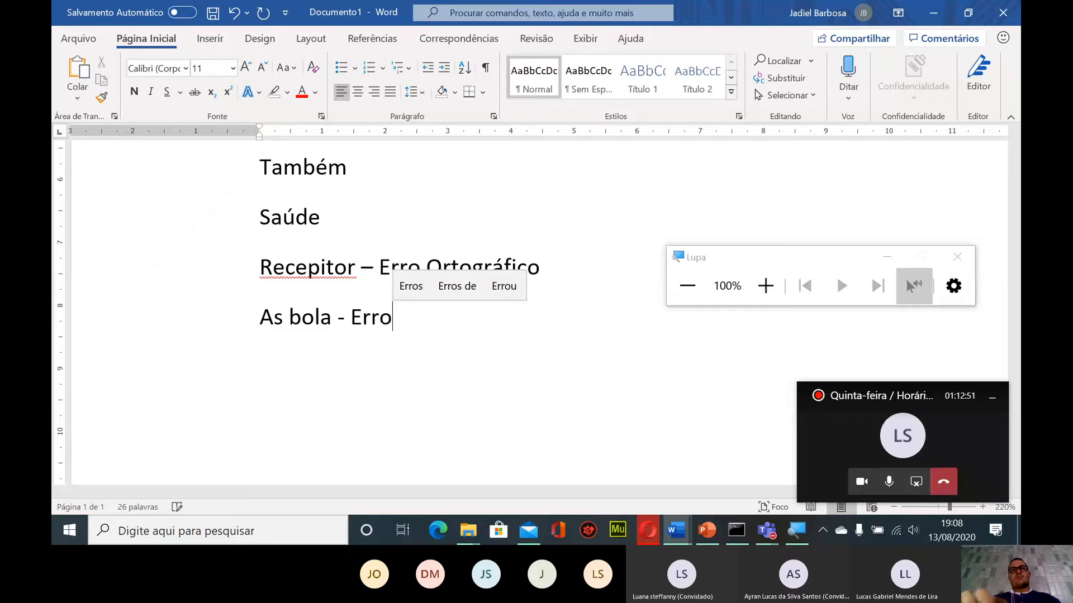
text(Gra)
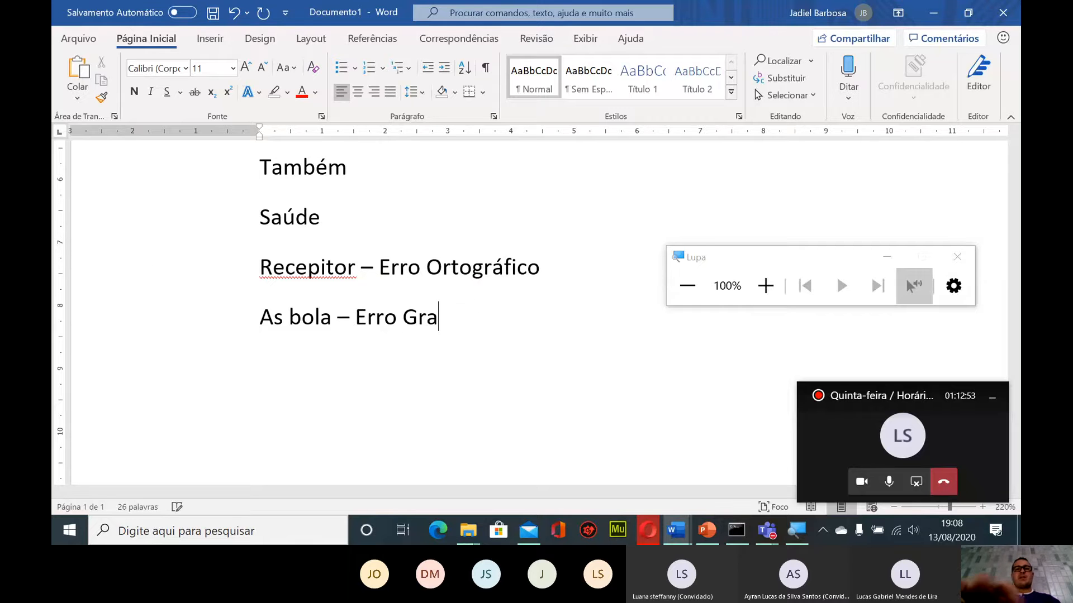
text(matical)
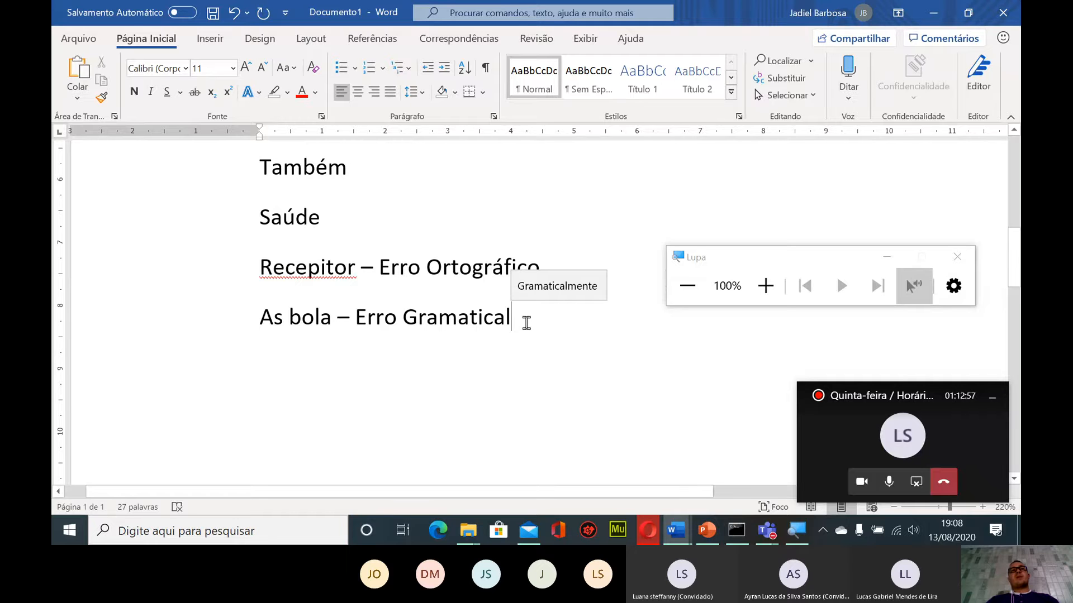
click(384, 321)
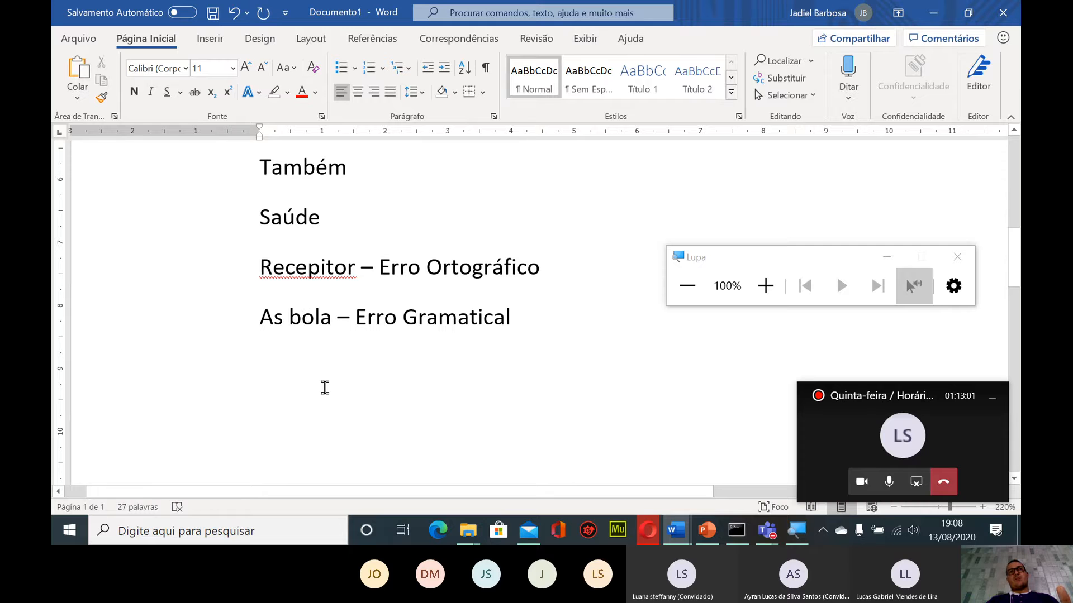
click(280, 343)
Correct the misspelled 'Recepitor' to 'Receptor' using the spelling suggestion
double_click(281, 317)
click(321, 342)
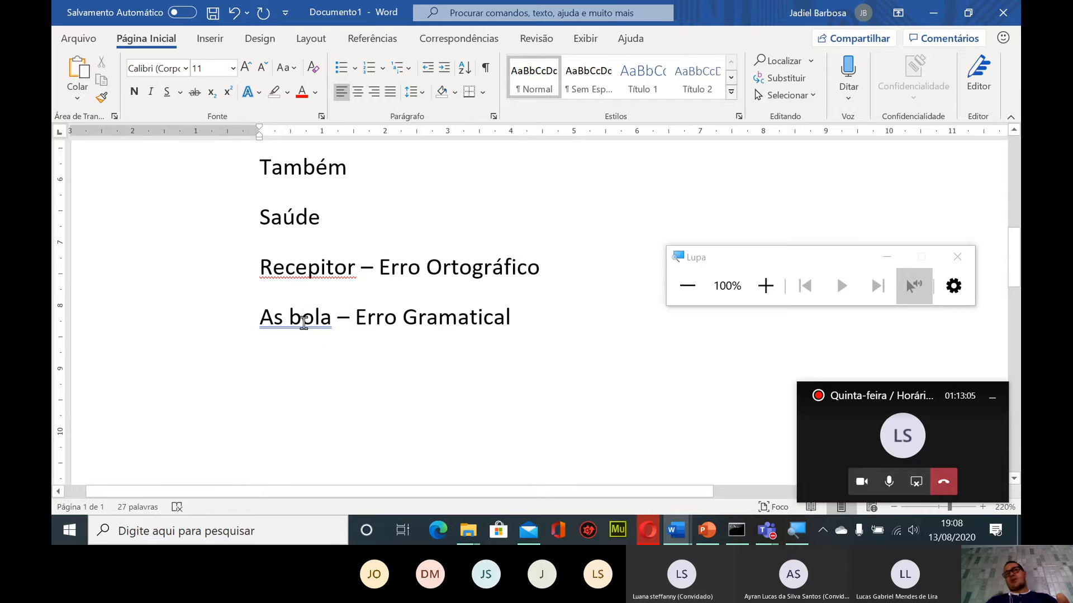
drag(303, 322, 330, 325)
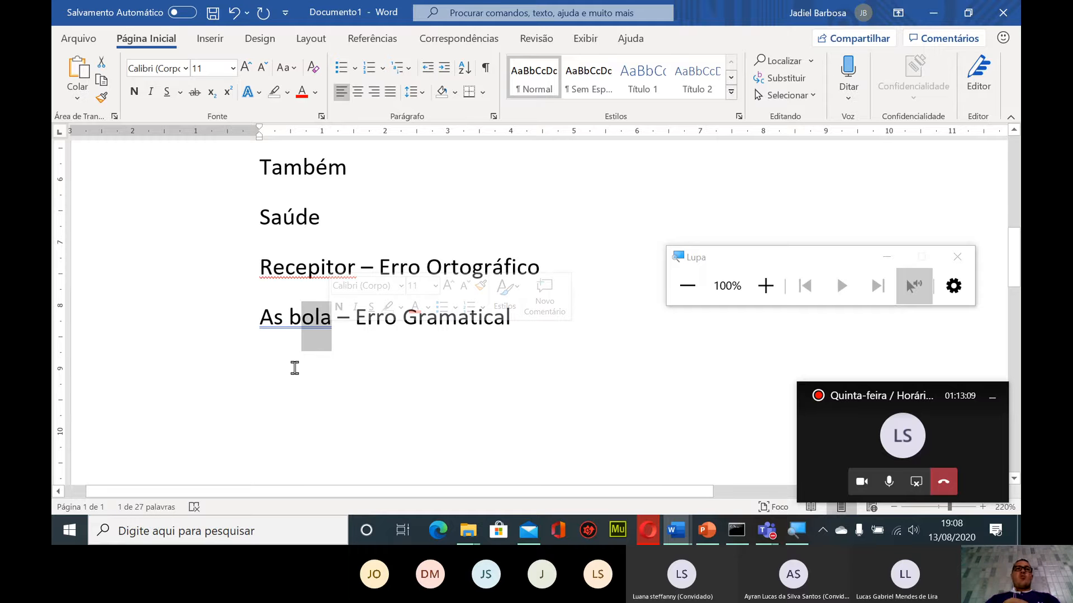
click(308, 357)
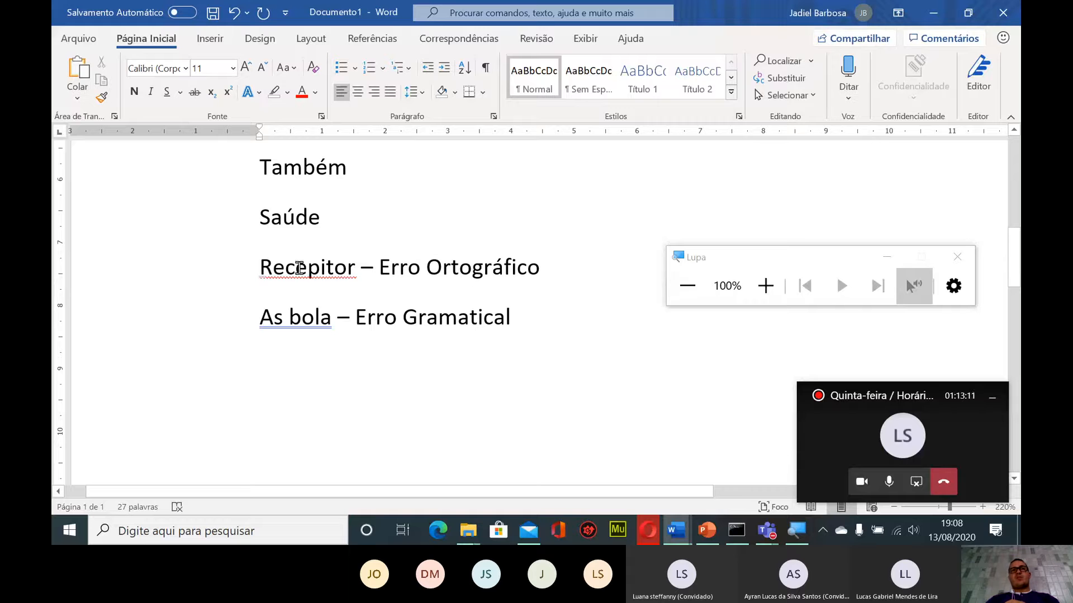
click(298, 269)
right_click(299, 270)
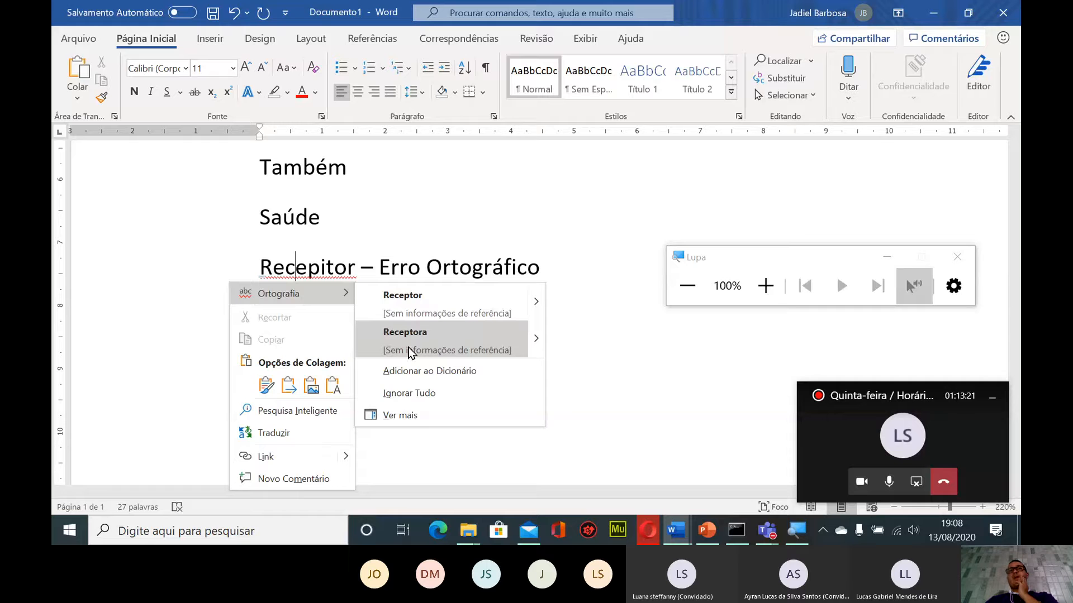
click(404, 306)
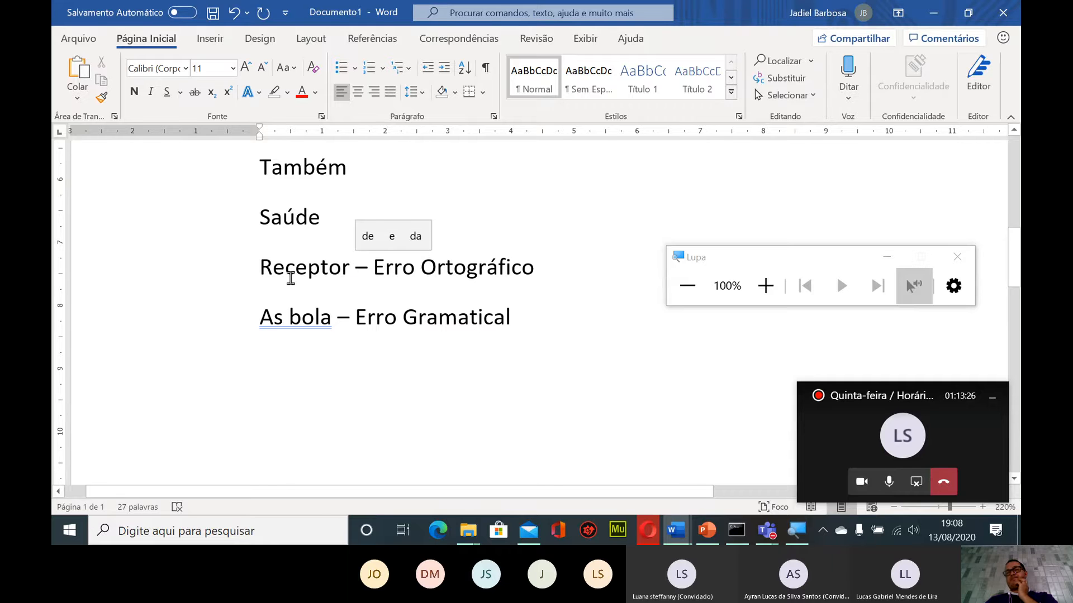
Accept the grammar fix 'As bolas', then add an empty line after 'Gramatical'
click(310, 319)
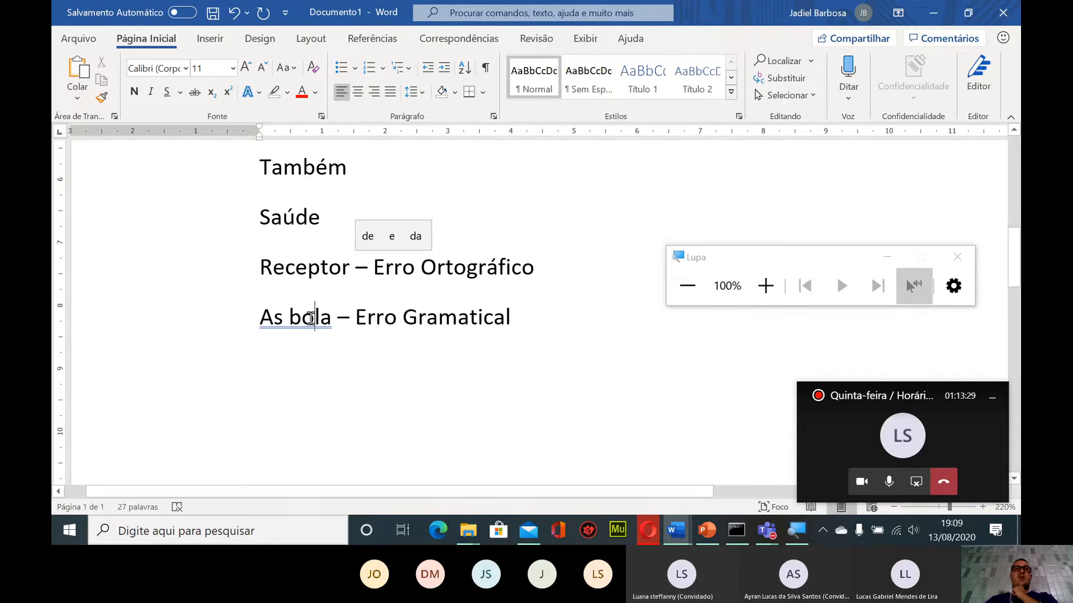
right_click(311, 319)
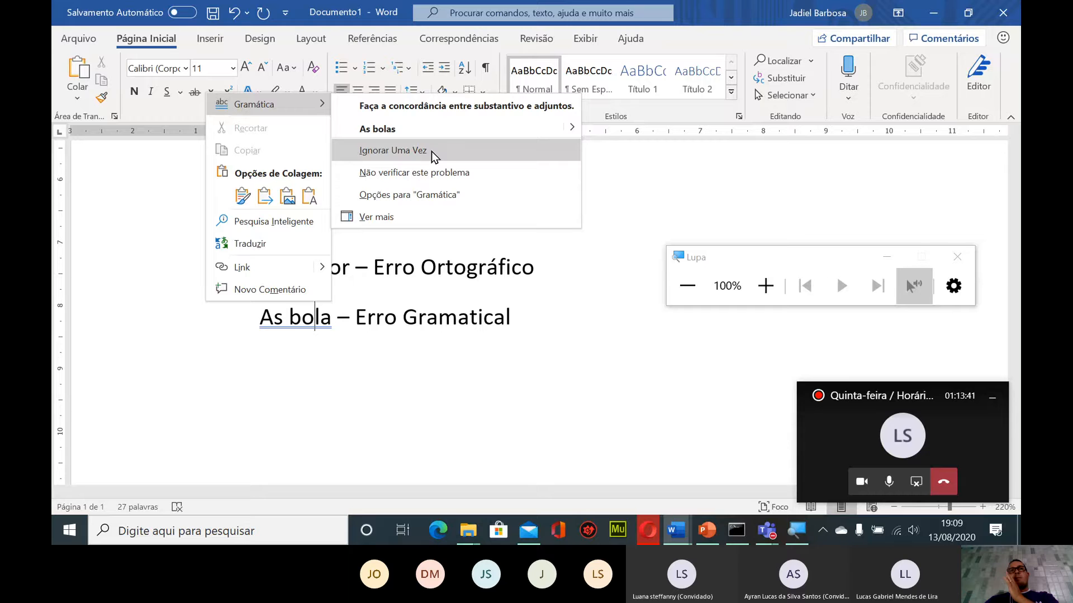
click(383, 130)
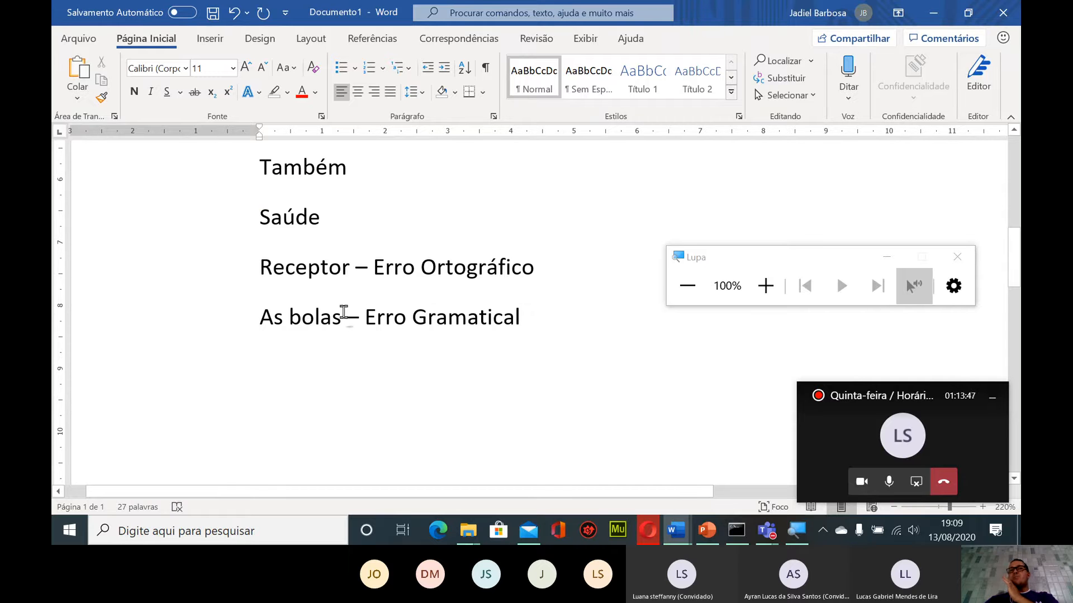
drag(336, 316, 270, 318)
click(409, 316)
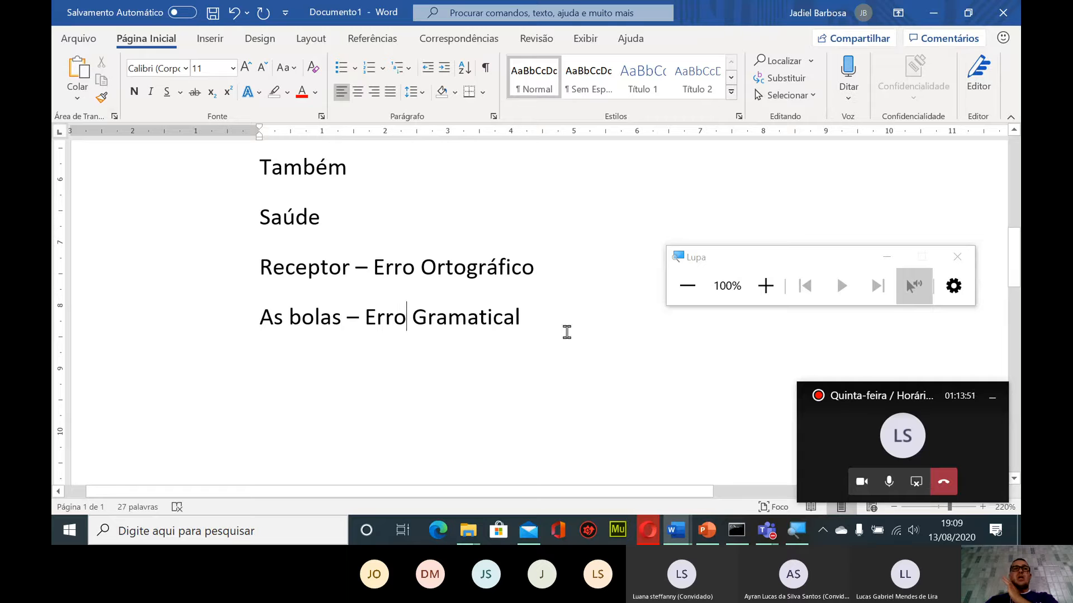
click(552, 319)
key(Return)
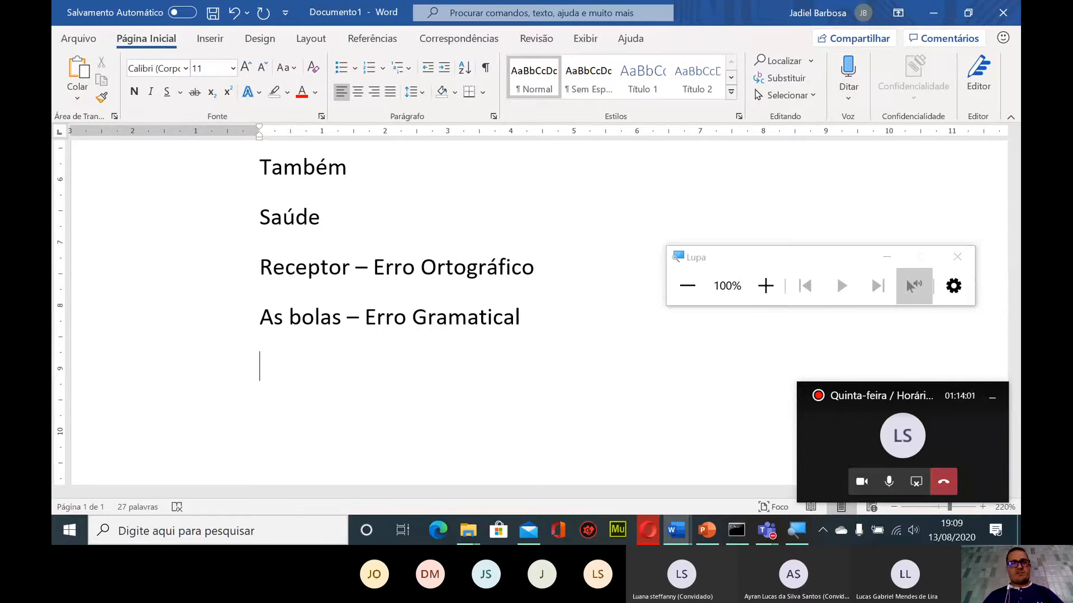
Type 'ósculo', fixing the wrong accent, so it auto-capitalizes to 'Ósculo' on its own line
text(òs)
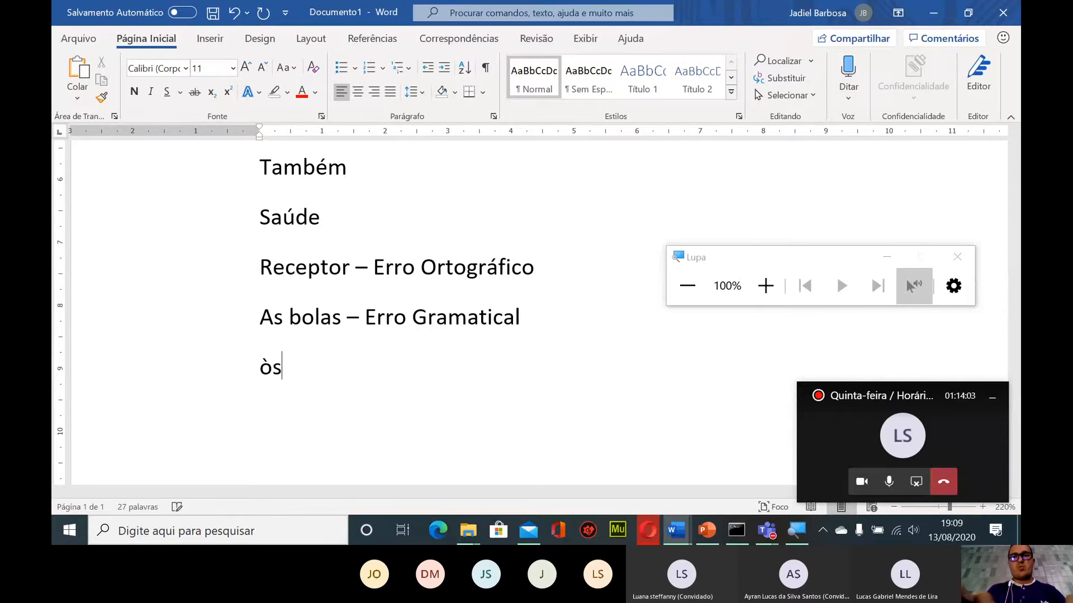
text(culo)
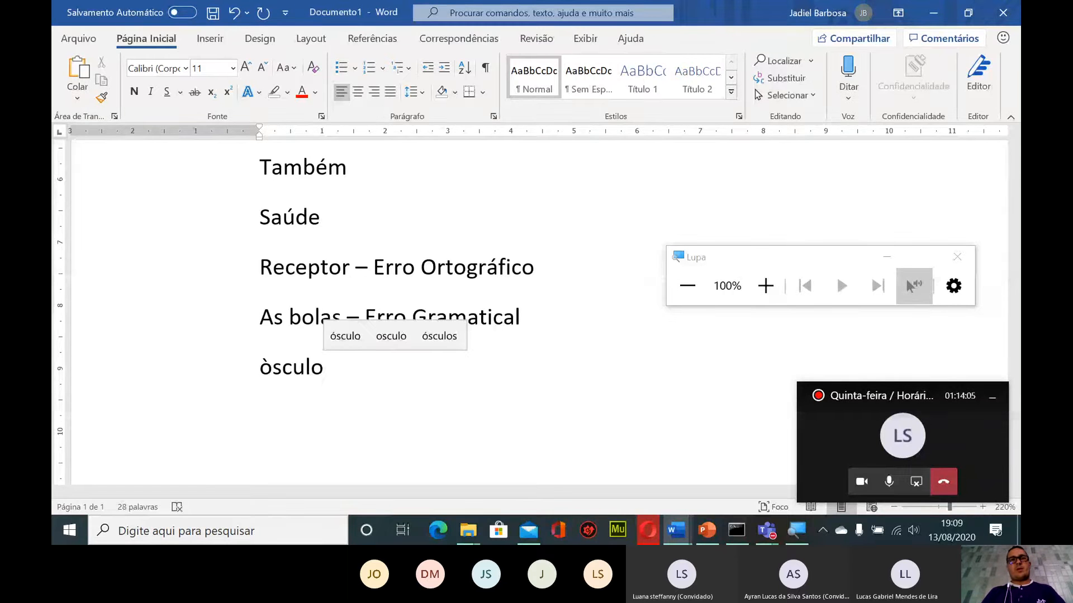
key(BackSpace)
key(BackSpace)
key(BackSpace)
key(BackSpace)
key(BackSpace)
key(BackSpace)
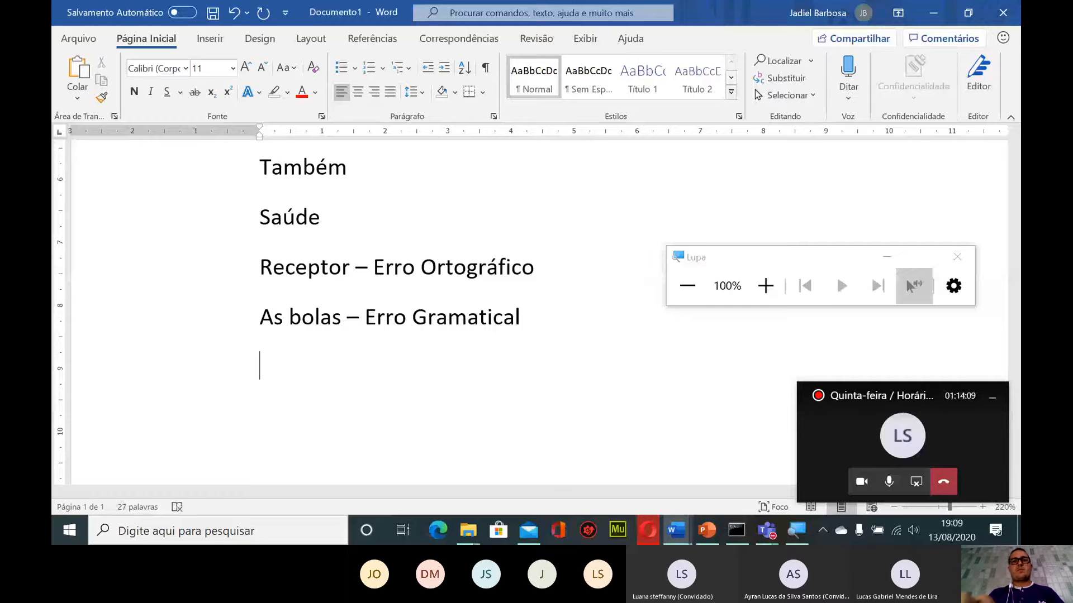
text(ósculo)
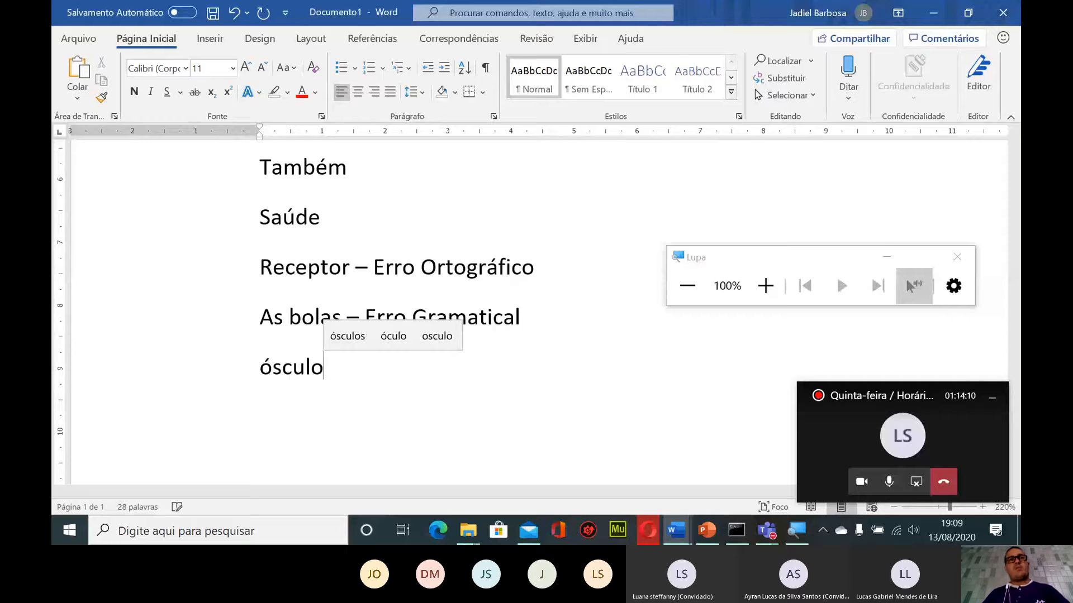
key(Return)
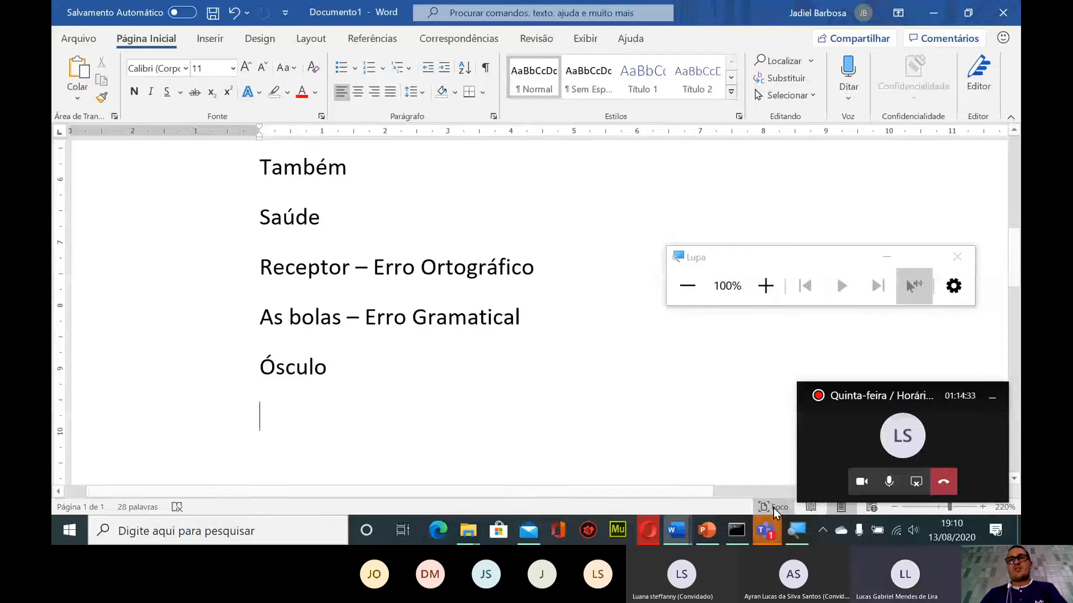
click(763, 534)
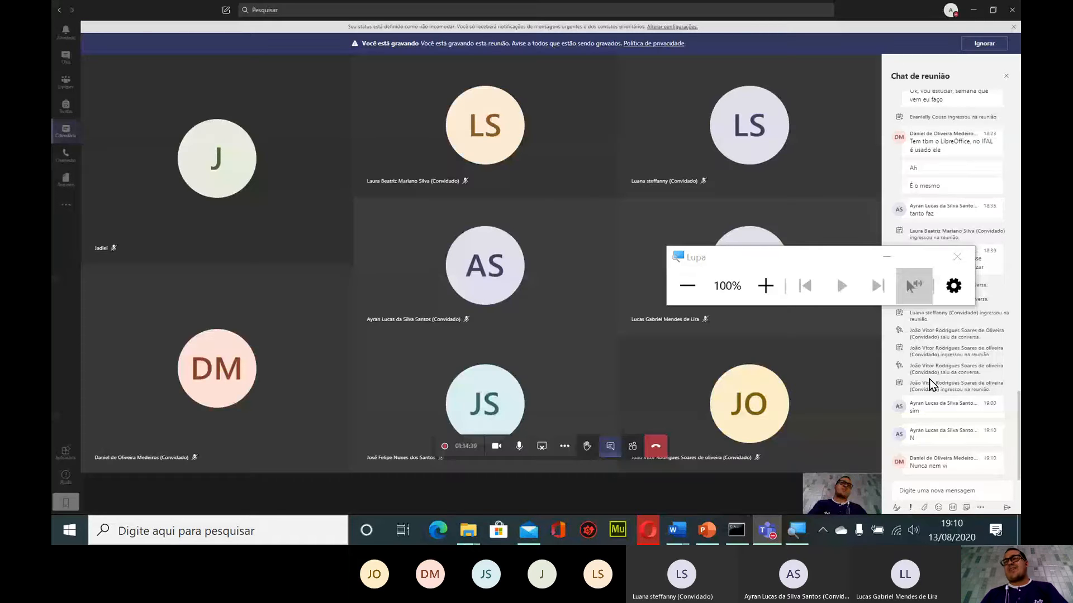
mouse_move(926, 377)
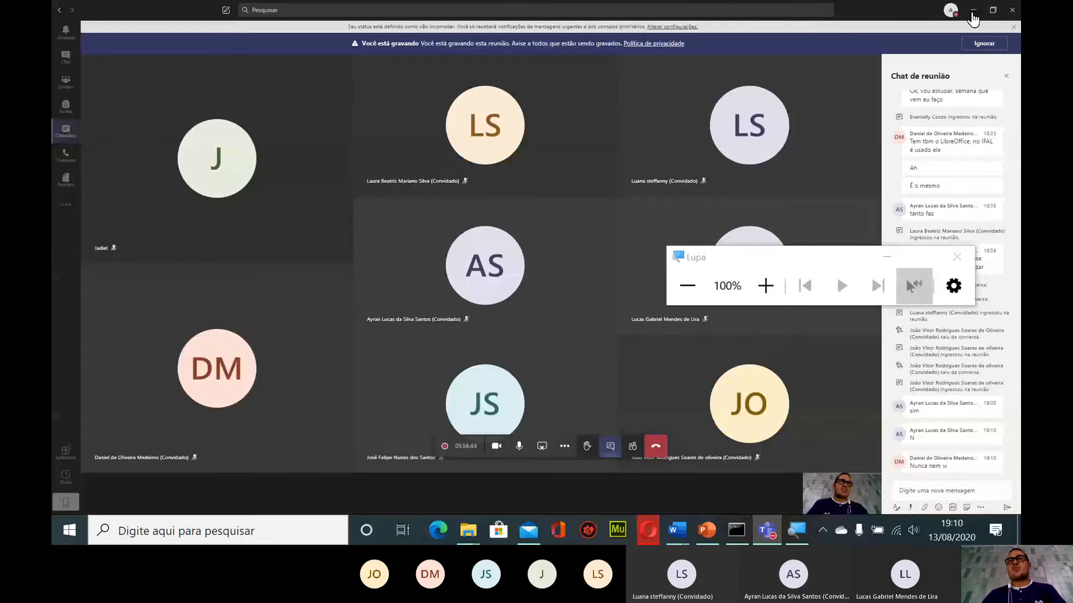
click(973, 12)
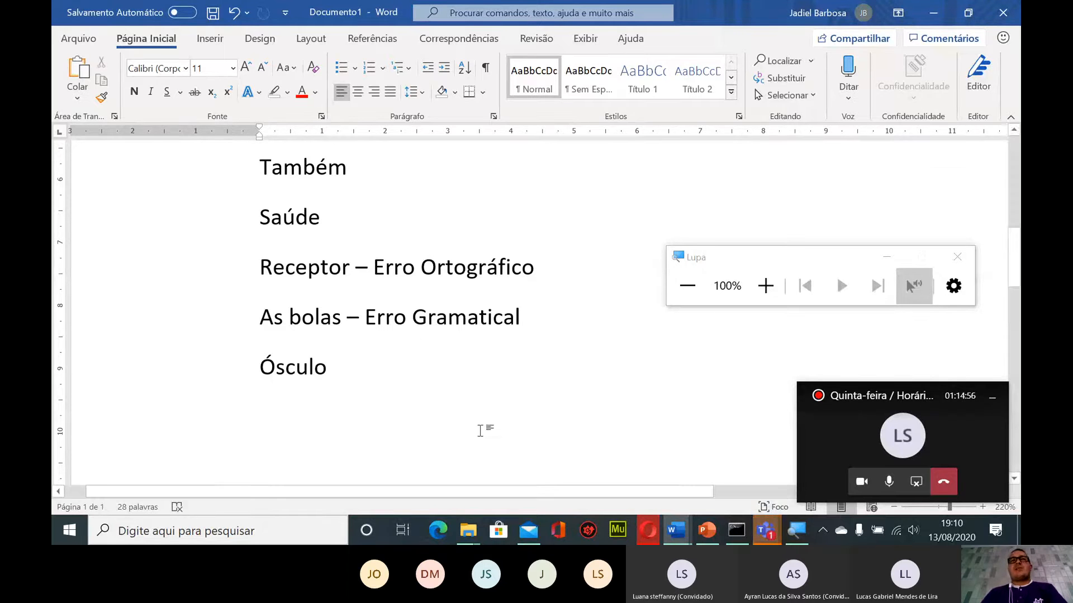
mouse_move(769, 530)
click(723, 437)
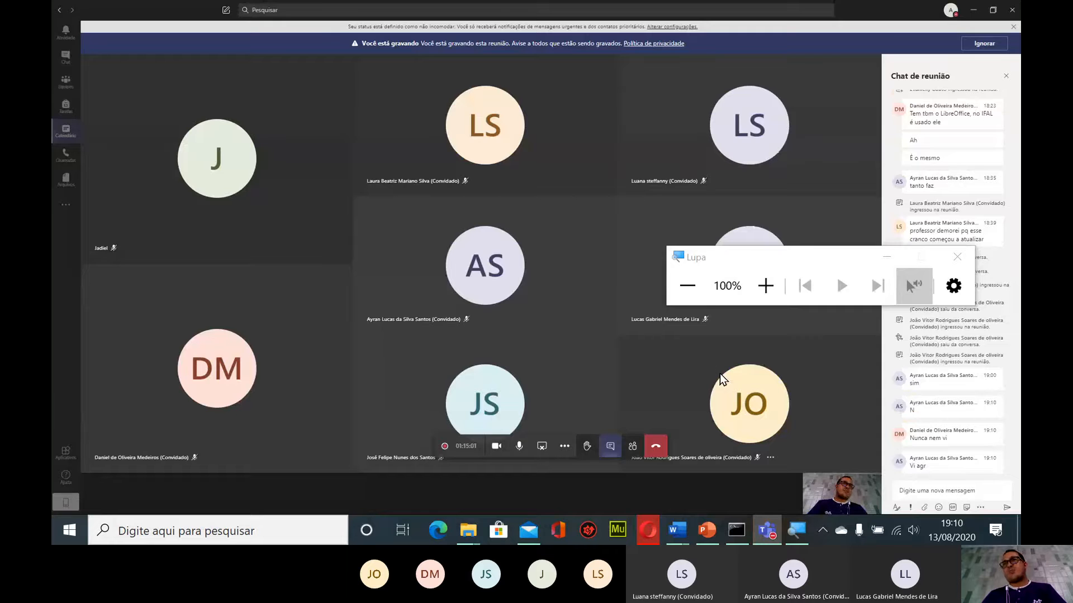
drag(786, 263, 691, 219)
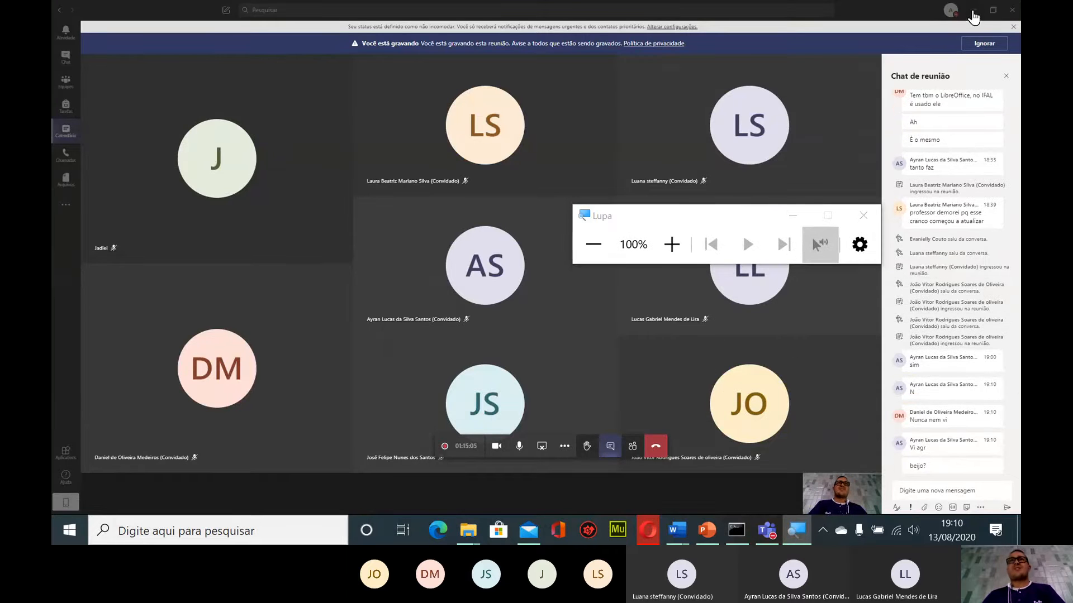
click(976, 8)
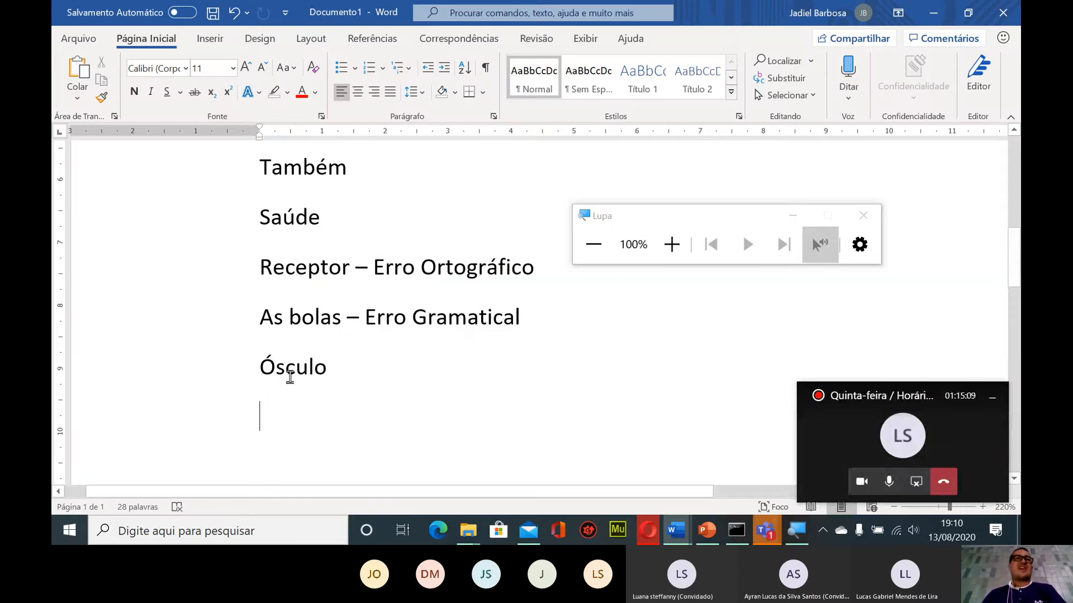
Swap 'Ósculo' for its synonym 'Beijo' from the Sinônimos submenu
click(290, 358)
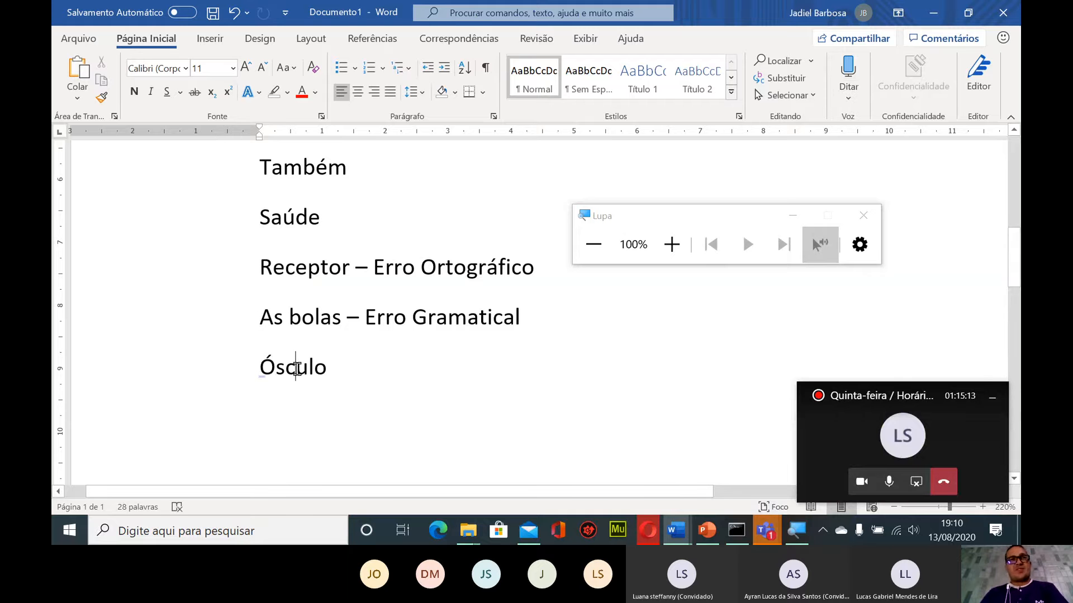
click(273, 433)
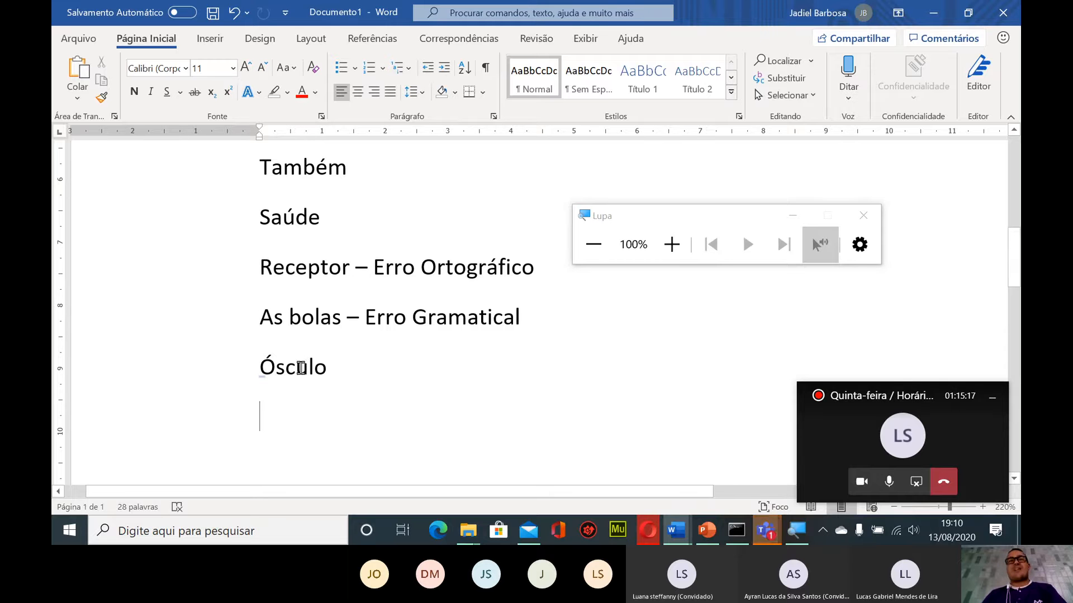
right_click(298, 369)
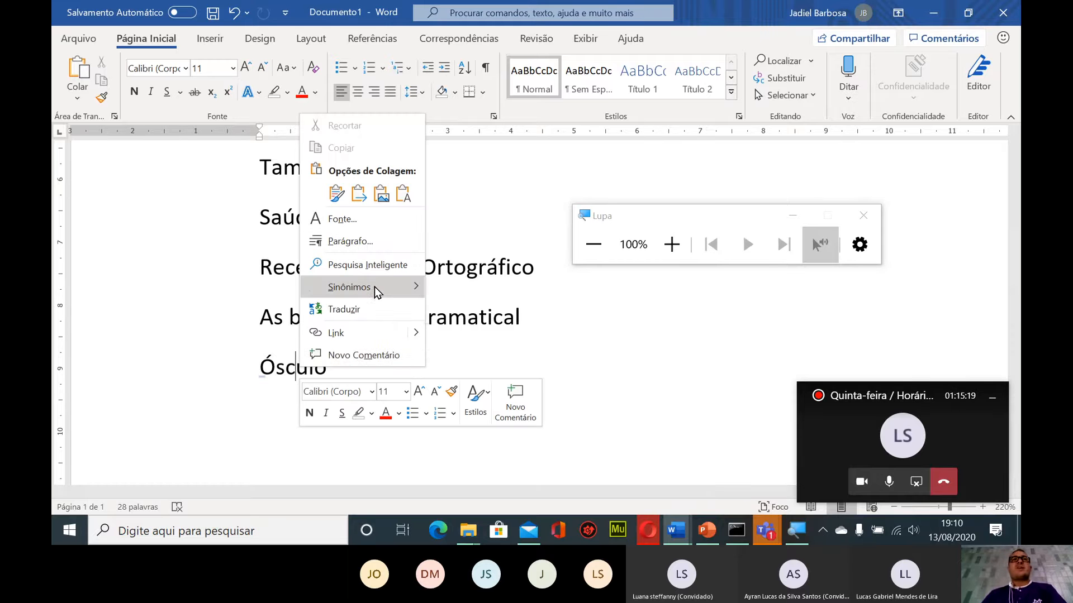
mouse_move(374, 287)
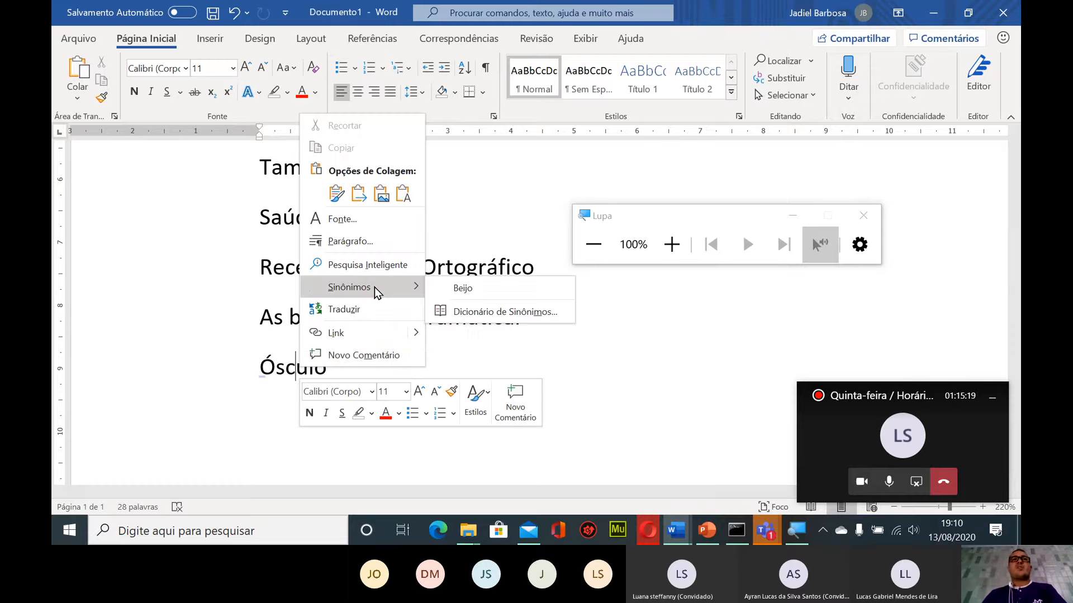
click(473, 292)
Briefly bring up the Teams meeting, minimize it, and move to the empty line below 'Beijo'
mouse_move(767, 521)
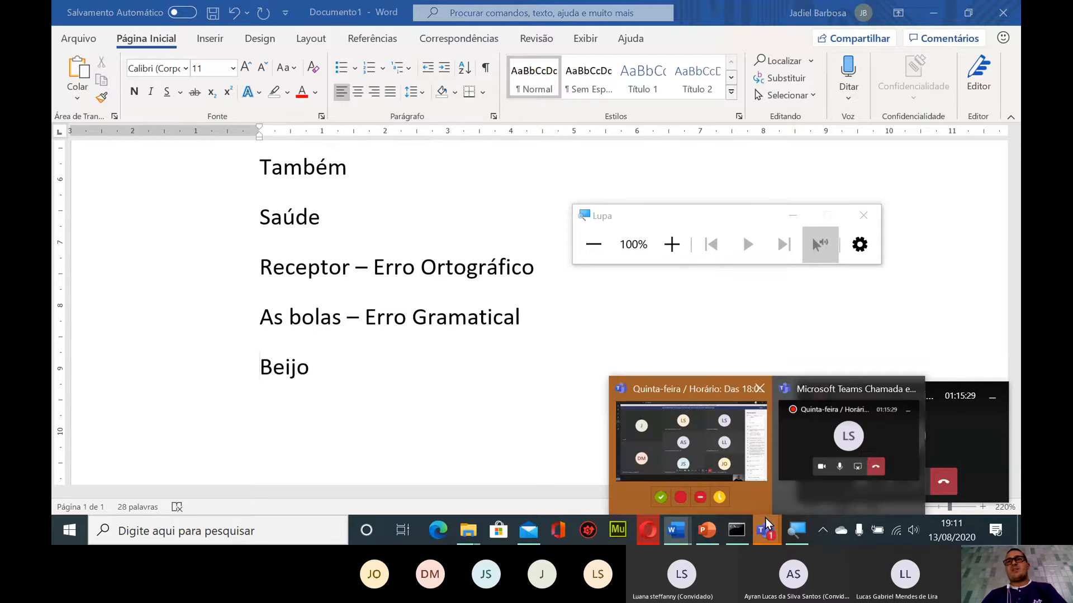
click(762, 439)
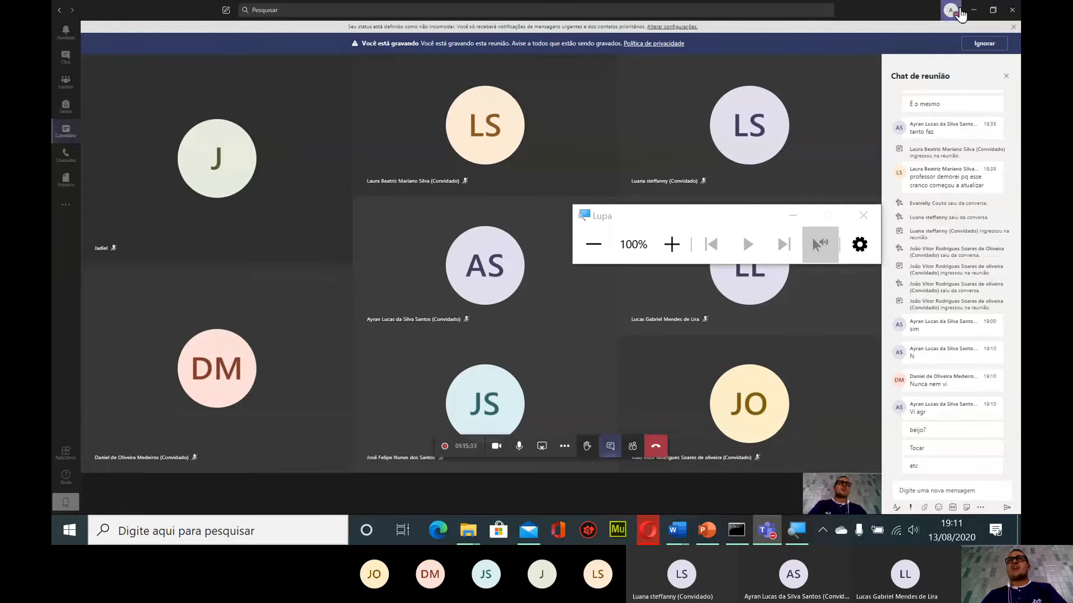
click(973, 11)
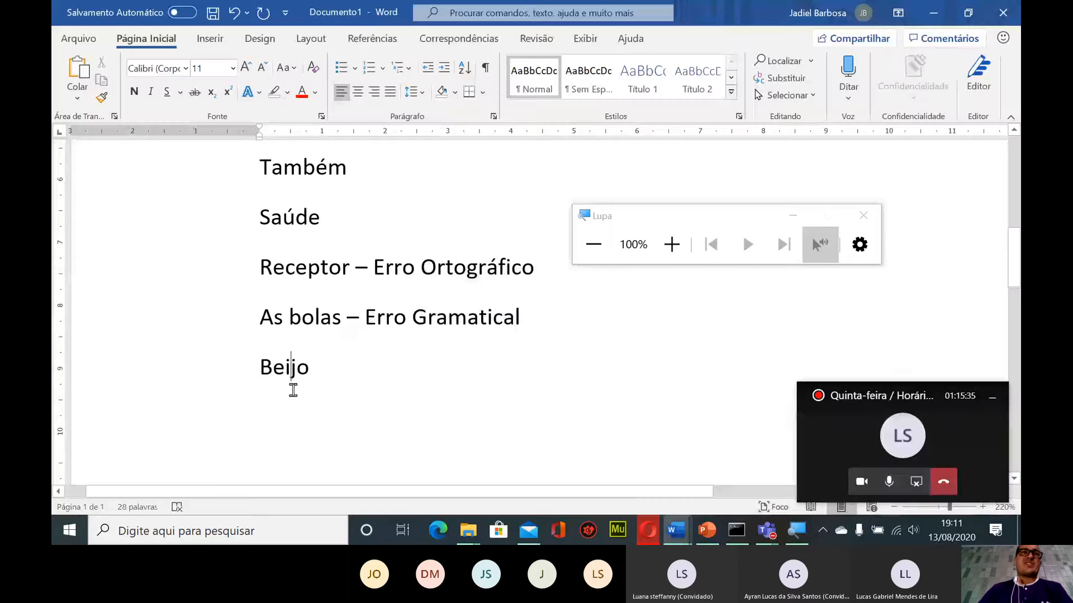
key(Return)
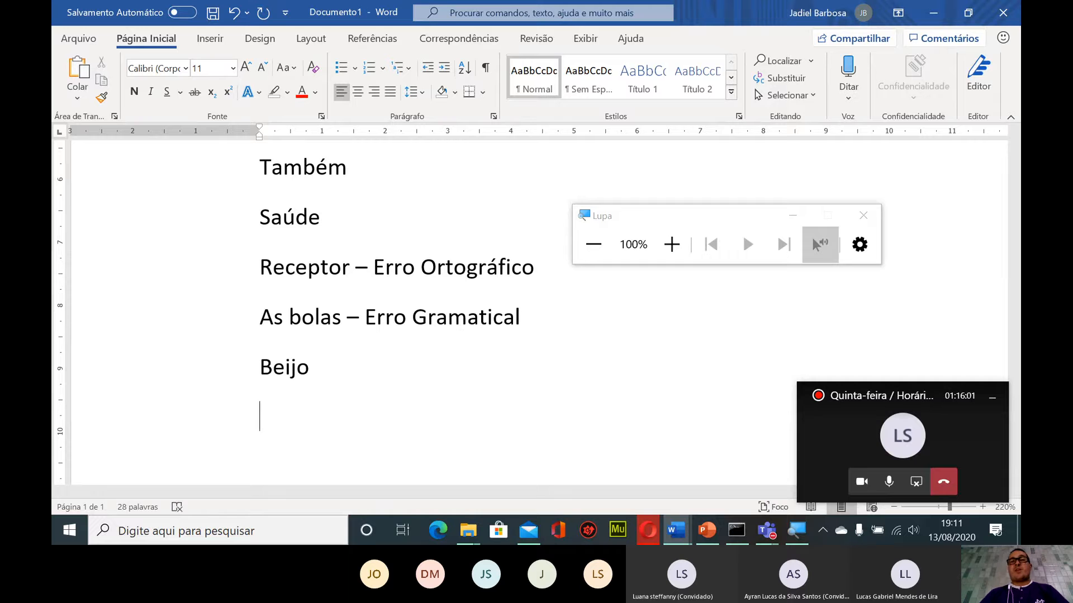
Type 'incumbência' below 'Beijo', correcting the typo, and leave an empty line after it
text(im)
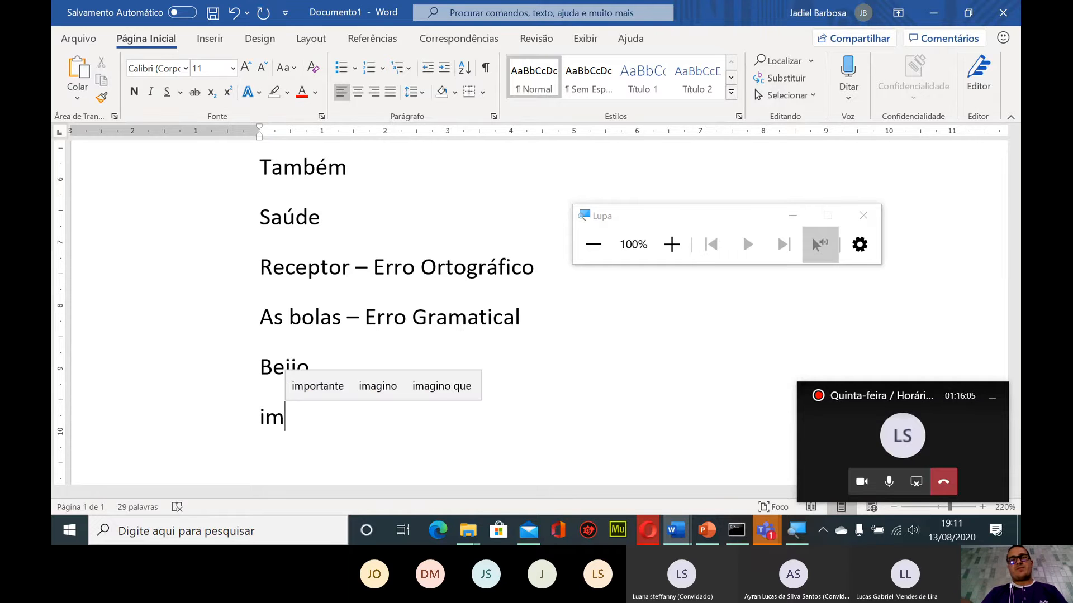
key(BackSpace)
text(ncu)
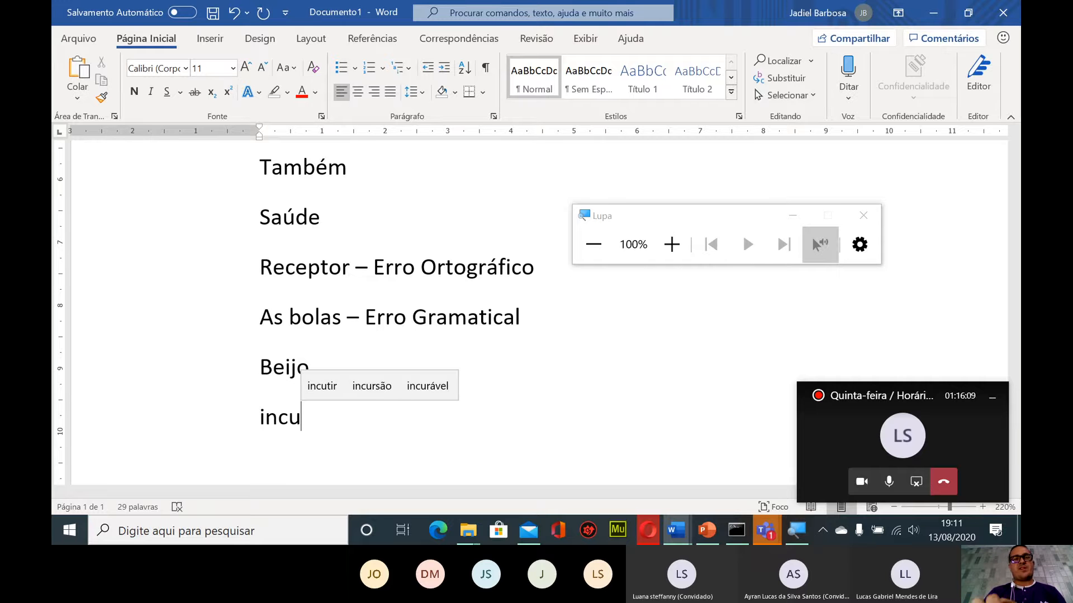
text(mb)
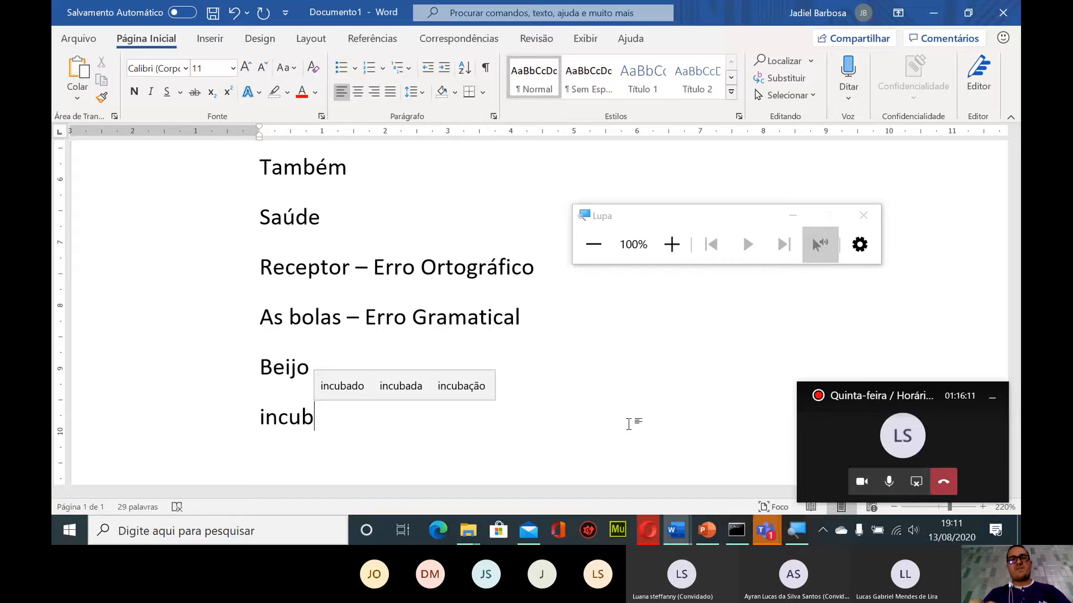
text(ência)
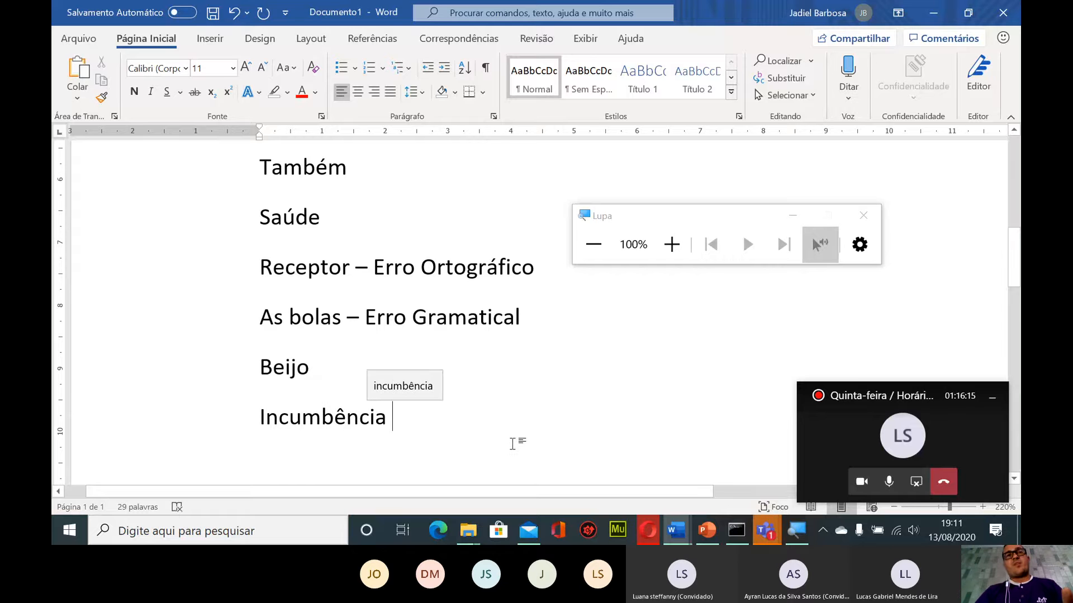
key(Return)
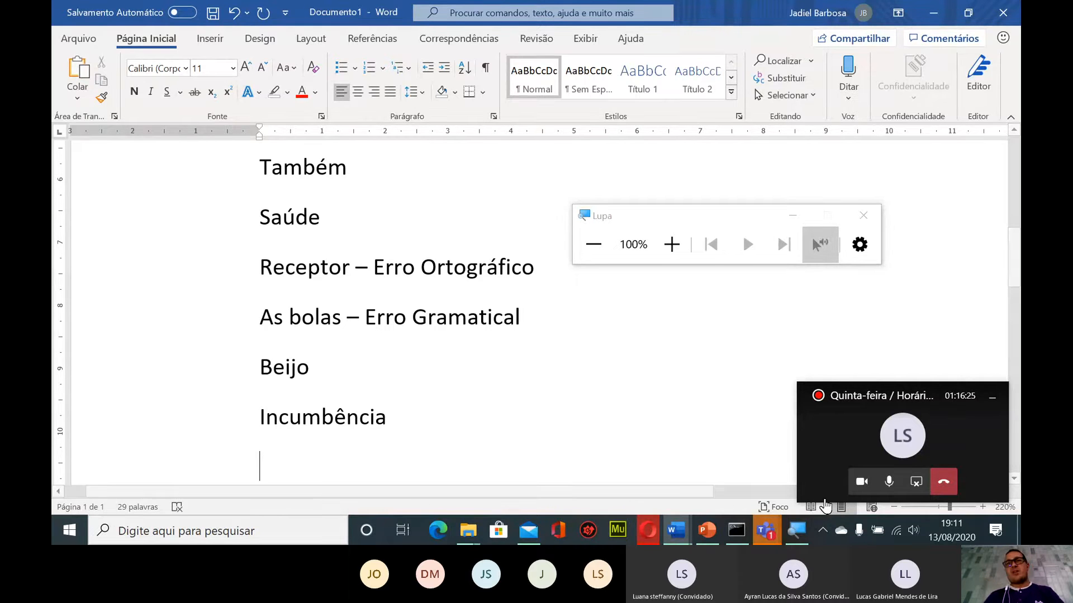
mouse_move(771, 531)
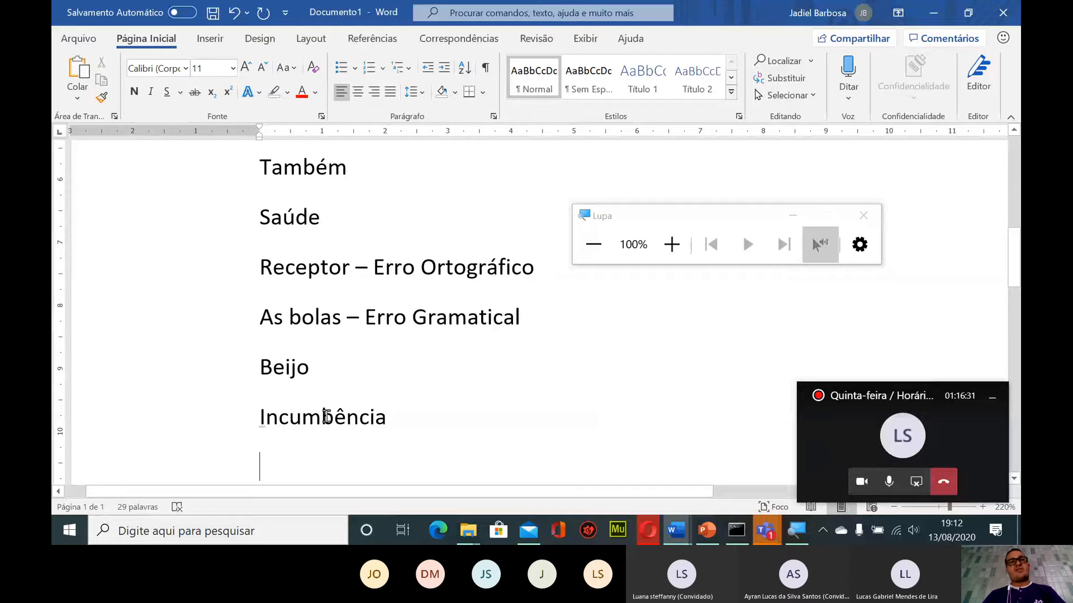
Pick 'Missão' from the Sinônimos submenu to replace 'Incumbência'
right_click(327, 415)
mouse_move(395, 335)
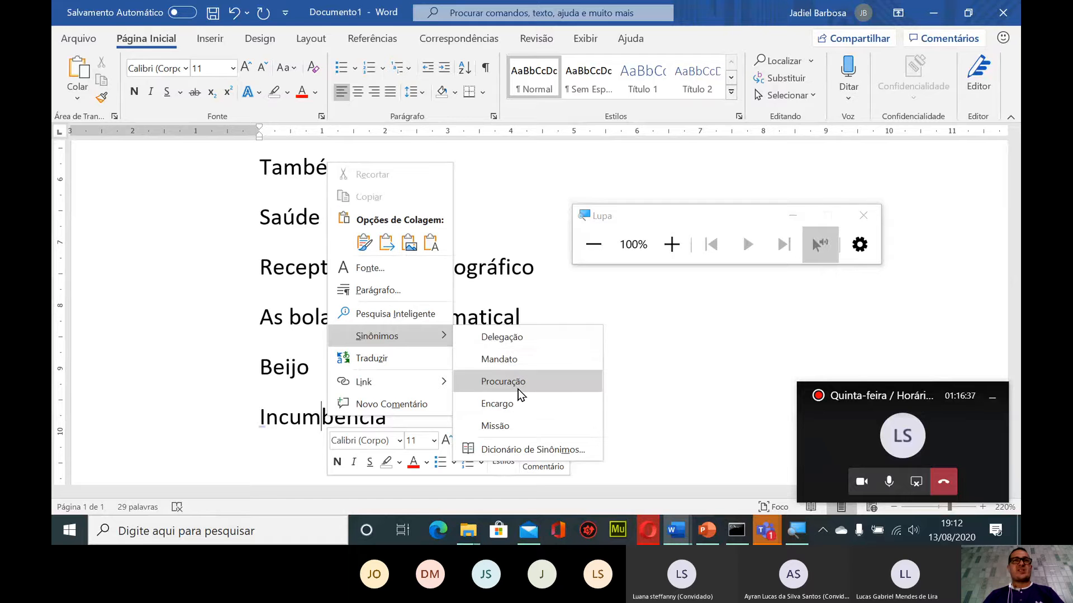
click(512, 426)
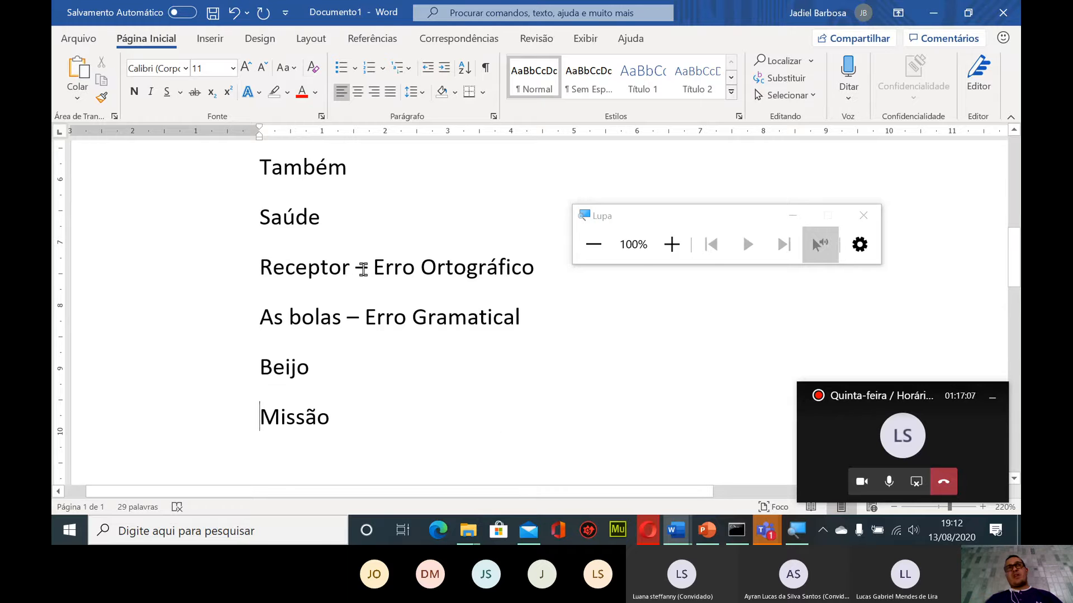
scroll(356, 308, up, 1)
scroll(356, 308, up, 2)
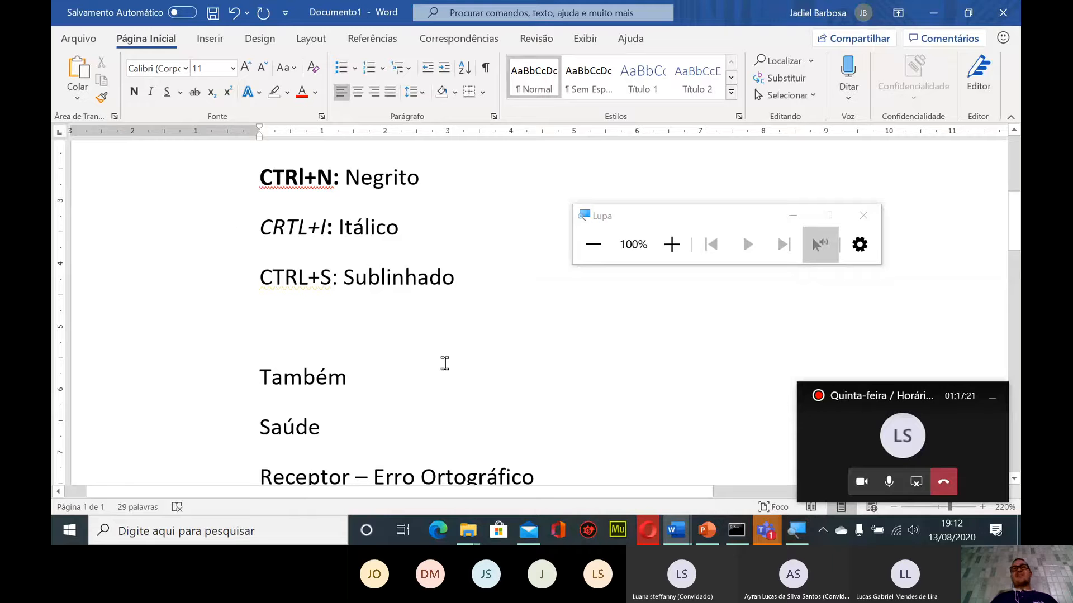
scroll(445, 364, down, 2)
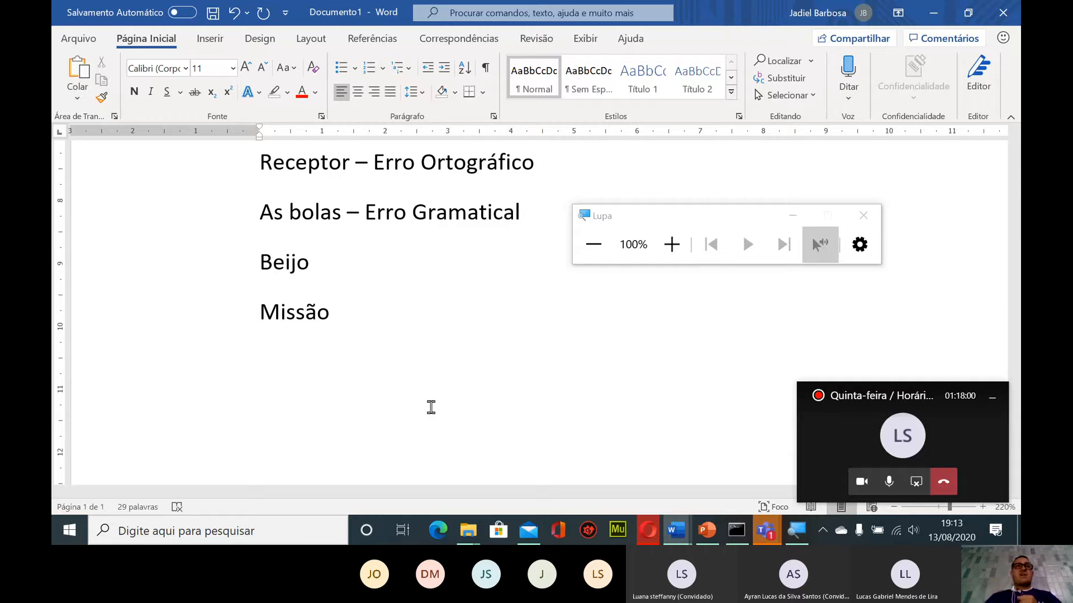
scroll(402, 319, up, 2)
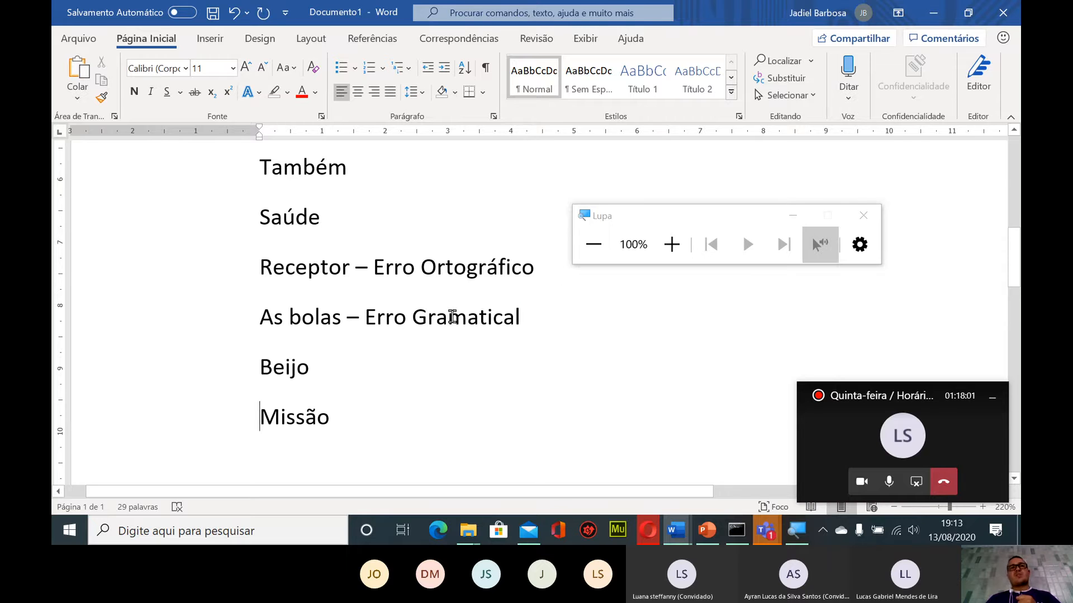
Replace 'Gramatical' with the synonym 'Redação'
right_click(447, 323)
mouse_move(525, 241)
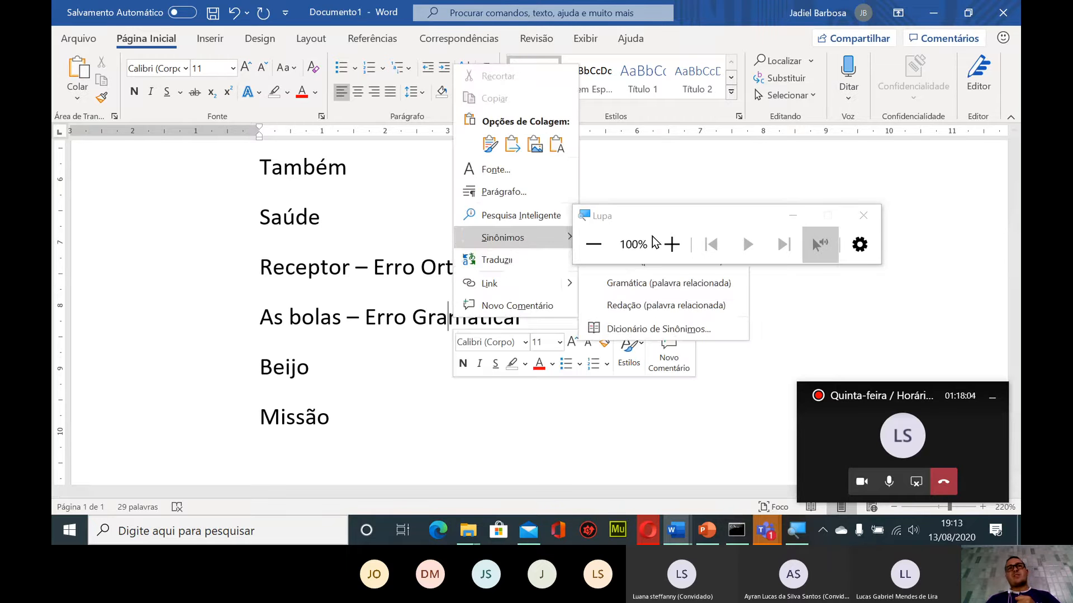
drag(719, 211, 578, 417)
click(470, 315)
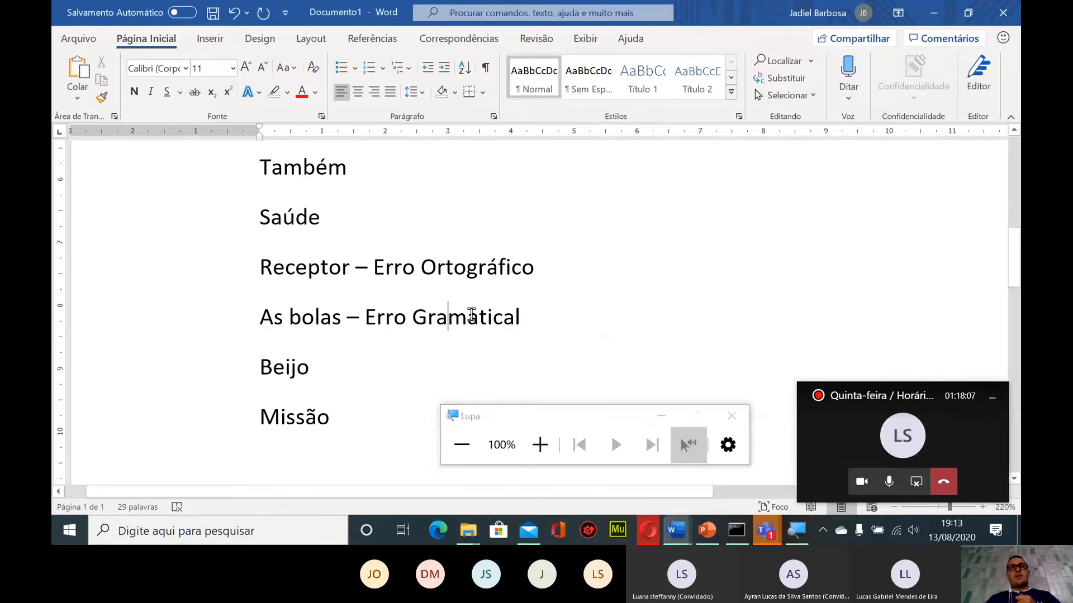
right_click(471, 314)
mouse_move(521, 232)
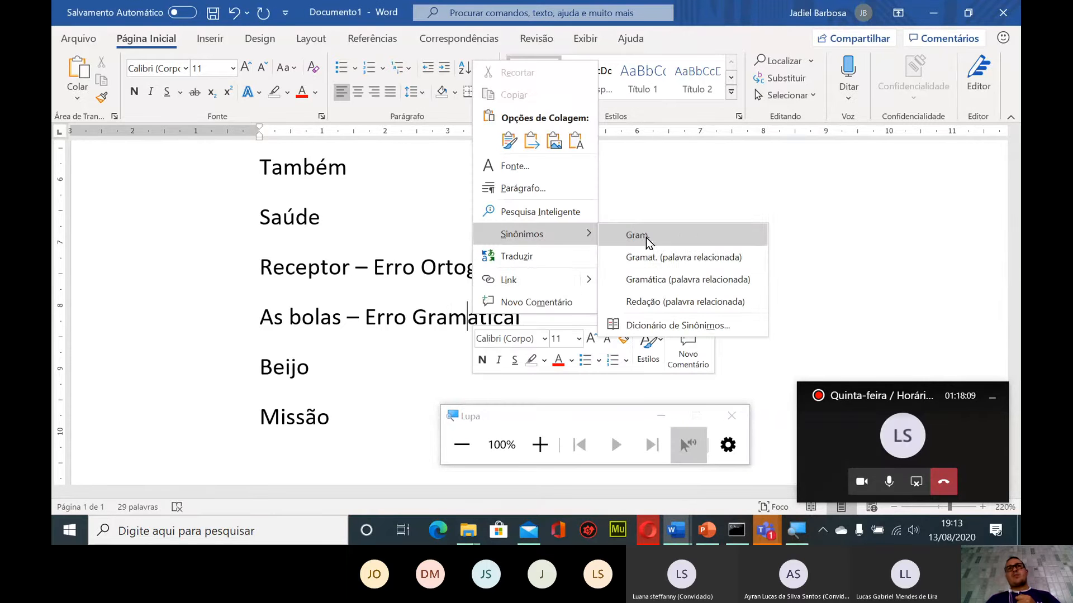
click(645, 309)
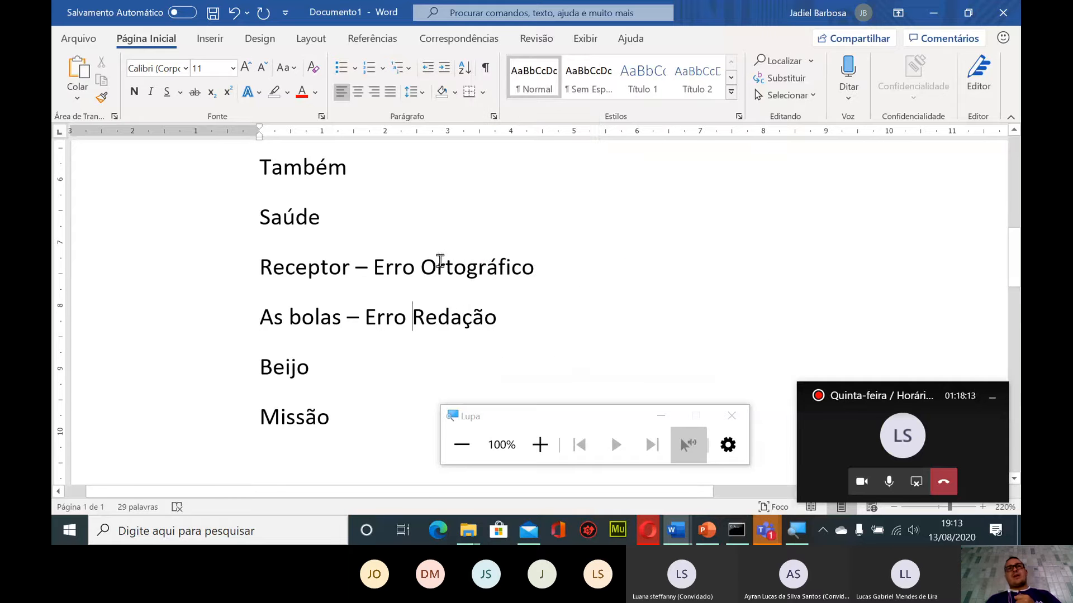
Replace 'Ortográfico' with 'Ortográf.' and 'Também' with 'Ainda'
right_click(465, 267)
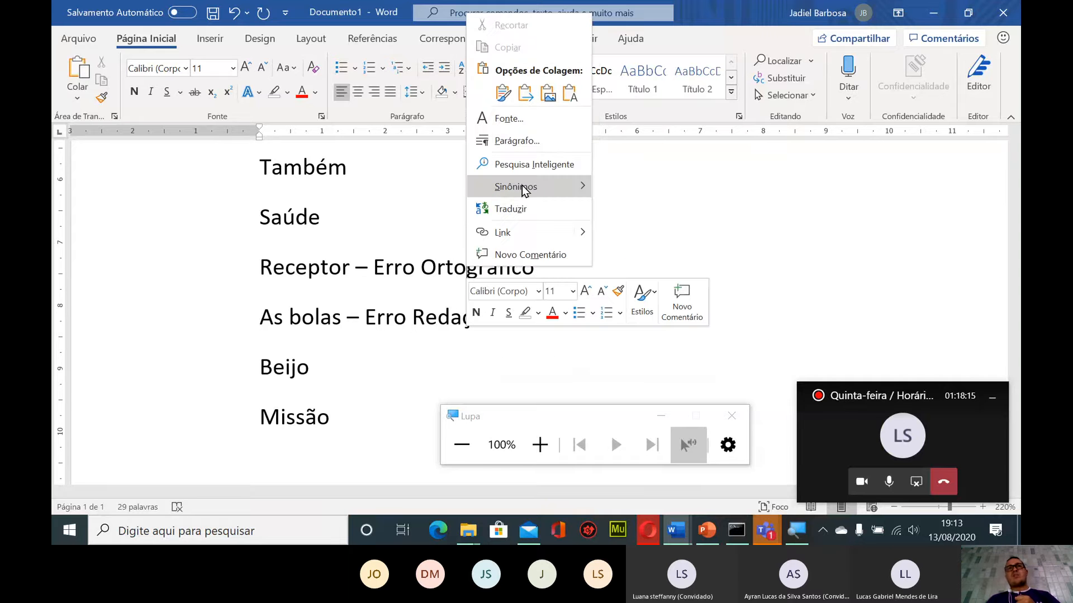
mouse_move(520, 186)
click(658, 237)
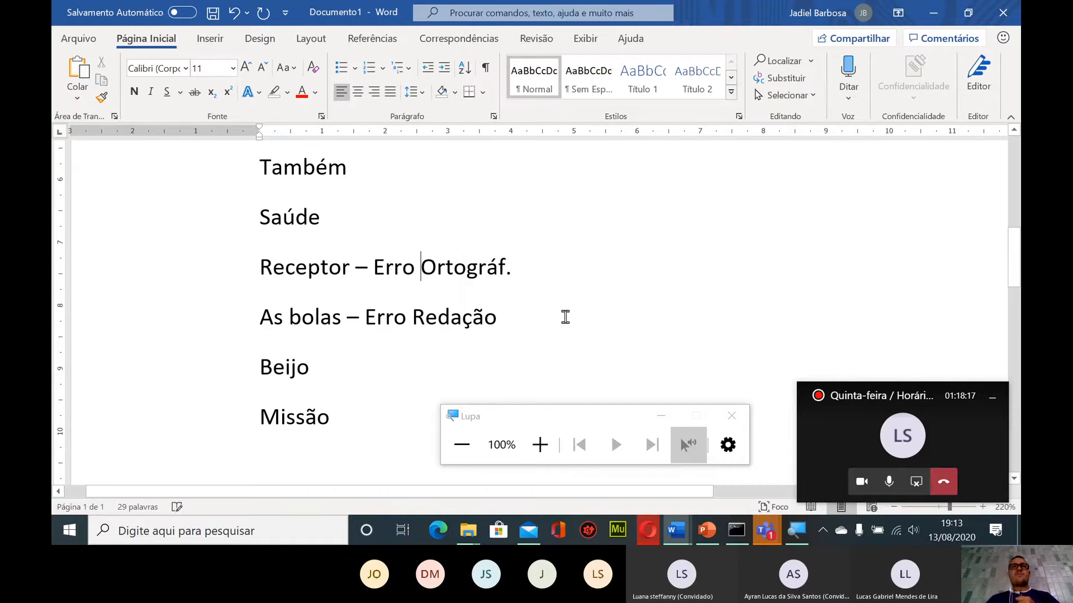
right_click(317, 170)
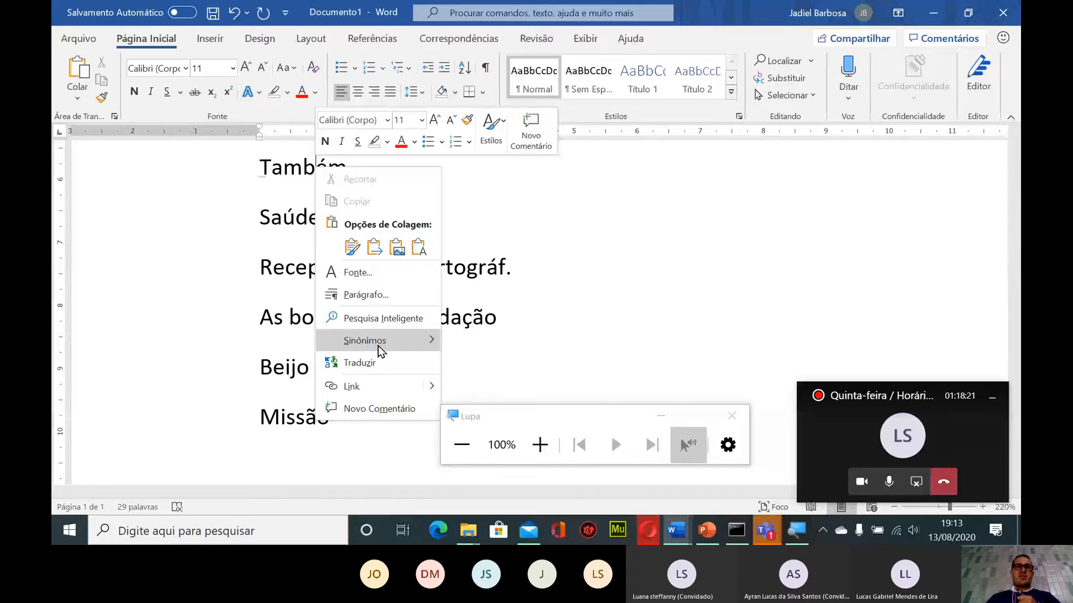
mouse_move(380, 351)
click(505, 340)
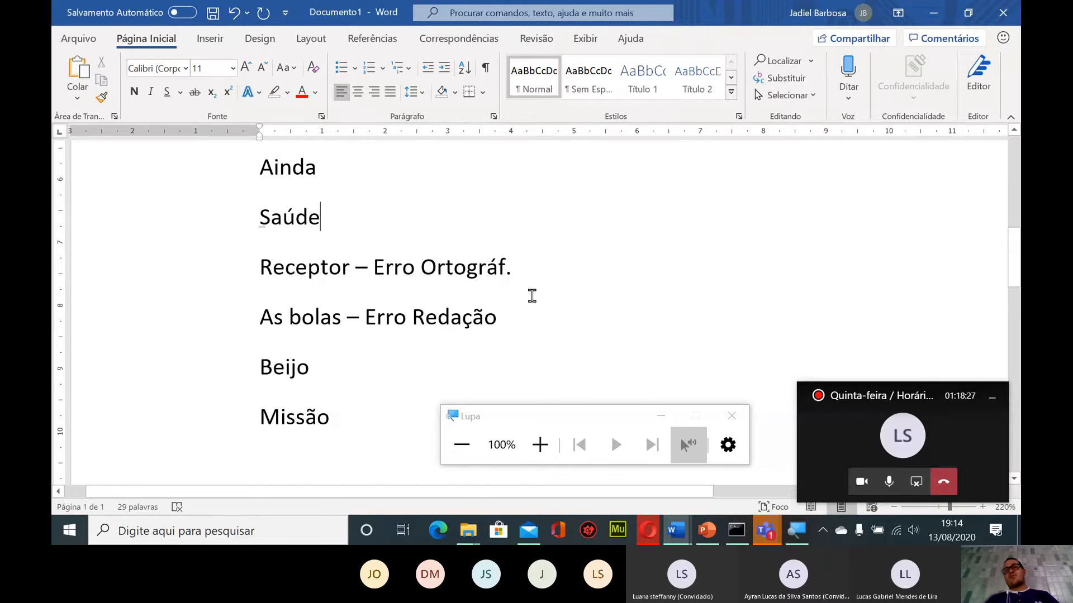
Bring the Teams meeting forward, hide it again, and return focus to the Word document
mouse_move(765, 530)
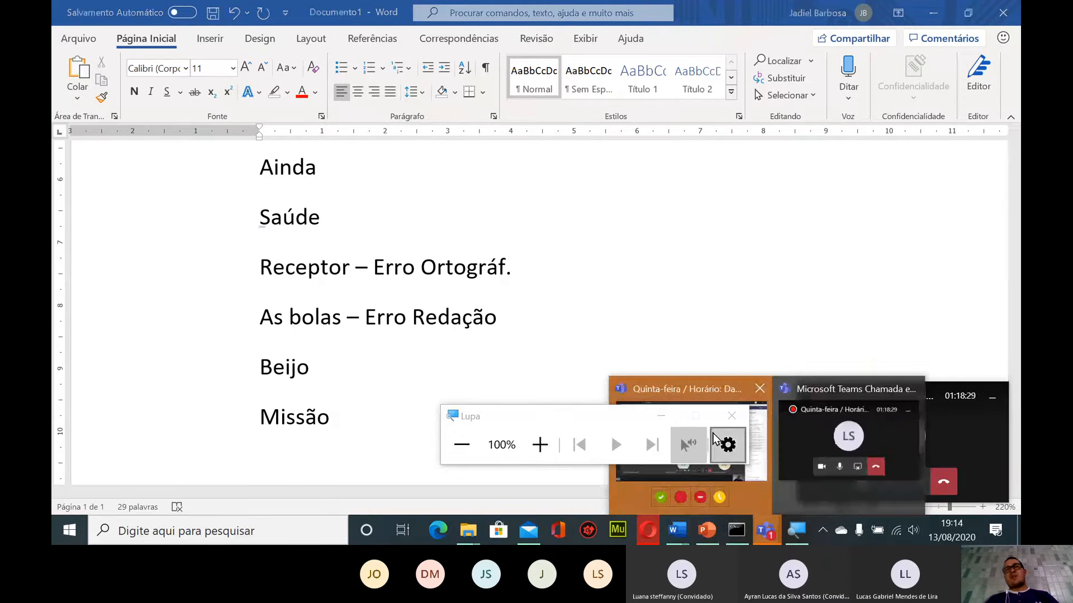
click(726, 388)
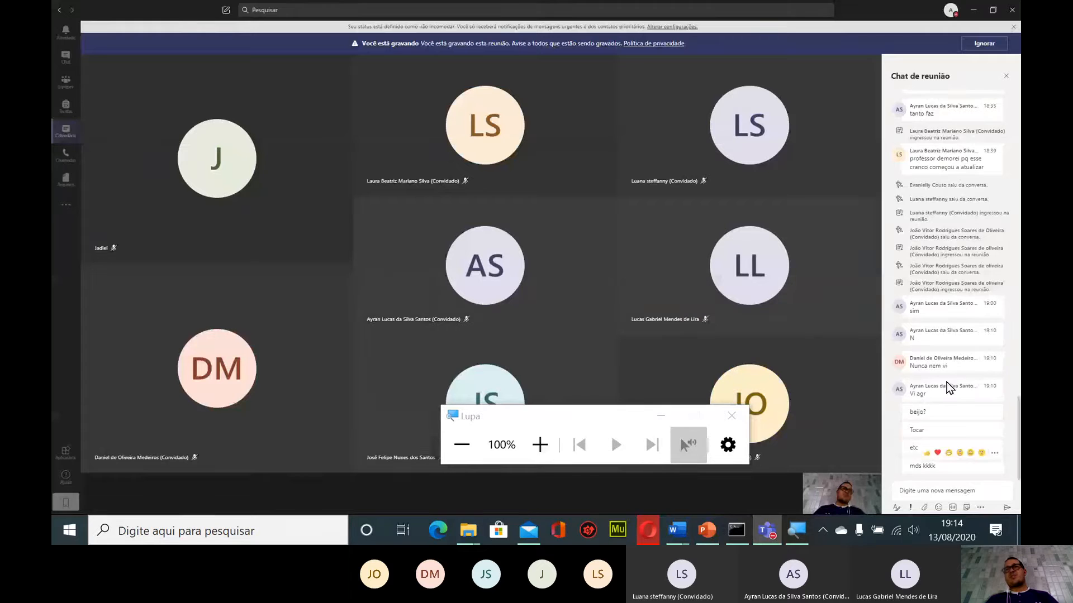
click(972, 11)
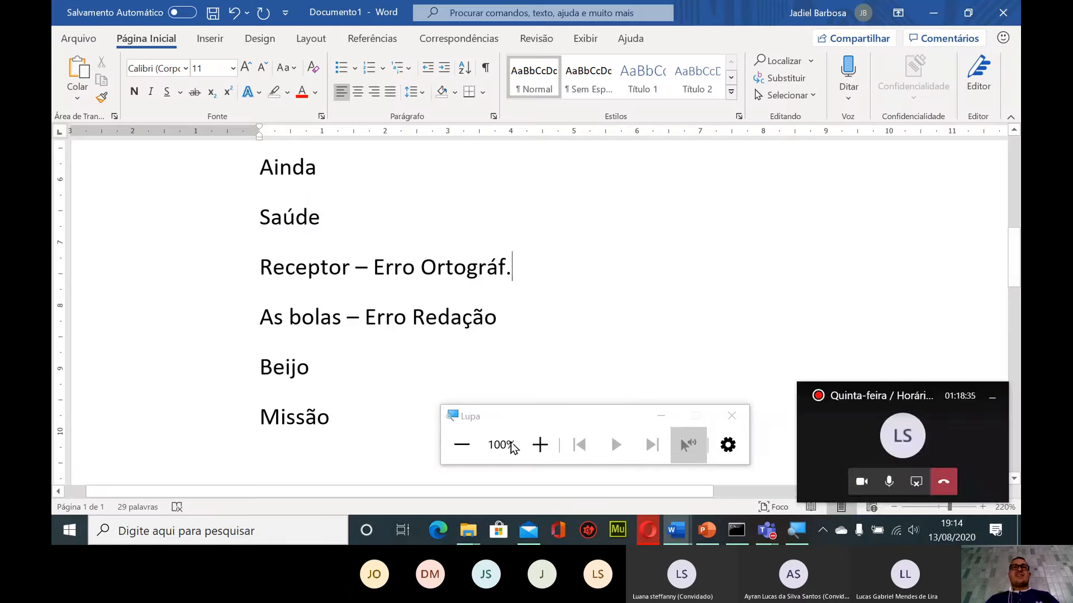
drag(564, 424, 783, 220)
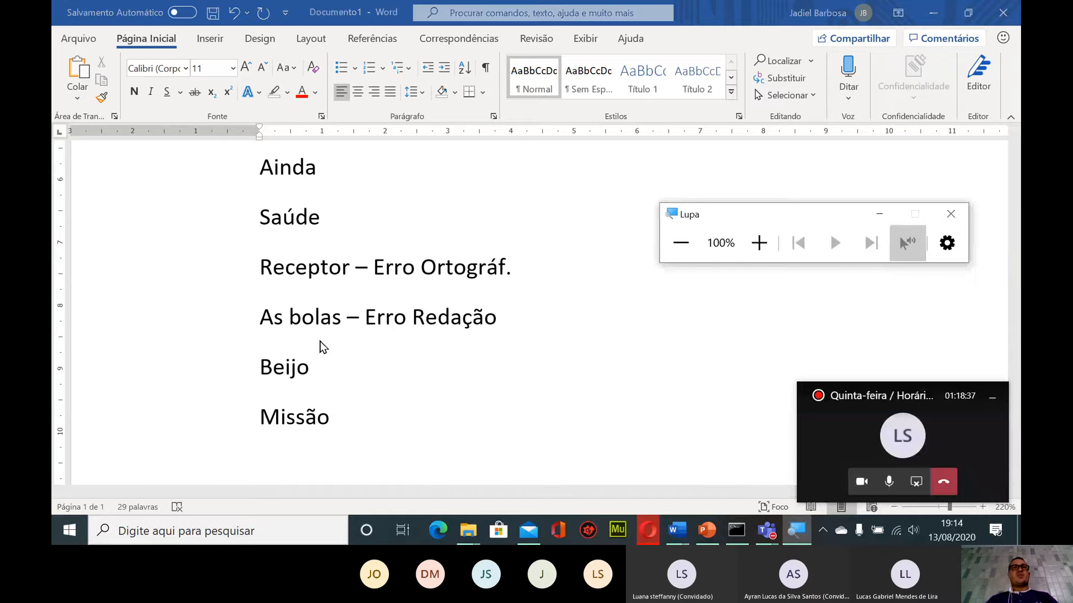
scroll(323, 346, up, 3)
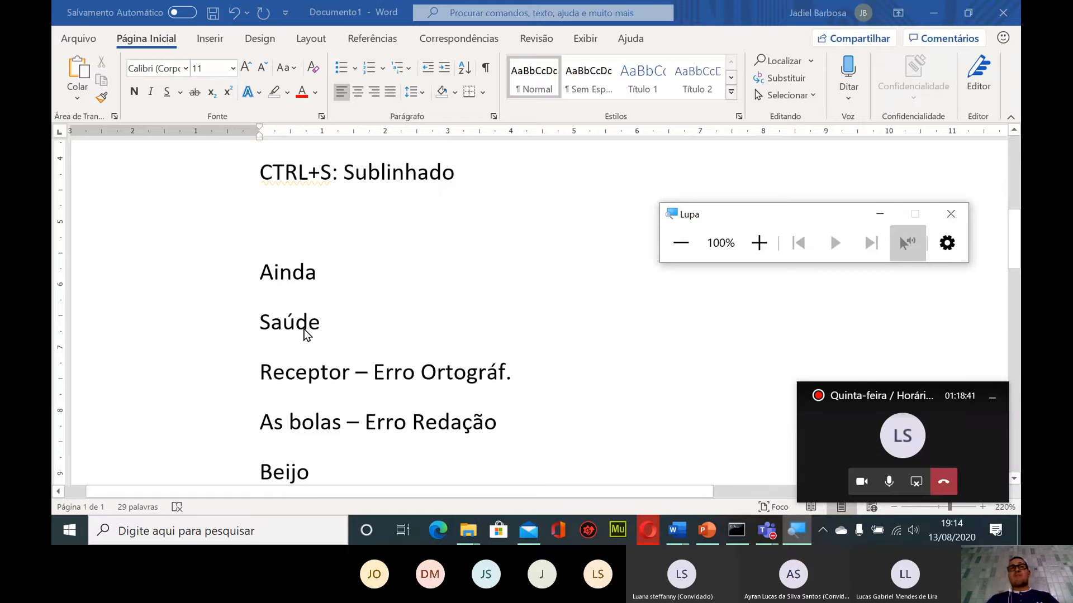
click(303, 330)
scroll(292, 333, down, 3)
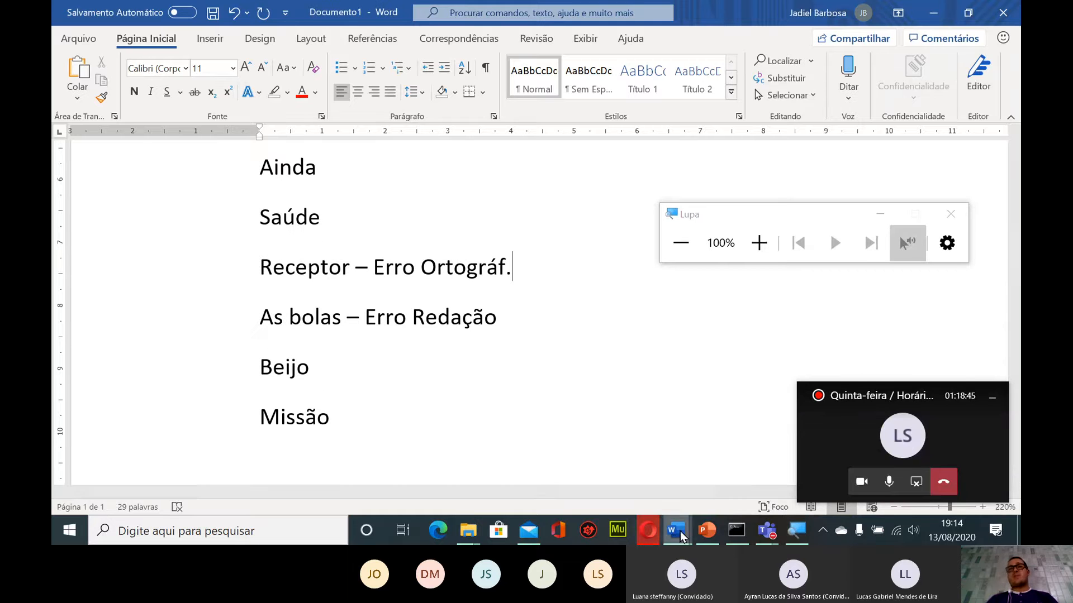
Reopen the Teams meeting and show its participant list
click(767, 529)
click(709, 458)
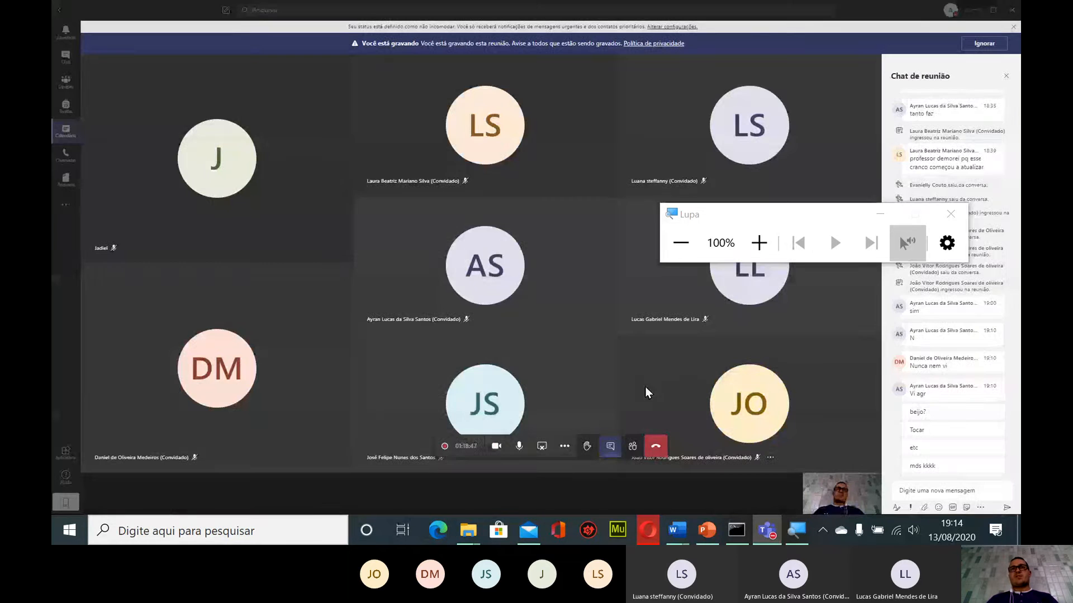
drag(717, 218, 436, 140)
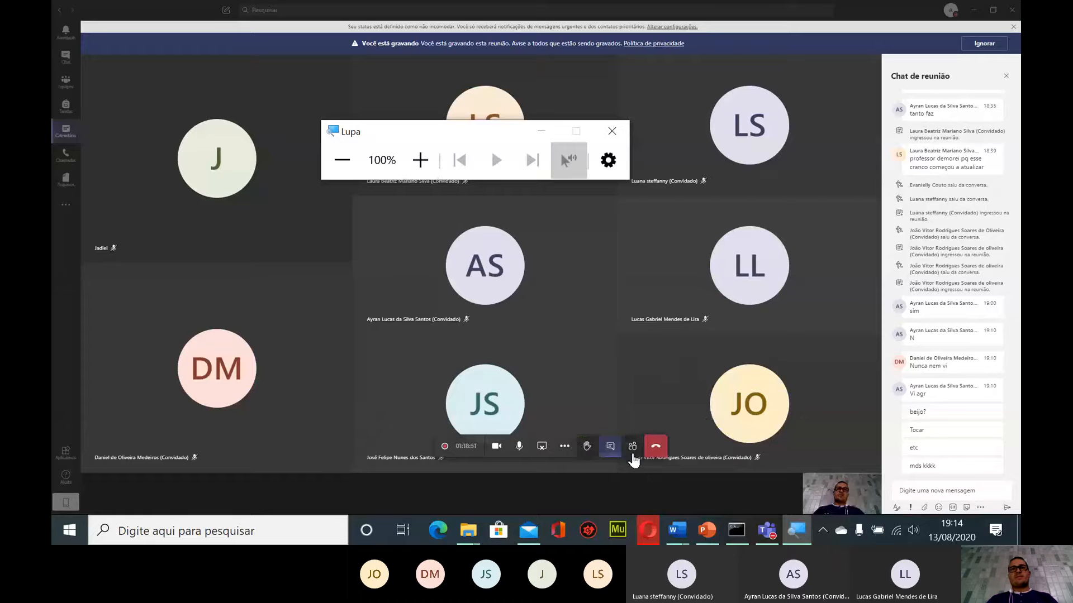
click(631, 447)
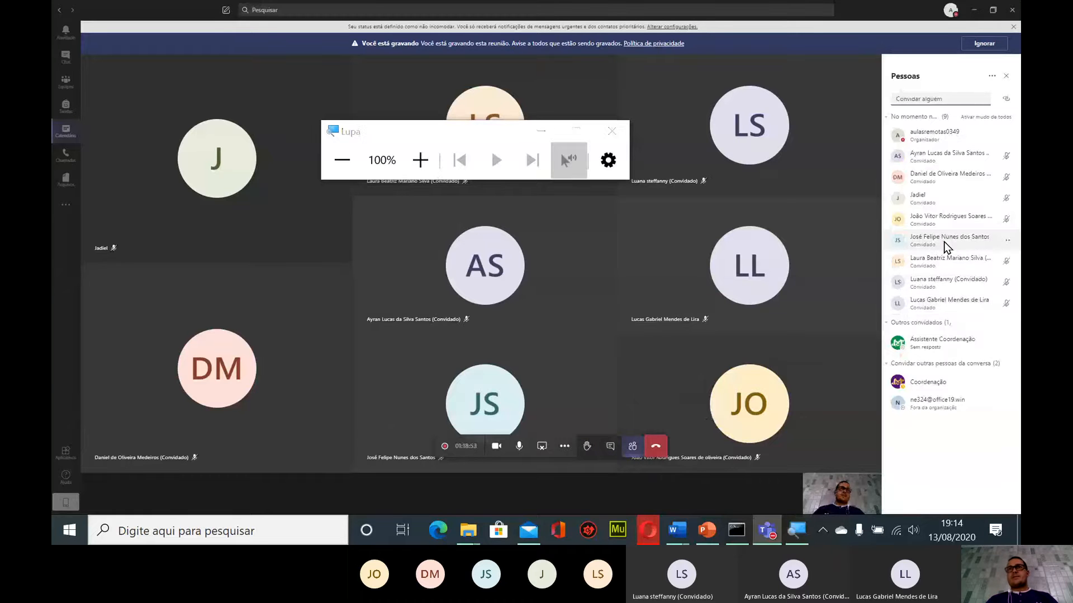
mouse_move(751, 292)
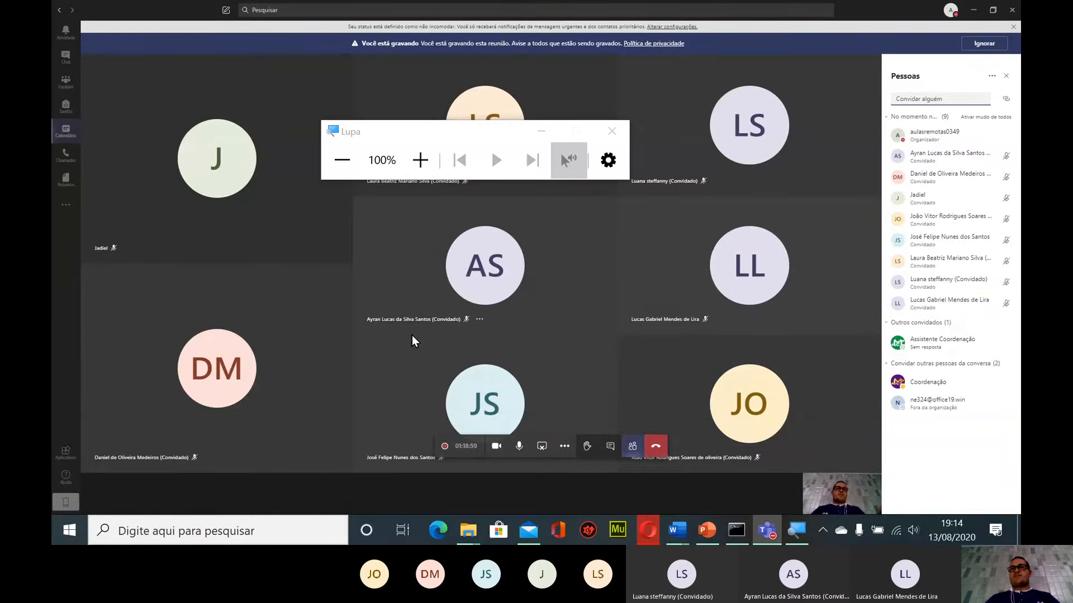
Paste the meeting screenshot into the weekly class report's table cell
mouse_move(766, 525)
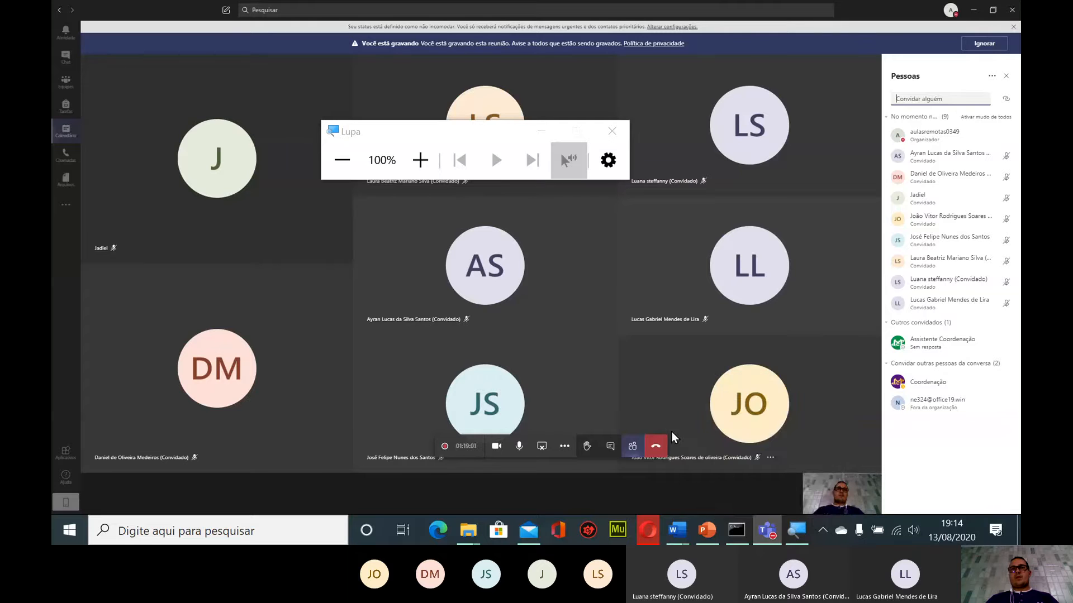
mouse_move(676, 530)
click(650, 490)
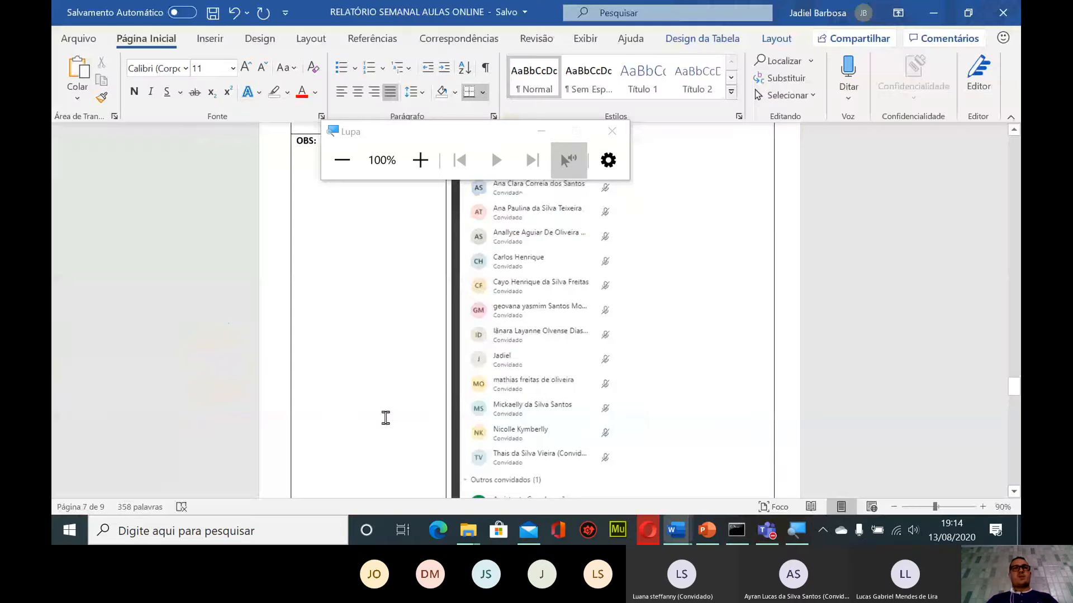
scroll(469, 364, down, 10)
scroll(475, 358, up, 3)
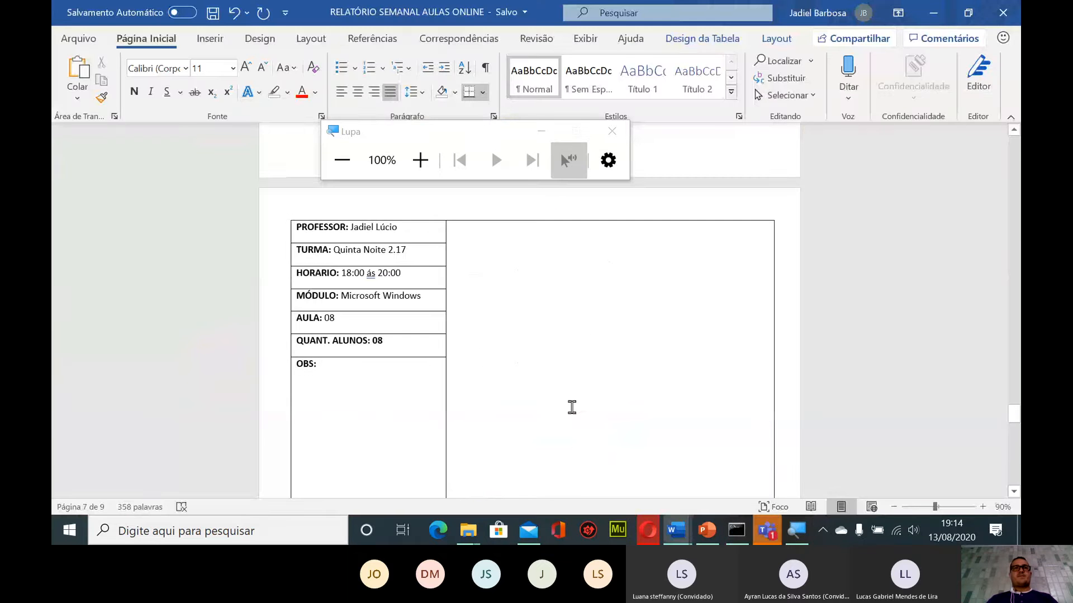
click(572, 409)
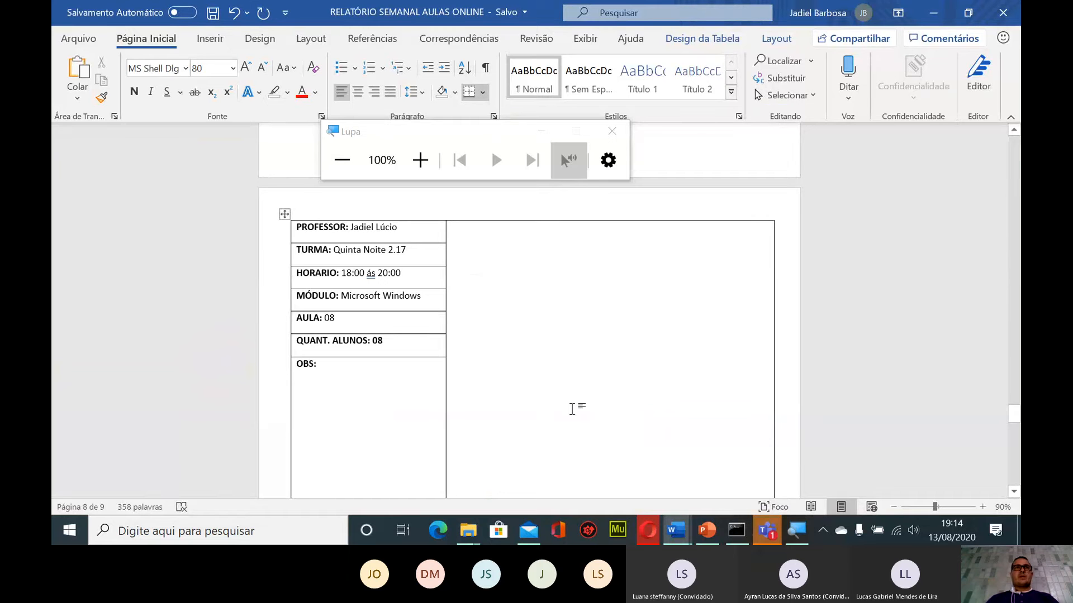
click(232, 68)
key(ctrl+v)
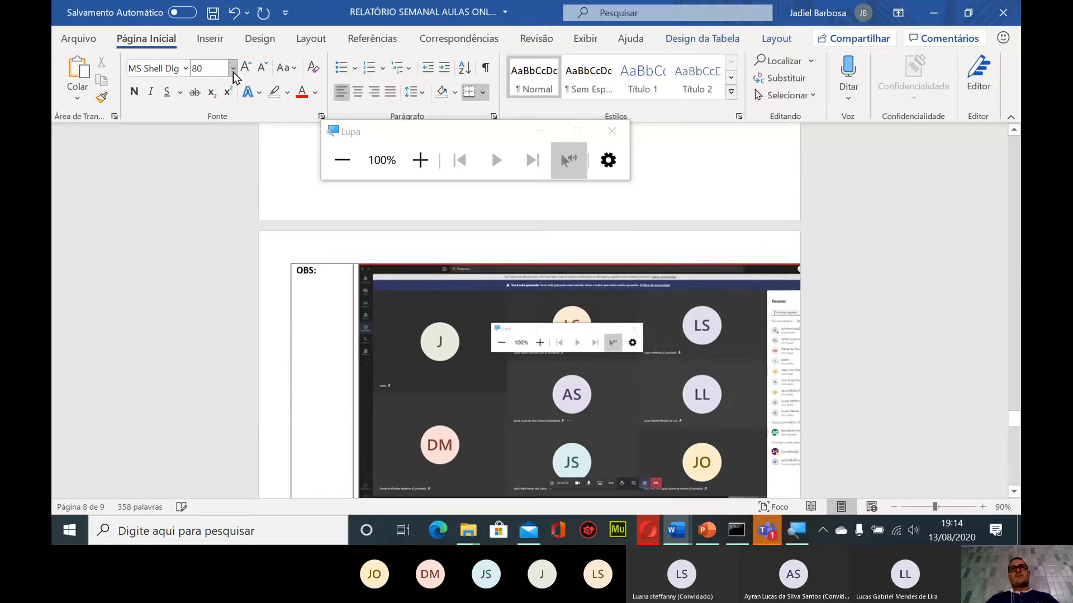
Crop away the left part of the pasted meeting screenshot
scroll(529, 299, up, 1)
click(510, 347)
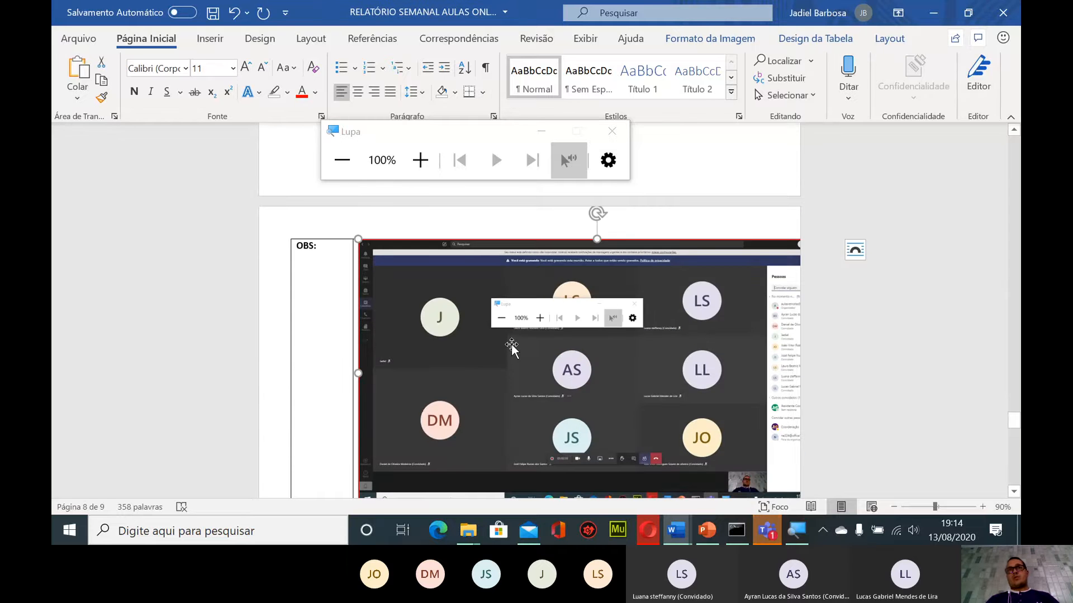
click(742, 40)
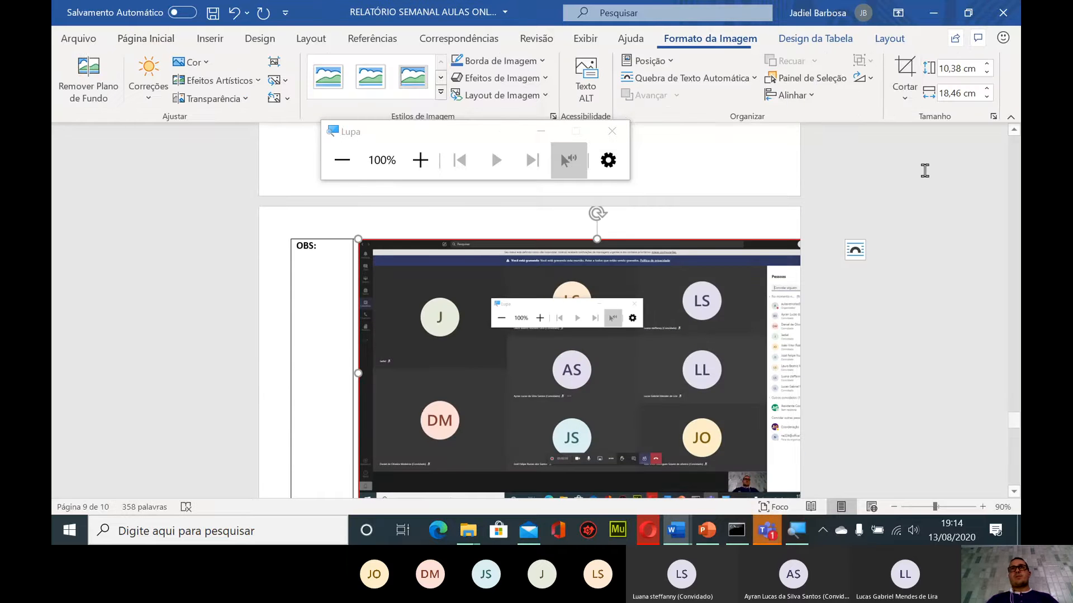
click(901, 90)
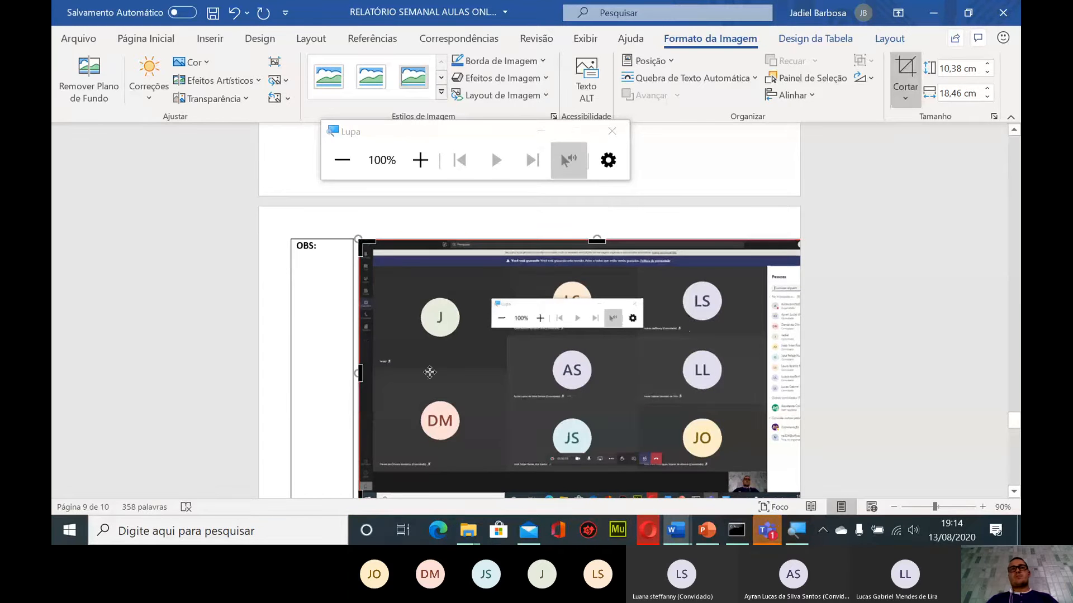
drag(359, 375, 764, 387)
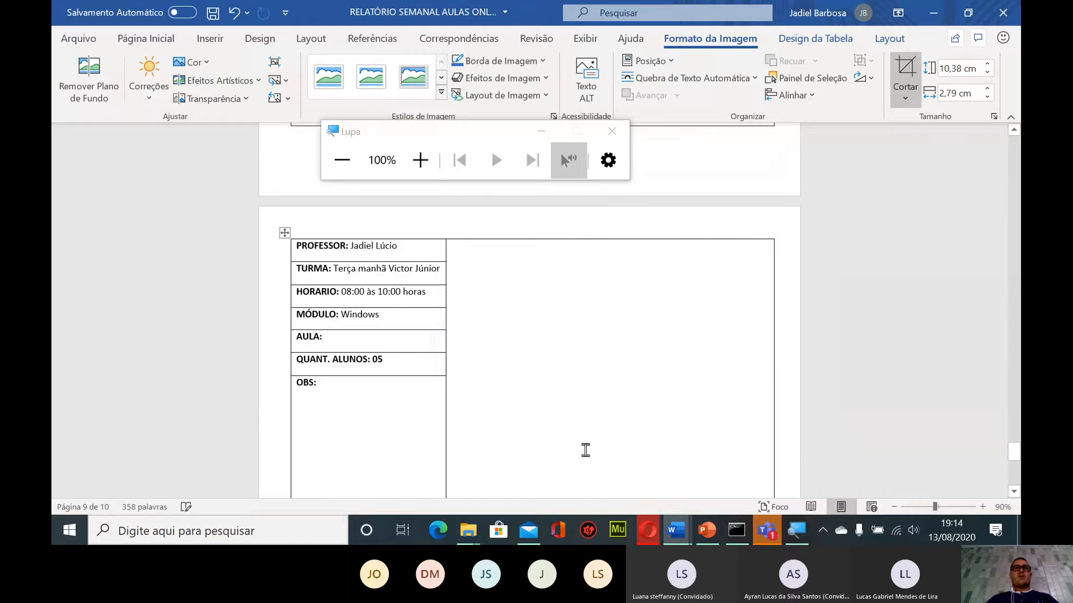
scroll(584, 447, up, 5)
scroll(587, 443, up, 3)
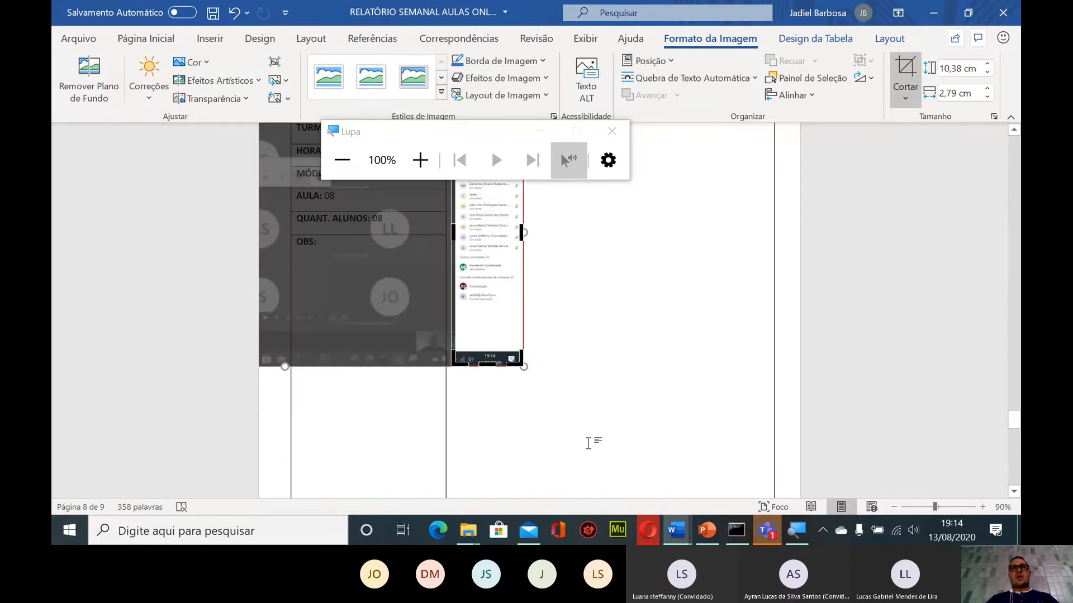
click(577, 362)
Enlarge the cropped screenshot to the right and downward
click(512, 376)
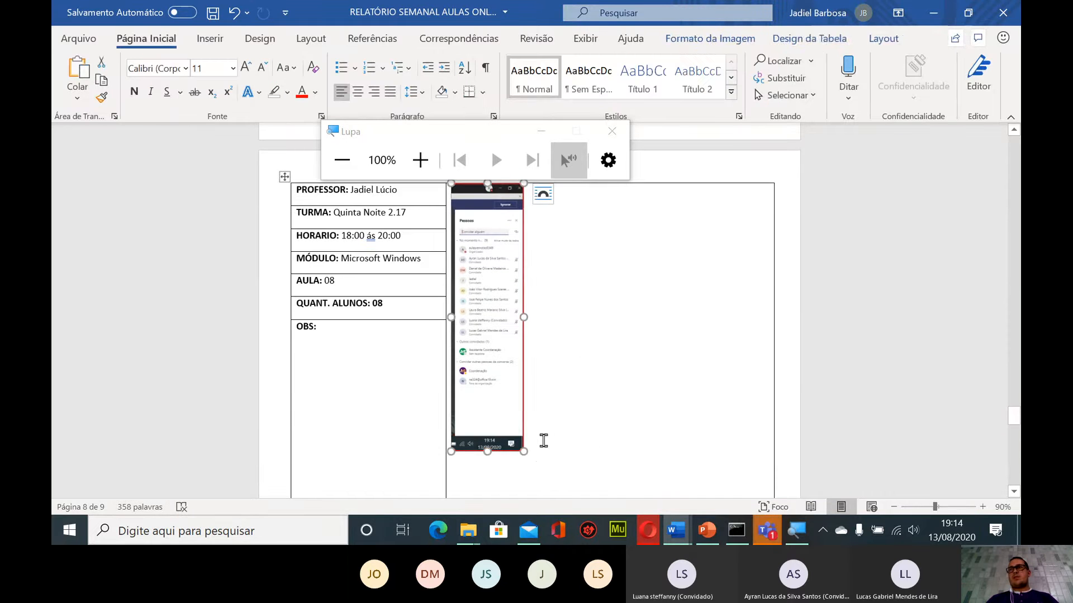
drag(523, 451, 580, 527)
scroll(598, 371, down, 5)
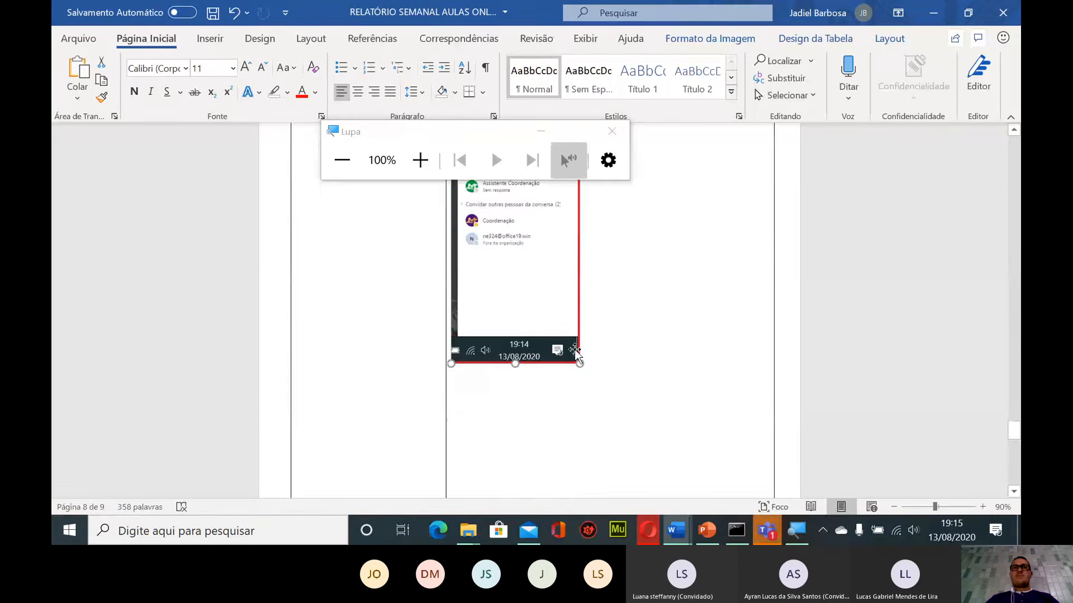
drag(579, 382, 620, 453)
scroll(626, 435, down, 6)
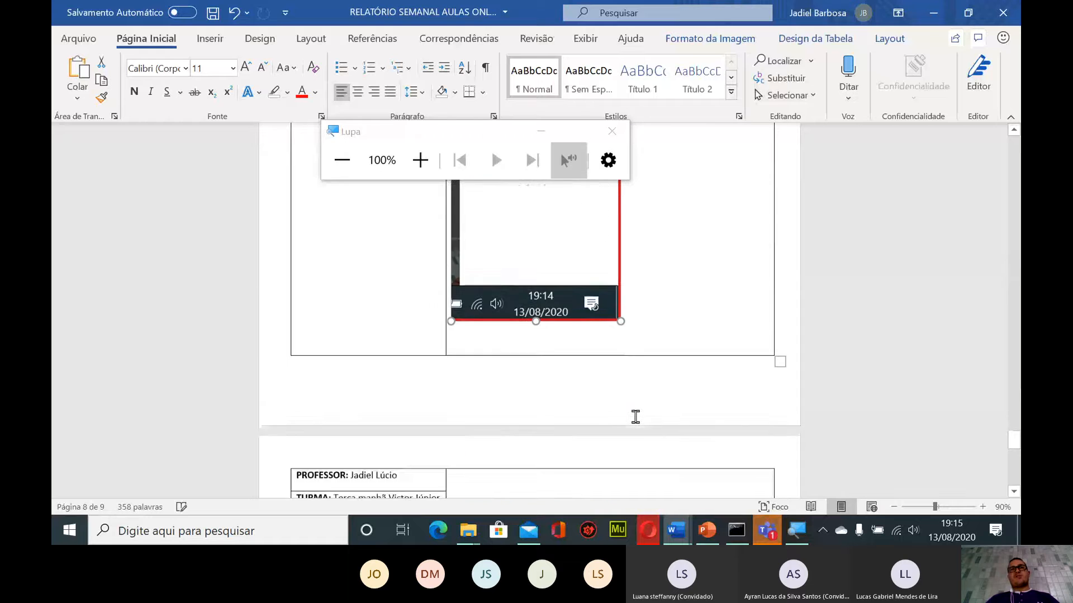
scroll(595, 363, up, 7)
scroll(593, 386, up, 3)
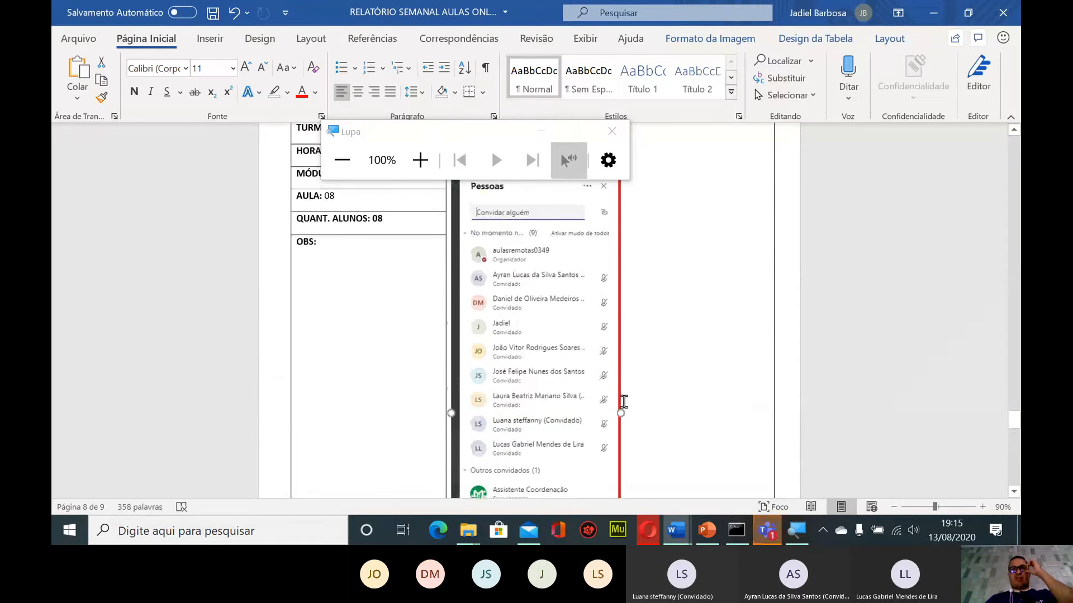
Open the Teams meeting chat, then minimize the meeting to its compact call window
mouse_move(767, 529)
click(768, 419)
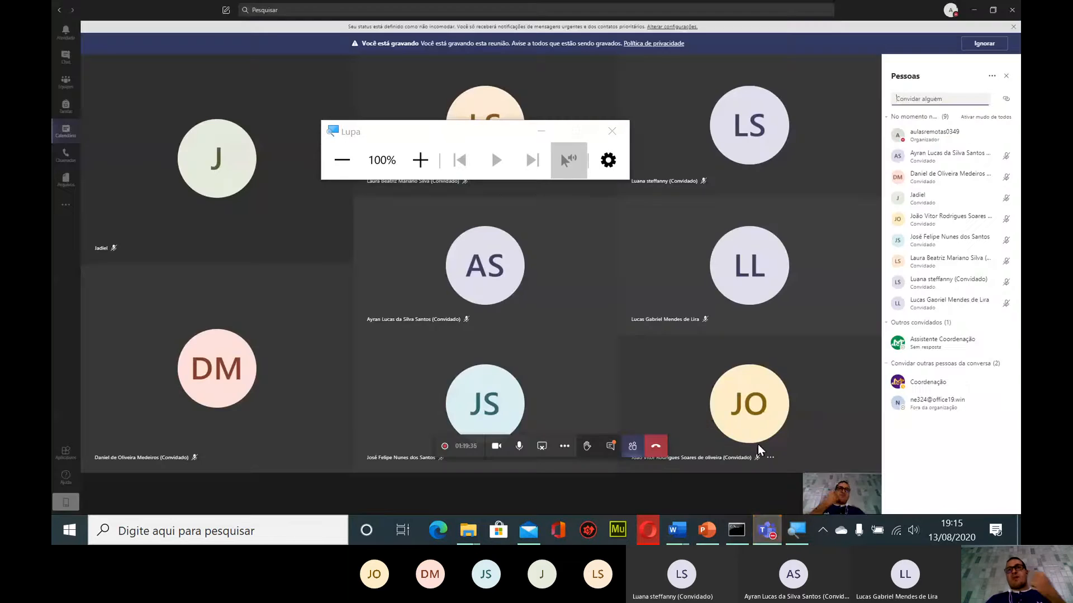
click(609, 447)
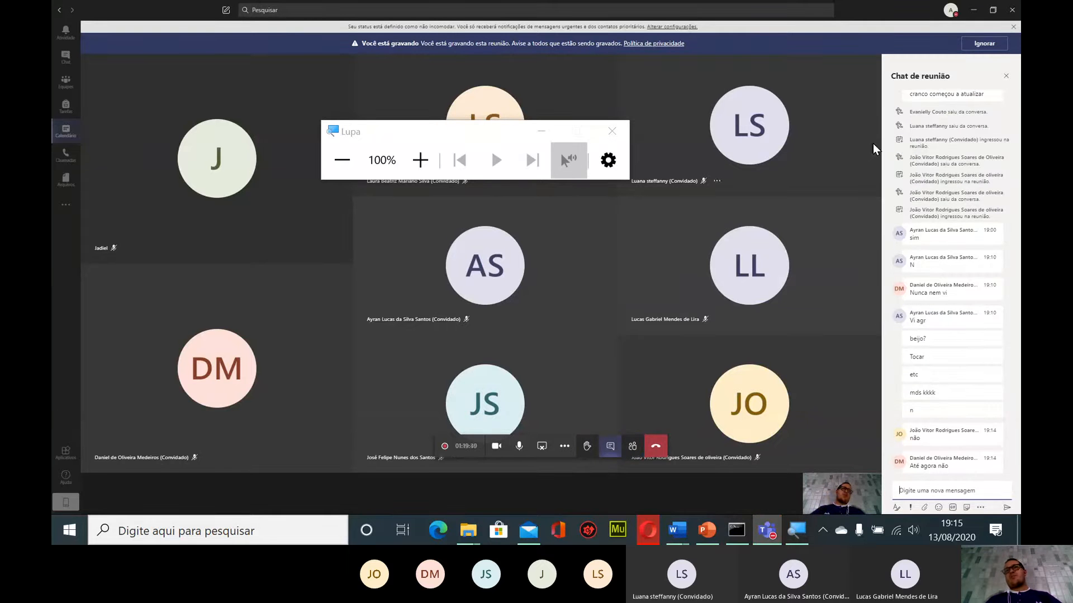
click(973, 12)
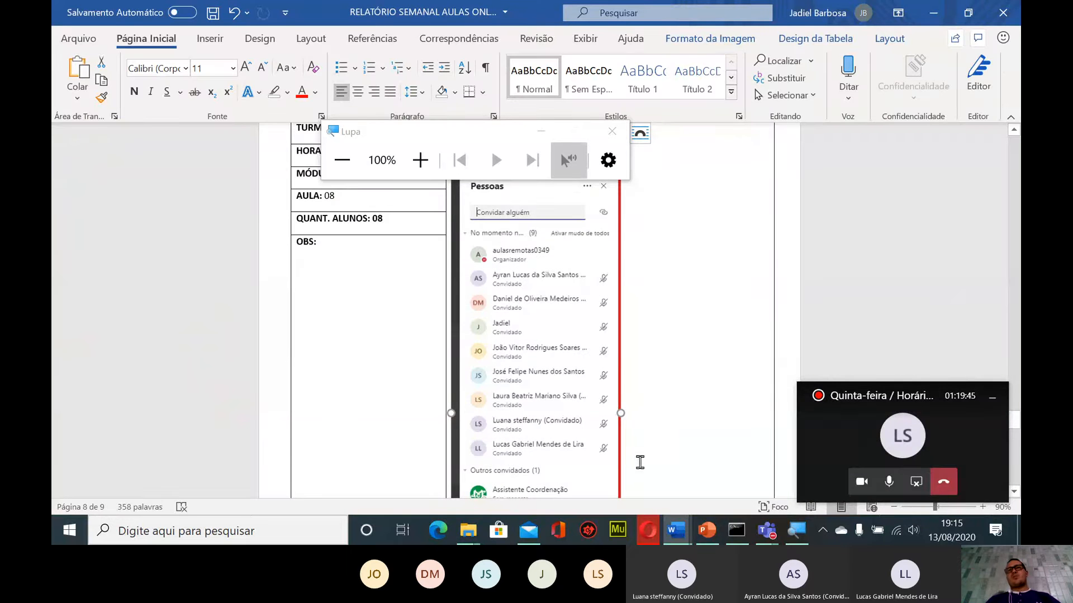
mouse_move(646, 533)
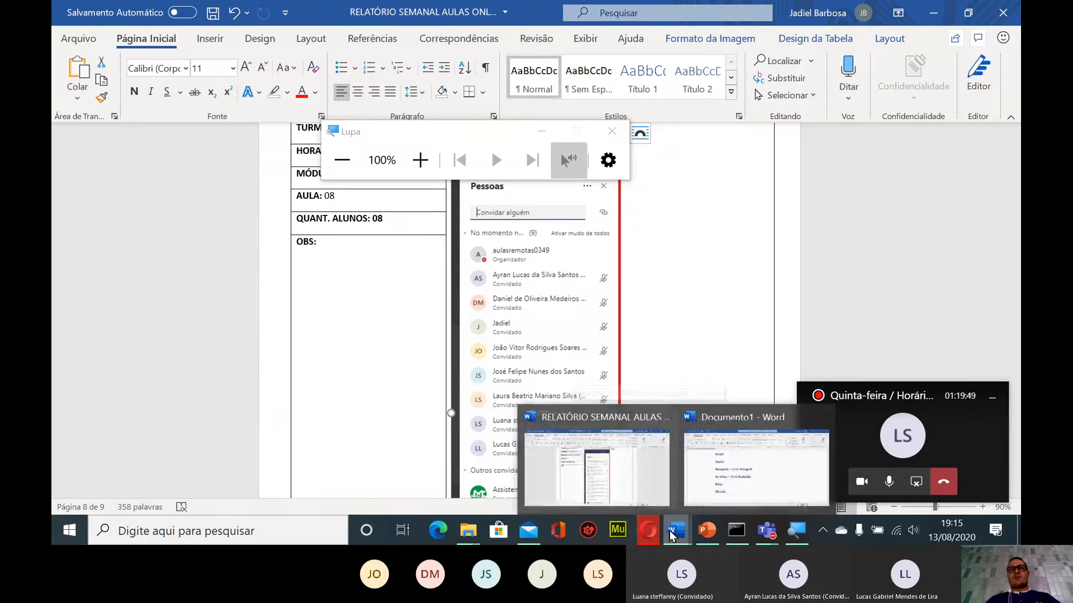
In Documento1, delete the lines from Ainda to Beijo and the Missão line
click(752, 488)
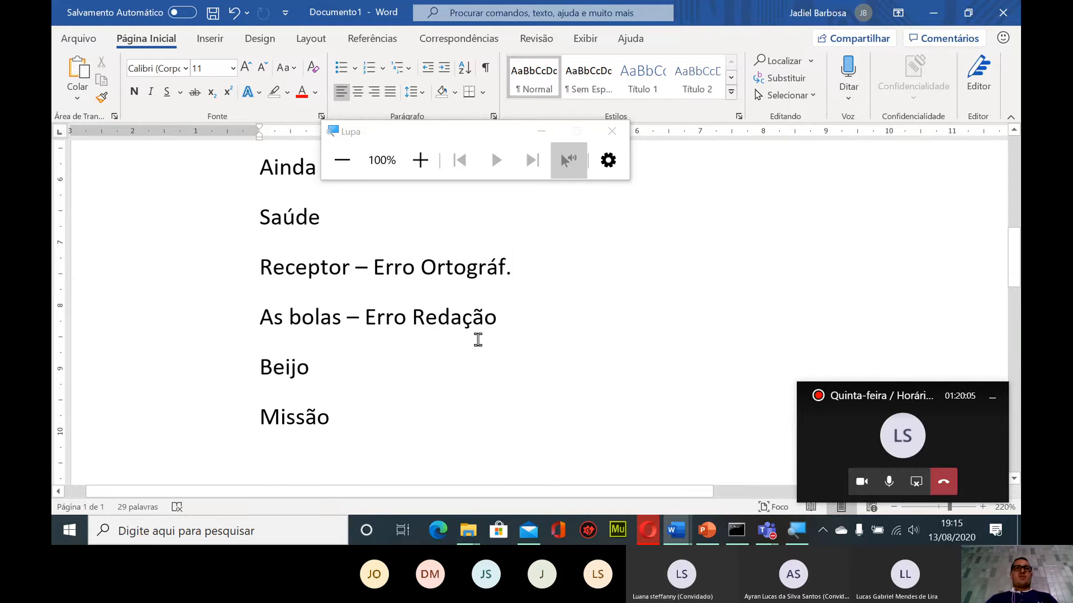
scroll(376, 347, up, 1)
scroll(268, 335, down, 1)
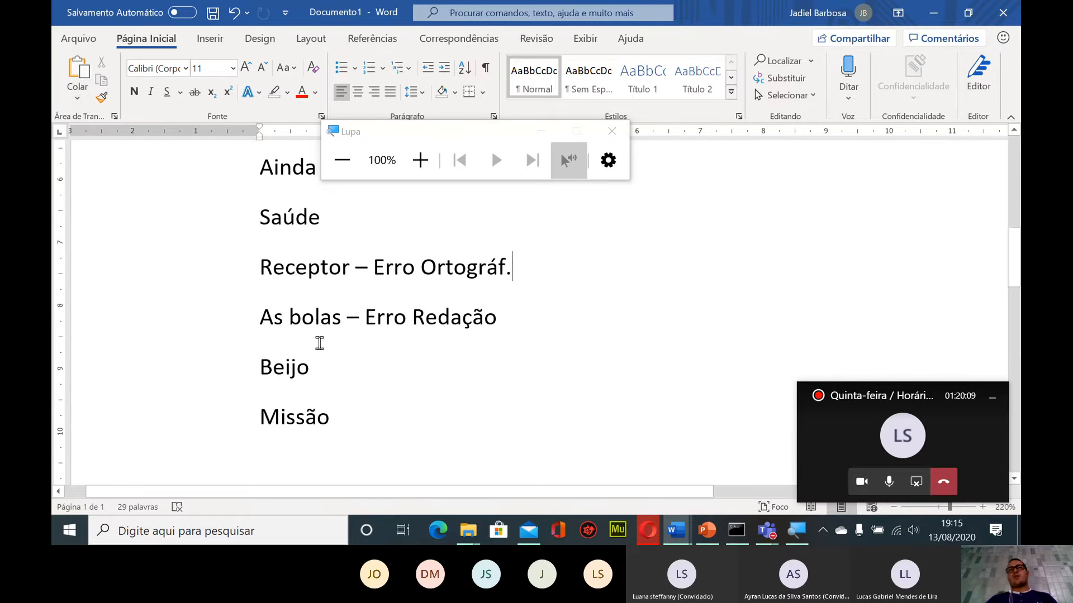
scroll(319, 343, up, 1)
scroll(320, 343, up, 2)
scroll(321, 333, down, 2)
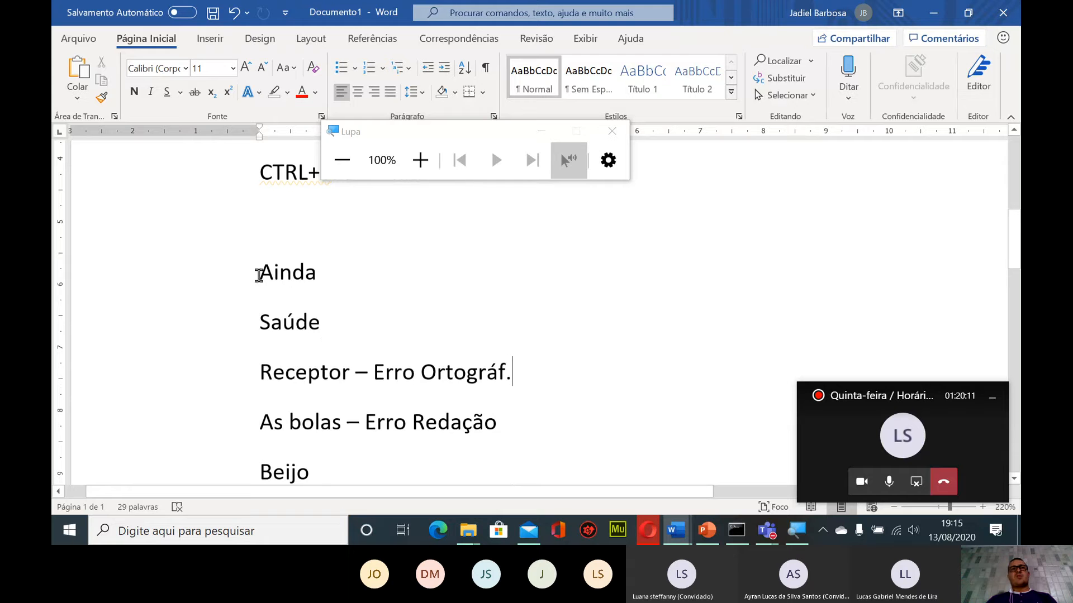
drag(259, 272, 385, 467)
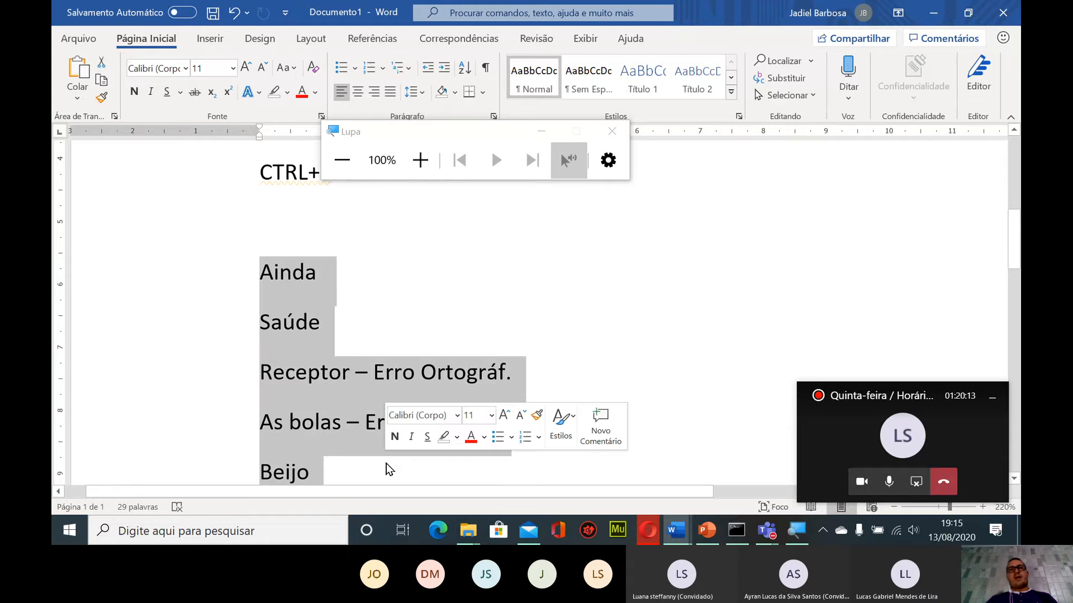
key(Delete)
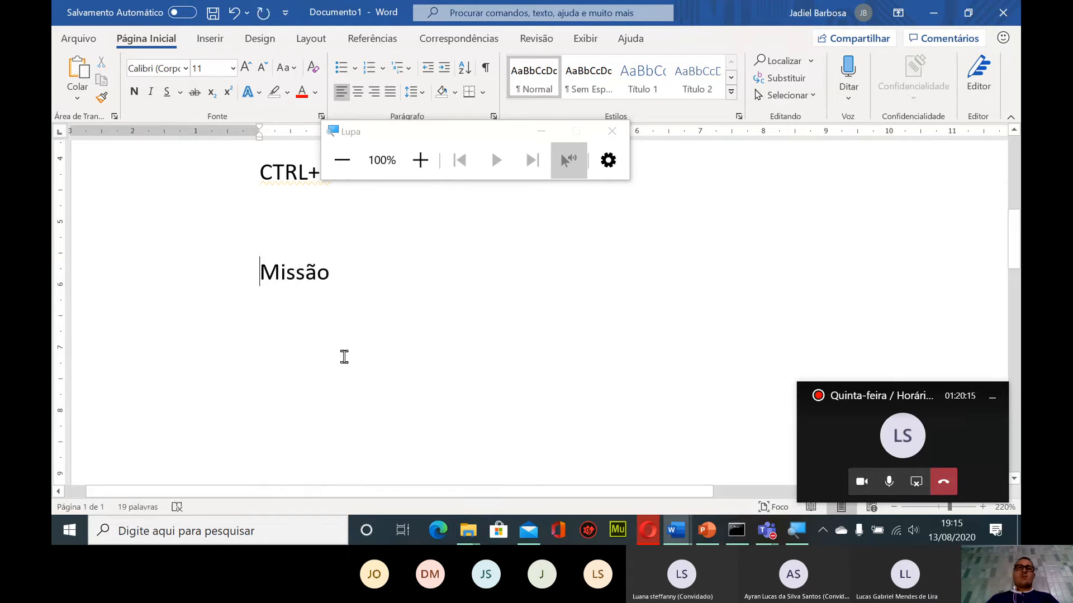
triple_click(328, 279)
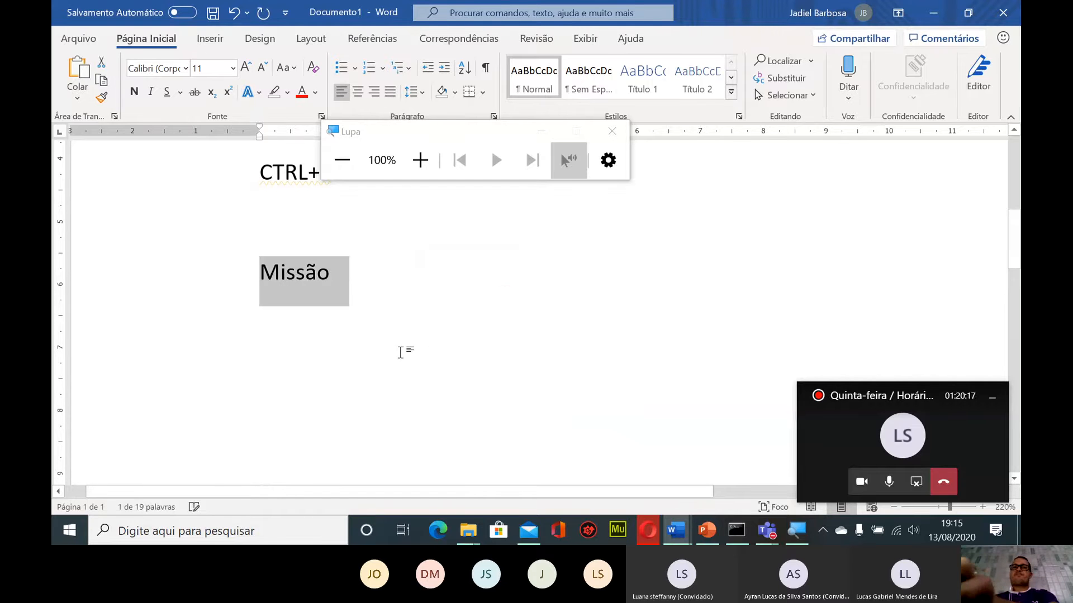
key(Delete)
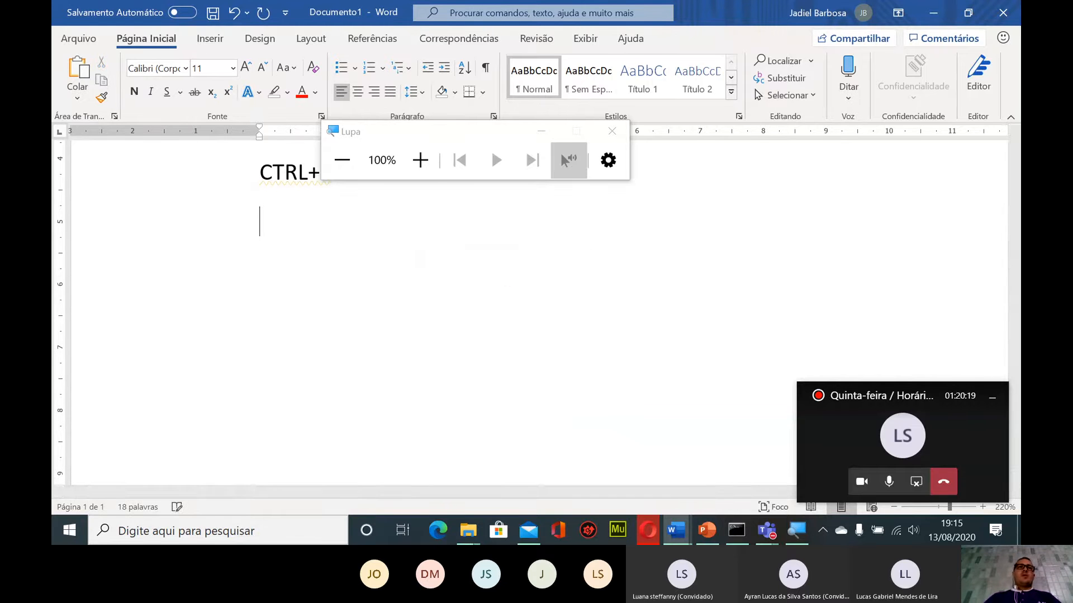
Review the shortcut list and place the cursor on the empty line below 'CTRL+S: Sublinhado'
scroll(316, 296, up, 2)
scroll(317, 296, up, 3)
drag(398, 144, 760, 266)
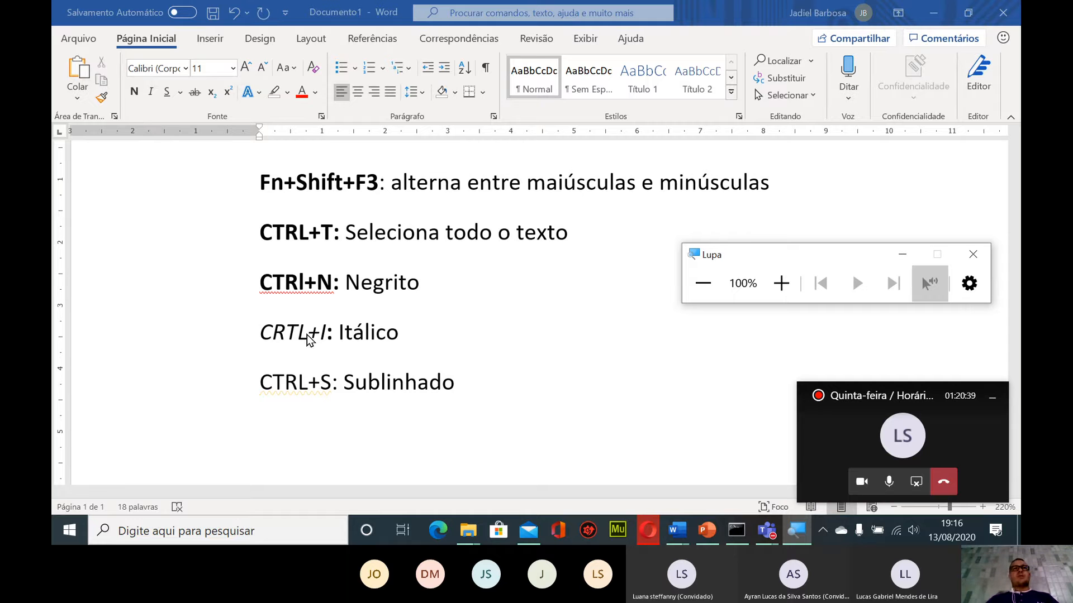
click(404, 395)
click(490, 386)
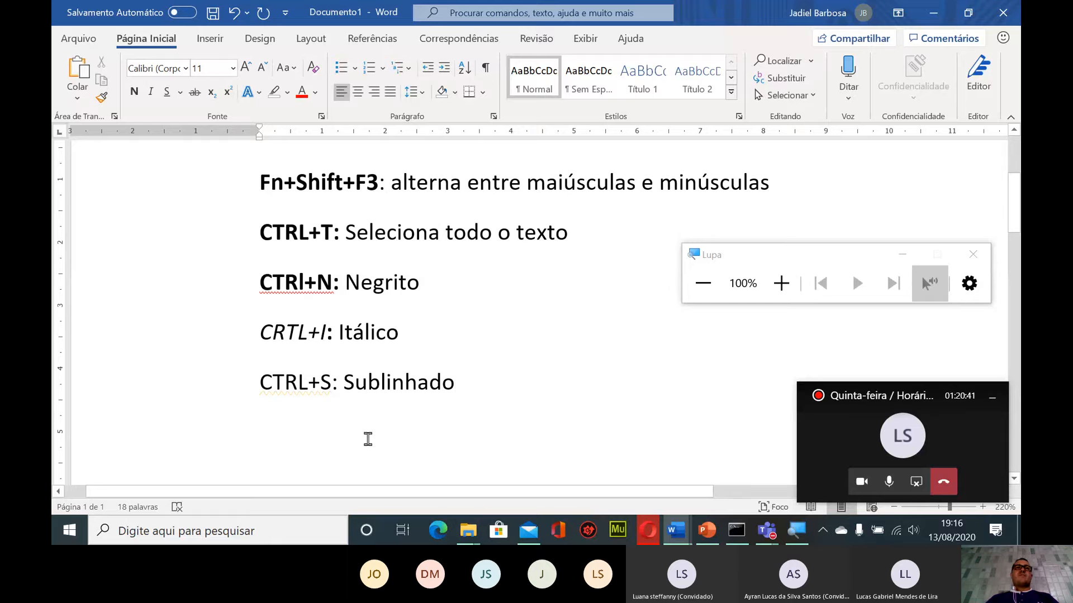
click(367, 439)
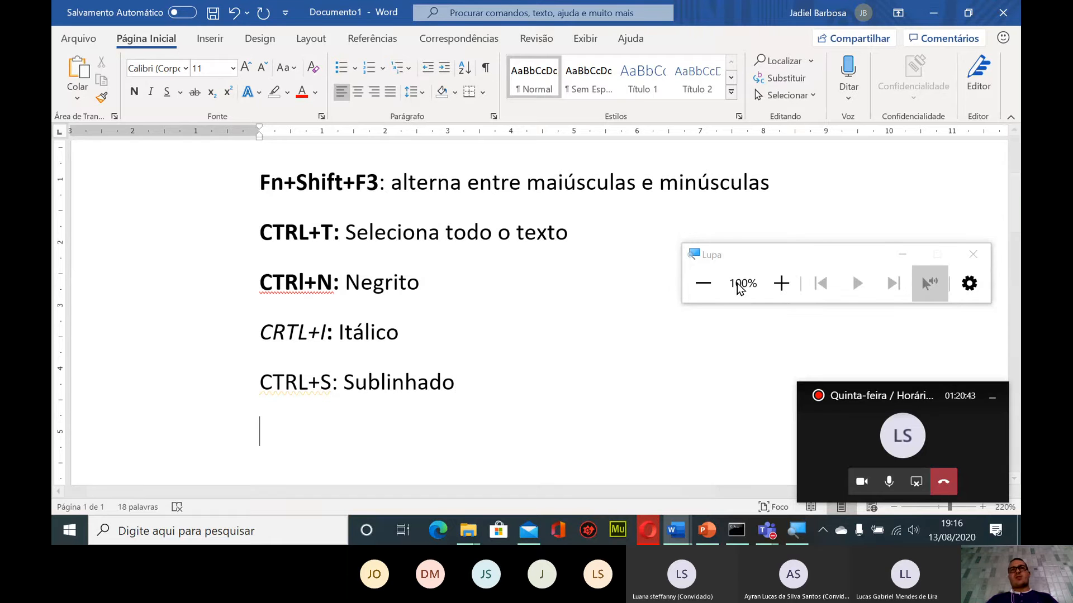
Magnify the screen to 200% and start a checkmark-bulleted list on the empty line
click(781, 283)
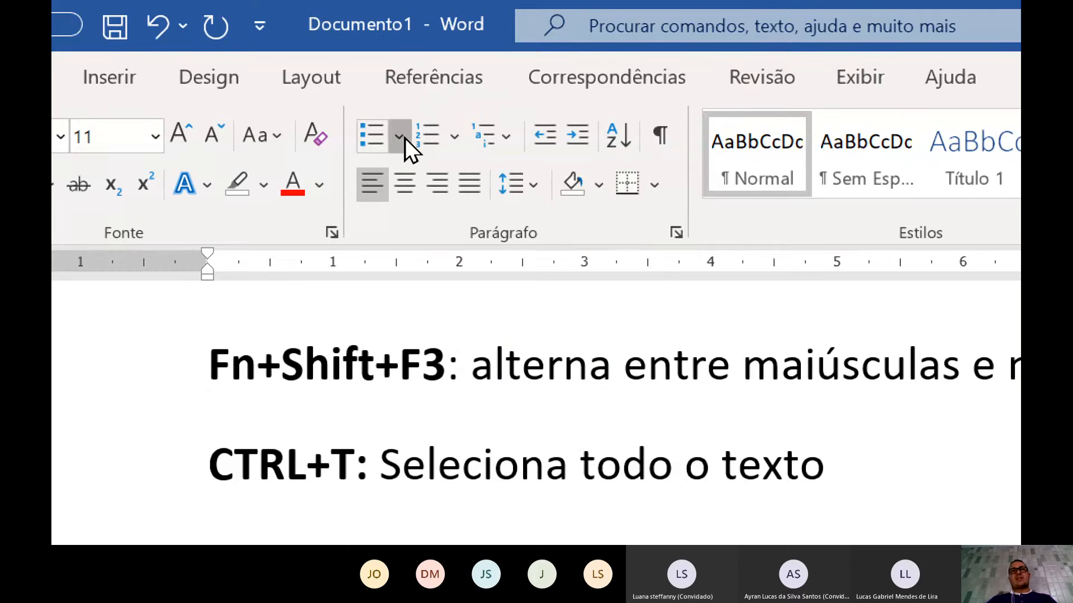
click(405, 138)
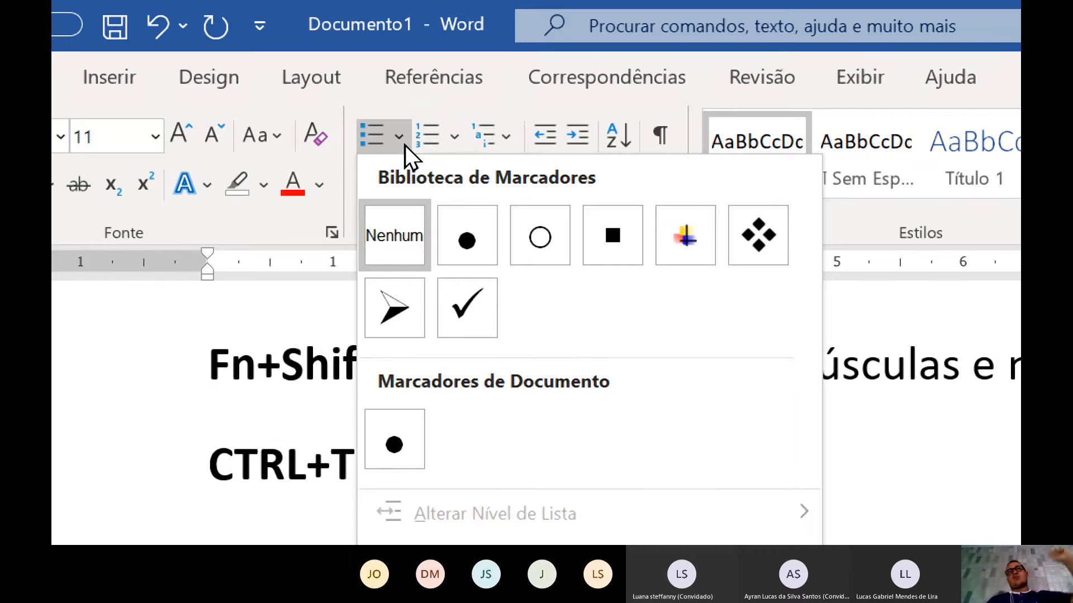
click(454, 137)
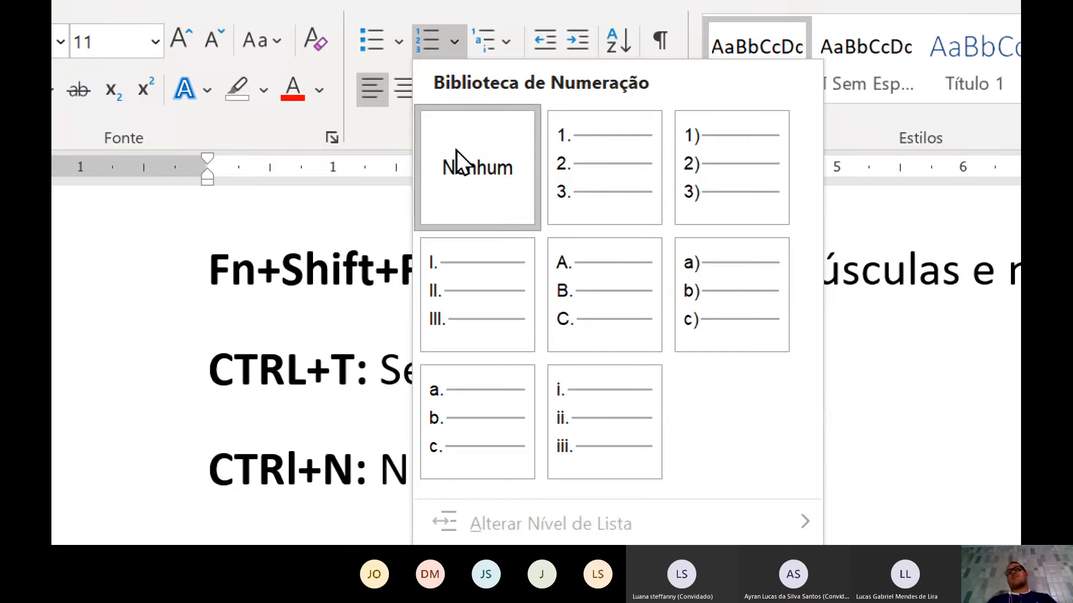
click(401, 46)
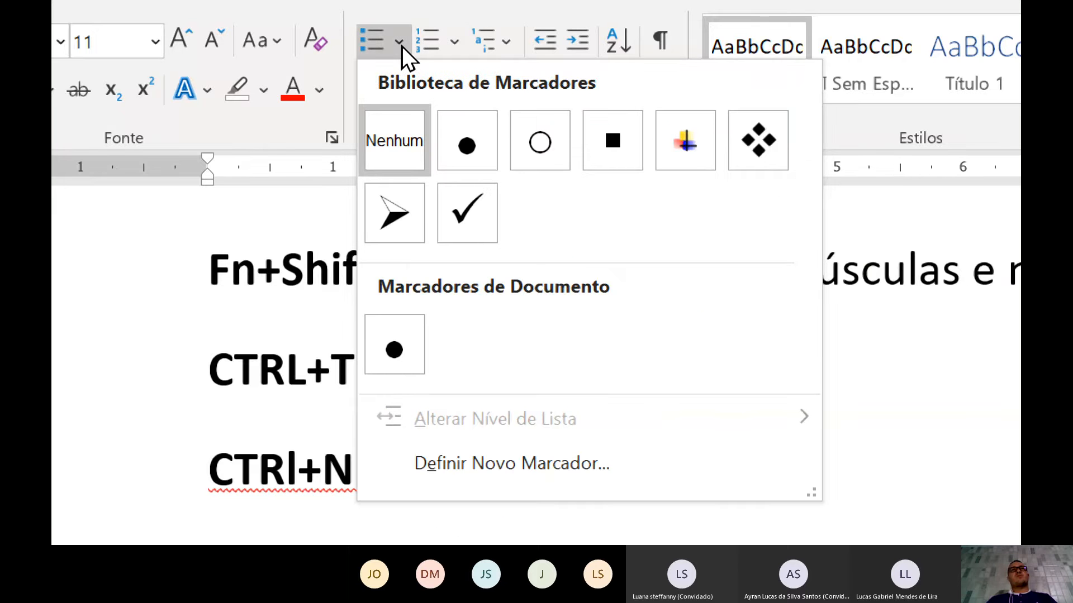
click(464, 223)
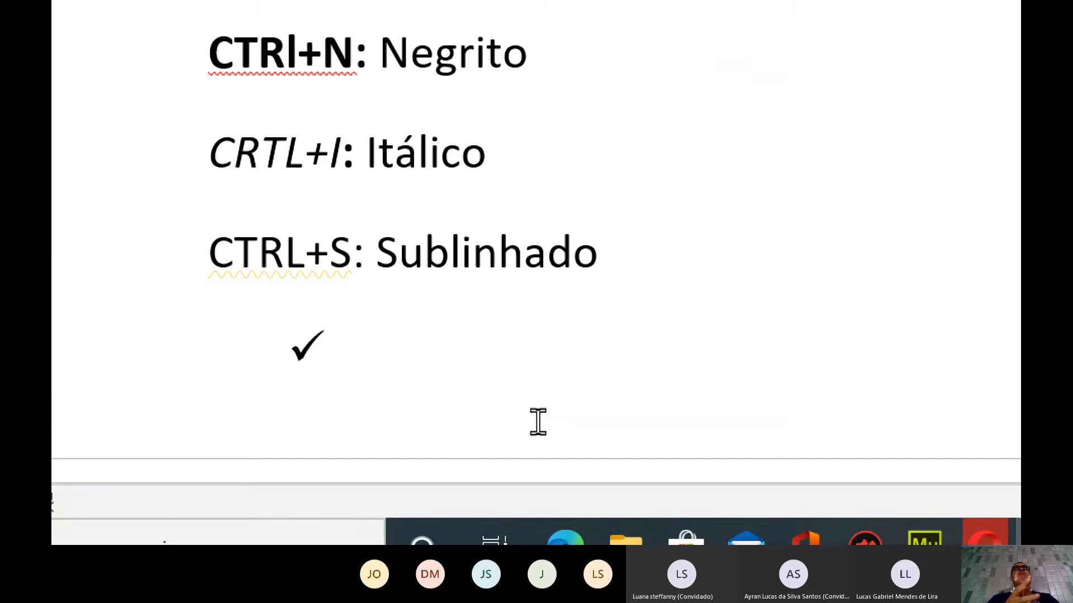
Enter the items Primeiro, segundo and terceiro, then end the list with a plain paragraph
text(Primei)
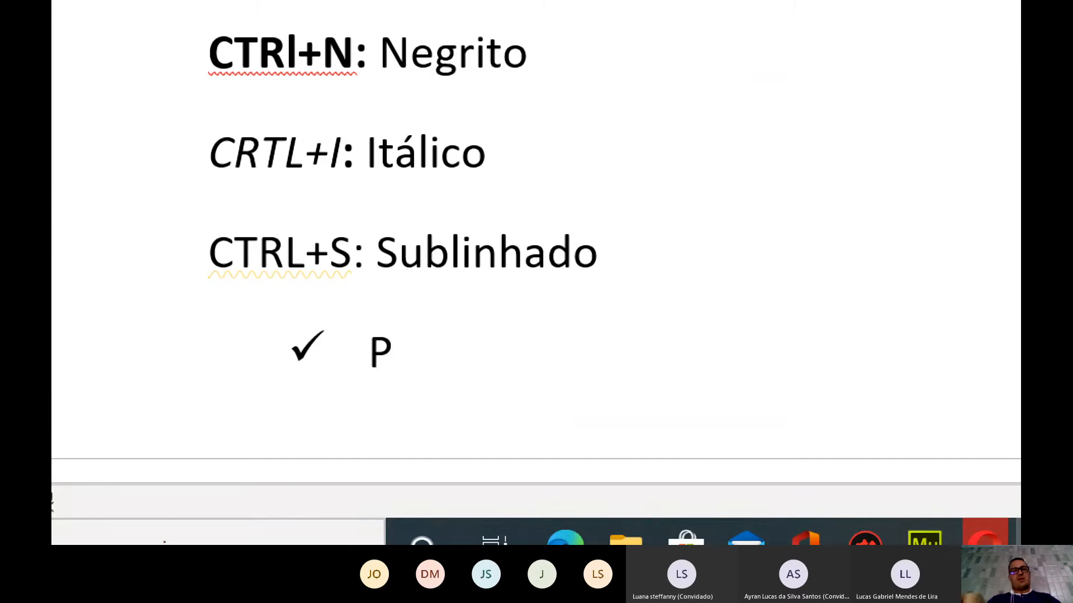
text(ro)
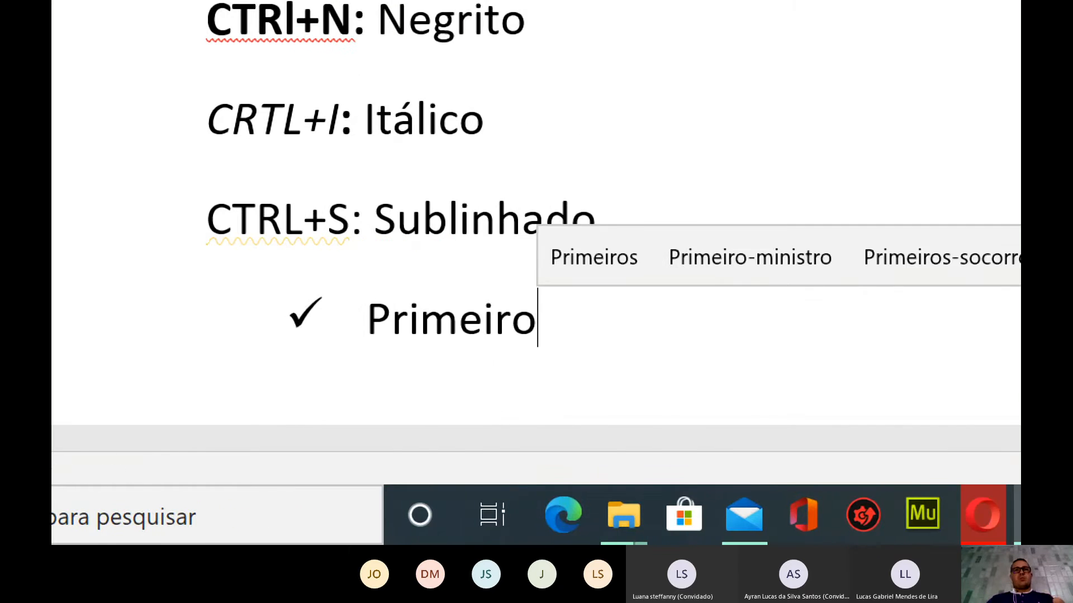
key(Return)
text(segund)
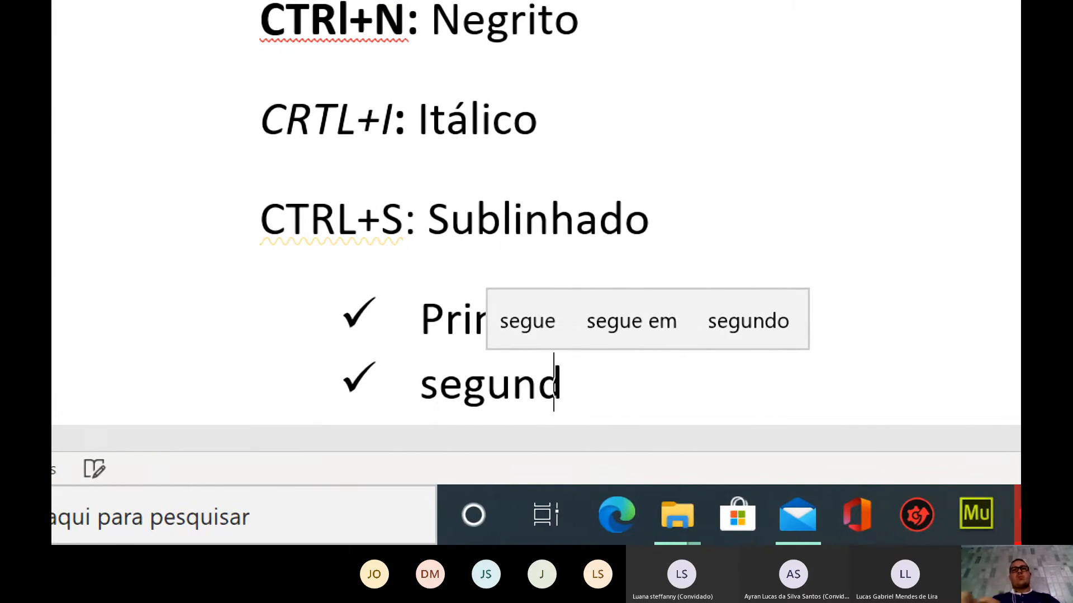
text(o)
key(Return)
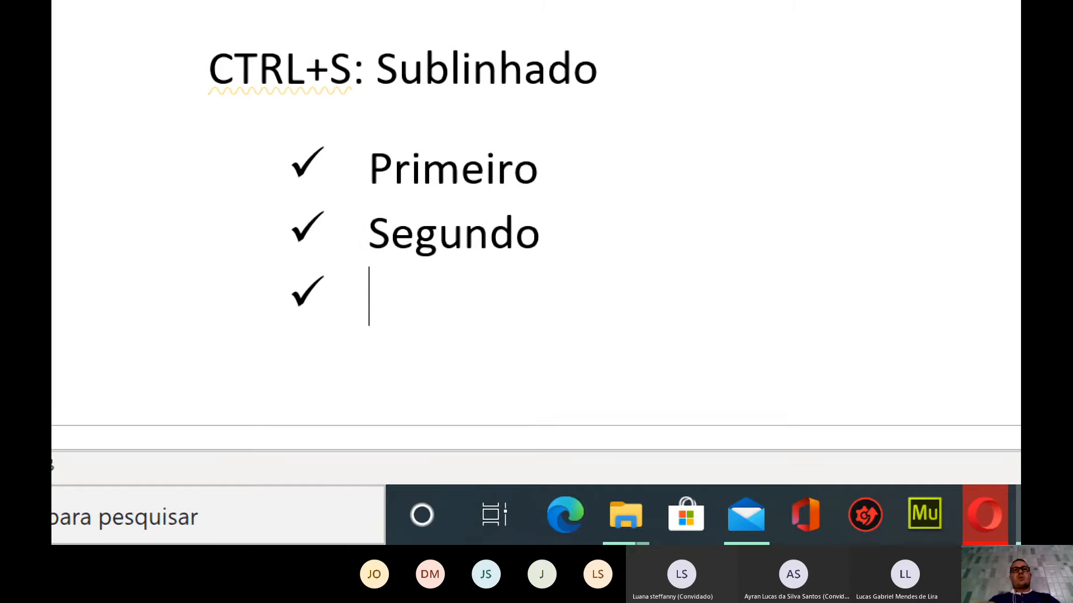
text(ter)
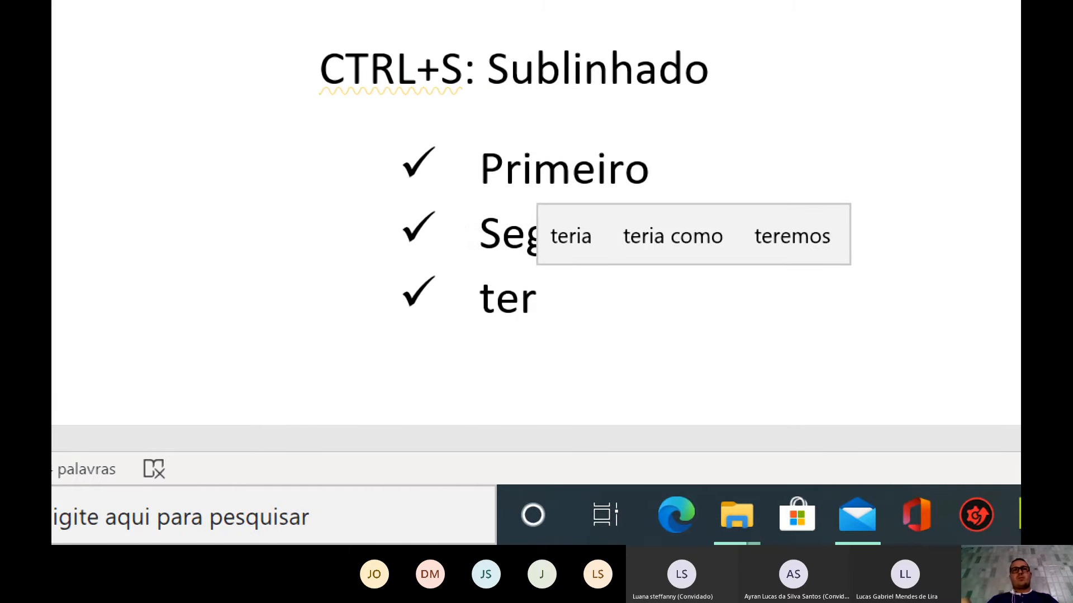
text(ceiro)
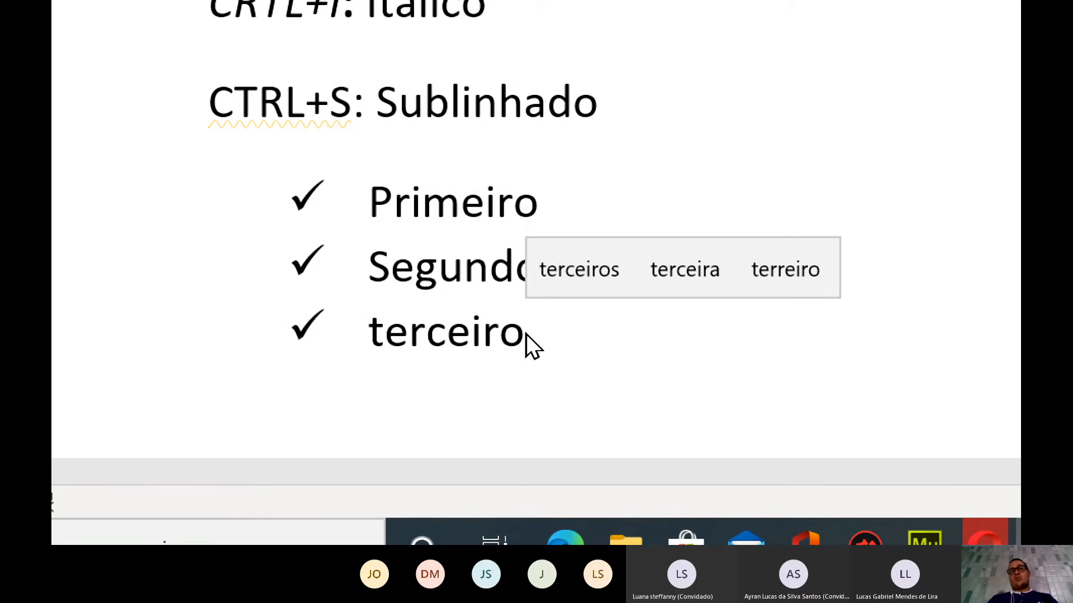
key(Return)
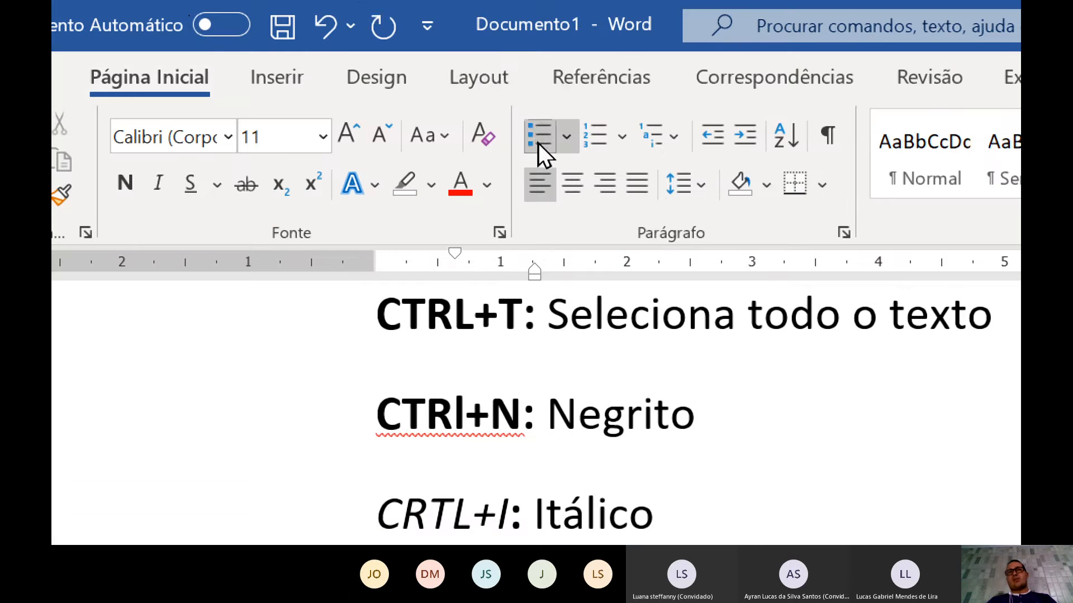
click(540, 12)
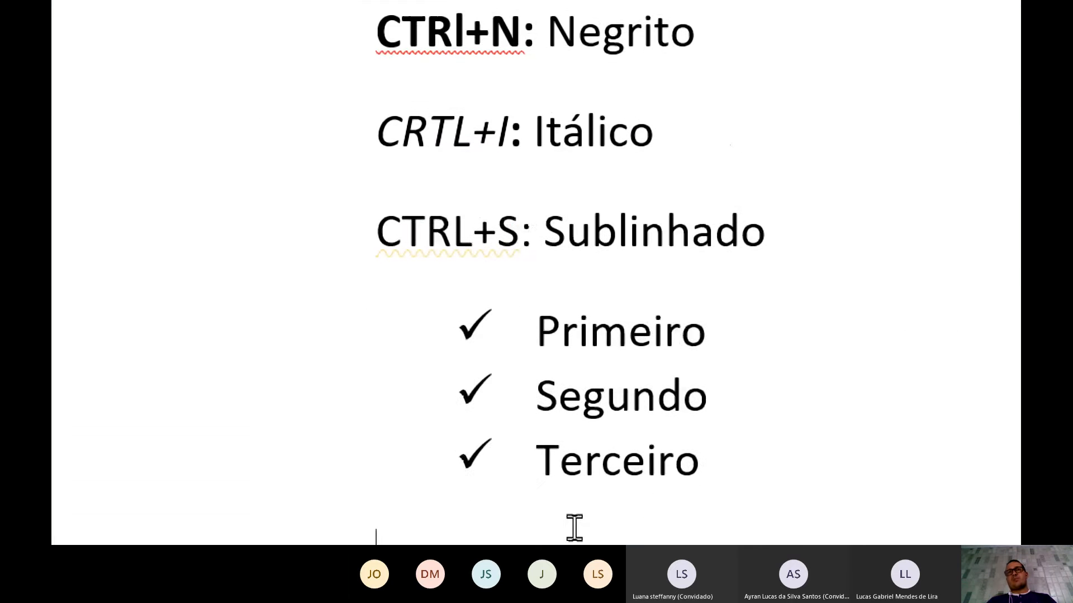
key(BackSpace)
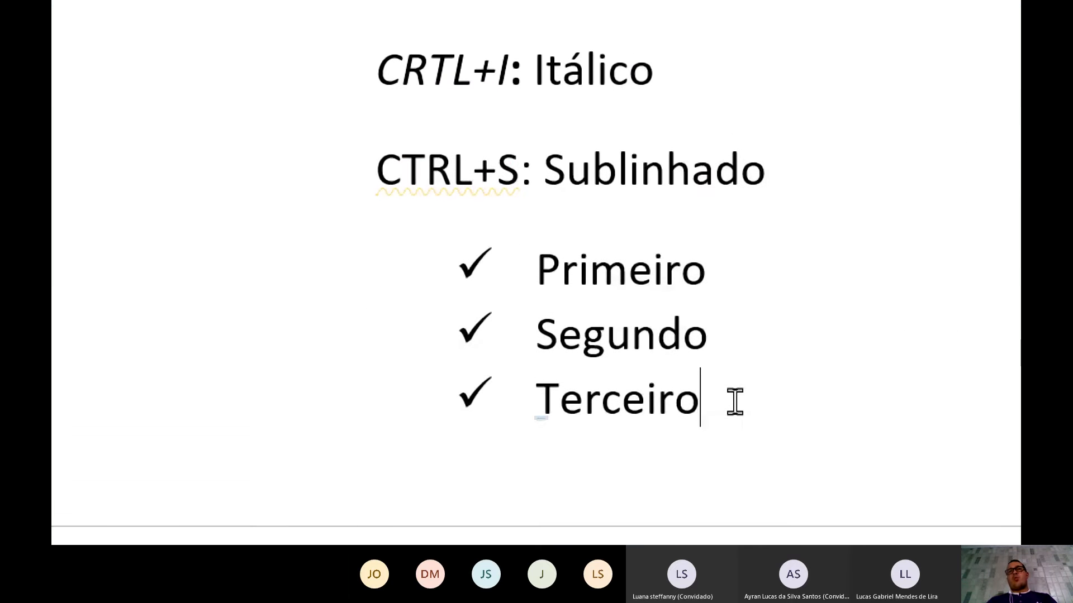
key(Return)
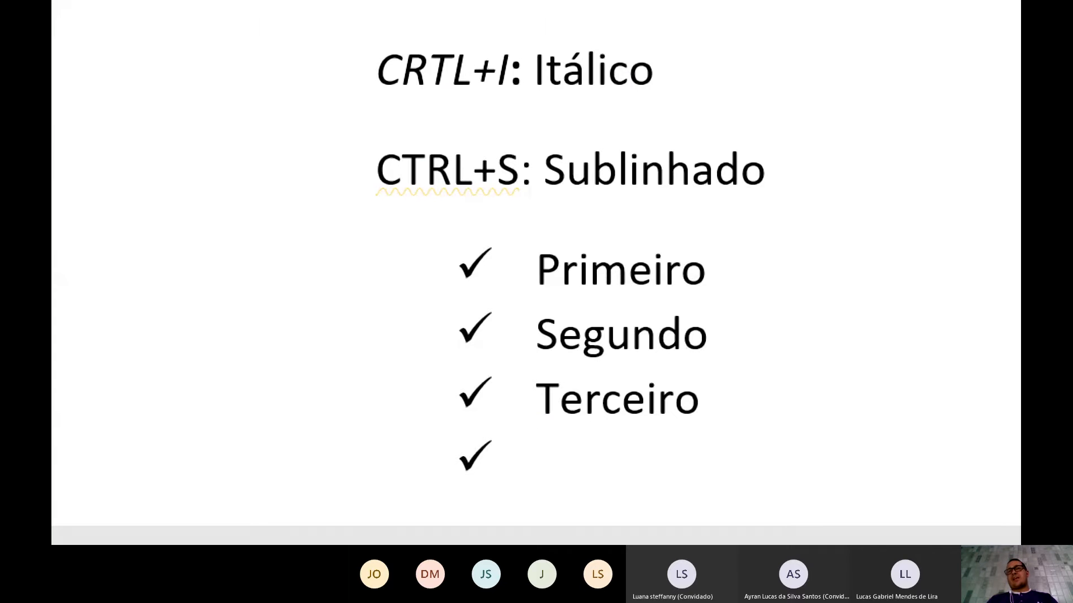
key(Return)
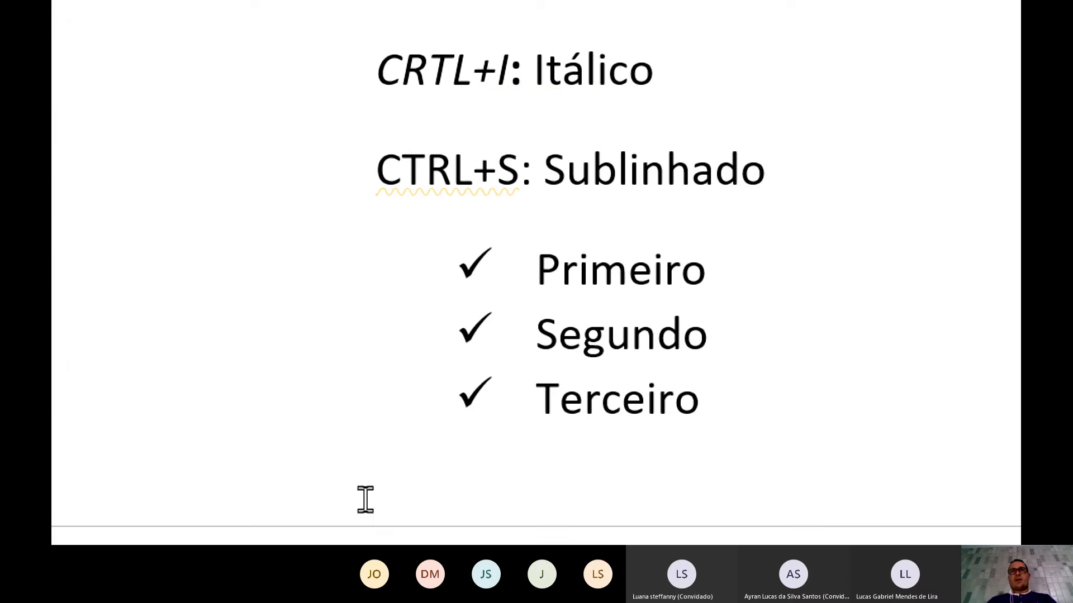
Give the Primeiro–Terceiro list colourful plus bullets and open Definir Novo Marcador
drag(536, 251, 670, 397)
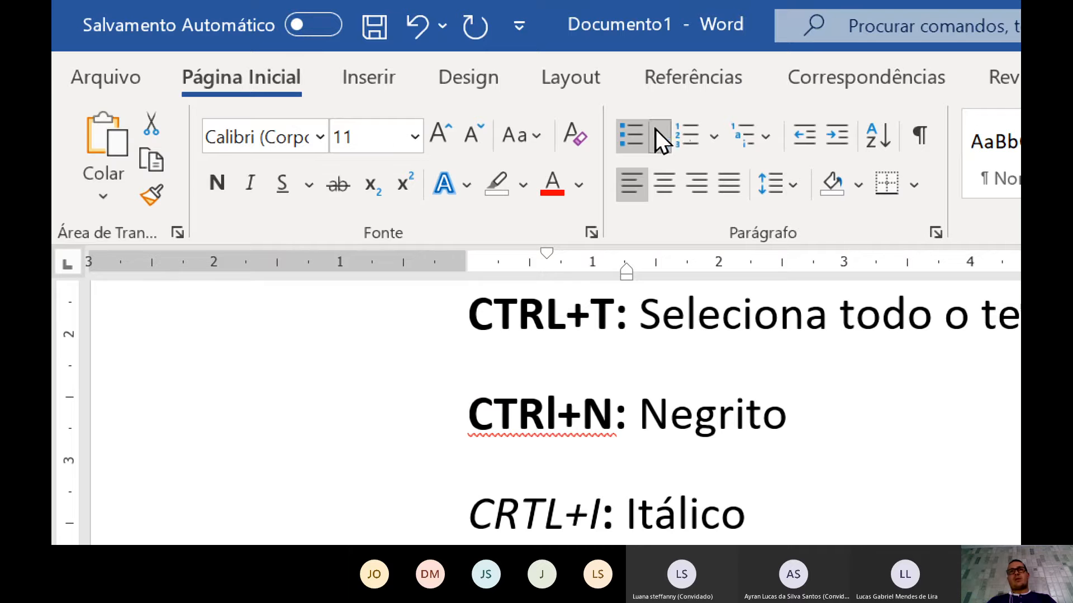
click(659, 137)
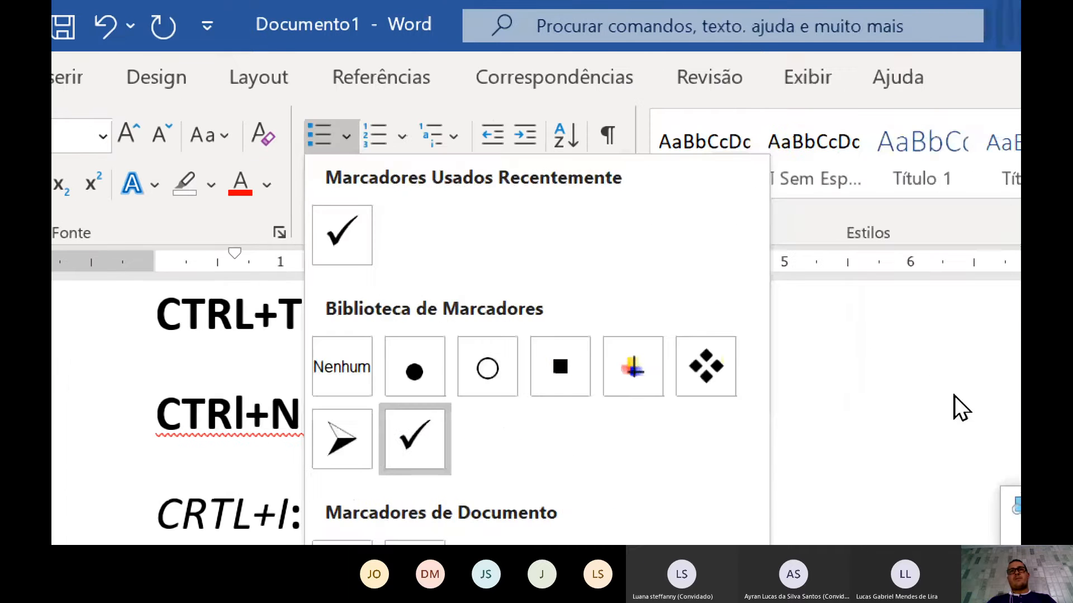
click(631, 365)
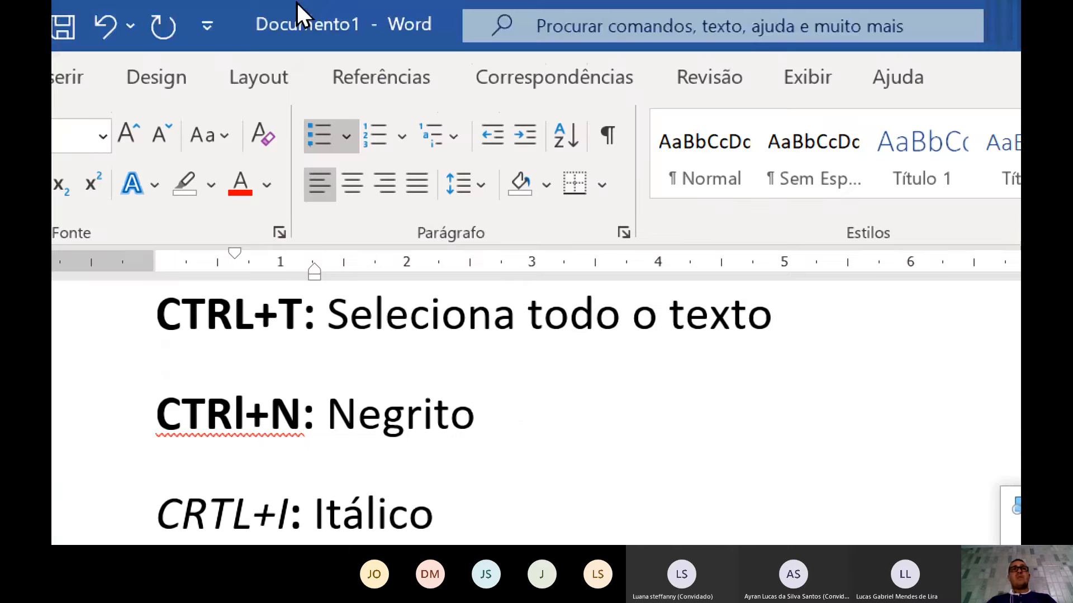
click(346, 136)
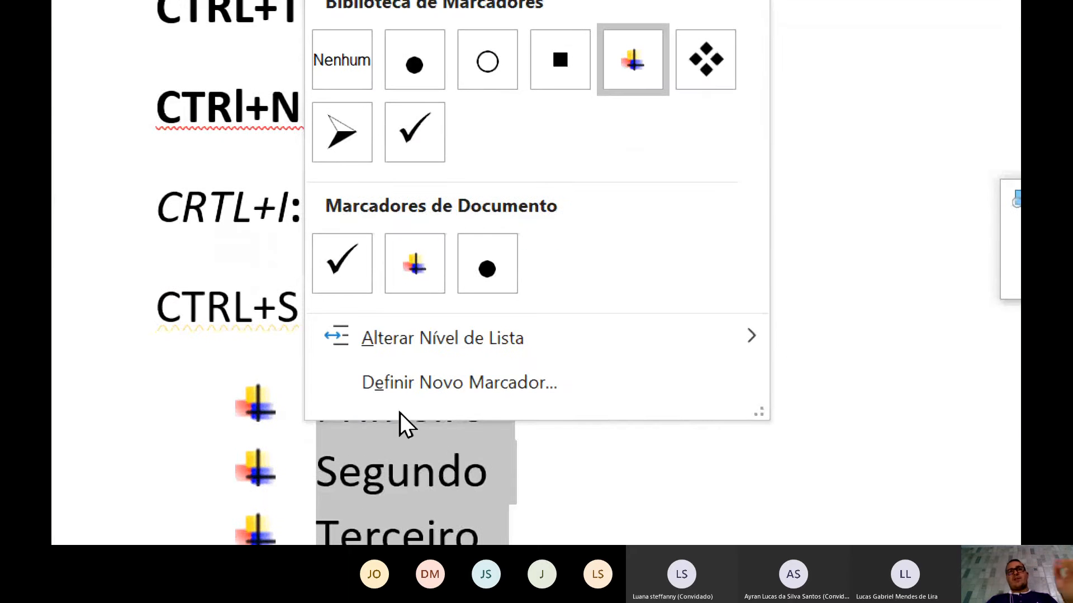
click(419, 386)
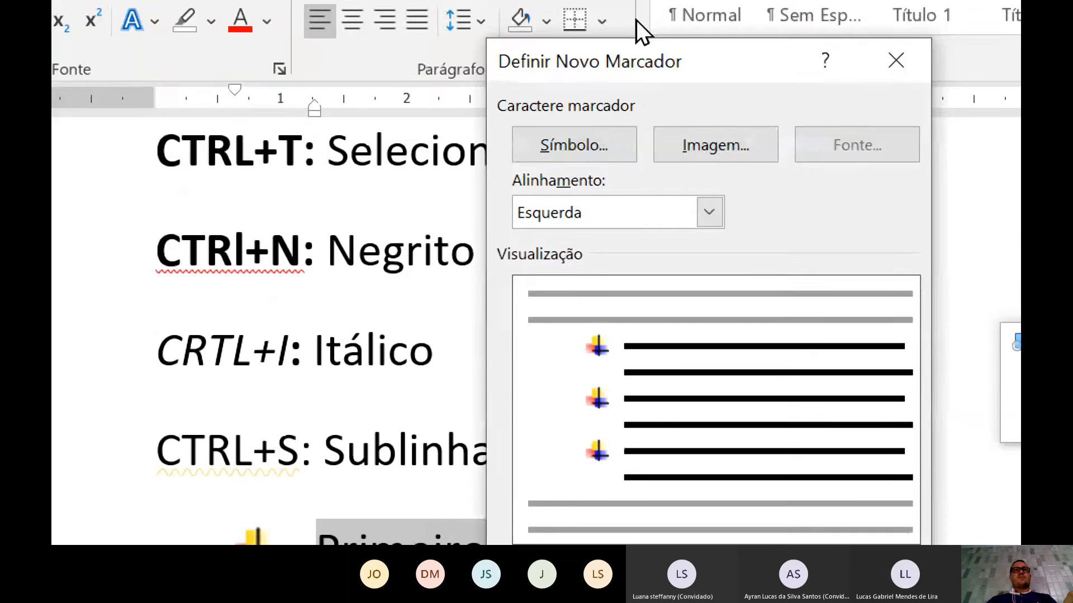
Set the list bullet to the Wingdings thumbs-up symbol
click(617, 149)
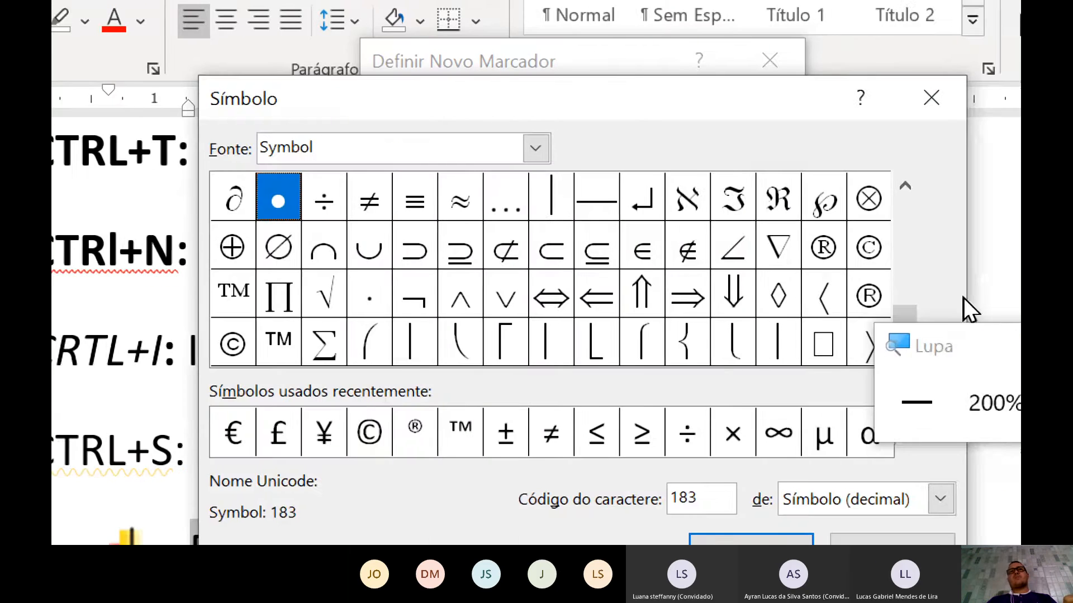
click(524, 147)
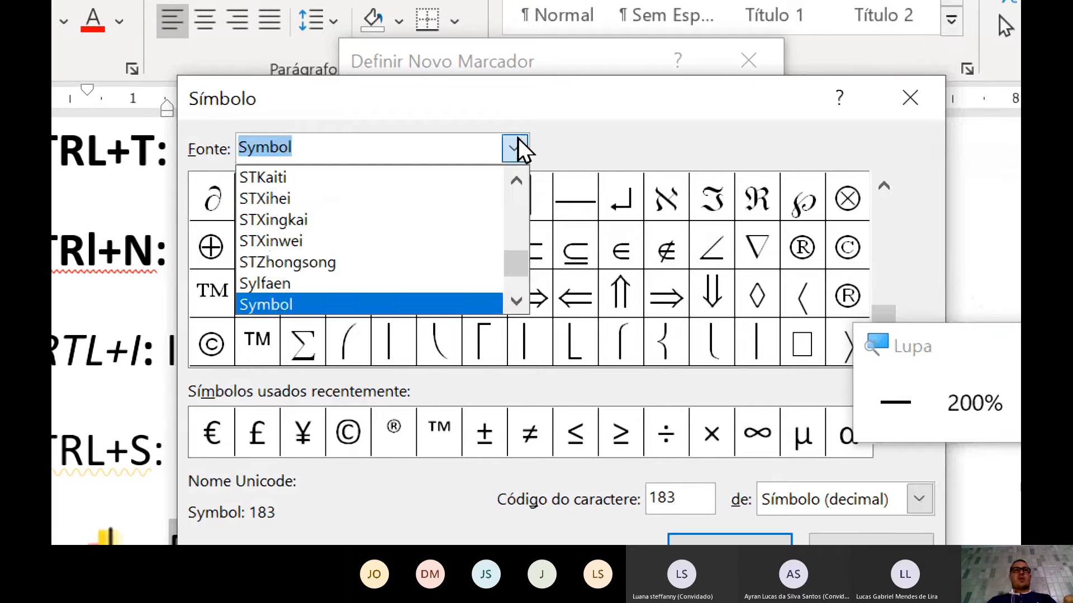
scroll(468, 217, down, 15)
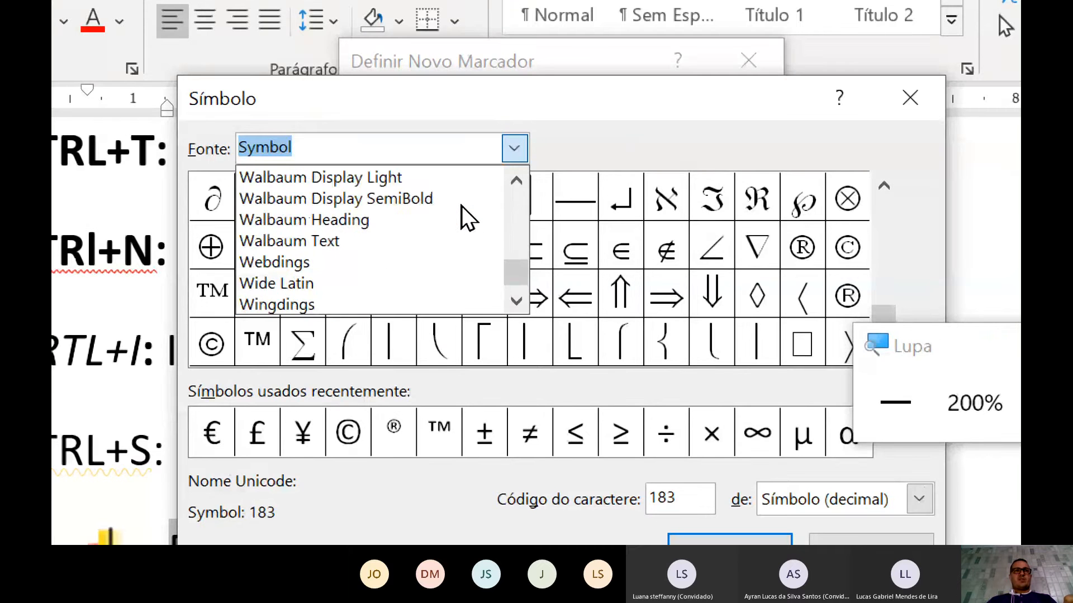
scroll(468, 218, up, 2)
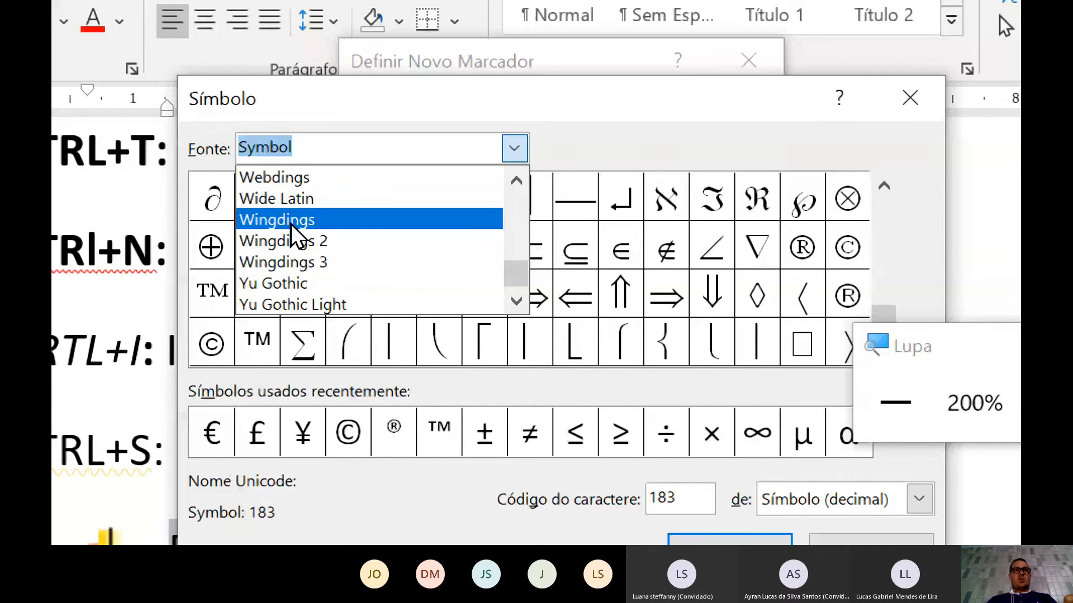
click(277, 220)
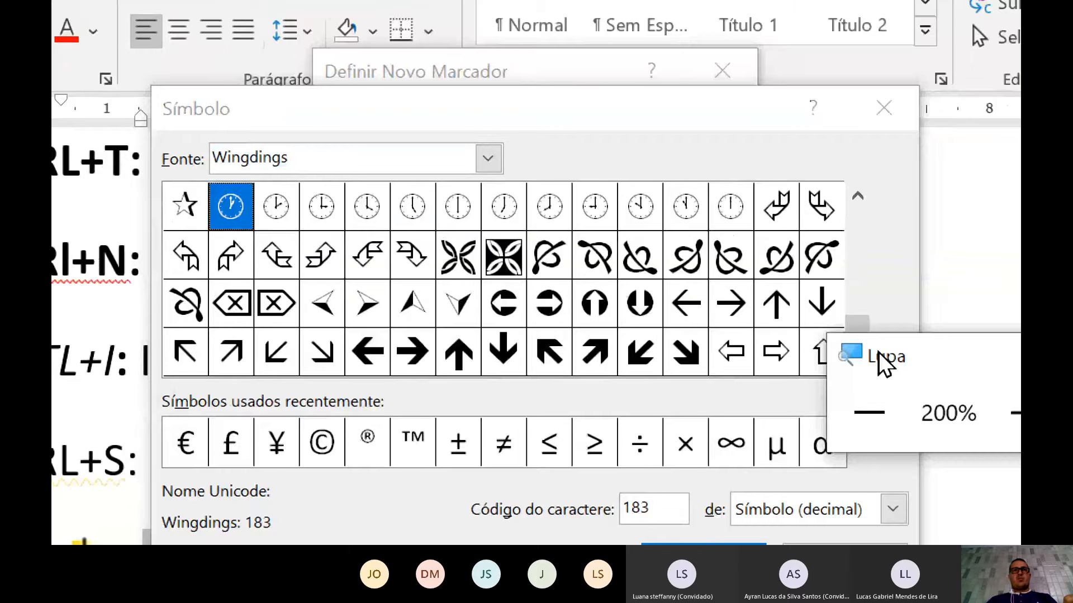
click(856, 199)
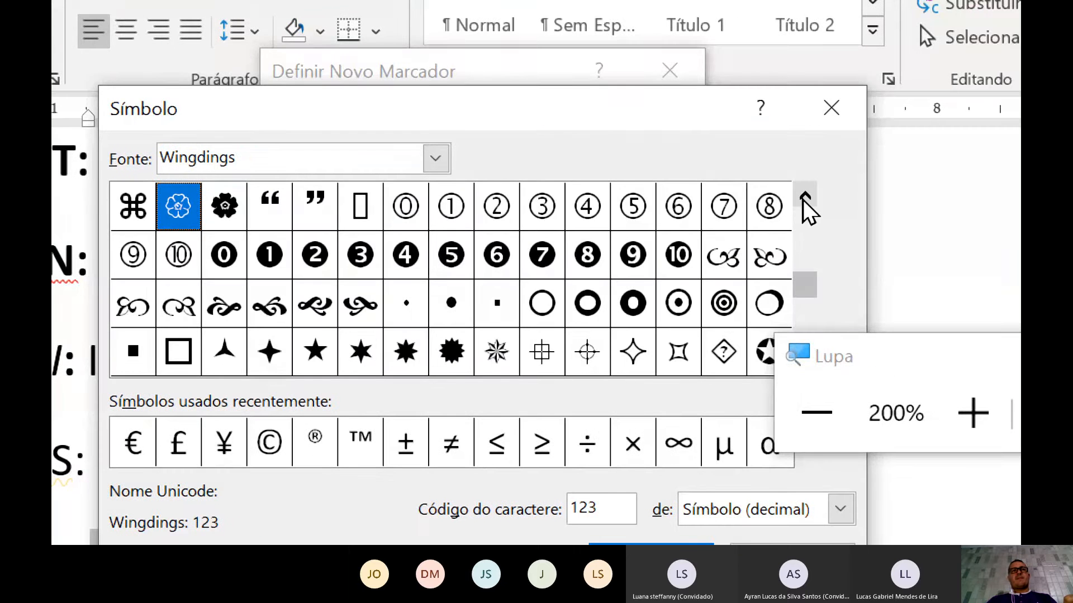
click(804, 201)
double_click(804, 201)
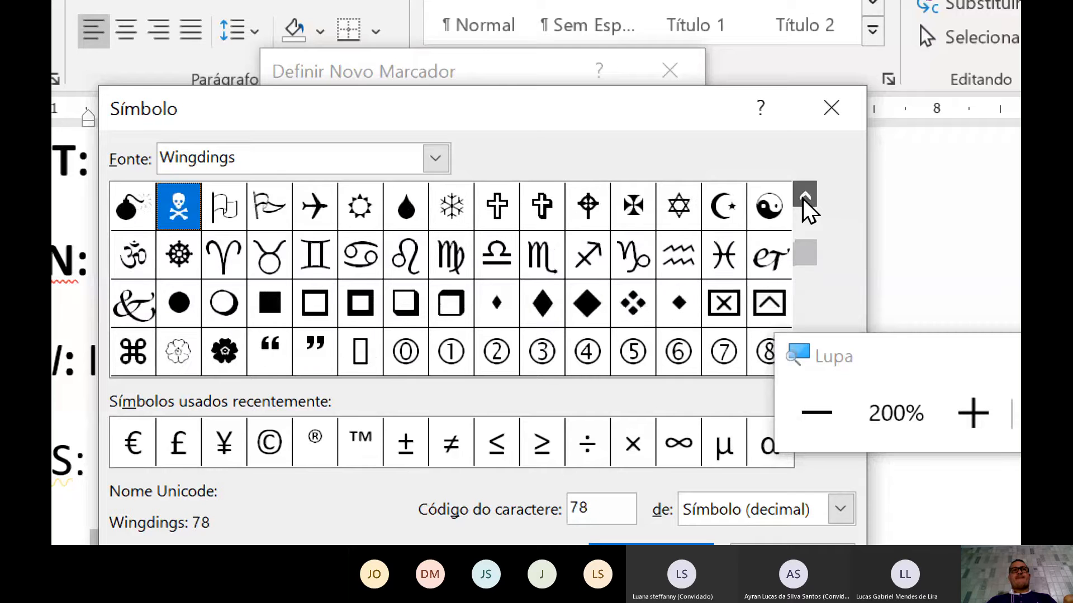
click(804, 201)
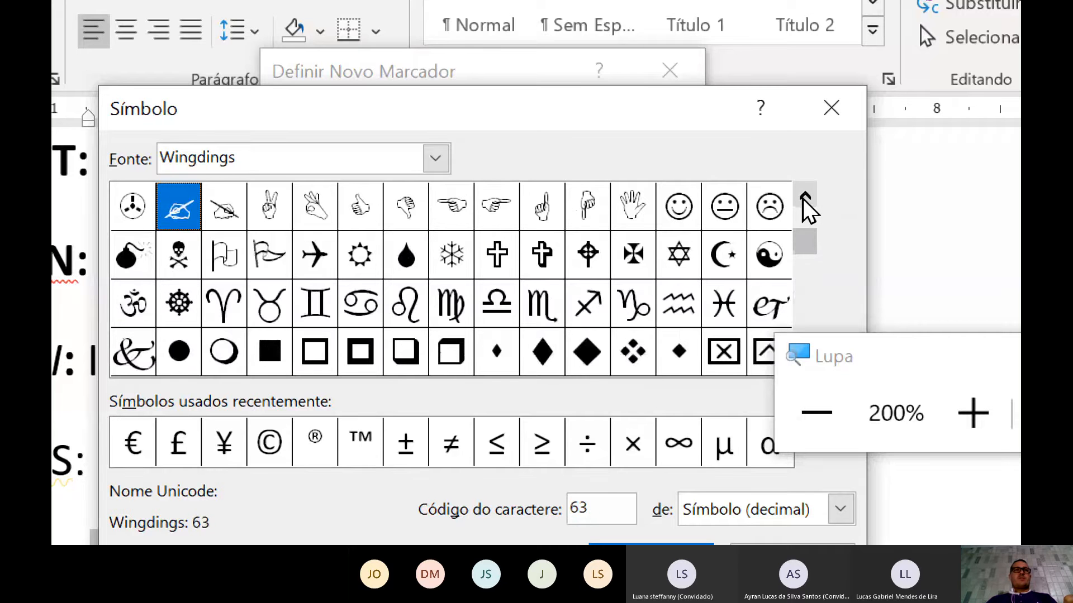
double_click(804, 201)
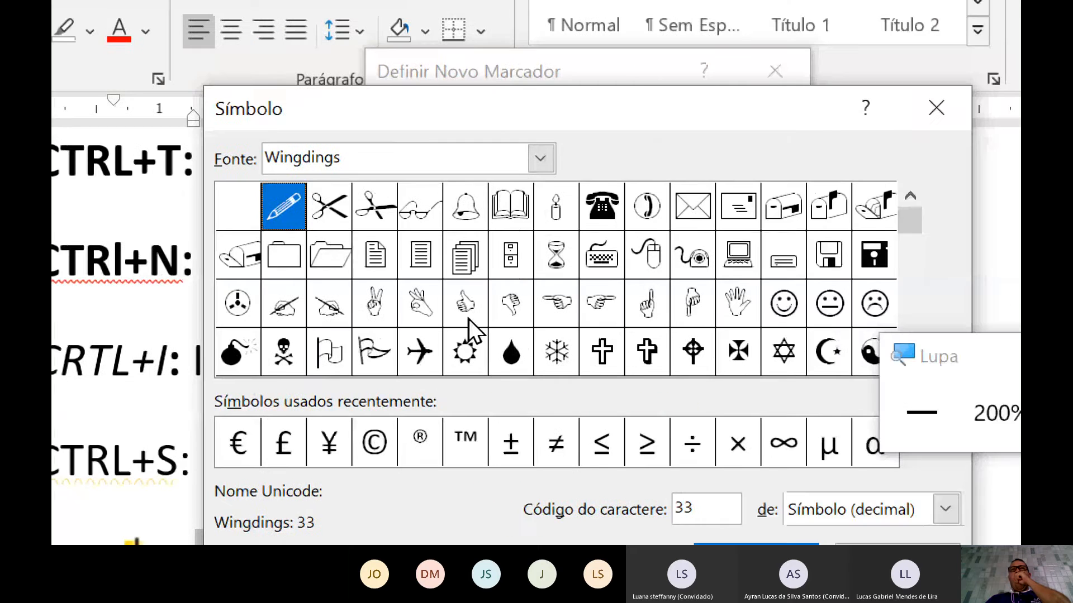
click(469, 319)
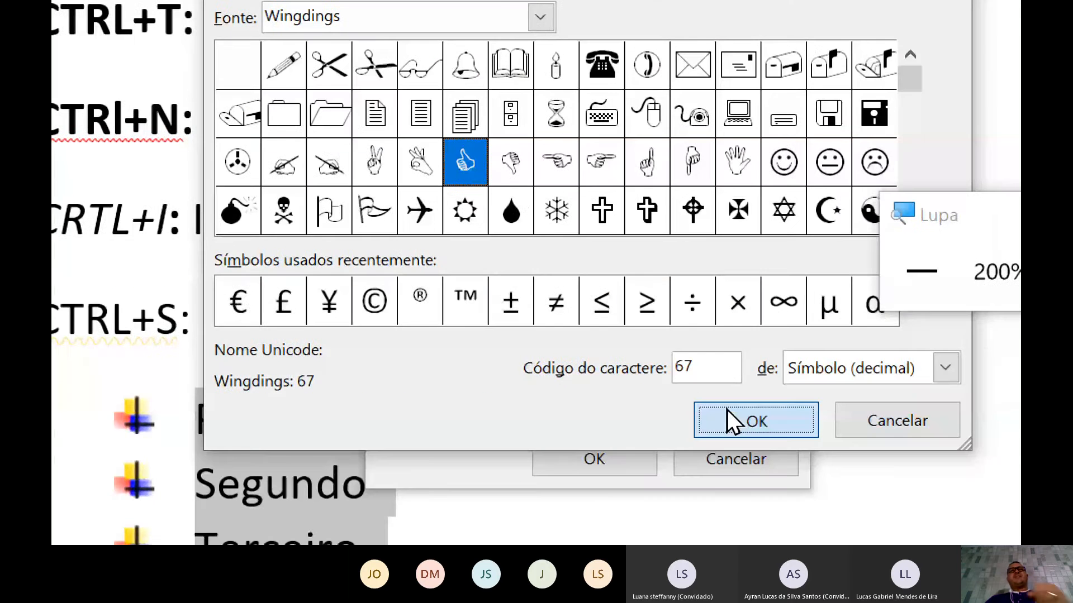
click(726, 410)
click(592, 456)
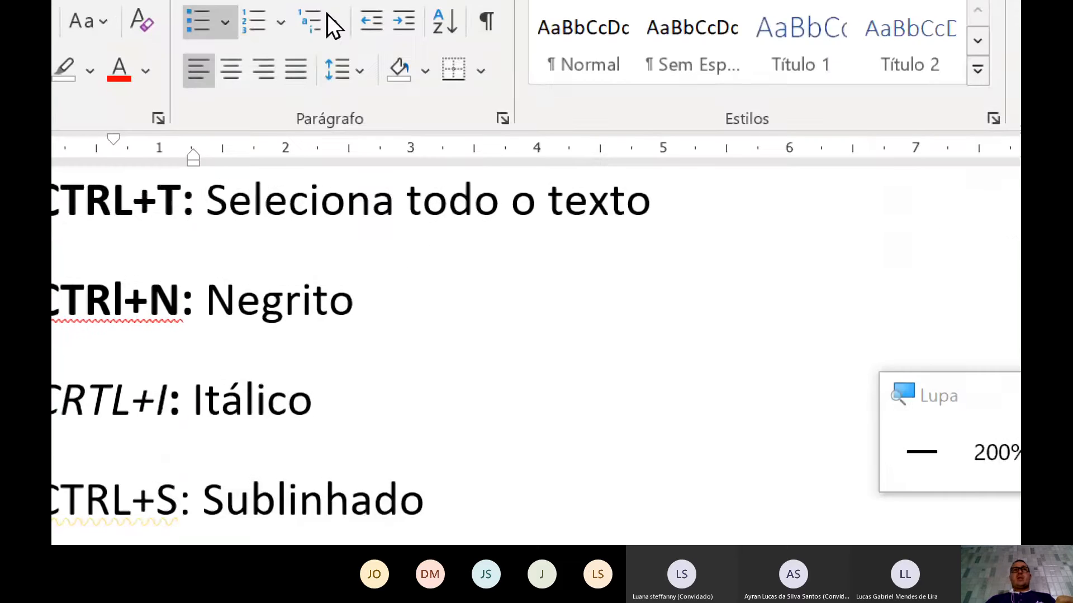
Reopen Definir Novo Marcador and its symbol choices, keeping the thumbs-up bullet
click(226, 69)
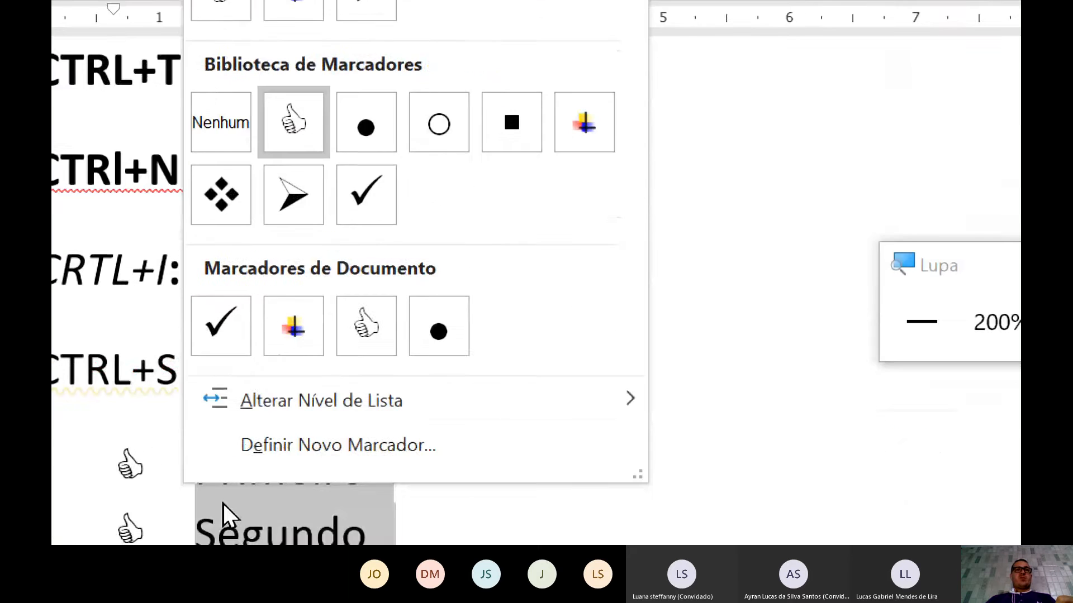
click(341, 267)
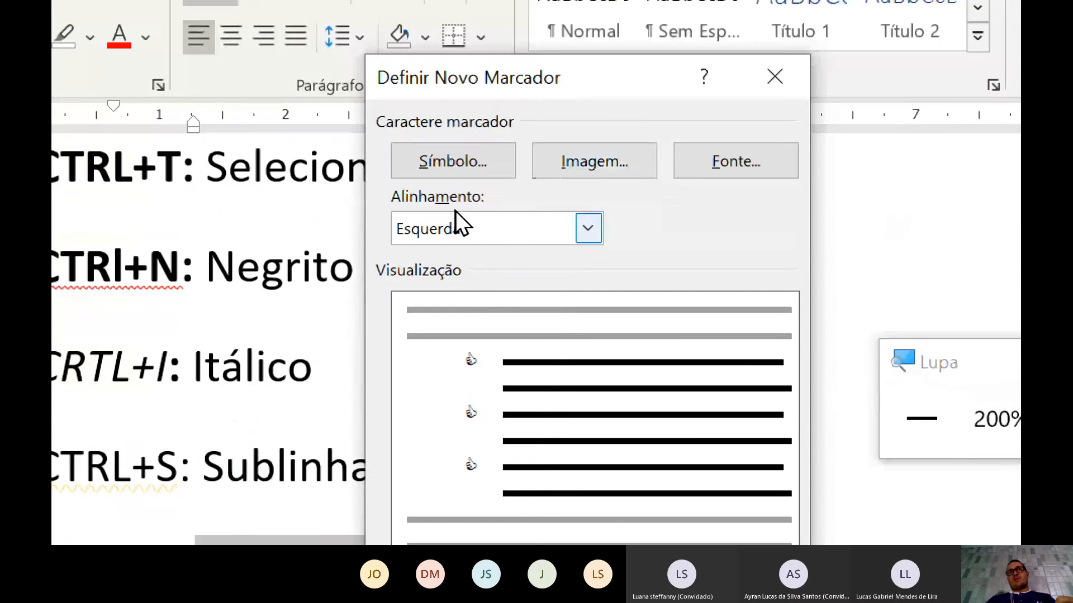
click(488, 161)
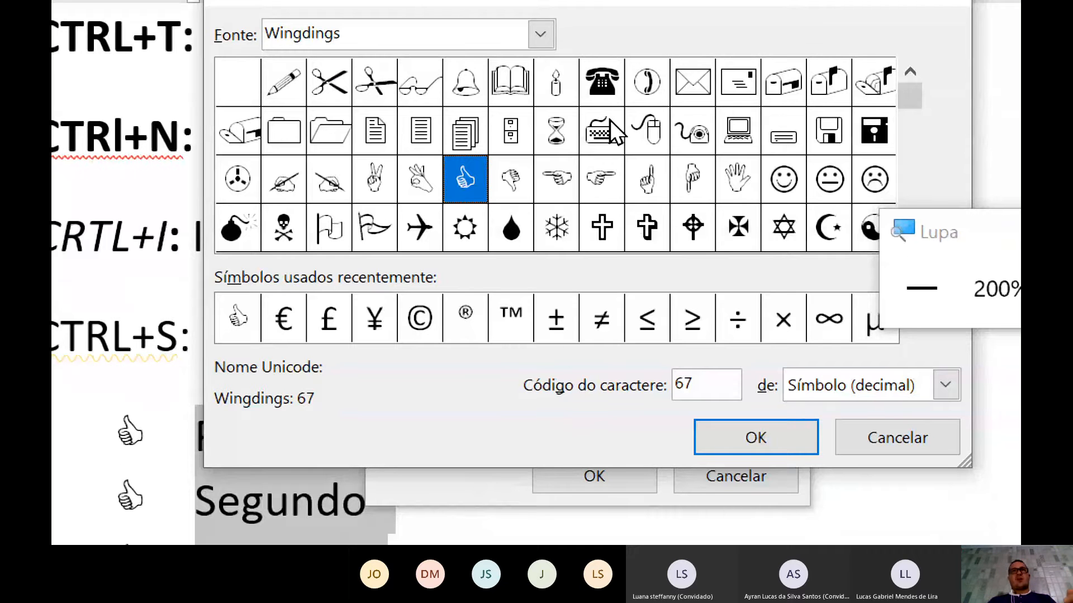
key(Return)
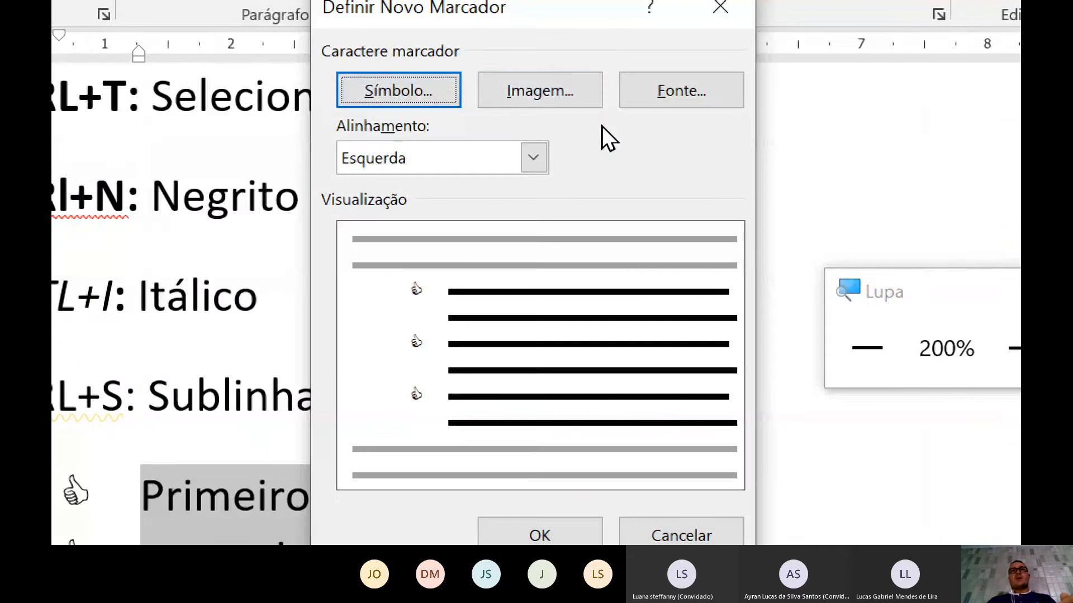
Use the 'unnamed (6)' plant image from Downloads as the list's picture bullet
click(546, 95)
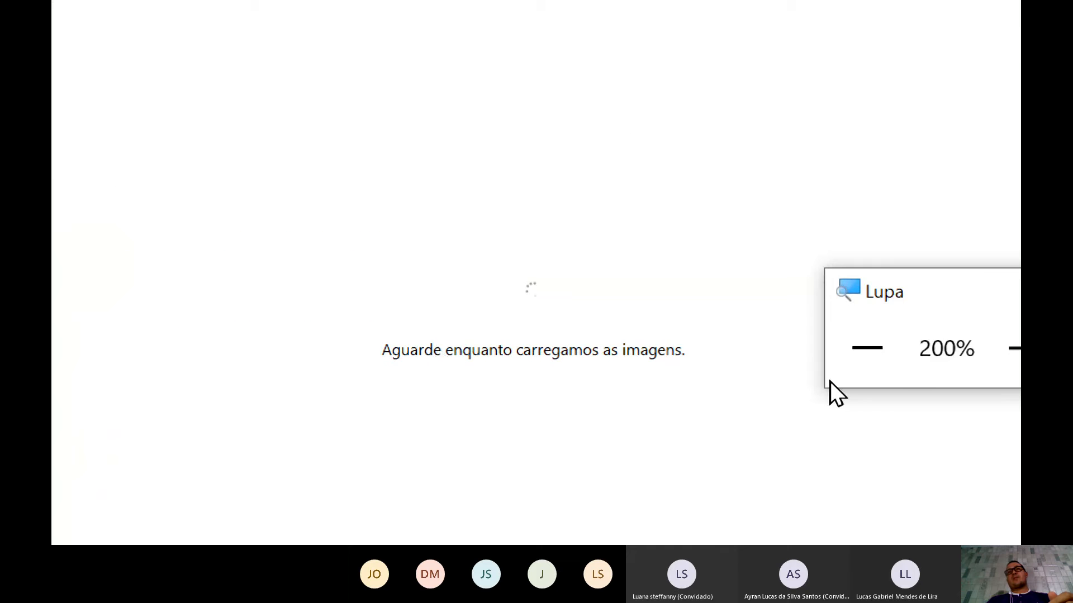
click(866, 349)
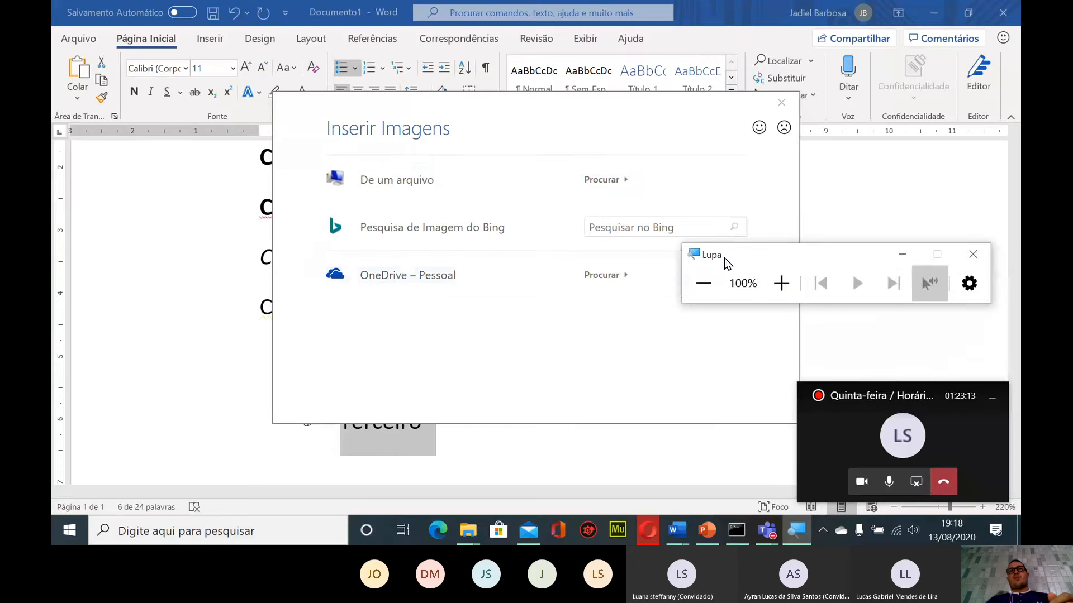
drag(724, 257, 652, 350)
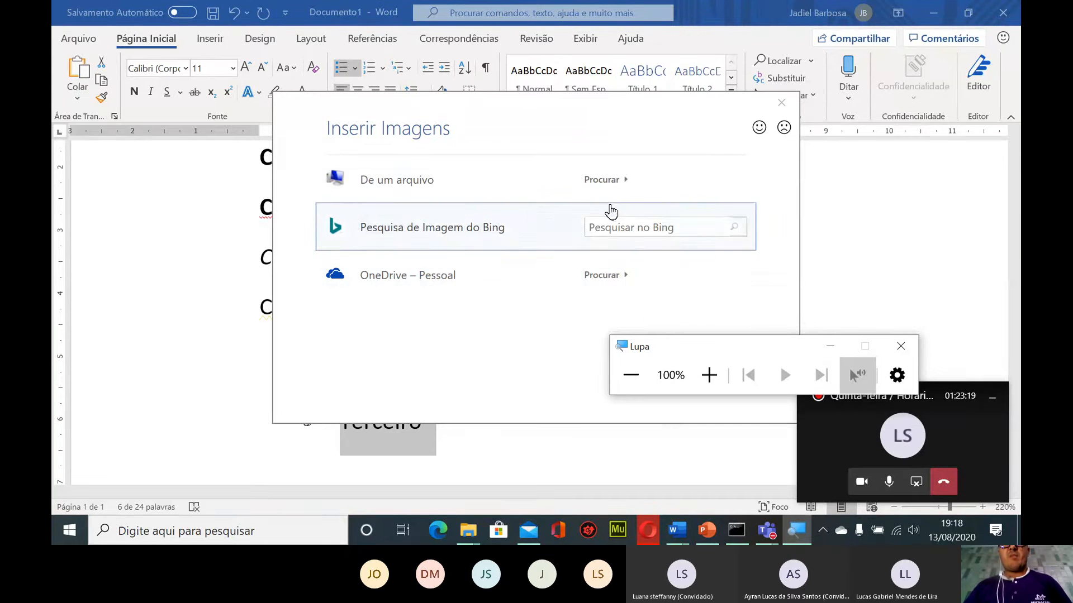
click(606, 179)
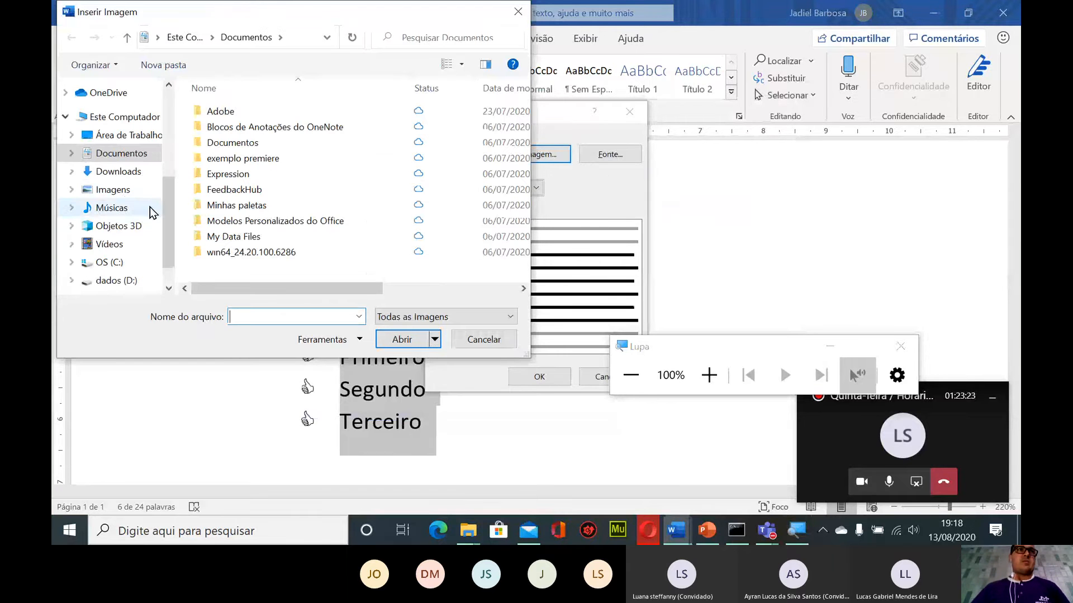
click(120, 192)
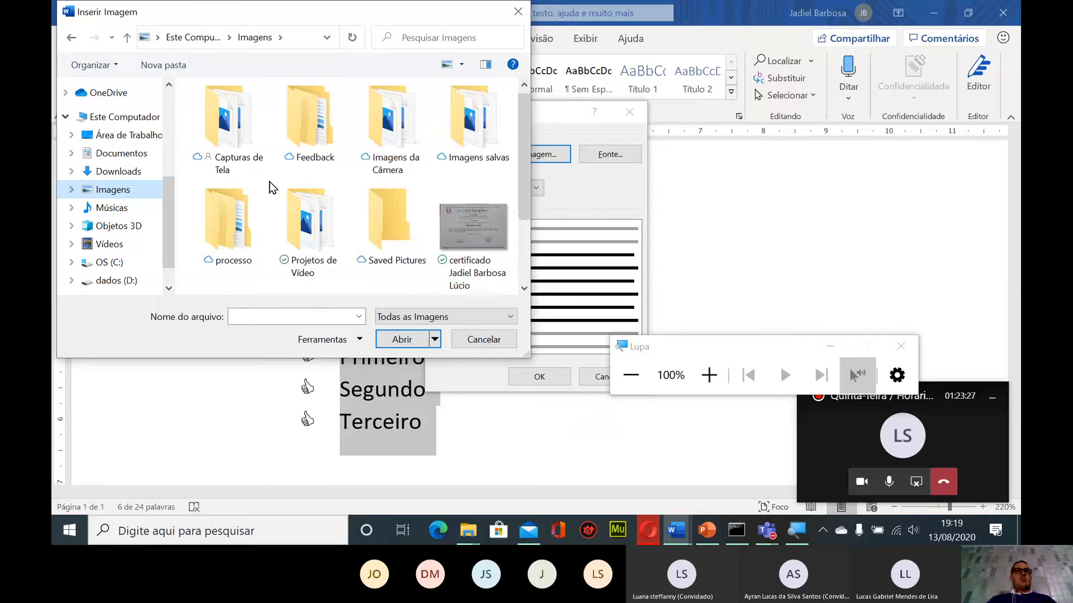
scroll(269, 182, down, 2)
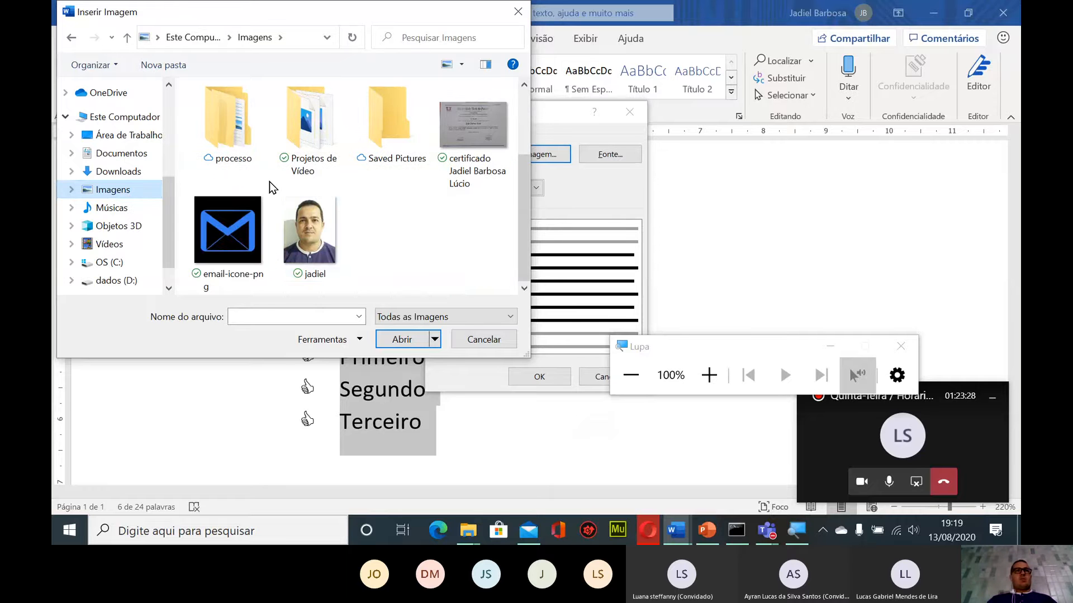
click(115, 171)
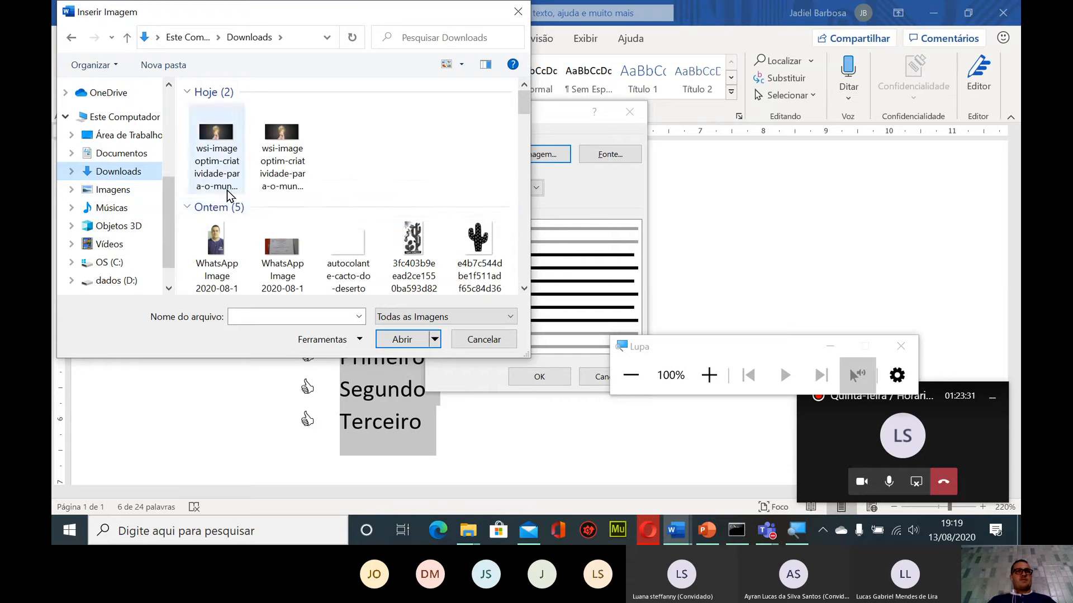
scroll(313, 156, down, 3)
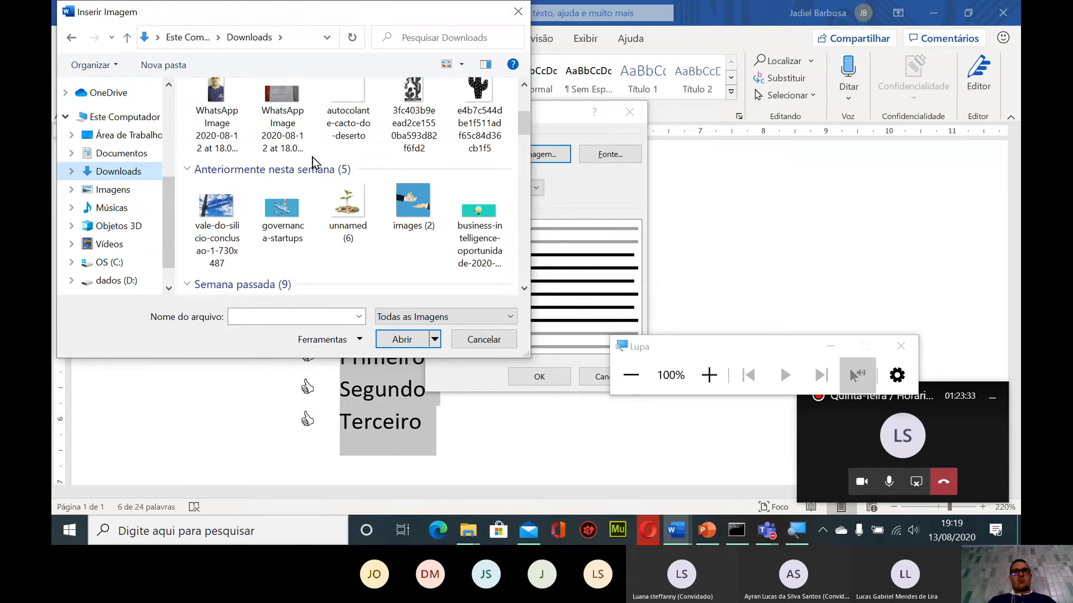
click(348, 212)
click(408, 341)
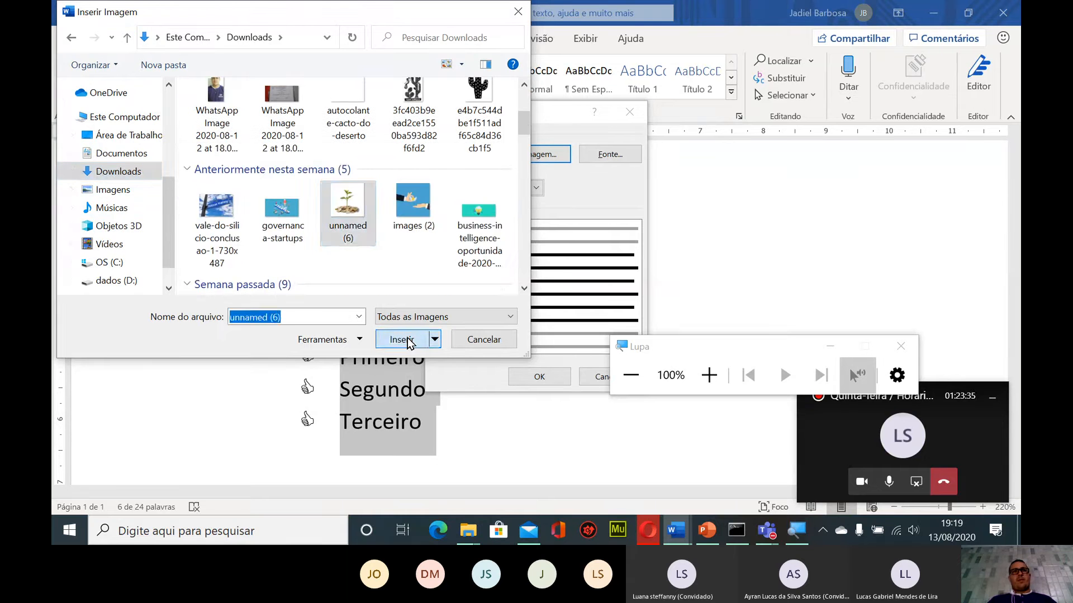
click(567, 378)
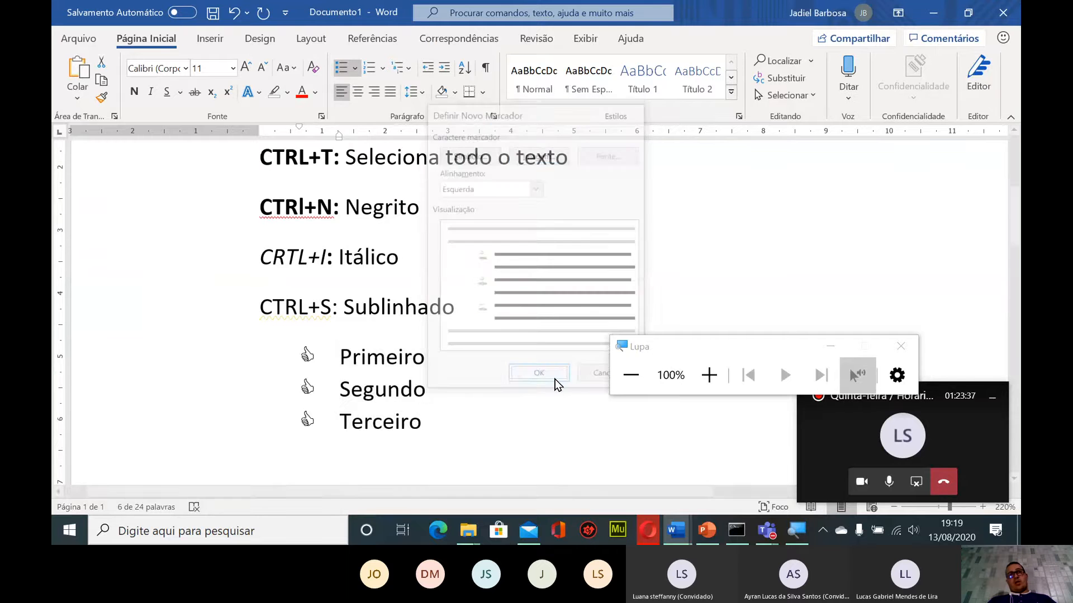
click(709, 375)
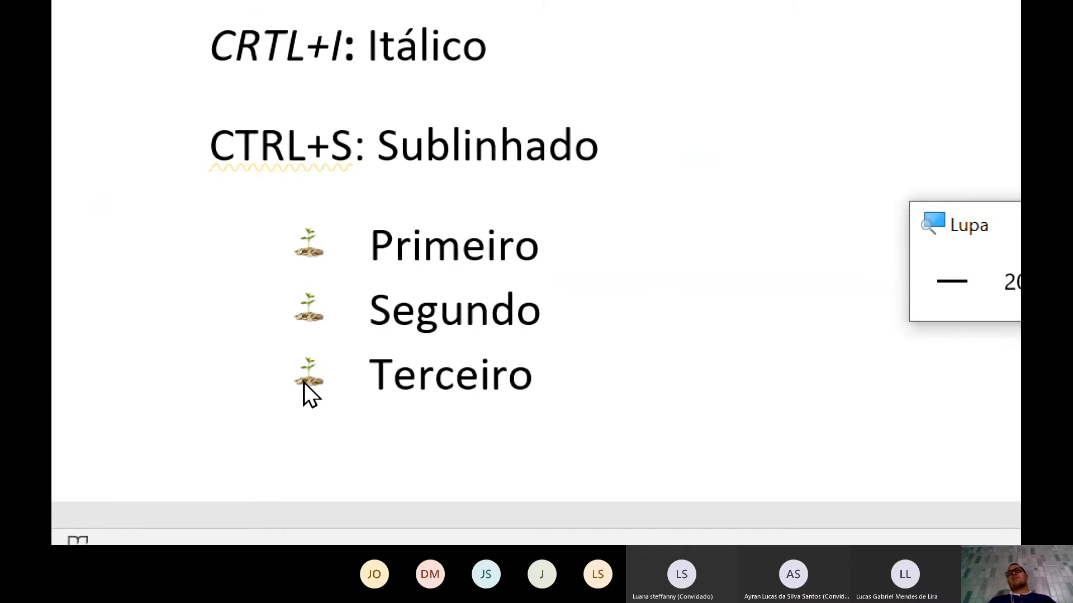
click(951, 281)
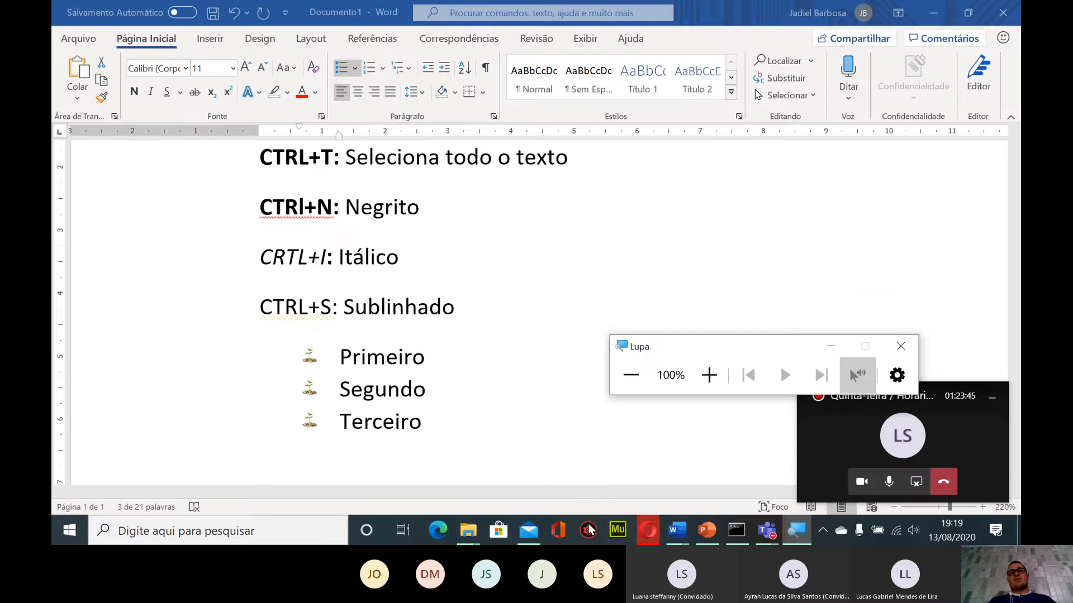
mouse_move(641, 534)
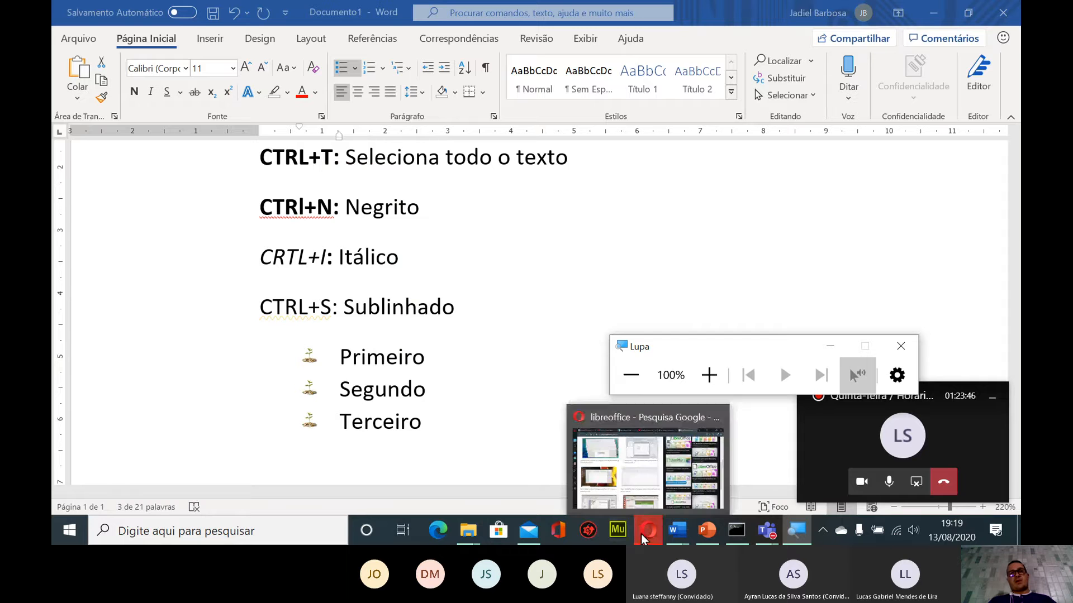
click(644, 425)
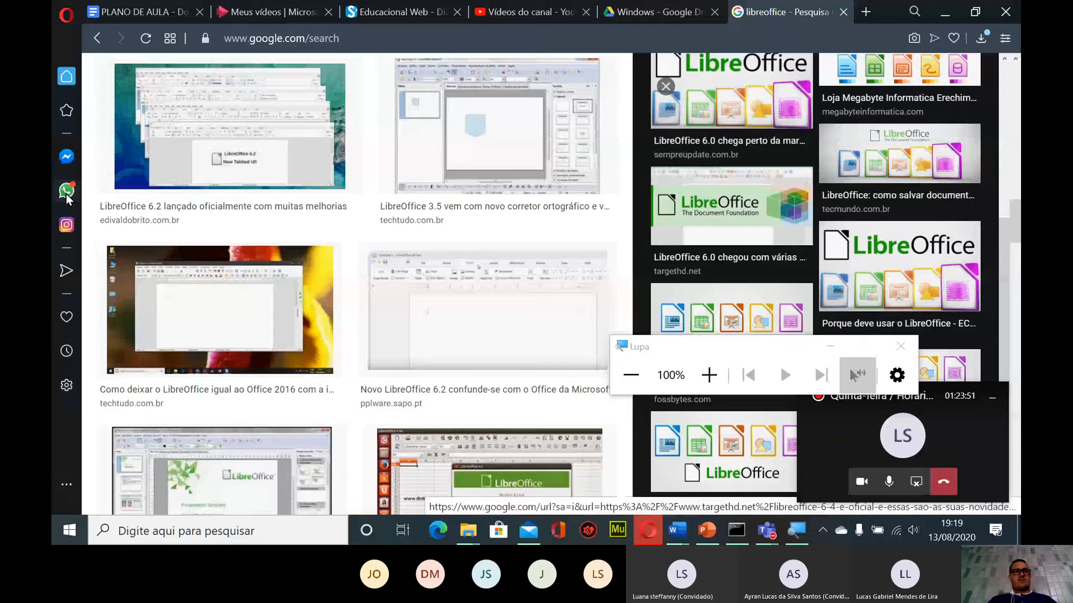
click(70, 190)
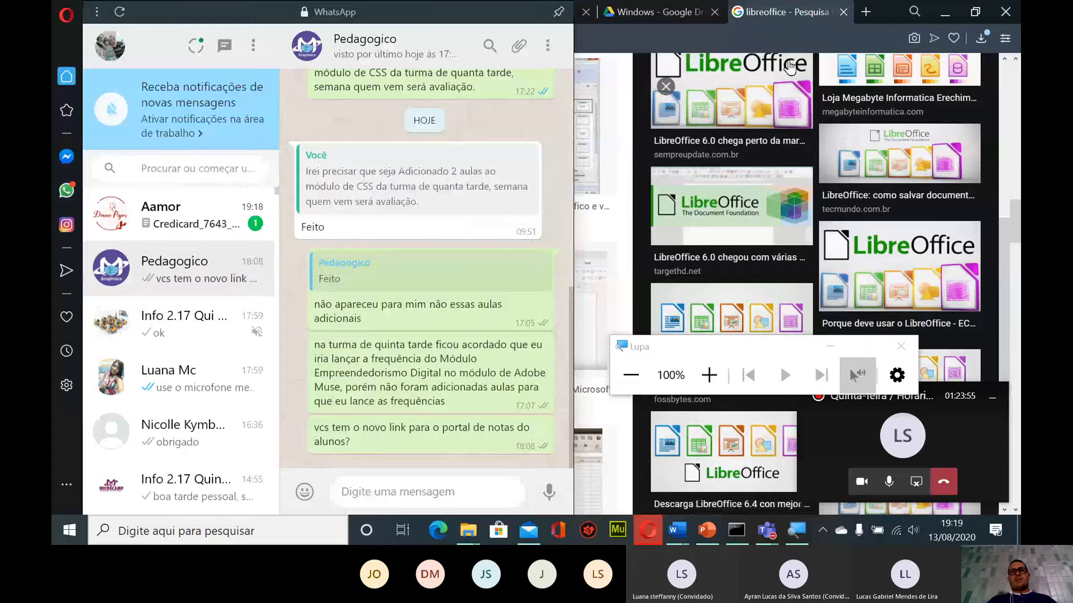
click(788, 13)
mouse_move(767, 531)
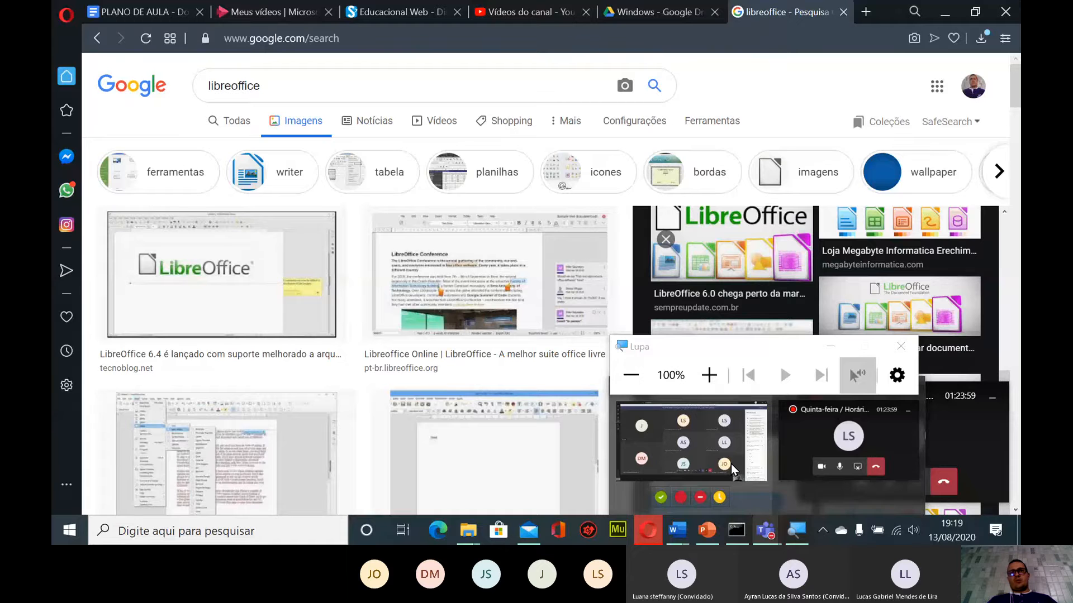
mouse_move(670, 541)
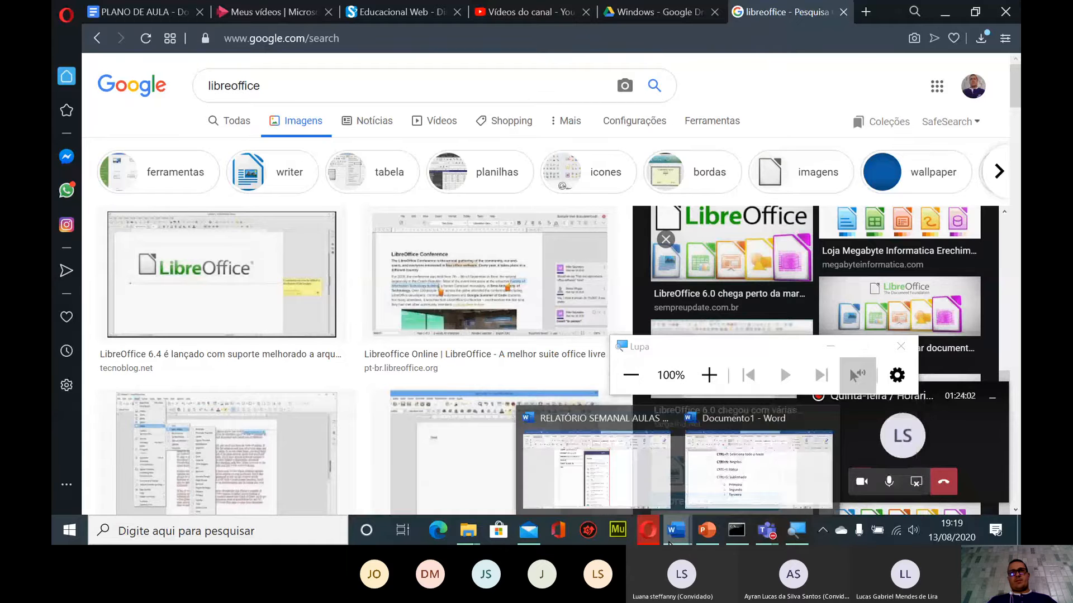
mouse_move(716, 476)
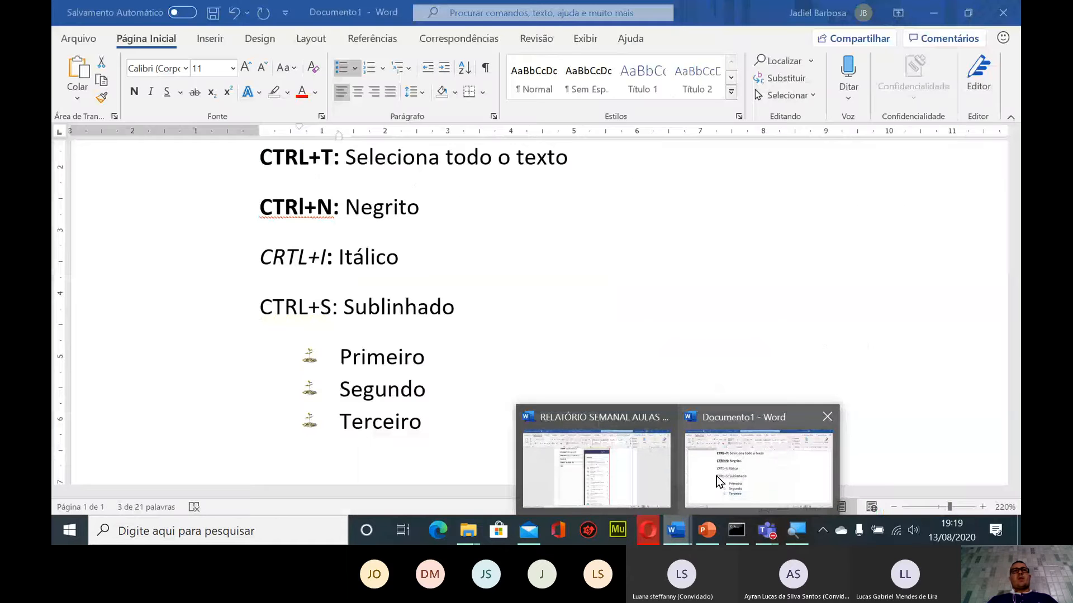
click(716, 476)
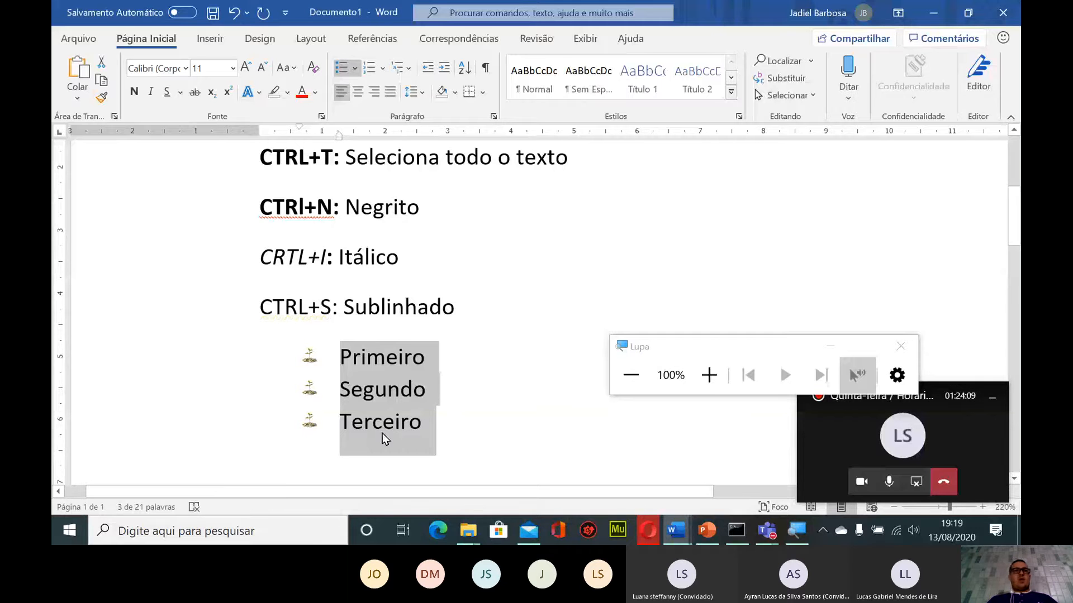
Below the plant list, create a '1. 2. 3.' list: Primeiro, Segundo, Terceiro
click(388, 455)
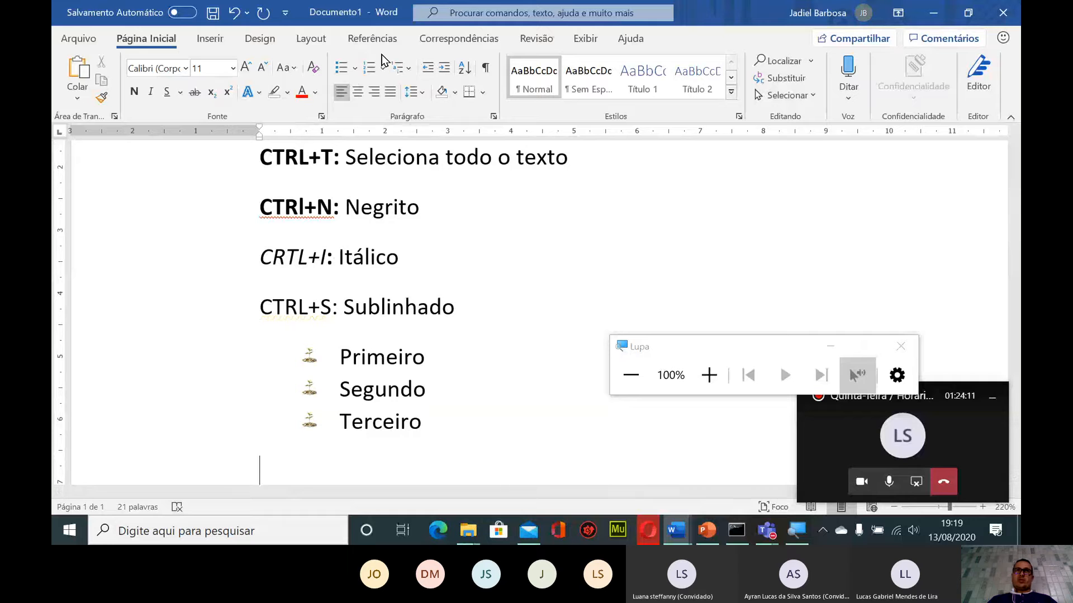
click(382, 69)
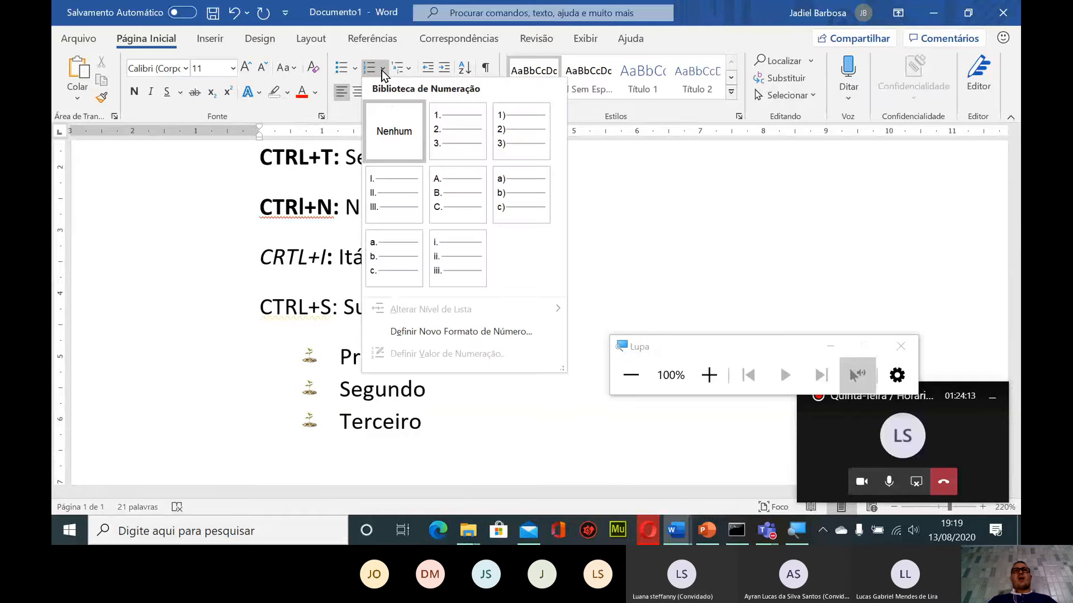
click(472, 145)
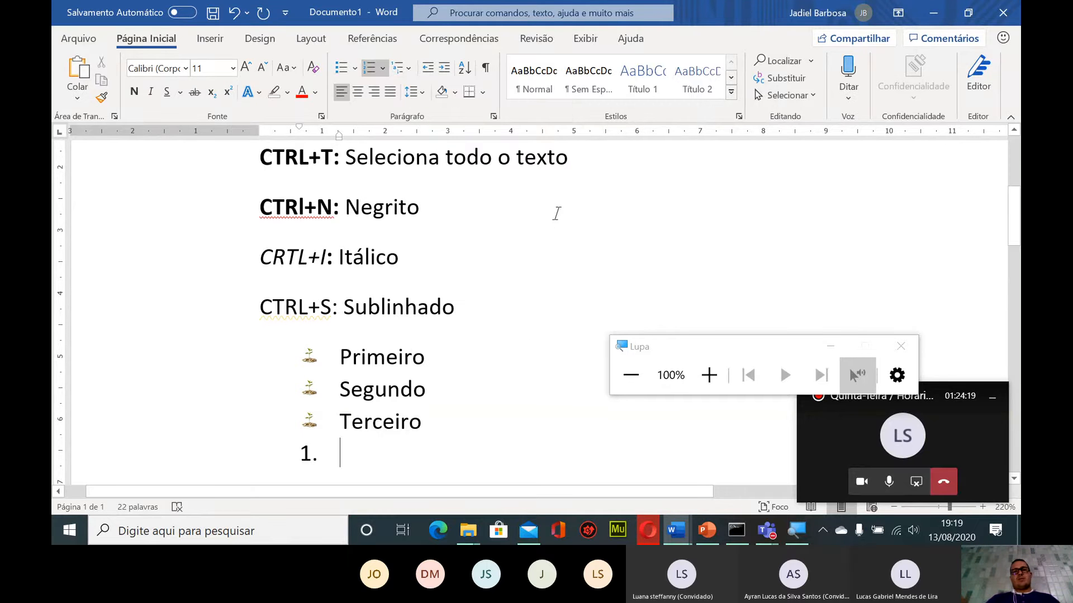
text(prime)
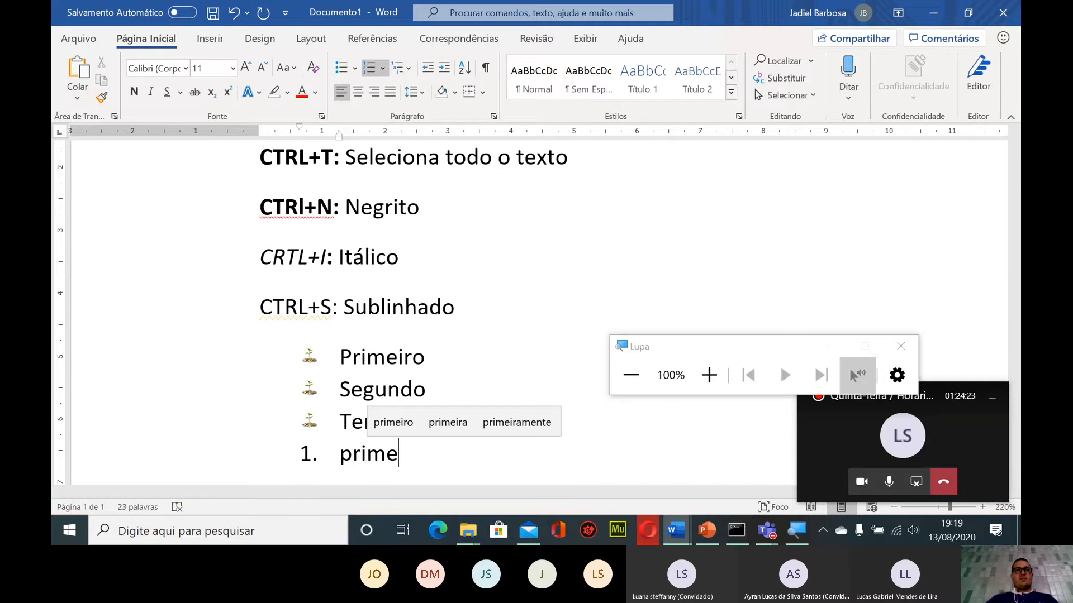
text(iro)
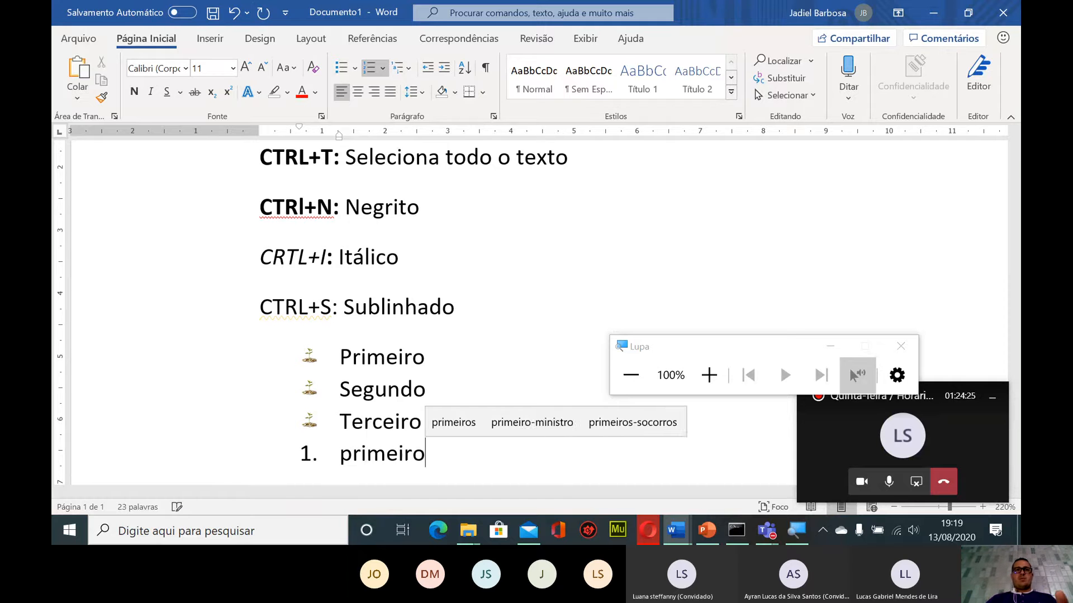
key(Return)
text(Segundo)
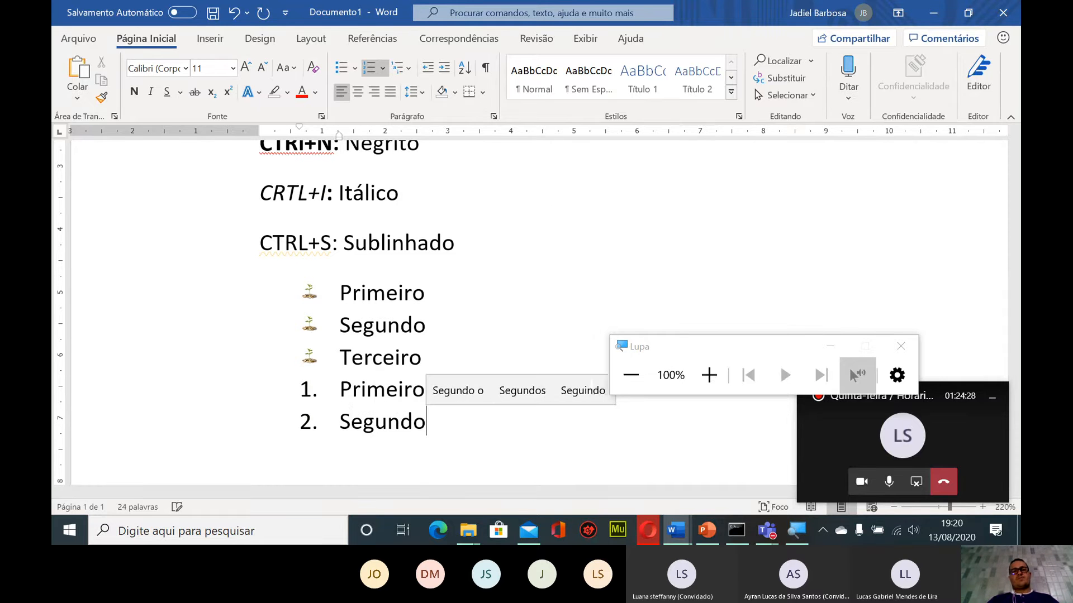
key(Return)
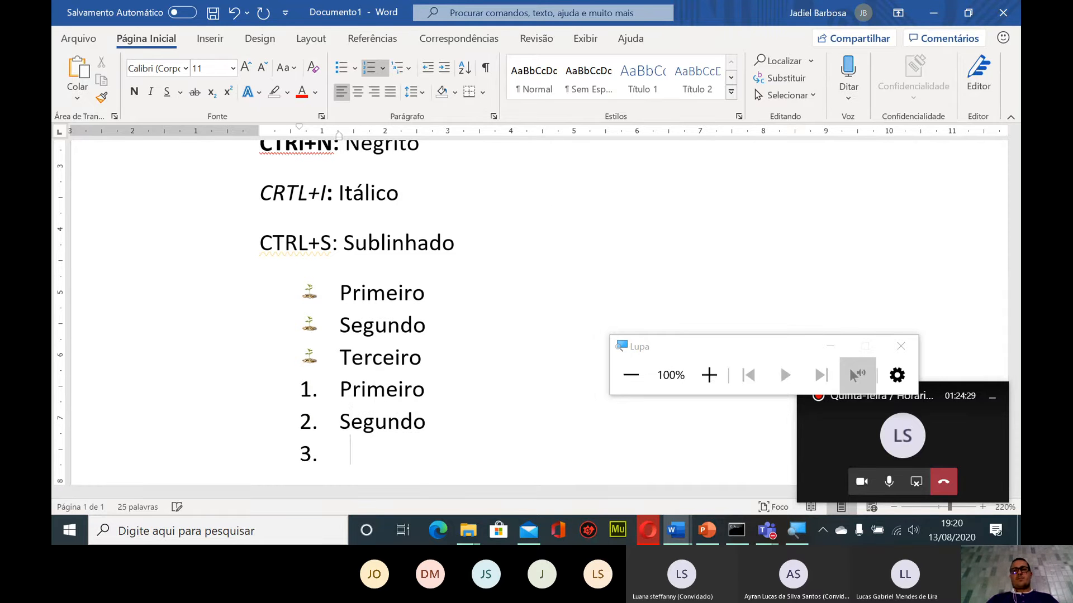
text(Terceiro)
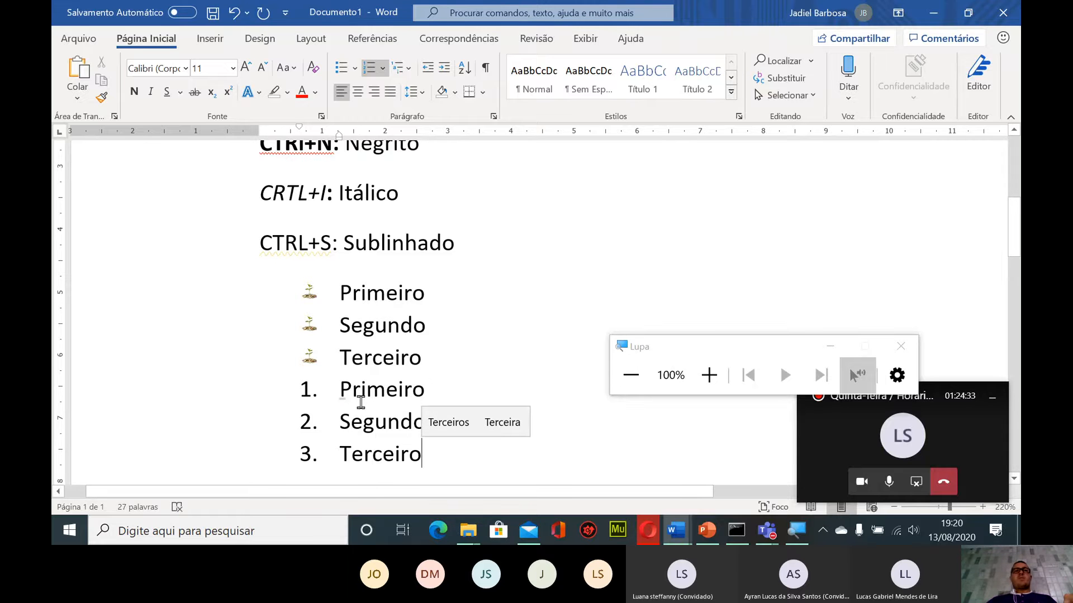
drag(352, 394, 368, 450)
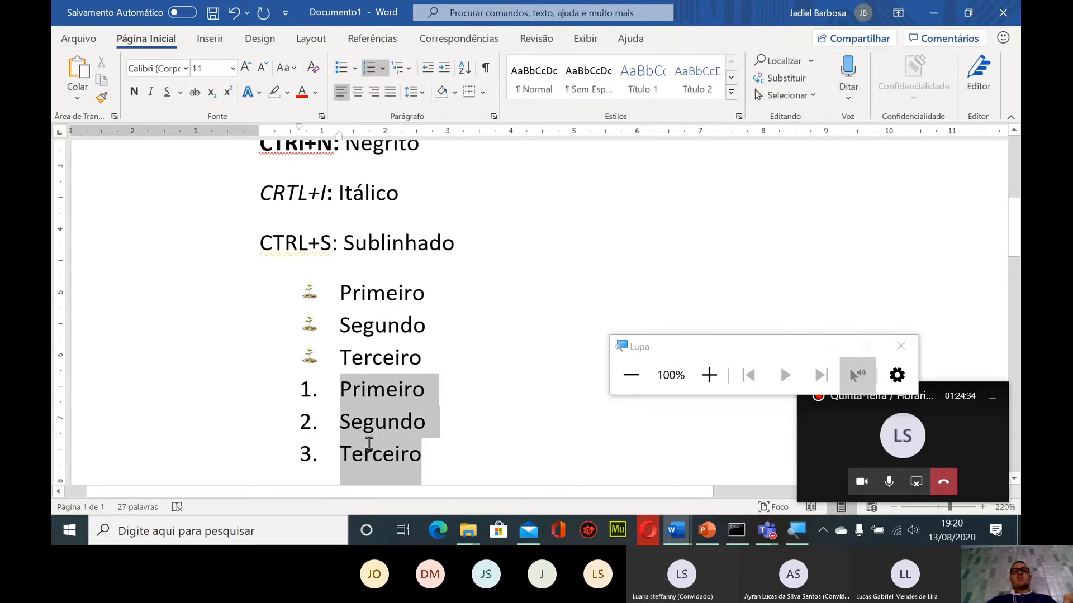
Switch the selected items to a. b. c. lettering and start the list at d
click(385, 67)
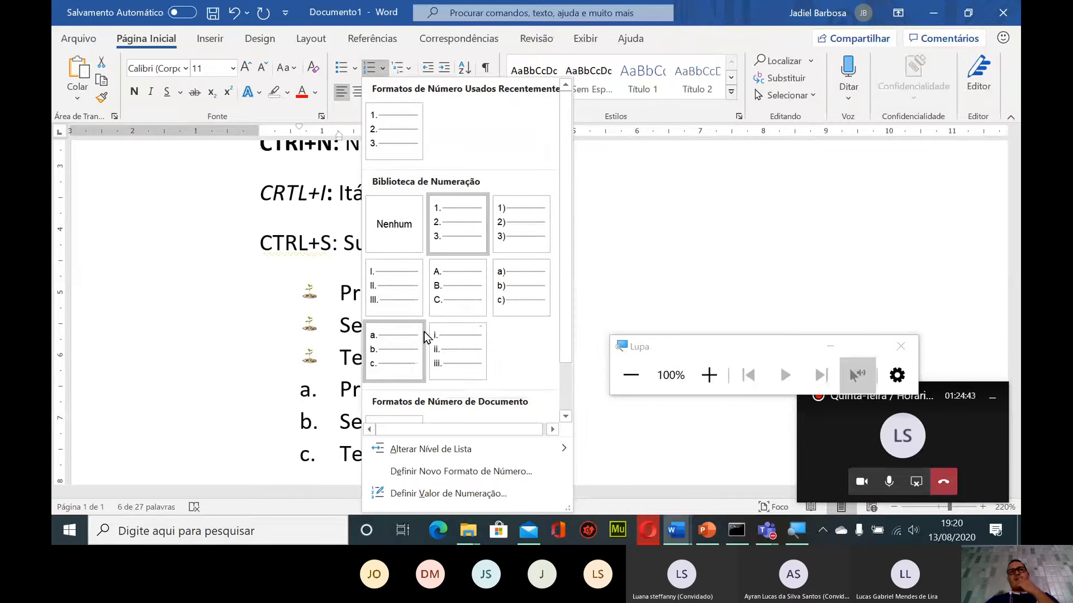
click(400, 352)
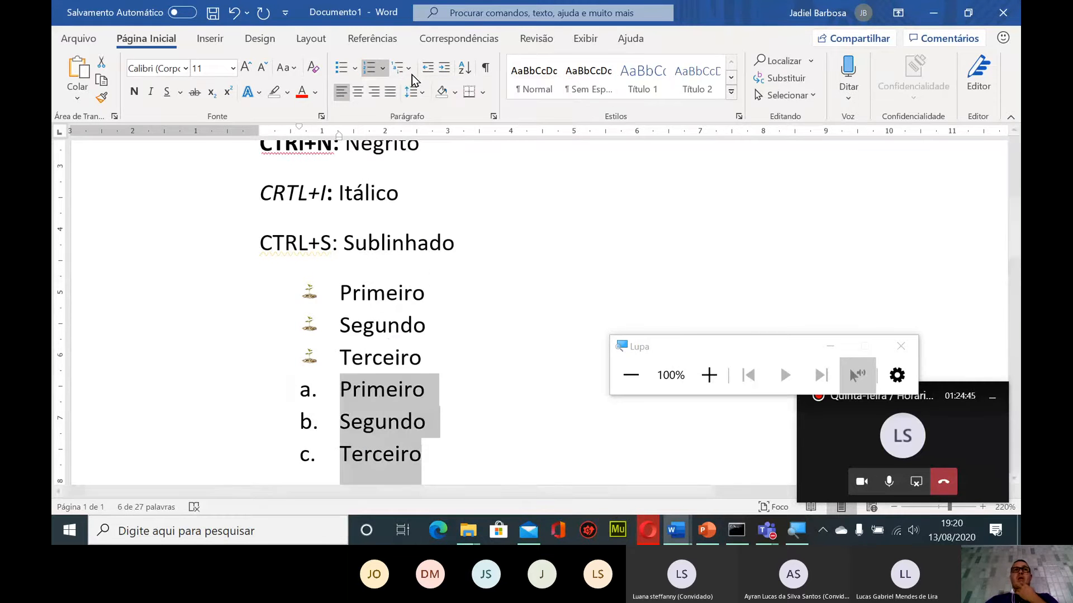
click(383, 67)
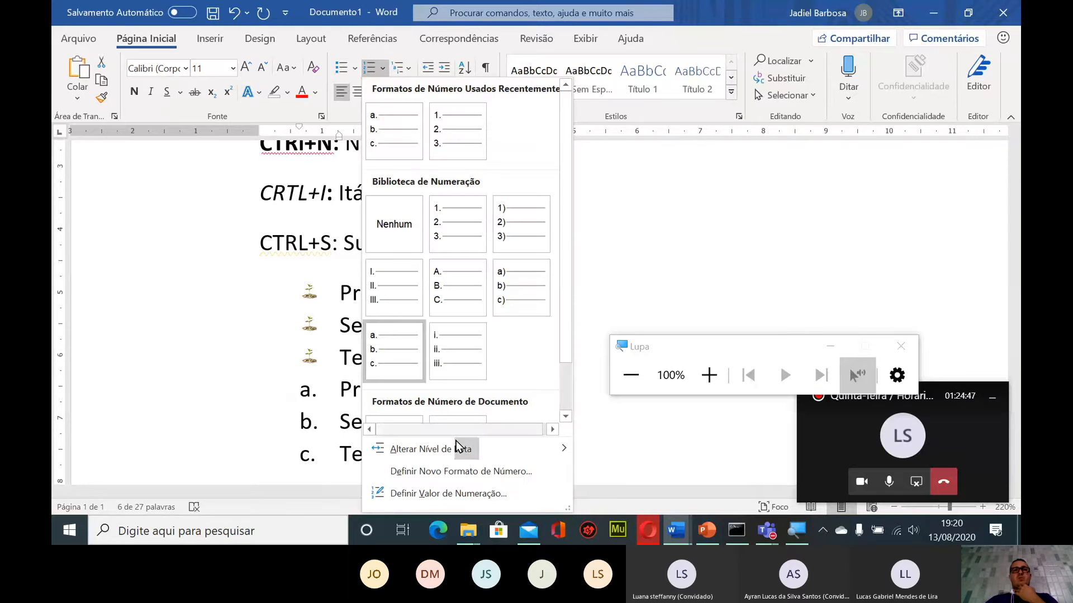
click(451, 493)
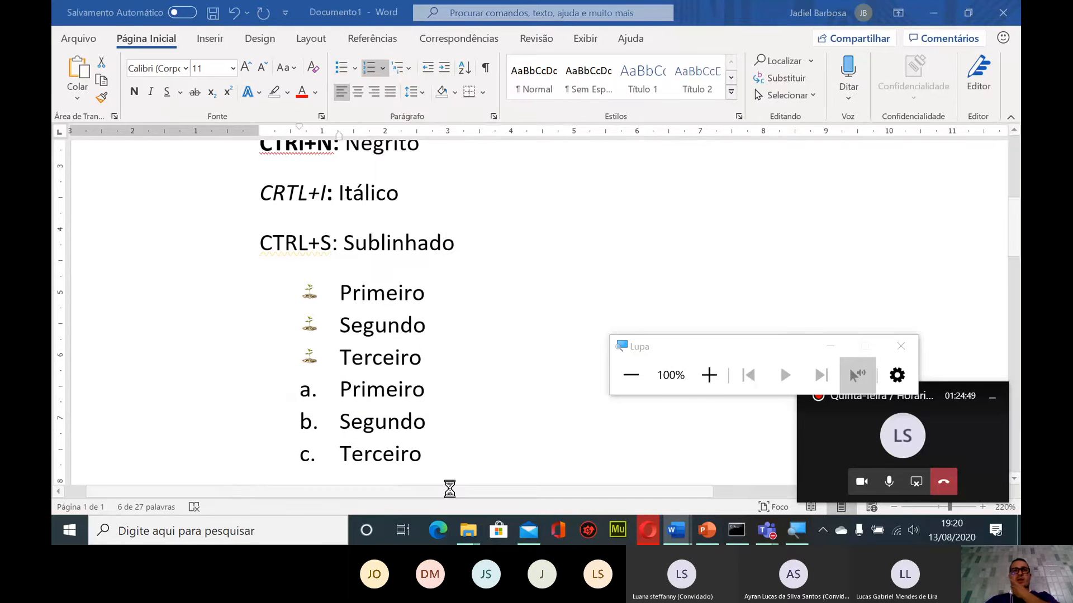
click(704, 380)
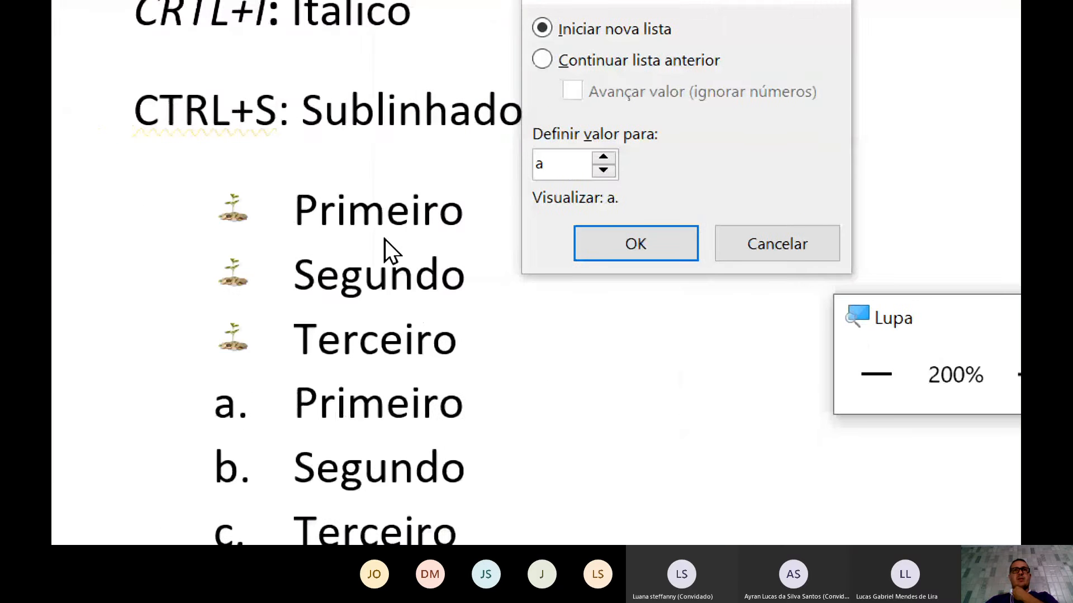
click(599, 160)
click(598, 160)
click(599, 160)
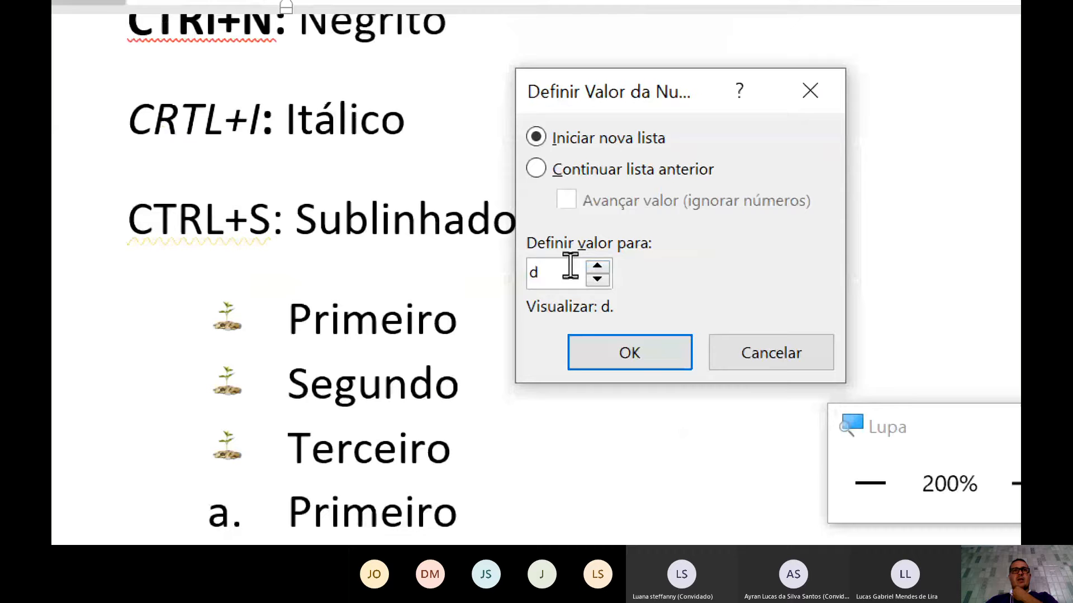
click(589, 352)
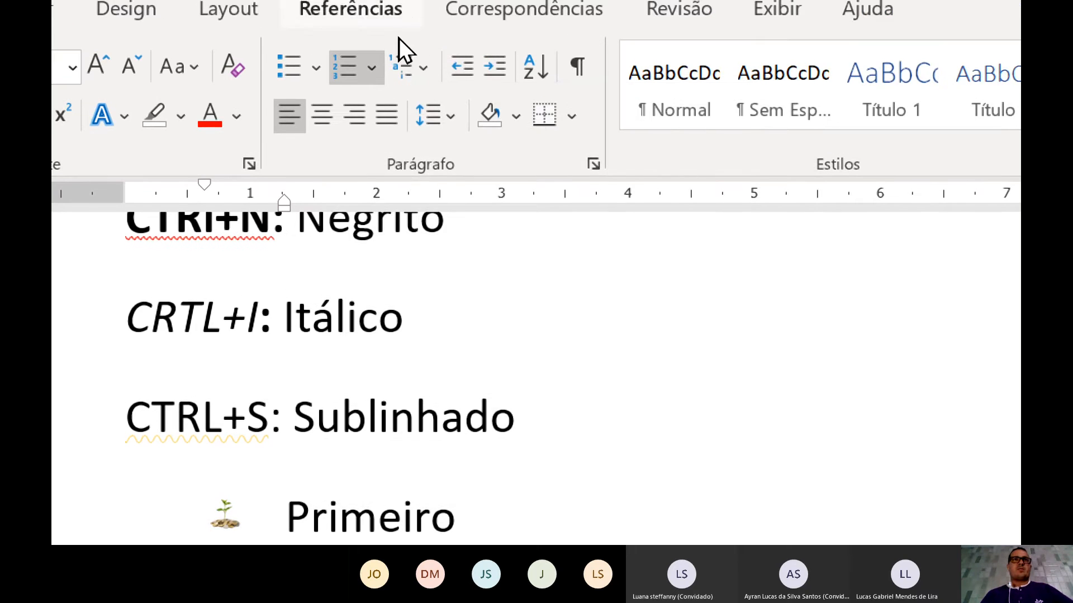
Switch back to 1. 2. 3. numbering and set the starting value to 5
click(371, 72)
click(501, 314)
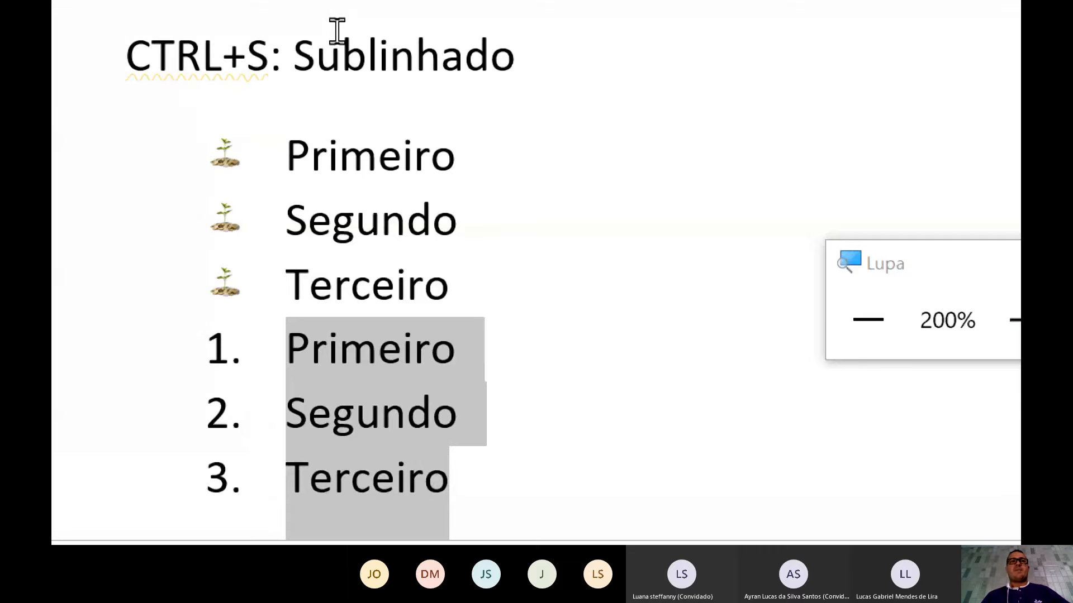
click(371, 72)
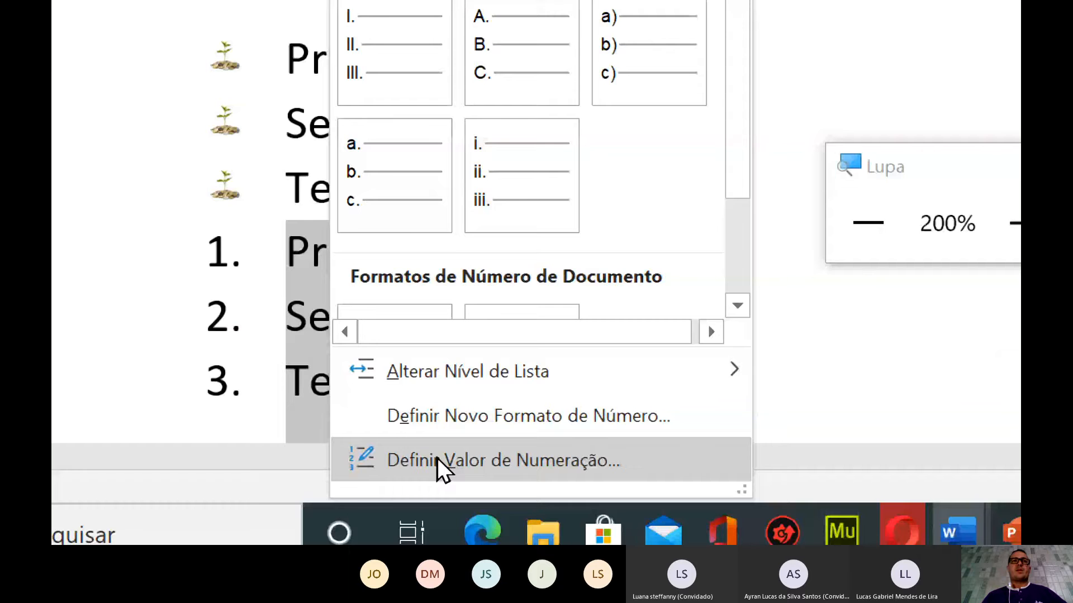
click(438, 460)
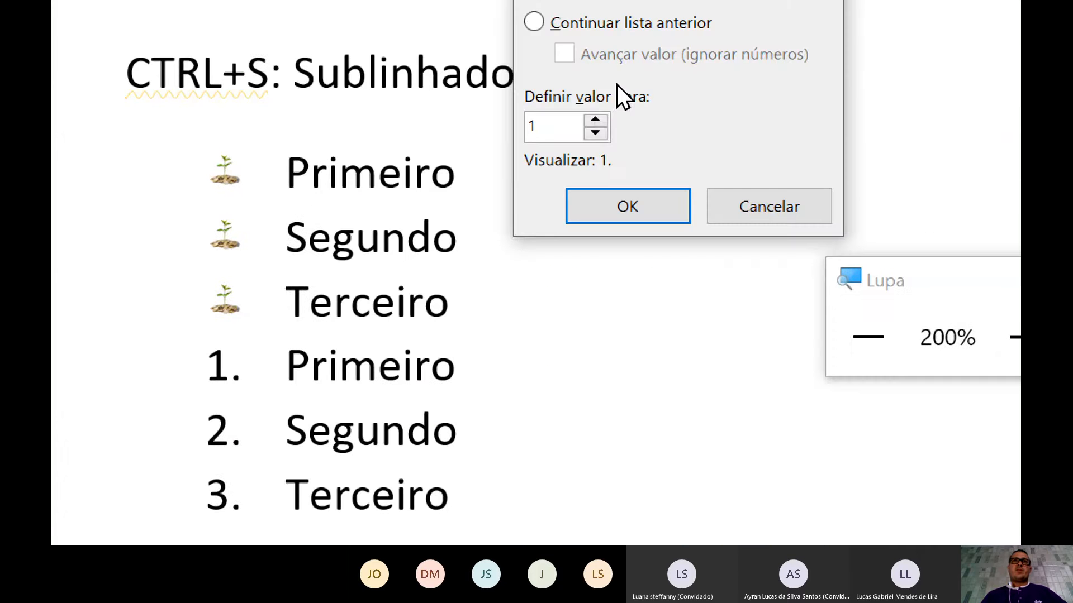
click(595, 119)
click(594, 120)
click(595, 120)
click(595, 120)
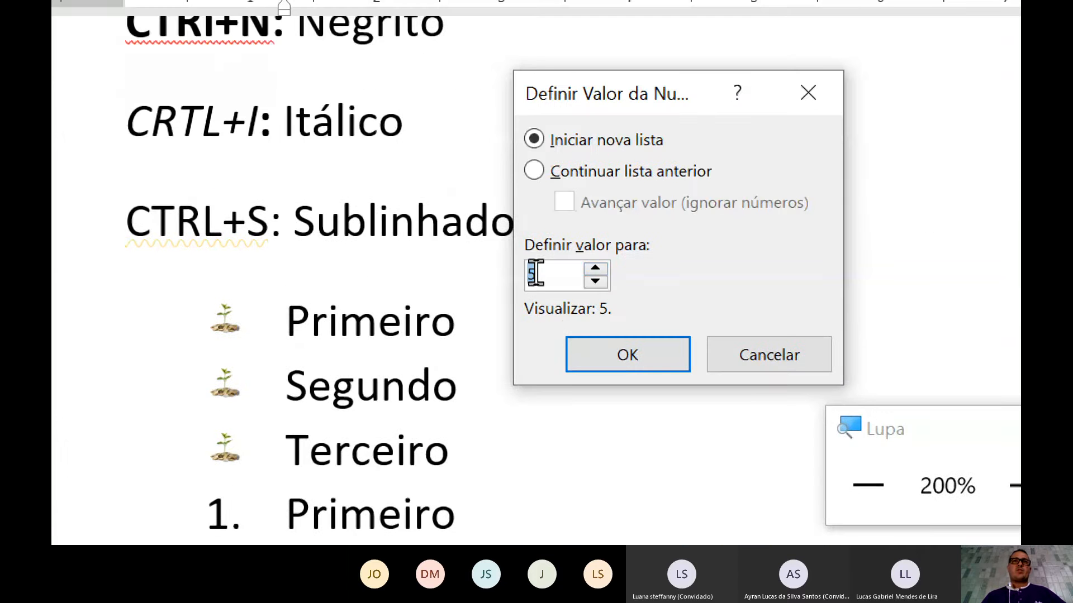
click(632, 350)
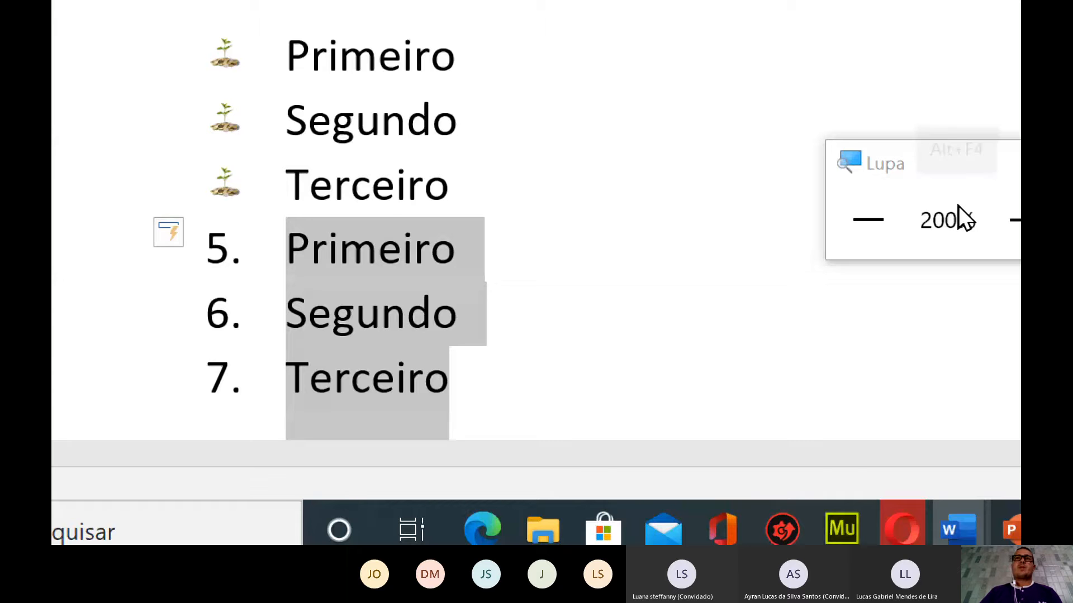
Return magnification to 100% and select all six list items
click(869, 223)
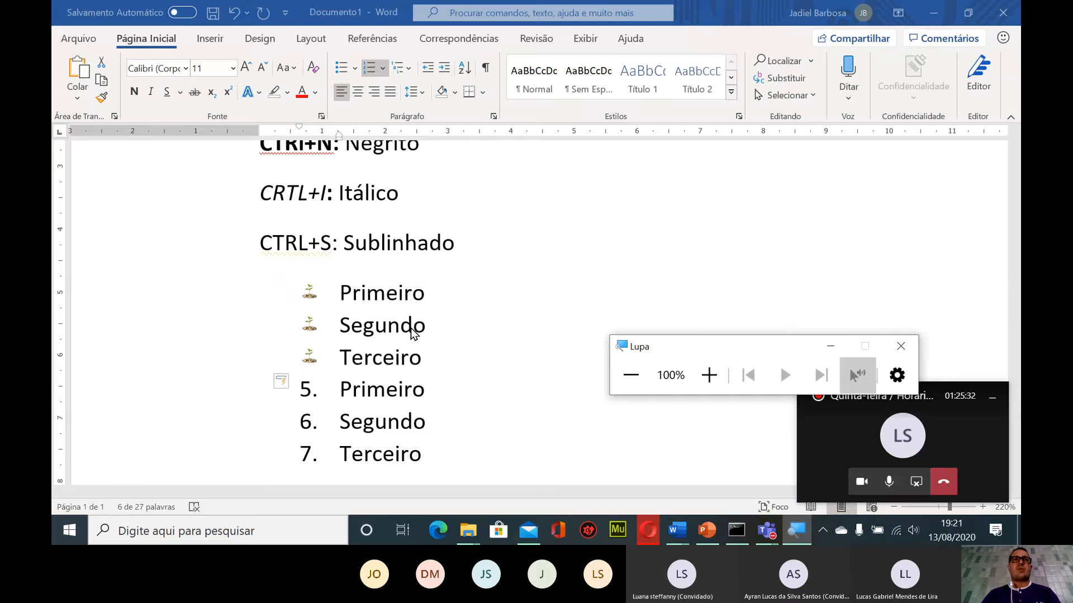
click(312, 314)
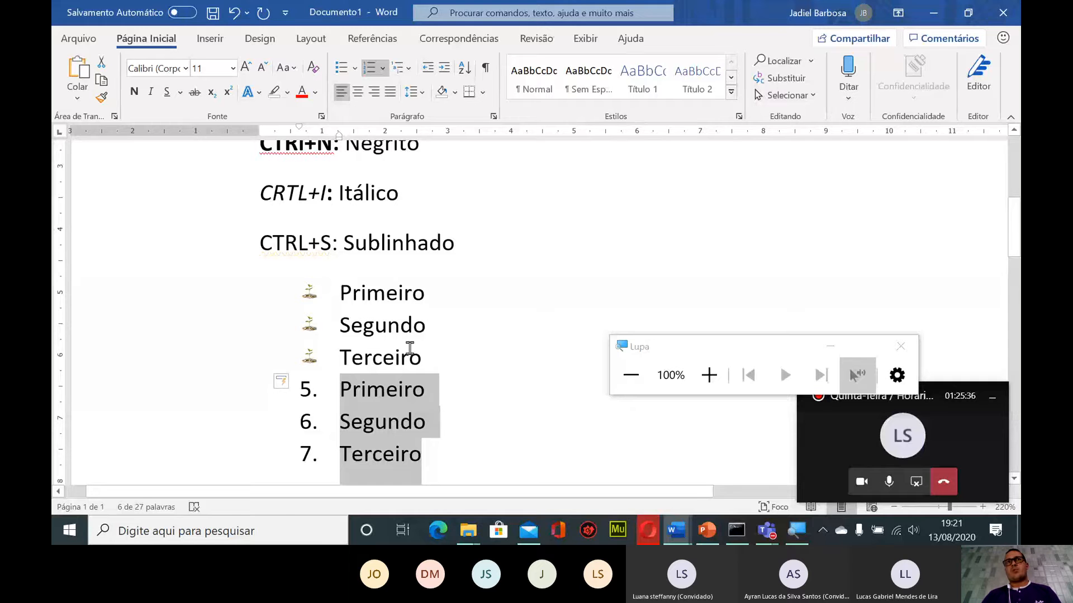
click(409, 352)
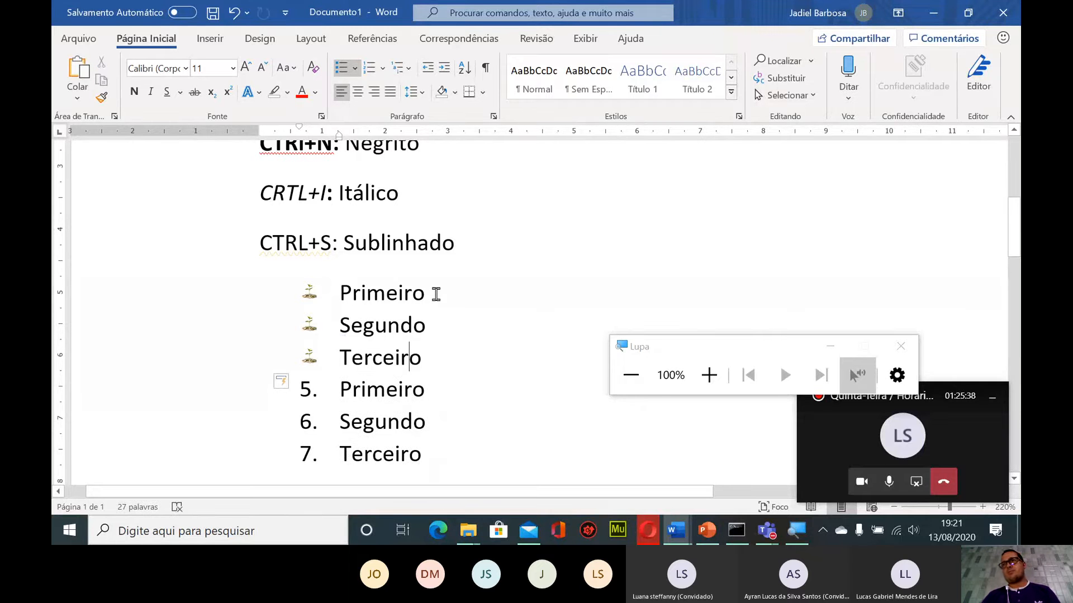
drag(314, 295, 391, 463)
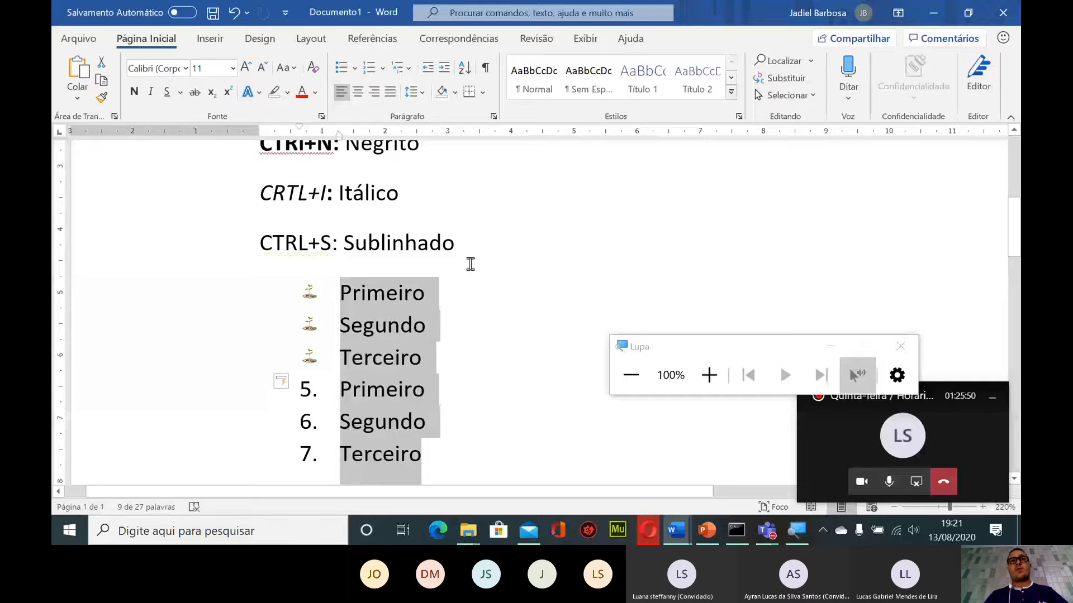
Add the line 'CTRL+O: Novo documento em Branco' below 'CTRL+S: Sublinhado', then press Ctrl+O for a blank document
click(470, 264)
key(Return)
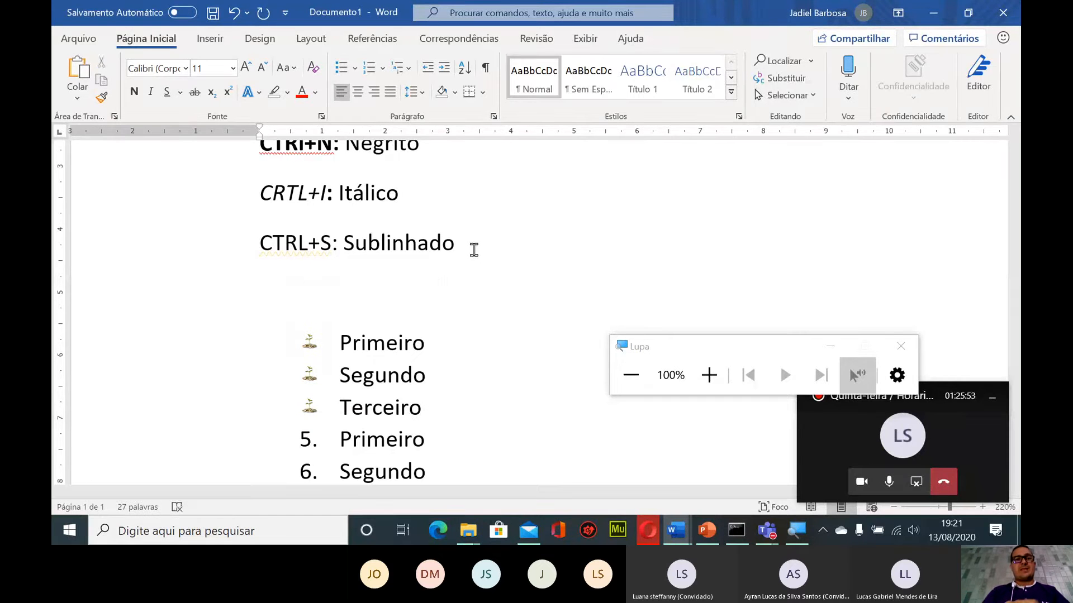
text(CTRL=)
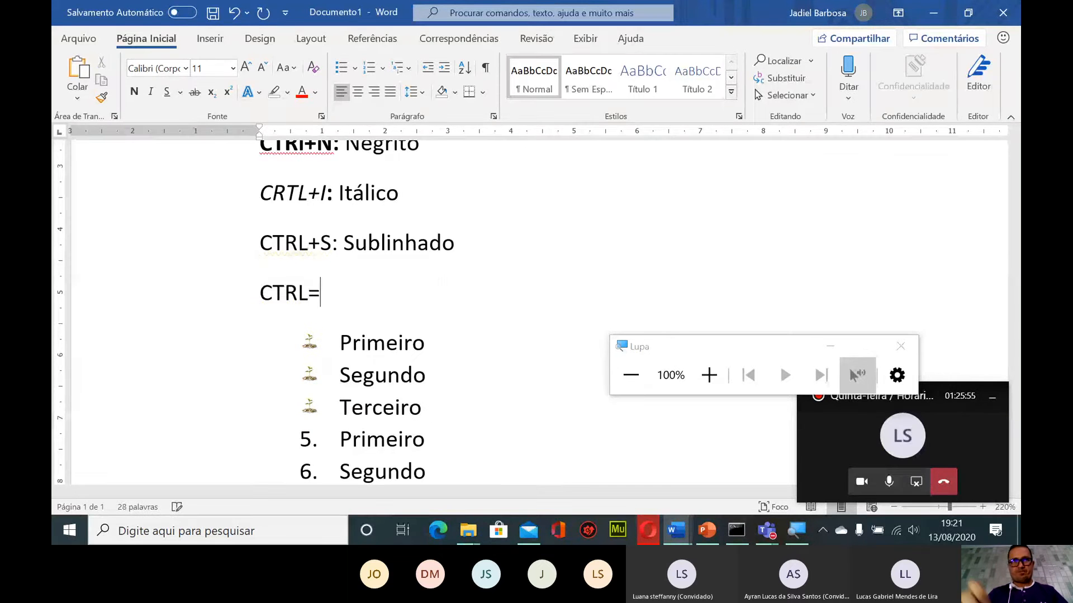
key(BackSpace)
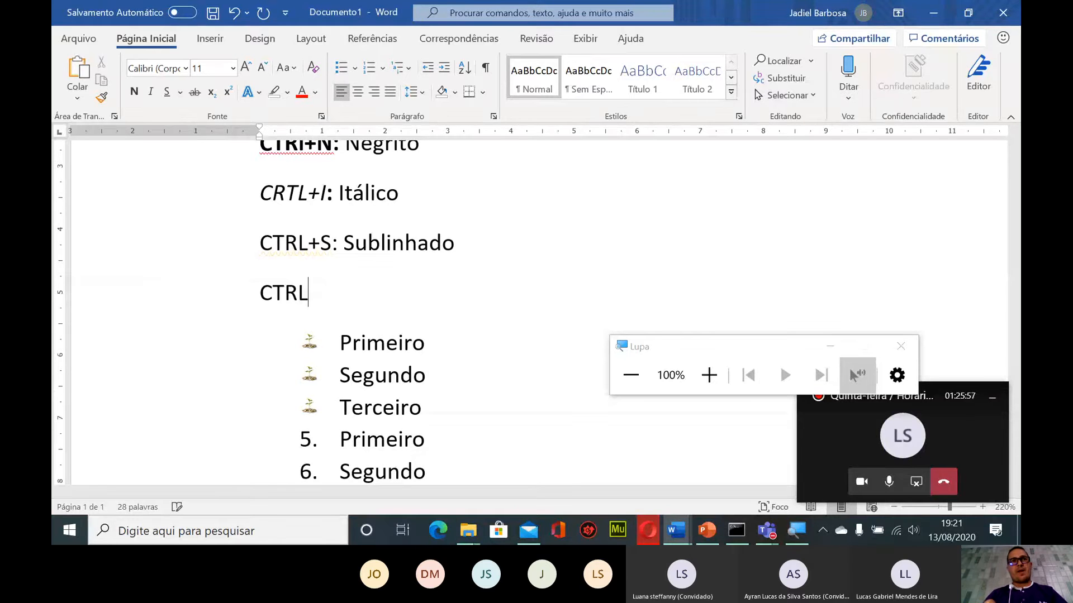
text(=)
key(BackSpace)
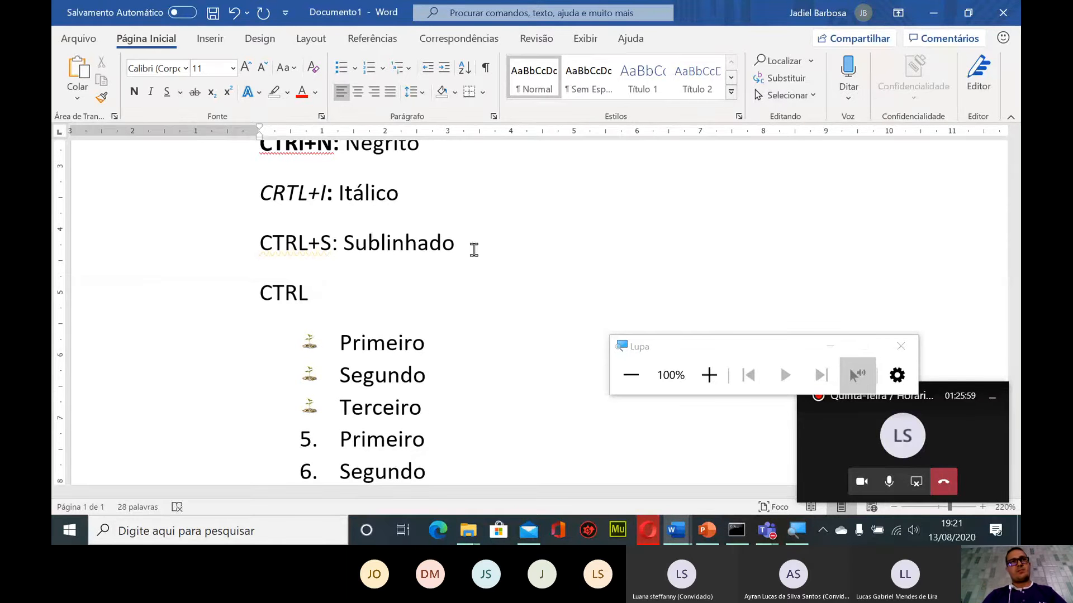
text(+)
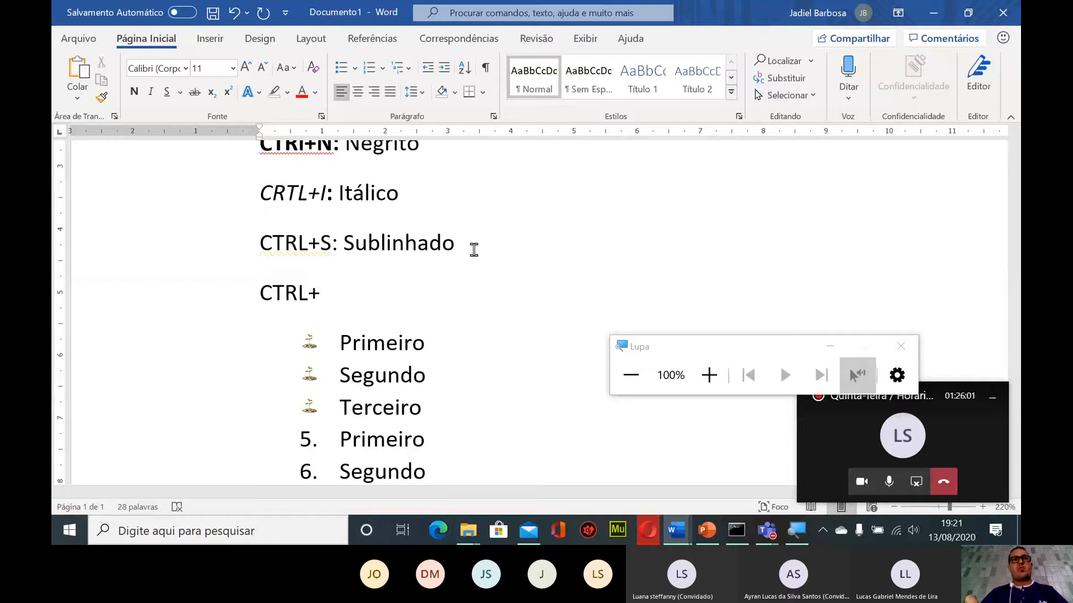
text(O)
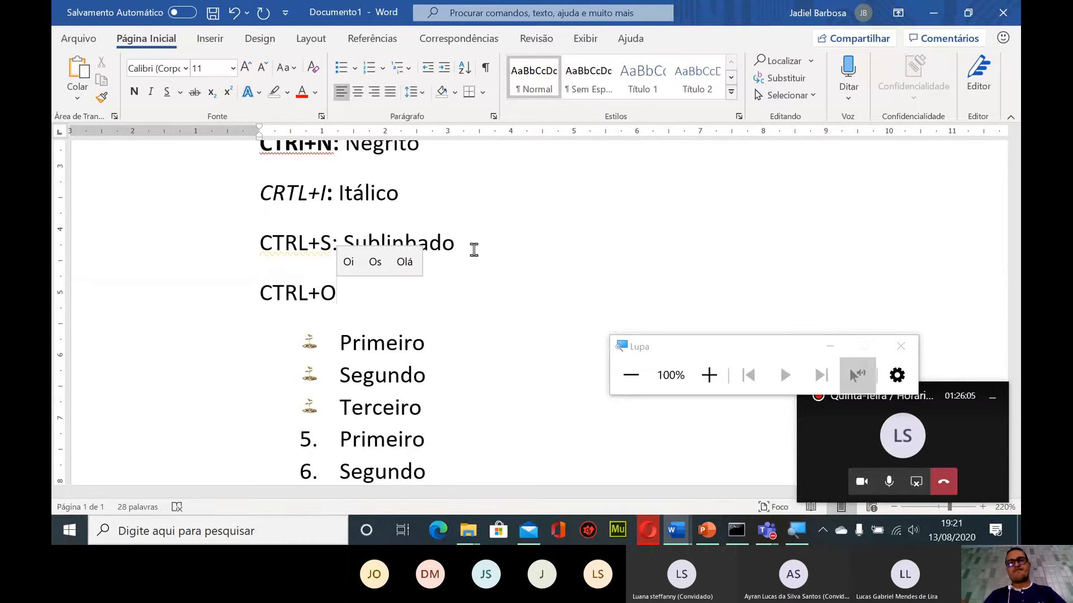
key(BackSpace)
text(: )
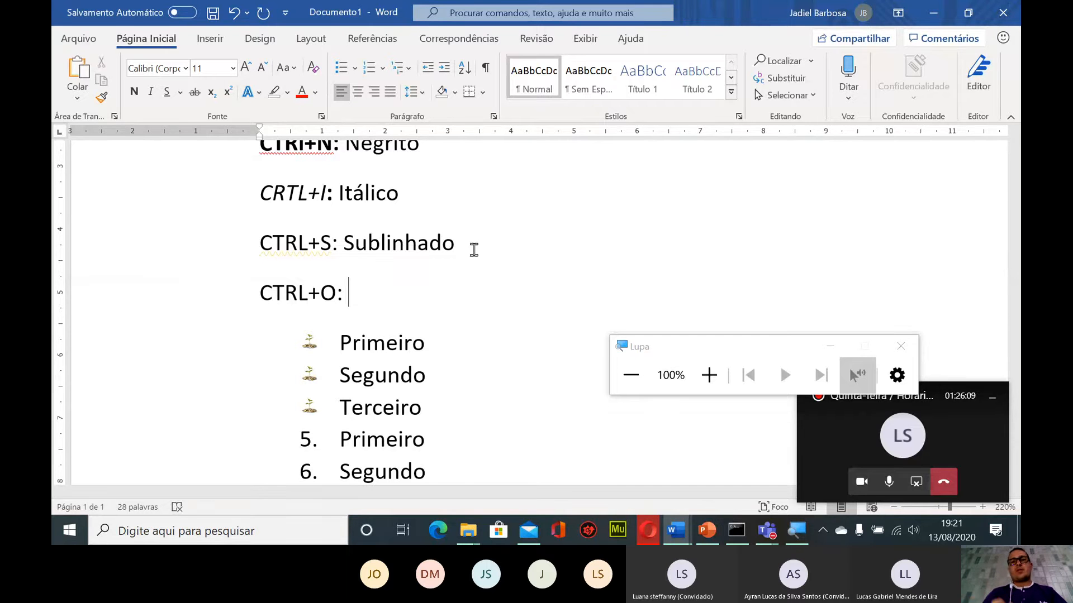
text(Novo)
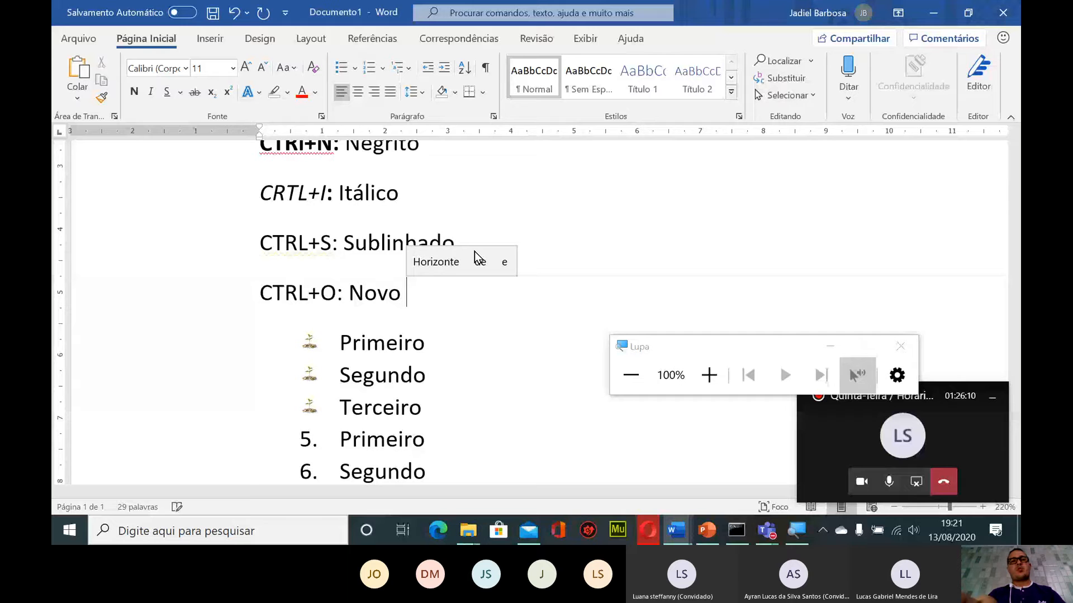
text( document)
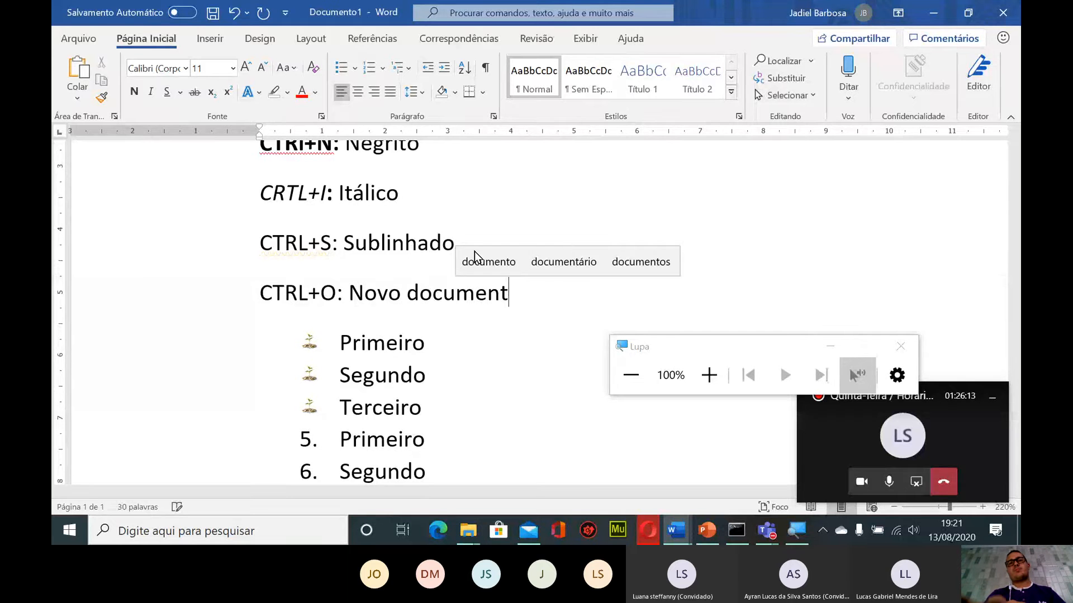
text(o em Br)
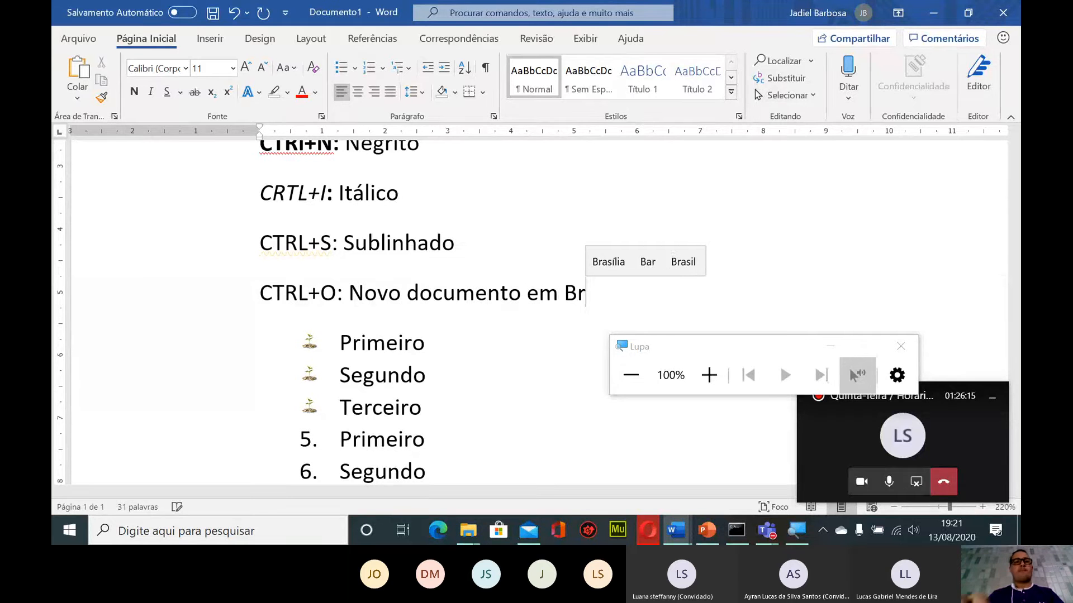
text(anco)
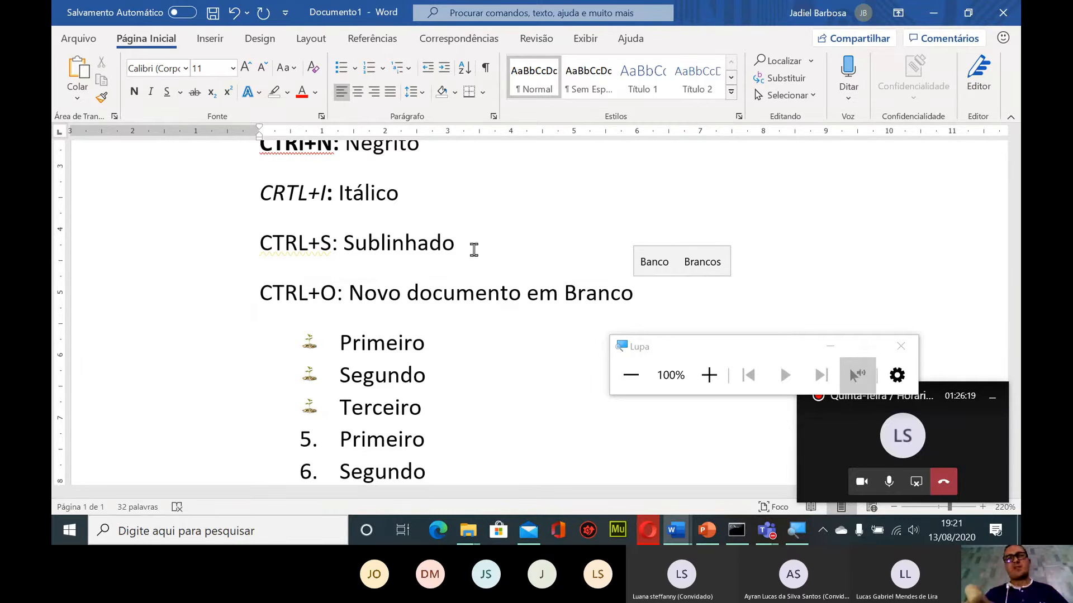
key(ctrl+o)
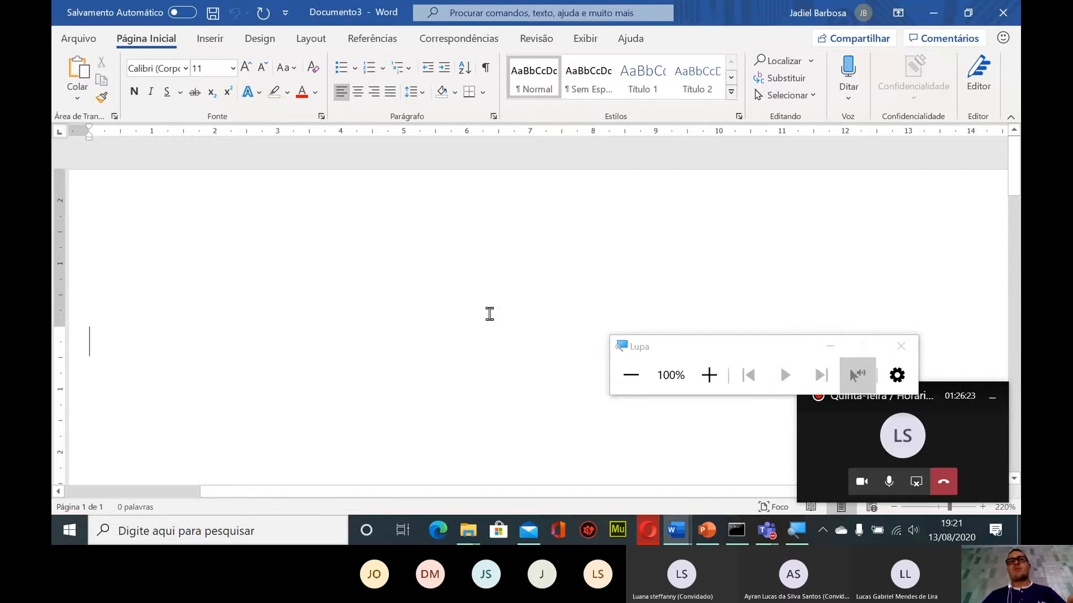
In Documento3, generate placeholder paragraphs with =rand(3,6)
mouse_move(676, 531)
mouse_move(678, 489)
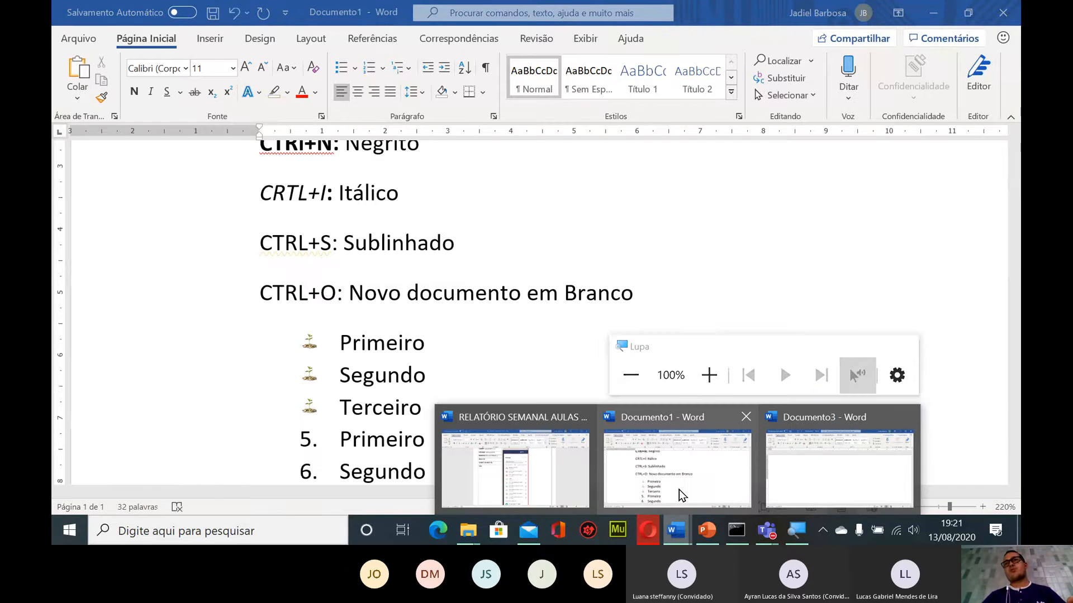
click(813, 484)
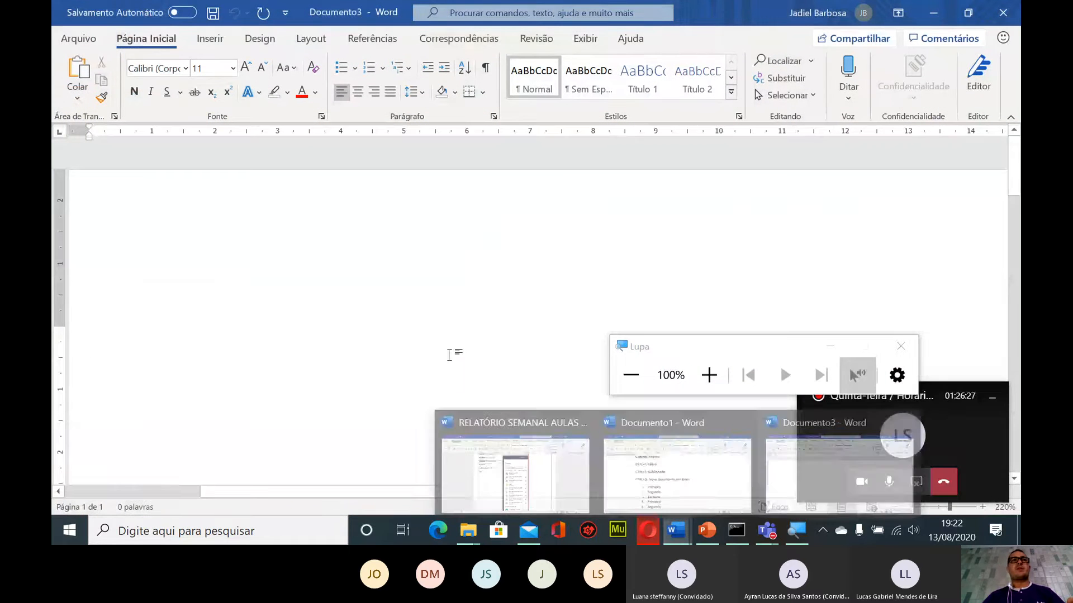
text(=)
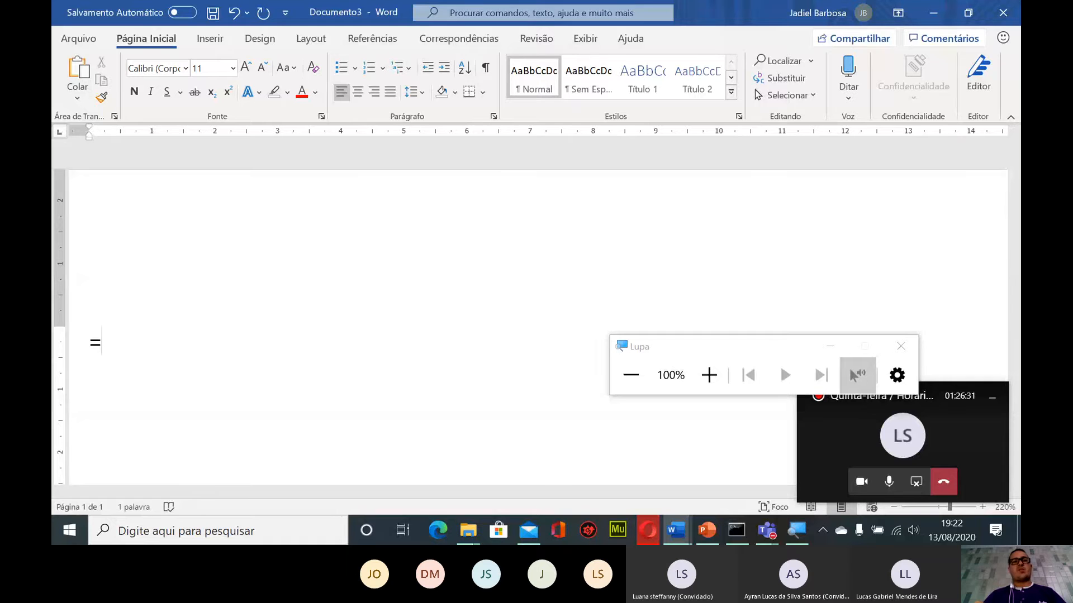
text(rand)
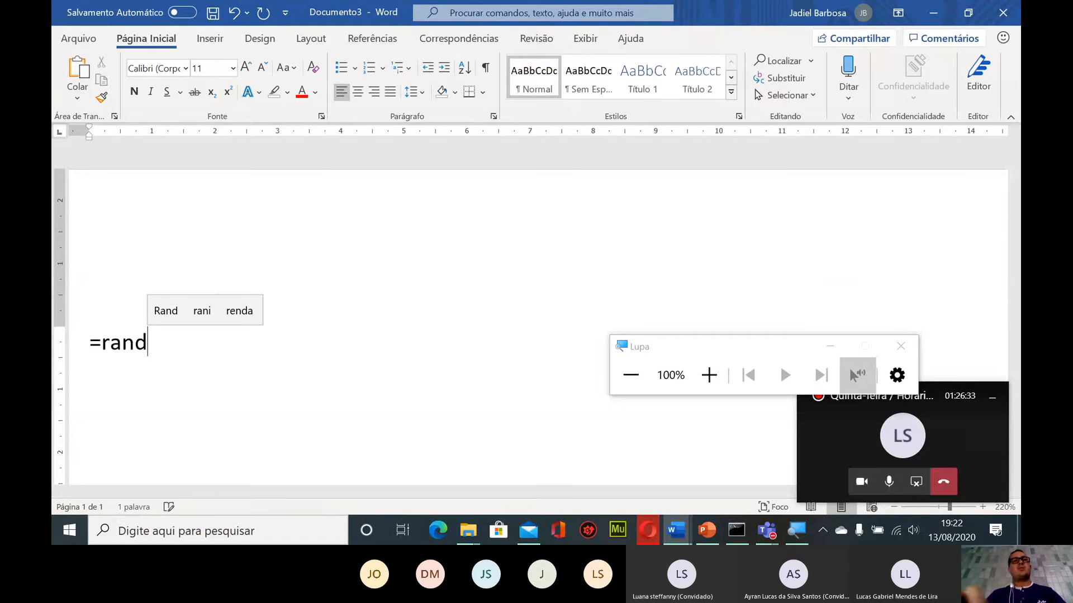
text((3)
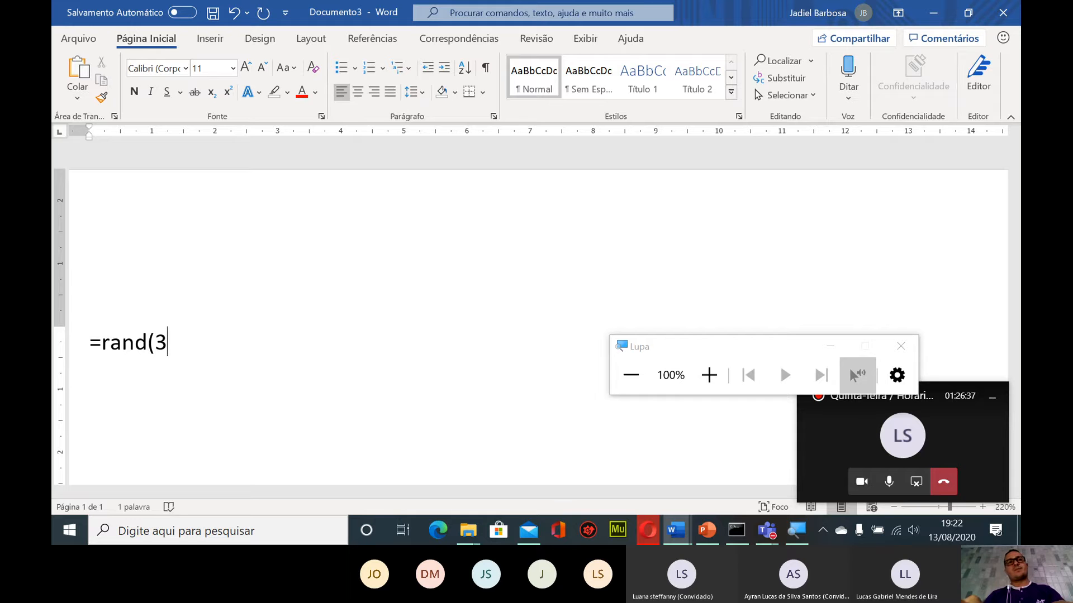
text(,6)
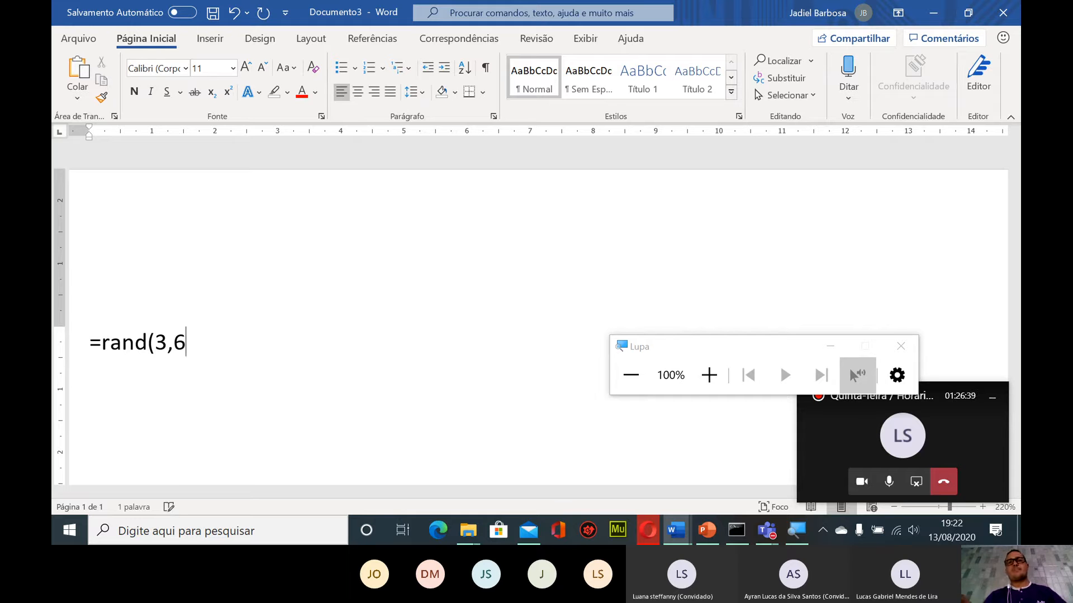
text())
key(Return)
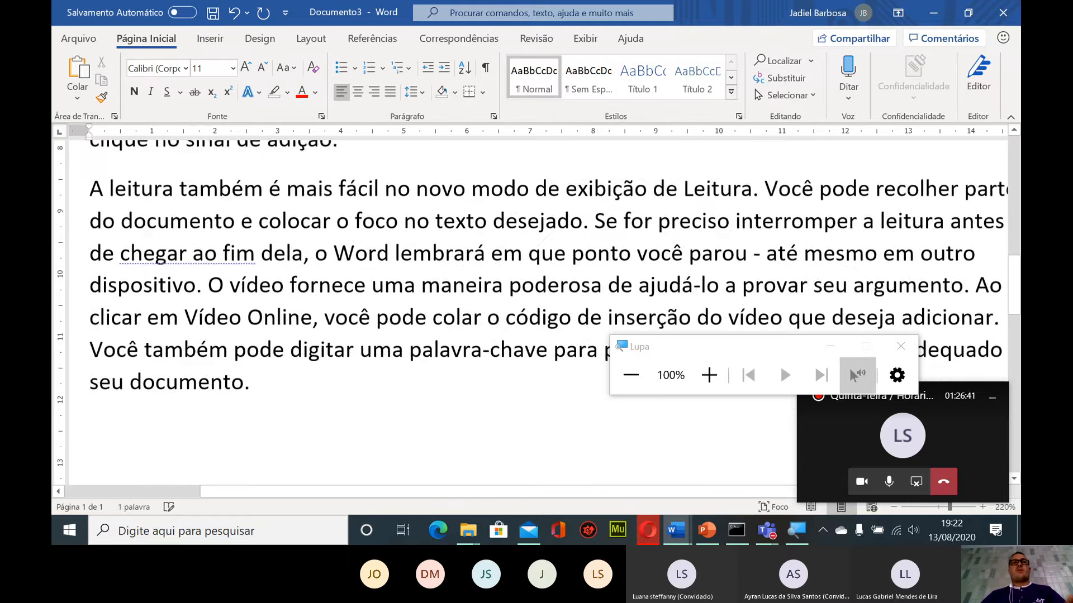
Insert two blank lines above the first paragraph
scroll(521, 285, down, 1)
scroll(521, 284, down, 6)
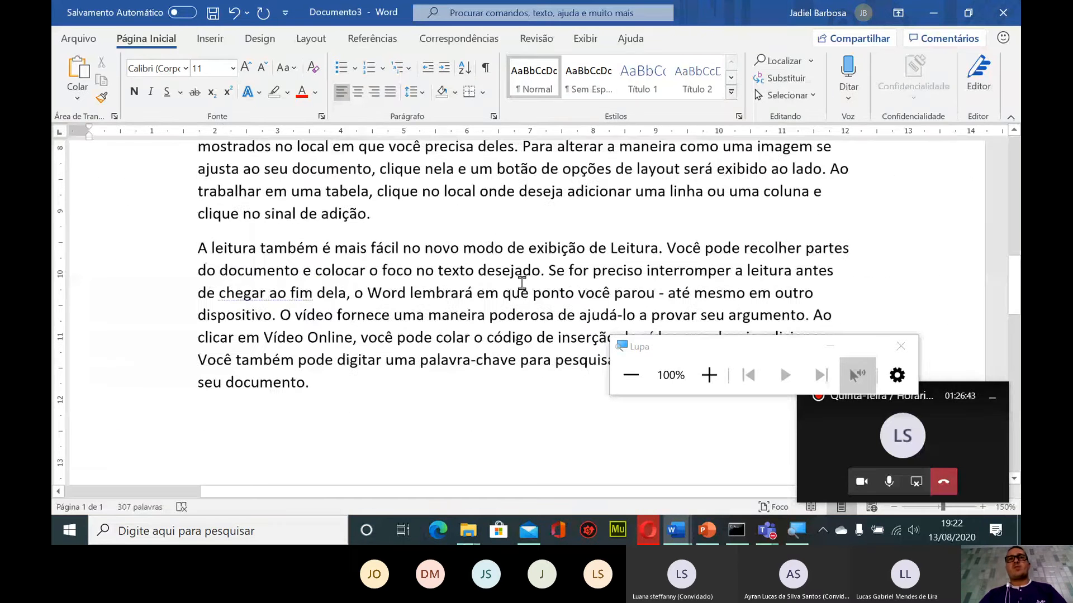
scroll(496, 276, down, 1)
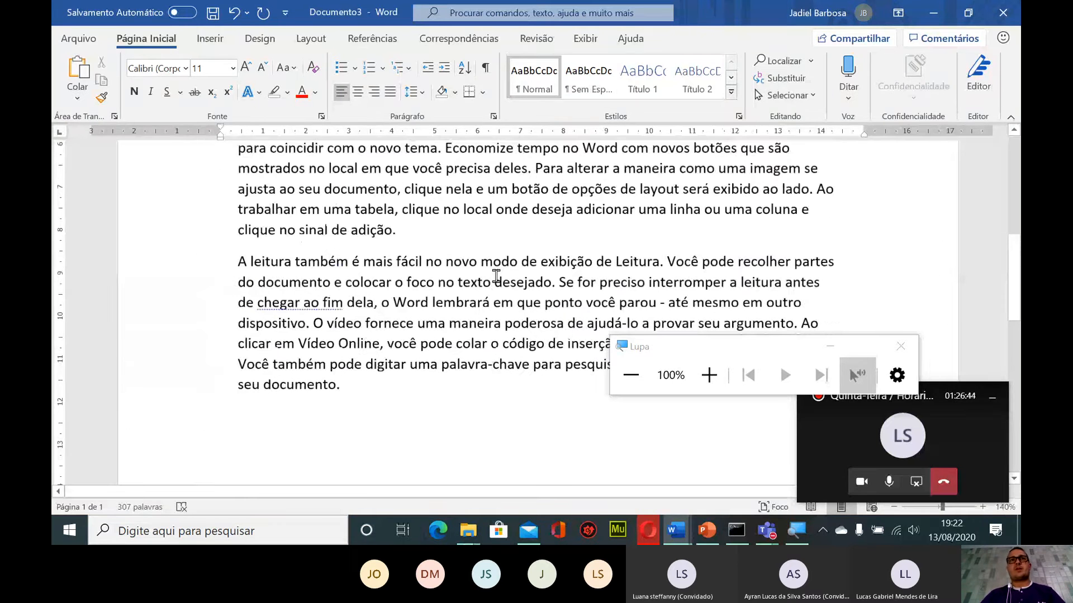
scroll(496, 275, up, 5)
scroll(502, 318, up, 1)
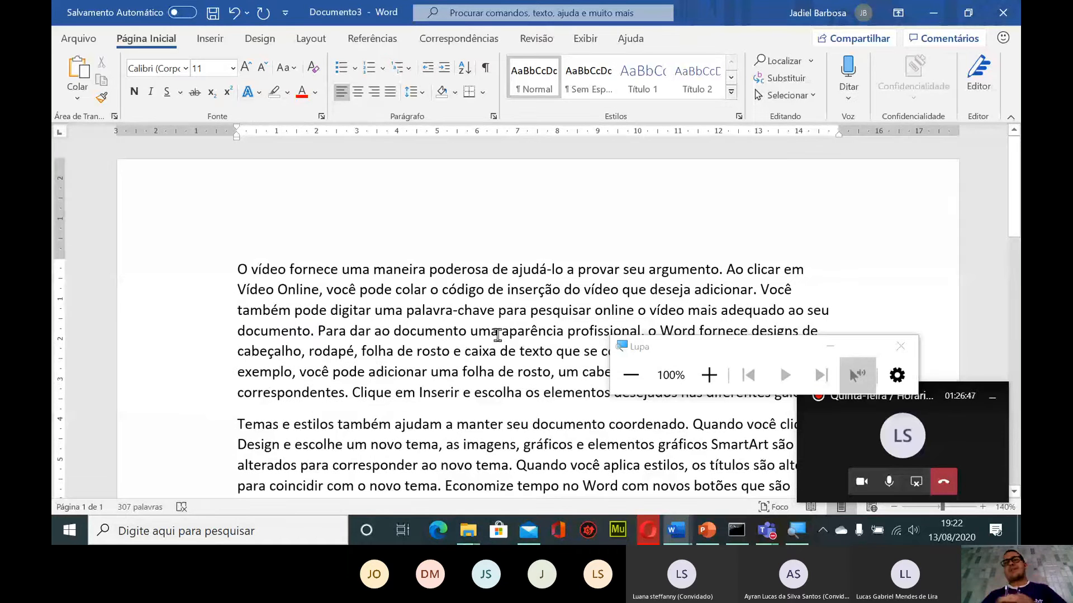
click(240, 269)
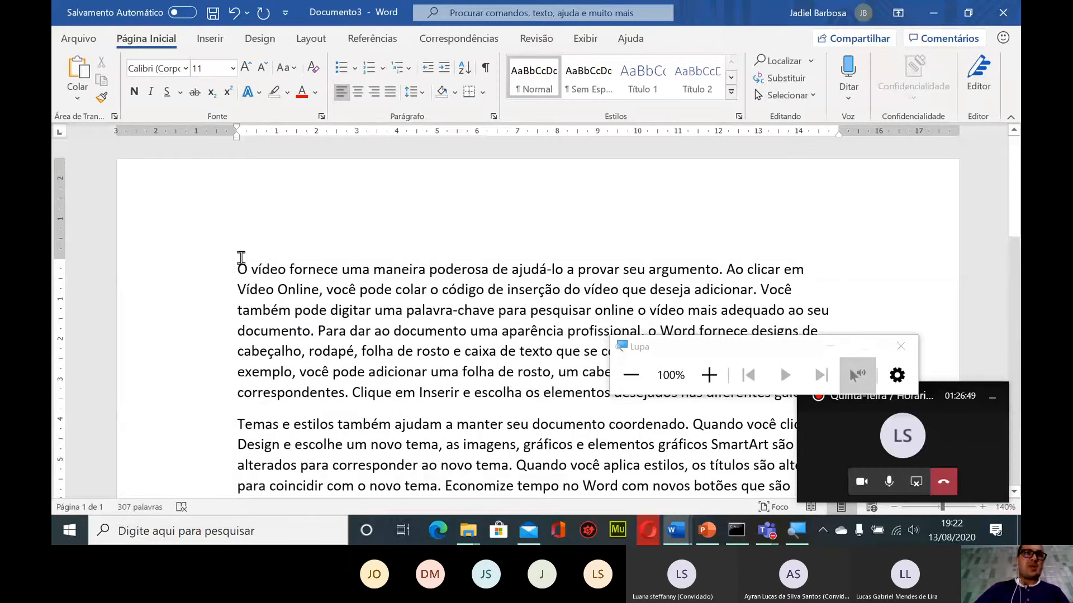
key(Return)
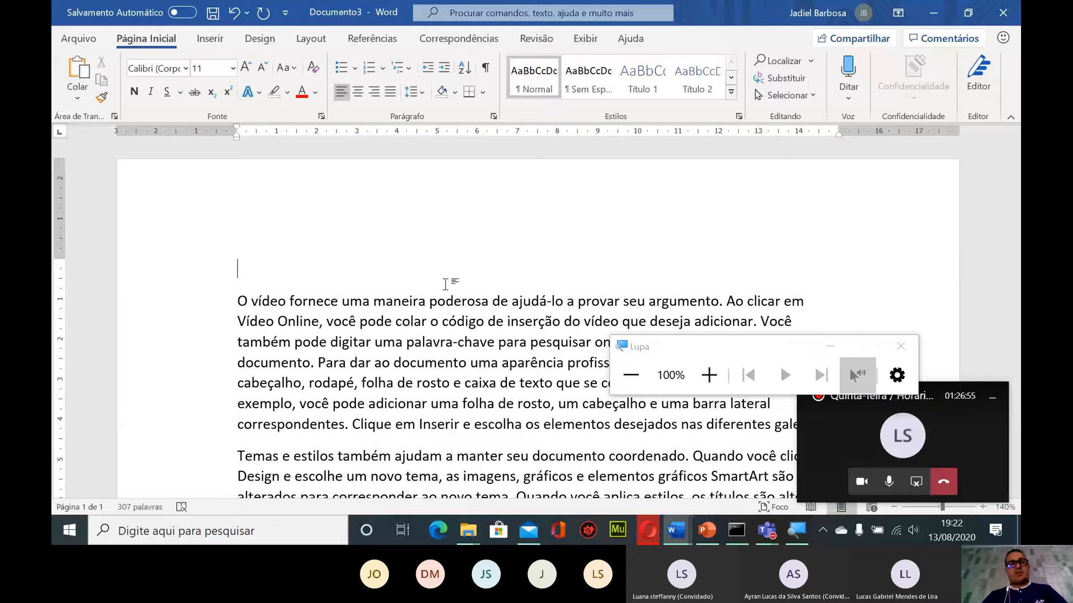
key(ctrl+z)
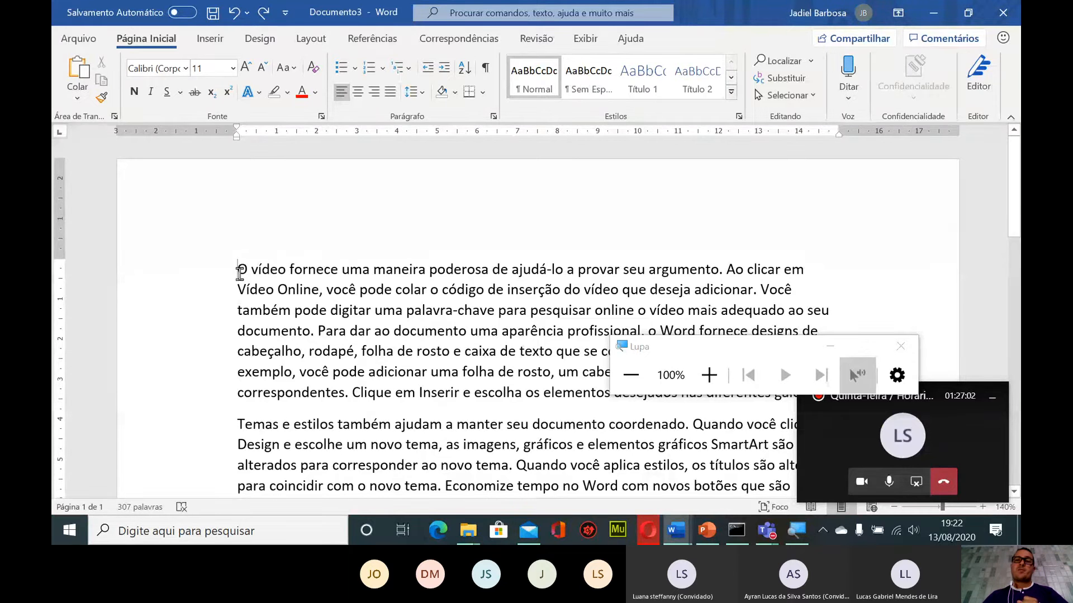
key(Return)
key(Return)
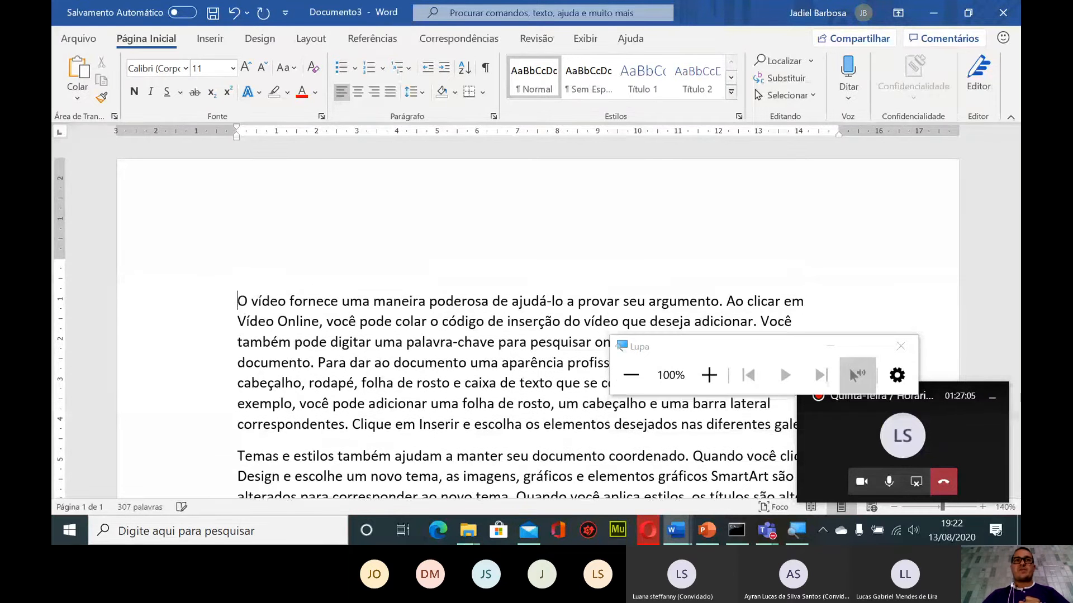
Type 'Microsoft Word' on the empty top line, then hide the Teams window and magnifier toolbar
key(Up)
key(Up)
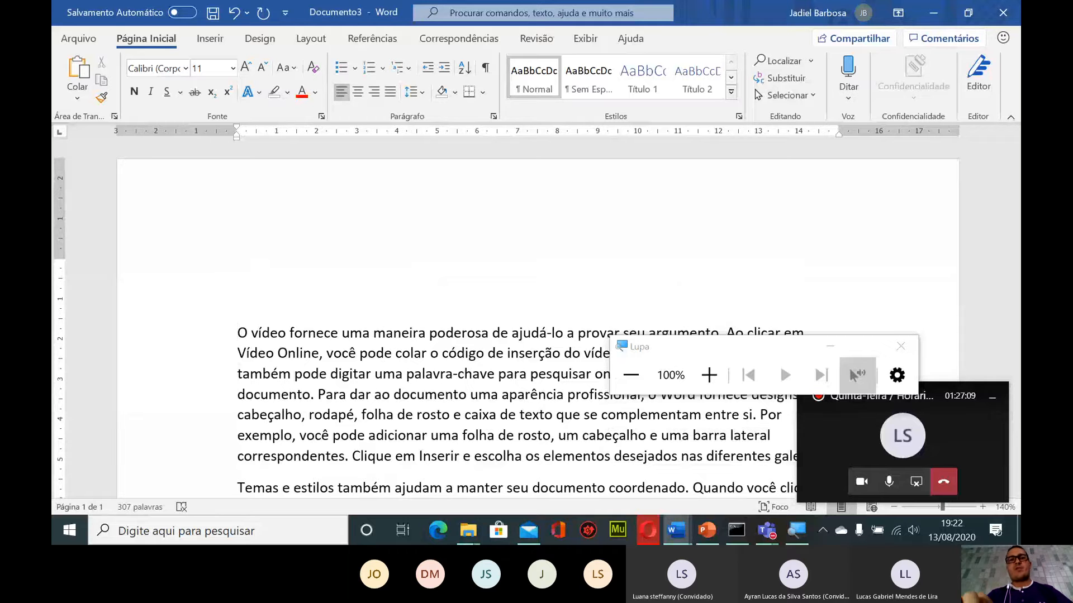
text(Mi)
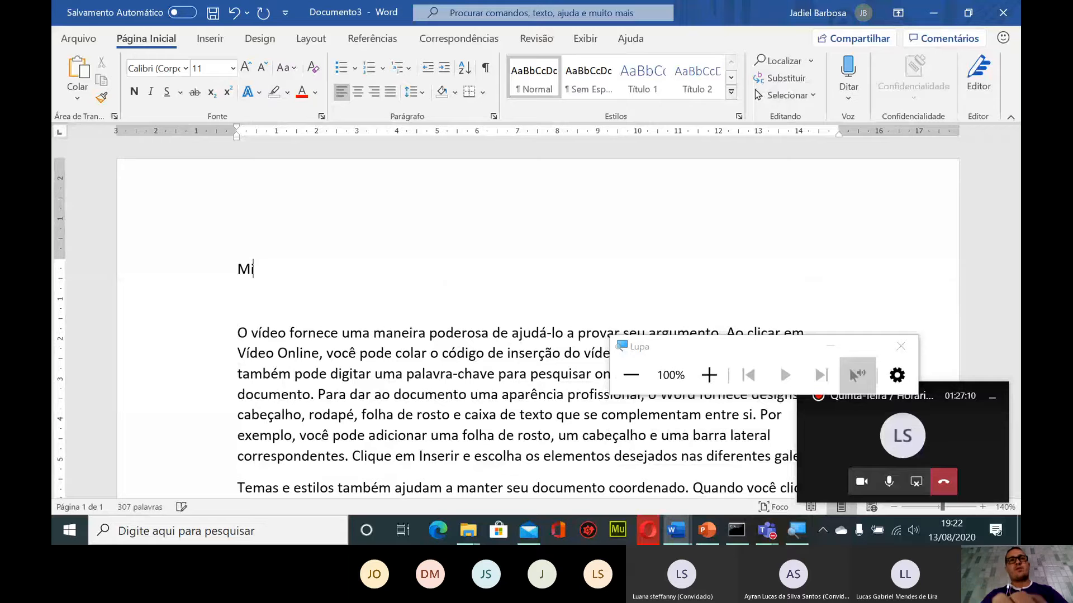
text(crosoft W)
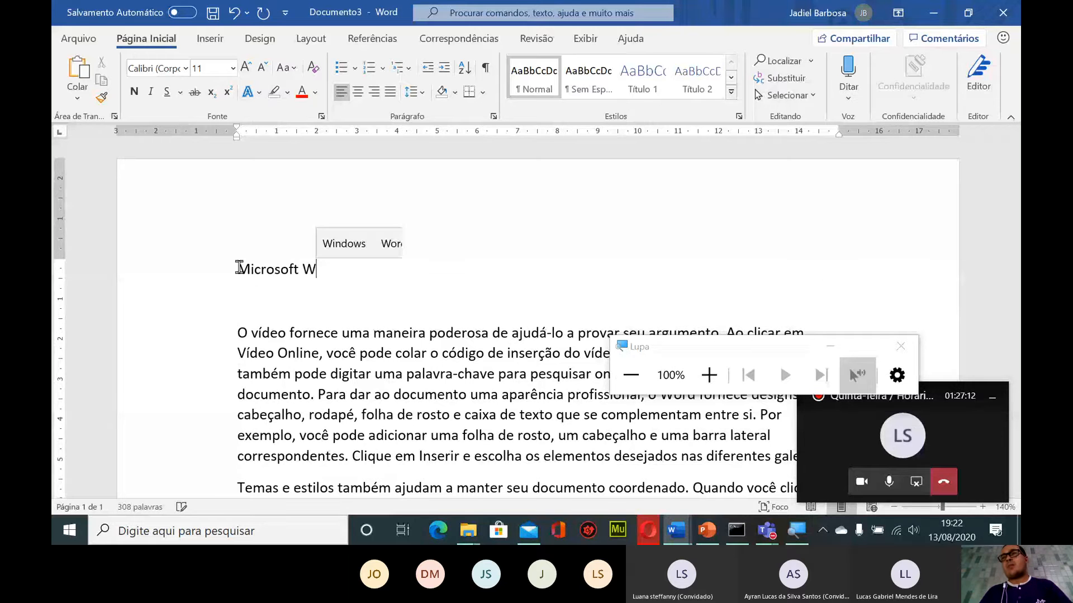
text(ord)
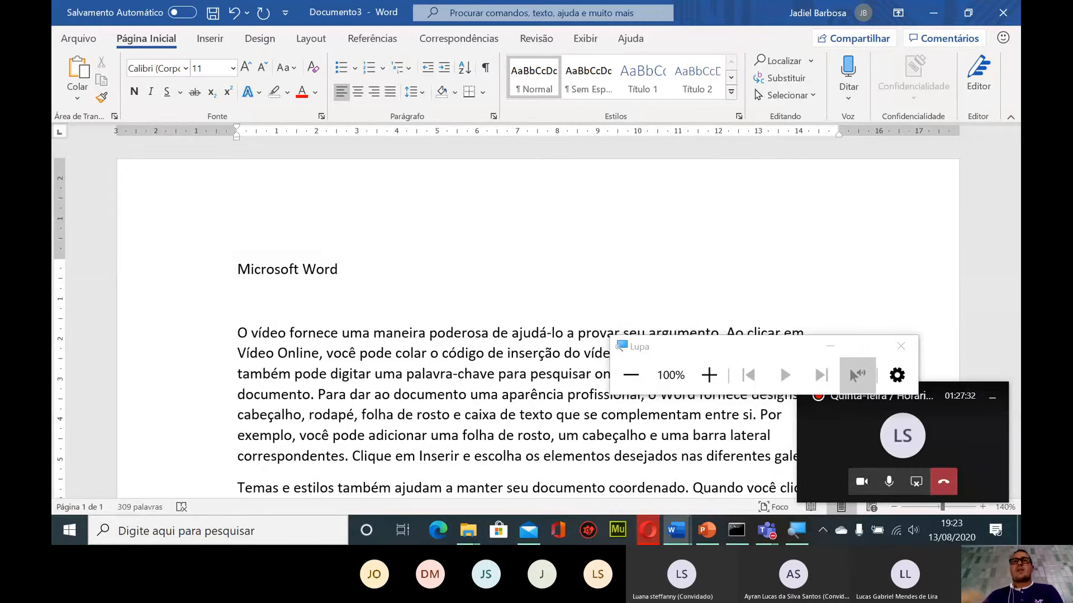
click(993, 397)
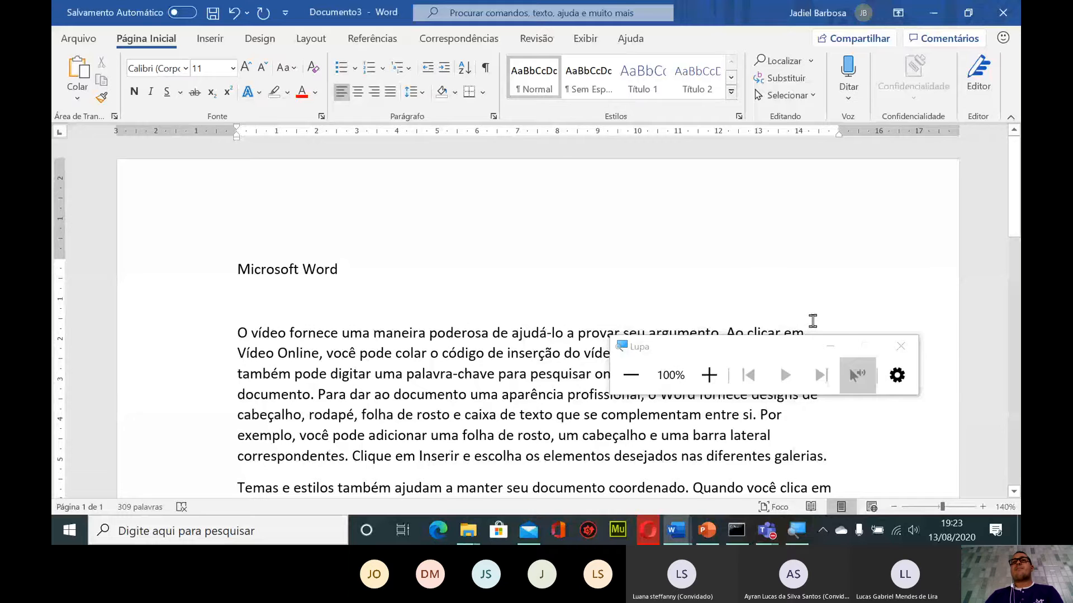
click(831, 349)
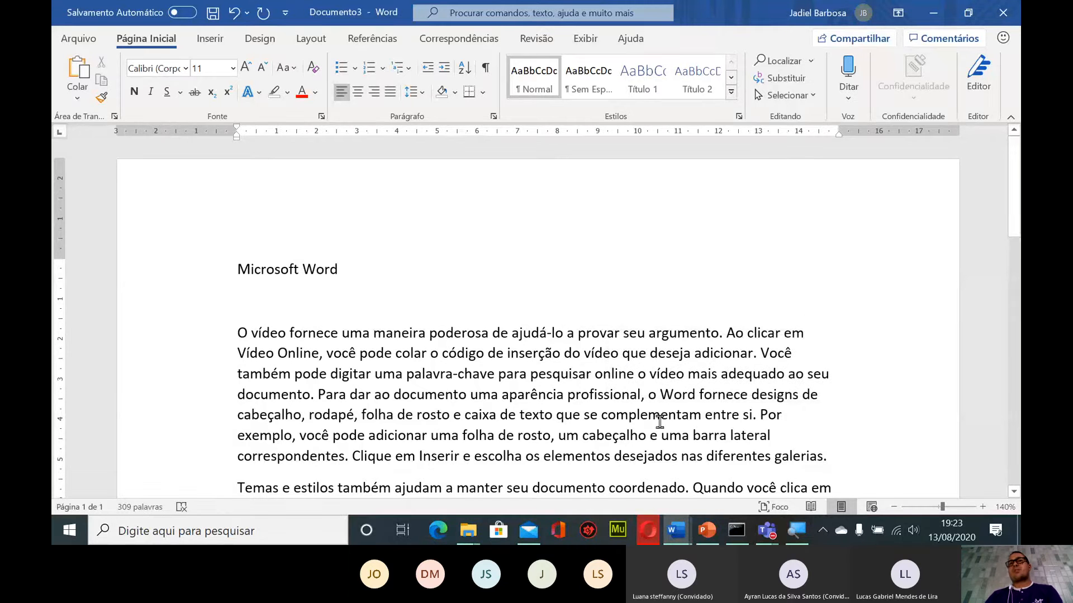
scroll(660, 421, down, 2)
scroll(352, 355, up, 2)
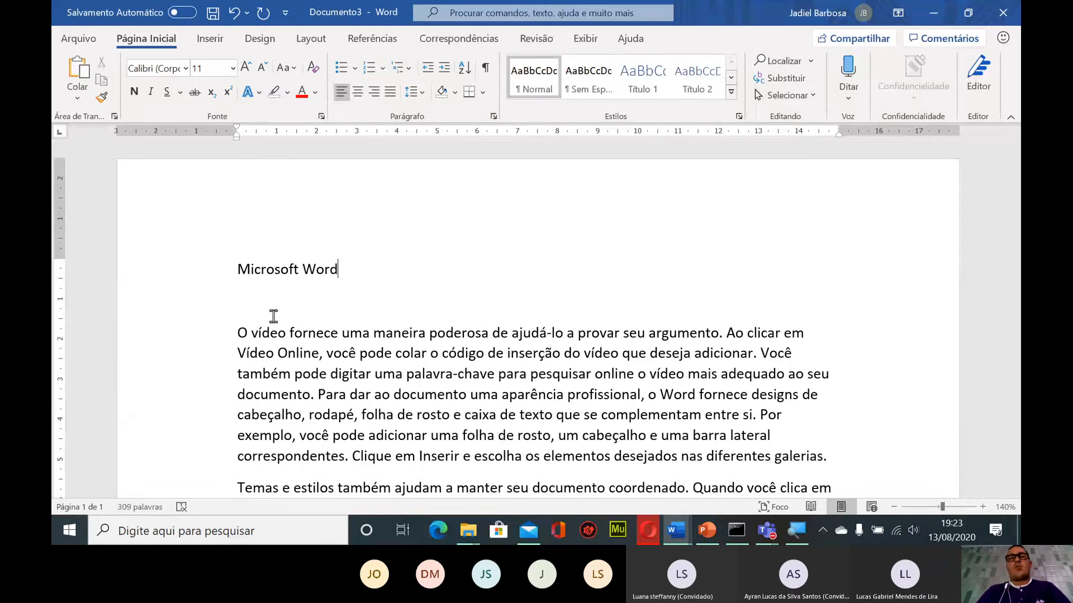
Select all the document's title and body text, then minimize the meeting and magnify the screen
key(ctrl+a)
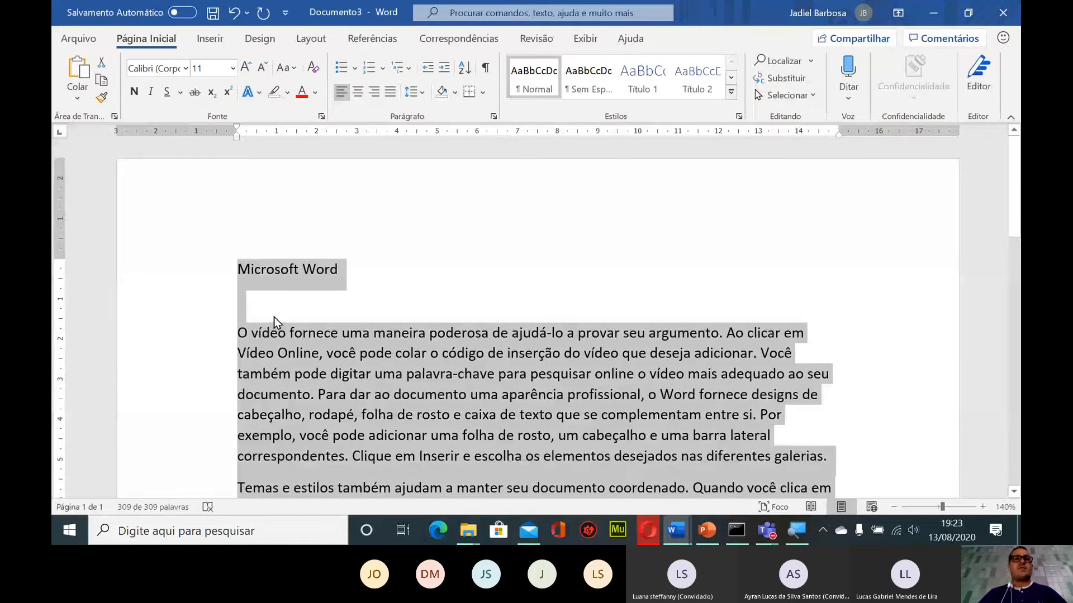
mouse_move(764, 530)
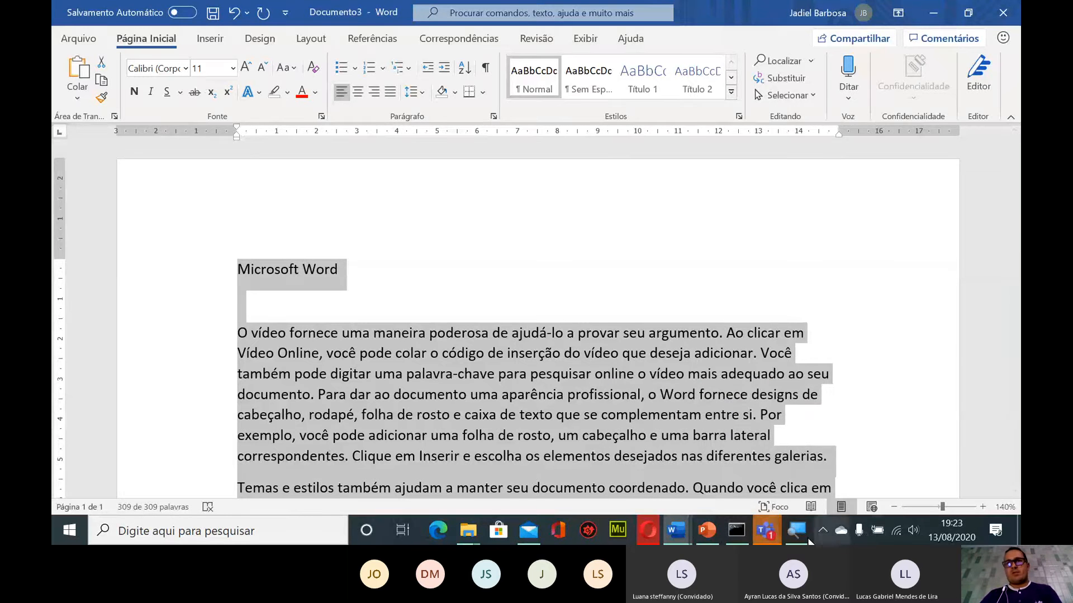
click(776, 524)
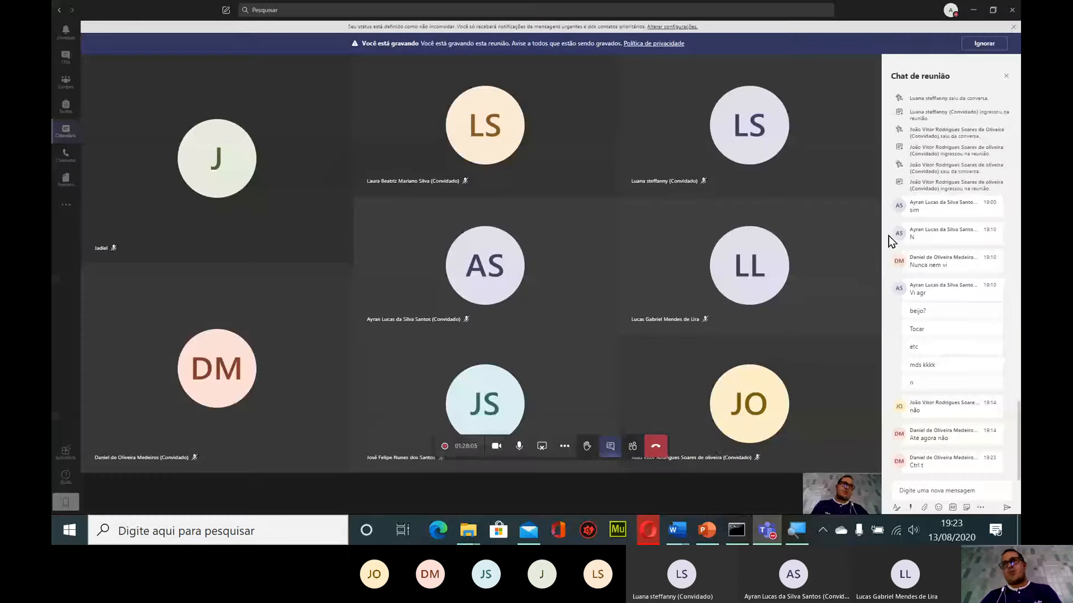
click(973, 10)
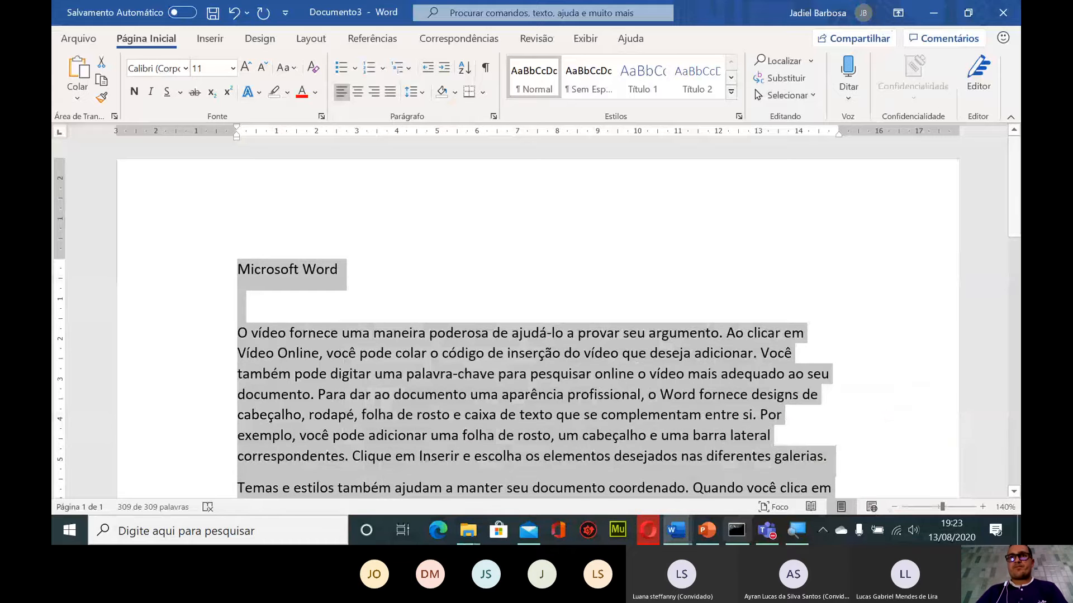
click(796, 529)
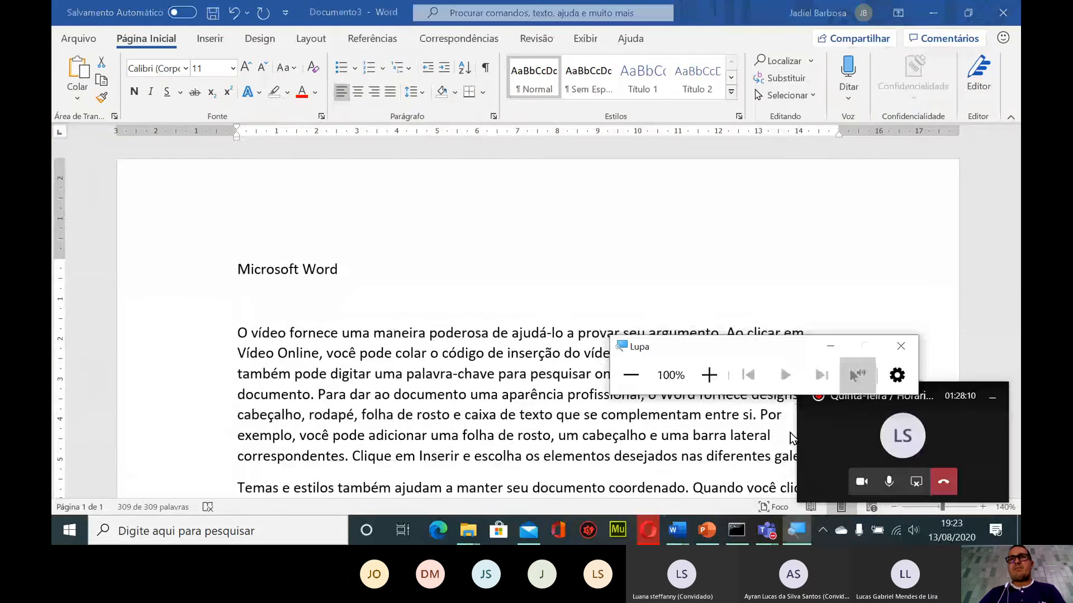
click(715, 381)
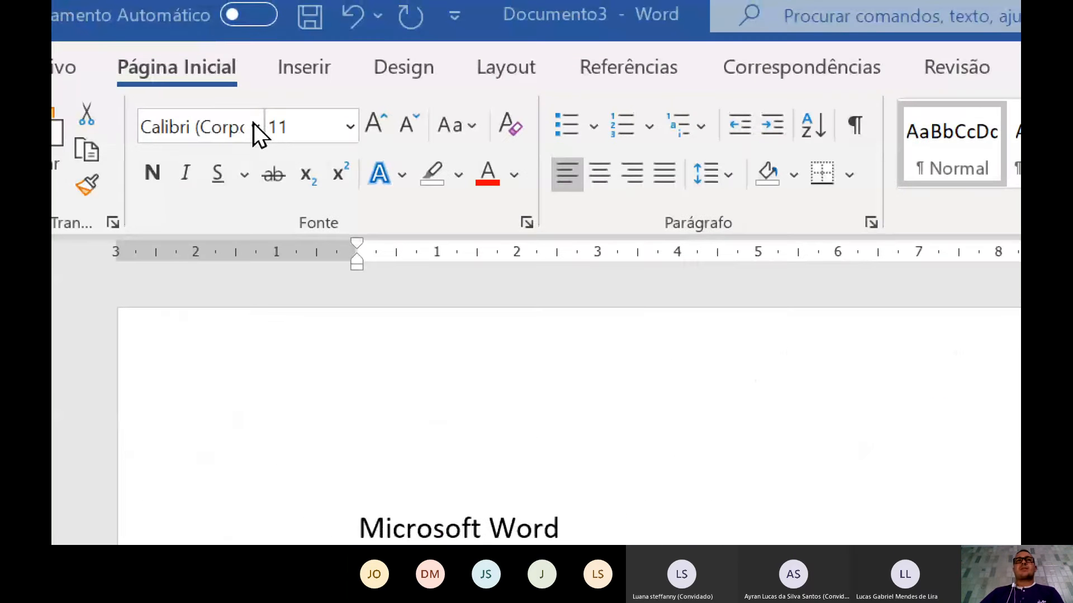
Apply Arial to the selected text, then try Times New Roman instead
click(254, 126)
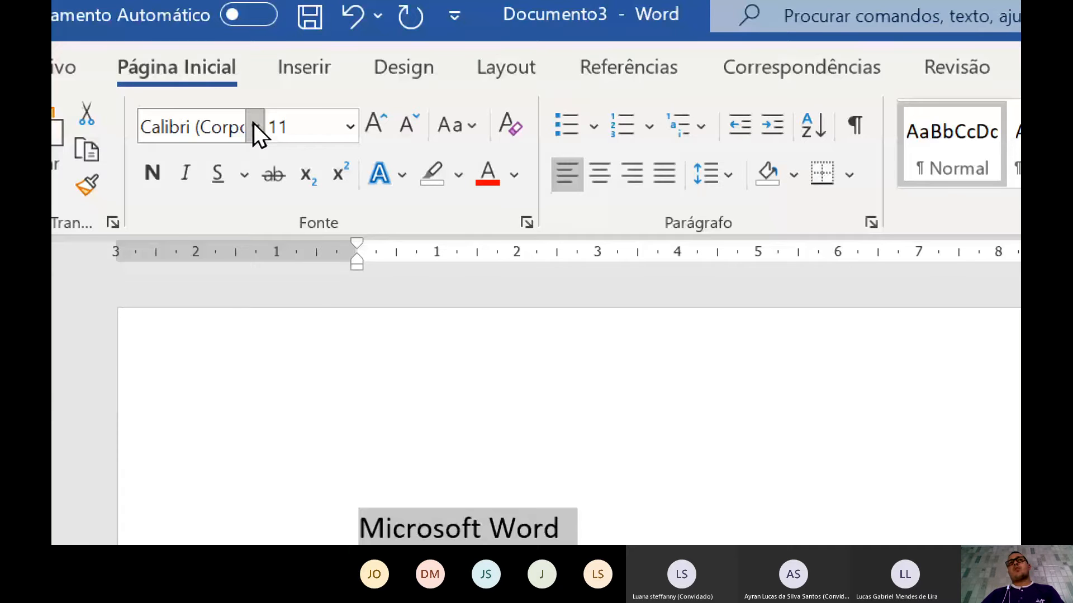
click(254, 125)
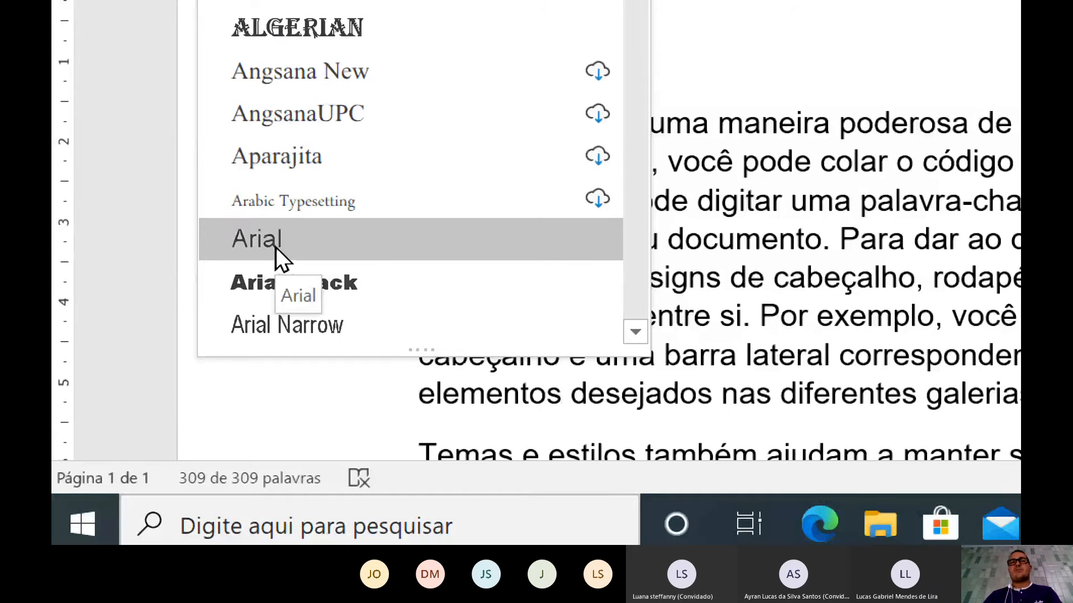
click(276, 245)
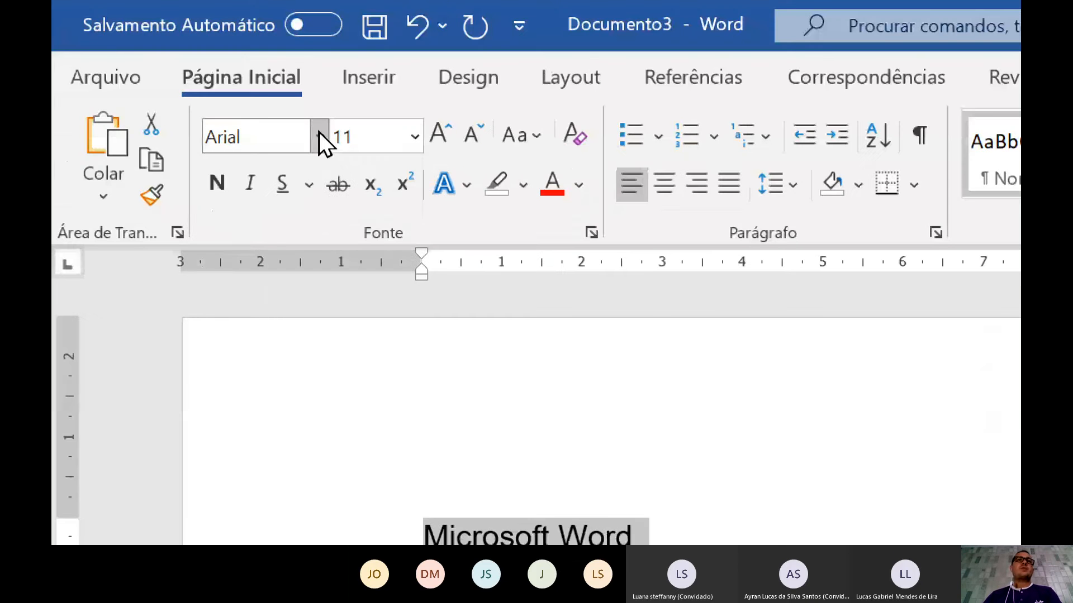
click(320, 136)
text(Tim)
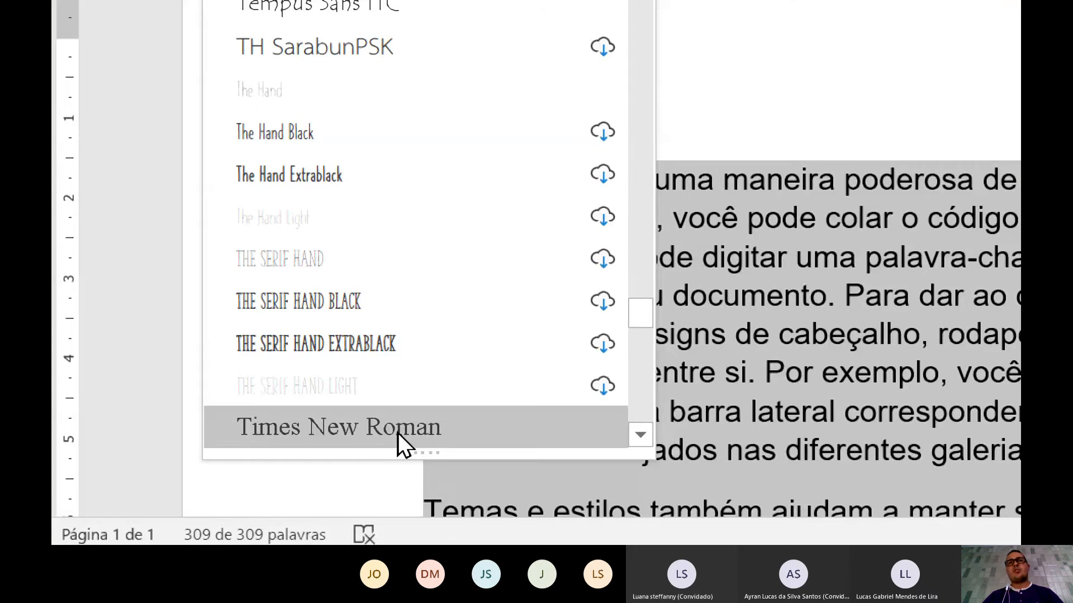
click(397, 431)
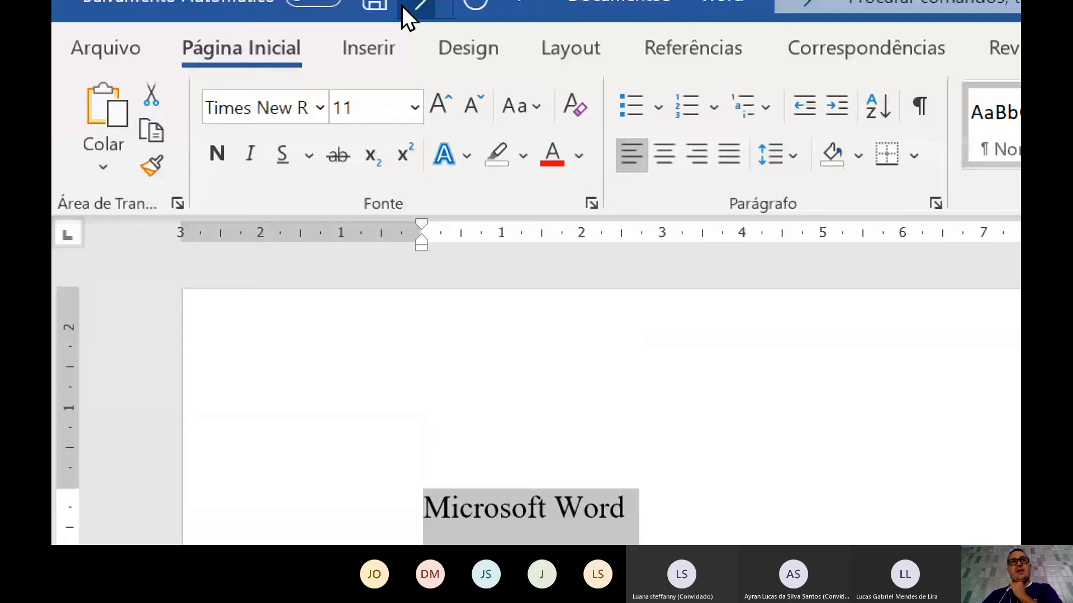
Switch the whole document back to Arial and return screen magnification to 100%
click(321, 107)
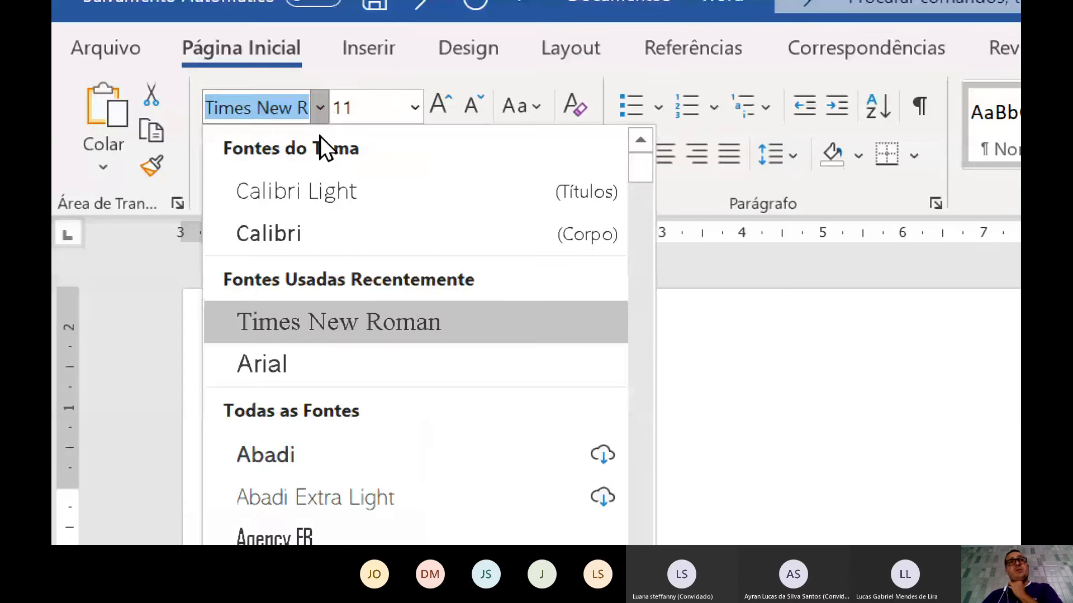
click(267, 373)
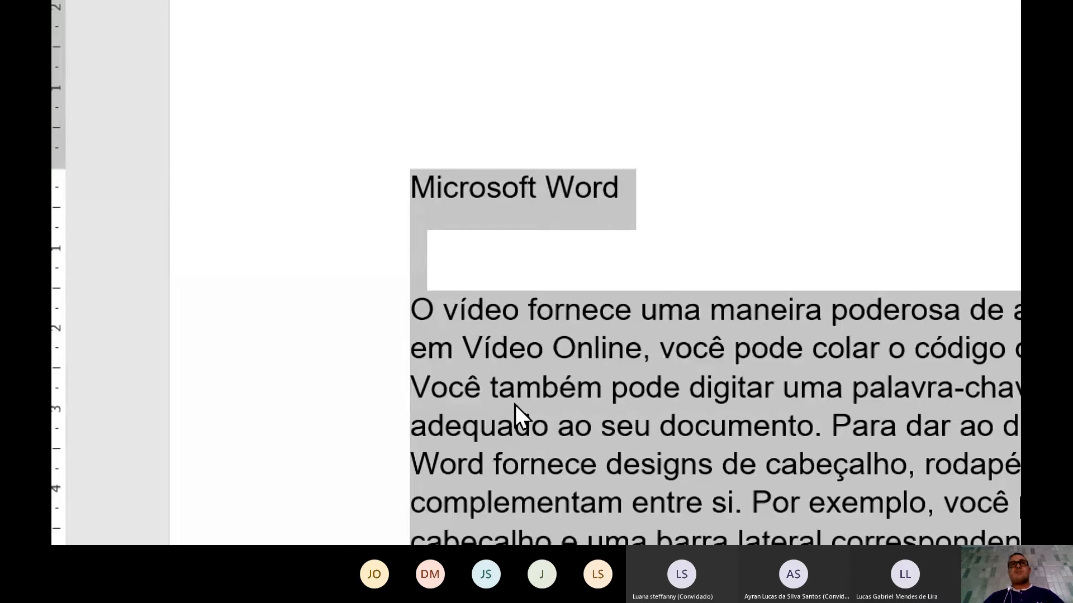
scroll(918, 535, down, 1)
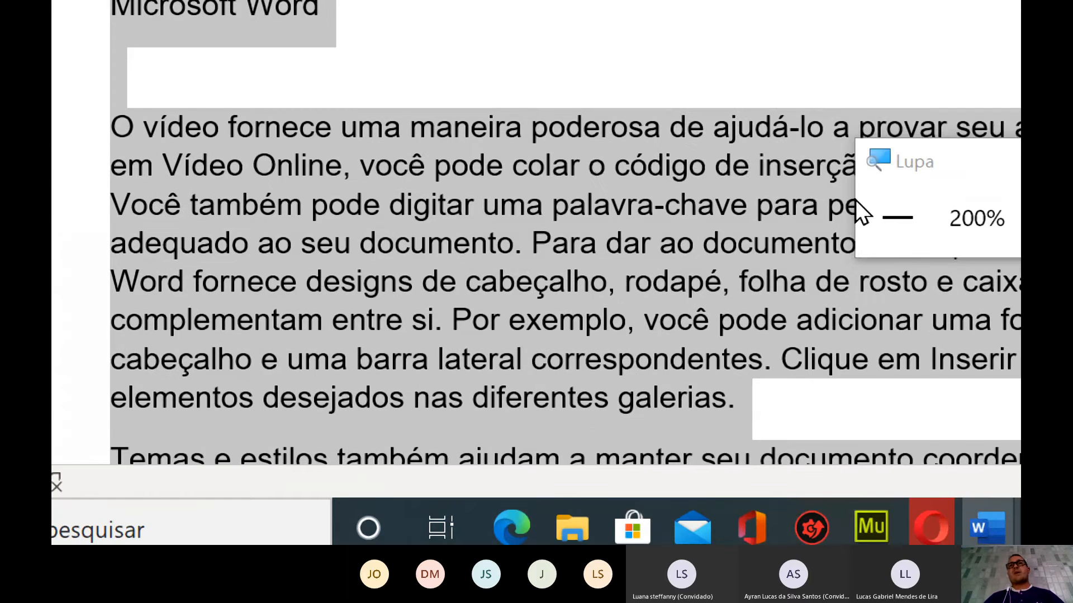
click(894, 219)
click(776, 333)
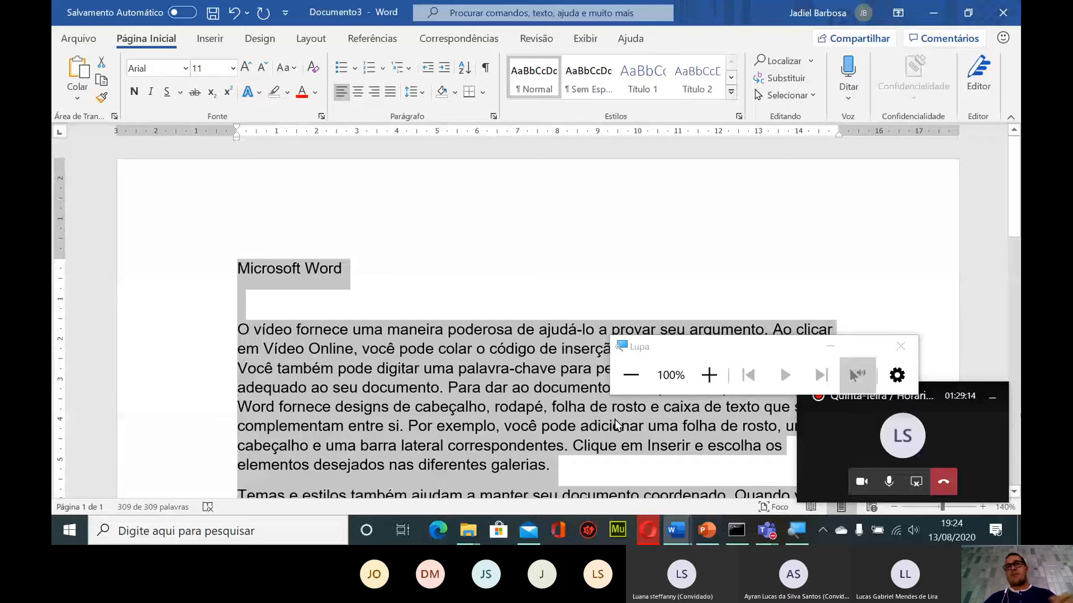
Set the selected document text to font size 12
click(712, 377)
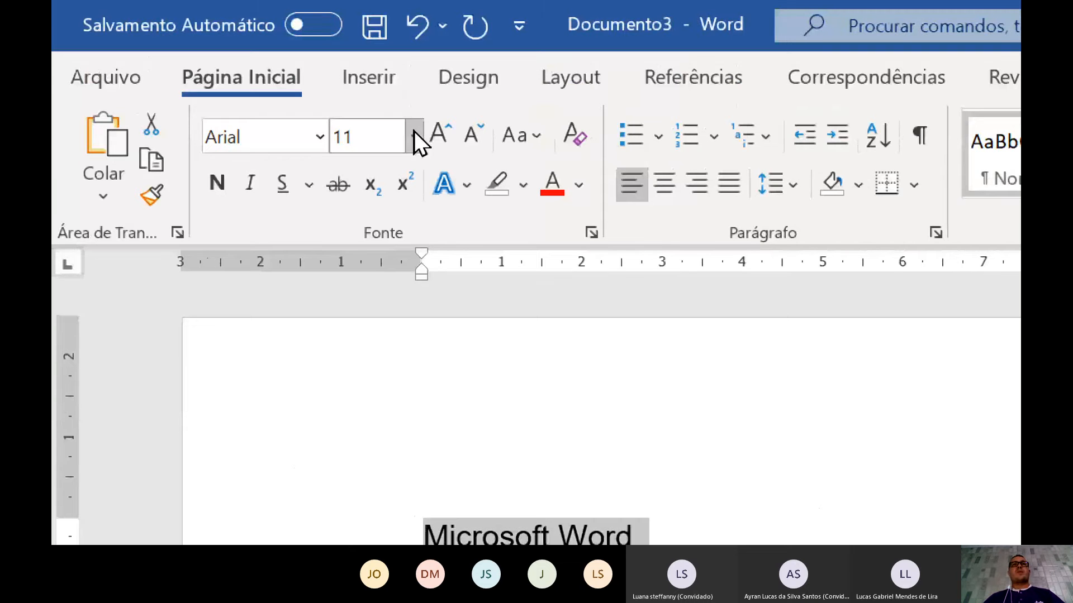
click(414, 130)
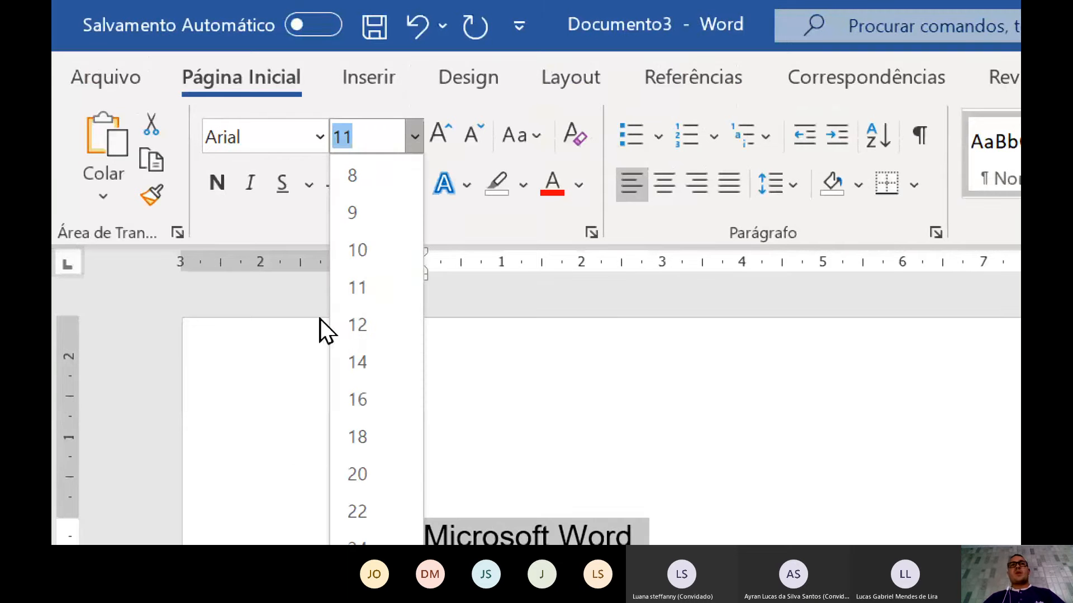
click(357, 326)
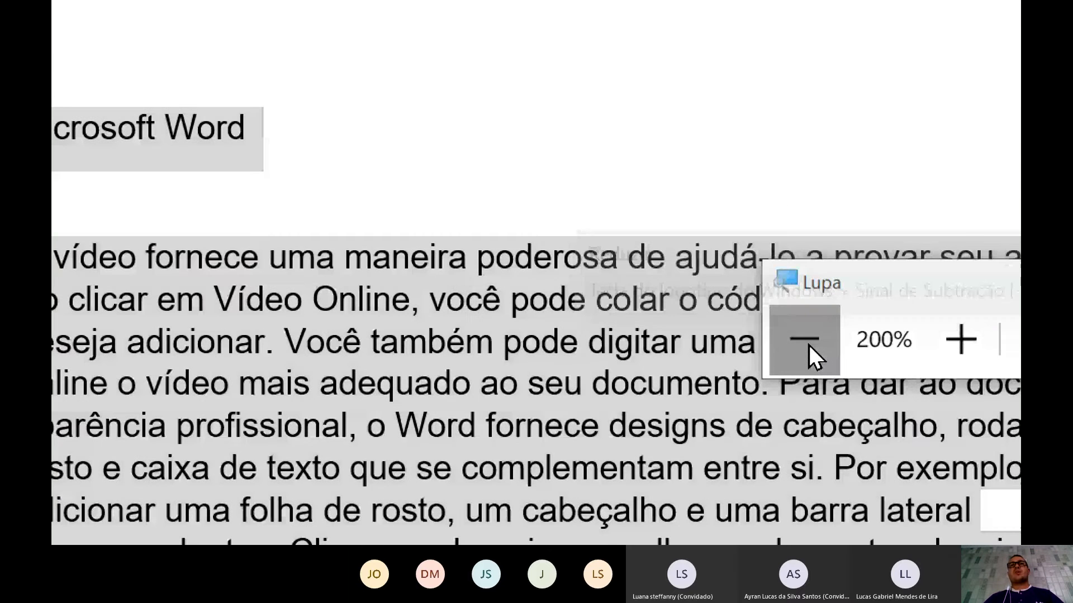
click(807, 342)
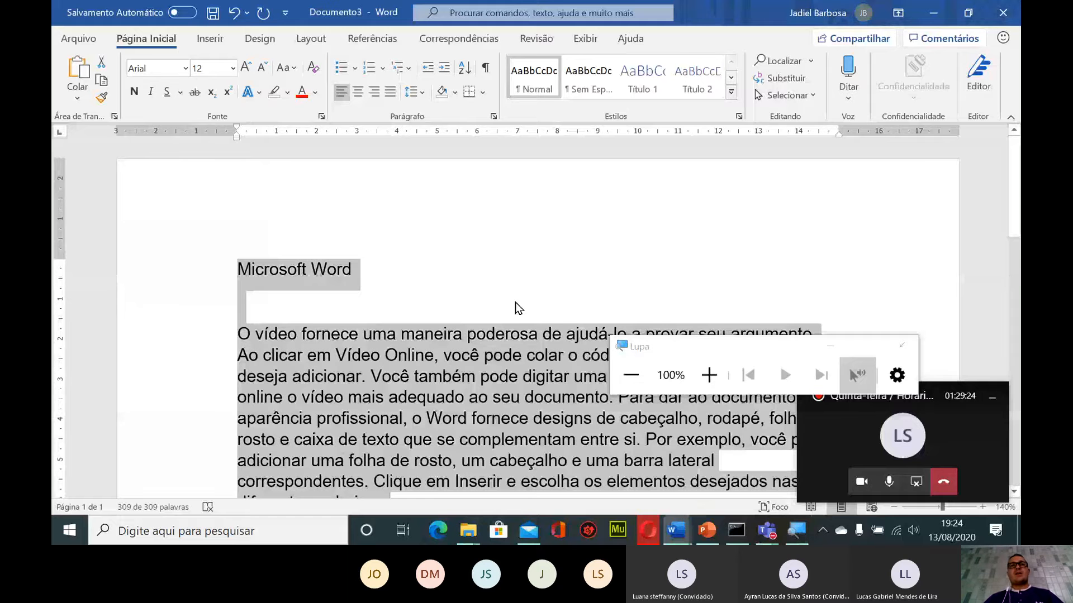
Practise drag-selecting body paragraphs, then select only the 'Microsoft Word' title line
click(515, 303)
scroll(515, 303, down, 3)
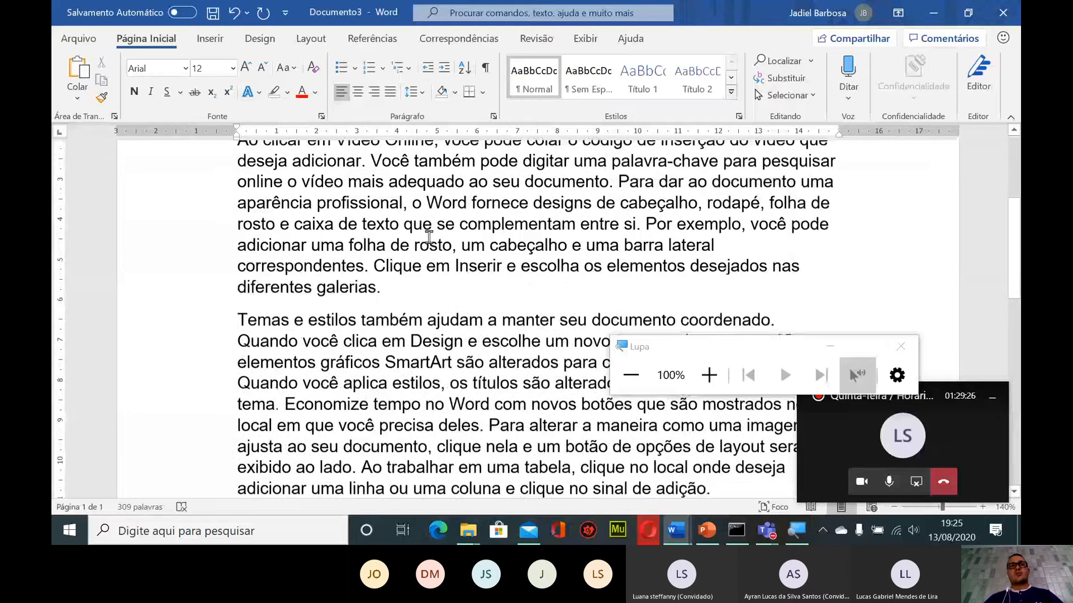
drag(348, 197, 483, 441)
click(453, 262)
drag(449, 219, 462, 403)
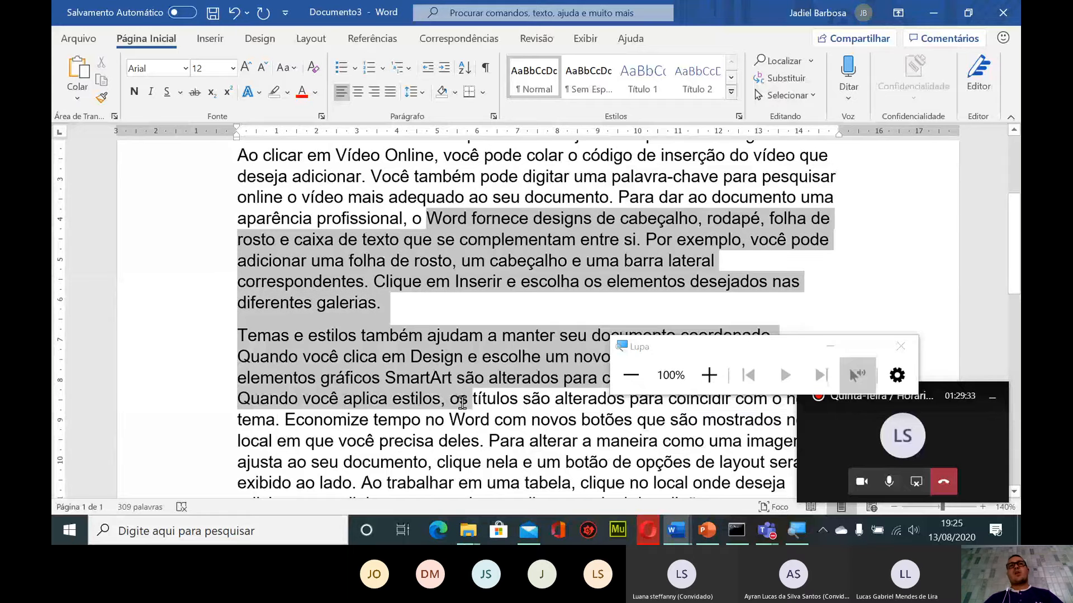
scroll(462, 402, up, 5)
click(240, 259)
drag(239, 259, 369, 286)
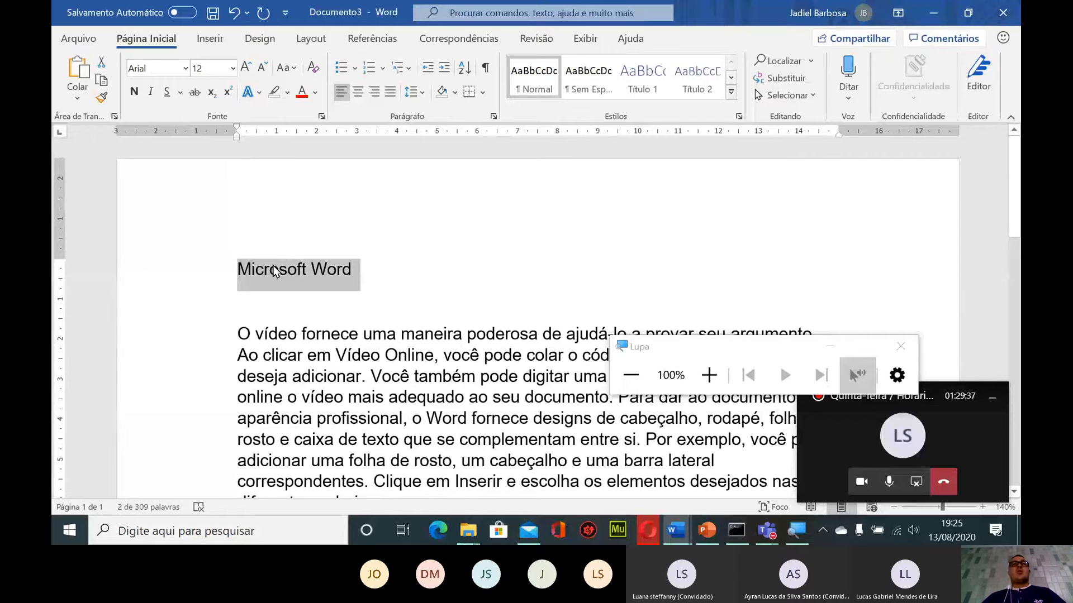
Set the 'Microsoft Word' title to size 14 and bold, then magnify the screen
click(232, 67)
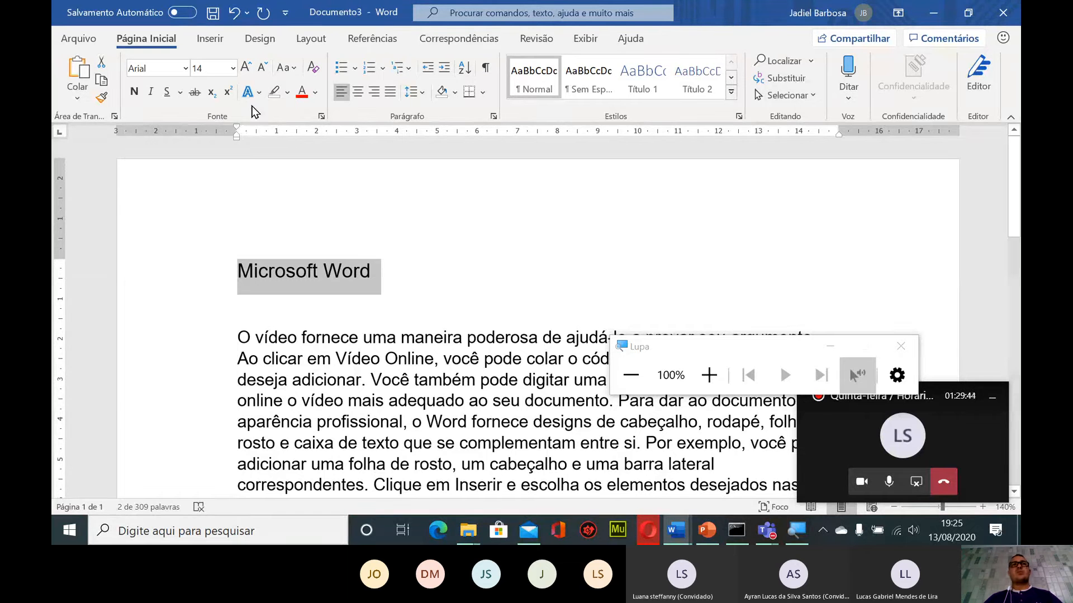
click(134, 93)
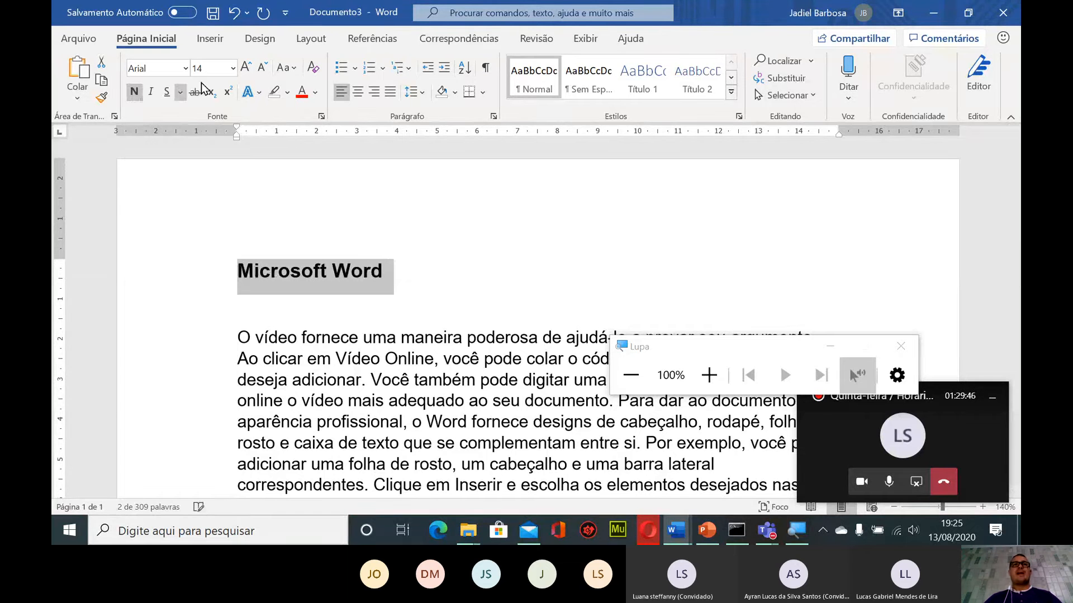
click(709, 375)
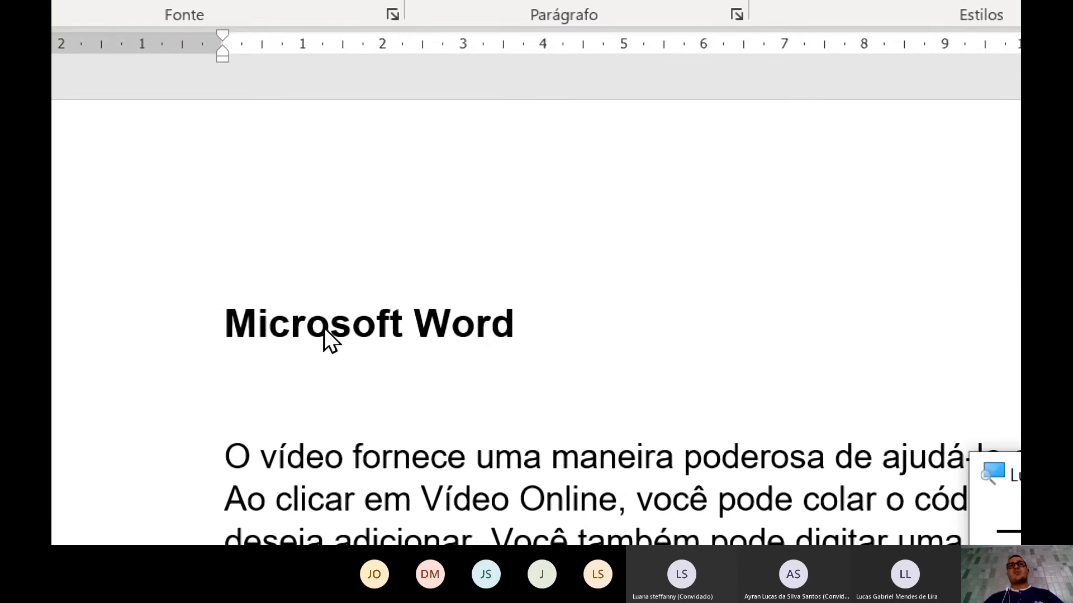
Center the title, then undo the centering
key(ctrl+a)
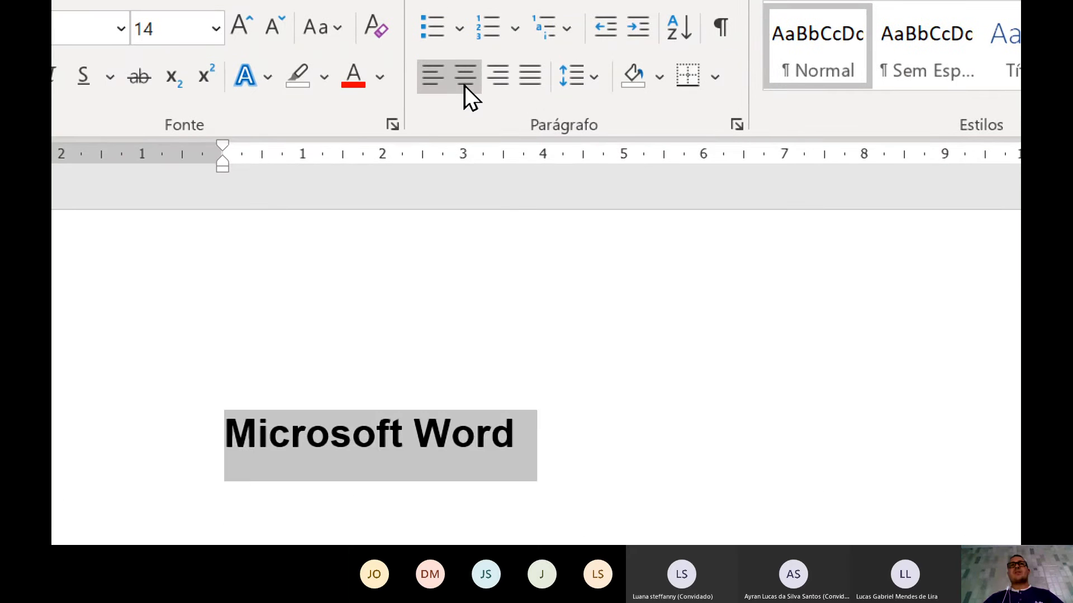
click(464, 80)
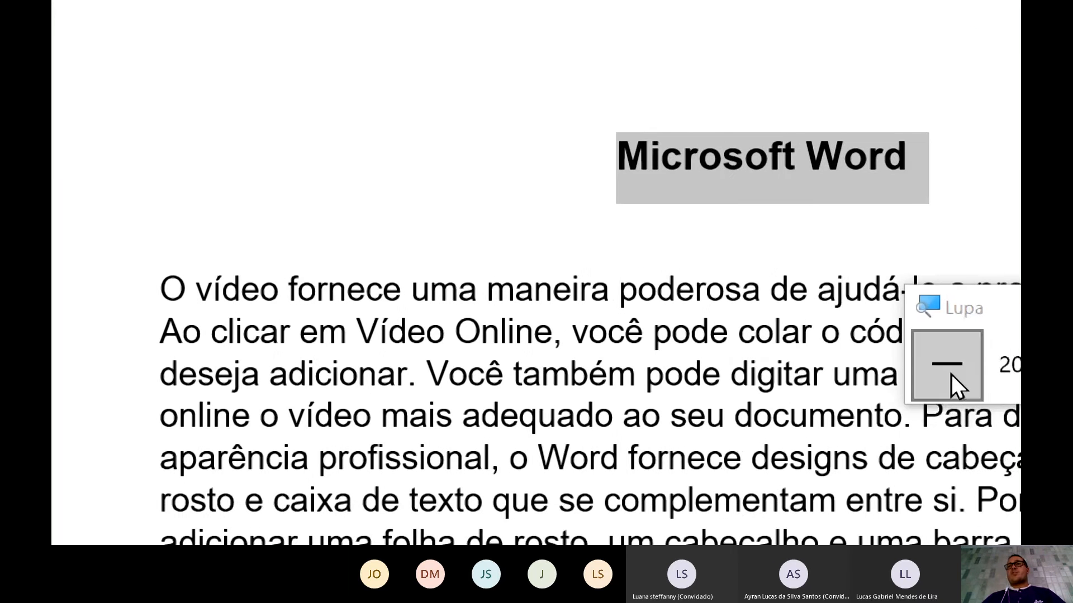
click(951, 375)
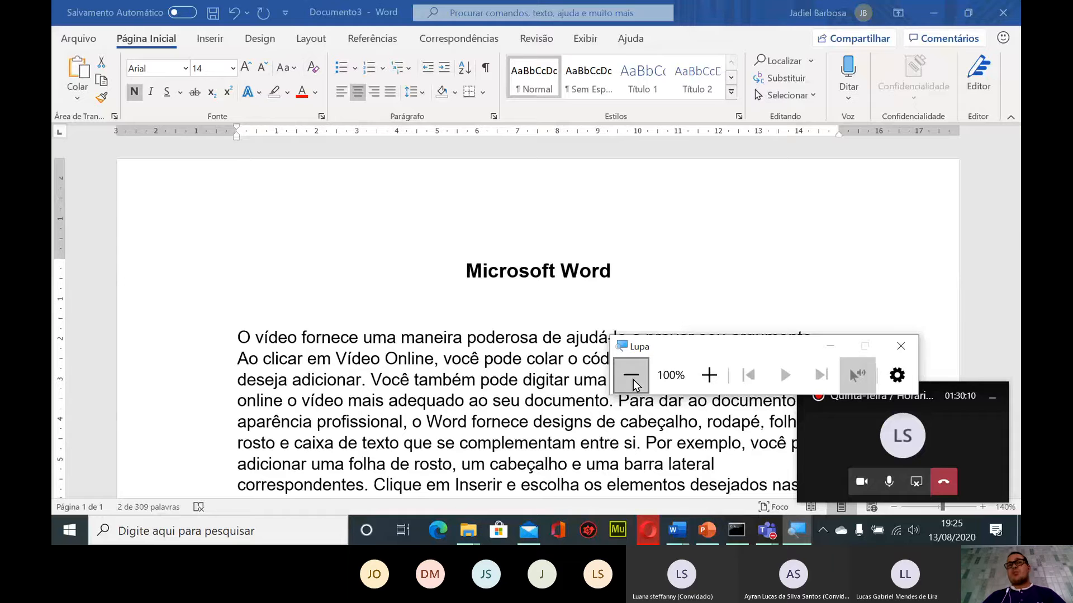
click(391, 277)
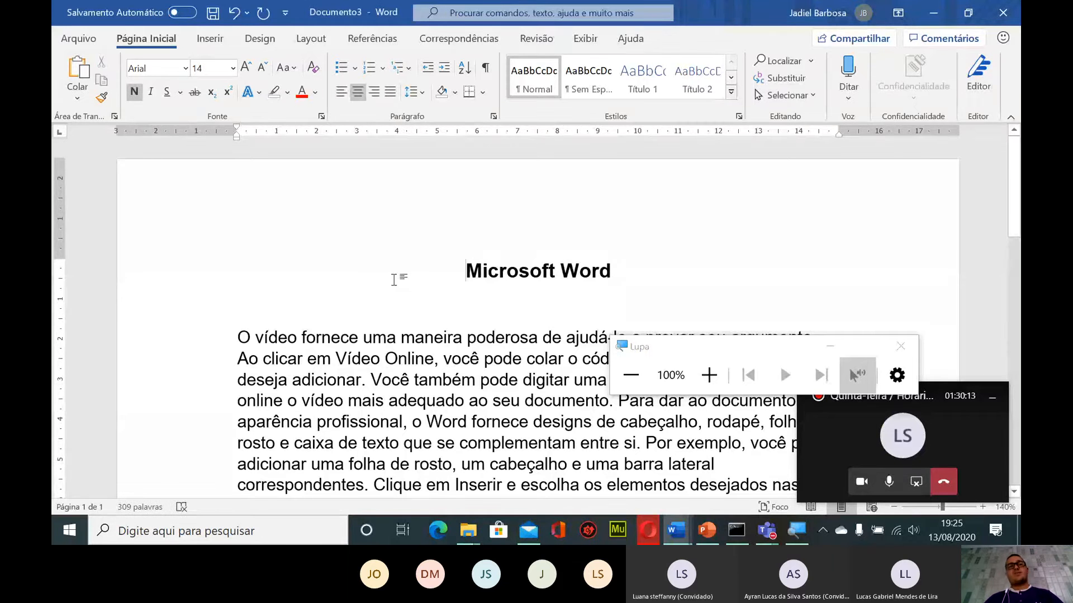
key(ctrl+z)
Try pushing the title right with a Tab, then delete the leading blank space
click(394, 280)
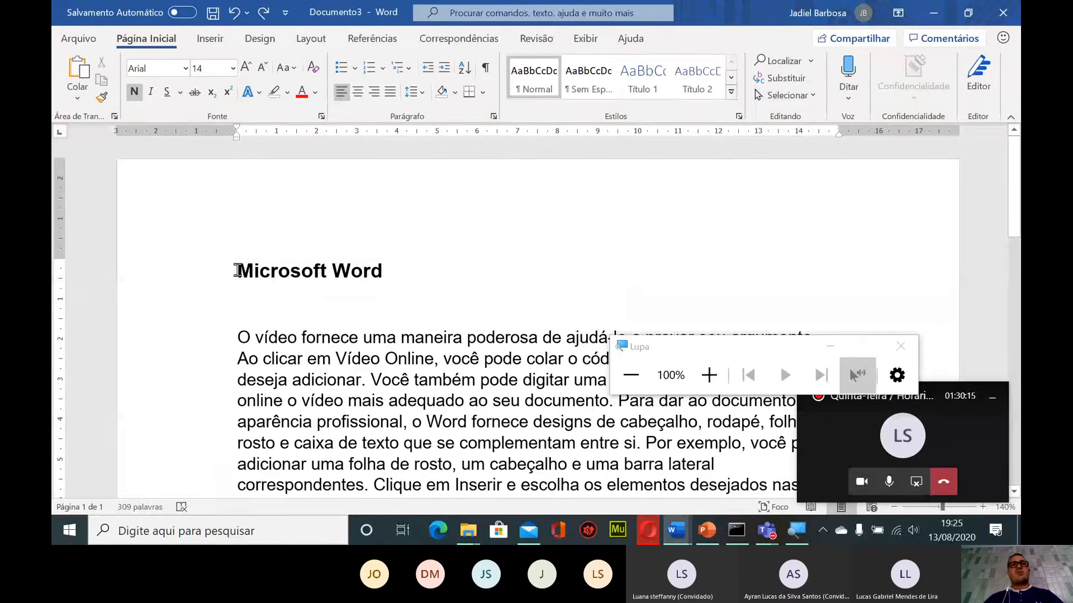
click(238, 271)
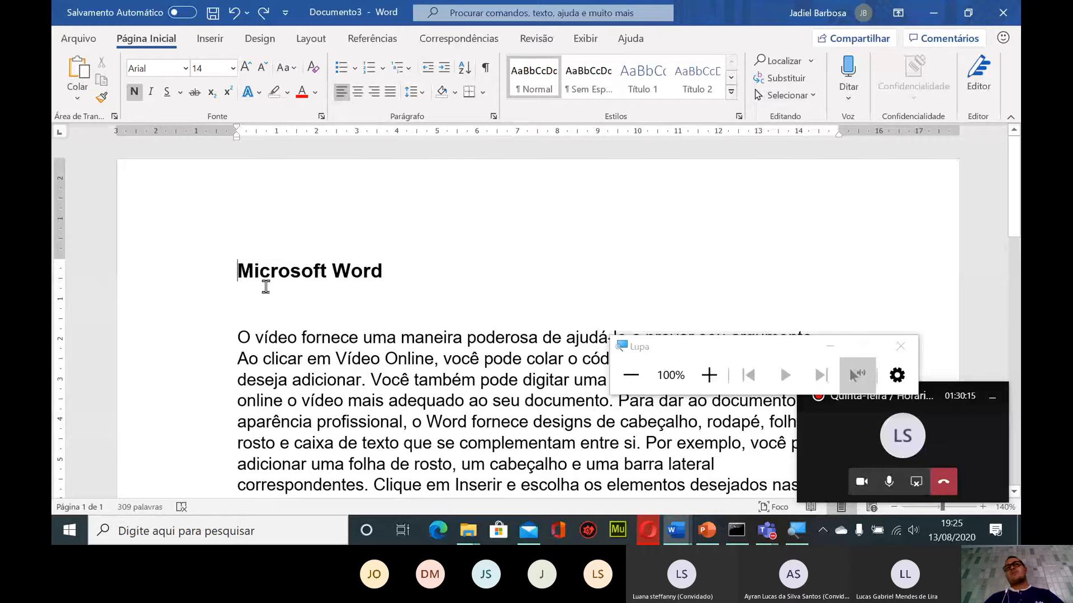
key(Tab)
key(ctrl+e)
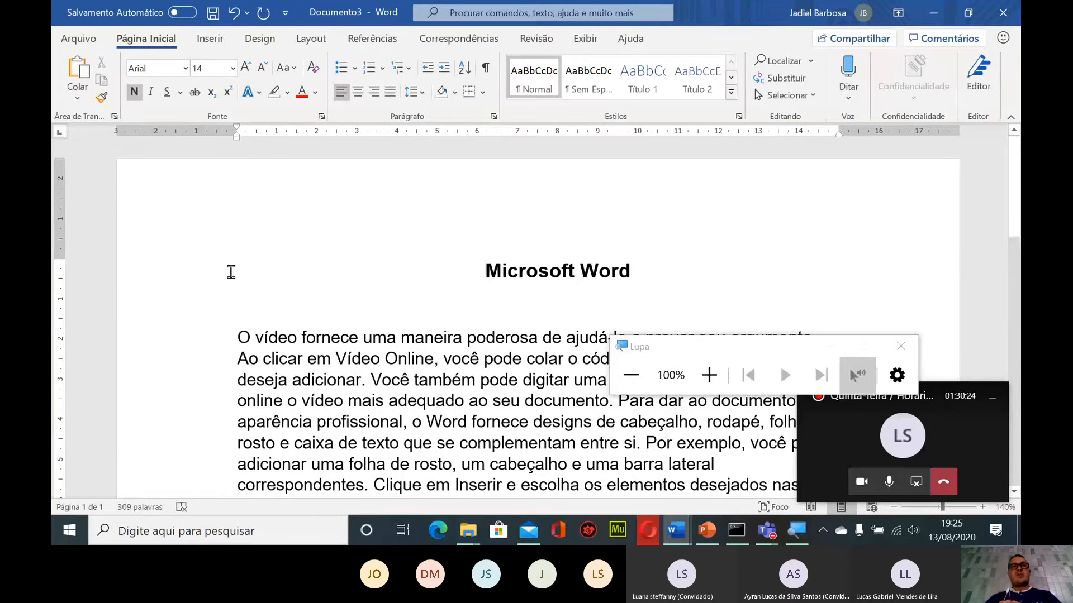
drag(230, 271, 483, 288)
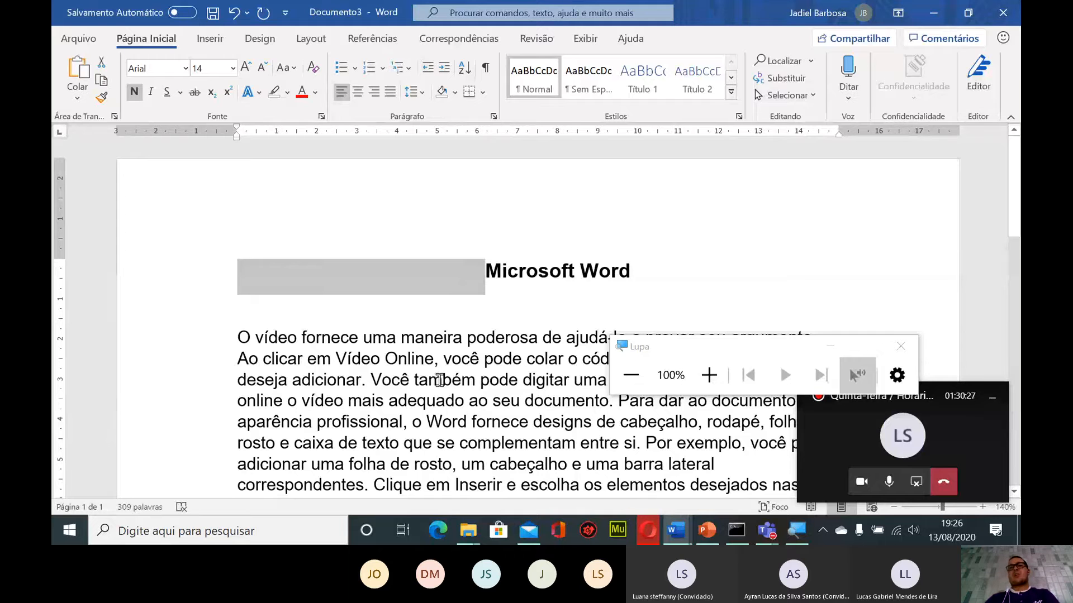
key(Delete)
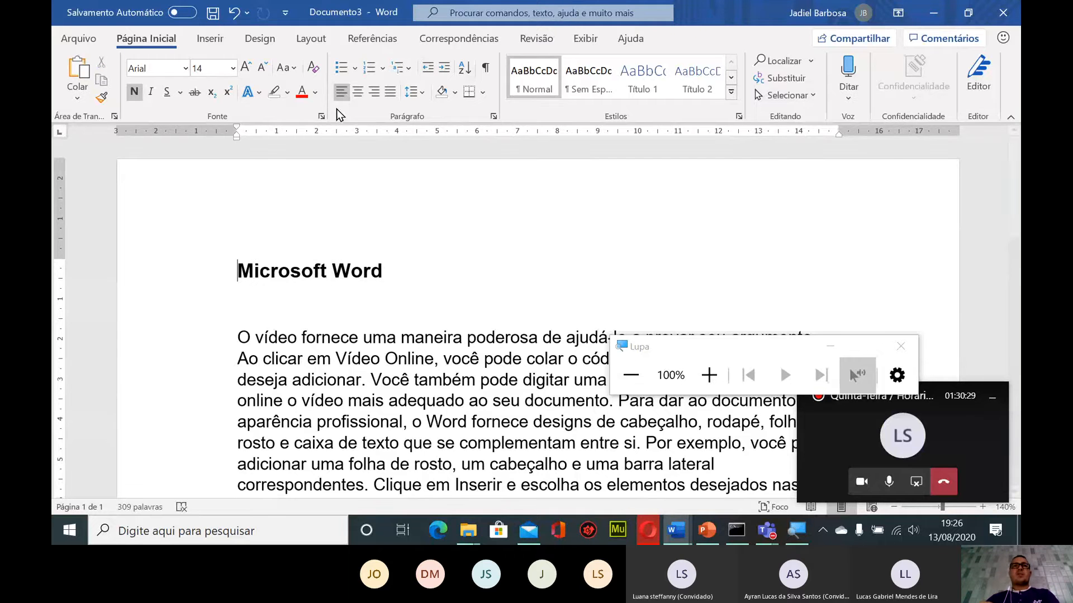
Center the 'Microsoft Word' title with Centralizar, then select the whole document
click(360, 92)
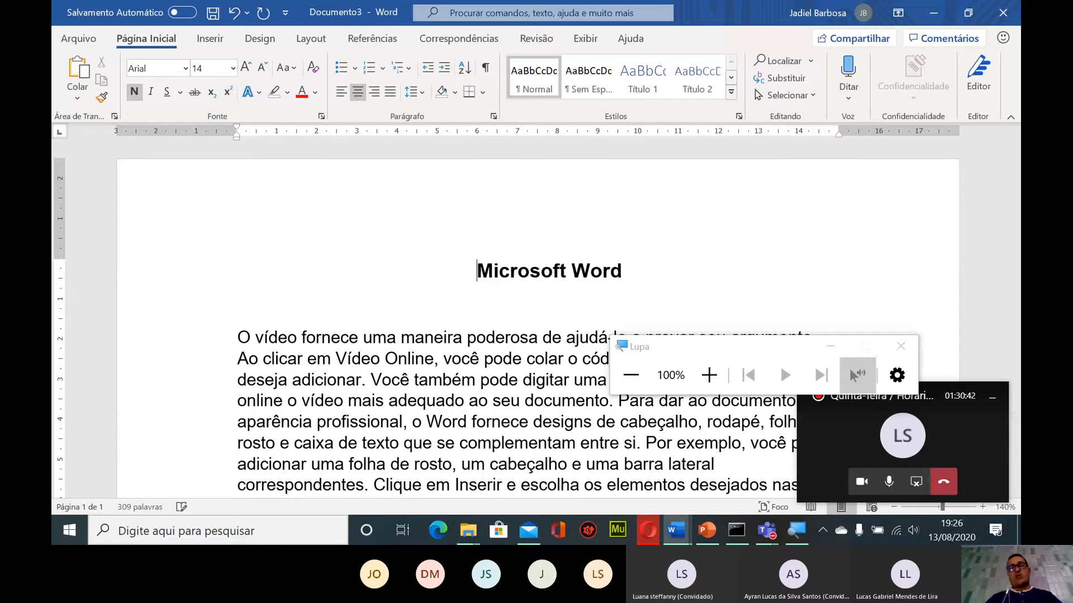
key(ctrl+z)
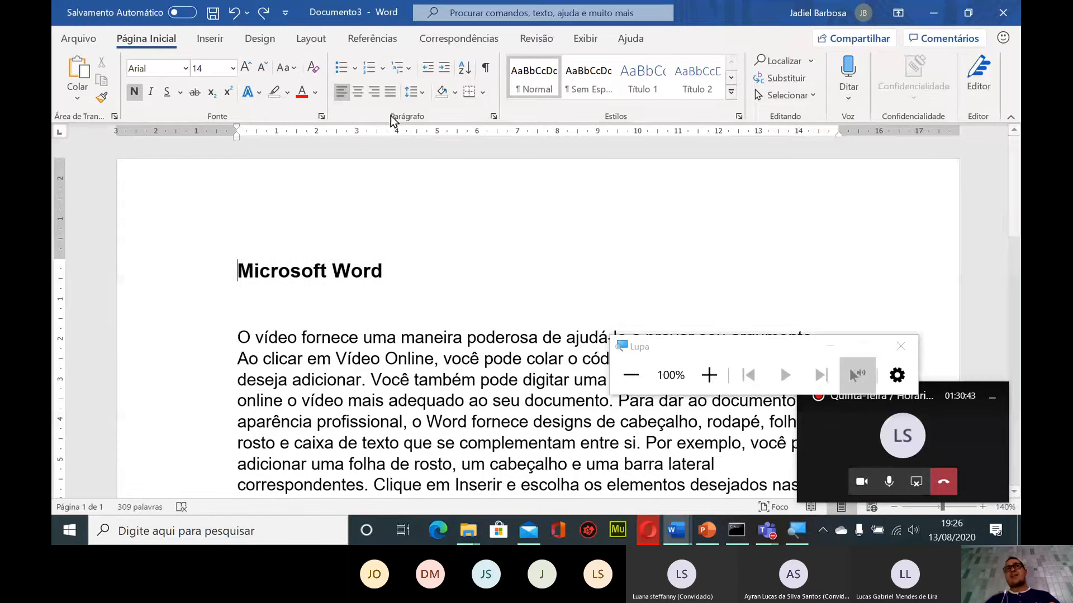
click(358, 91)
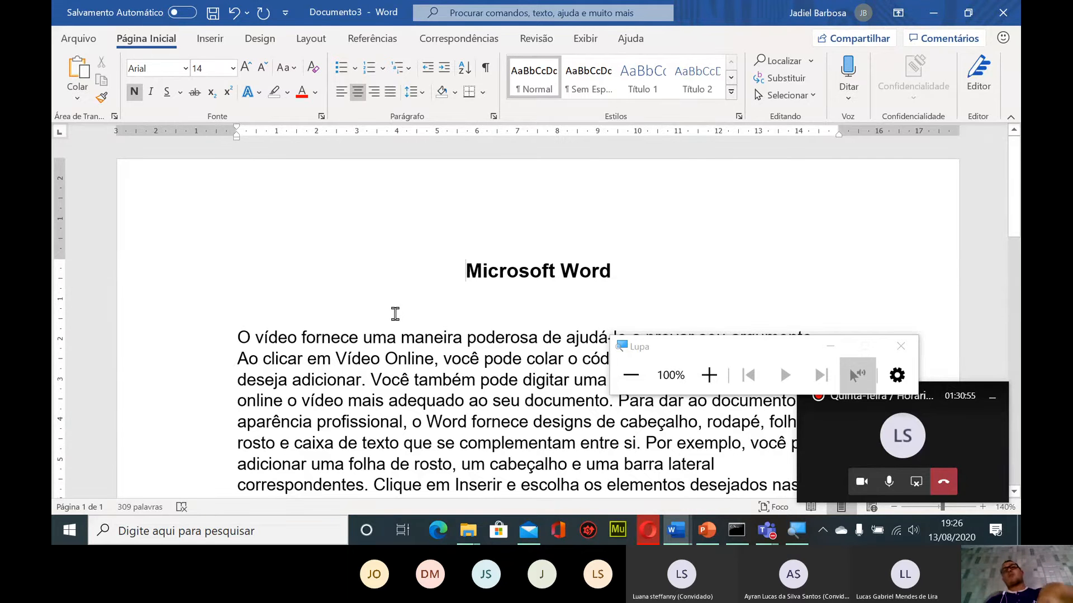
key(ctrl+a)
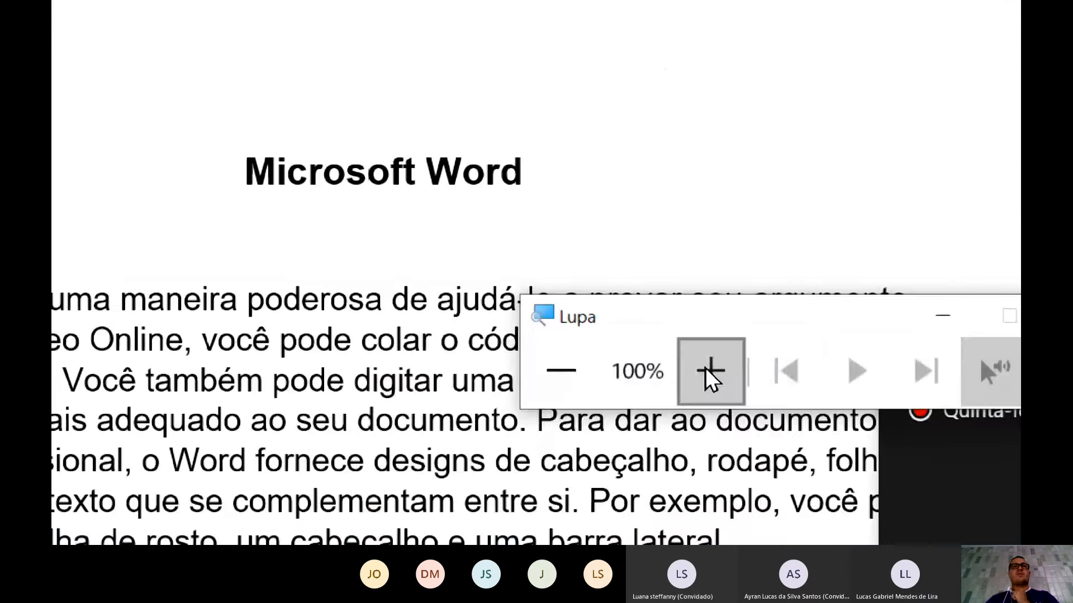
click(708, 375)
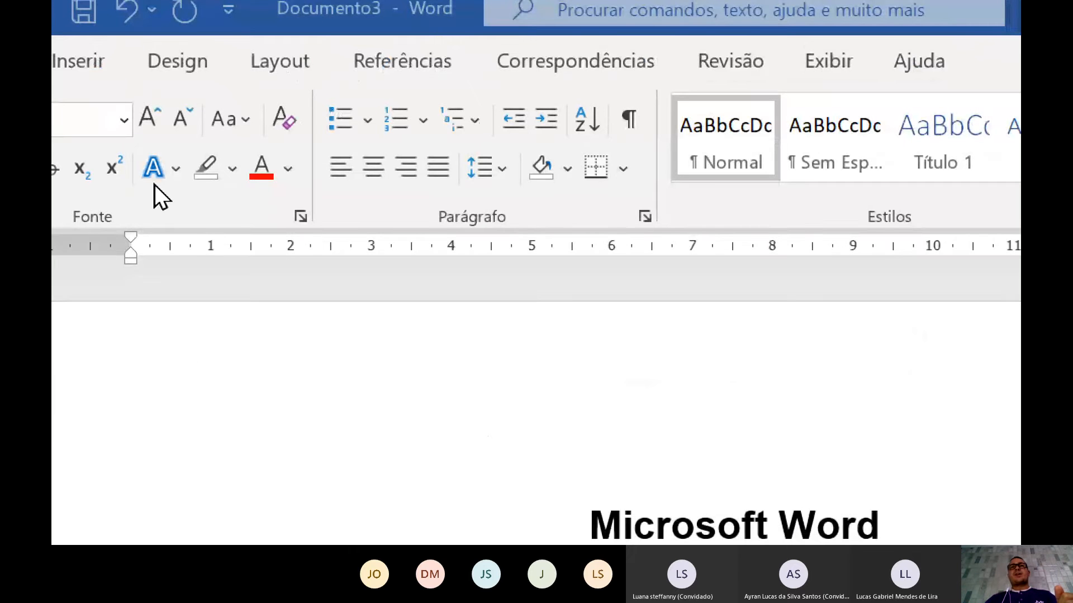
click(502, 169)
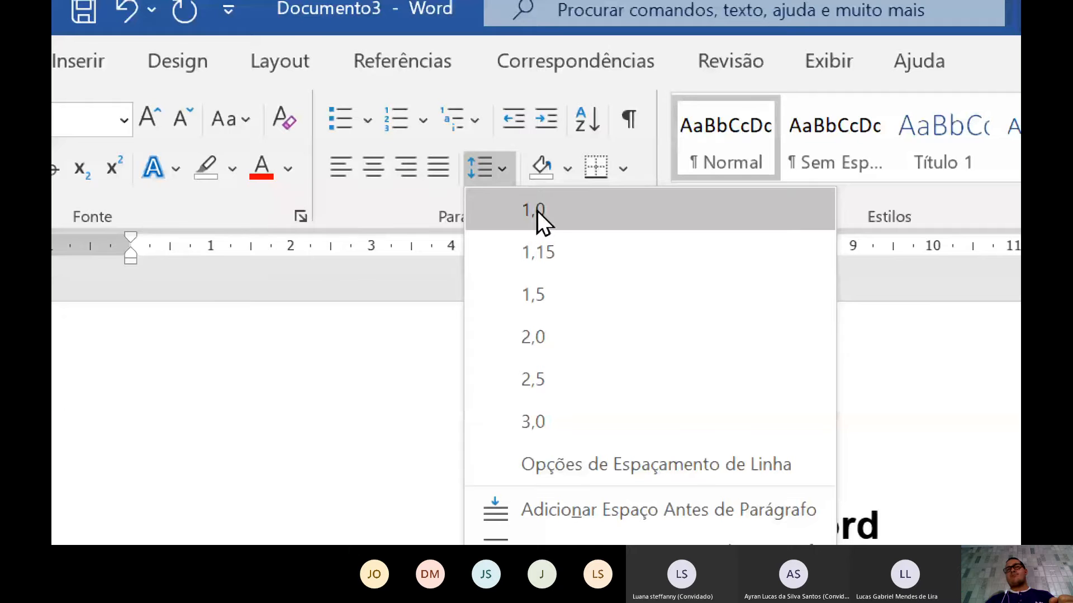
click(563, 311)
key(super+plus)
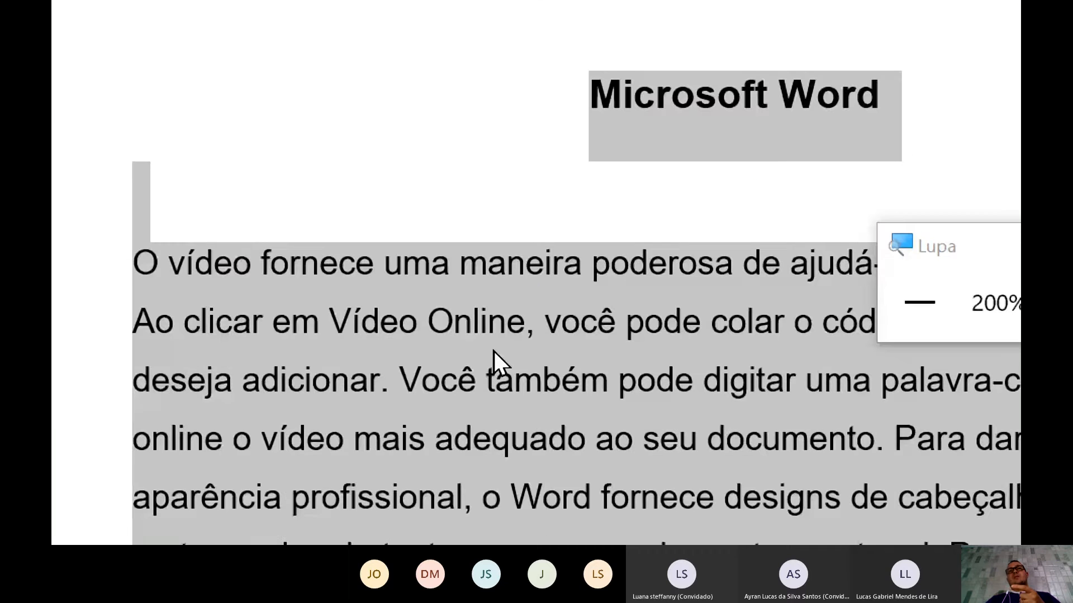
click(911, 314)
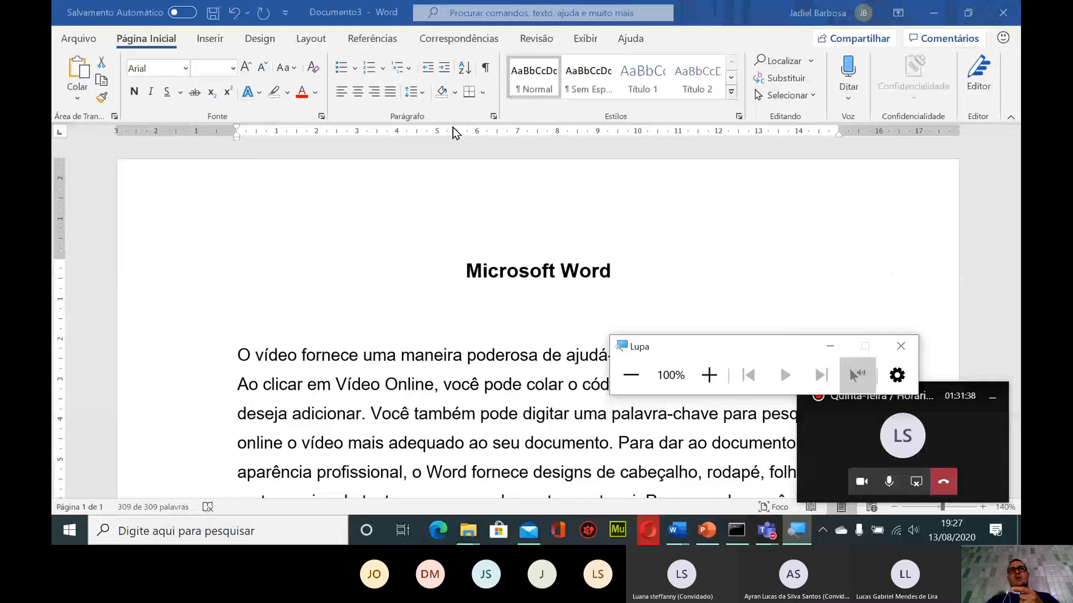
click(247, 360)
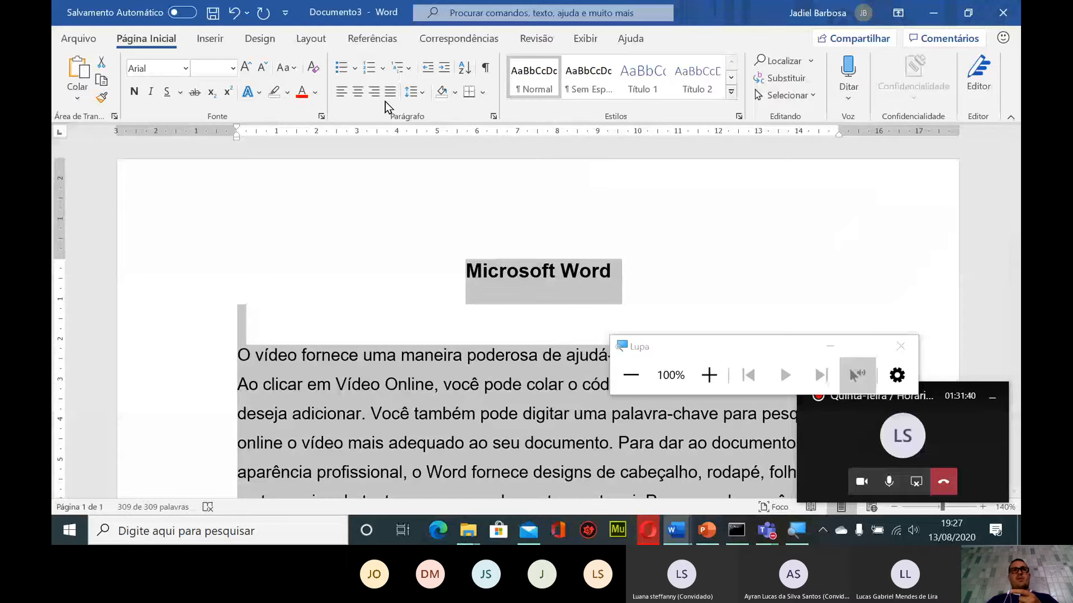
click(413, 91)
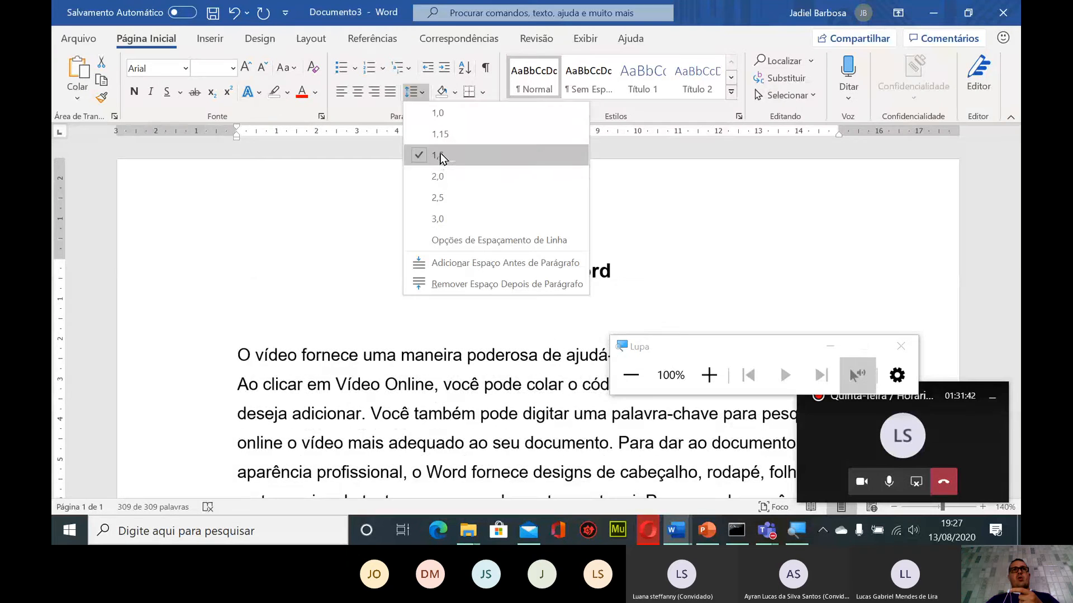
click(441, 115)
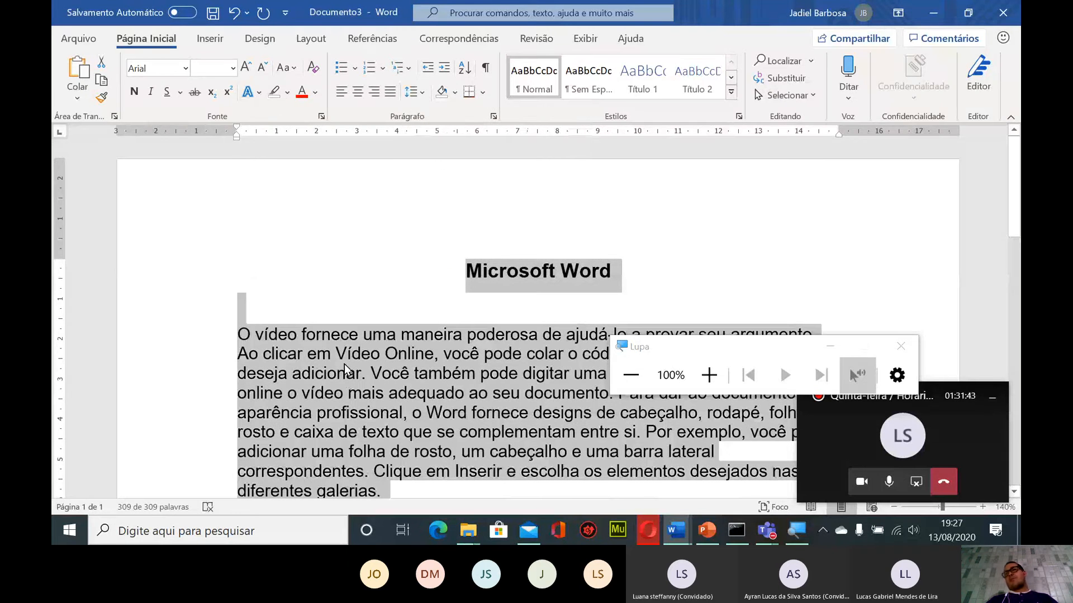
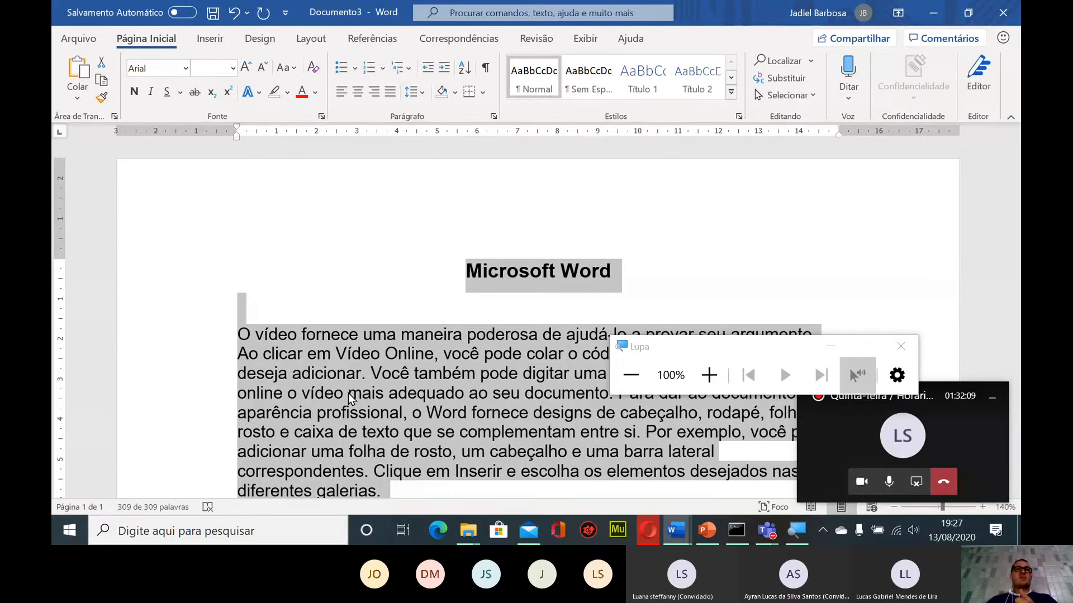
Give the body text 1.5 line spacing, briefly trying 3.0 before returning to 1.5
click(425, 96)
click(447, 152)
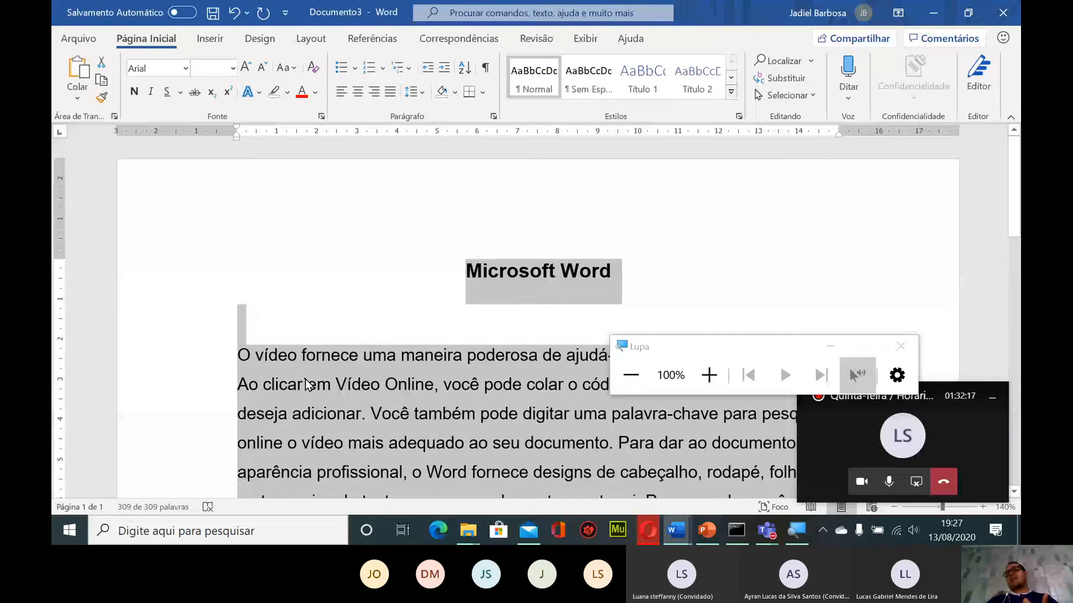
click(414, 91)
click(446, 224)
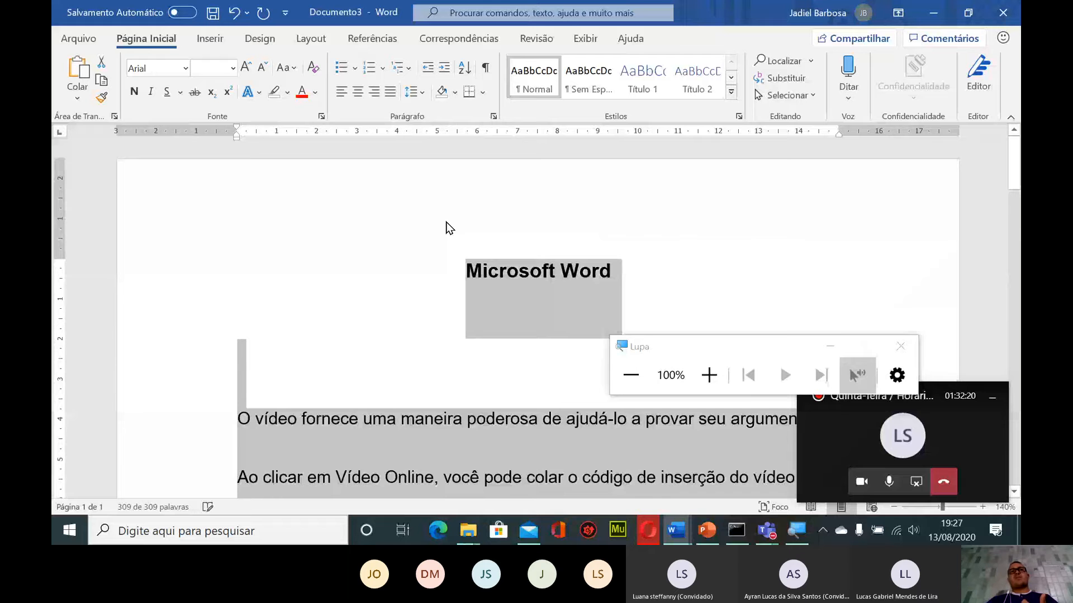
scroll(445, 228, down, 3)
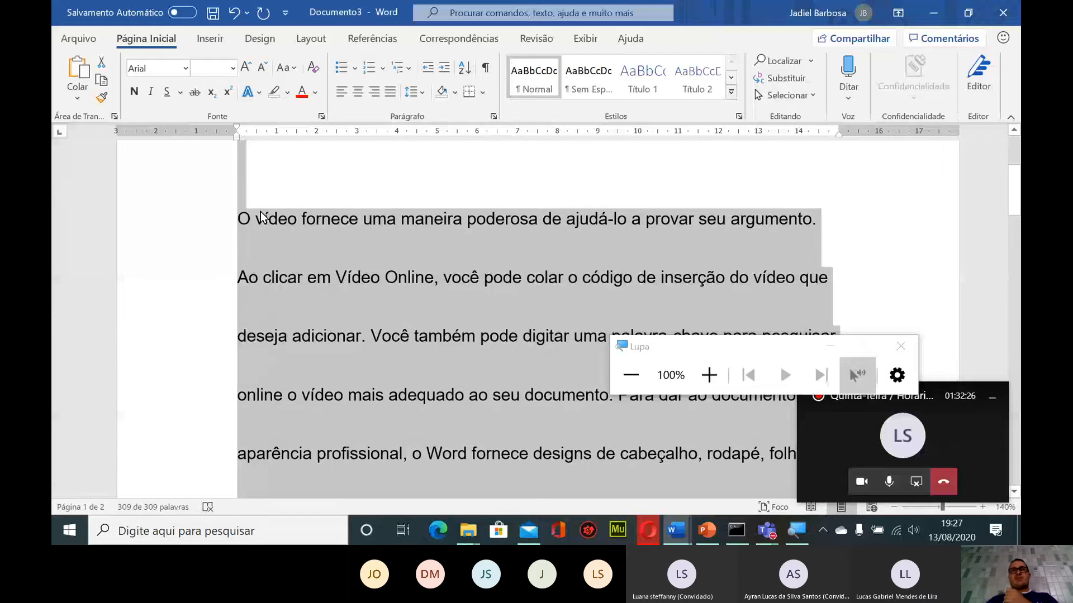
click(419, 94)
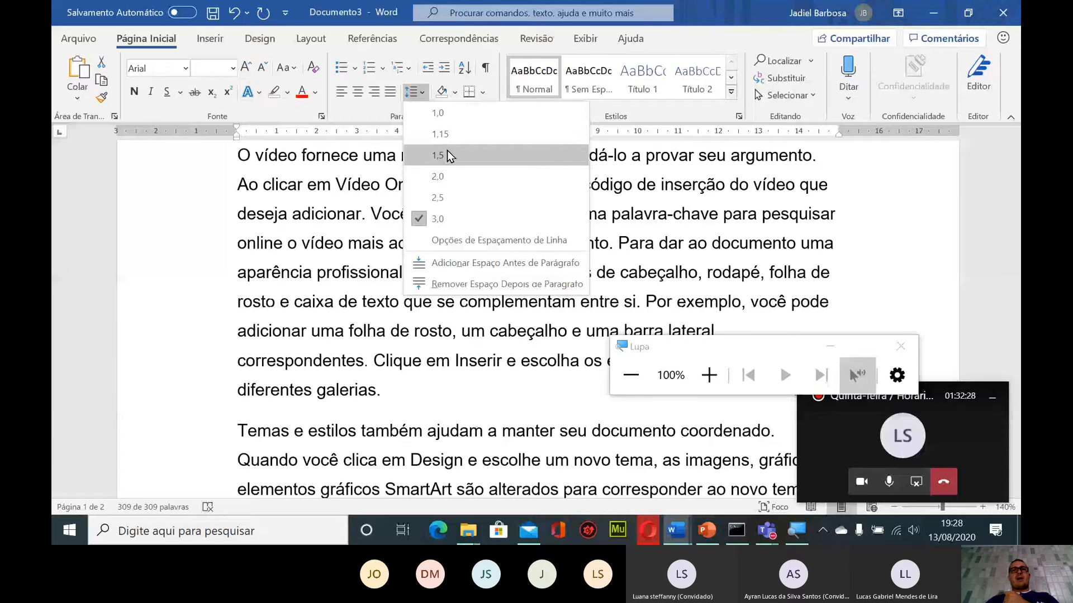
click(447, 150)
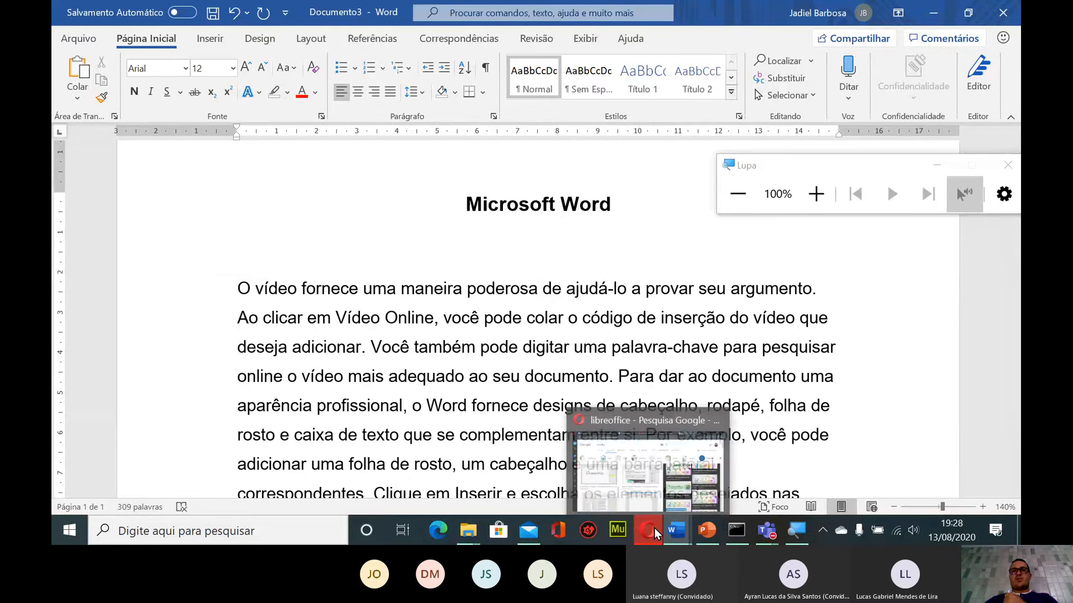
Switch to the Teams meeting, turn the webcam off, and minimize the meeting window
mouse_move(765, 534)
click(708, 448)
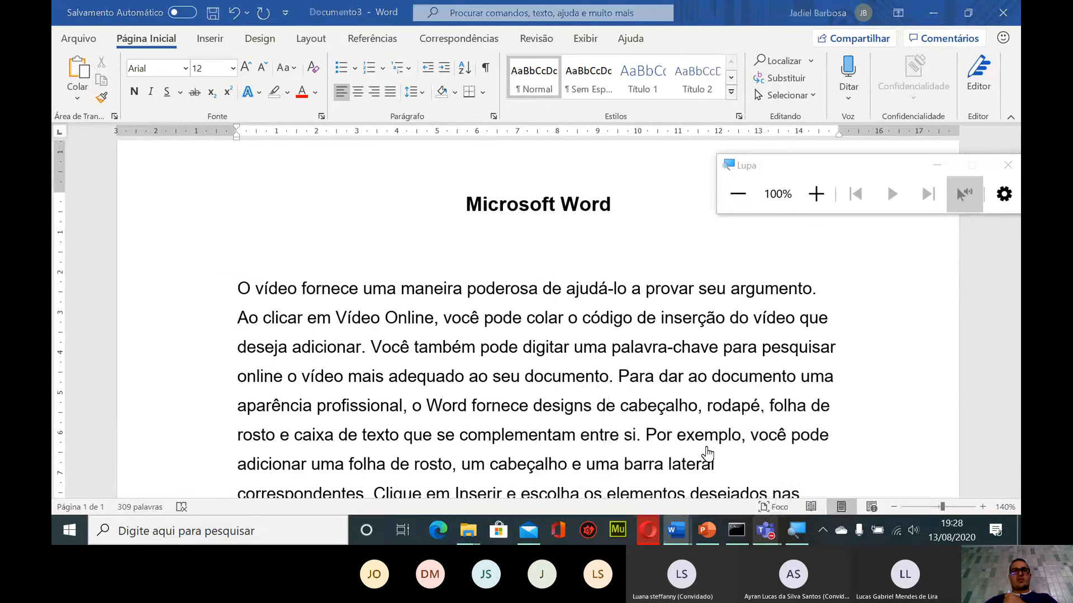
click(502, 449)
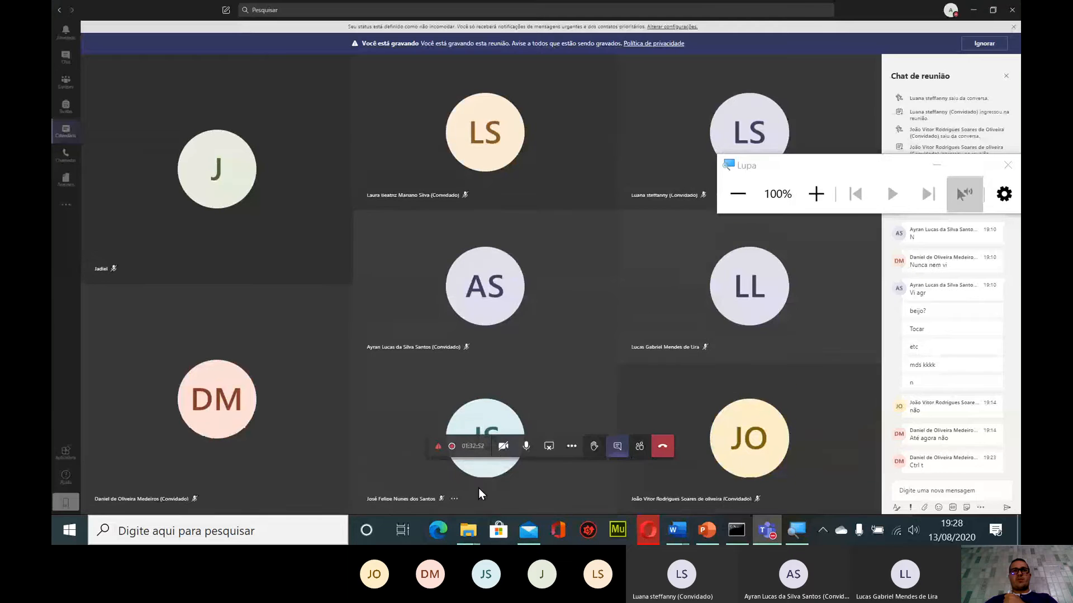
click(975, 10)
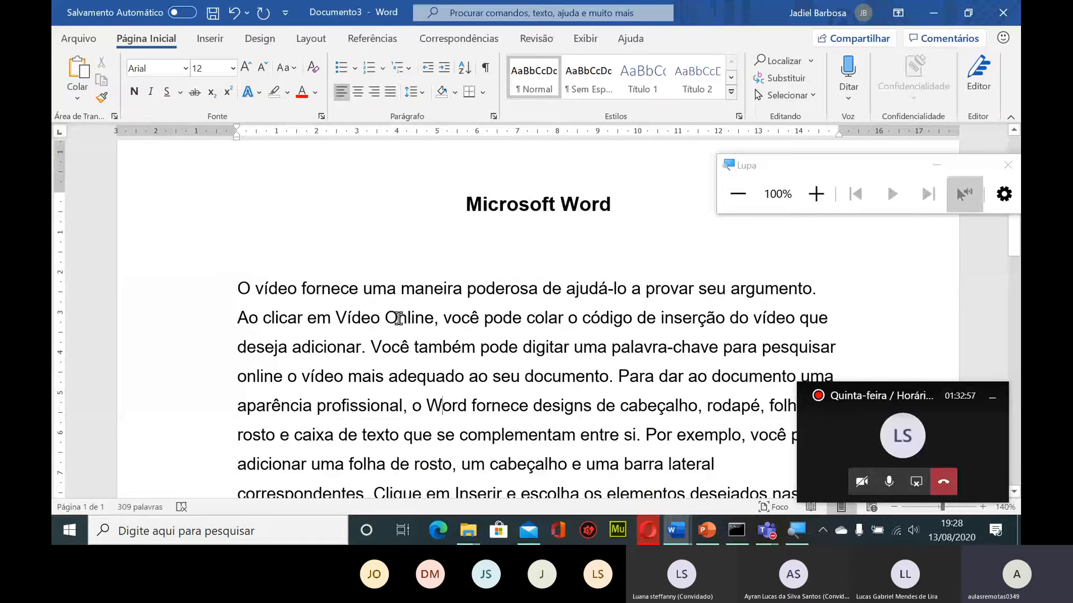
Select the first body paragraph and centre it with Centralizar
click(359, 288)
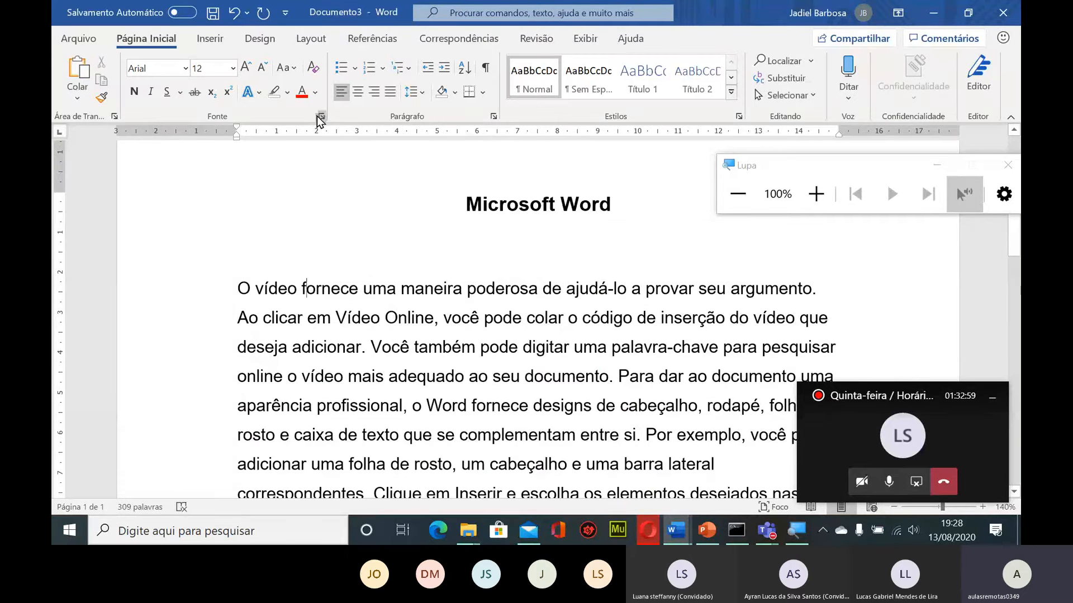
scroll(265, 317, down, 2)
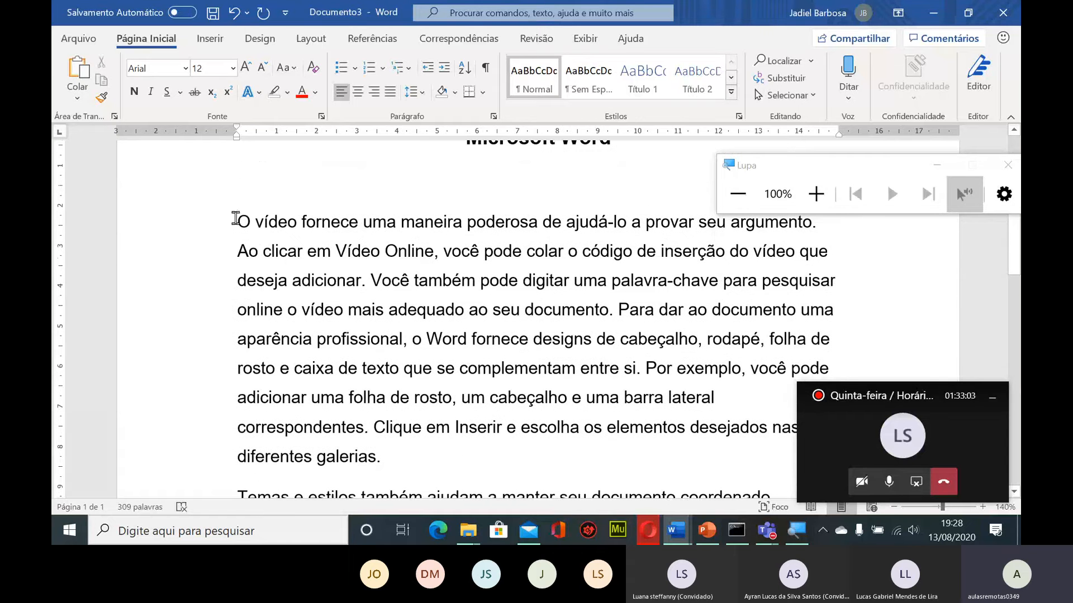
drag(236, 218, 246, 354)
click(530, 386)
click(392, 281)
drag(238, 217, 386, 457)
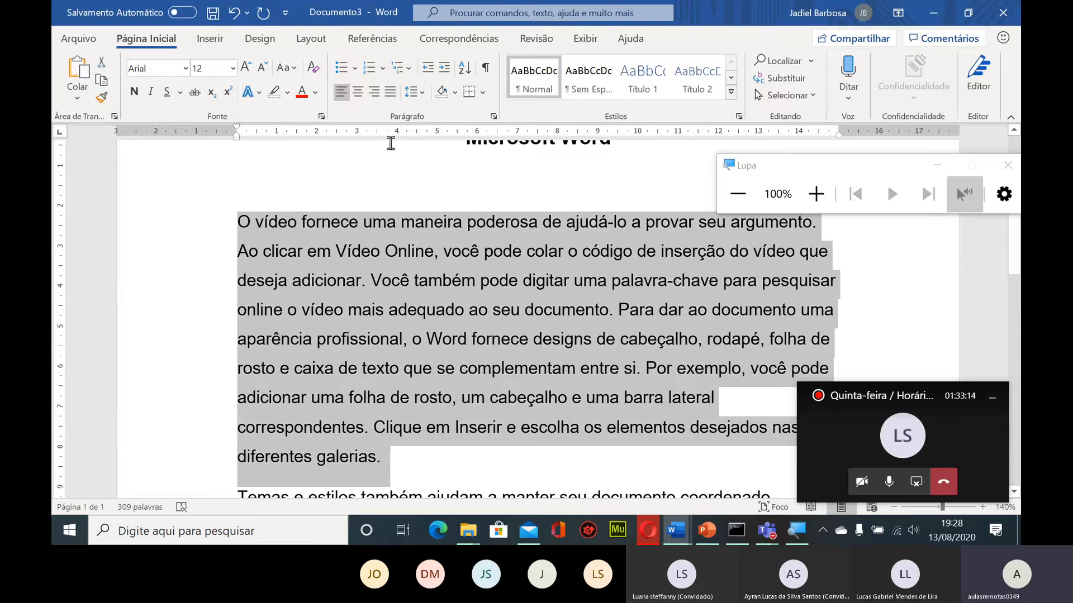
click(358, 92)
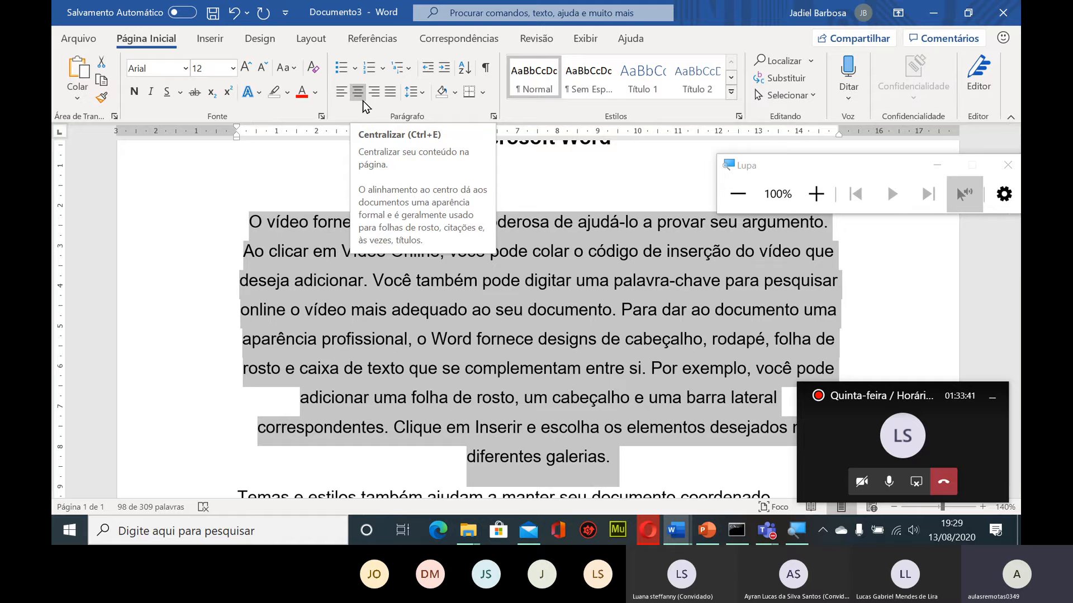
Right-align the paragraph beginning 'Temas e estilos' and hide the floating call window
scroll(447, 282, down, 1)
scroll(447, 282, down, 2)
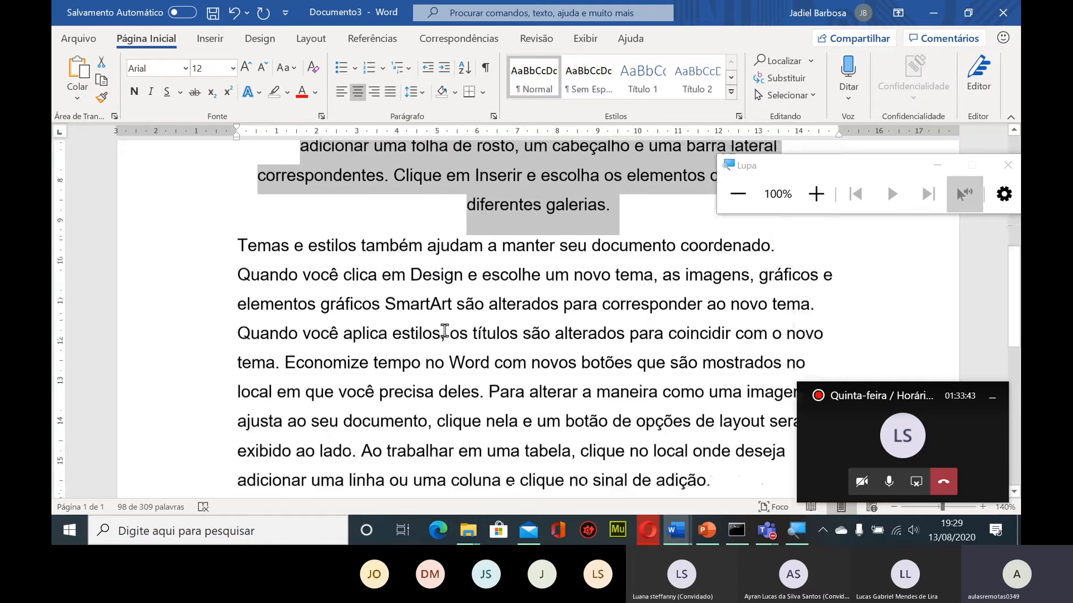
drag(290, 231, 541, 421)
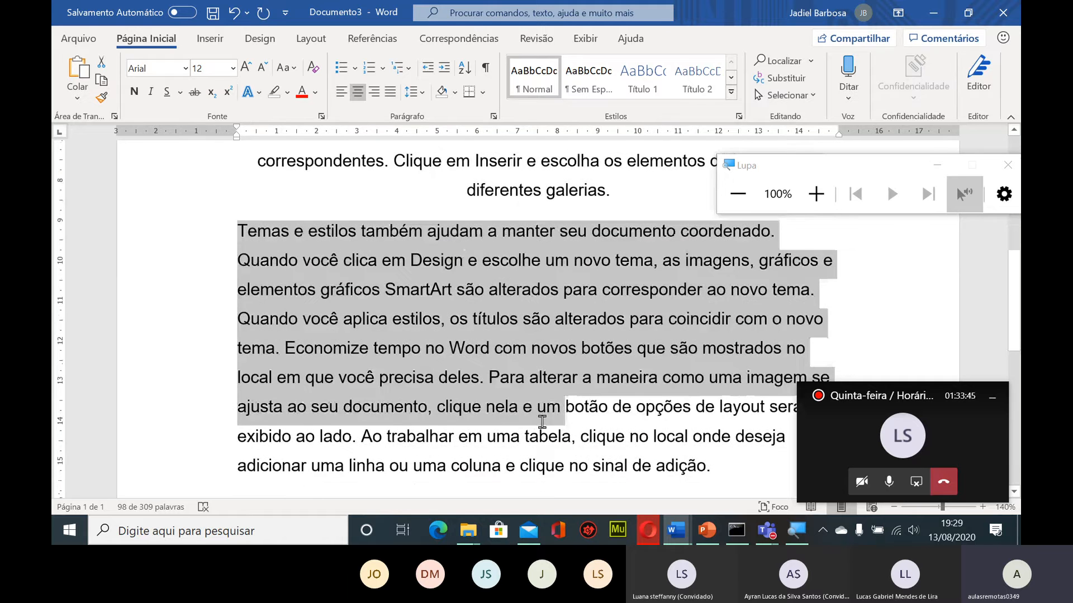
click(542, 479)
click(512, 350)
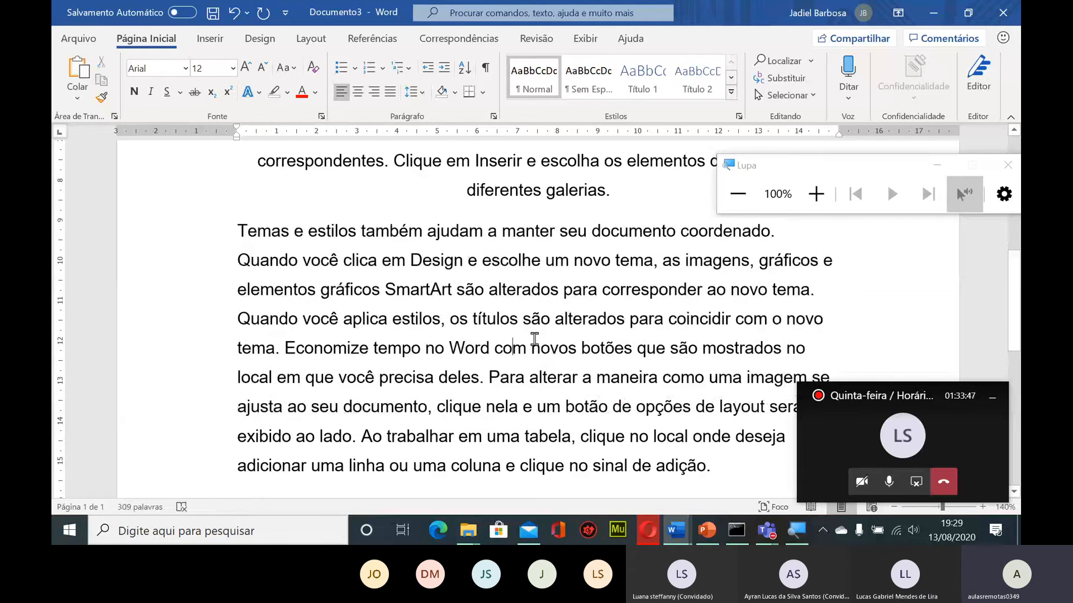
click(374, 92)
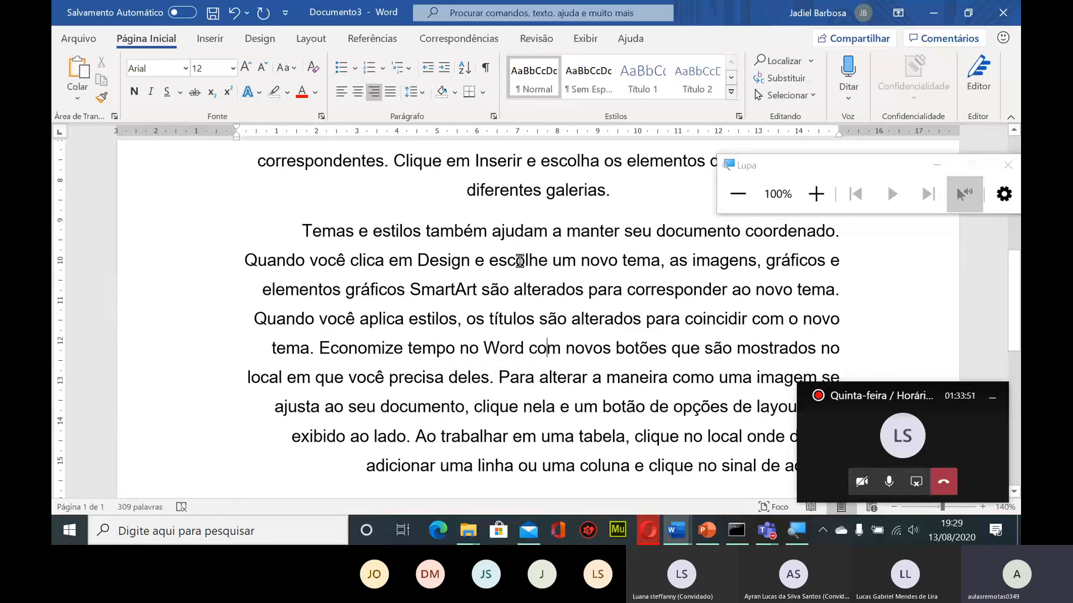
click(992, 396)
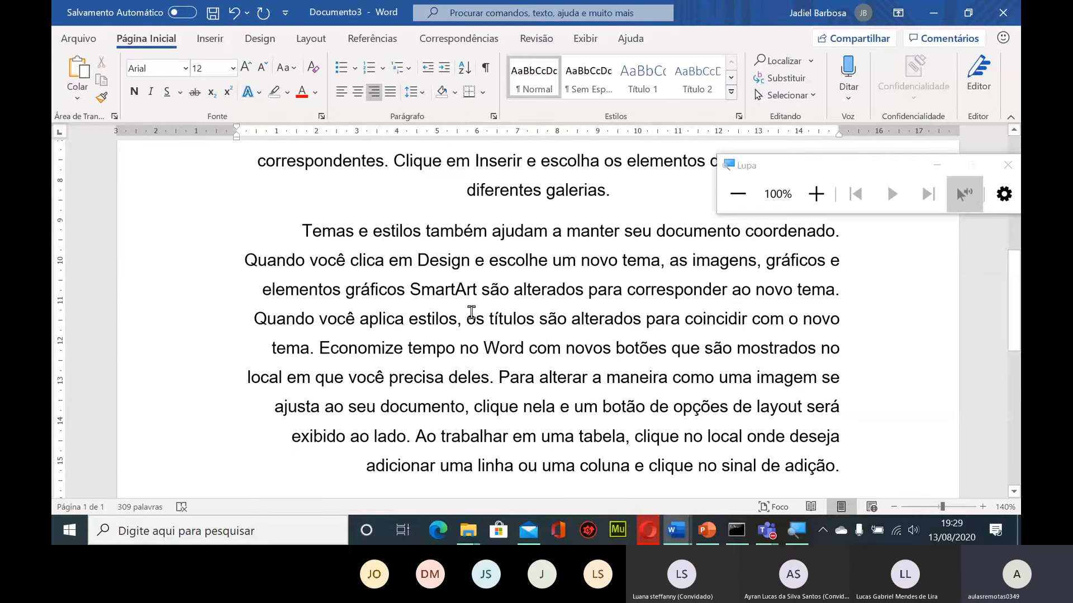
Justify the 'A leitura' paragraph, then the remaining body paragraphs below the title
scroll(627, 308, down, 4)
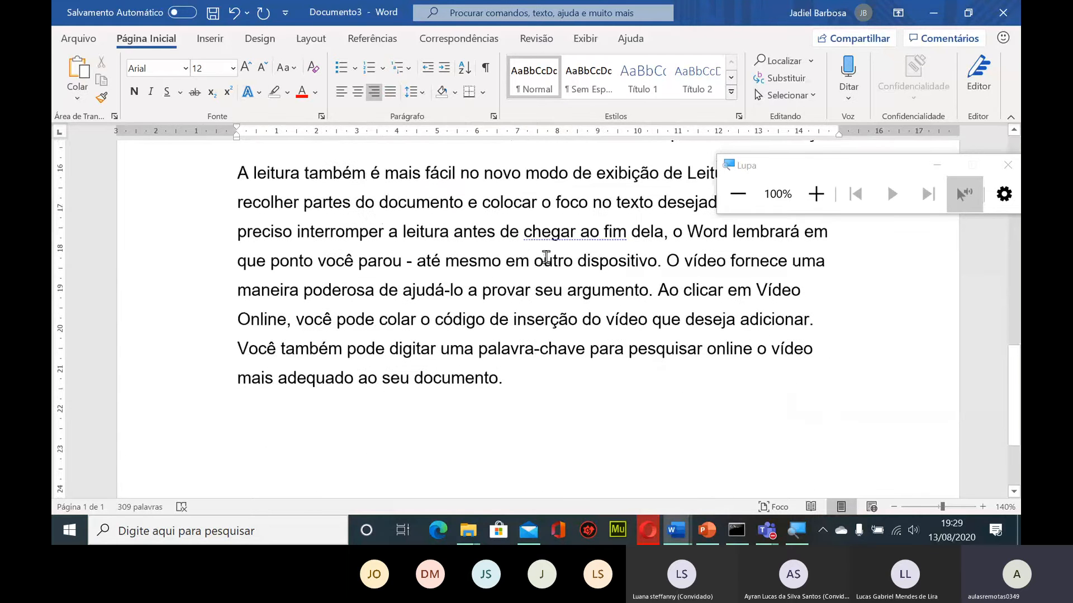
click(390, 91)
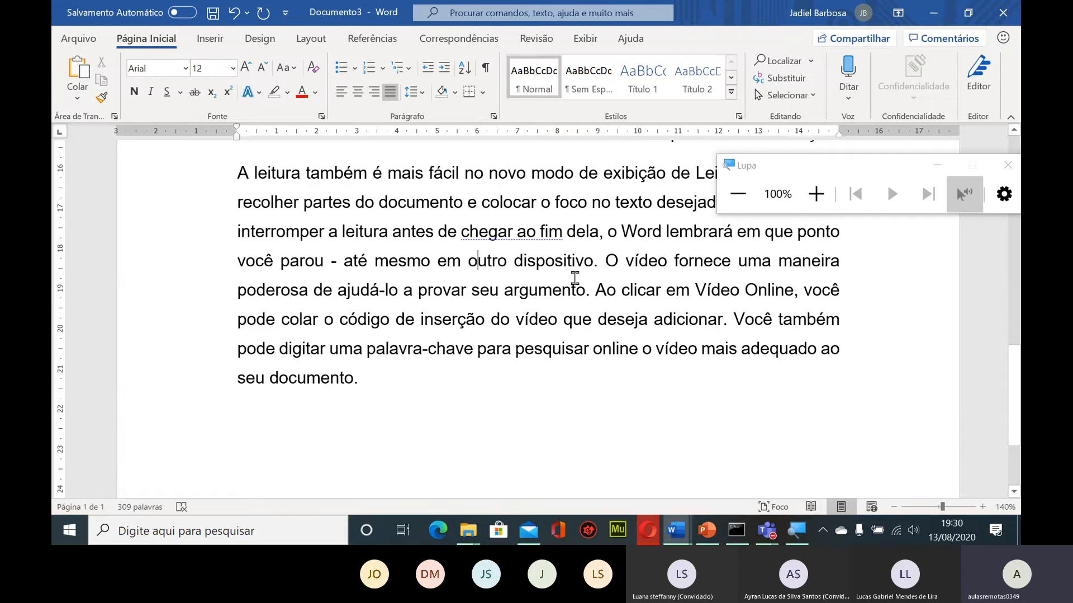
scroll(574, 278, up, 1)
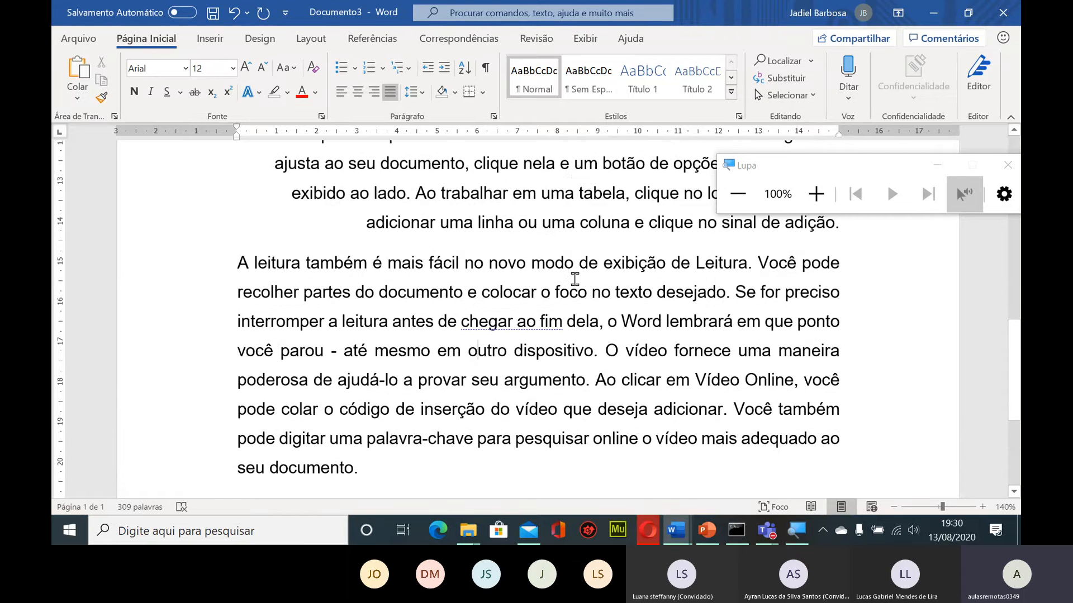
scroll(575, 278, up, 5)
drag(474, 208, 639, 225)
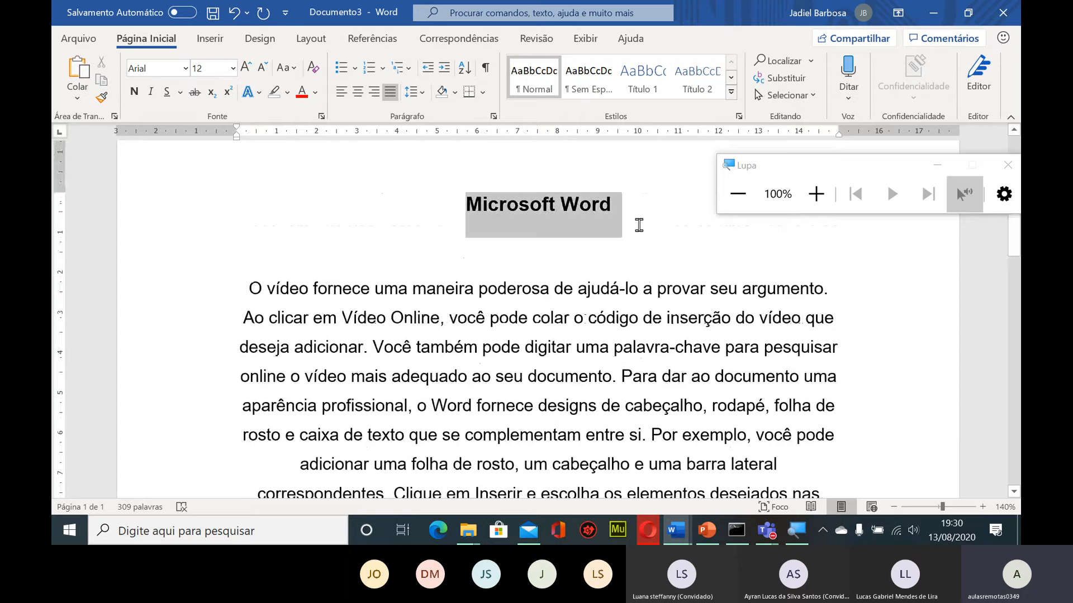
drag(247, 289, 486, 388)
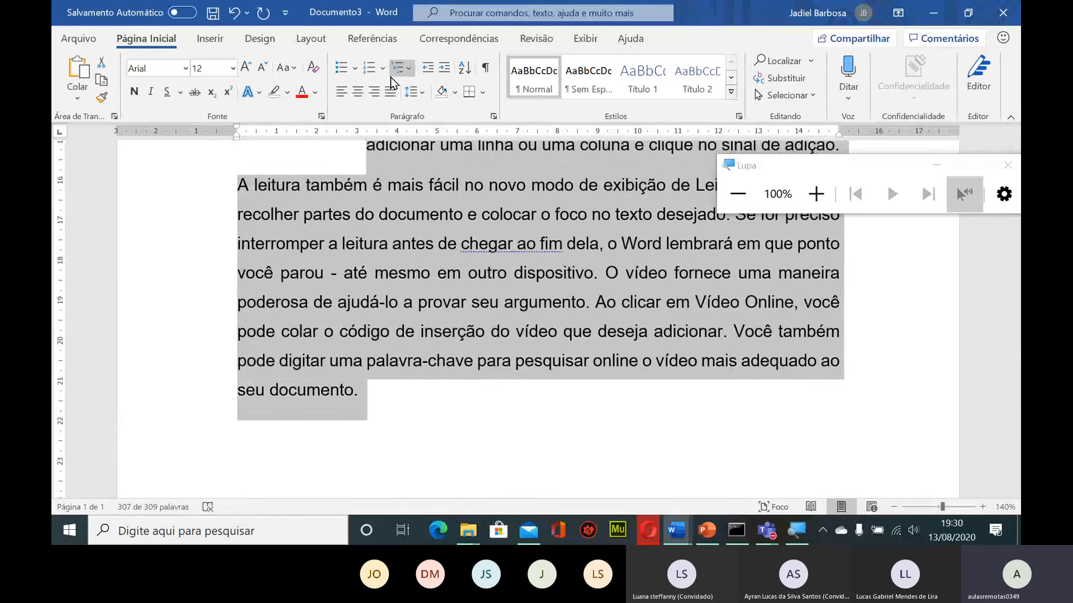
click(390, 91)
Deselect the text and scroll back up to the first justified paragraph
click(501, 319)
scroll(470, 311, up, 4)
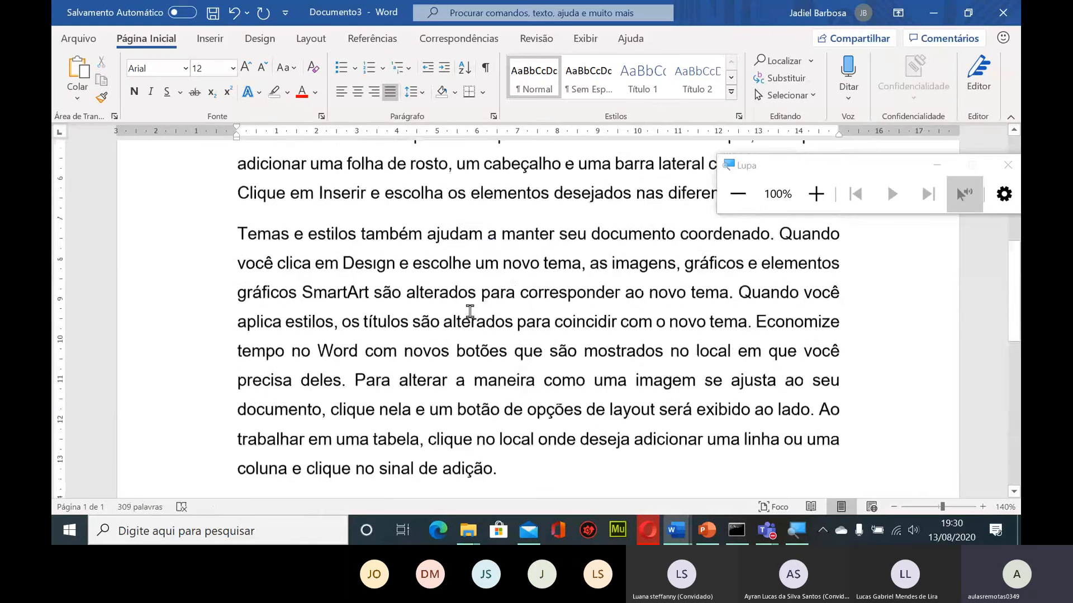
scroll(470, 311, up, 3)
scroll(470, 311, up, 2)
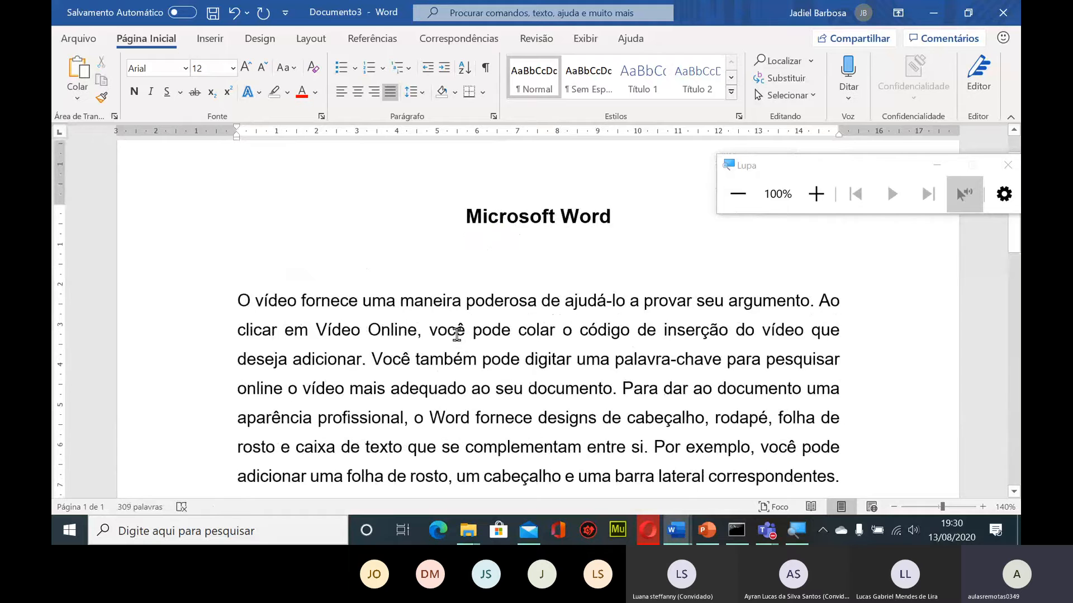
click(458, 333)
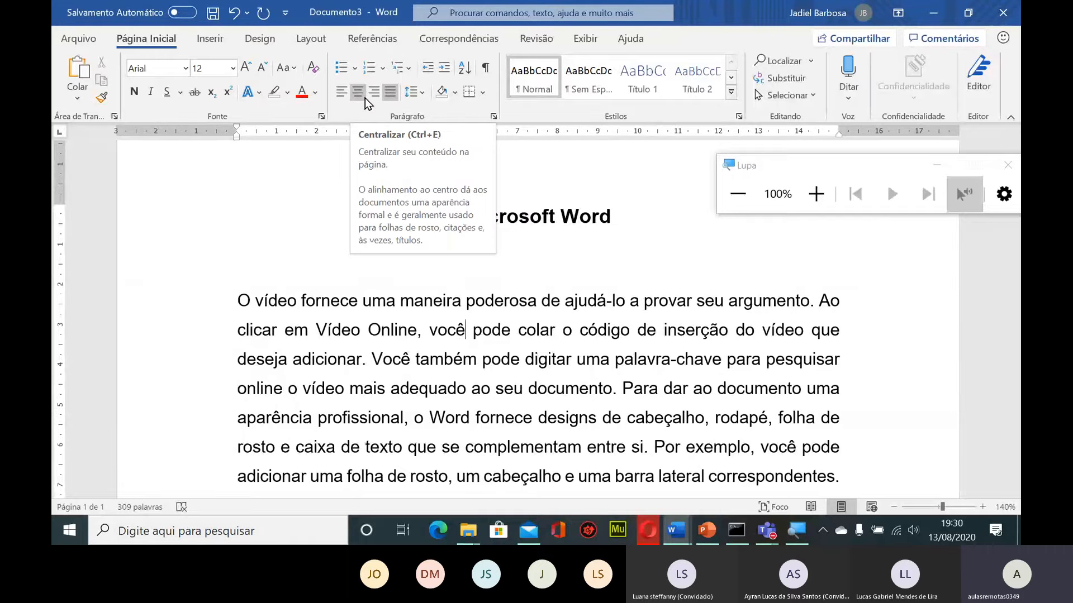
click(524, 388)
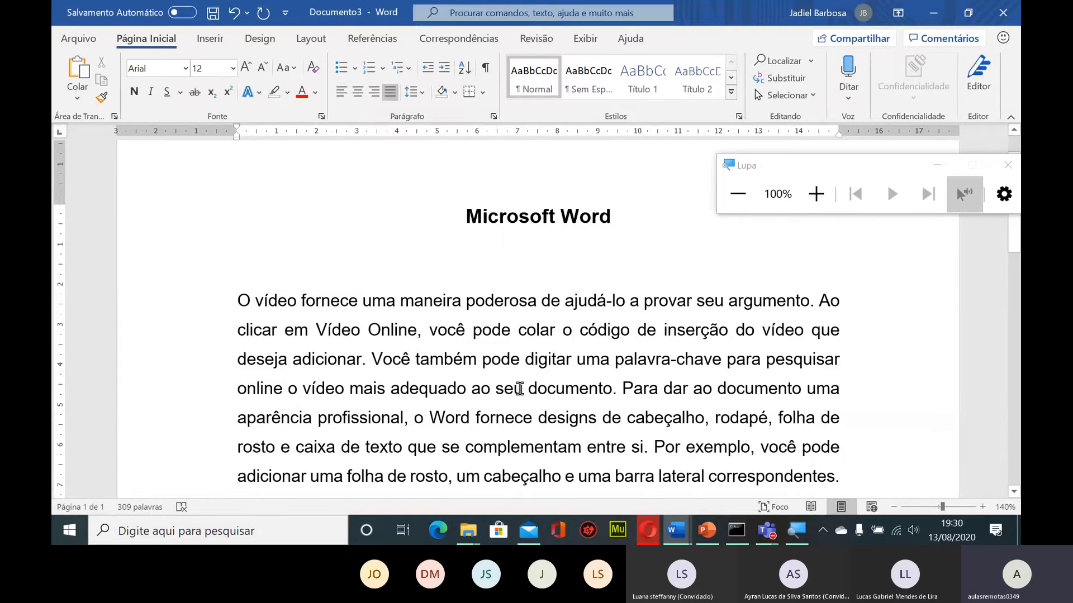
scroll(617, 250, down, 1)
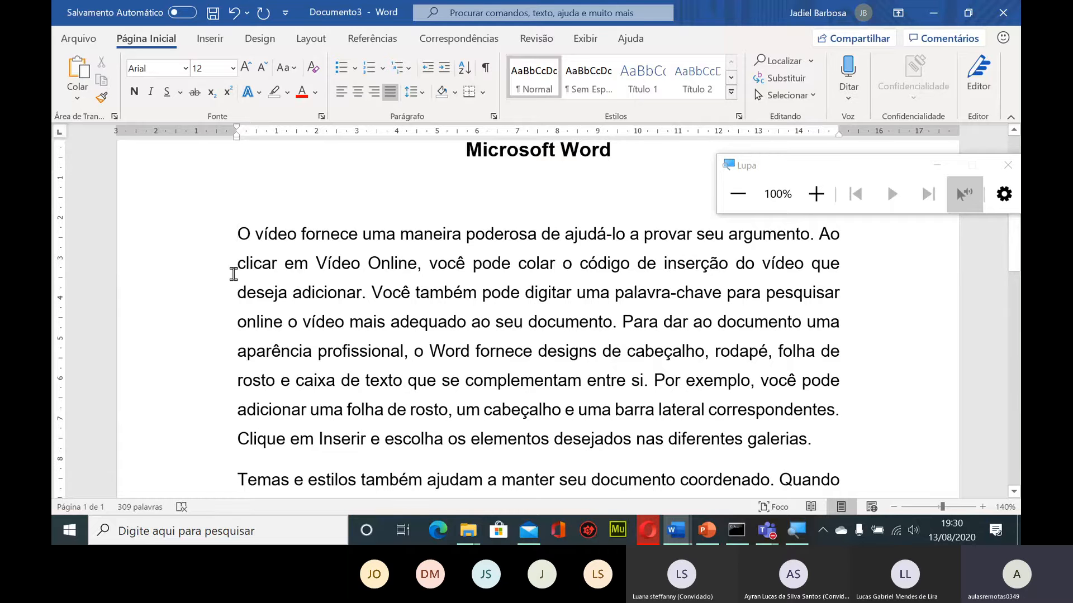
key(Tab)
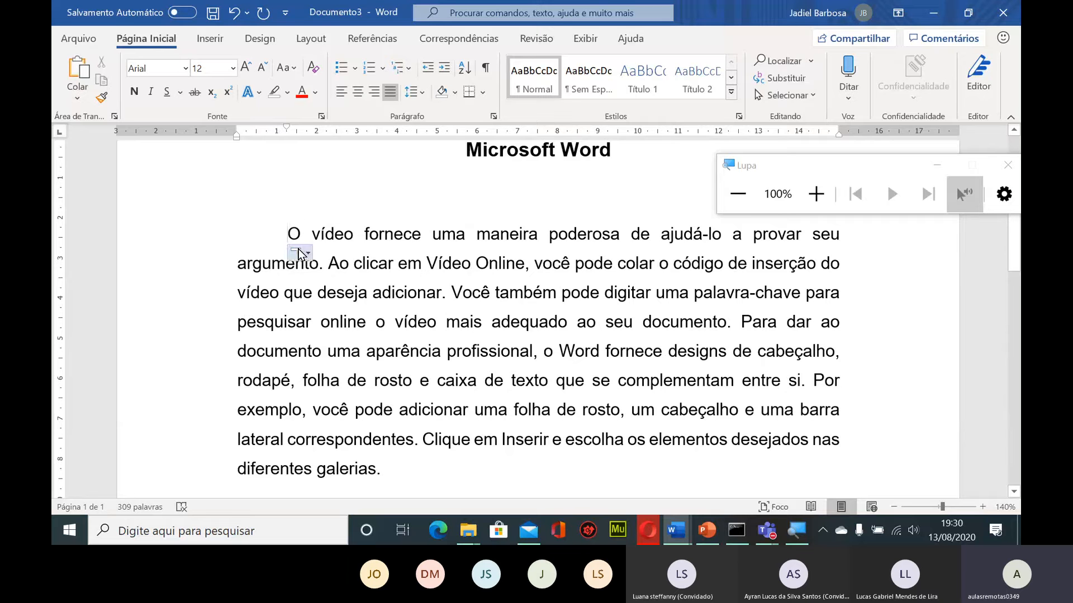
scroll(296, 233, down, 3)
click(238, 310)
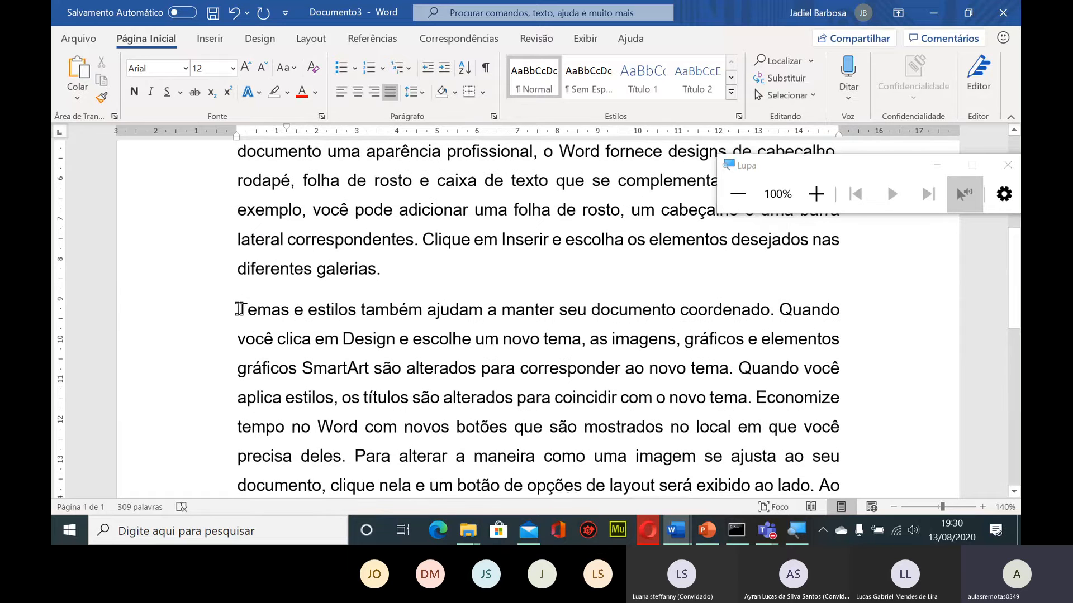
key(Tab)
scroll(308, 381, down, 3)
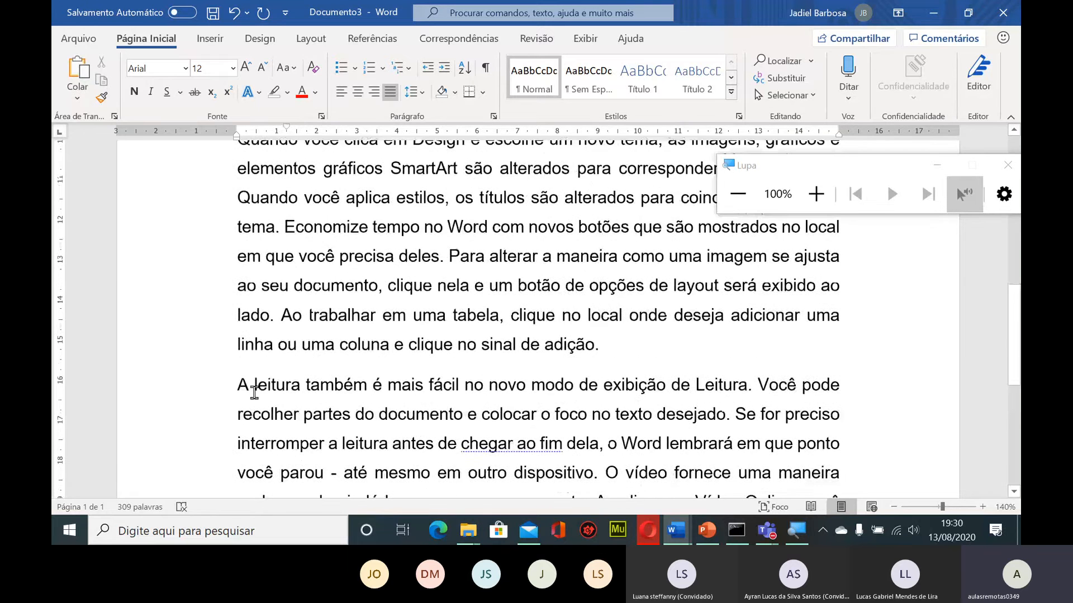
click(255, 393)
key(Tab)
scroll(390, 366, down, 5)
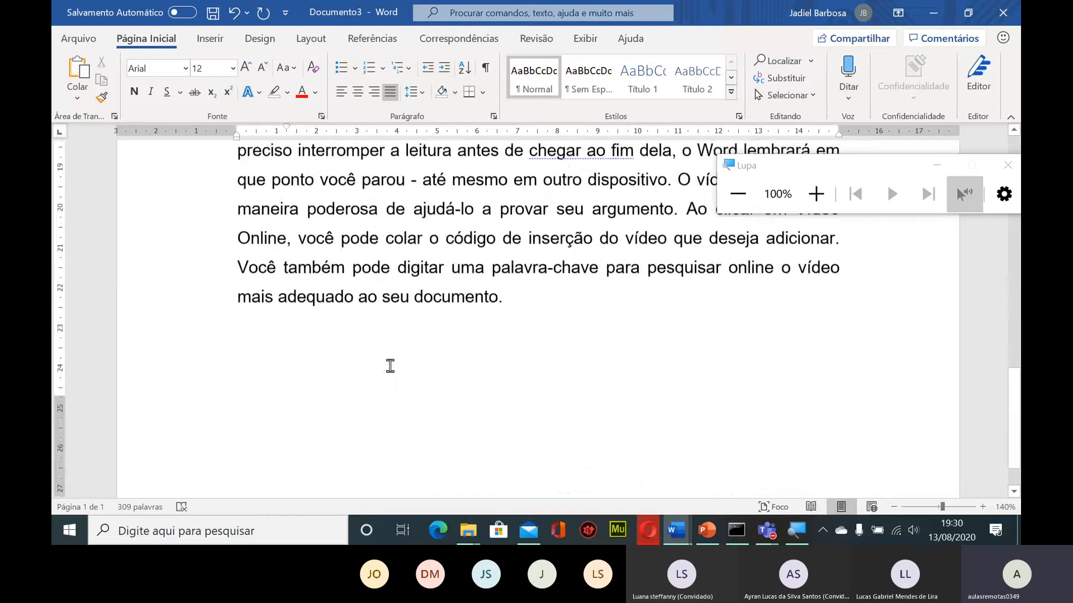
scroll(389, 366, up, 5)
scroll(389, 366, up, 6)
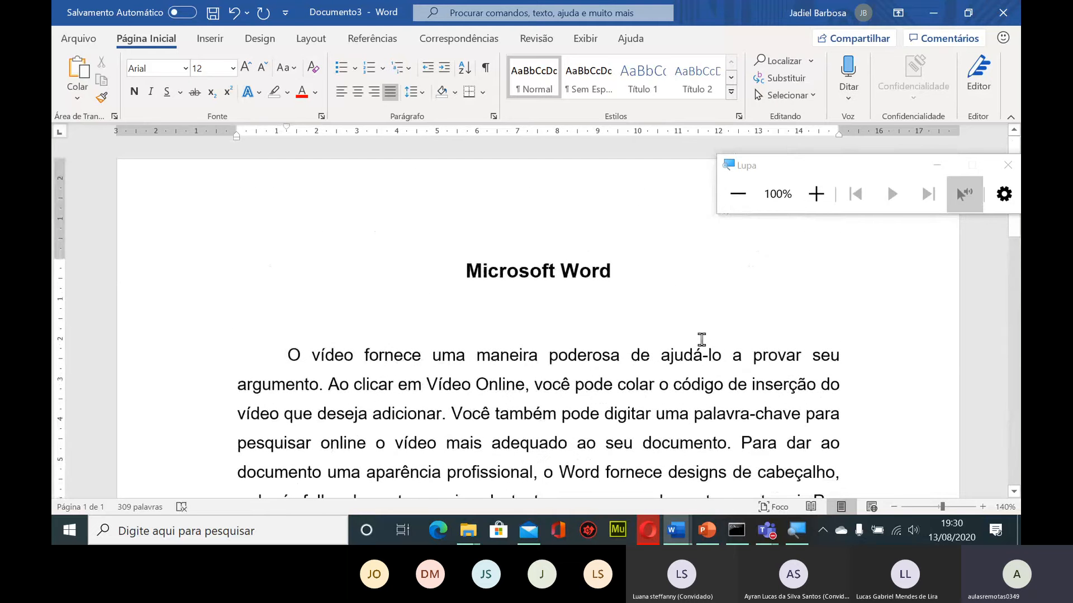
scroll(712, 332, down, 2)
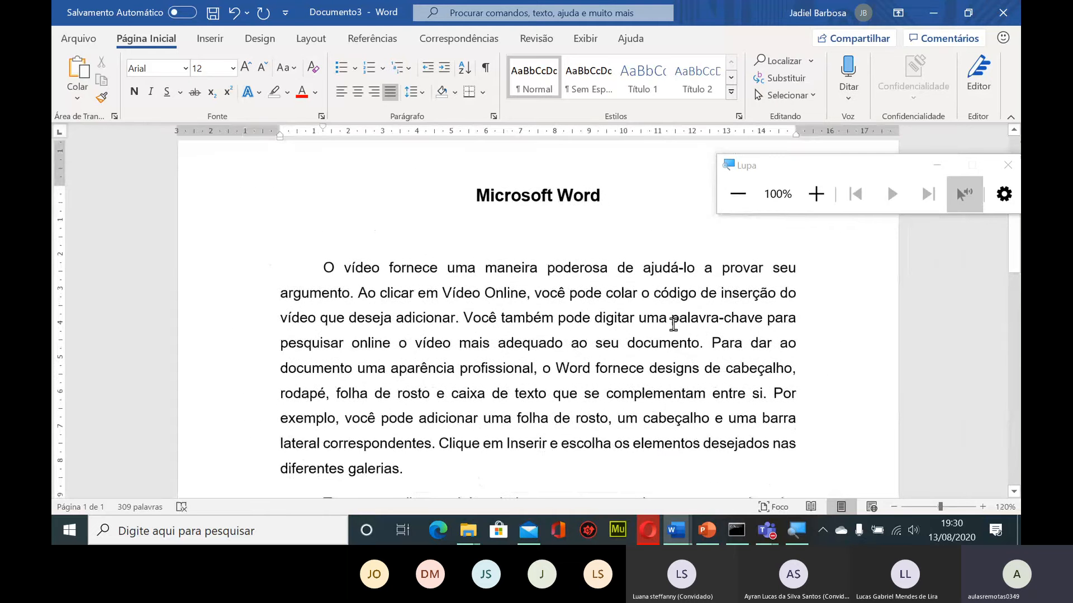
scroll(676, 290, down, 3)
scroll(743, 279, up, 3)
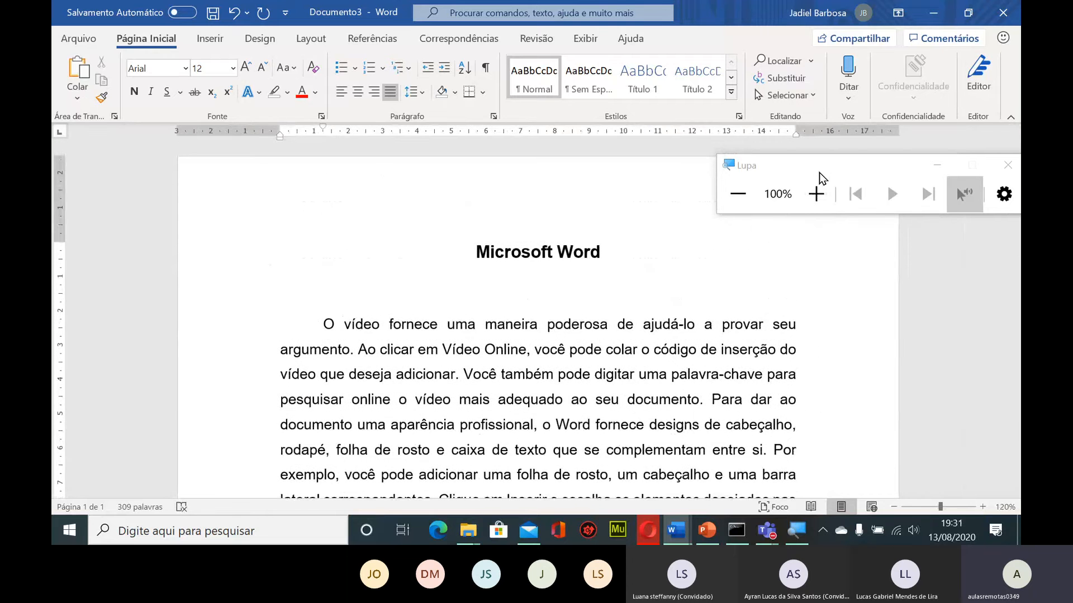
scroll(595, 289, down, 2)
scroll(594, 290, down, 3)
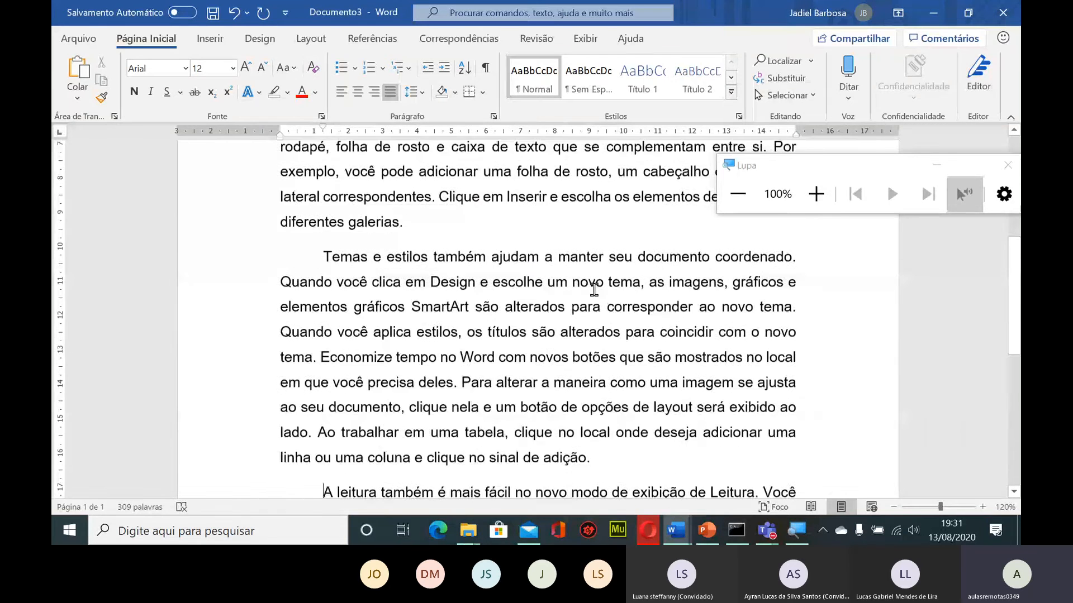
scroll(593, 290, down, 6)
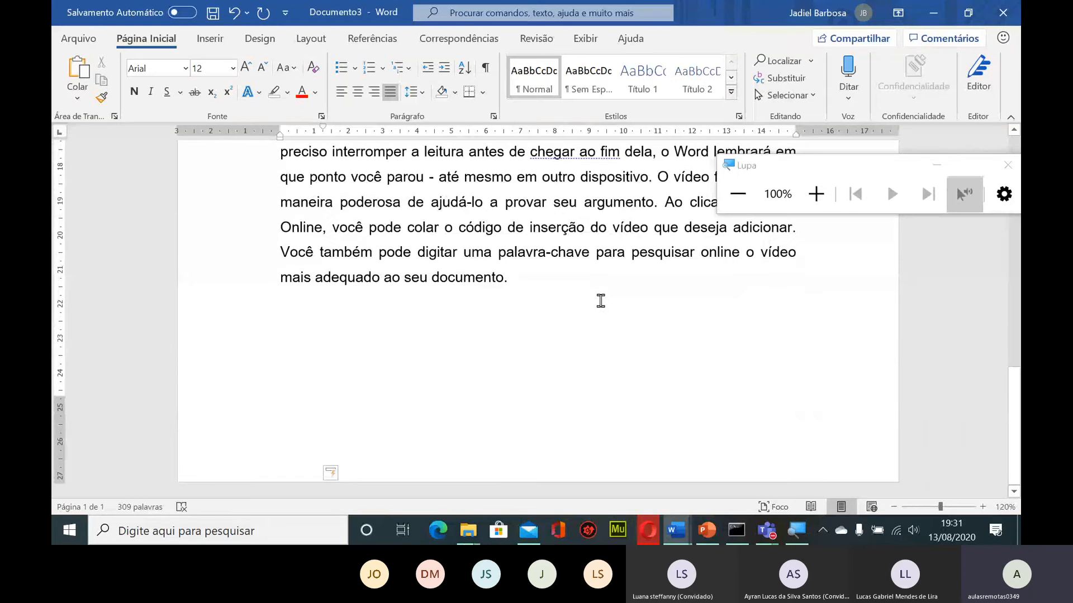
scroll(601, 301, up, 1)
scroll(601, 301, up, 2)
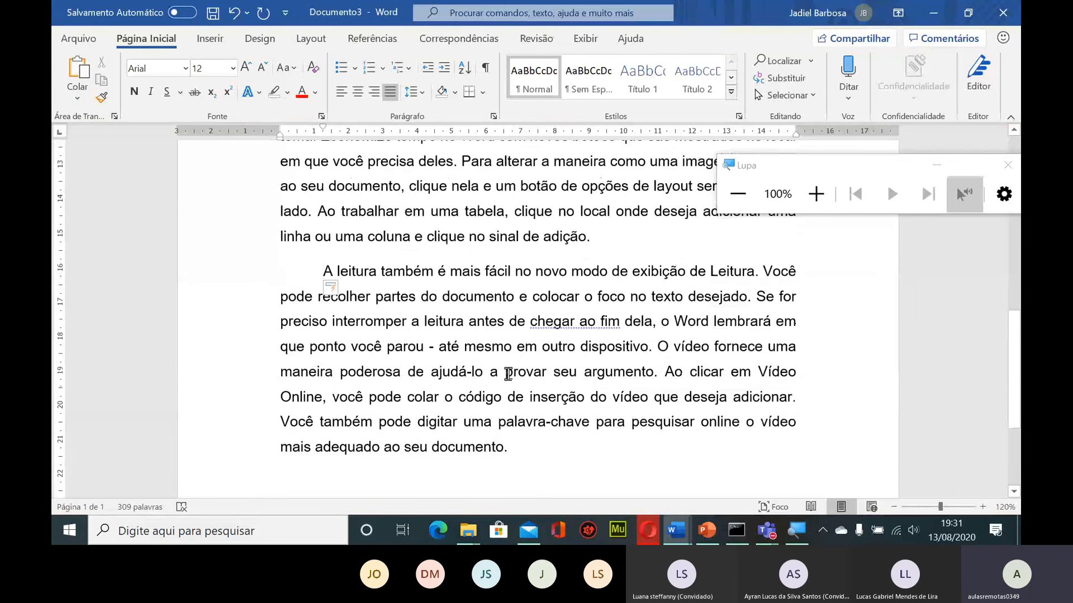
scroll(605, 359, up, 3)
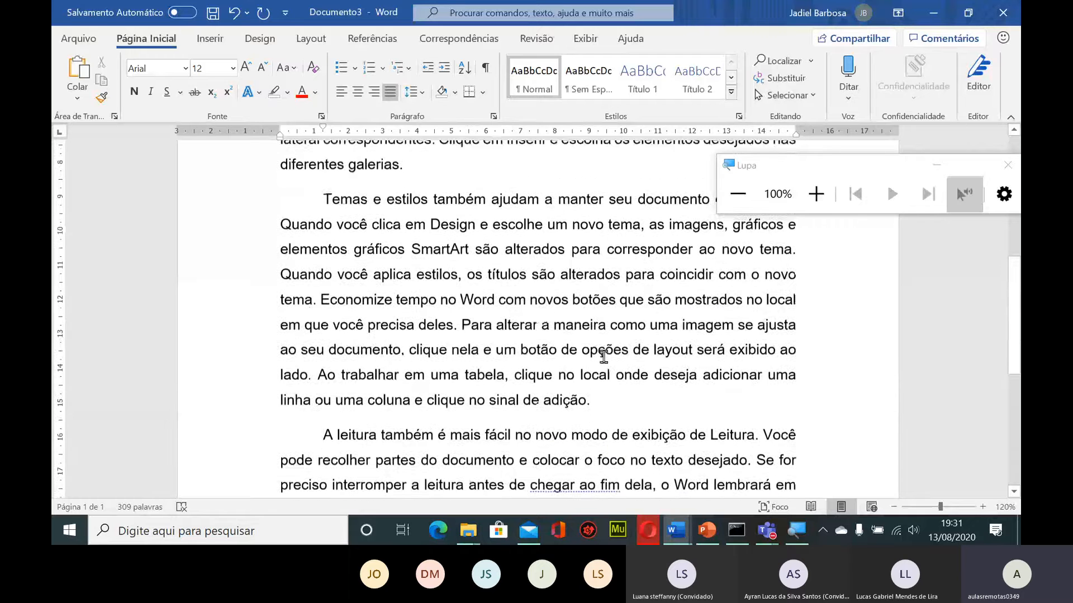
scroll(603, 356, up, 4)
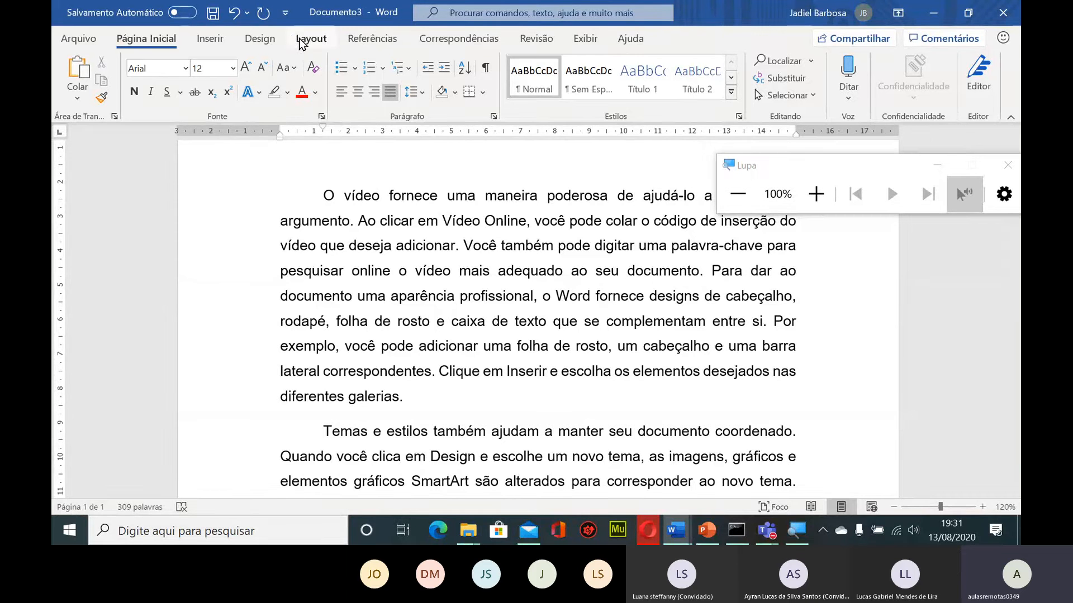
Try the Estreita and then the Moderada margin presets from Layout > Margens
click(316, 43)
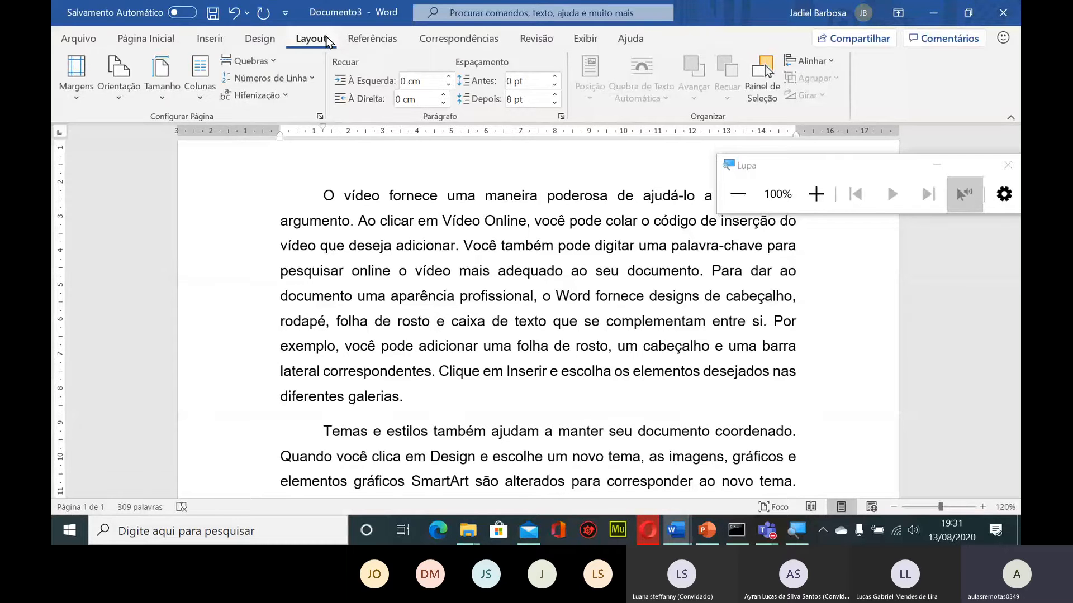
click(80, 104)
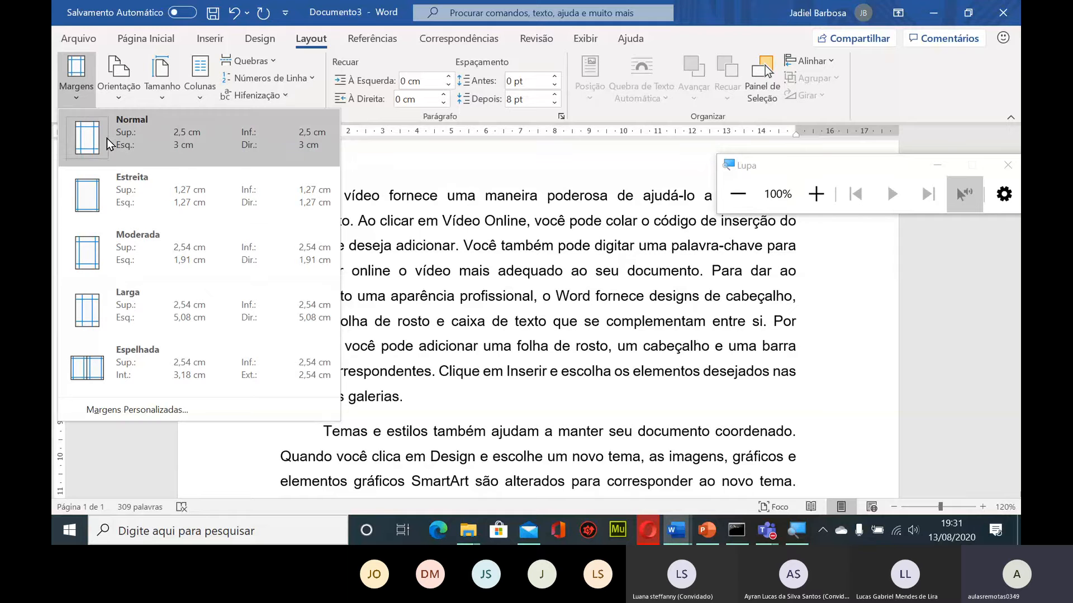
key(Escape)
scroll(123, 195, down, 1)
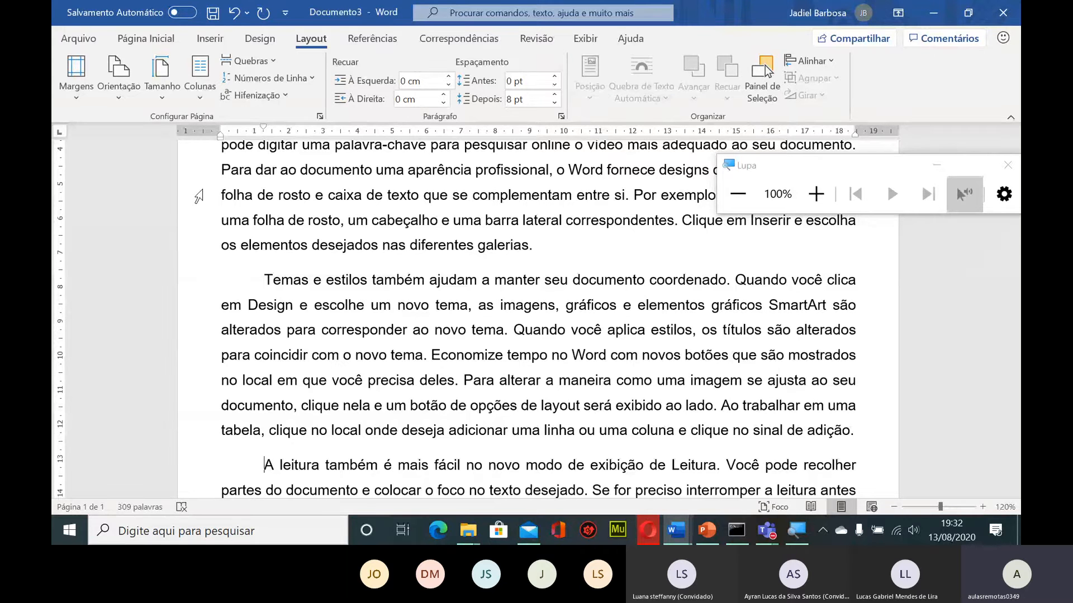
click(75, 78)
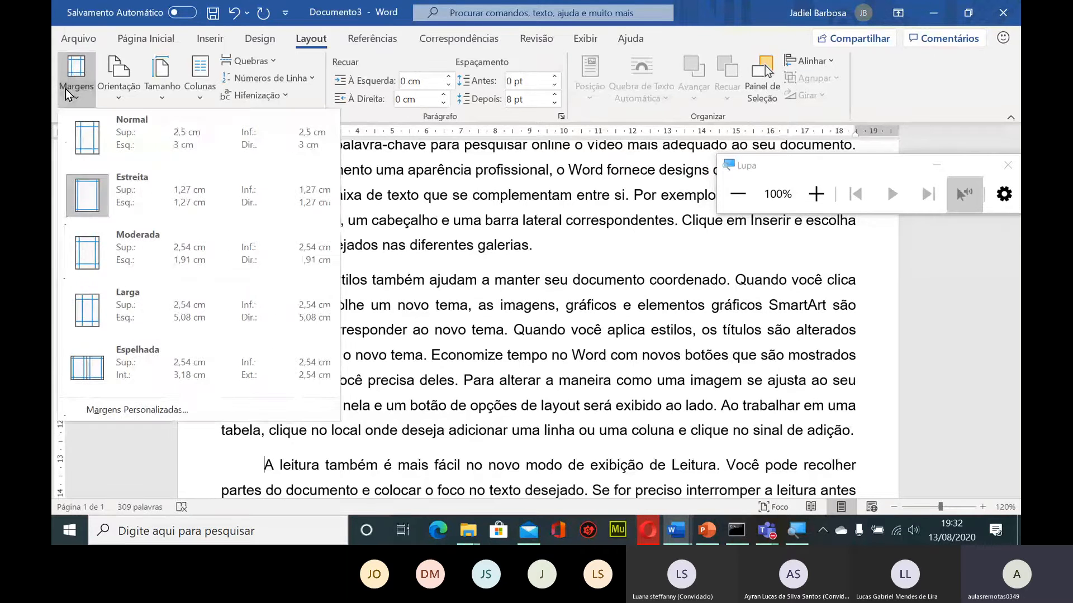
click(114, 251)
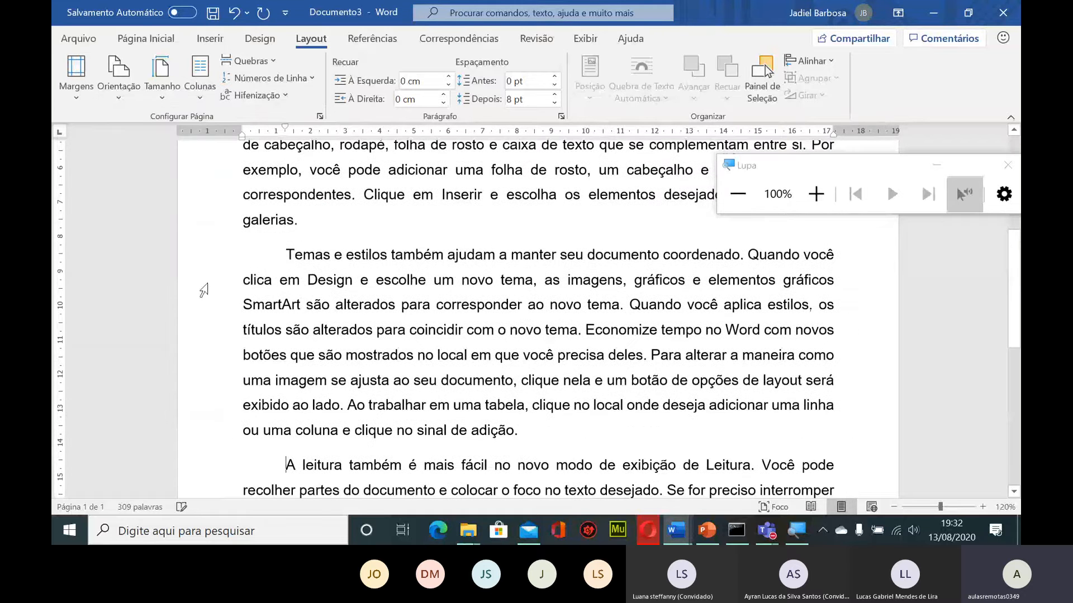
Try the Larga margin preset, then settle on the mirrored Espelhada margins
click(76, 78)
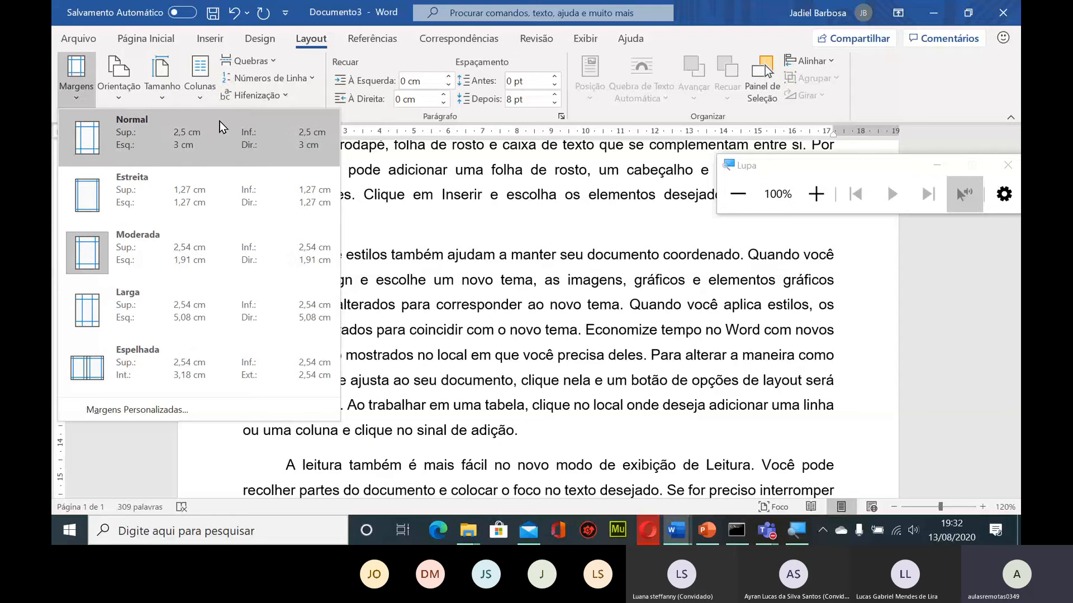
click(145, 328)
scroll(253, 371, up, 7)
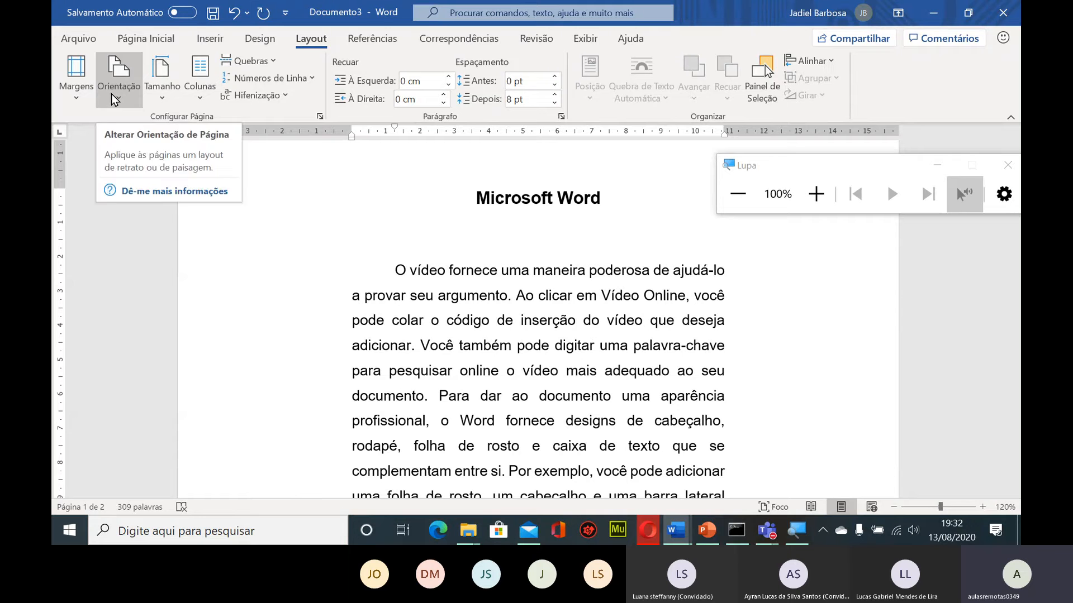
click(76, 84)
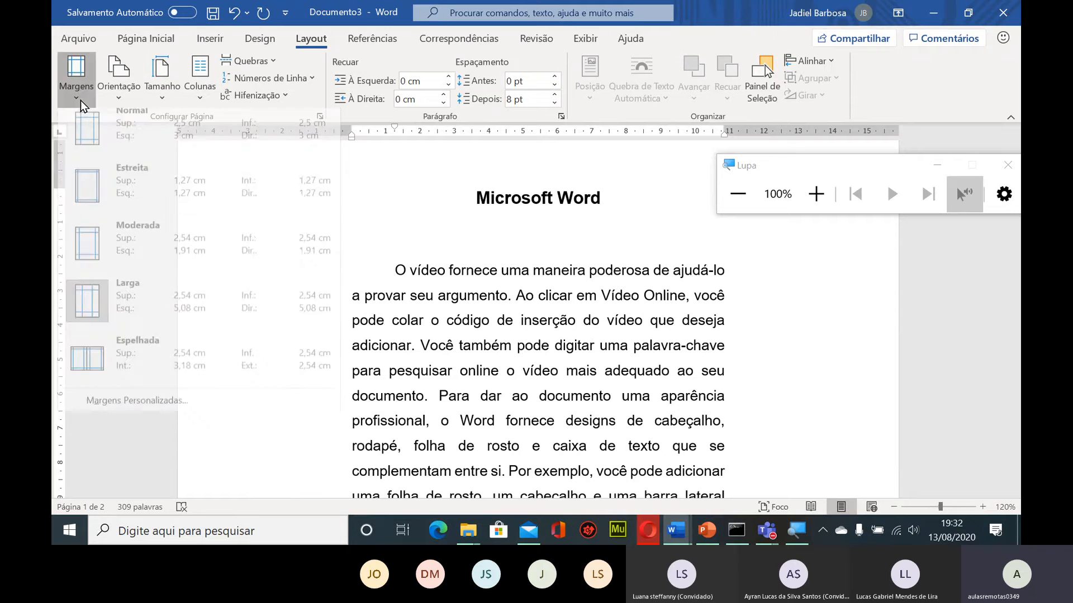
click(144, 369)
scroll(519, 364, up, 3)
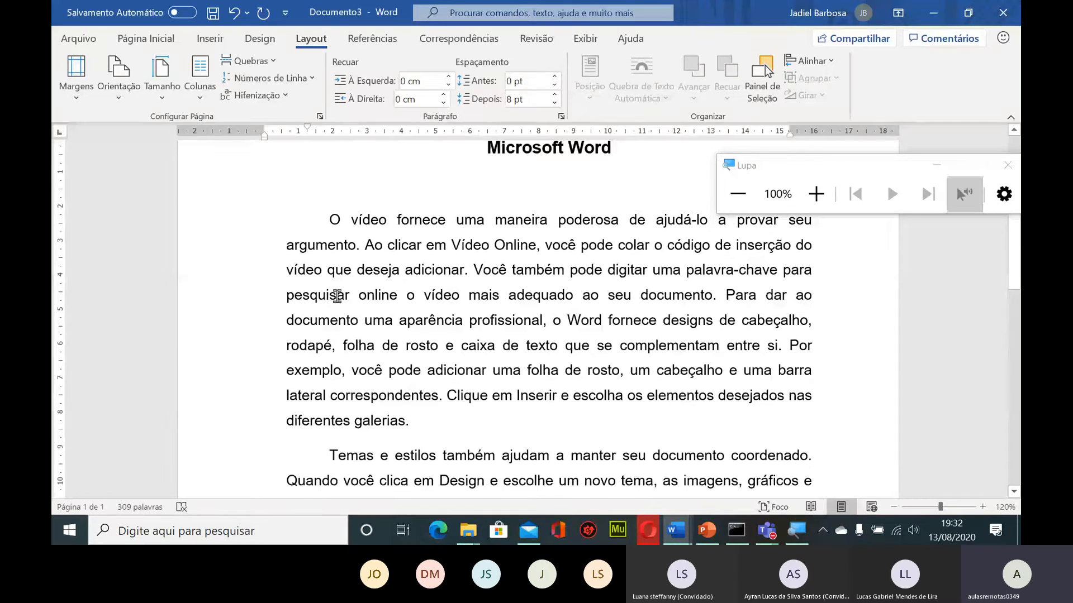
click(73, 99)
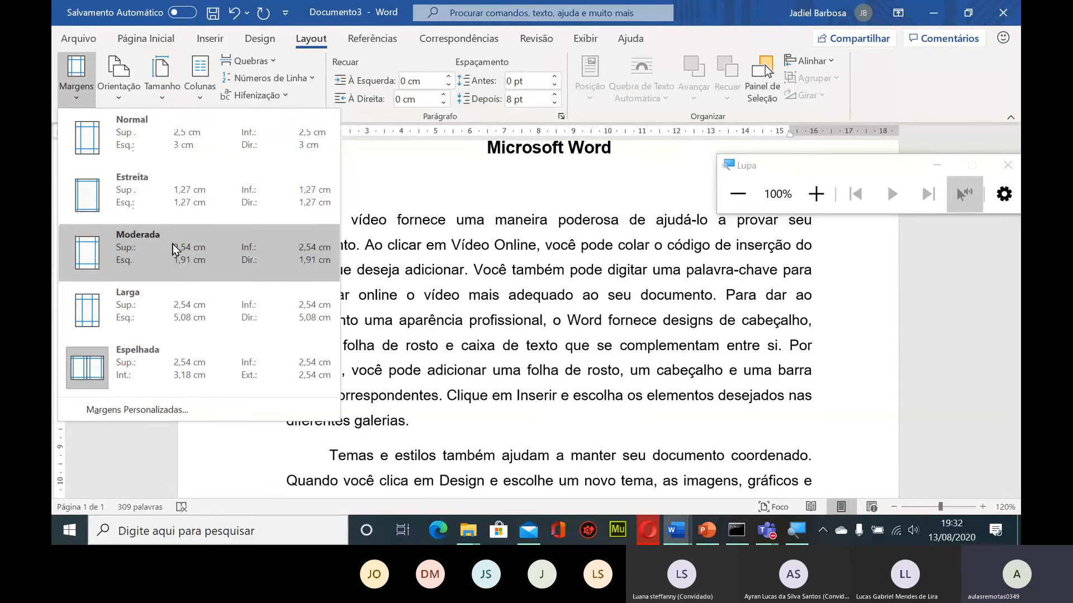
In Margens Personalizadas, set the top and inner margins to 2,5 cm
click(149, 412)
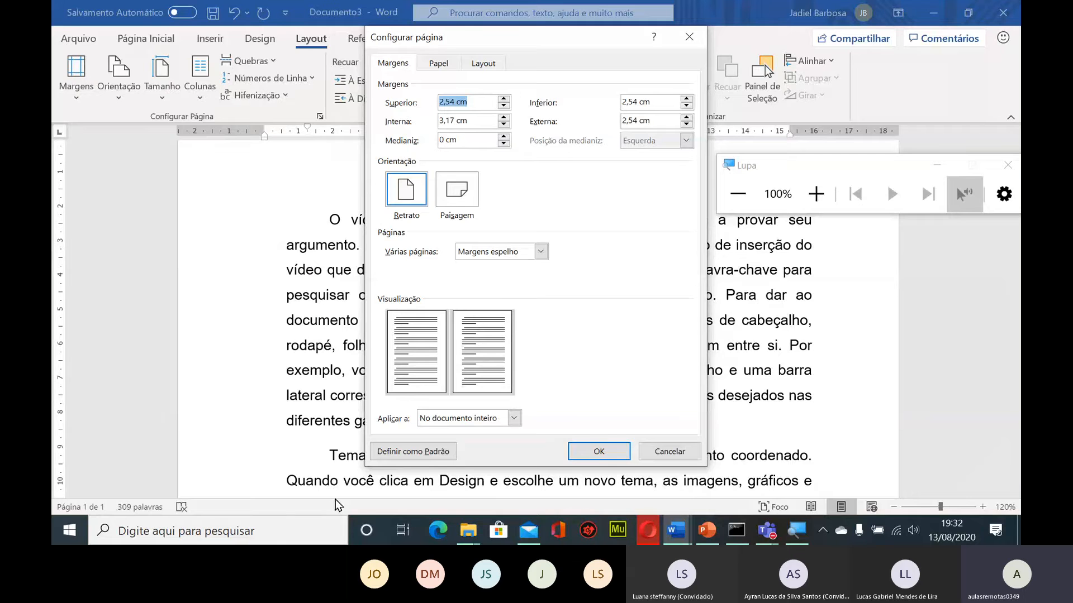
click(815, 194)
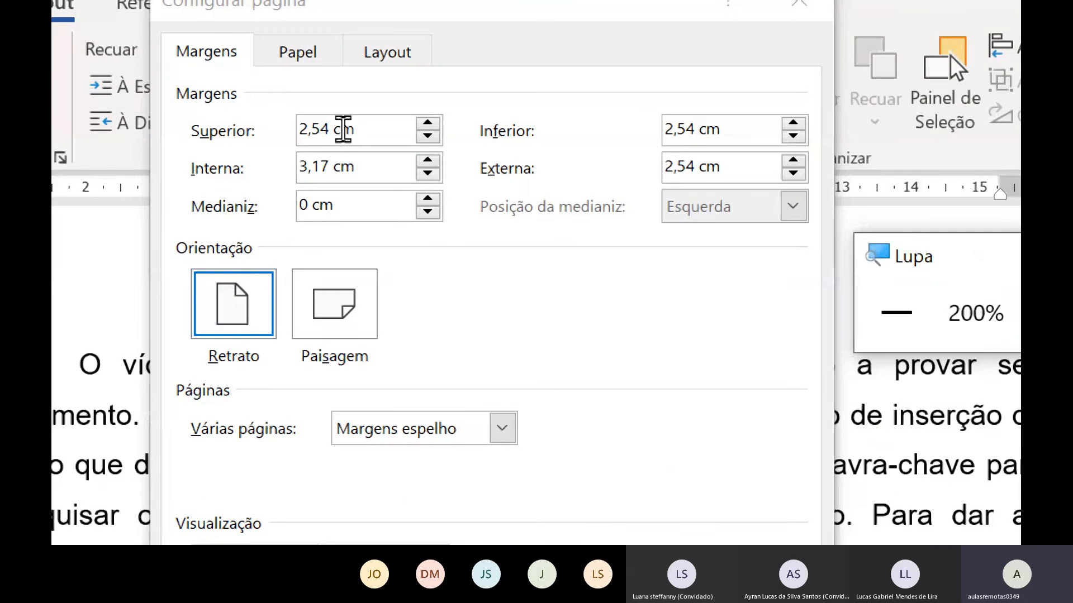
click(354, 129)
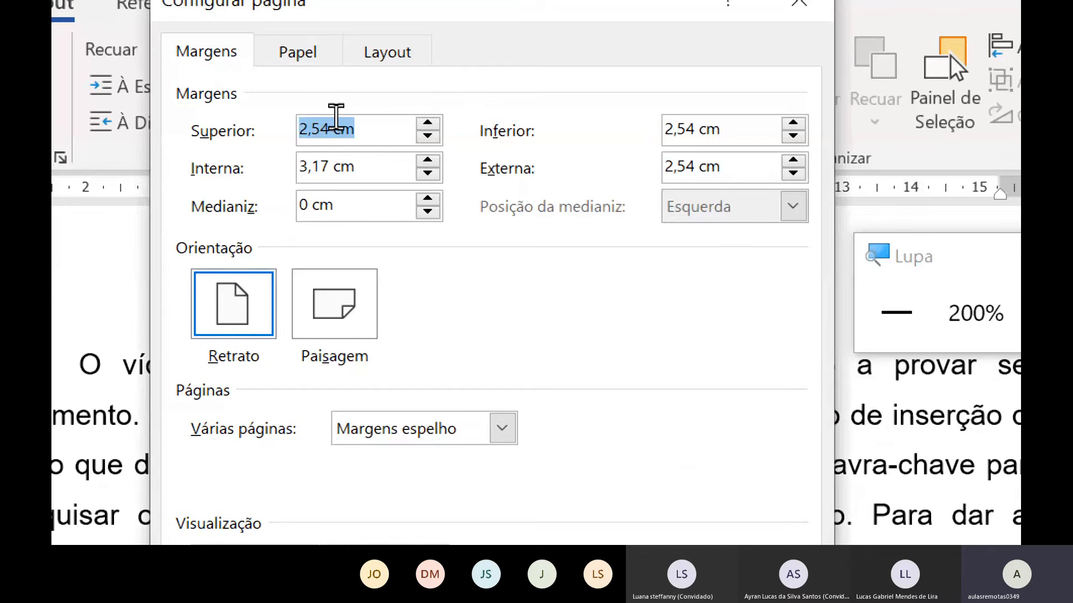
text(3)
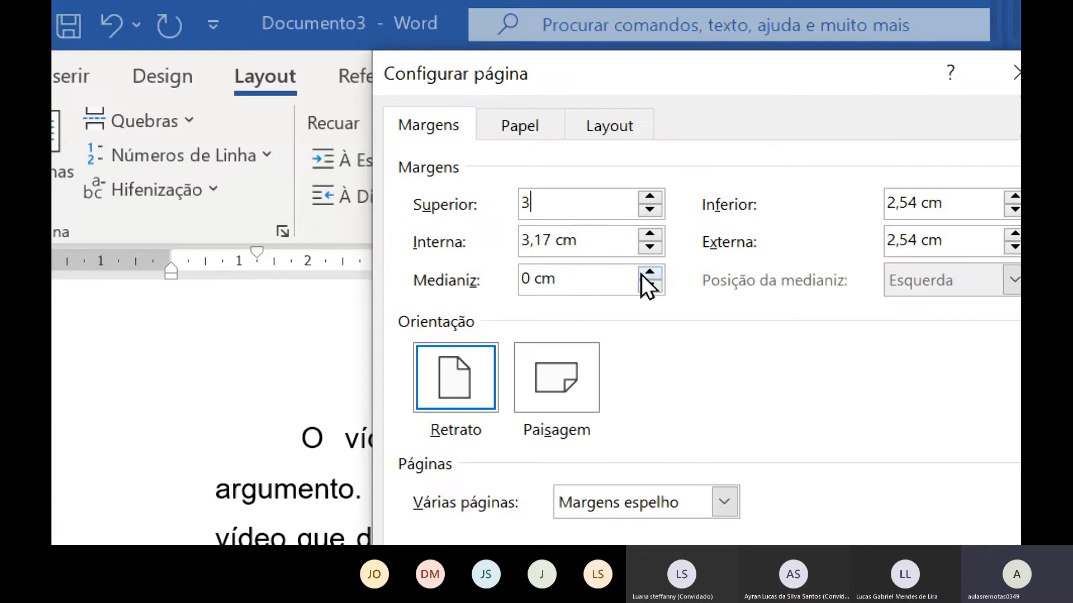
drag(376, 166, 288, 166)
text(3)
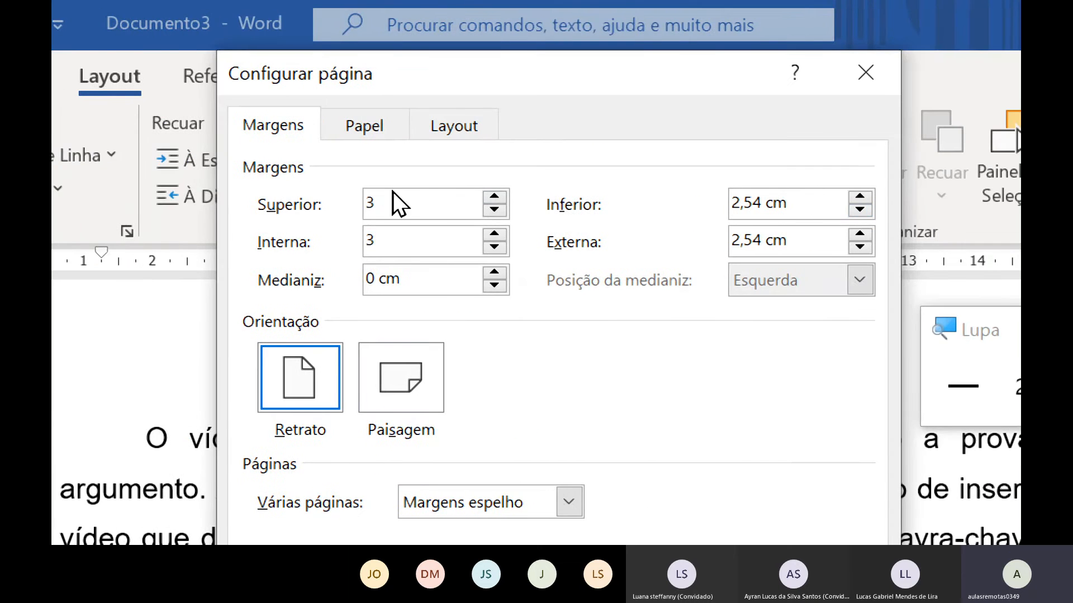
double_click(368, 203)
text(2)
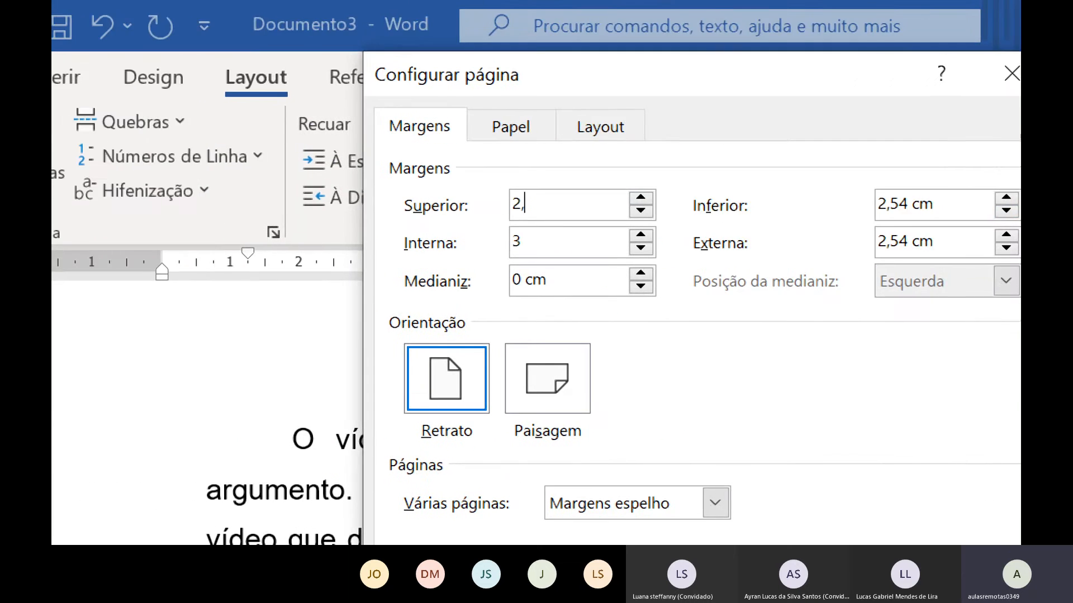
text(,5)
double_click(368, 241)
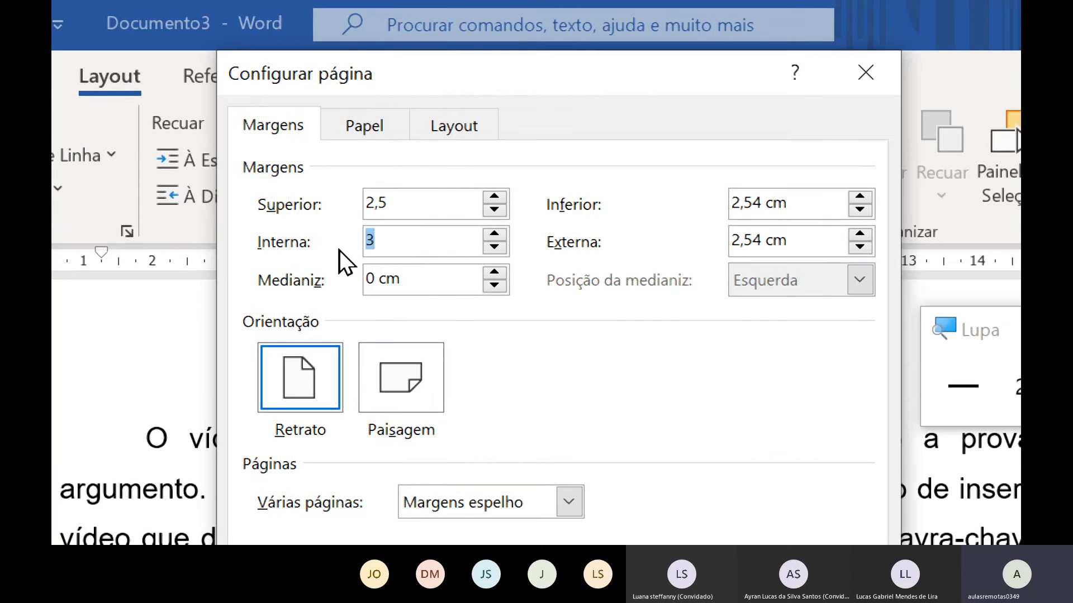
text(2)
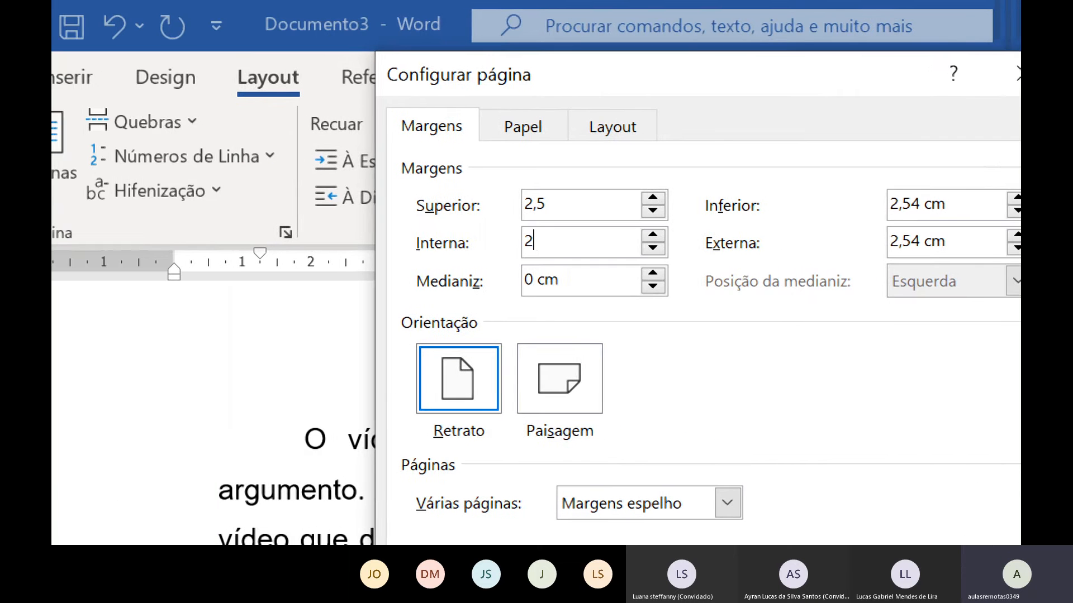
text(,5)
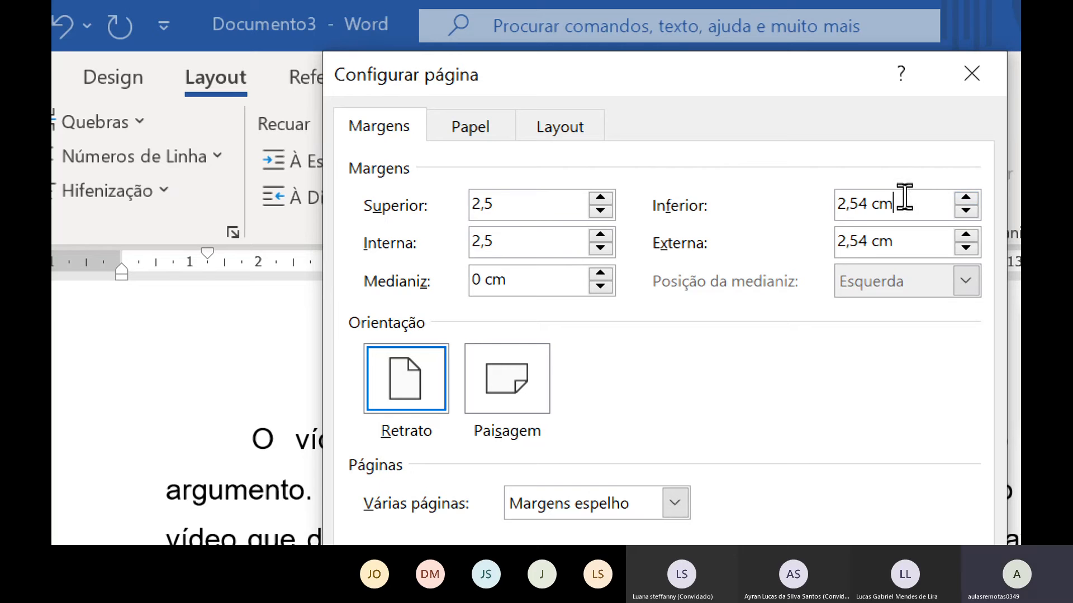
Set the bottom and outer margins to 3 cm
drag(902, 203, 827, 215)
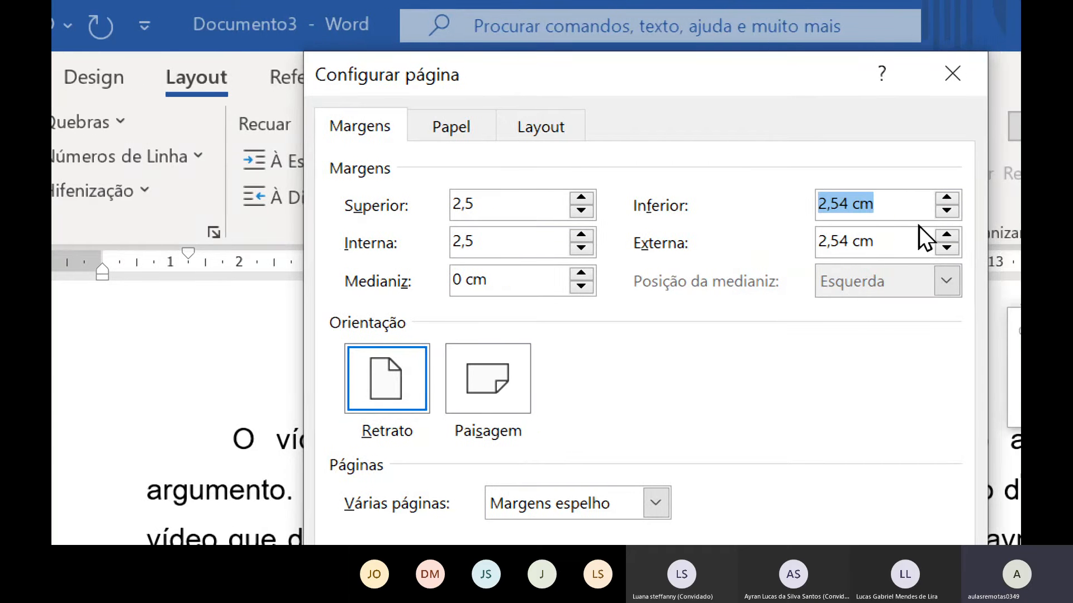
text(3)
drag(620, 240, 462, 257)
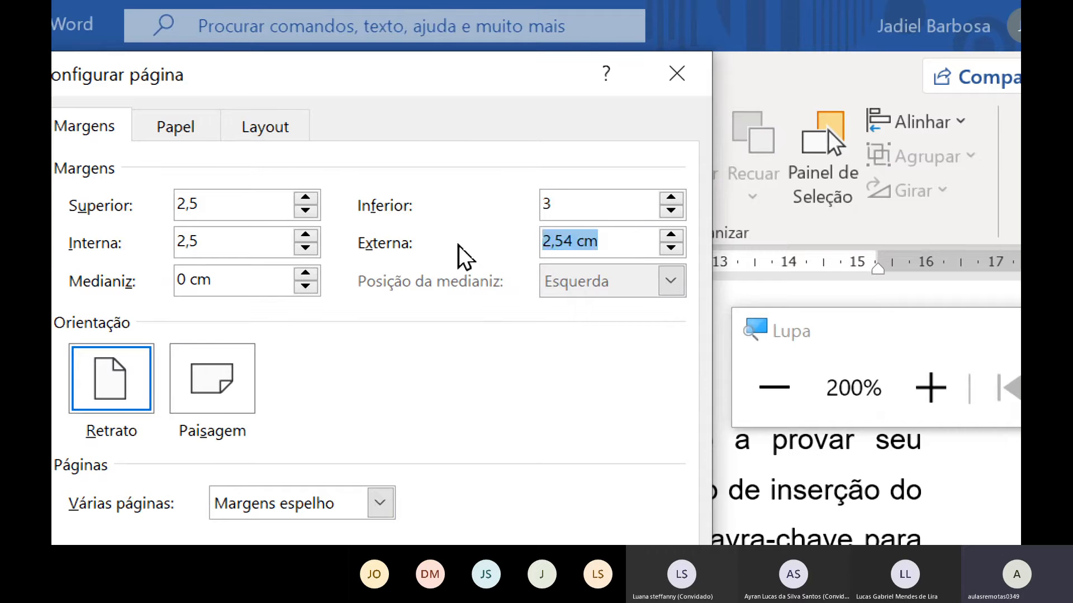
text(3)
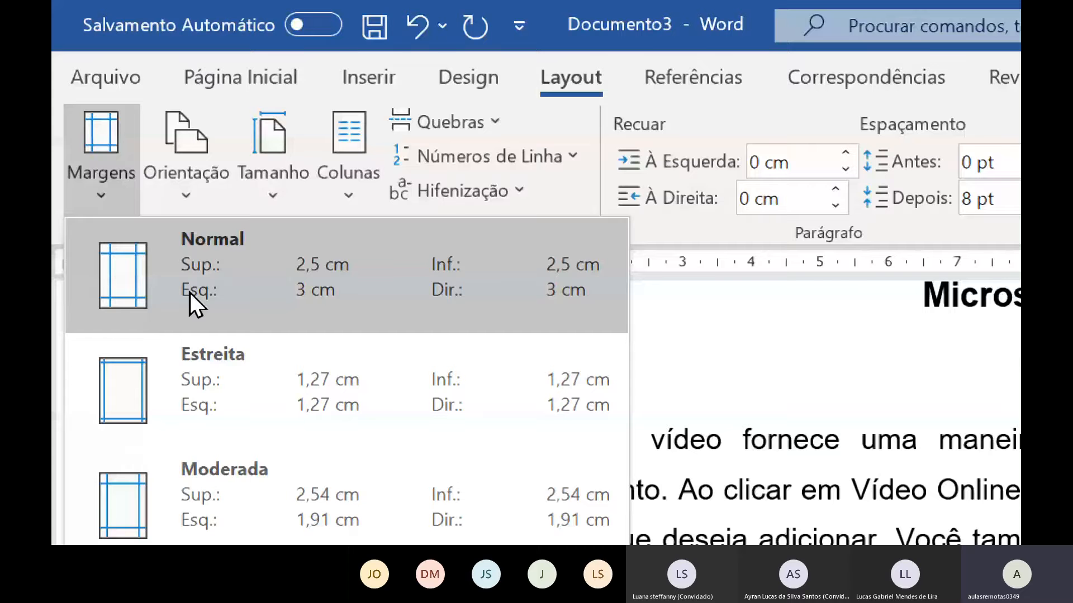
Set the left margin to 2,5 cm and the bottom margin to 3 cm, and apply
click(190, 292)
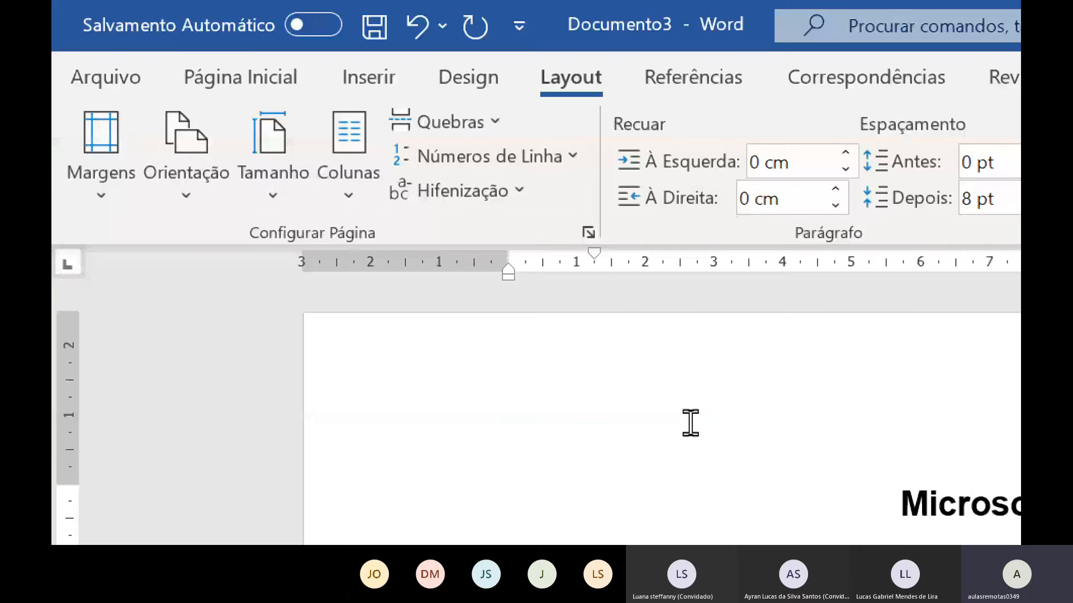
click(99, 199)
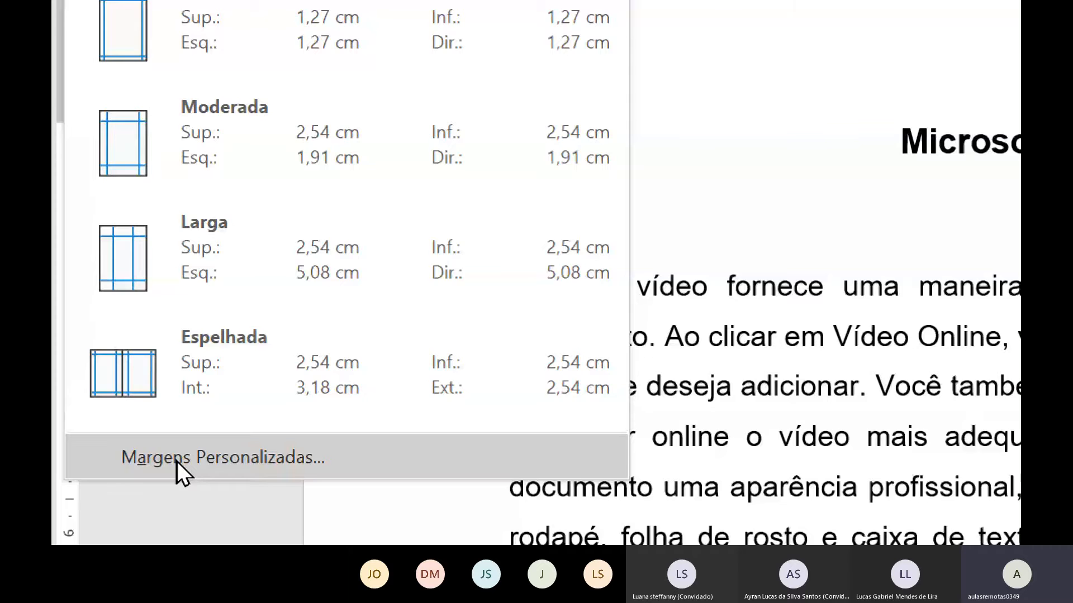
click(177, 460)
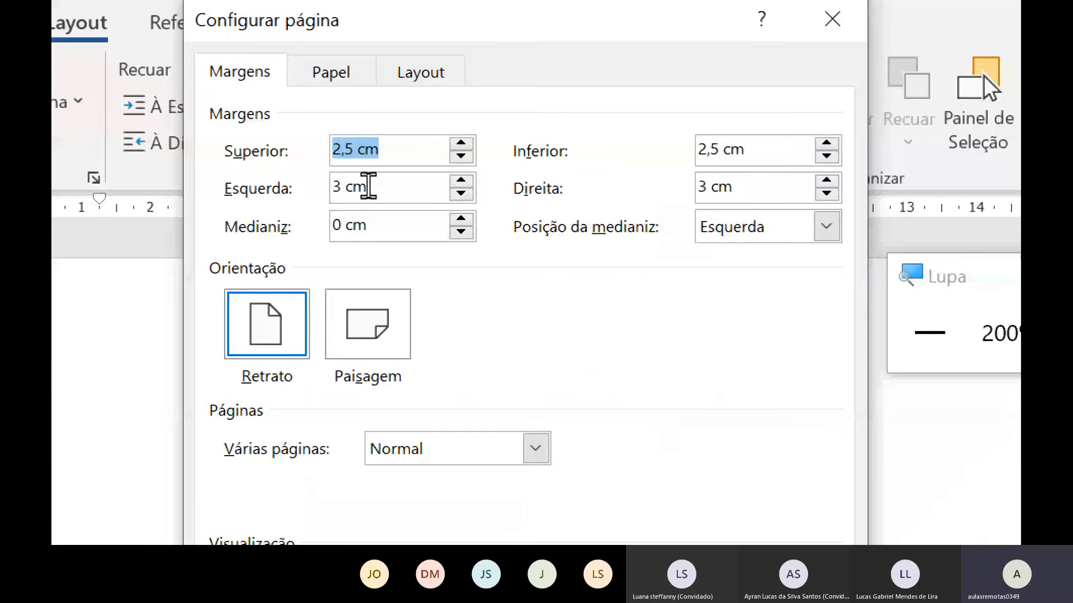
drag(369, 187, 289, 184)
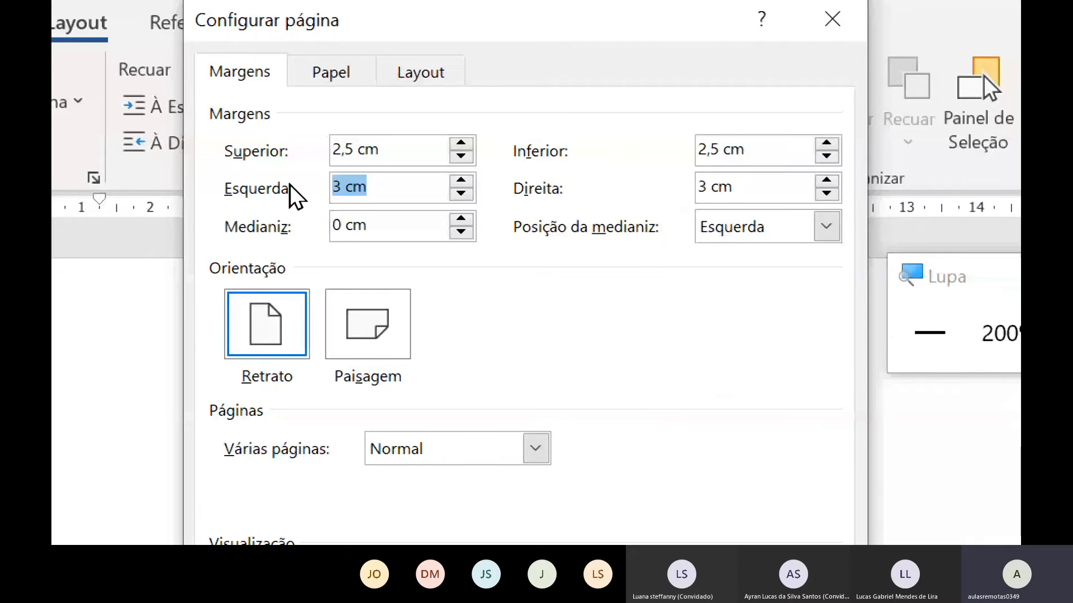
text(2,5)
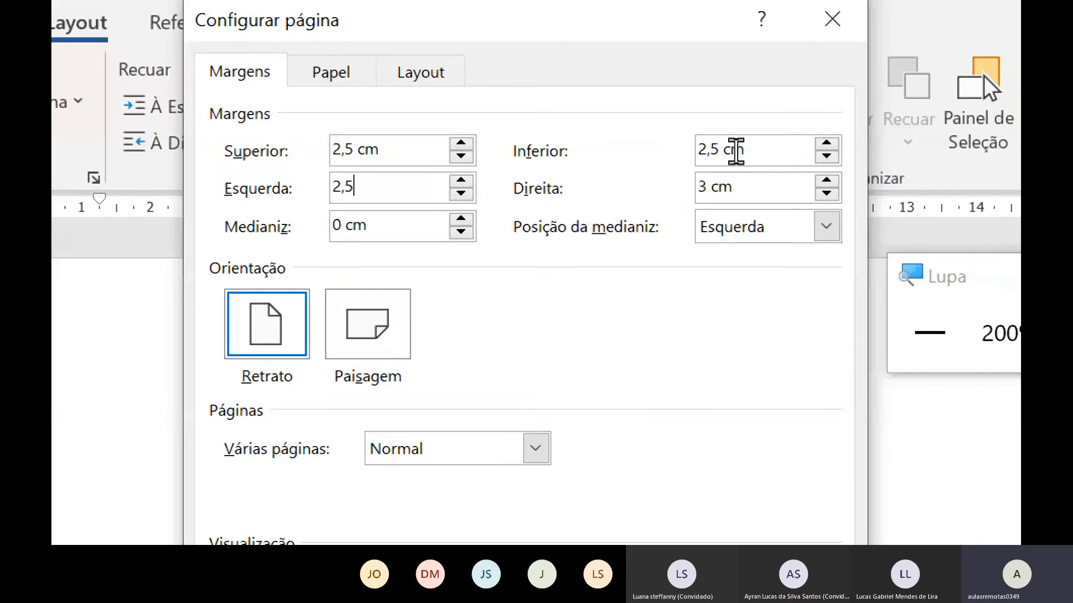
drag(754, 149, 697, 146)
text(3)
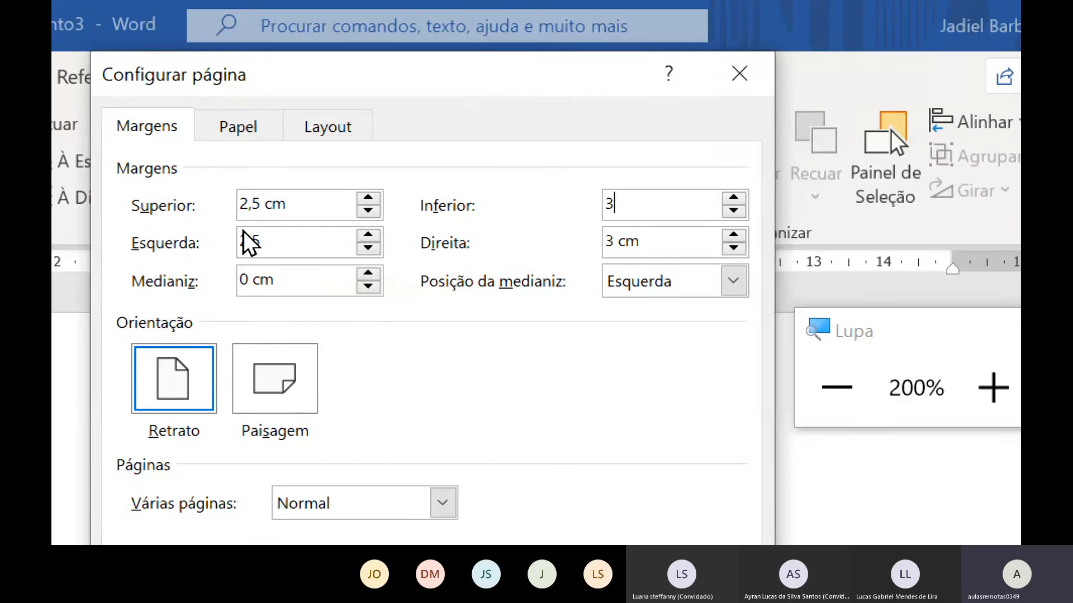
double_click(242, 240)
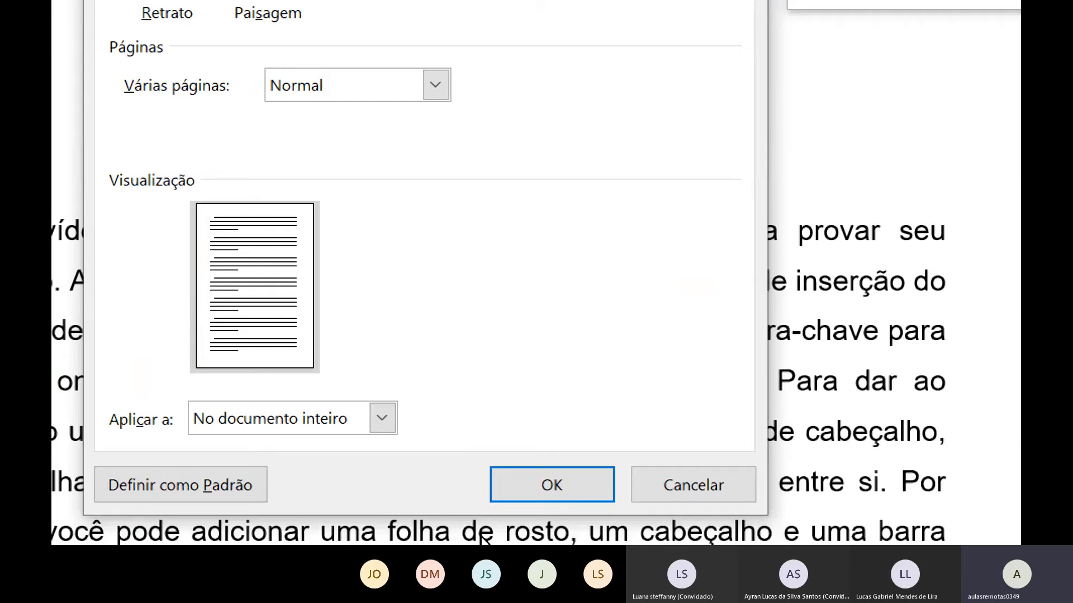
click(569, 485)
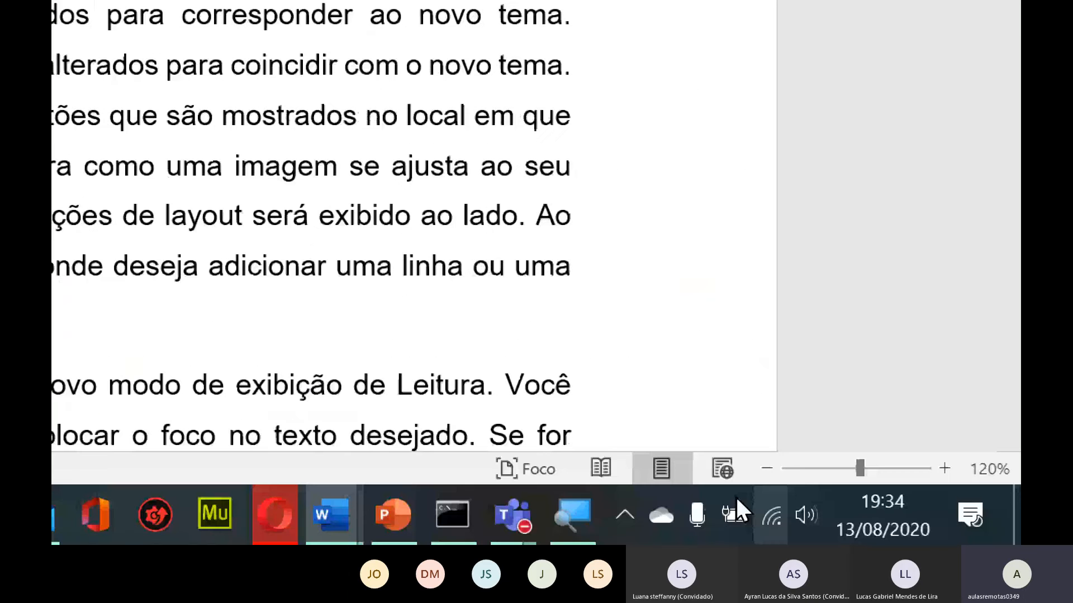
click(572, 514)
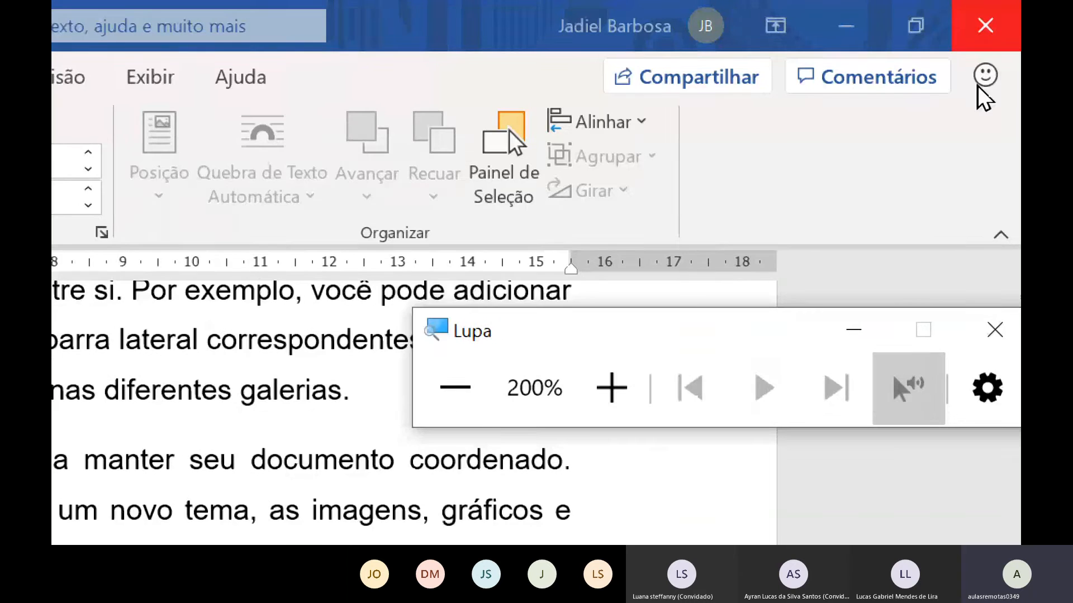
click(469, 403)
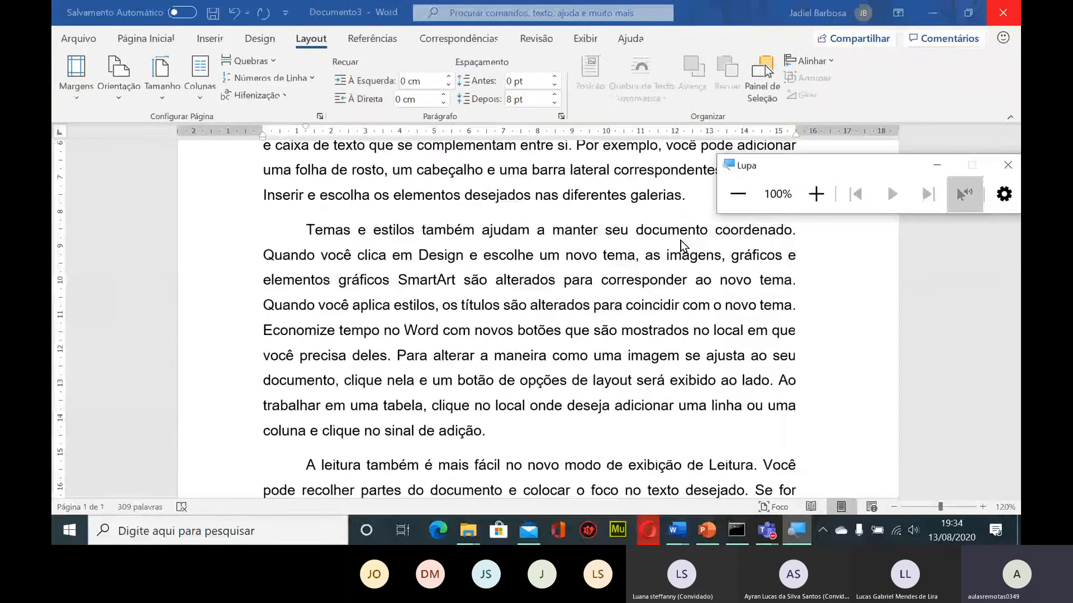
click(552, 284)
scroll(551, 285, up, 5)
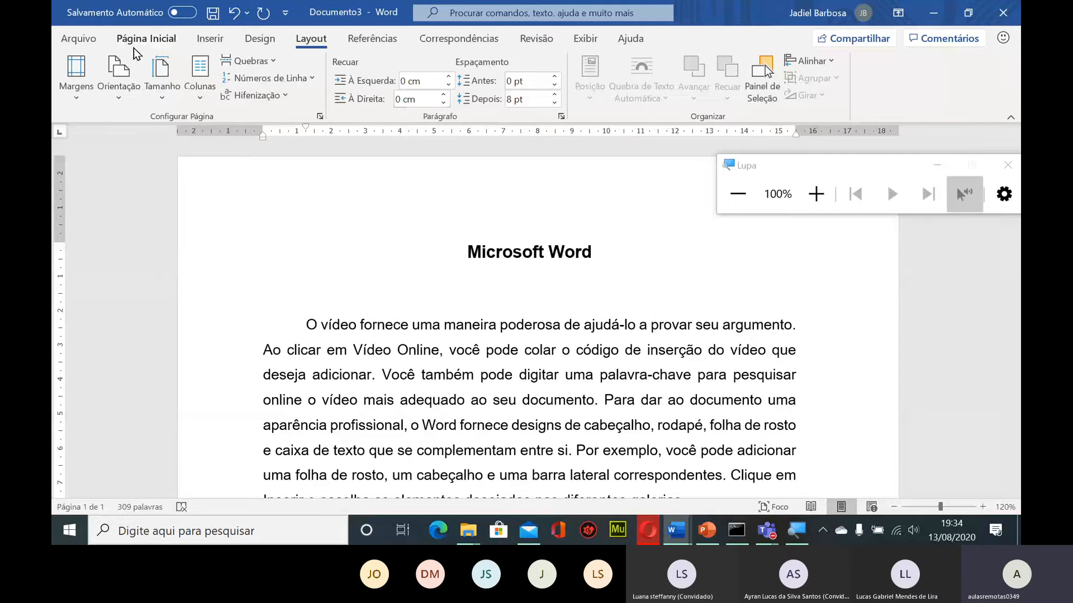
click(145, 38)
click(413, 92)
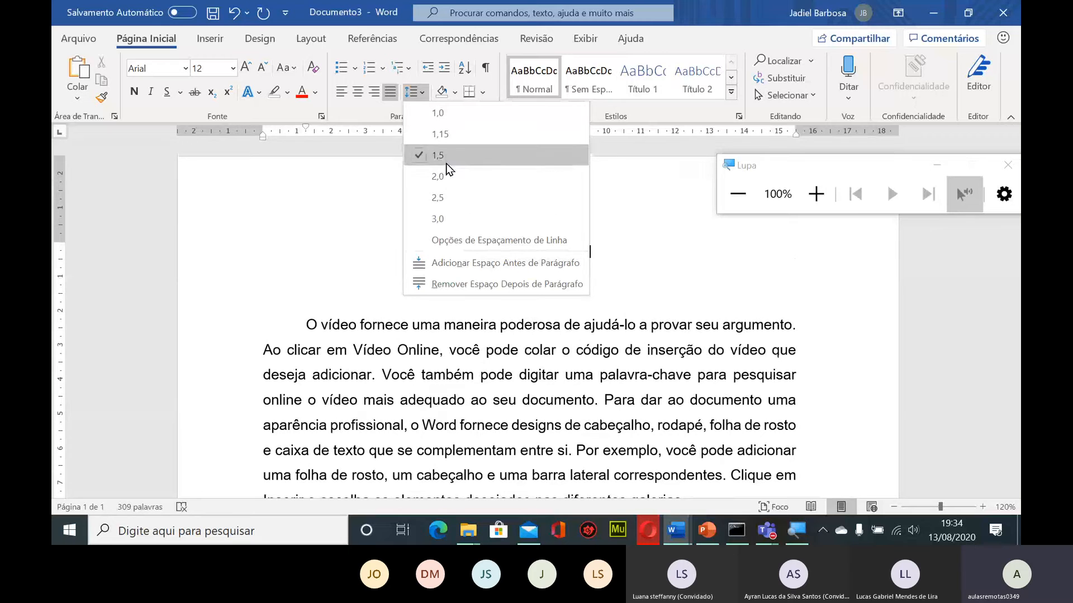
click(405, 379)
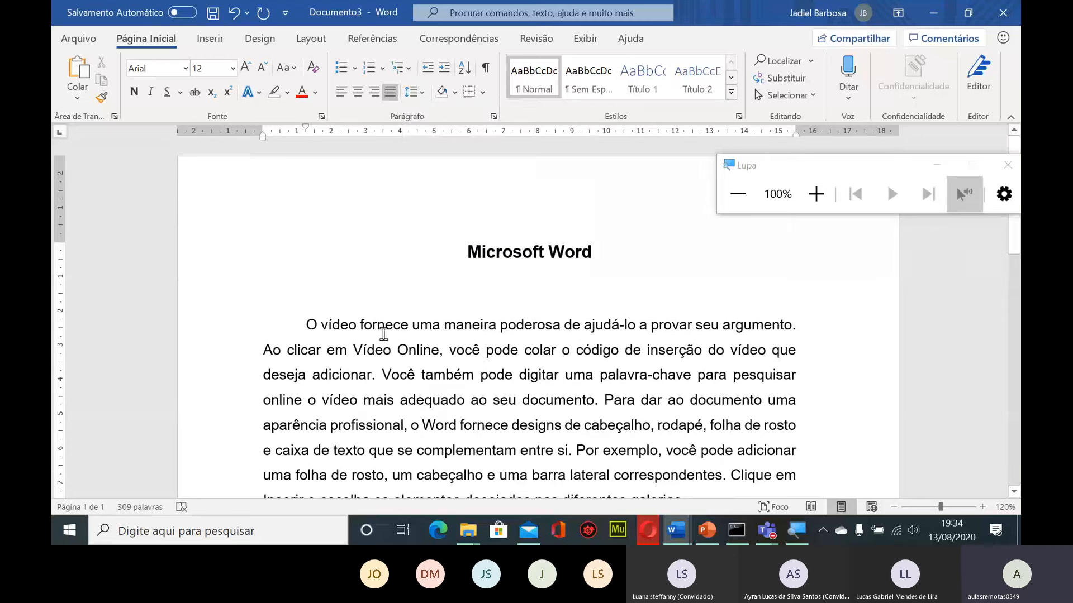
drag(383, 332, 398, 401)
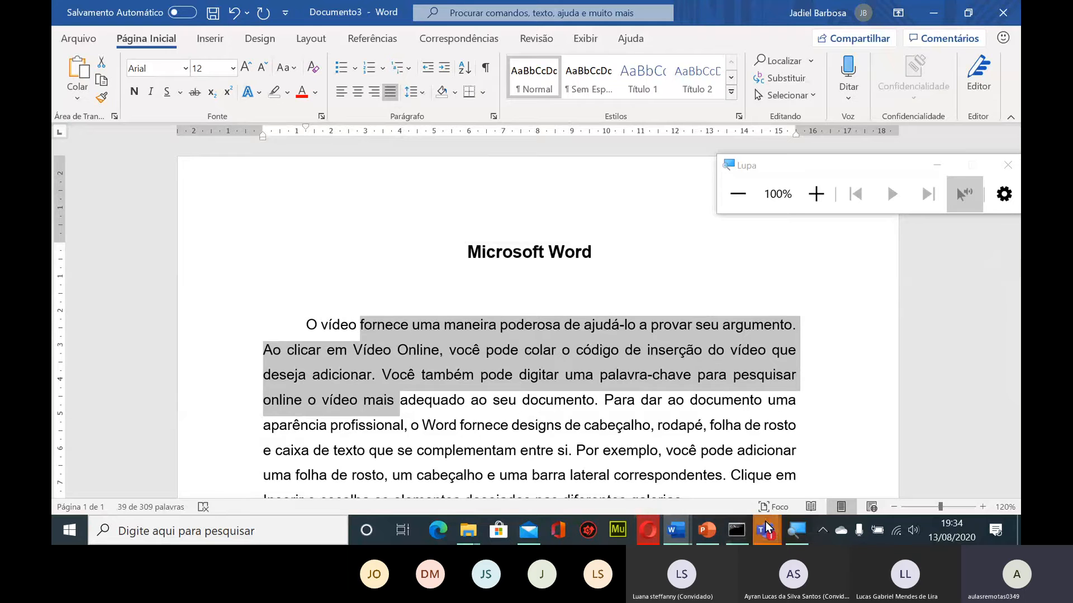
mouse_move(767, 527)
click(803, 435)
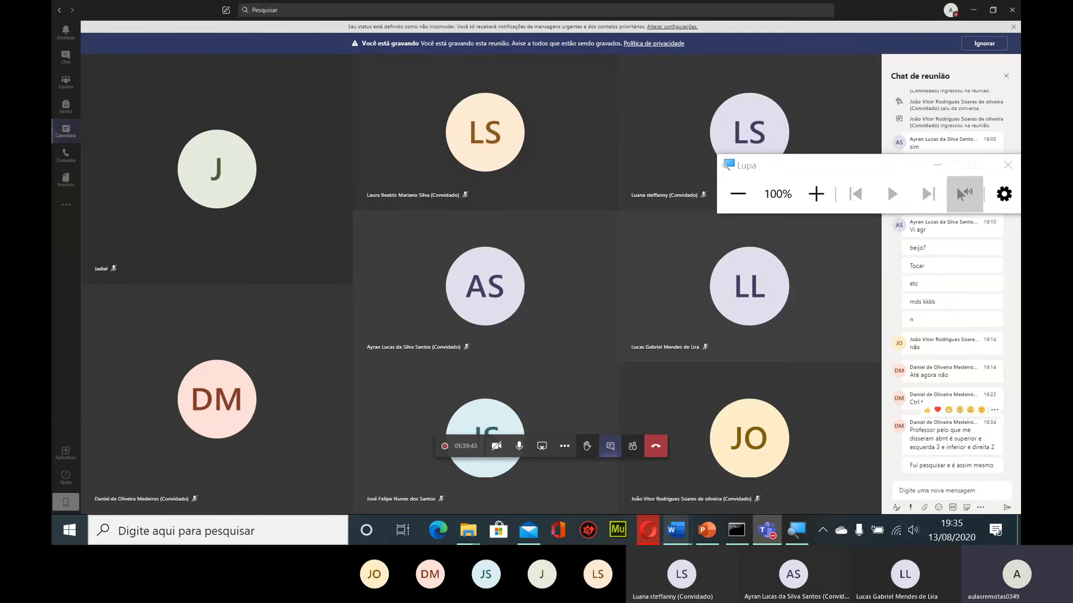
Bring the Opera browser showing the 'libreoffice' image search to the front
click(645, 536)
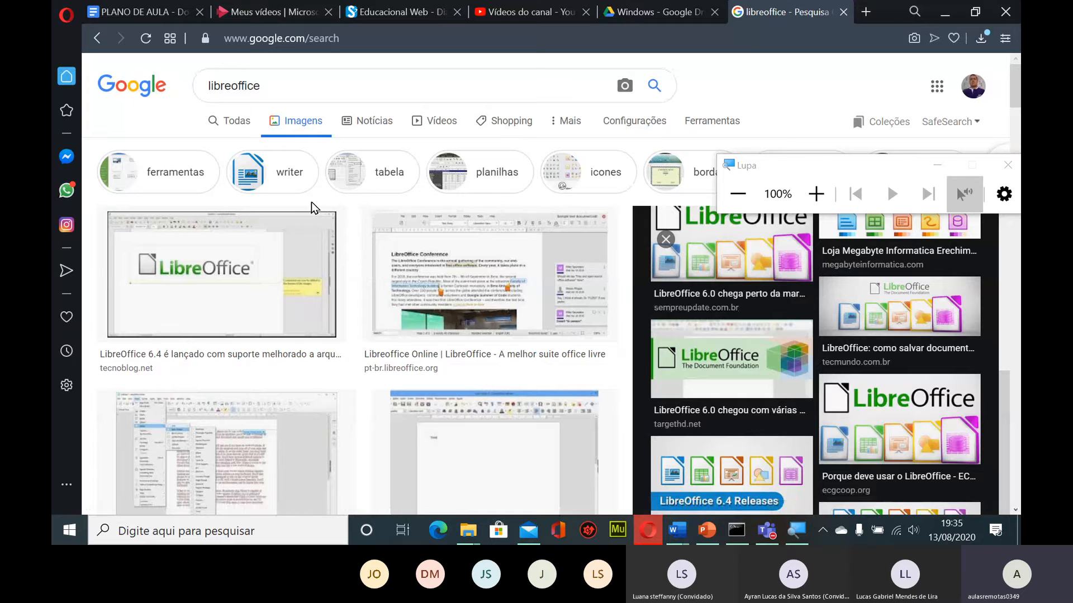
Search Google for 'regras da abnt' and highlight the margin rule: 2cm right/bottom, 3cm left/top
click(161, 94)
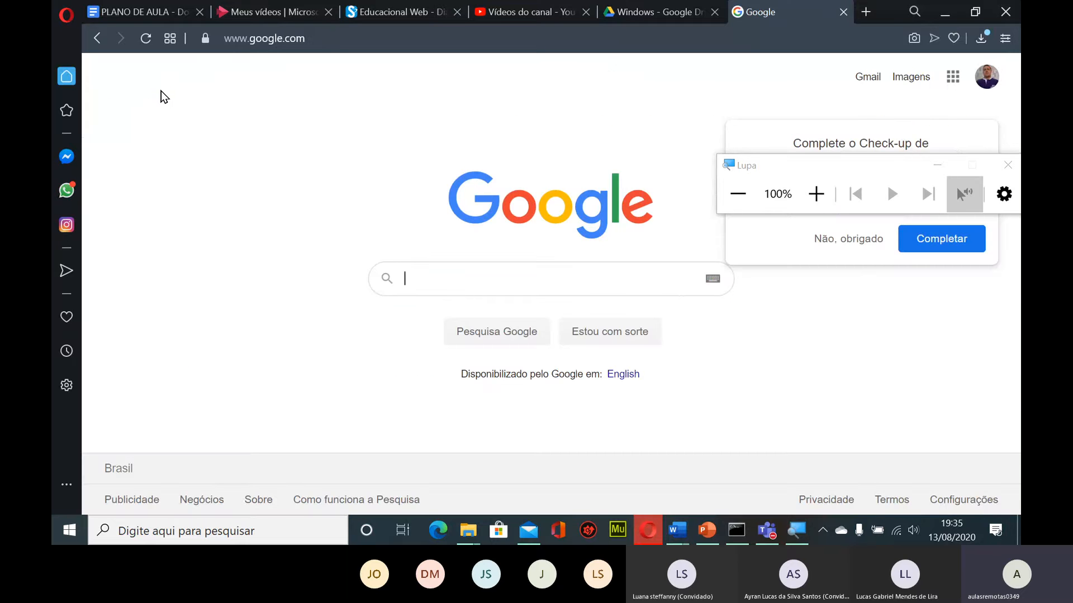
click(422, 270)
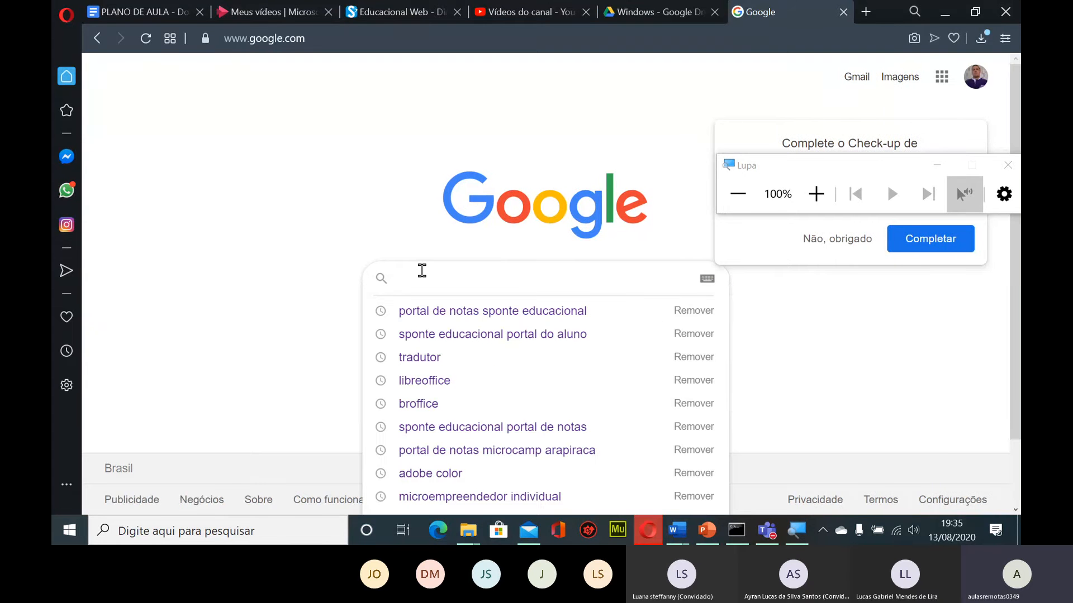
text(regras)
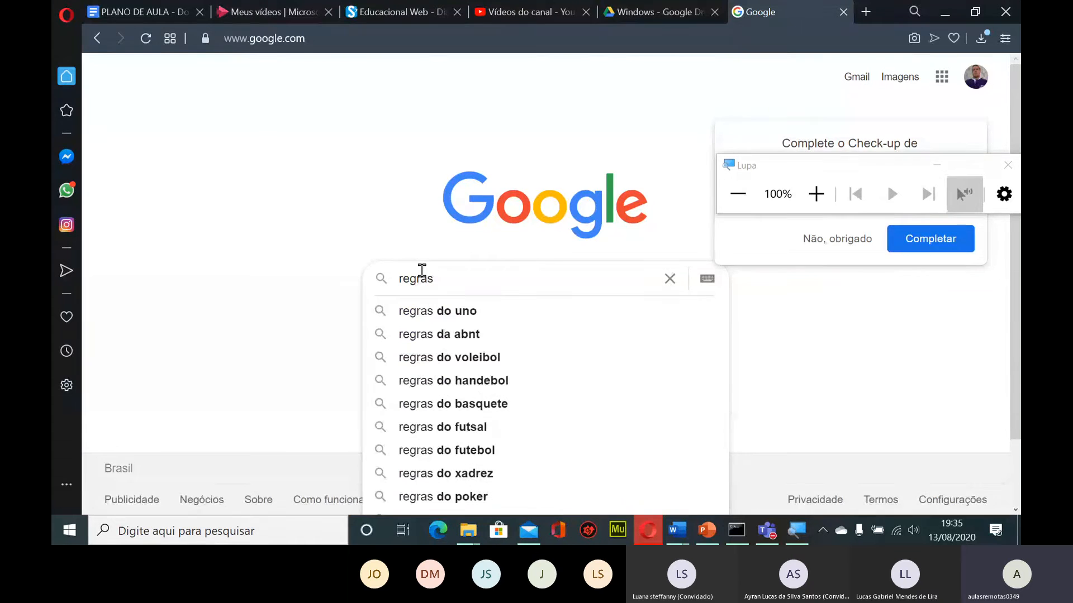
click(475, 337)
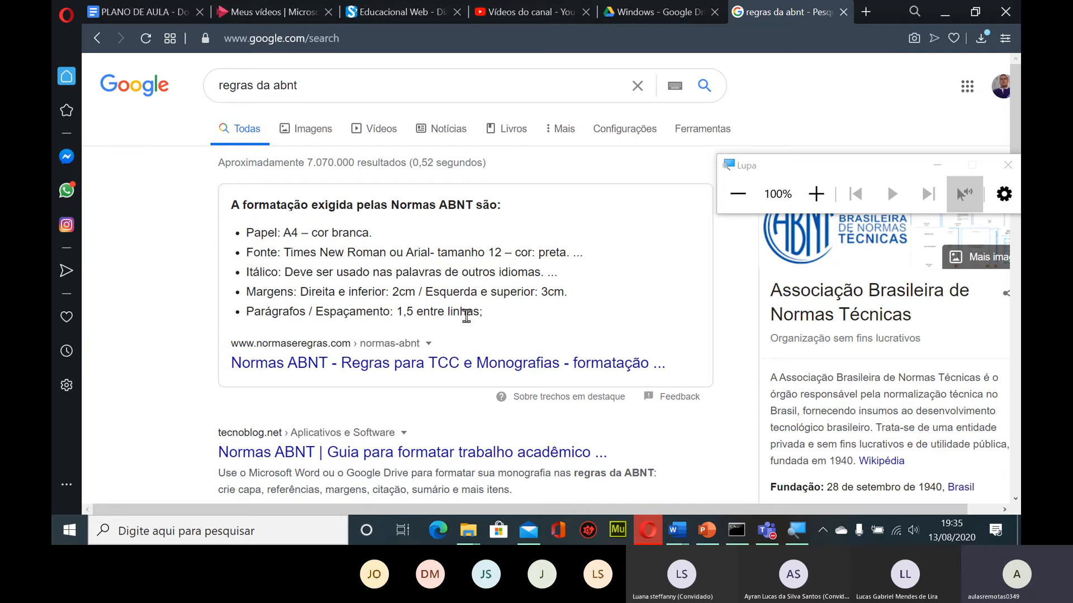
drag(392, 291, 568, 291)
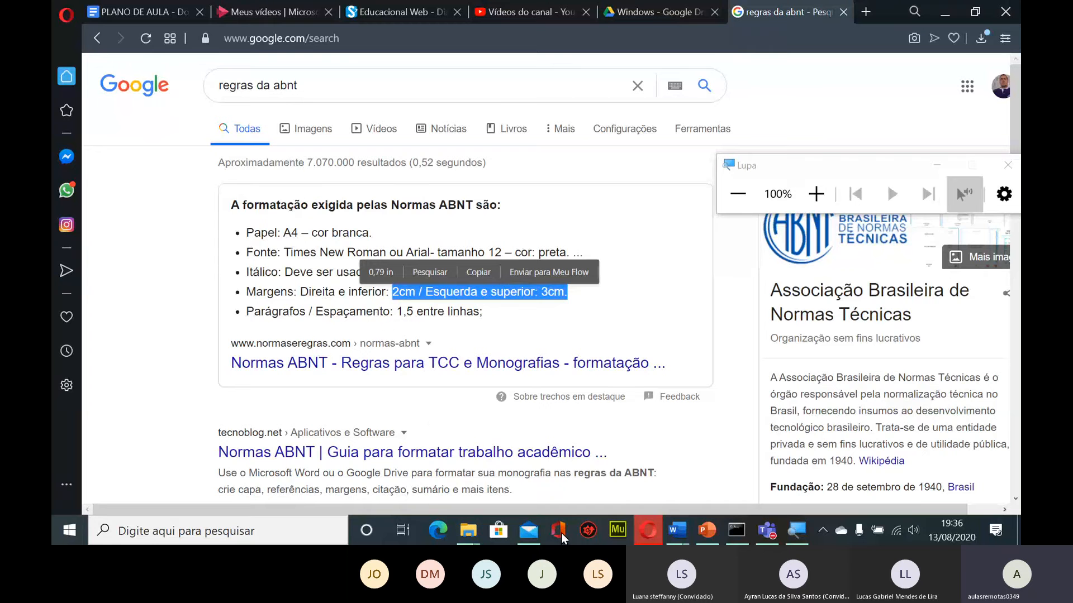
Open the custom margin settings in Documento3, rechecking the ABNT search results along the way
mouse_move(709, 539)
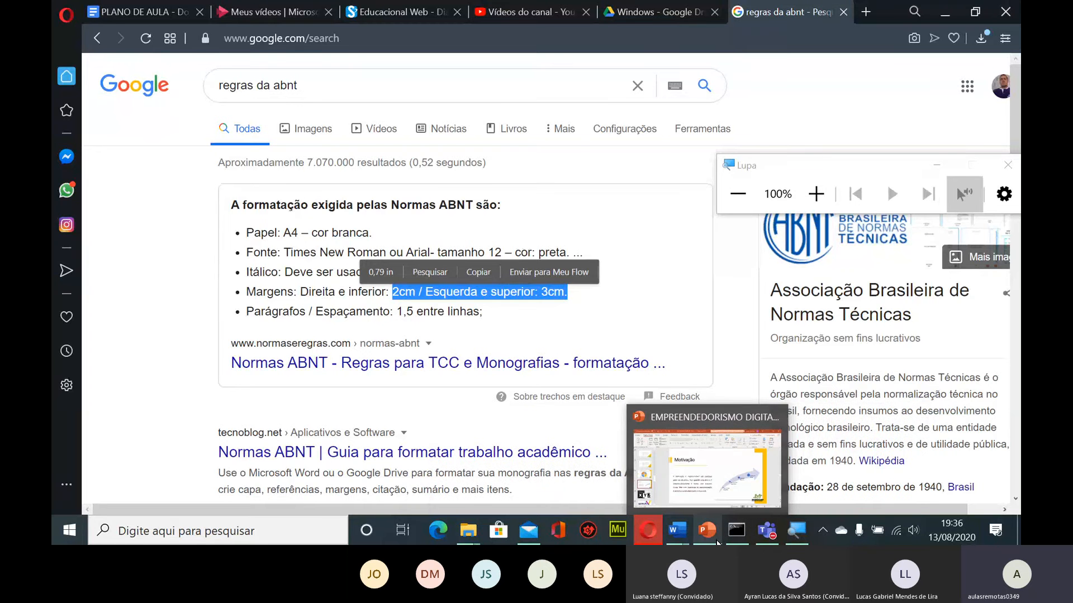
mouse_move(677, 535)
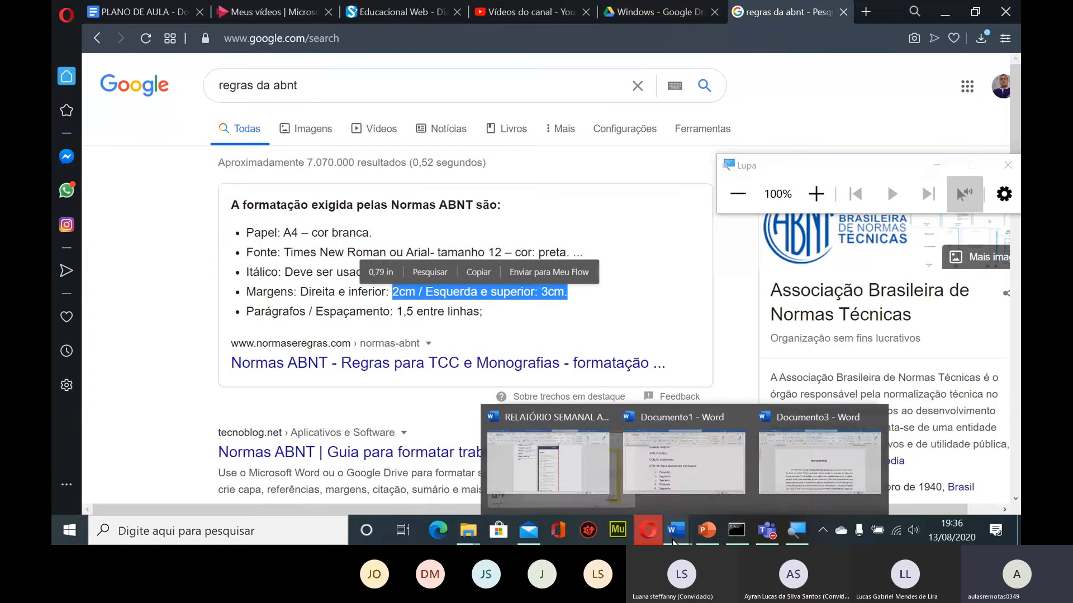
click(803, 489)
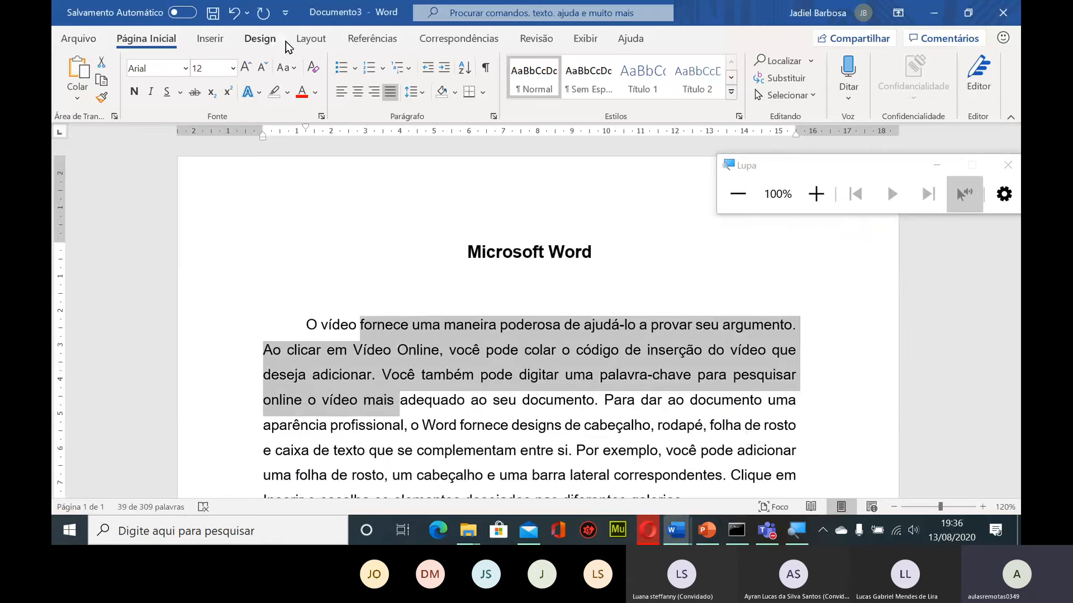
click(311, 39)
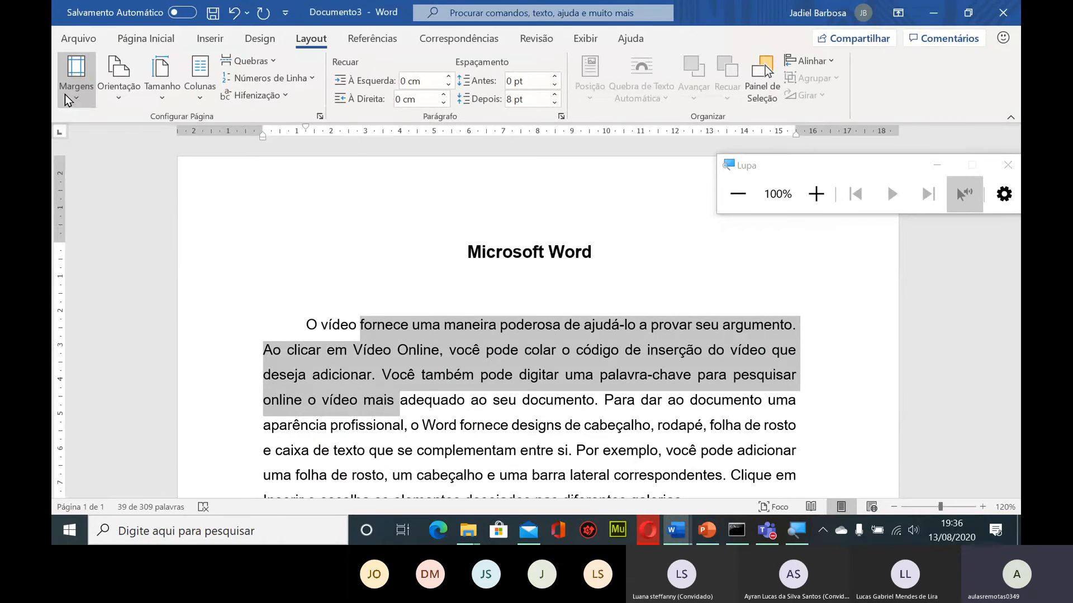
click(68, 99)
click(130, 413)
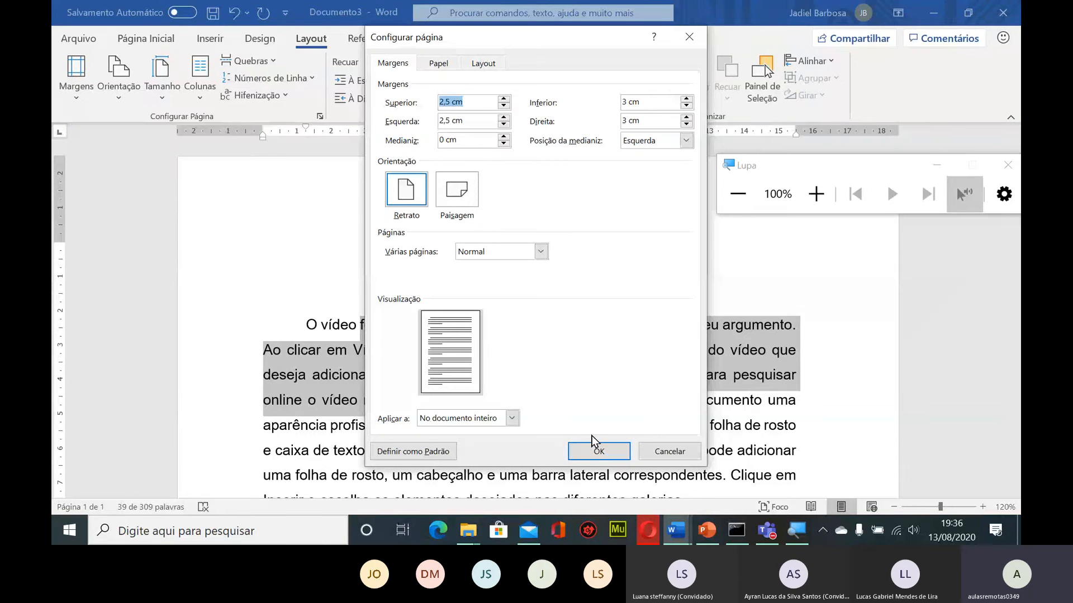
mouse_move(676, 531)
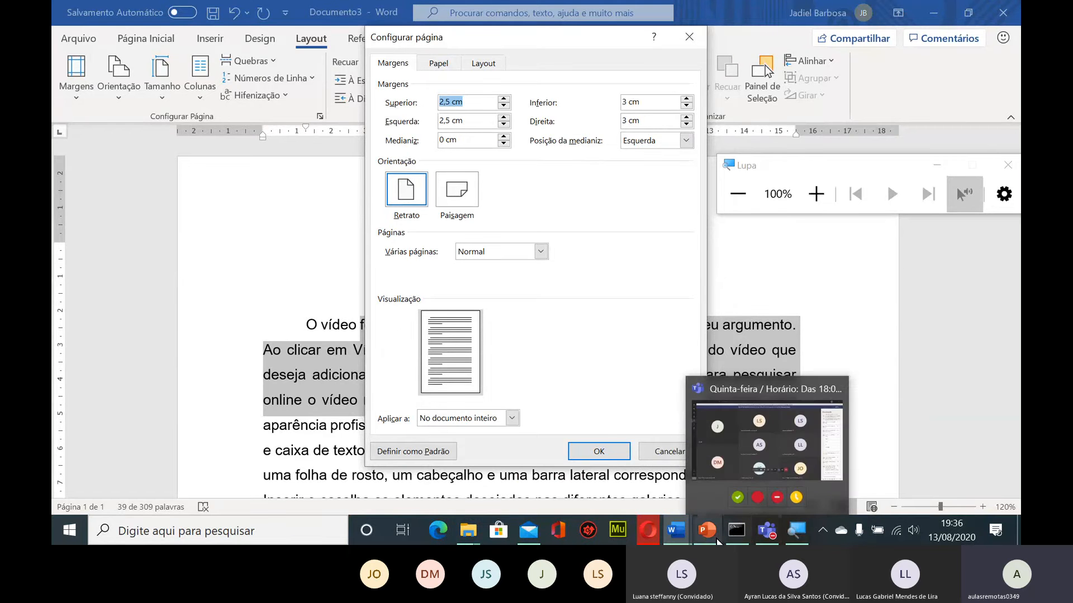
click(642, 487)
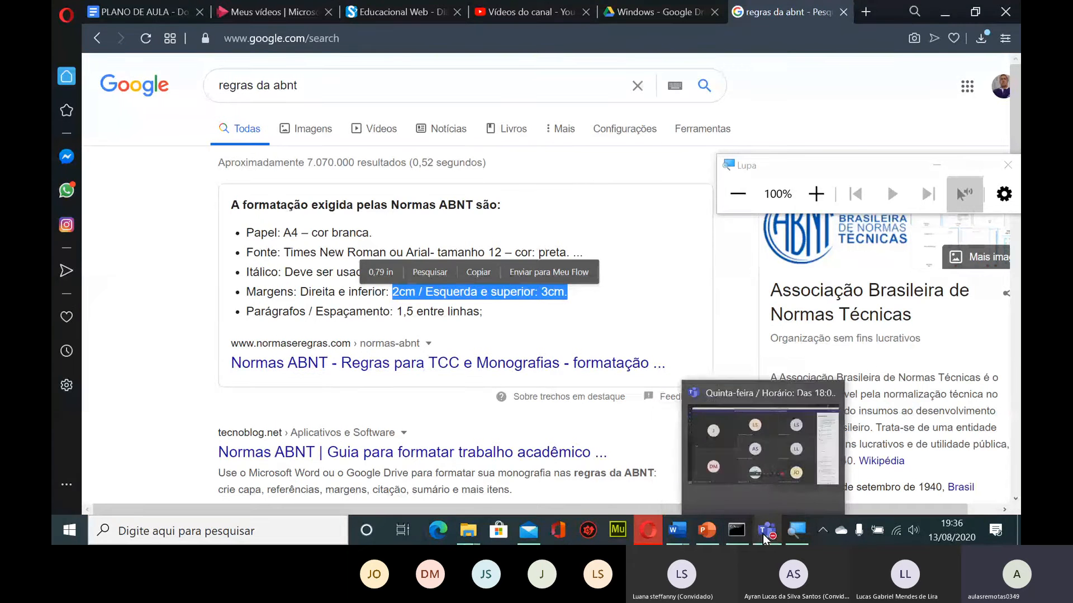
mouse_move(680, 536)
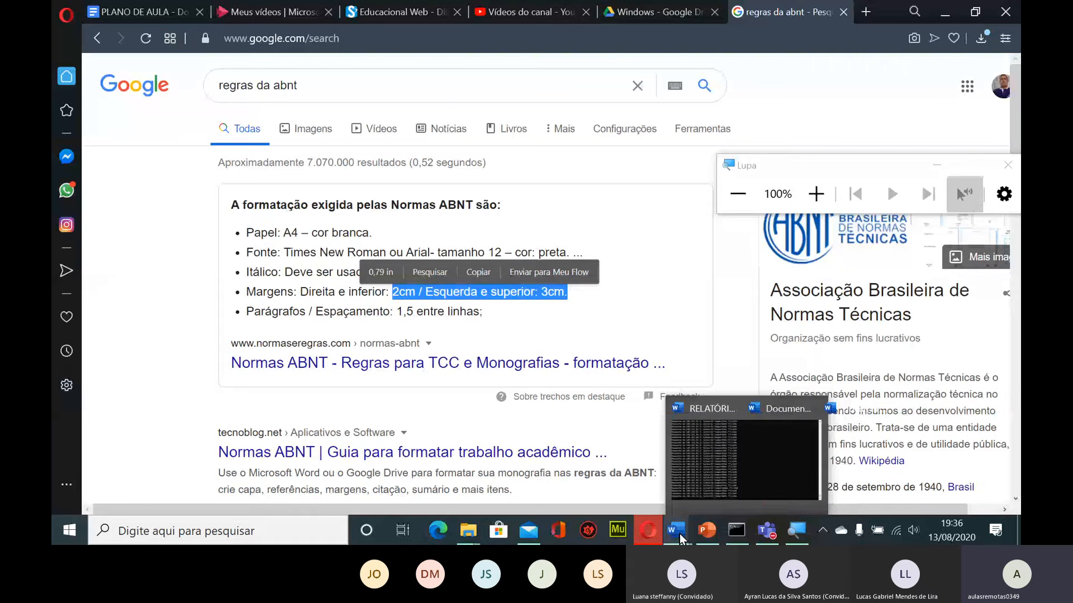
click(815, 500)
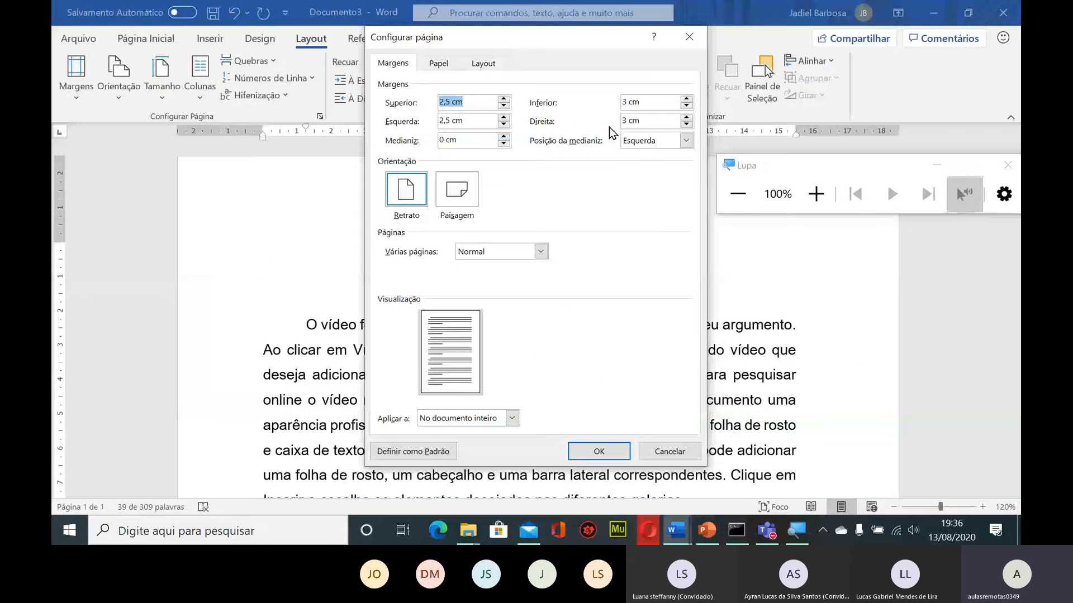
Lower the bottom and right margins to 2 cm
click(686, 107)
click(686, 107)
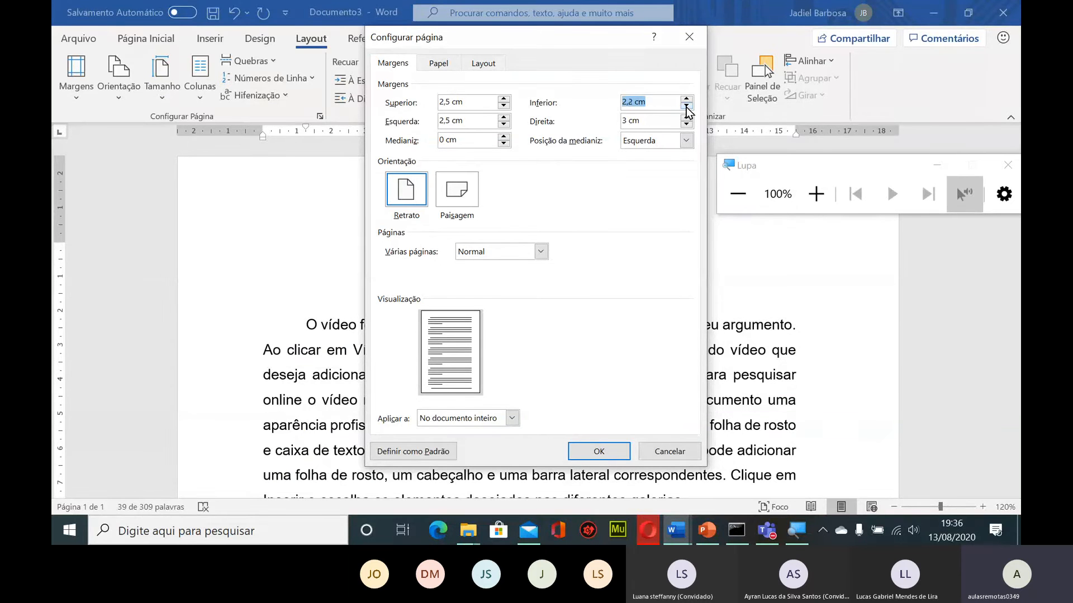
click(686, 107)
click(686, 108)
click(686, 107)
click(686, 125)
click(686, 125)
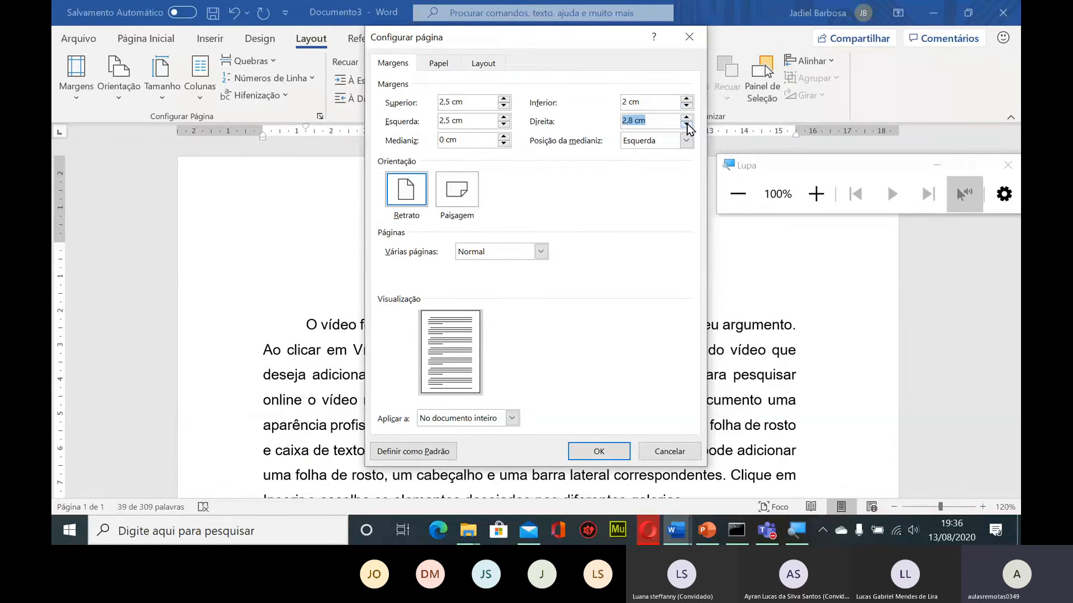
click(686, 124)
click(686, 125)
click(686, 124)
click(686, 125)
Set the top and left margins to 3 cm and confirm the page setup
mouse_move(643, 534)
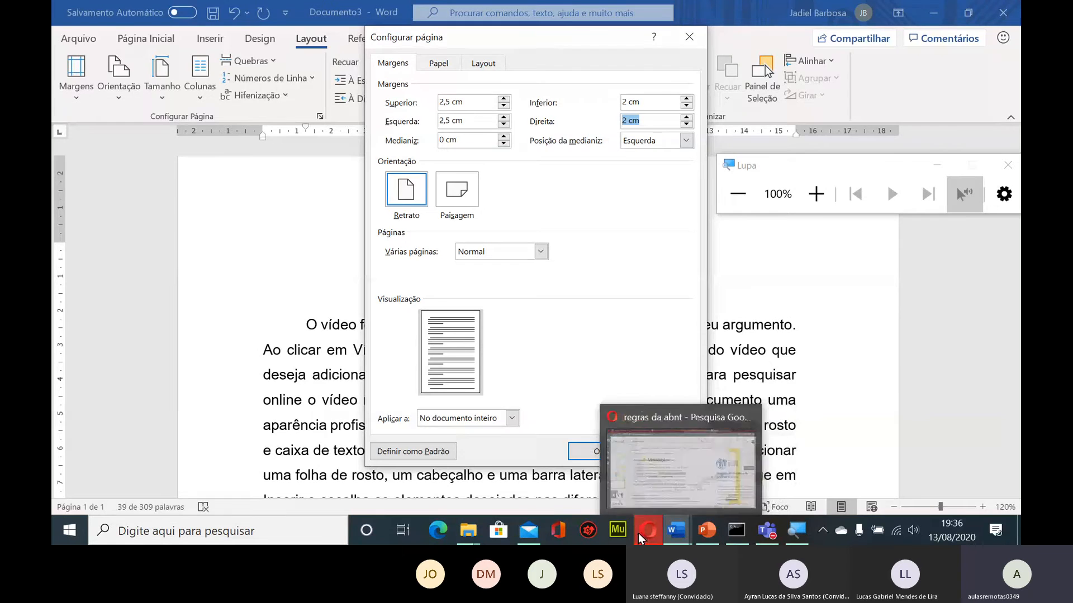
mouse_move(637, 478)
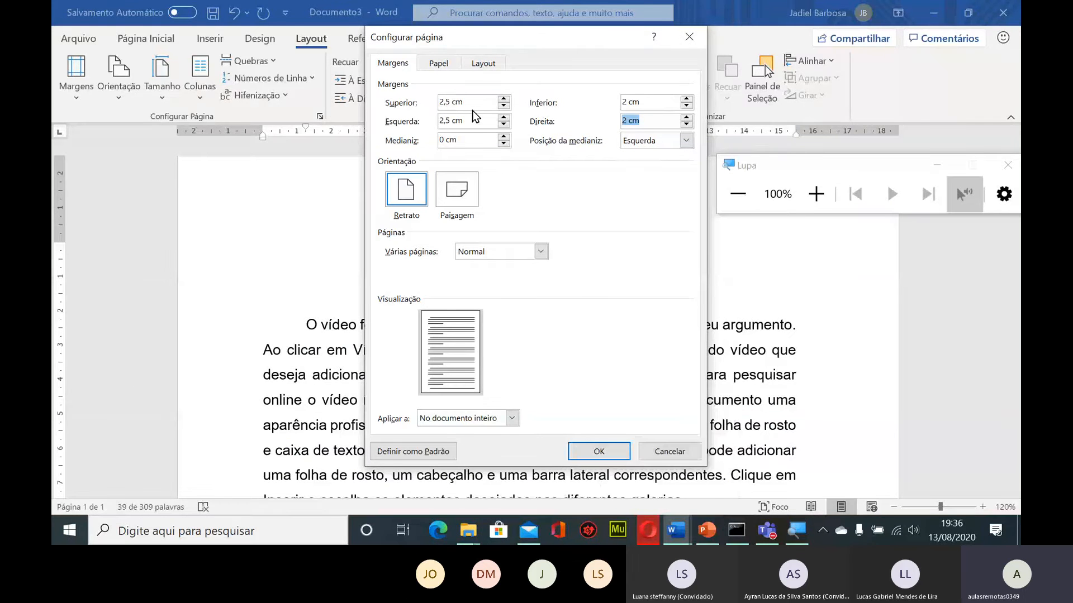
drag(475, 102, 439, 103)
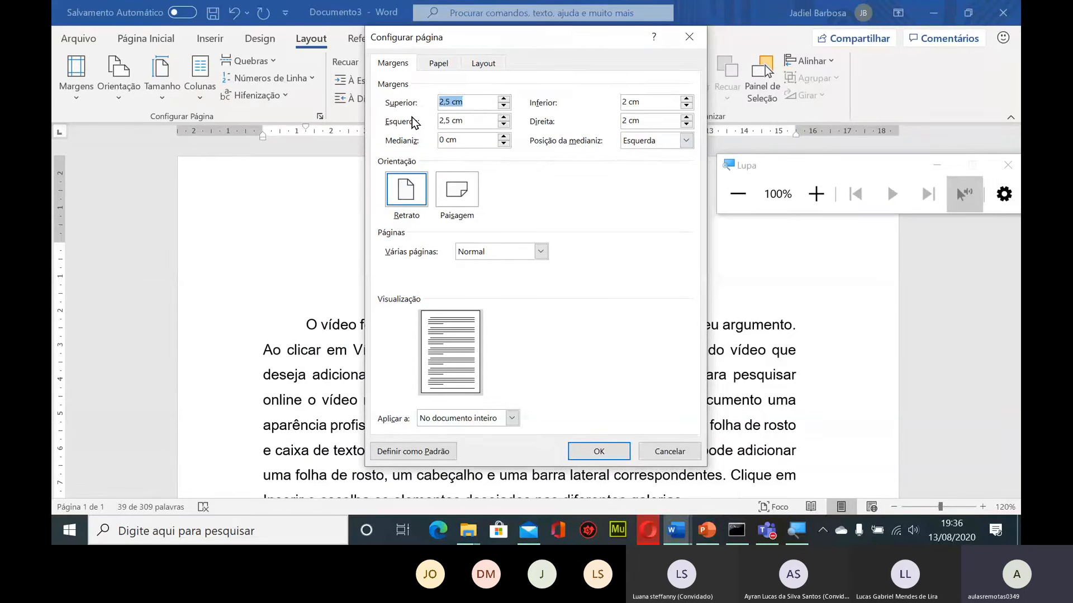
text(3)
drag(474, 121, 383, 120)
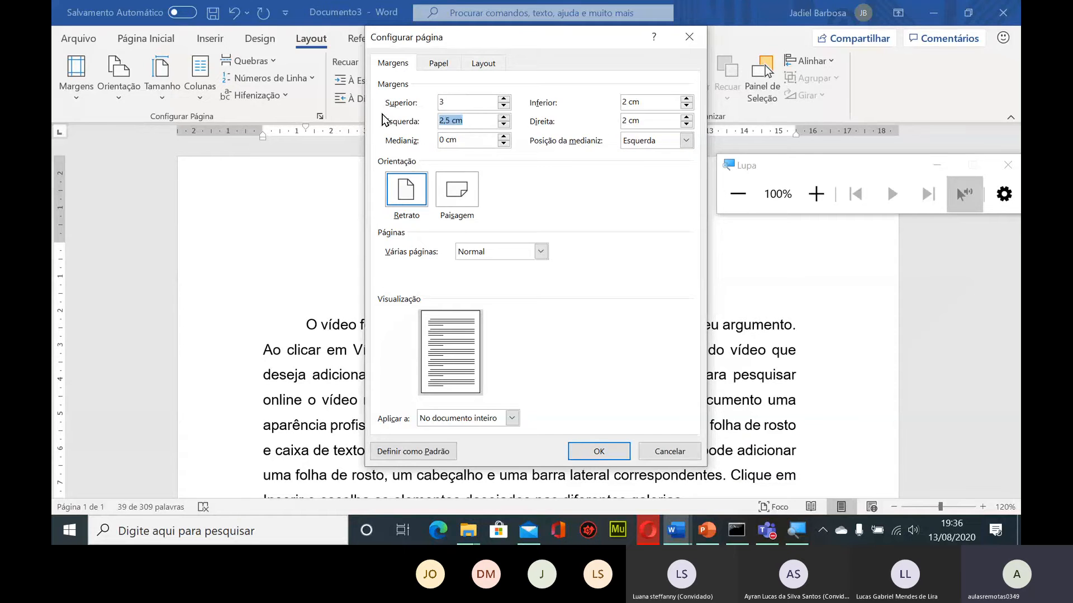
text(3)
click(597, 451)
click(498, 277)
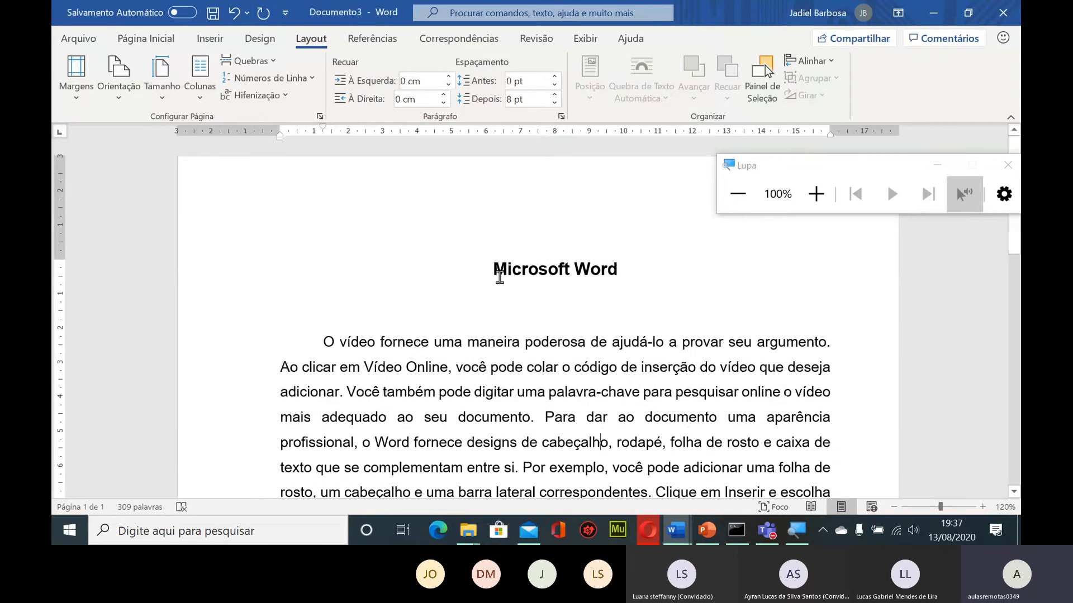
scroll(707, 293, down, 6)
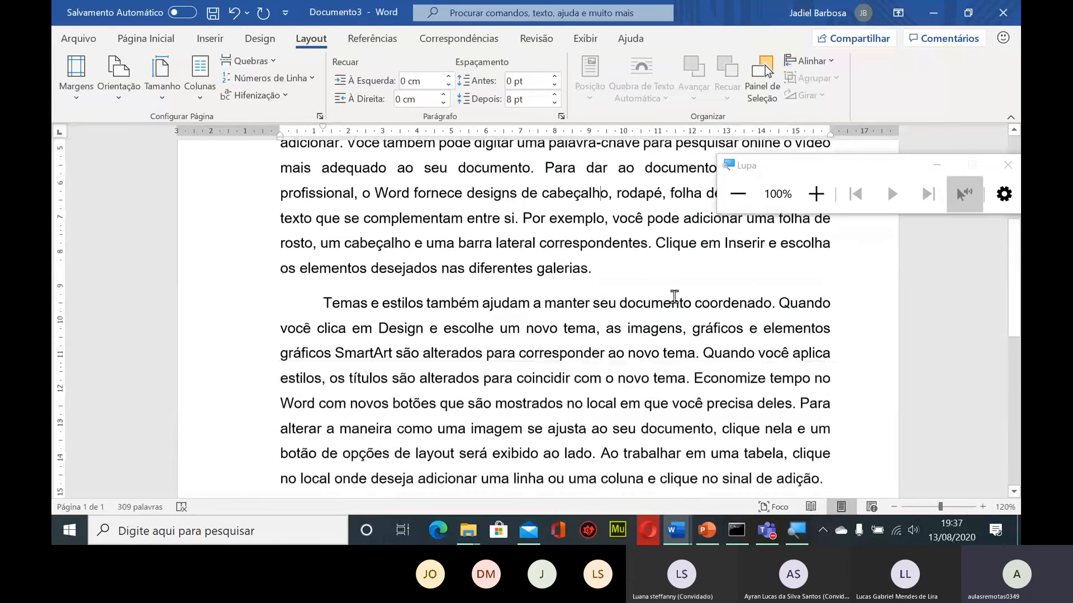
scroll(674, 298, up, 6)
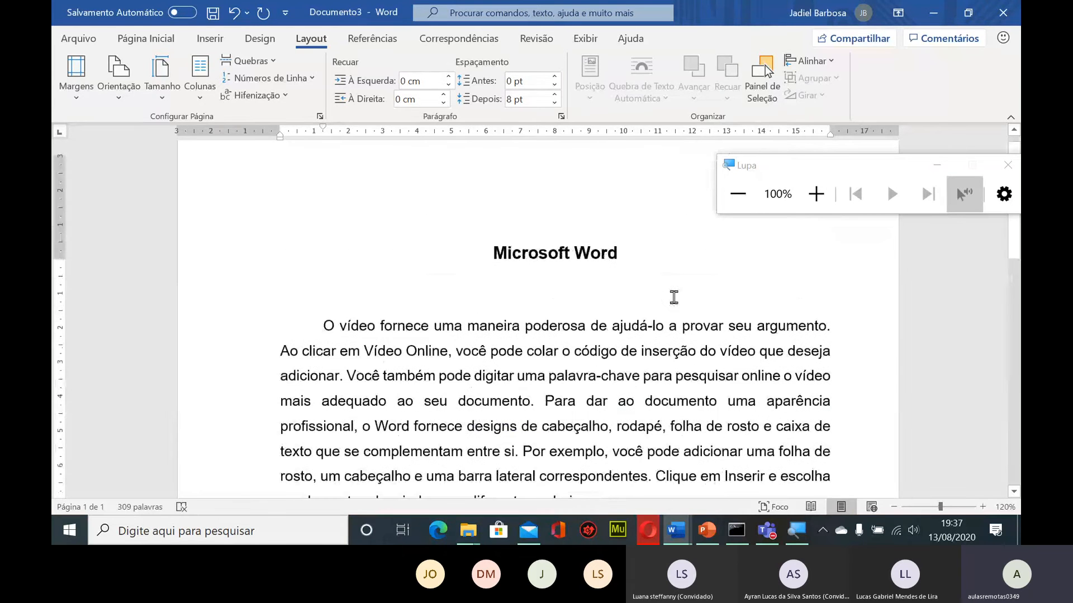
scroll(674, 297, up, 1)
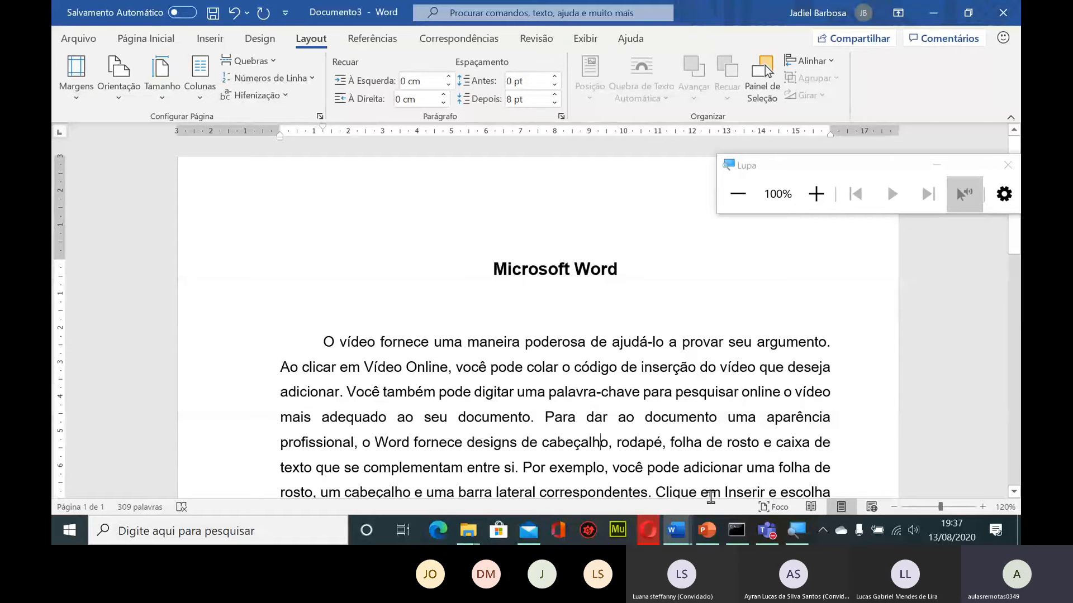
mouse_move(766, 531)
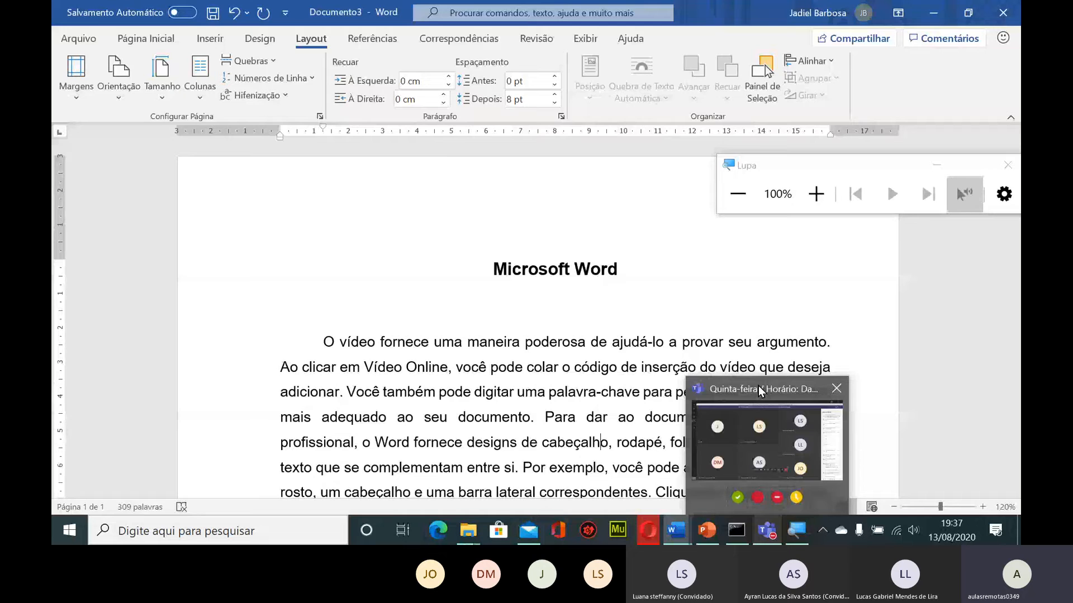
mouse_move(759, 395)
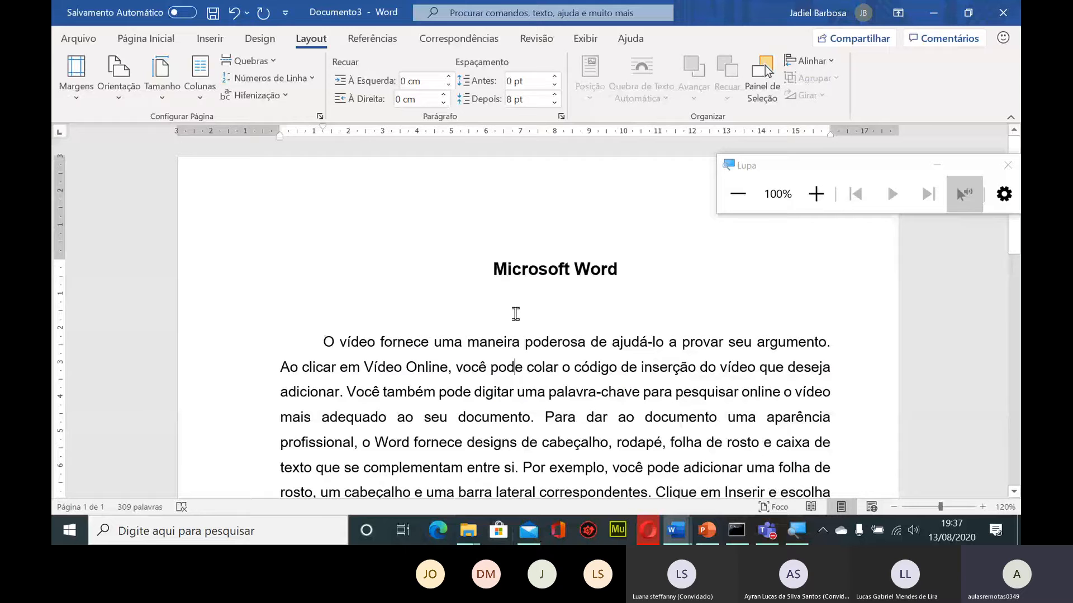
scroll(515, 314, down, 10)
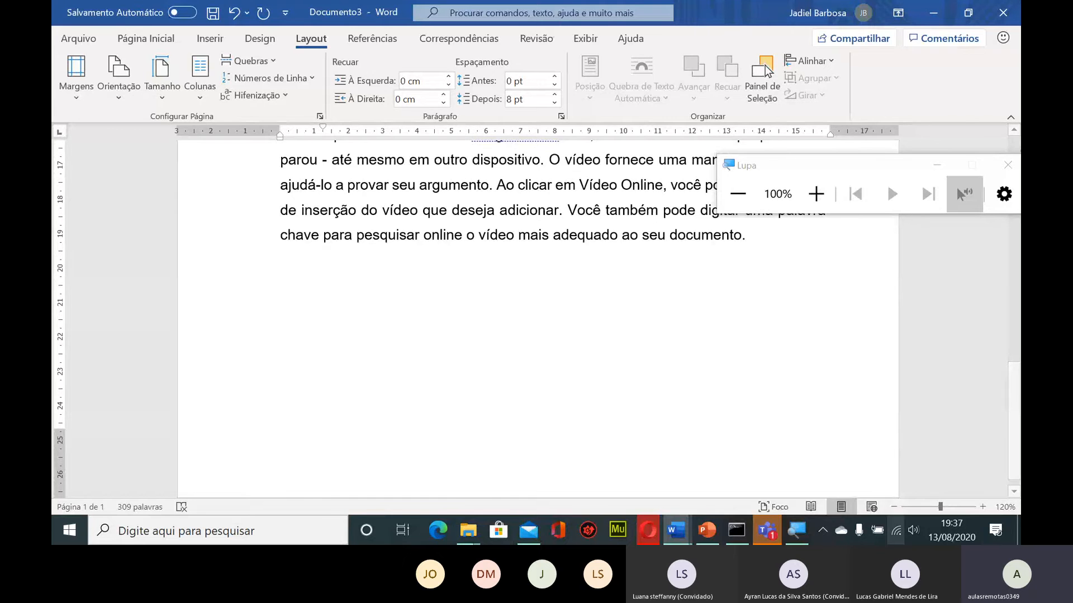
click(760, 482)
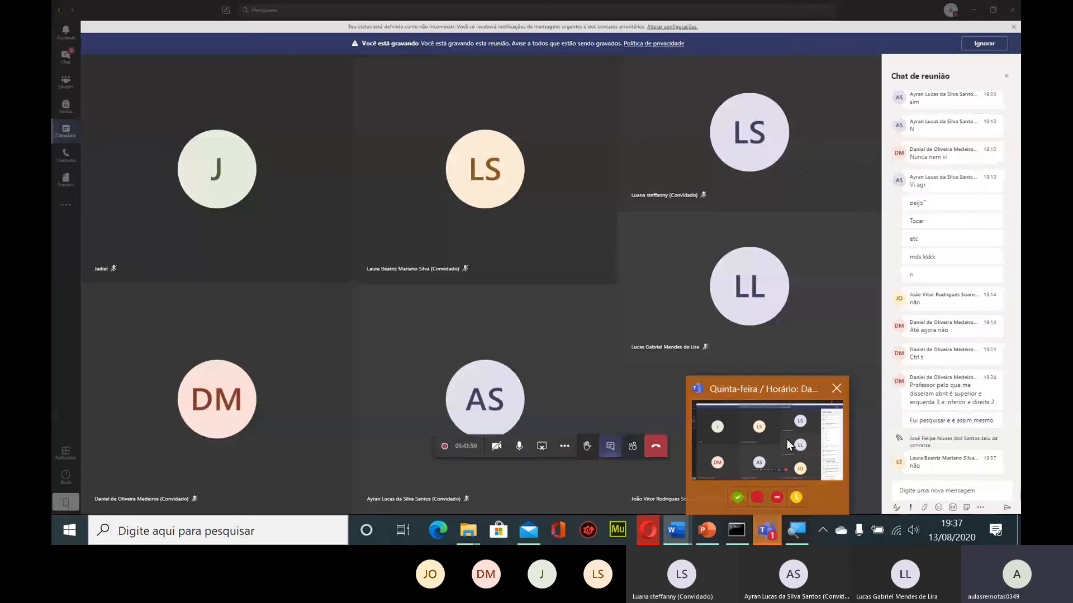
click(977, 9)
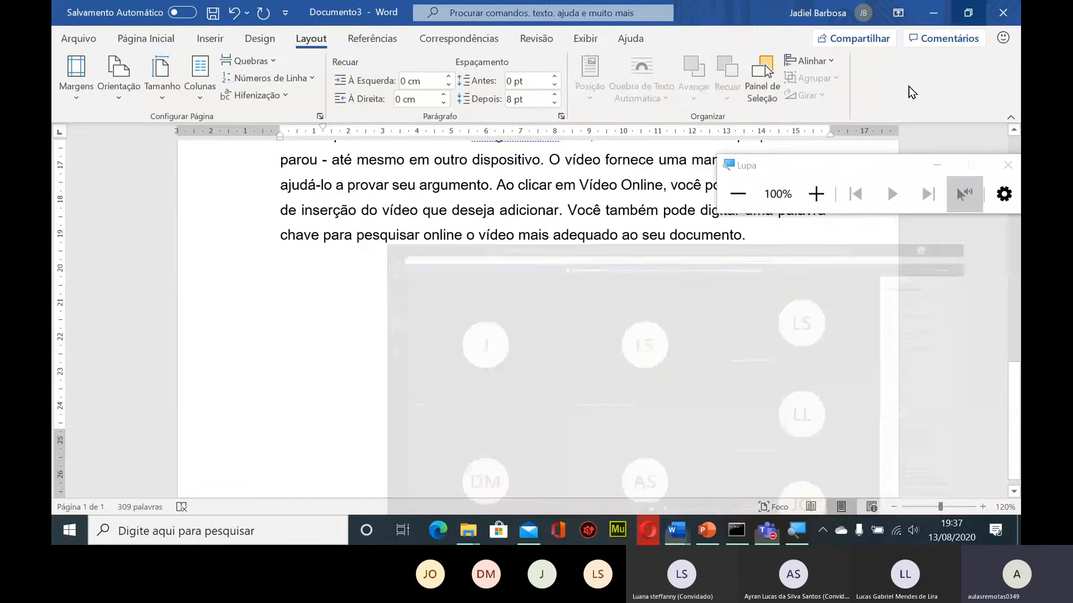
scroll(511, 374, up, 10)
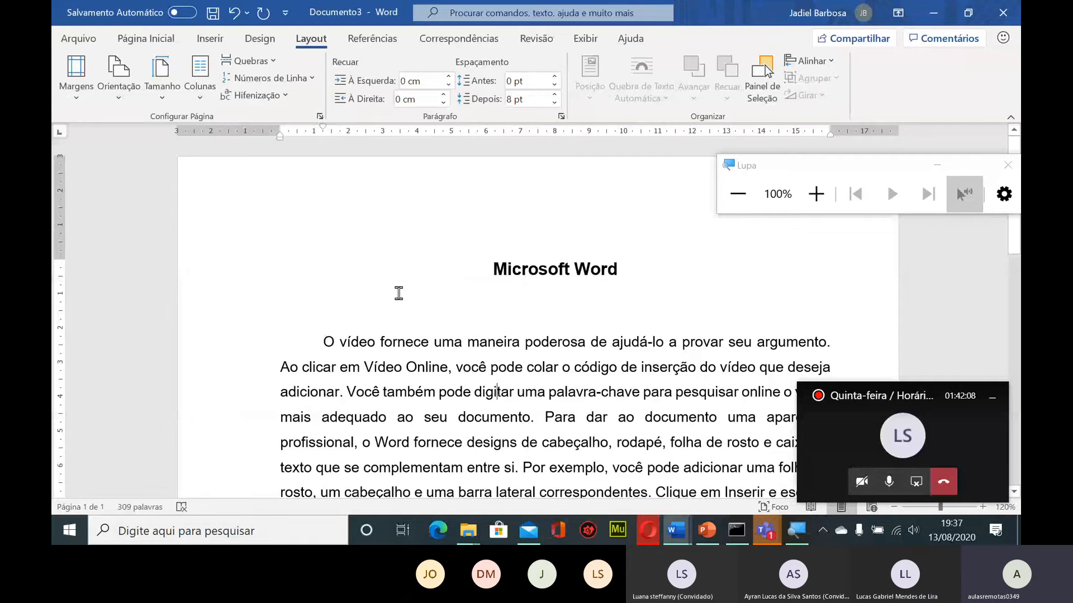
click(766, 530)
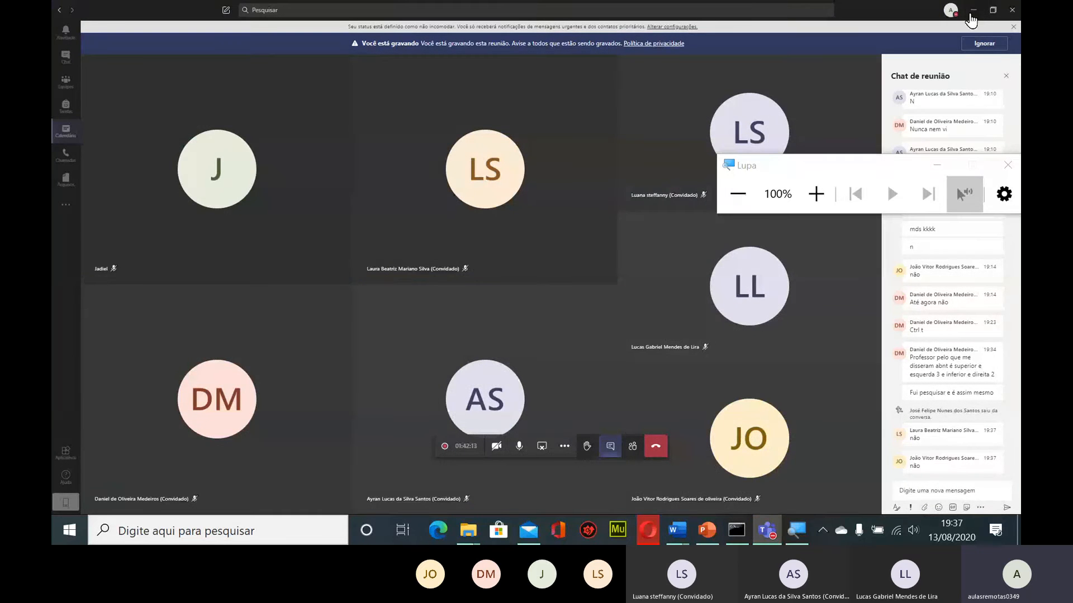
click(974, 13)
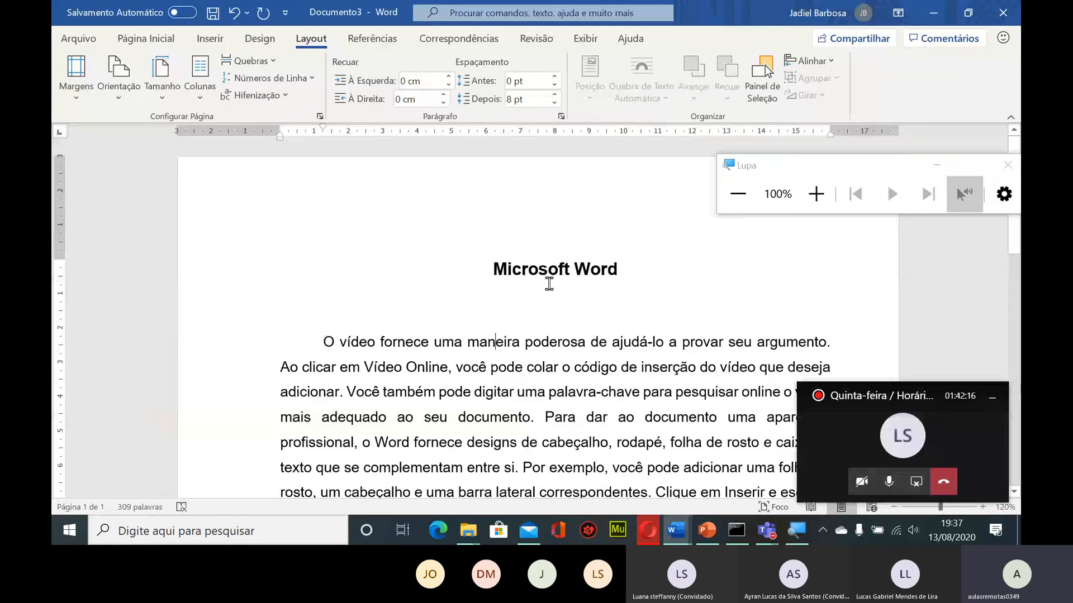
Return to the top of Documento3 and show the Página Inicial ribbon
scroll(549, 282, down, 5)
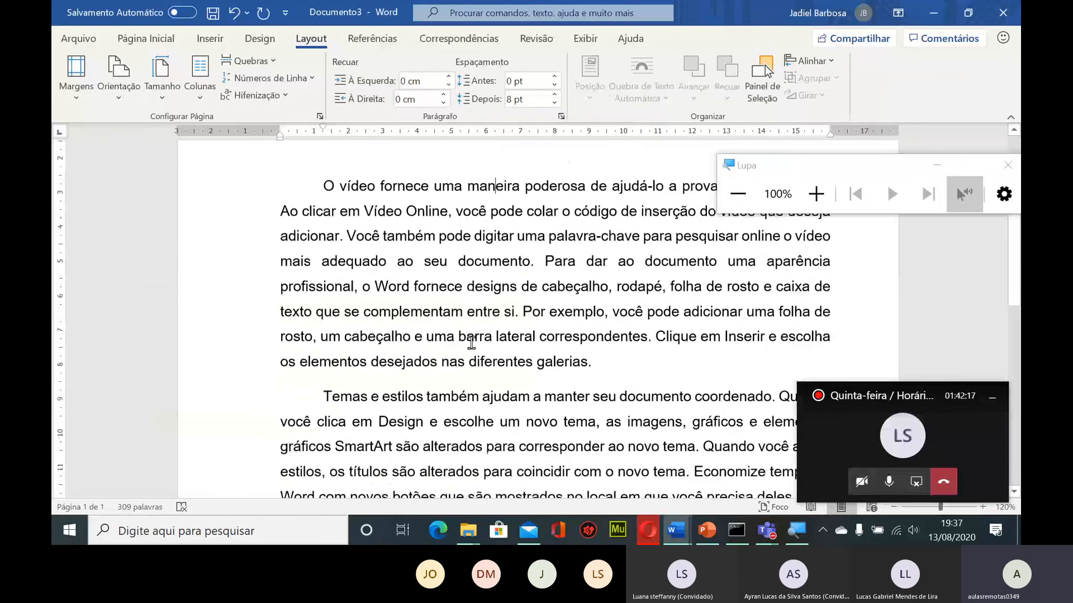
scroll(467, 342, down, 3)
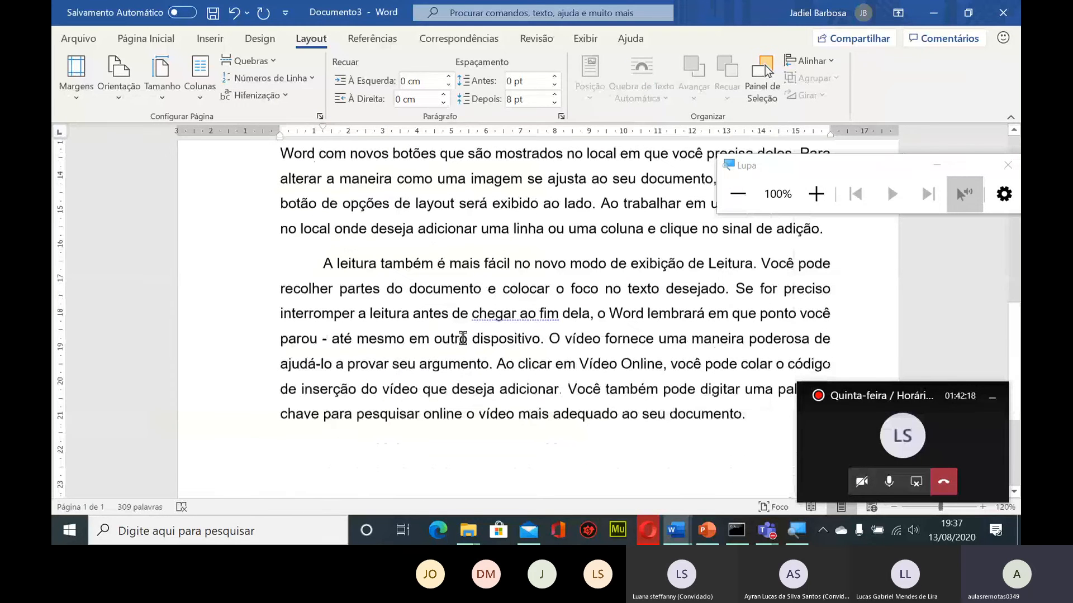
scroll(463, 339, up, 6)
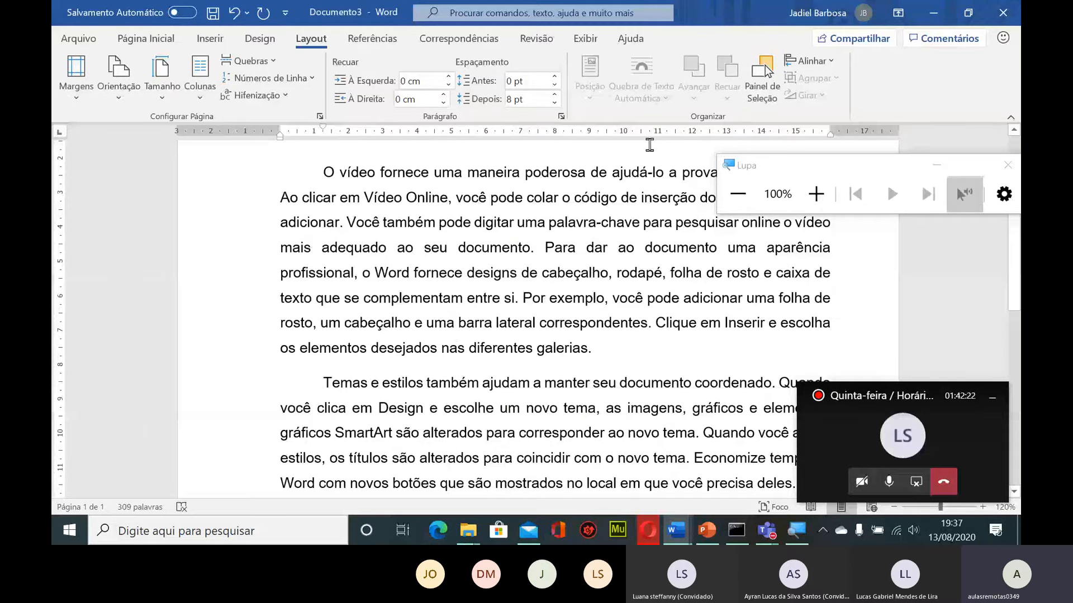
scroll(359, 187, up, 3)
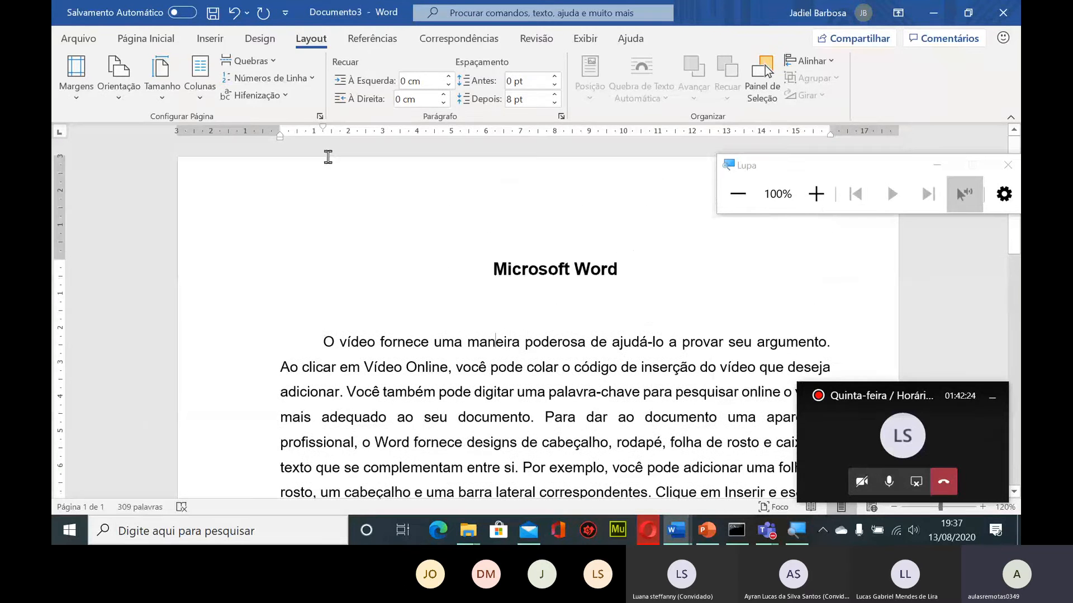
click(137, 38)
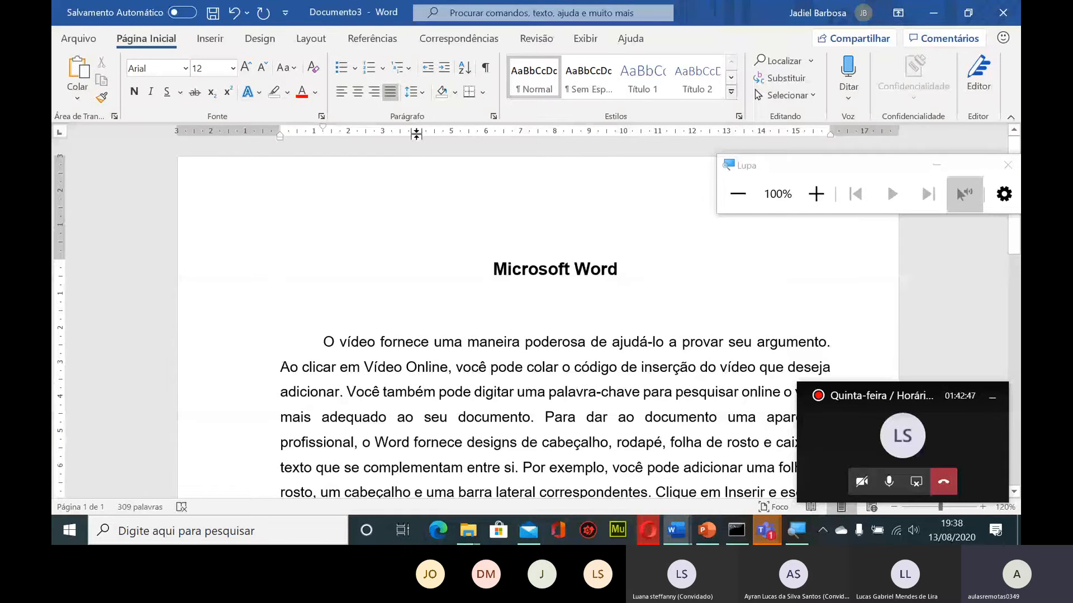
Remove the first paragraph's first-line indent so it starts flush left, undoing a trial indent
click(321, 338)
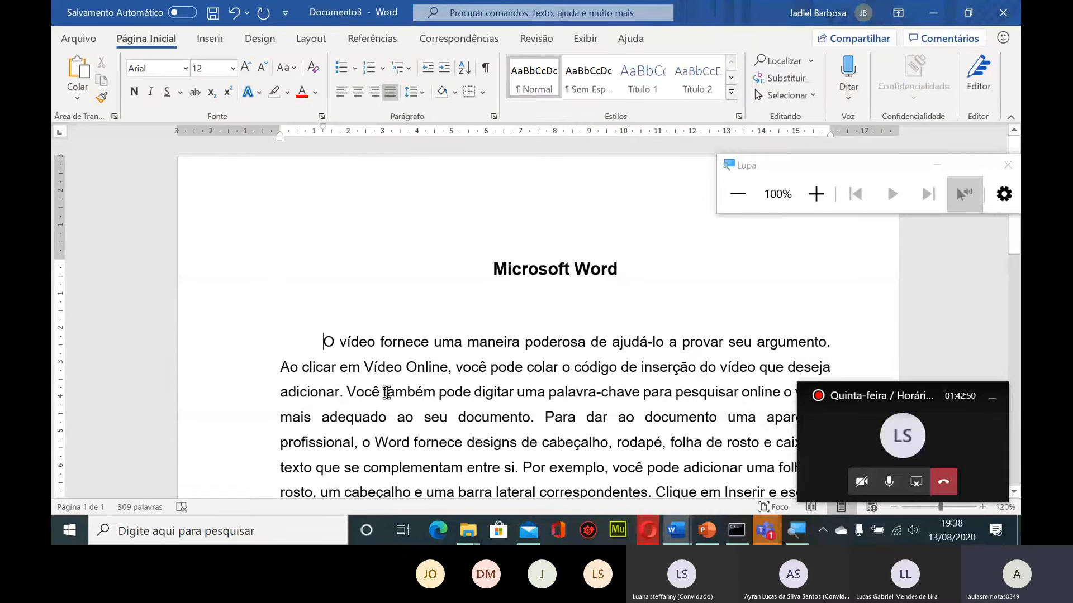
key(BackSpace)
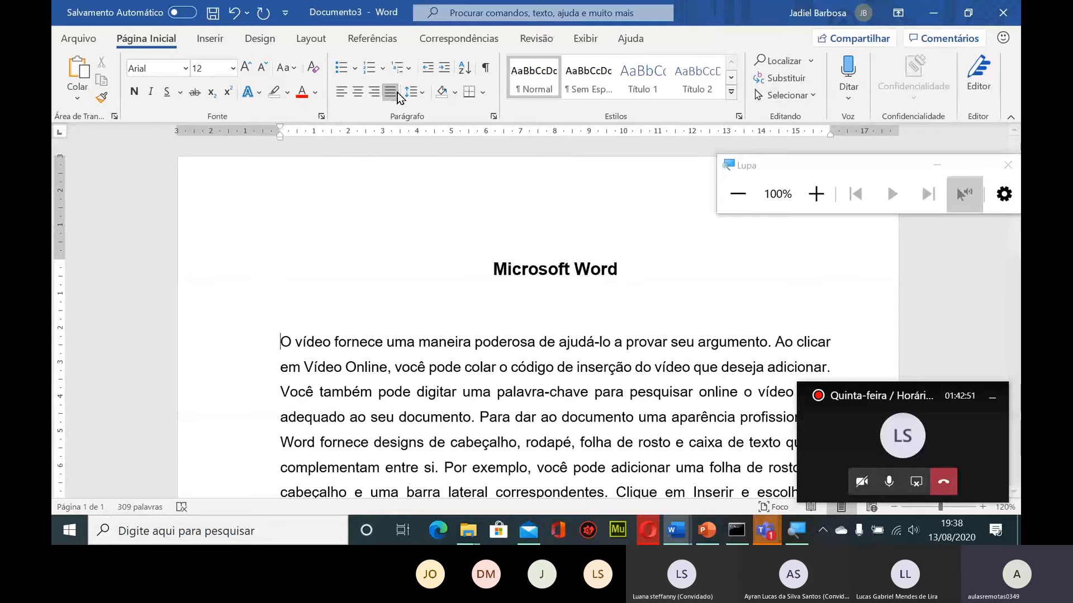
click(444, 68)
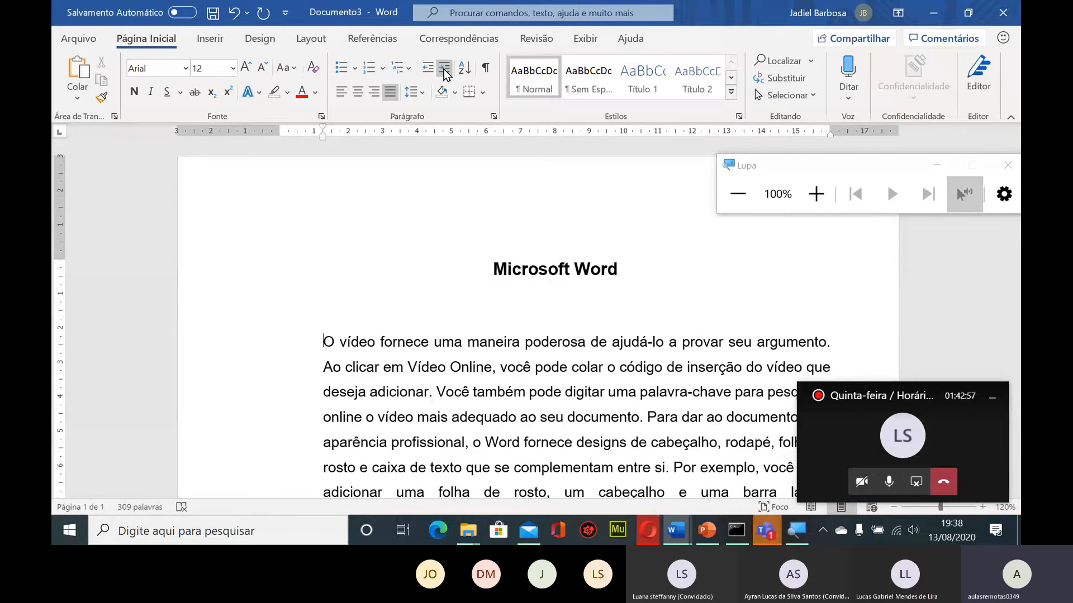
key(ctrl+z)
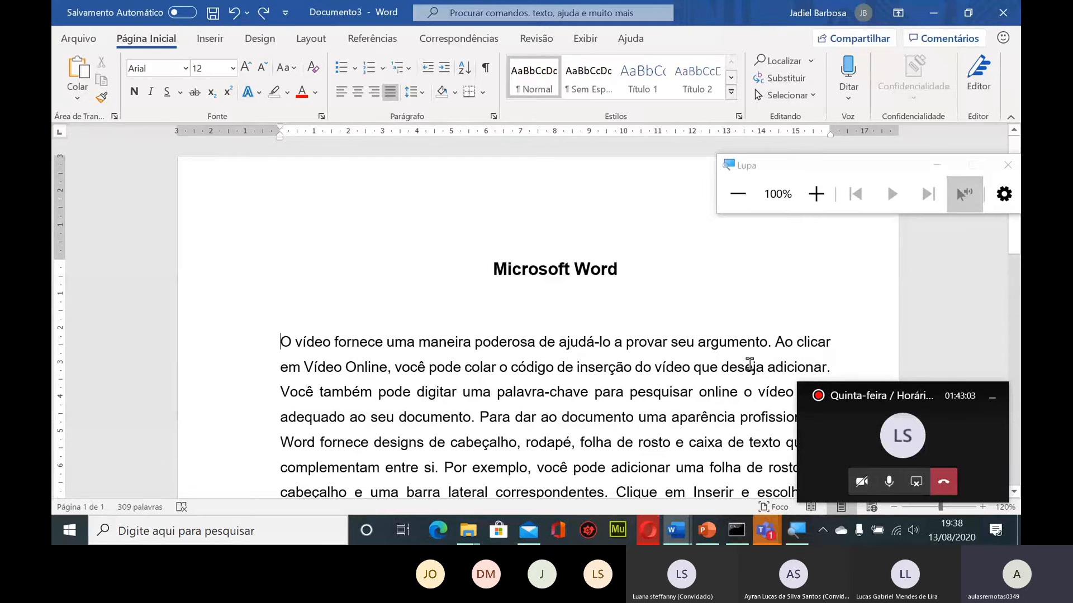
Place the insertion point after the last paragraph of the text
scroll(749, 364, down, 1)
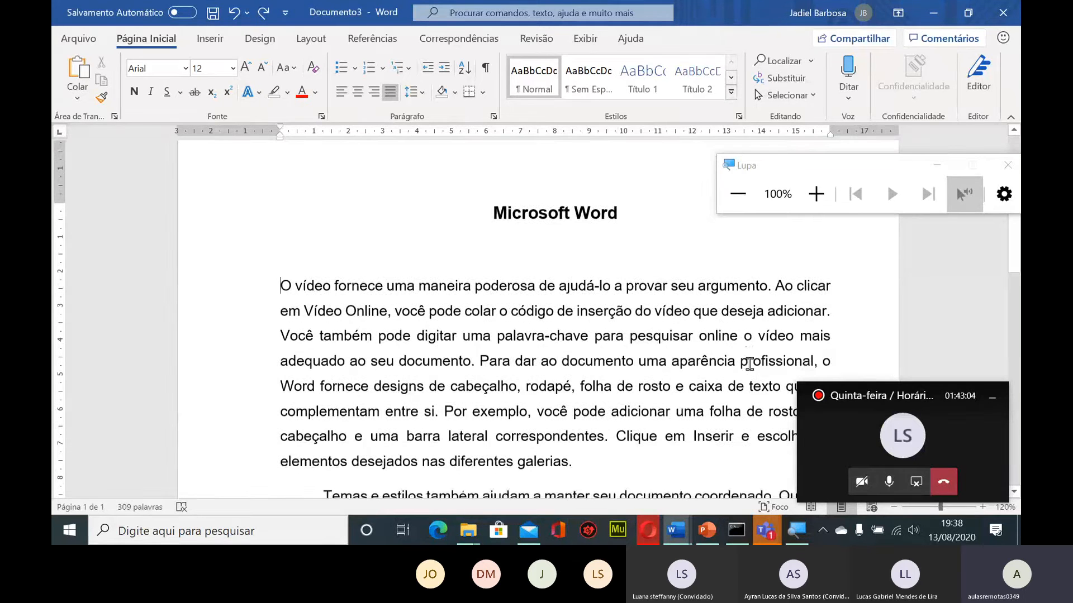
scroll(743, 361, down, 10)
click(414, 304)
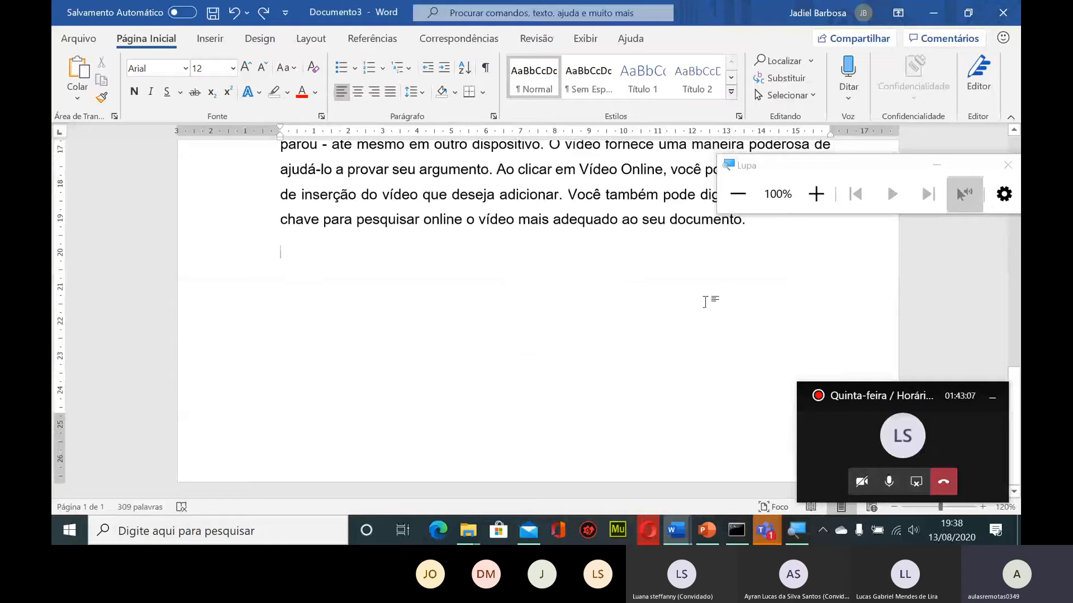
Start a new page with the centred heading 'ESCOLA SENADOR RUI PALMEIRA'
key(ctrl+Return)
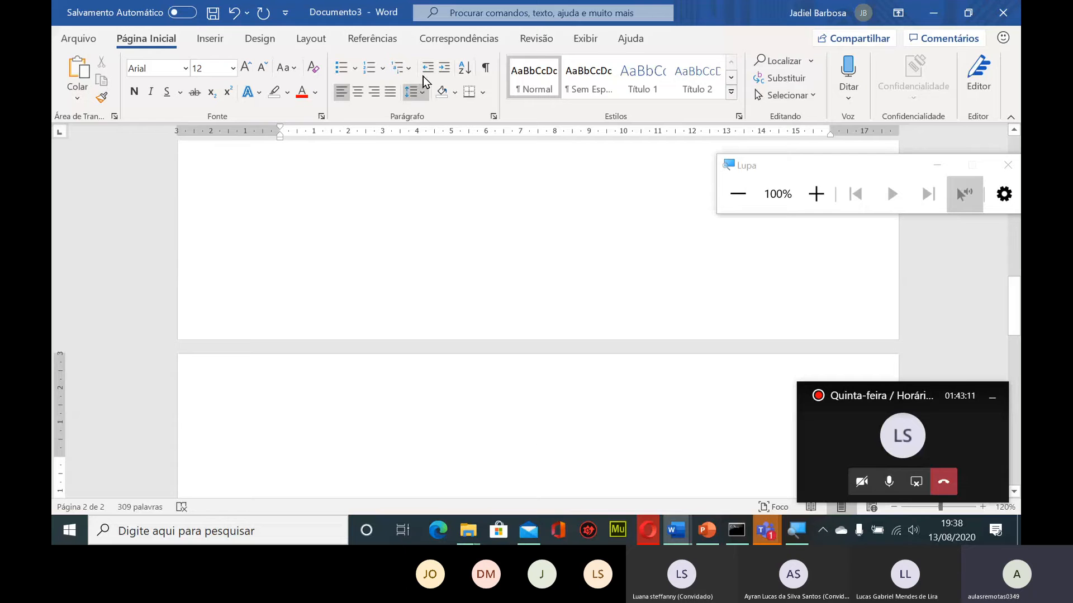
click(358, 92)
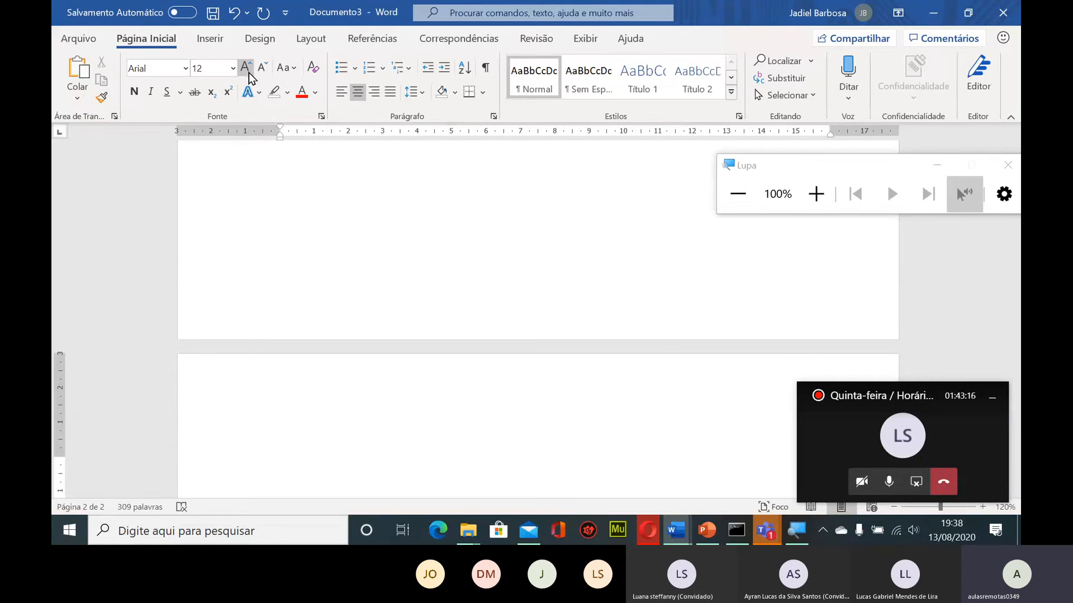
text(ESCOLA)
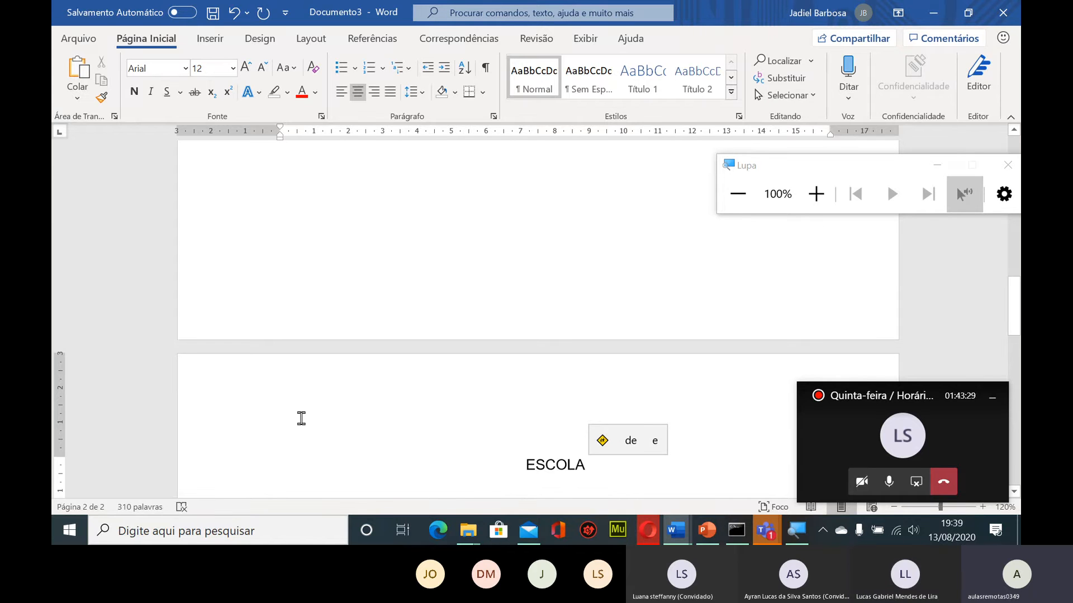
text(PRE)
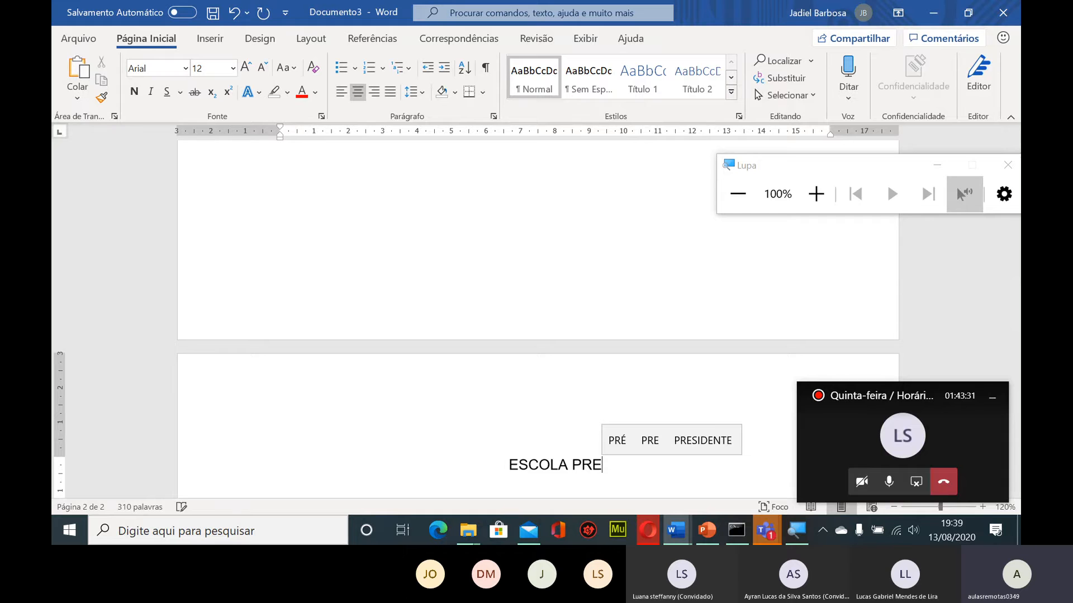
text(MEM)
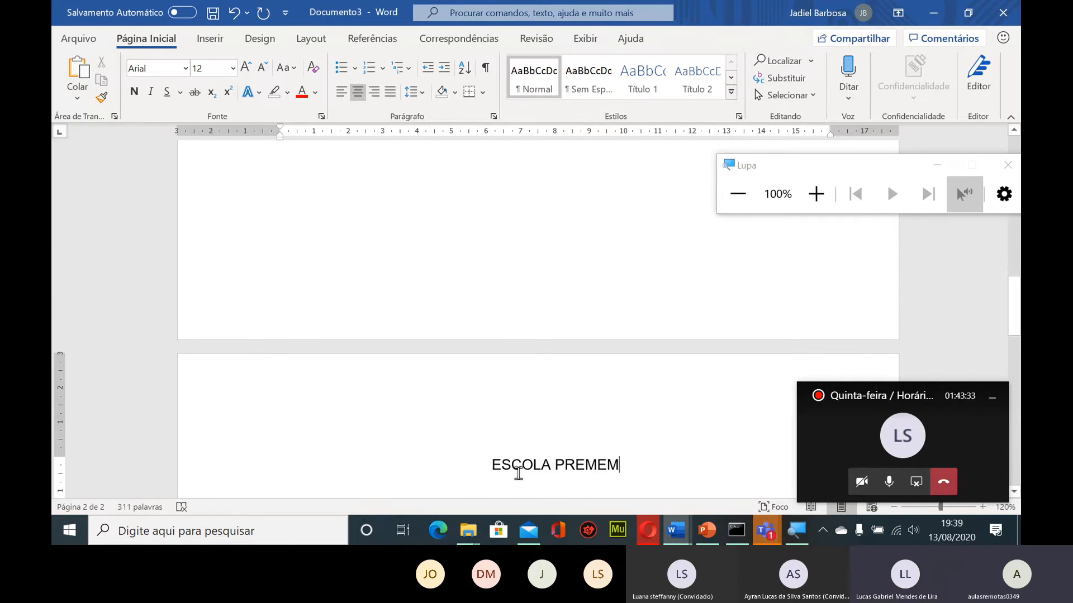
scroll(644, 369, down, 3)
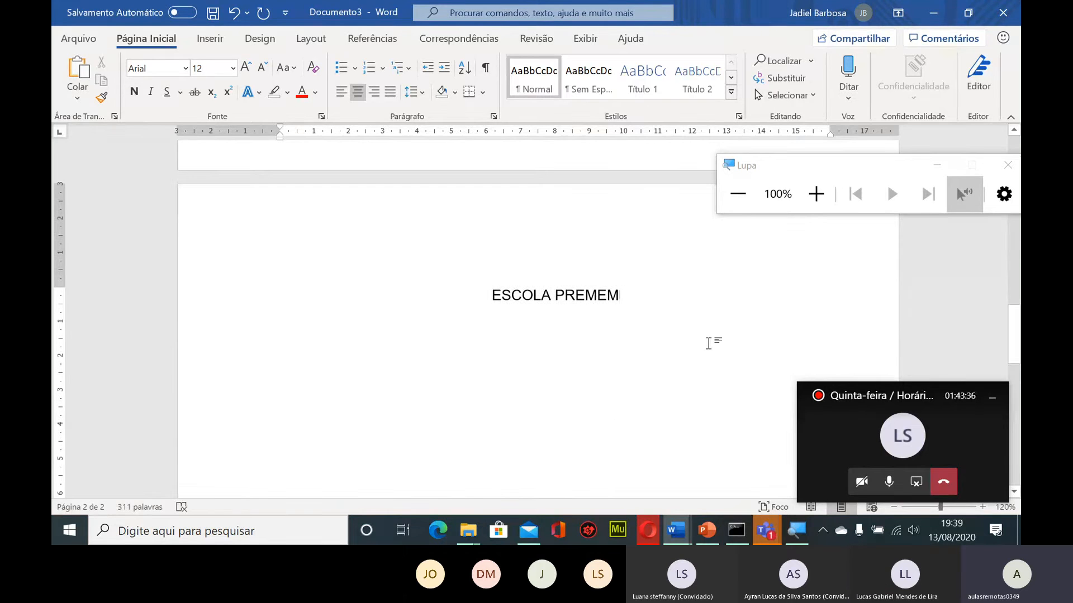
key(BackSpace)
key(BackSpace)
key(BackSpace)
key(BackSpace)
key(BackSpace)
key(BackSpace)
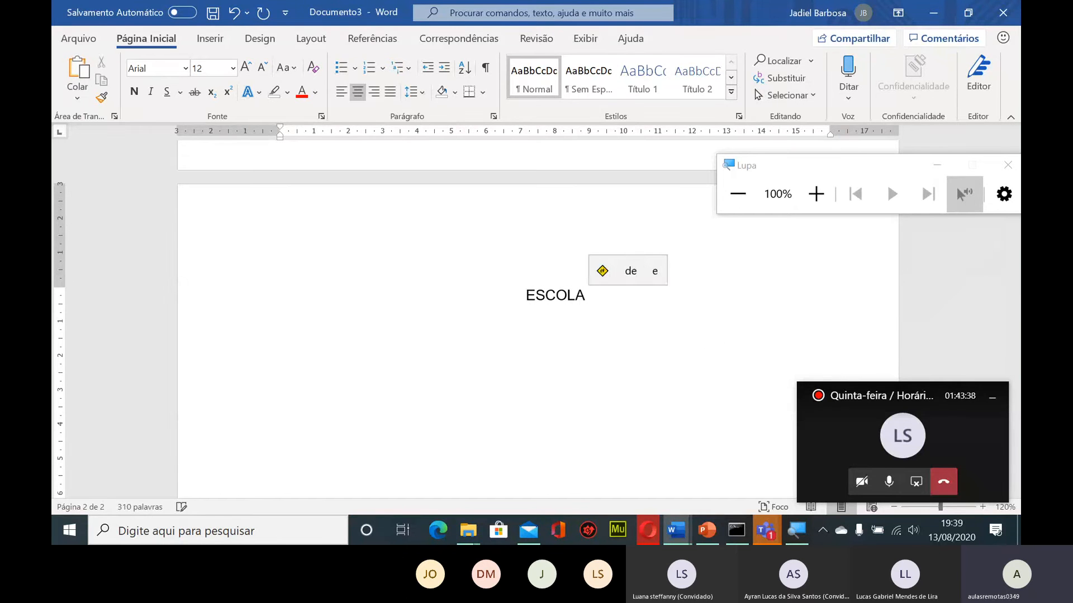
text(SENADOR RUI)
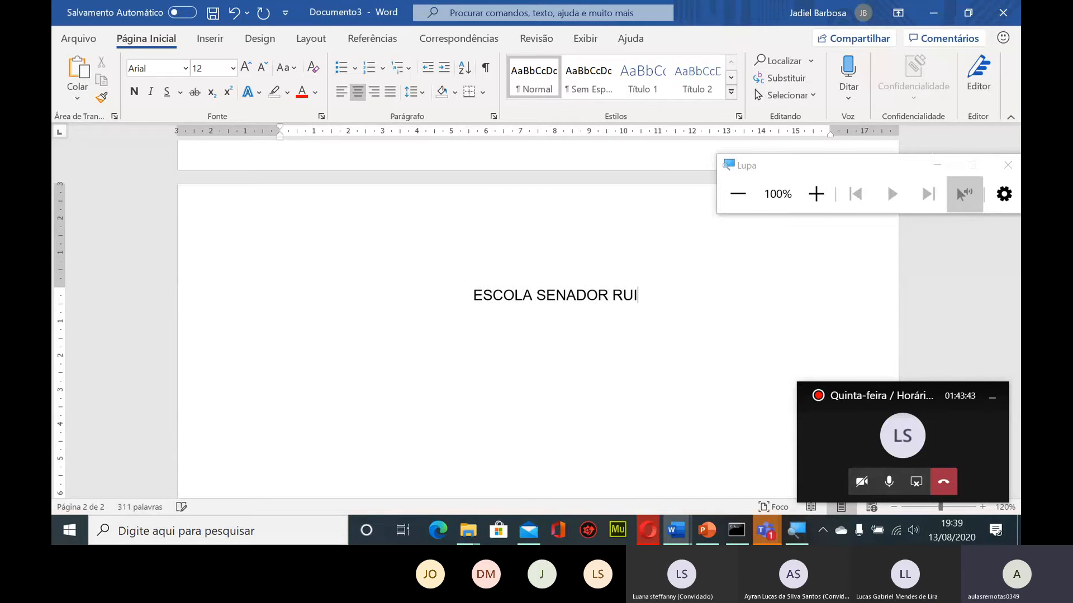
text( PALMEIRA)
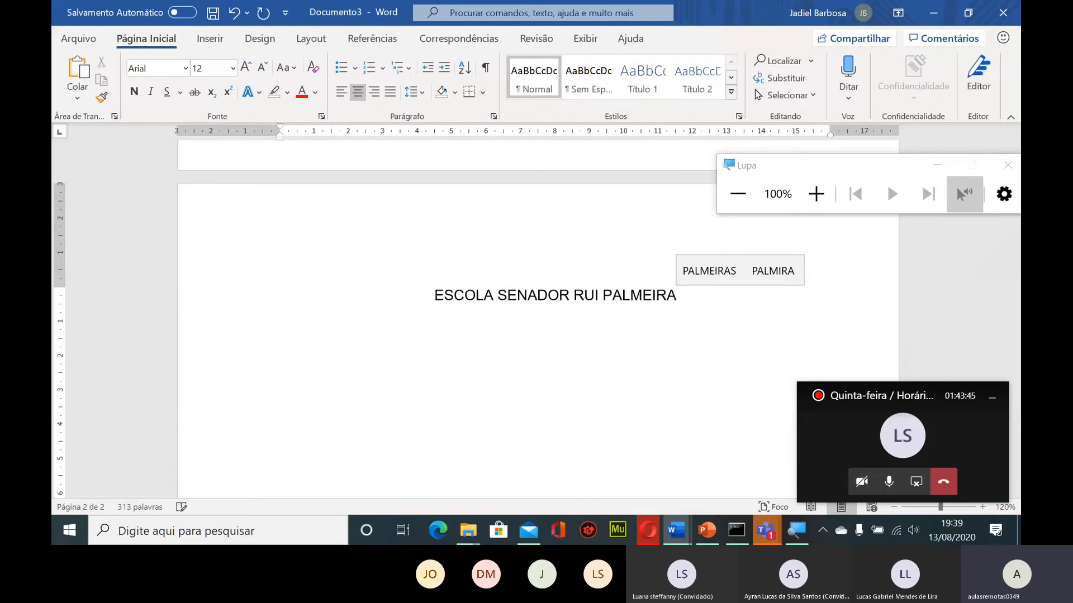
Begin a left-aligned 'ALUNO:' line below, followed by the student's name
key(Return)
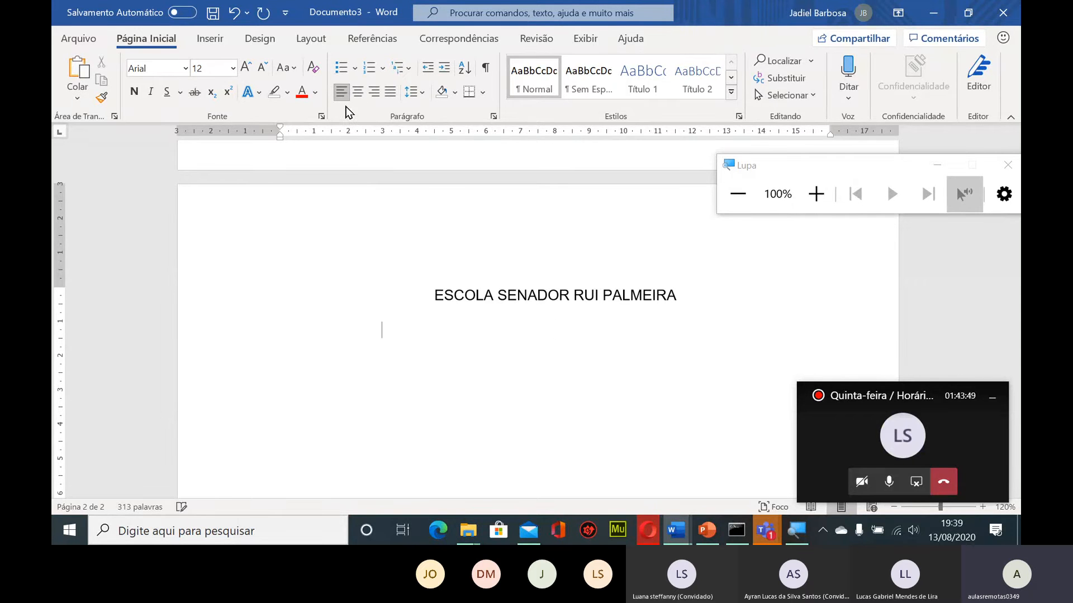
click(341, 91)
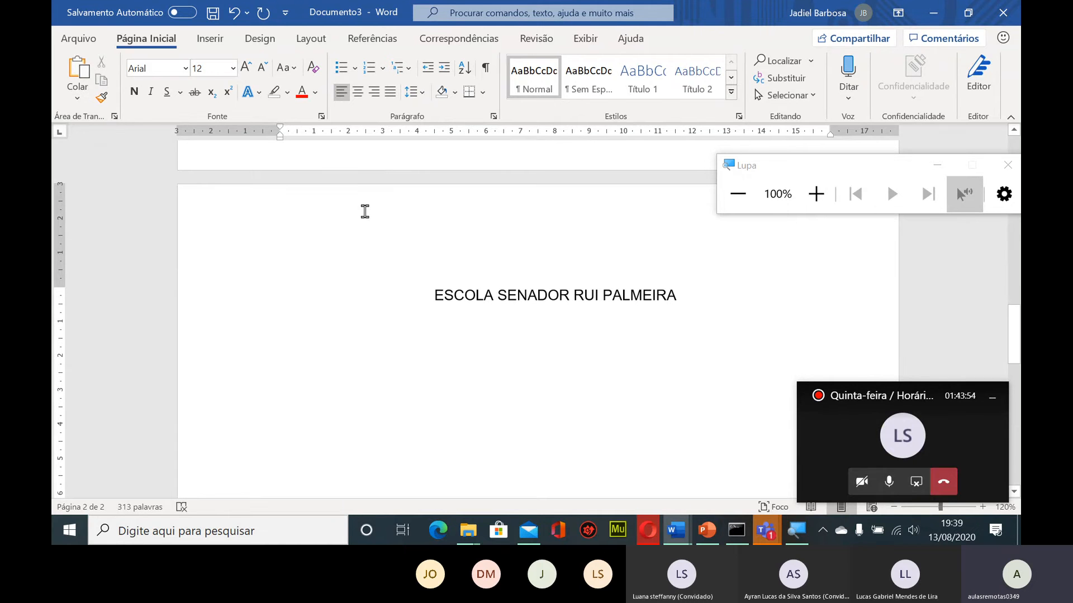
scroll(421, 280, down, 2)
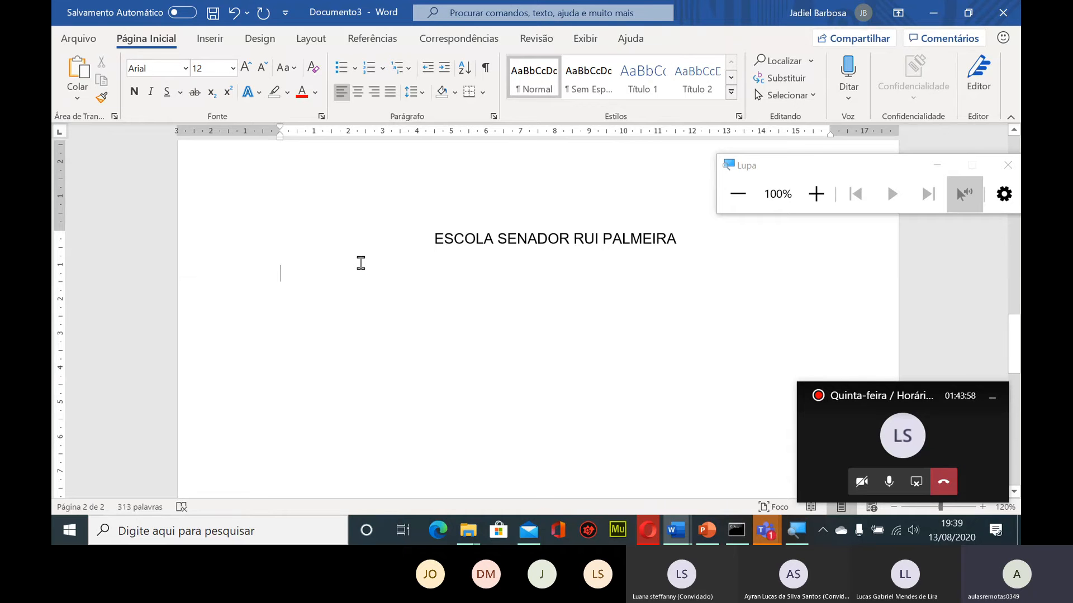
text(ALUNO: )
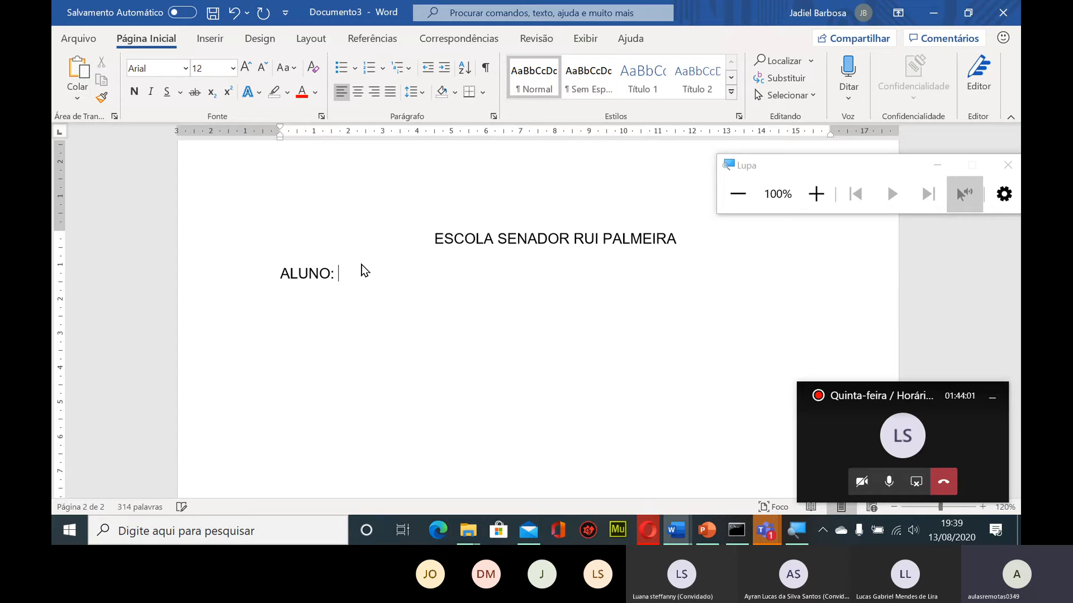
text(João Victir)
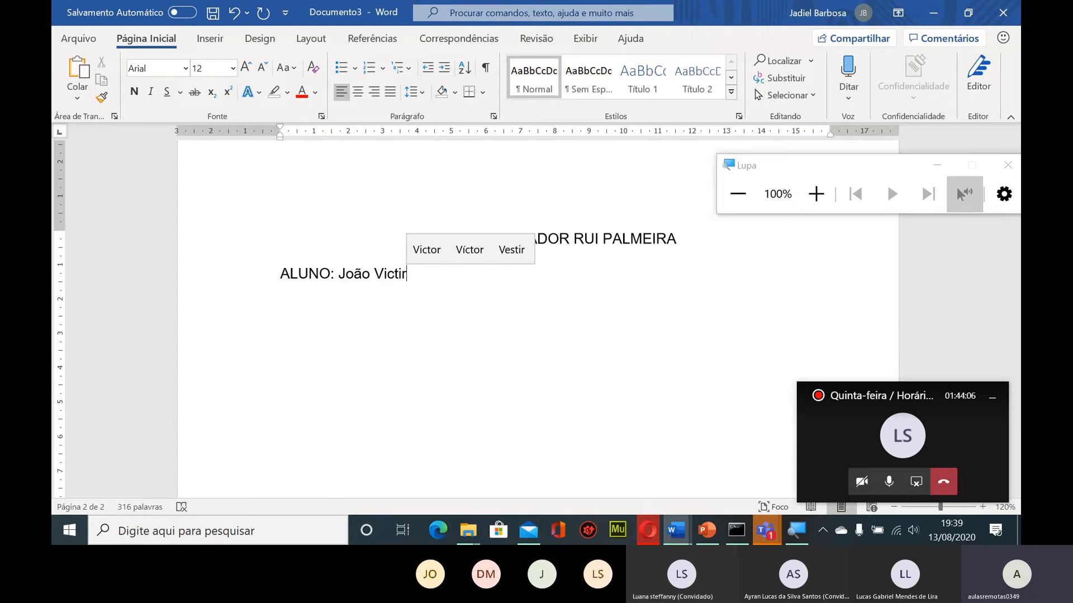
Correct the misspelt student's name and insert a blank line above the ALUNO line
key(BackSpace)
key(BackSpace)
text(or)
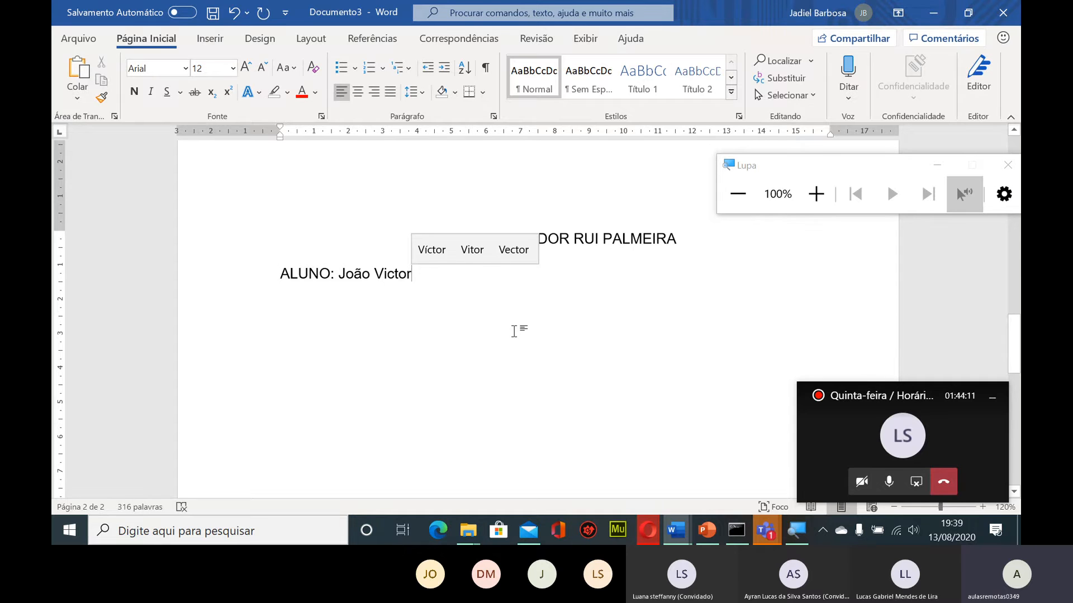
key(Return)
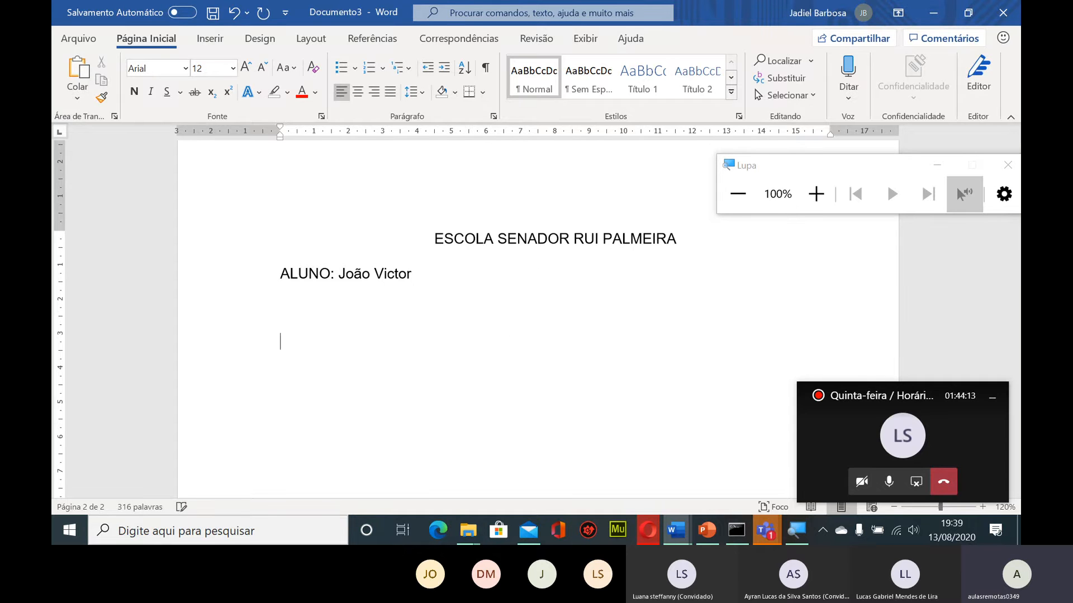
scroll(558, 311, down, 4)
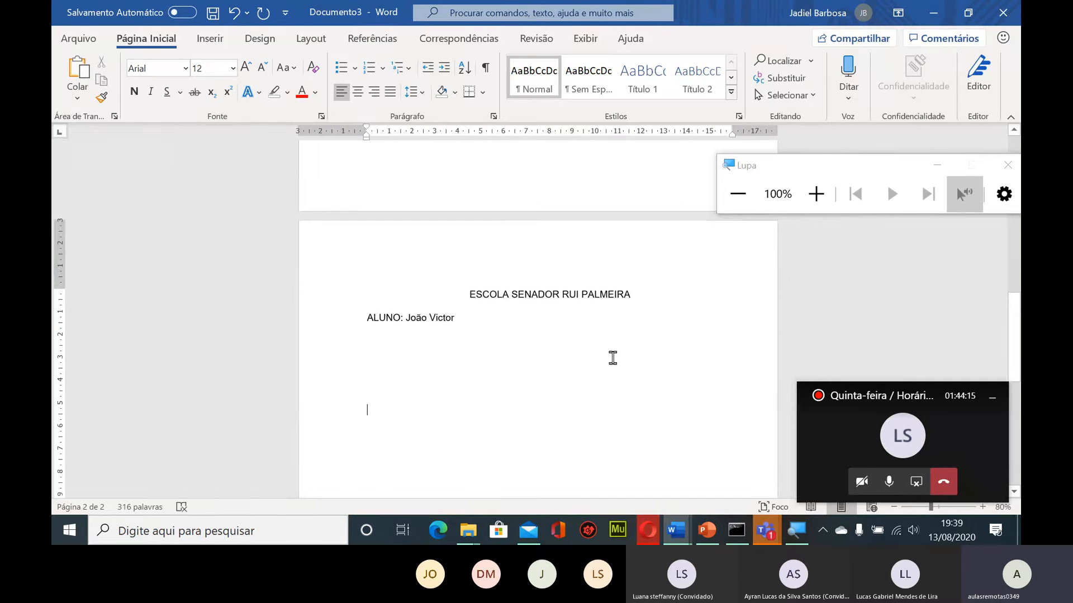
scroll(613, 357, down, 3)
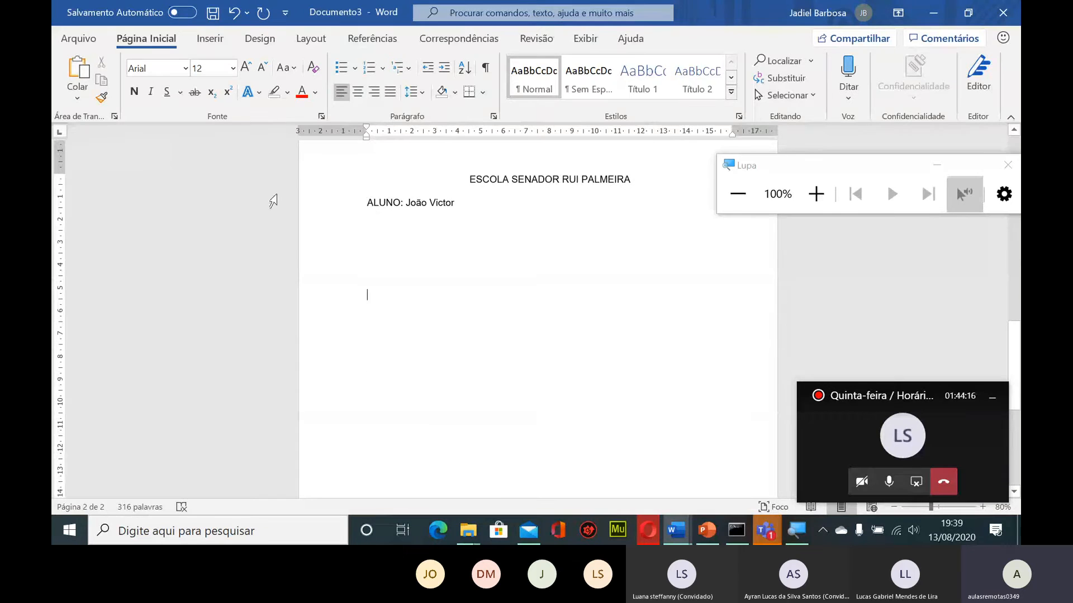
click(364, 207)
key(Return)
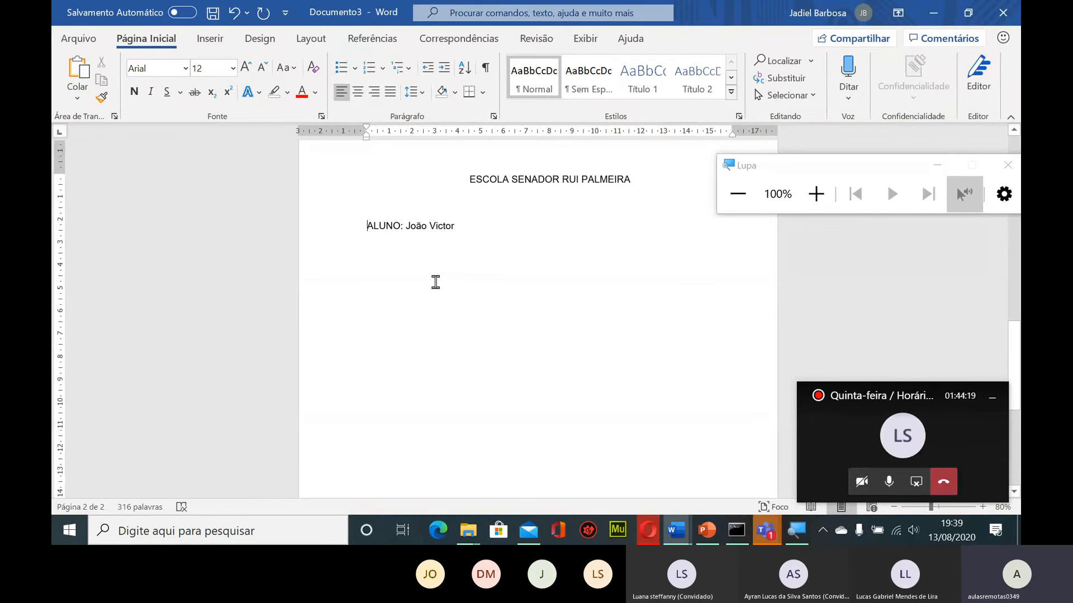
Make 'ESCOLA SENADOR RUI PALMEIRA' bold and add blank lines further down the page
drag(469, 179, 642, 176)
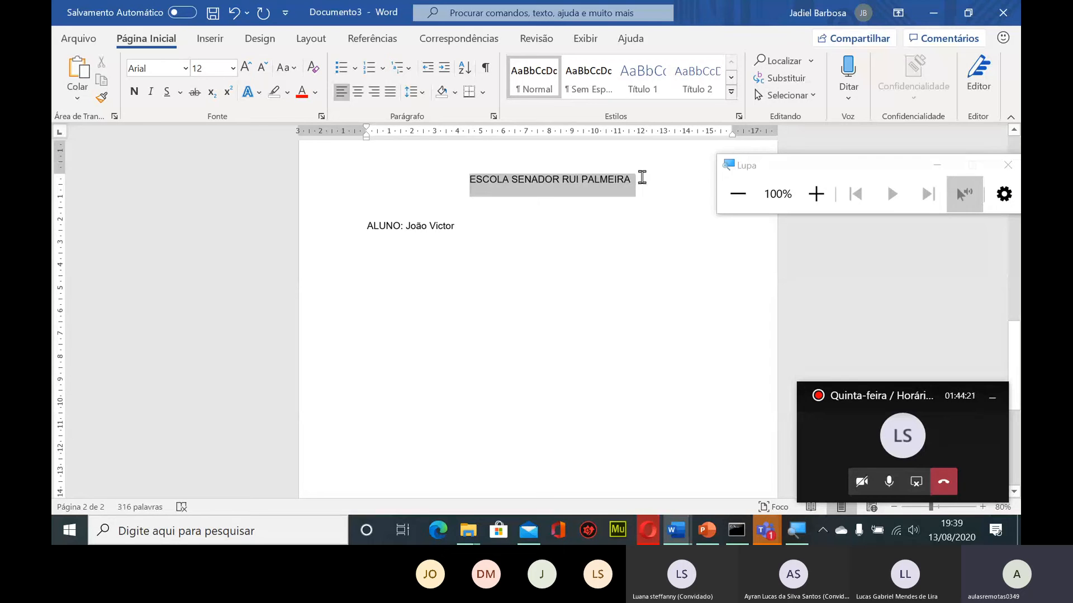
click(134, 91)
click(389, 309)
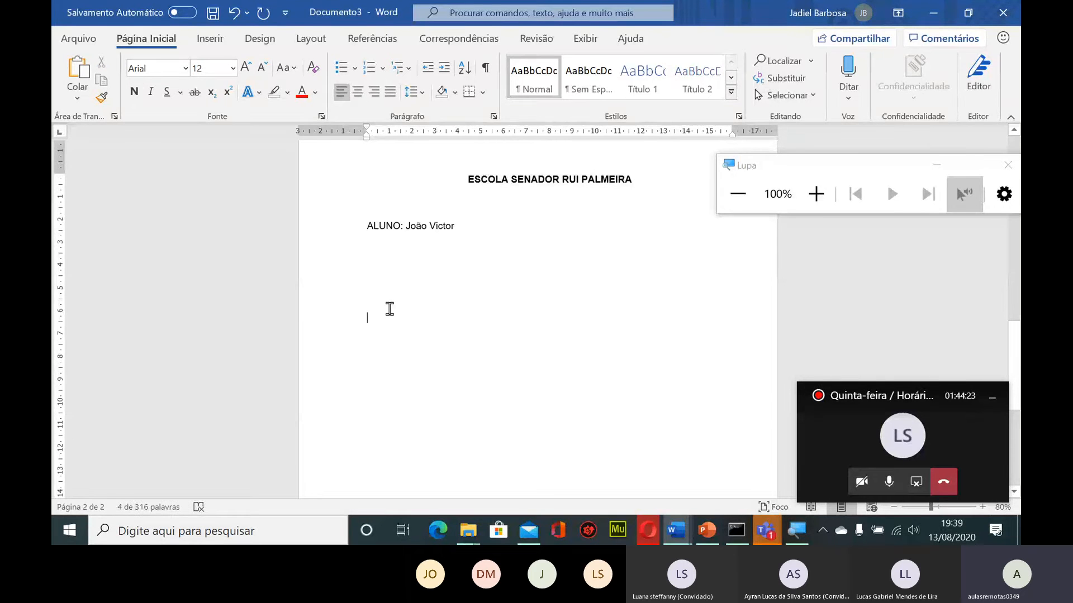
key(Return)
key(Return)
key(Return)
key(Return)
key(Return)
key(Return)
scroll(665, 385, down, 4)
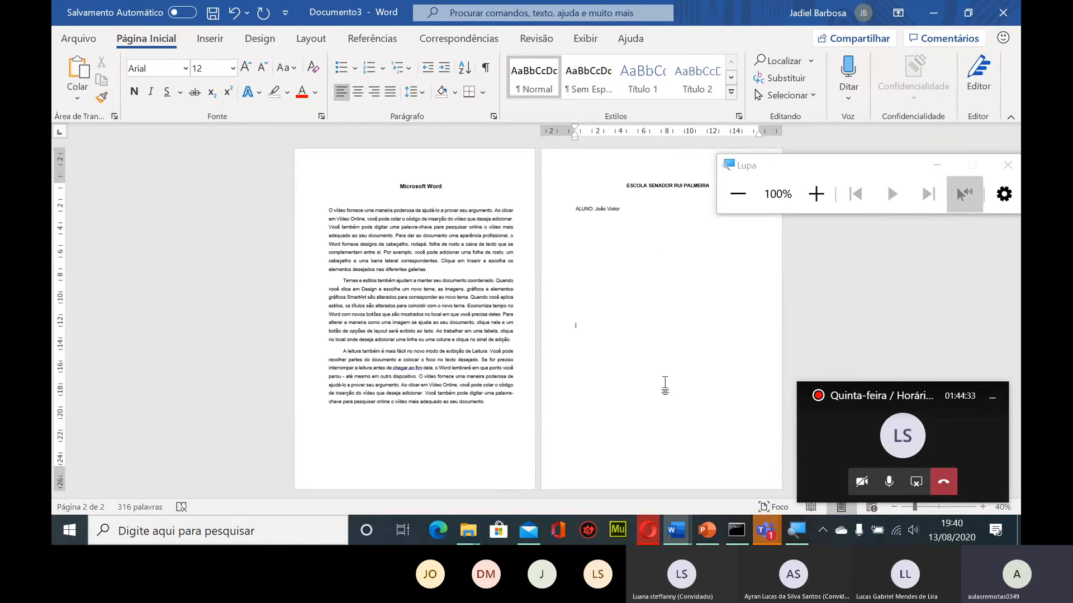
scroll(666, 395, down, 1)
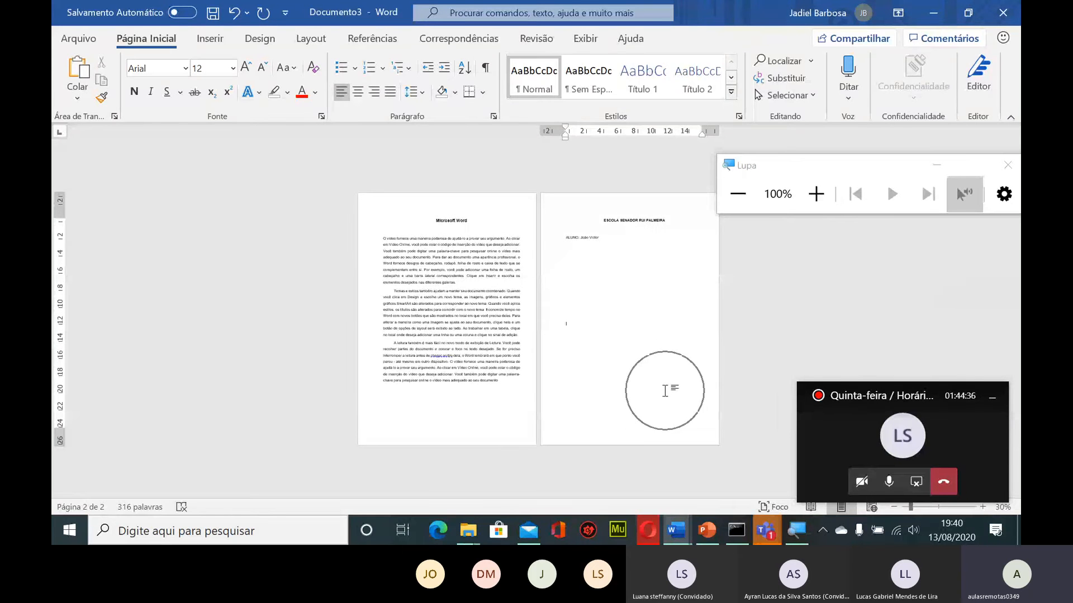
scroll(627, 371, up, 1)
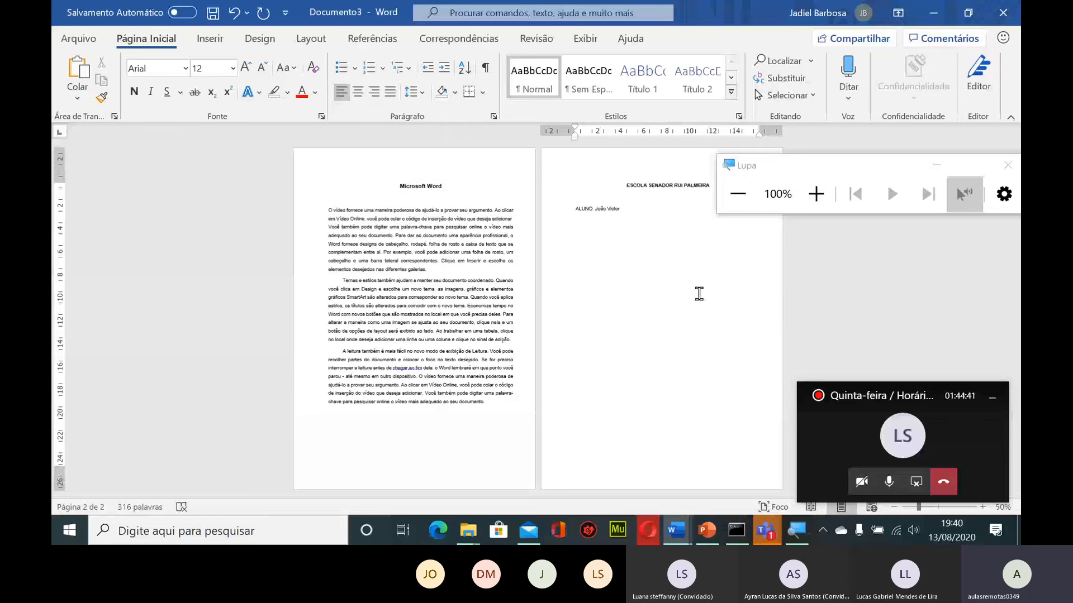
scroll(698, 292, up, 2)
scroll(705, 316, up, 7)
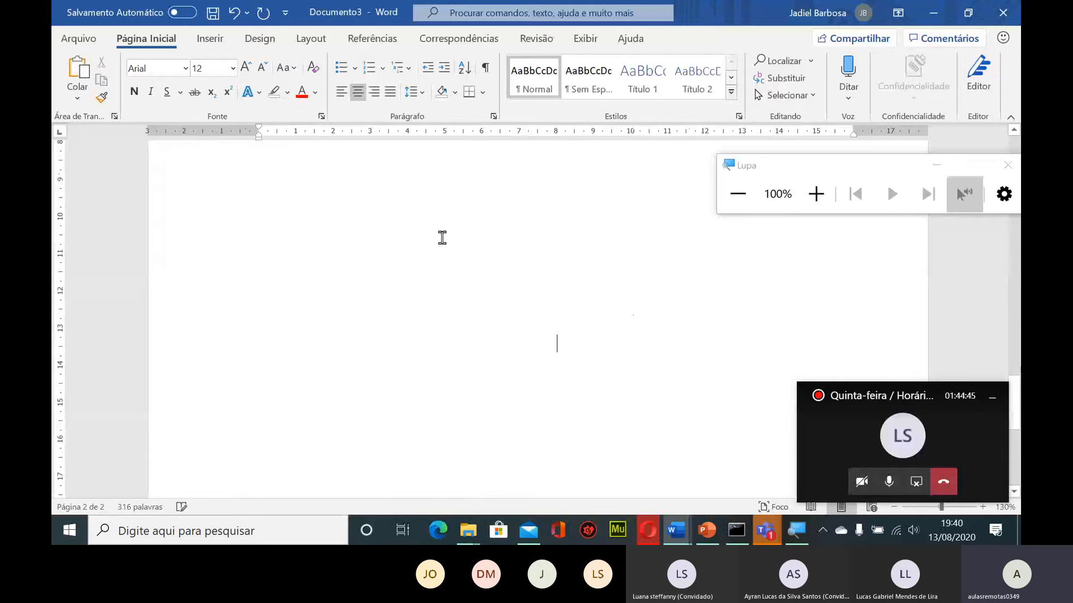
Type 'Vale do Silício', turn it into bold uppercase 'VALE DO SILÍCIO', and start a non-bold line below
scroll(581, 305, up, 1)
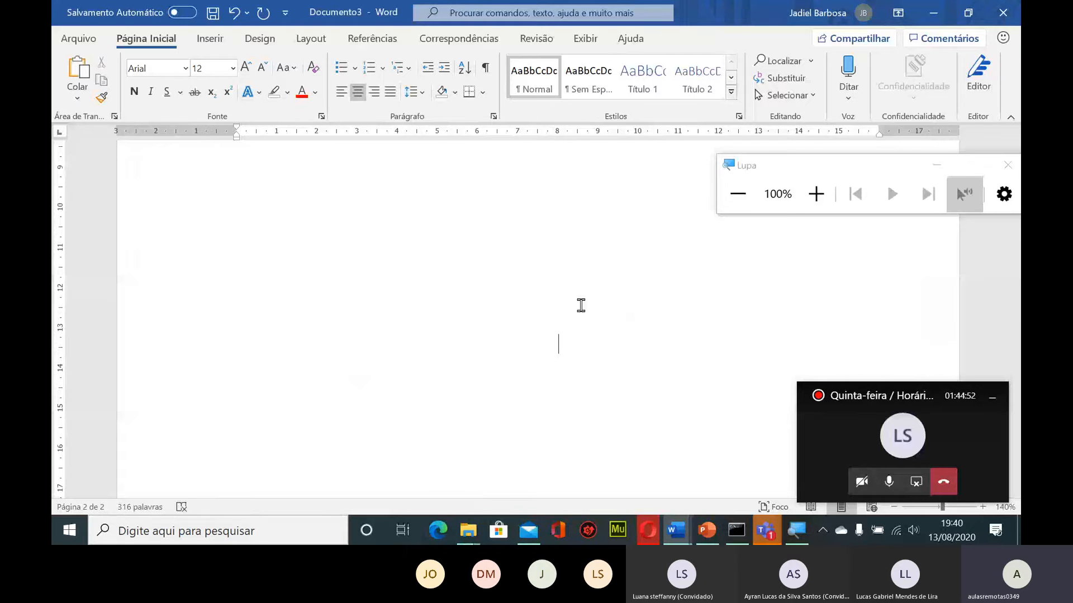
text(Vale)
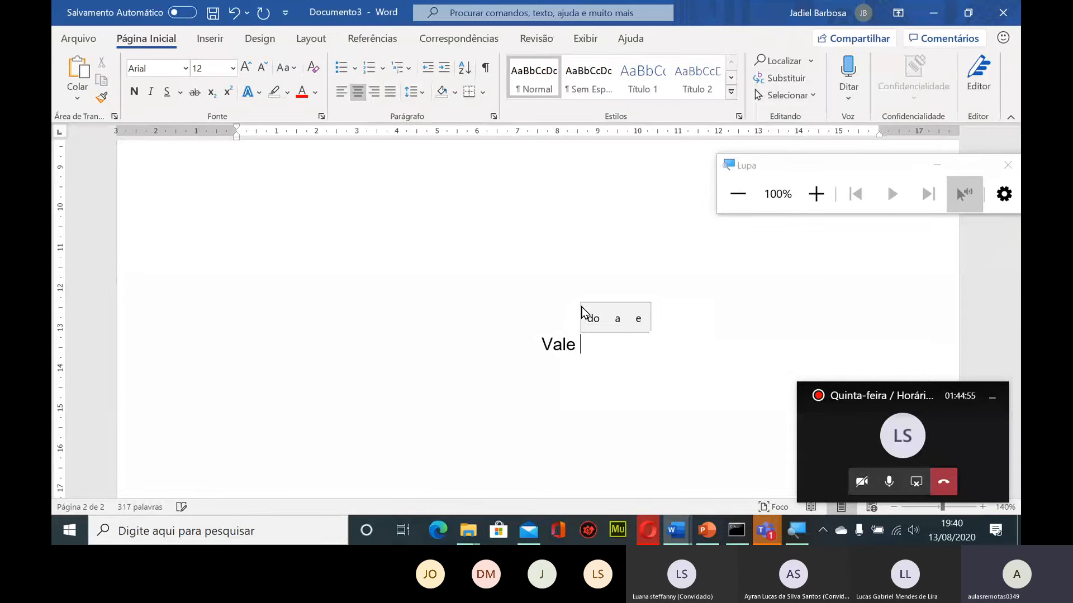
text( do Sílicio)
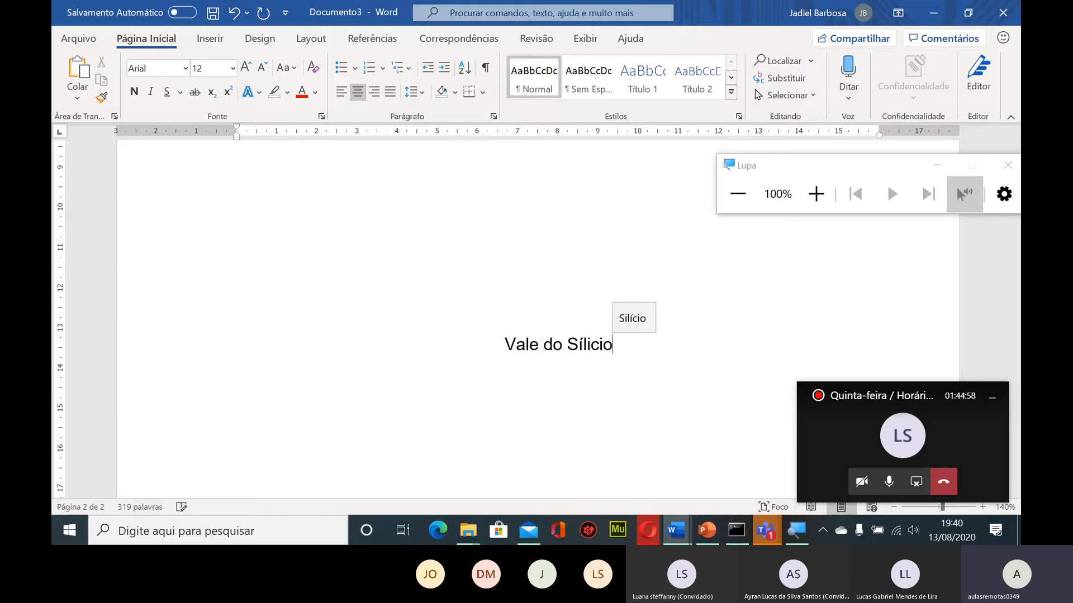
click(632, 319)
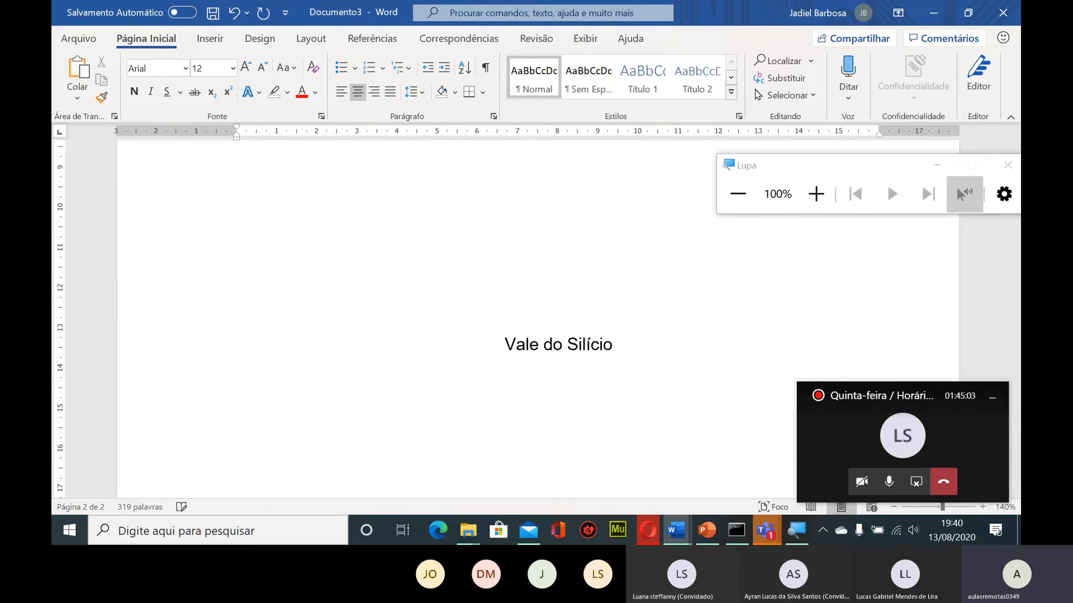
key(shift+Left)
key(shift+Left)
key(shift+Left)
key(shift+Left)
key(shift+Left)
key(shift+Left)
key(shift+Left)
key(shift+Left)
key(shift+Left)
key(shift+Left)
key(shift+Left)
key(shift+Left)
key(shift+Left)
key(shift+Left)
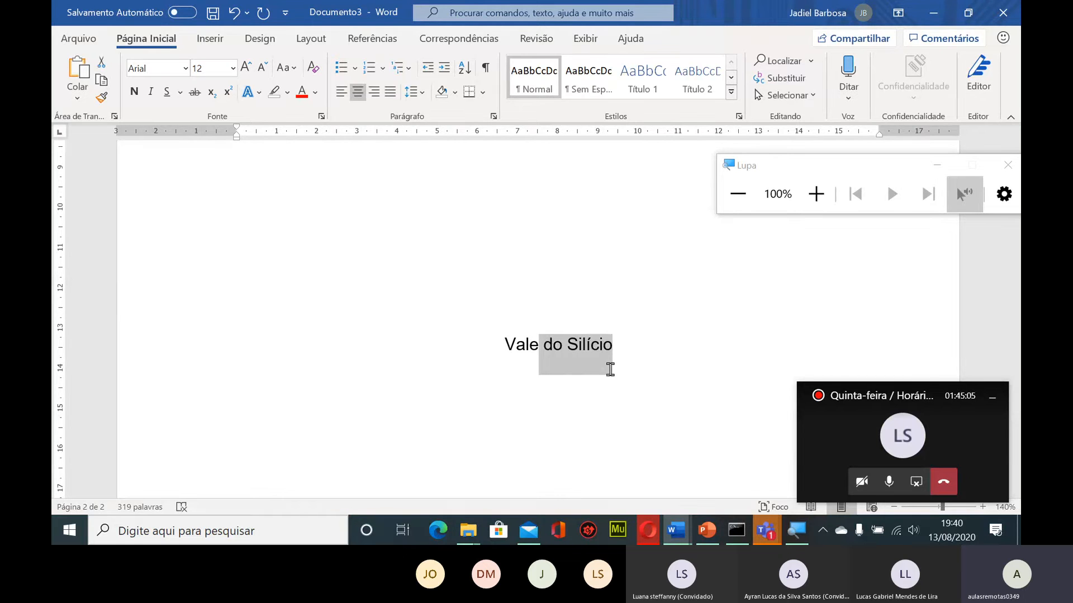
key(shift+Left)
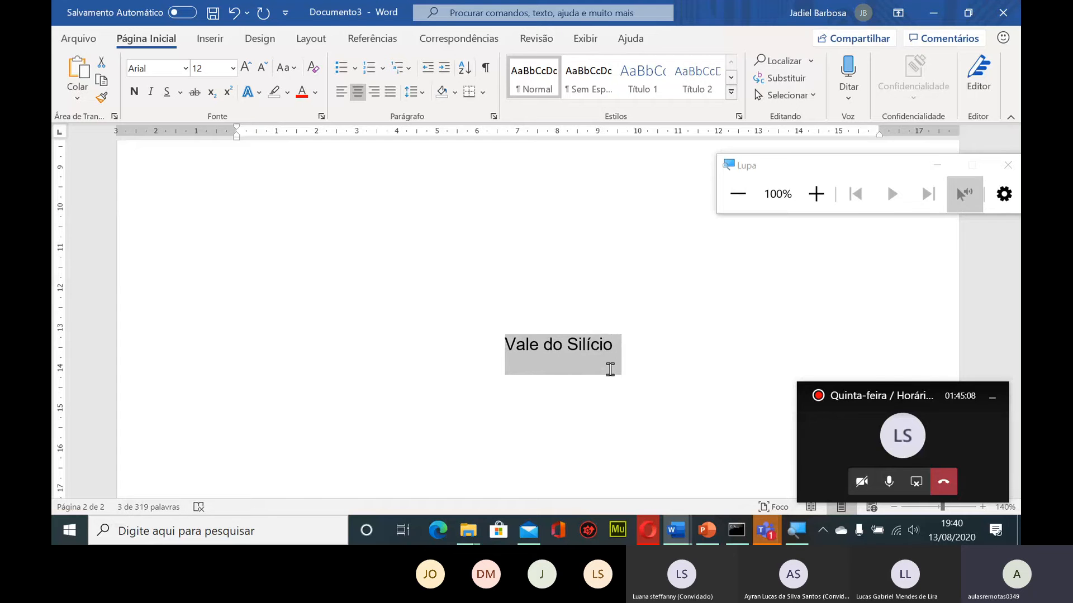
key(shift+F3)
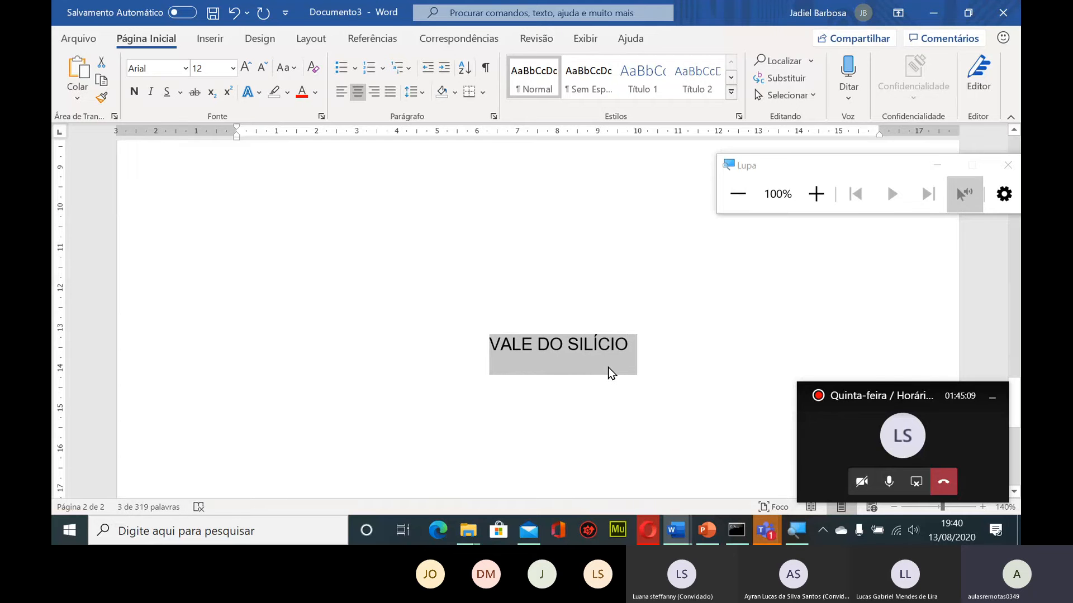
key(ctrl+n)
key(Right)
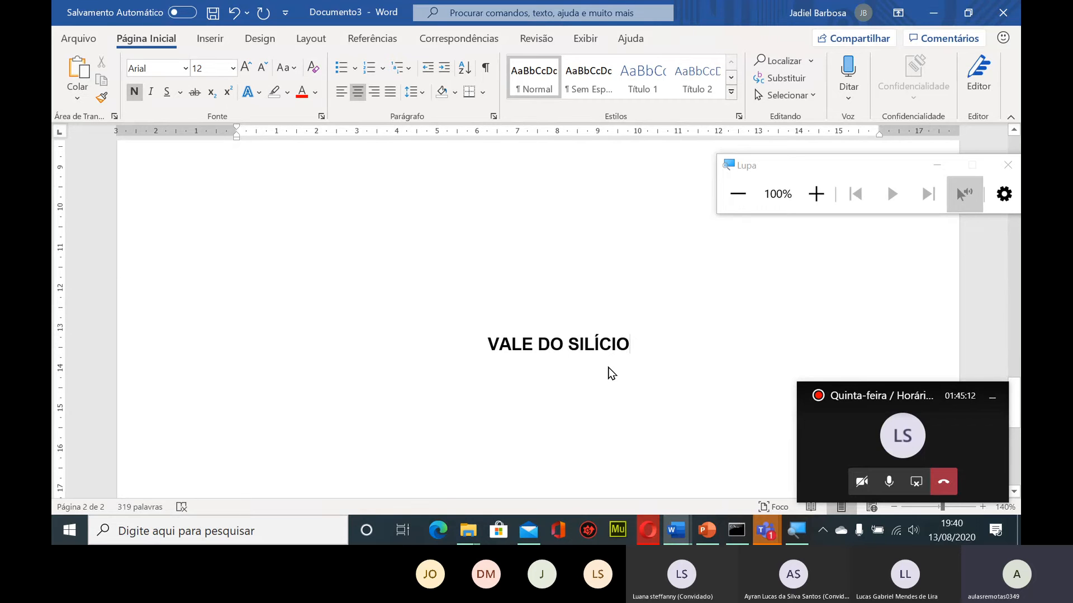
key(ctrl+n)
key(Return)
key(Return)
key(Return)
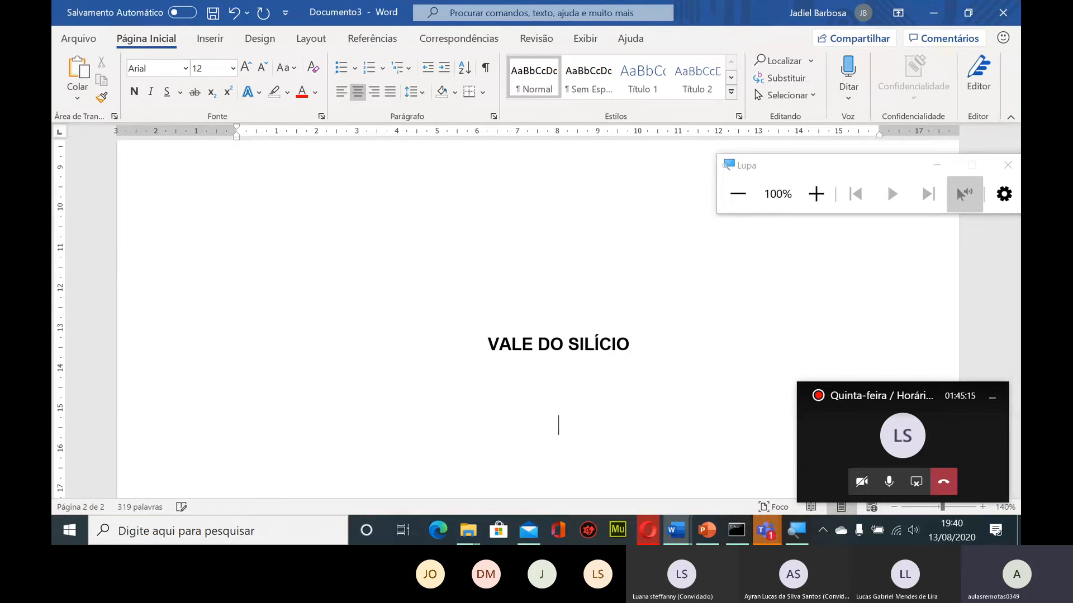
Justify the new line and type the paragraph crediting the Informática professor as the fourth-bimester assessment
click(389, 92)
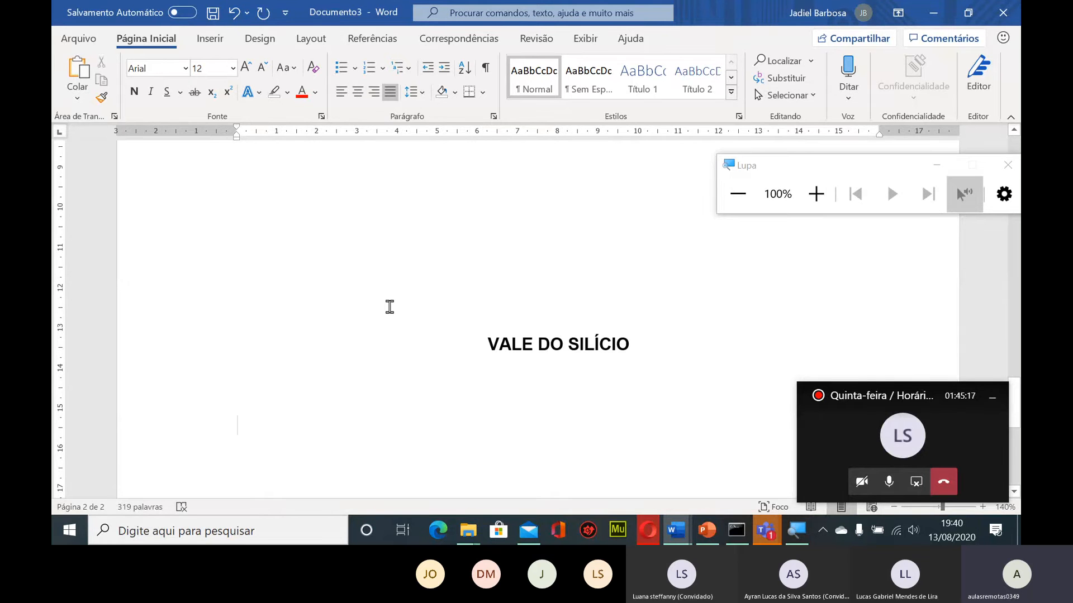
text(TR)
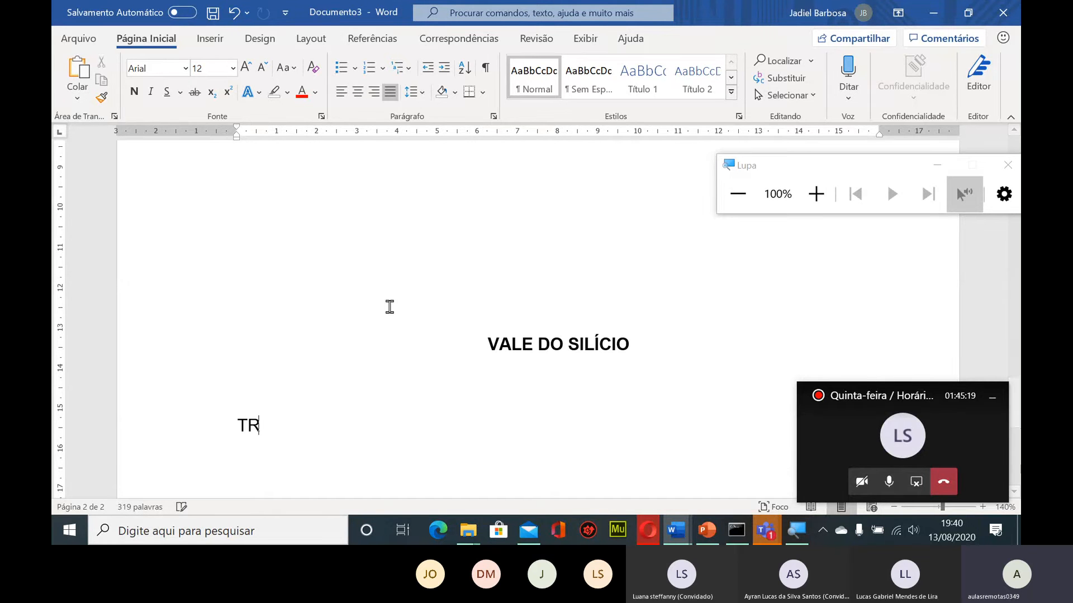
text(abalho so)
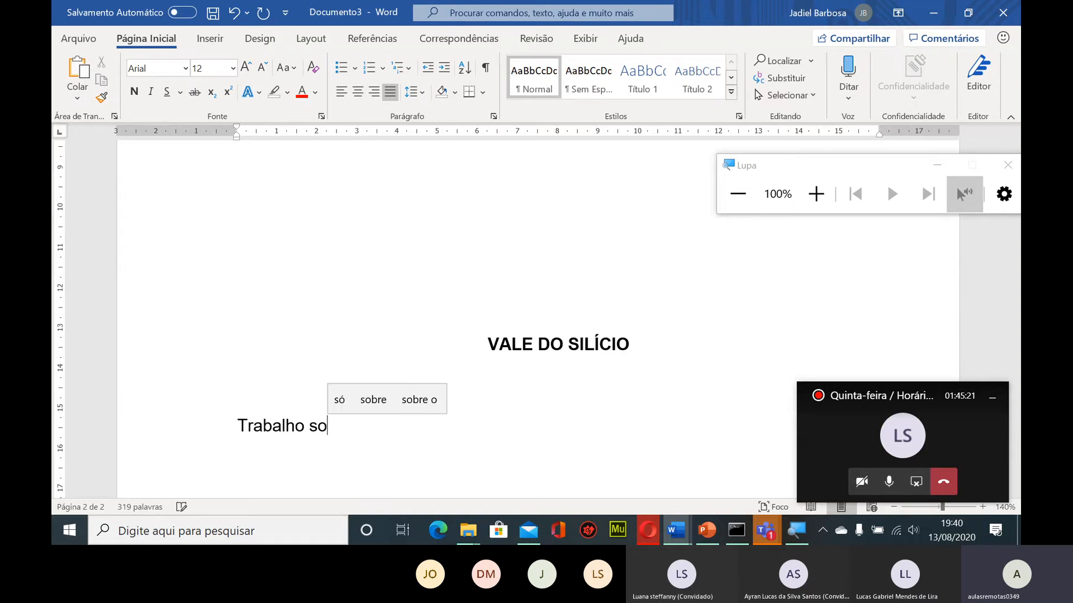
text(licitado pel)
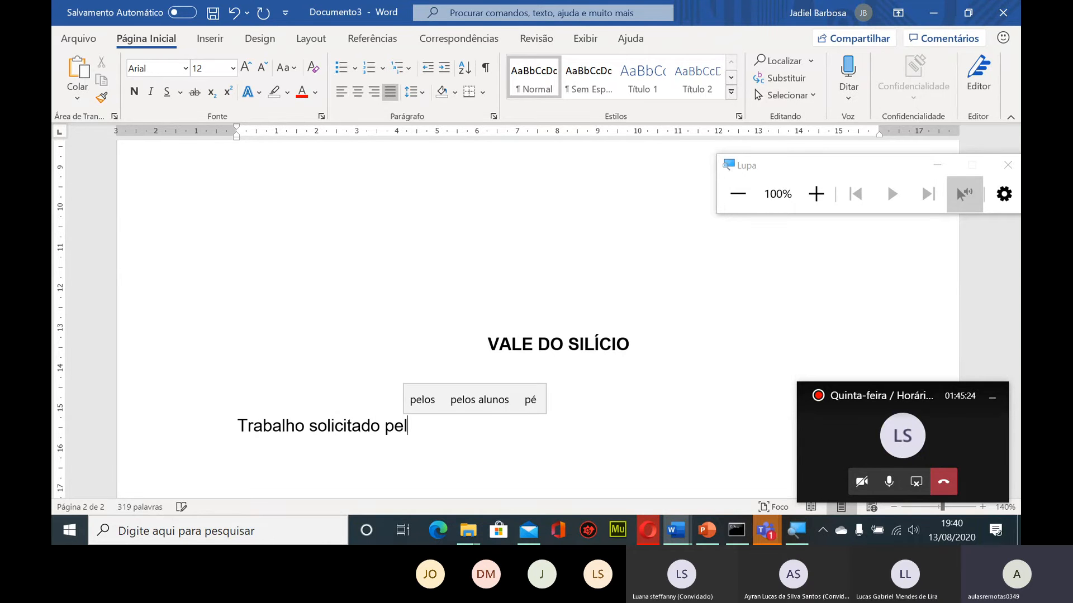
text(o P)
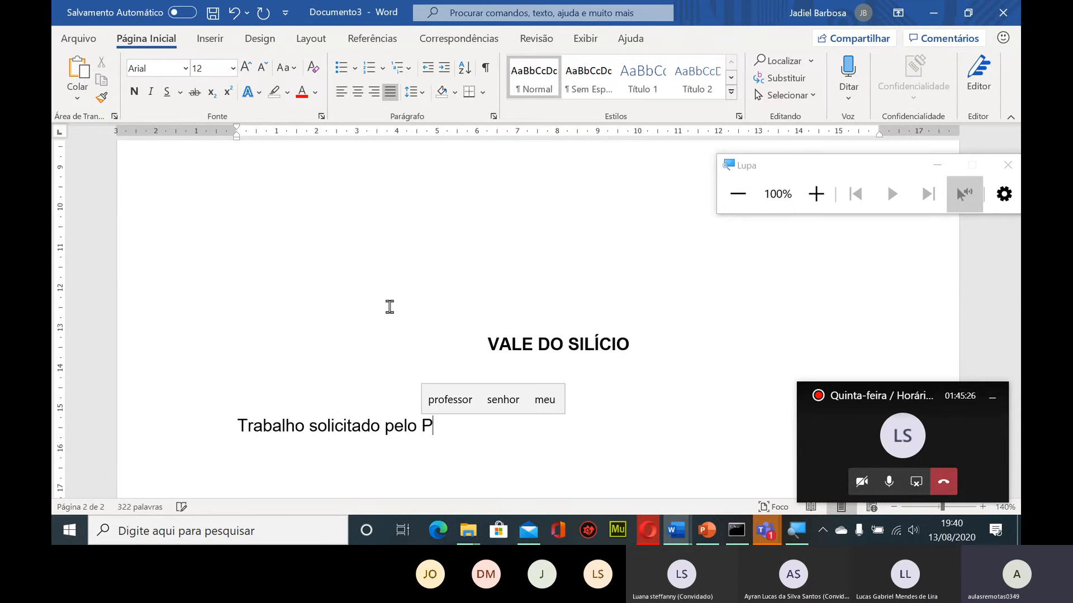
text(rofessor J)
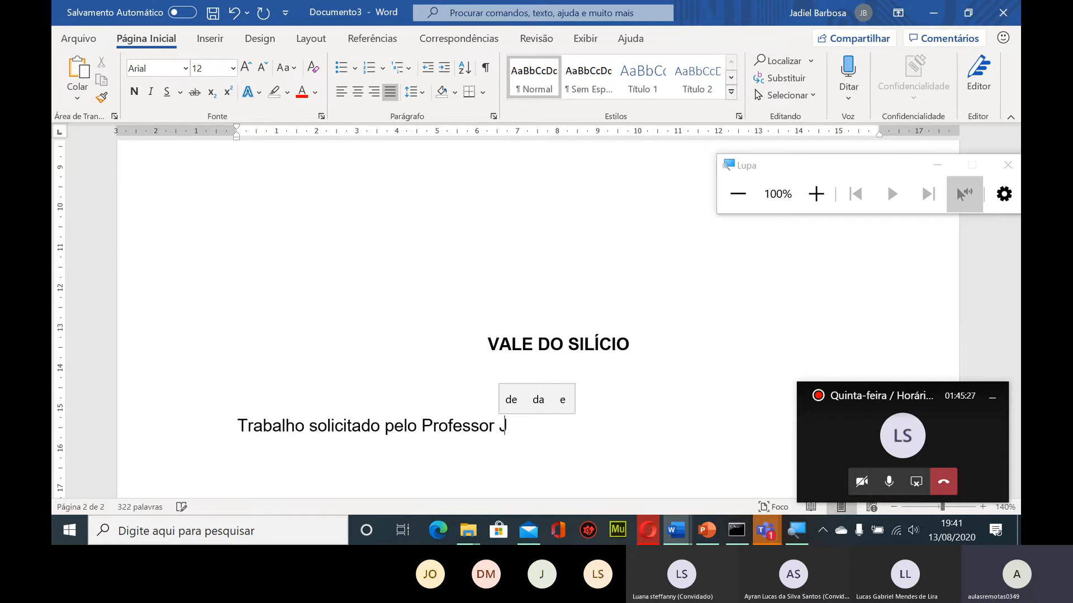
text(adiel Lú)
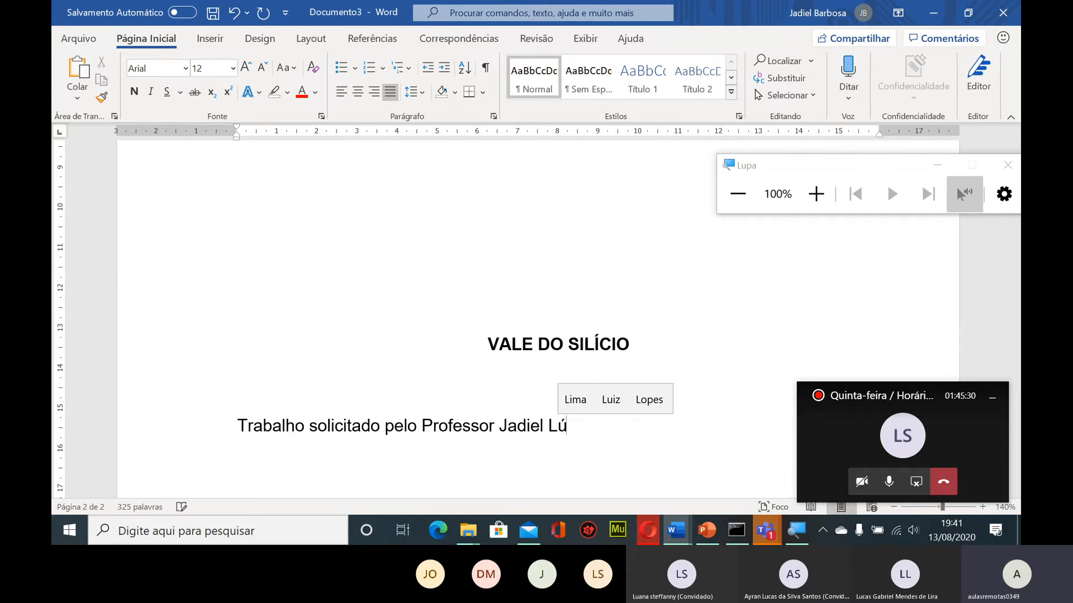
text(cio da di)
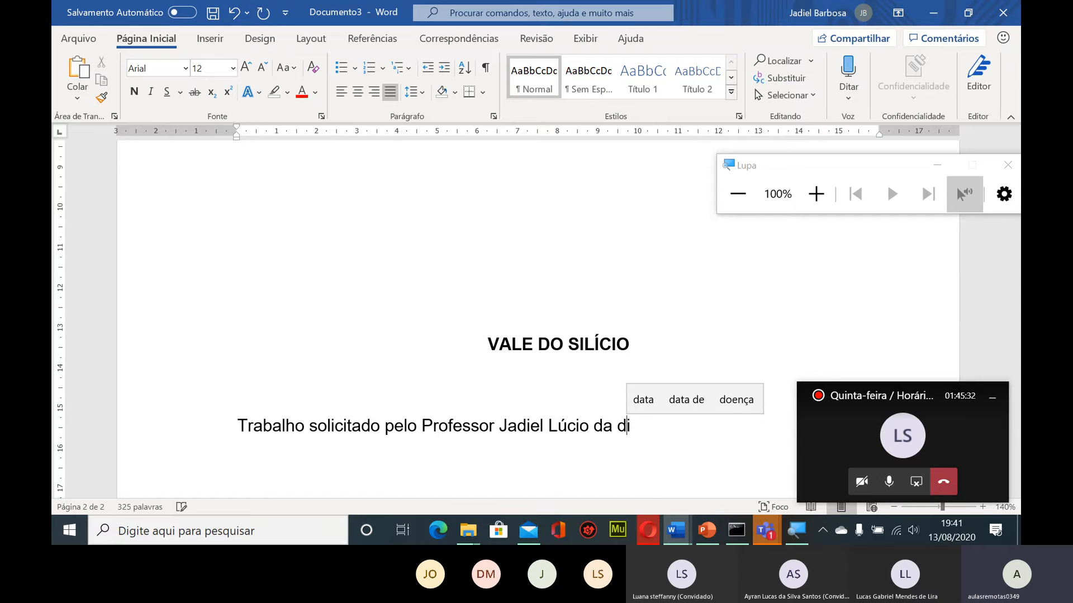
text(sciplina )
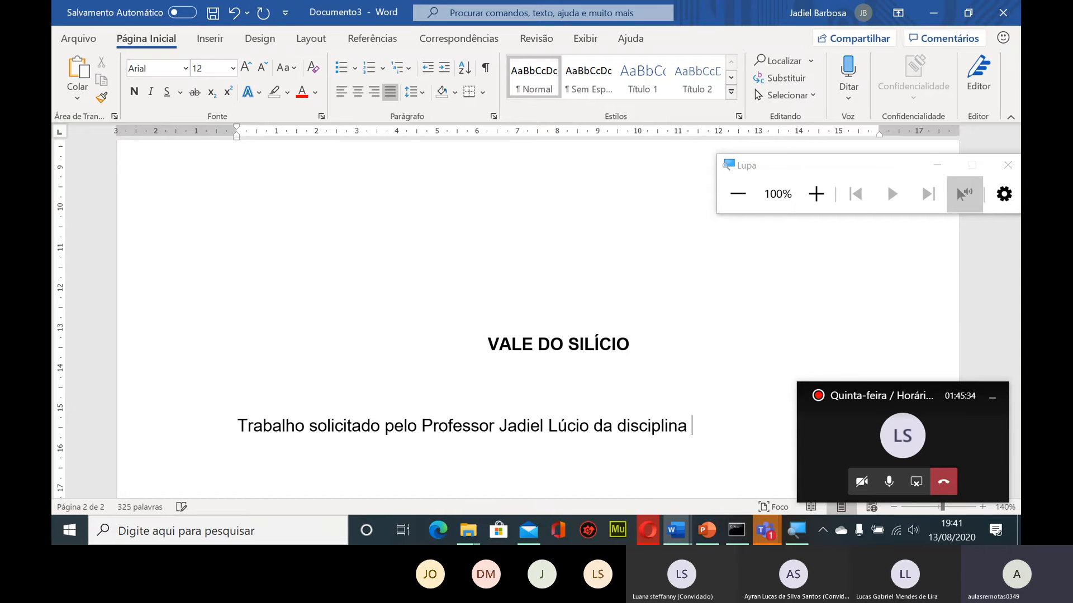
text(de Informática)
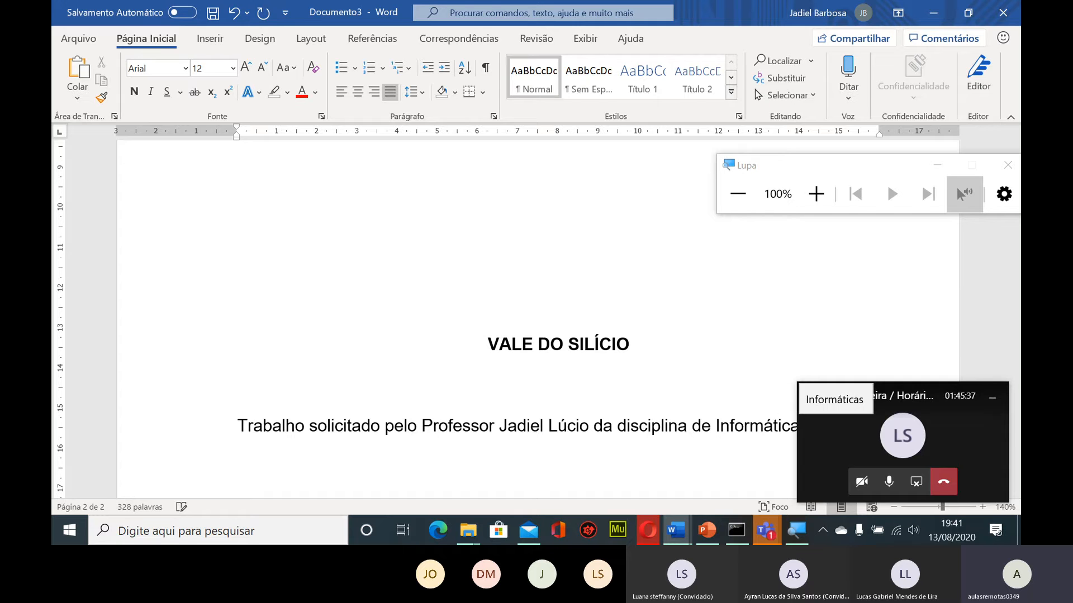
click(993, 401)
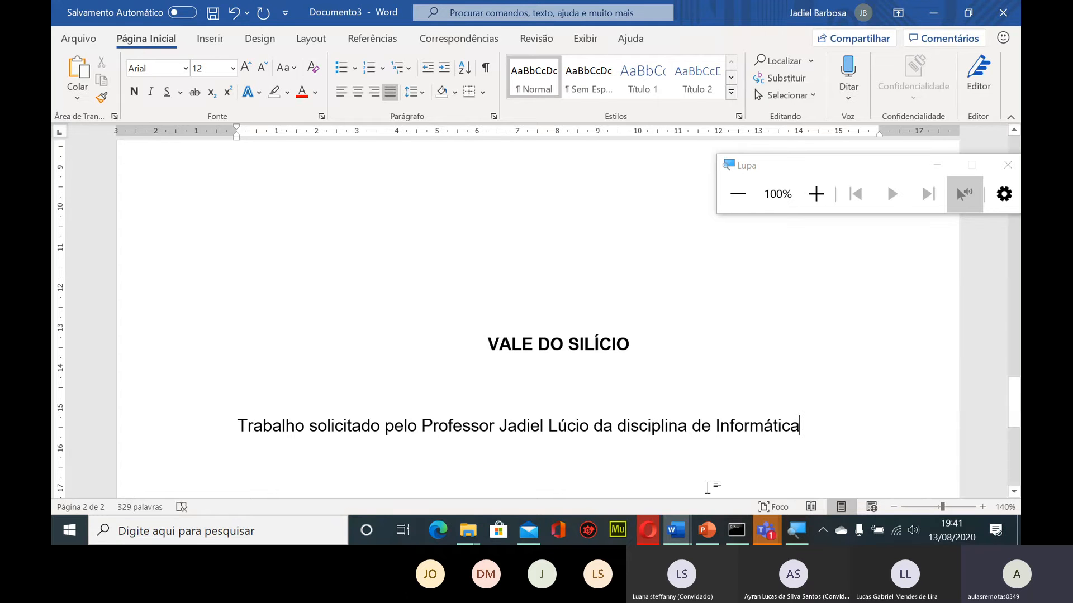
text(como)
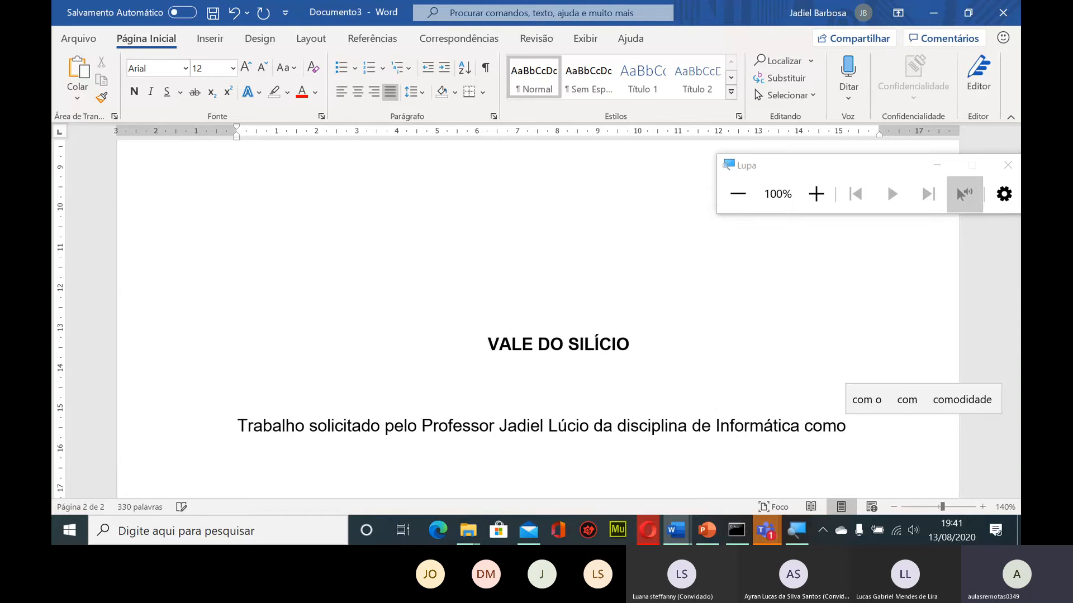
text( forma a)
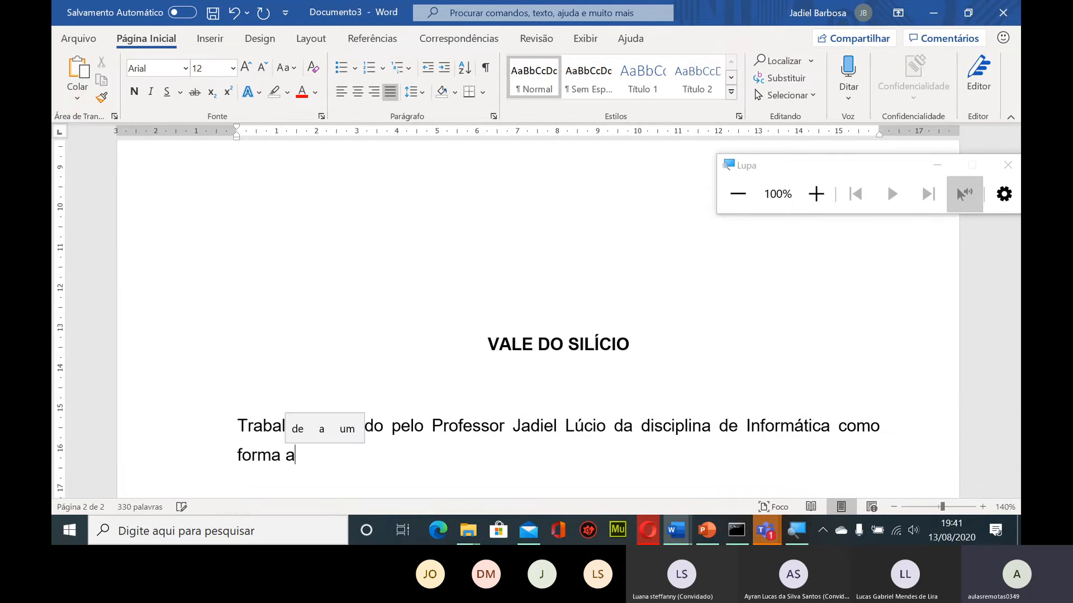
text(va)
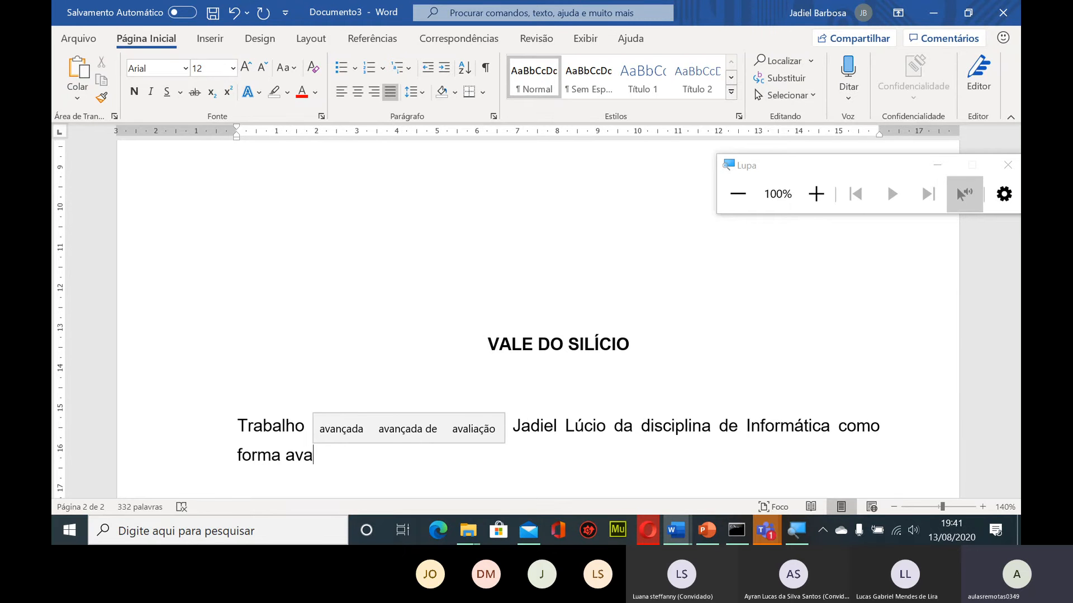
text(liativa )
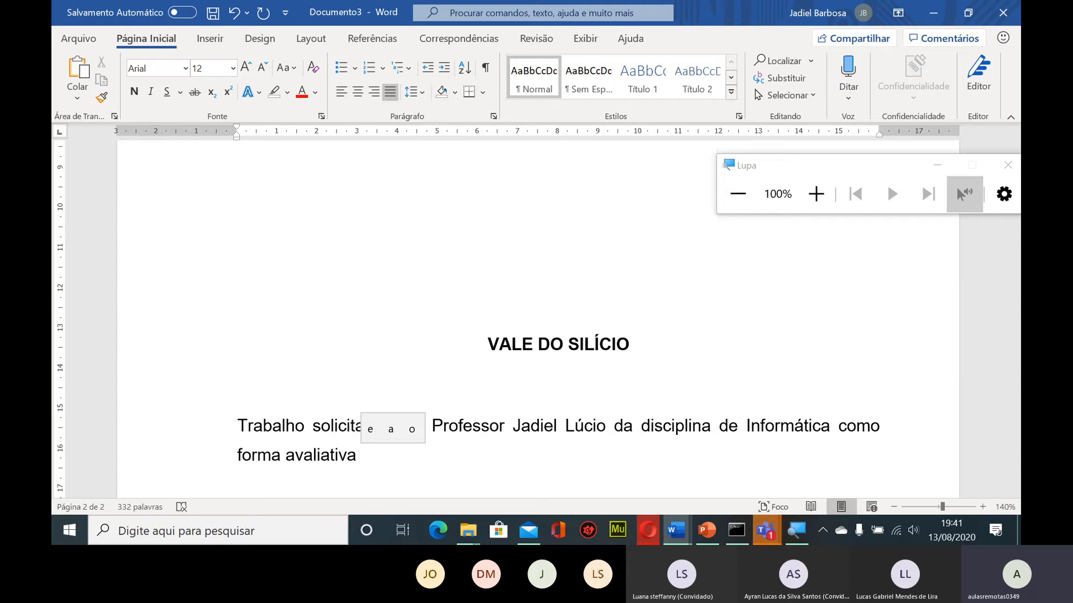
text(d)
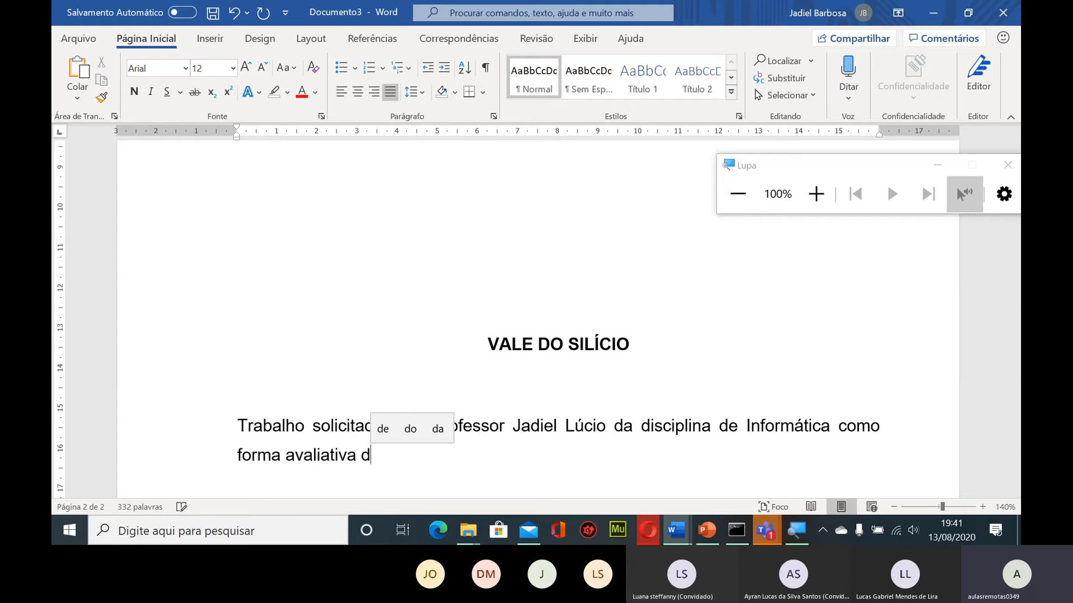
text(o quarto)
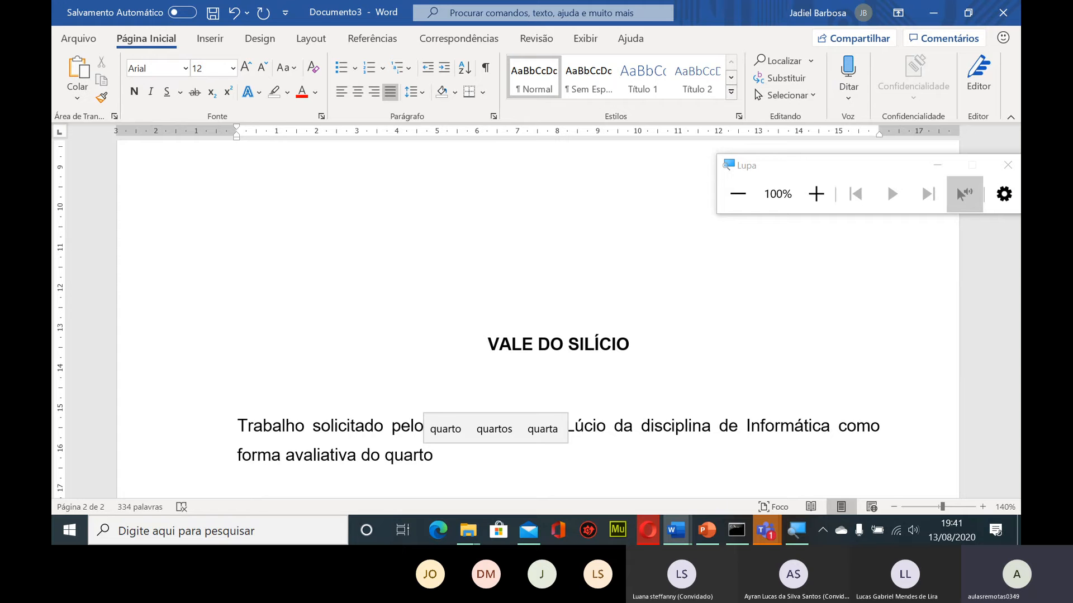
text( bimestre)
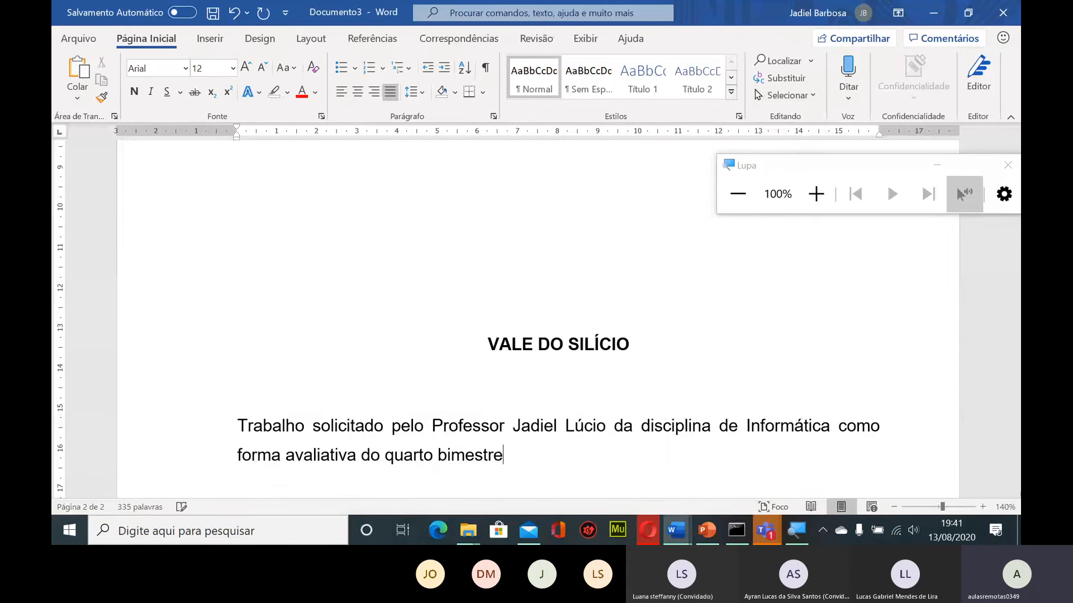
text(.)
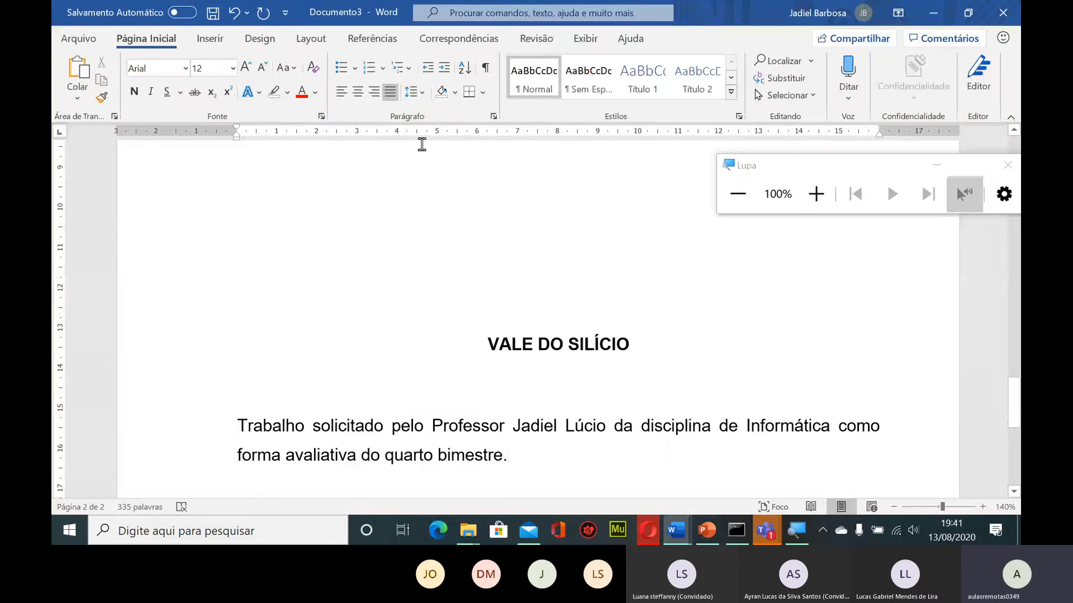
Increase the description paragraph's indent four times to push it right
click(442, 72)
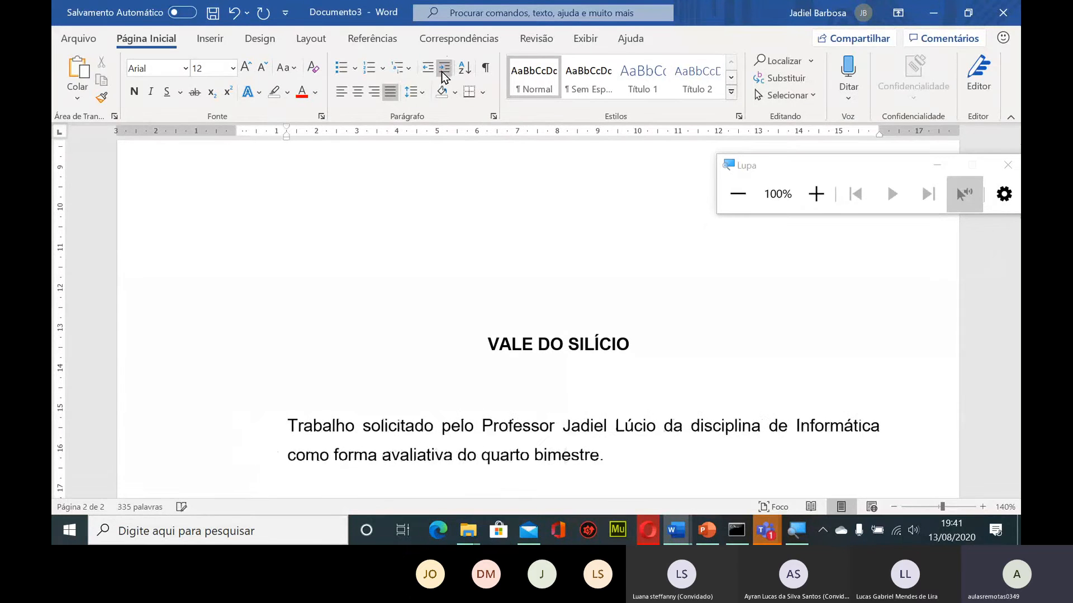
click(441, 72)
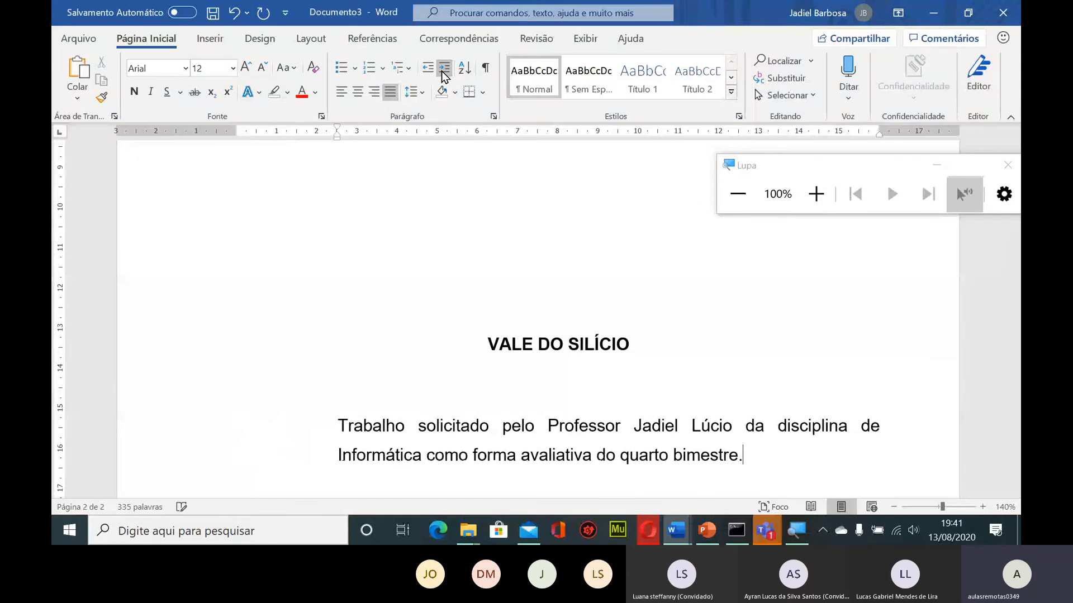
click(441, 72)
click(442, 72)
click(442, 71)
click(441, 72)
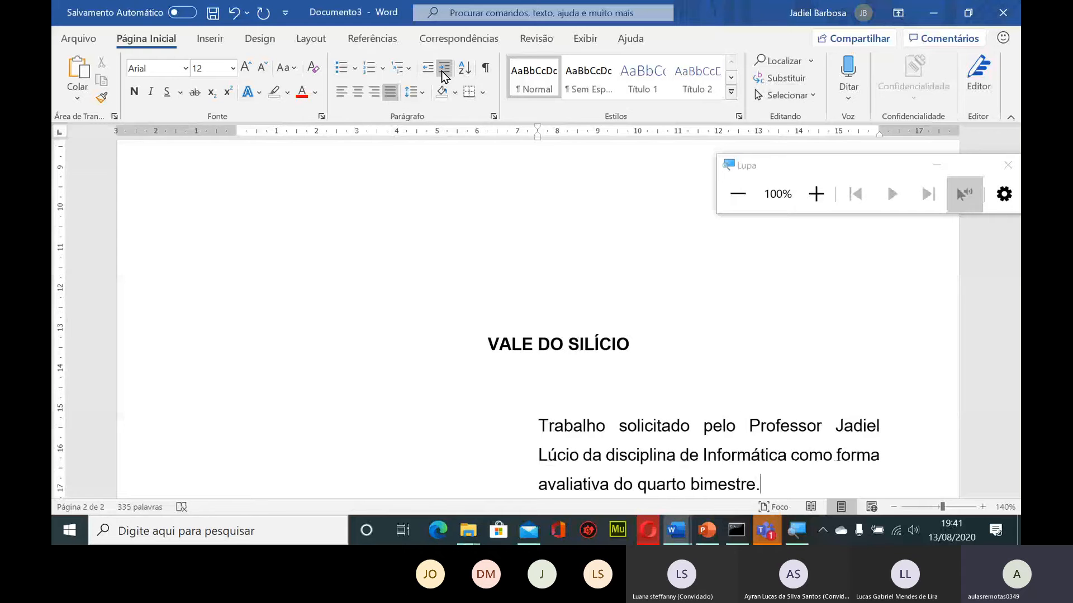
click(442, 72)
scroll(586, 272, down, 3)
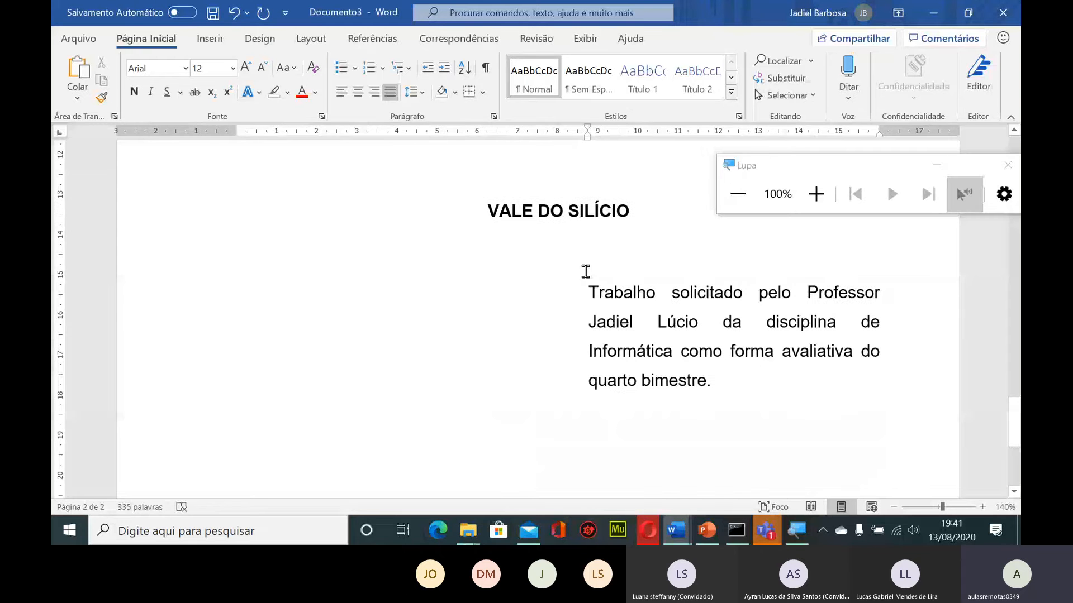
Decrease the empty line's indent four times back to the margin and add blank lines below
click(428, 68)
click(427, 69)
click(428, 68)
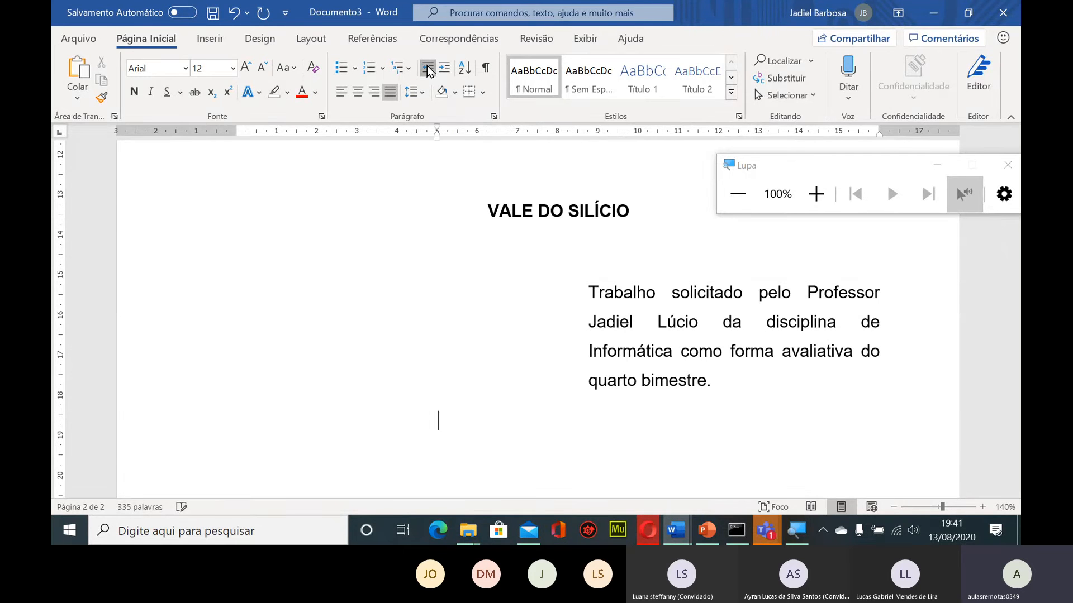
click(427, 69)
click(427, 68)
click(427, 68)
click(428, 68)
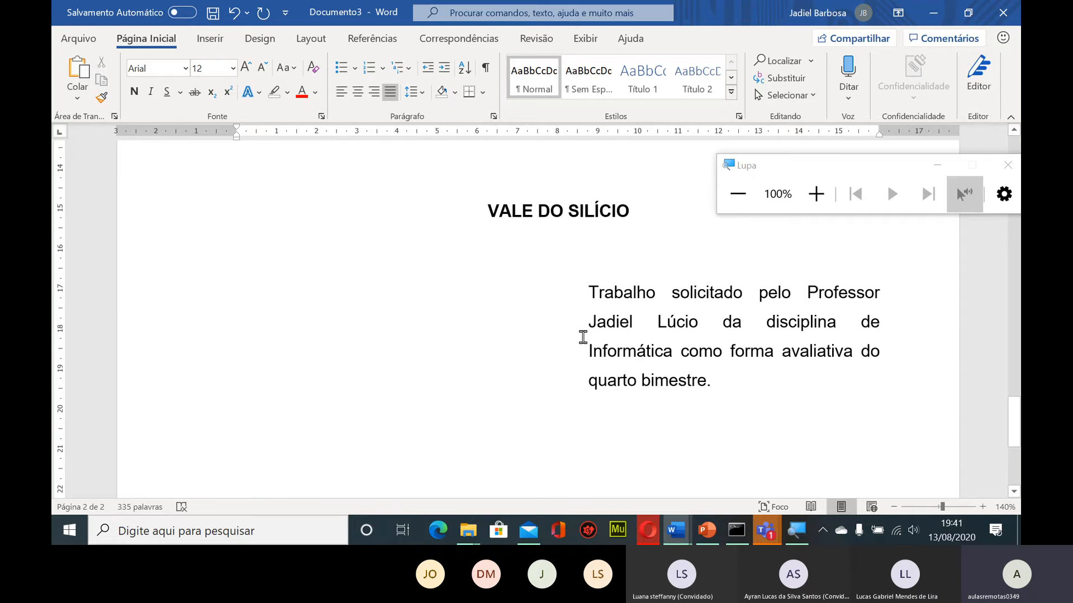
scroll(583, 337, down, 2)
scroll(582, 337, down, 3)
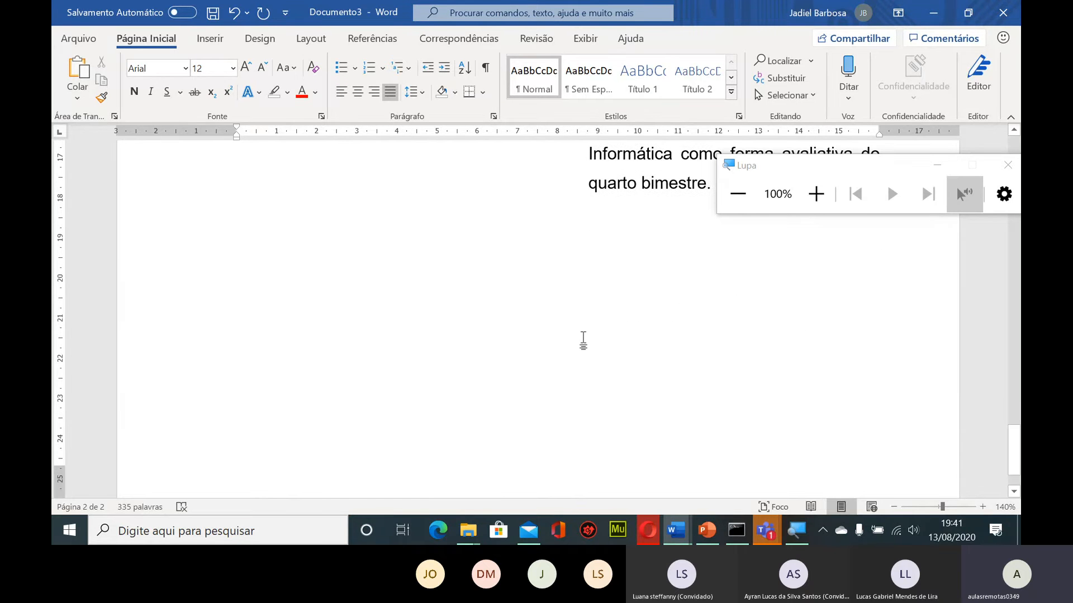
key(Return)
key(Return)
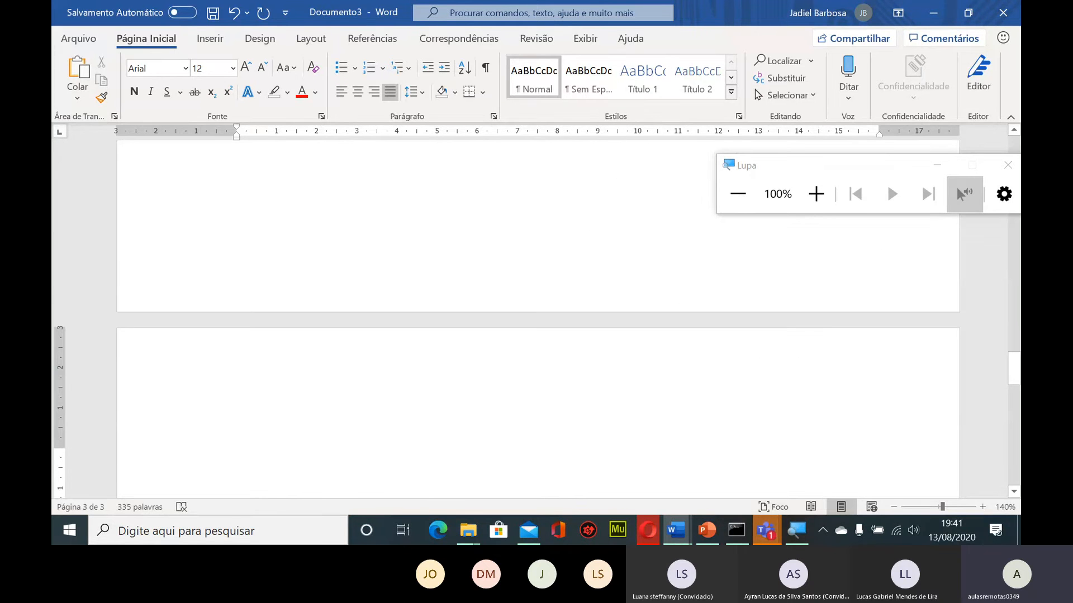
Pull the spilled line back to page 2 and type a centred, bold 'ARAPIRACA/AL'
key(BackSpace)
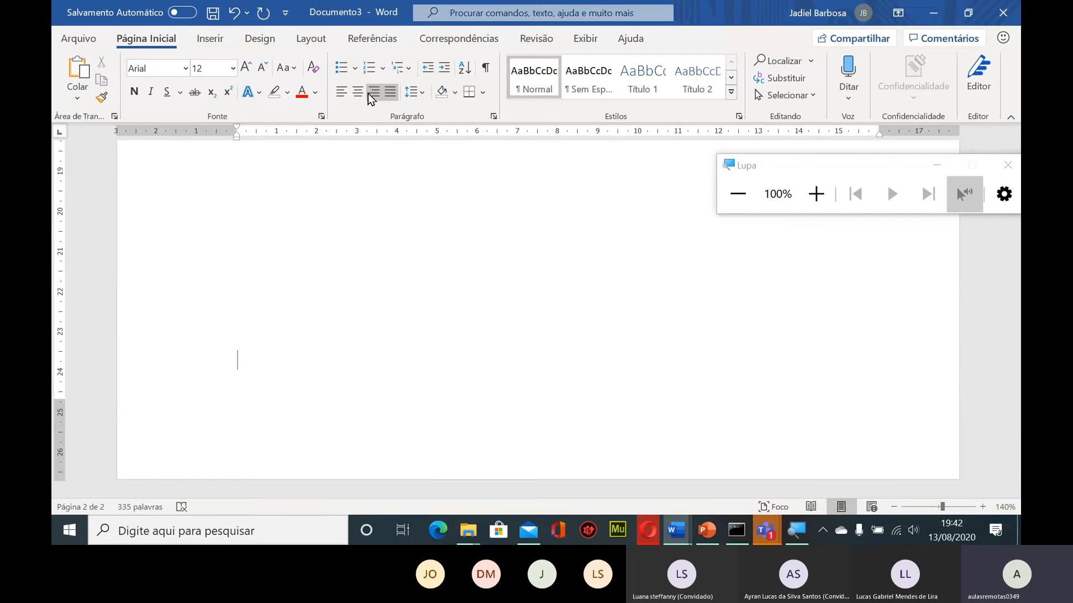
click(357, 93)
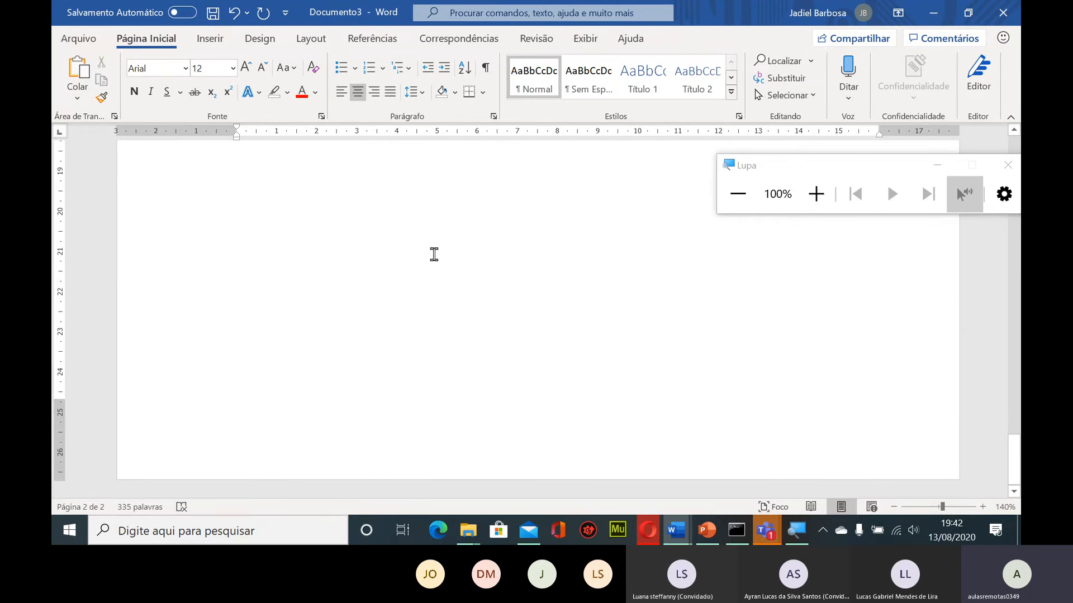
text(AR)
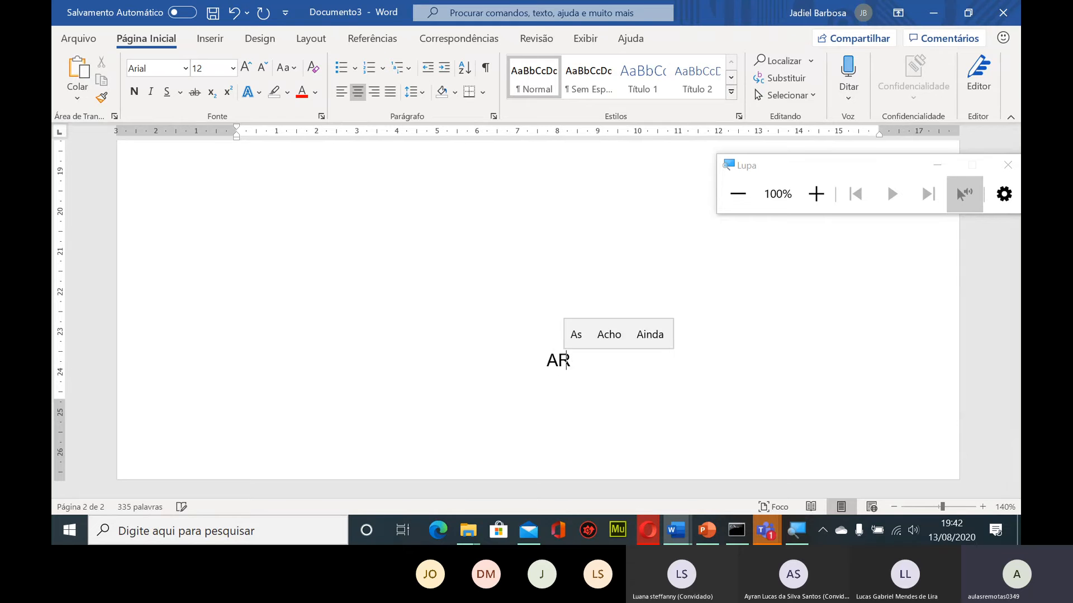
text(APIRACA)
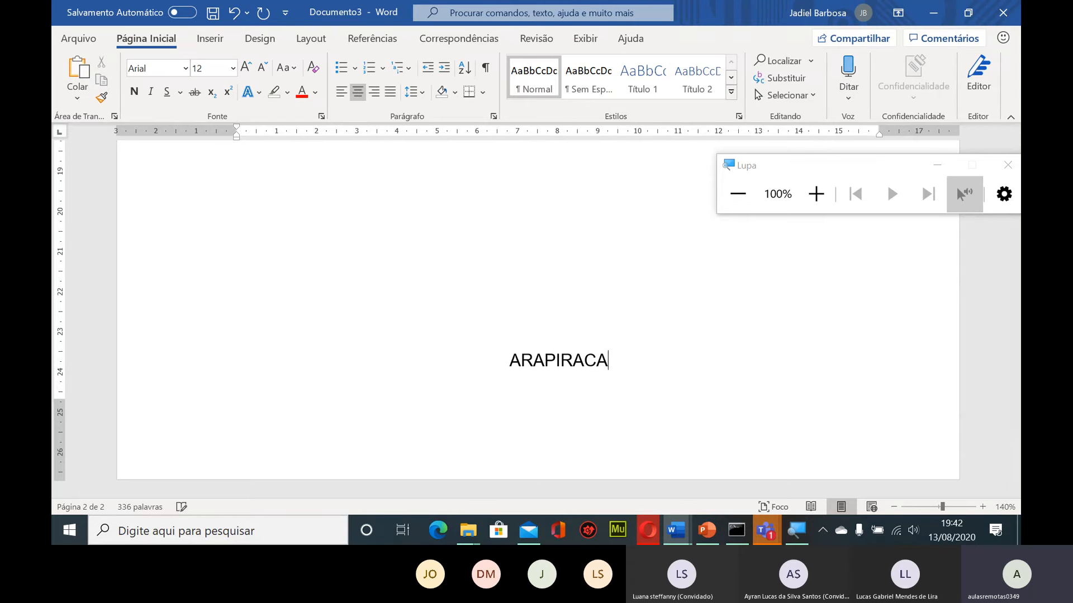
text(/AL)
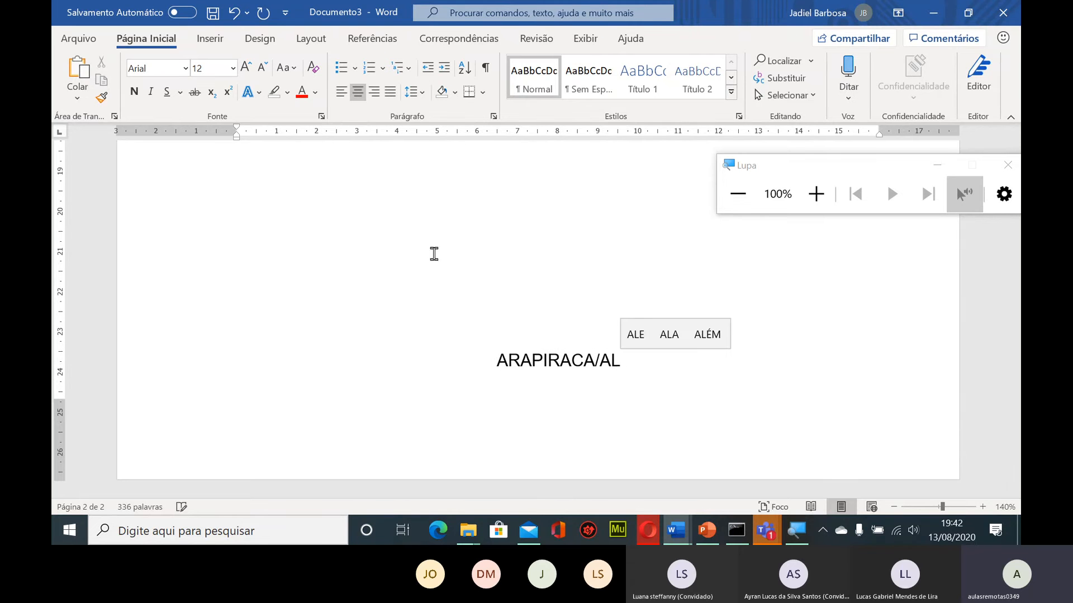
drag(491, 360, 629, 352)
key(ctrl+n)
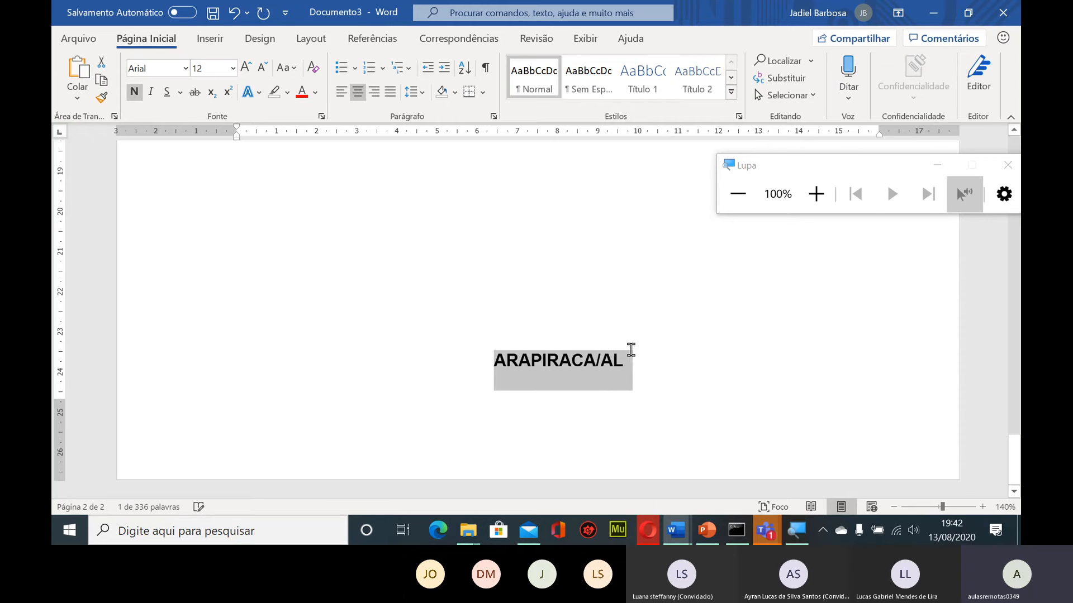
Delete a blank line above VALE DO SILÍCIO and add one above ARAPIRACA/AL
scroll(631, 347, up, 5)
scroll(631, 347, up, 5)
scroll(630, 348, down, 3)
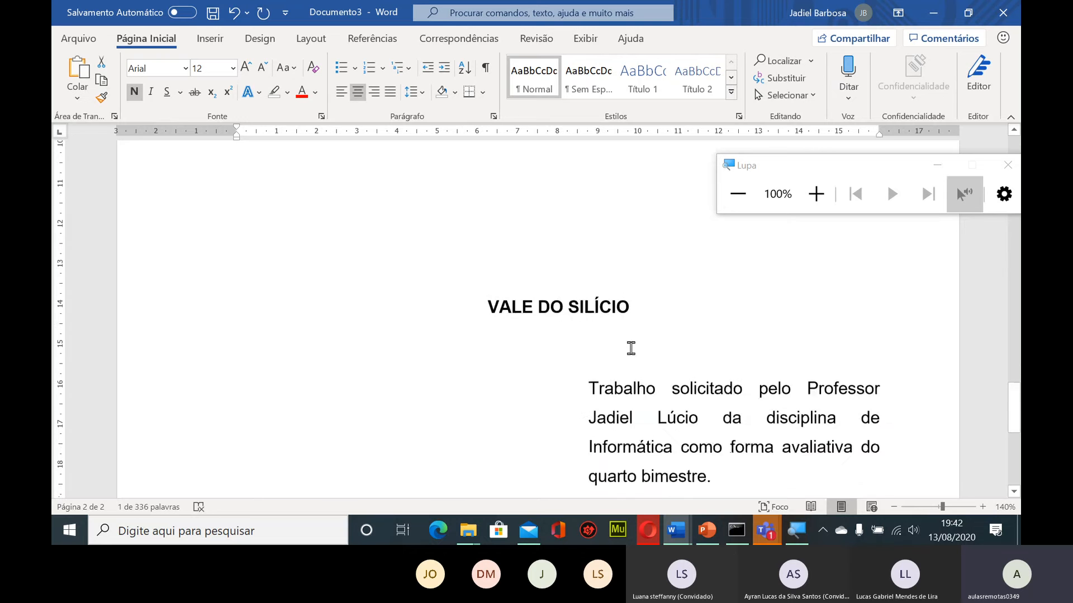
ctrl+scroll(631, 347, down, 2)
ctrl+scroll(630, 348, down, 6)
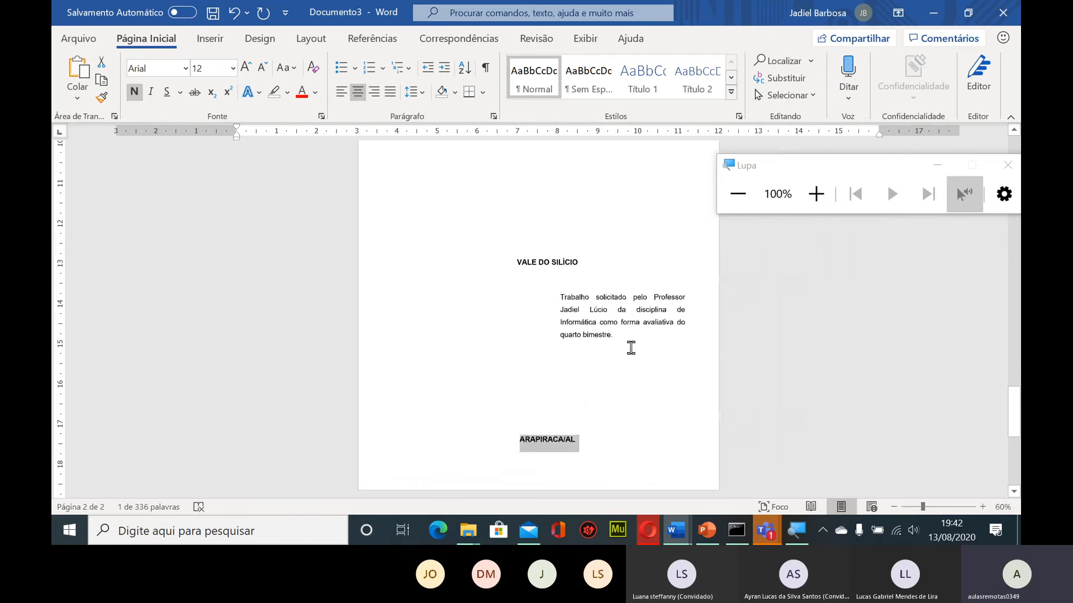
scroll(659, 350, up, 3)
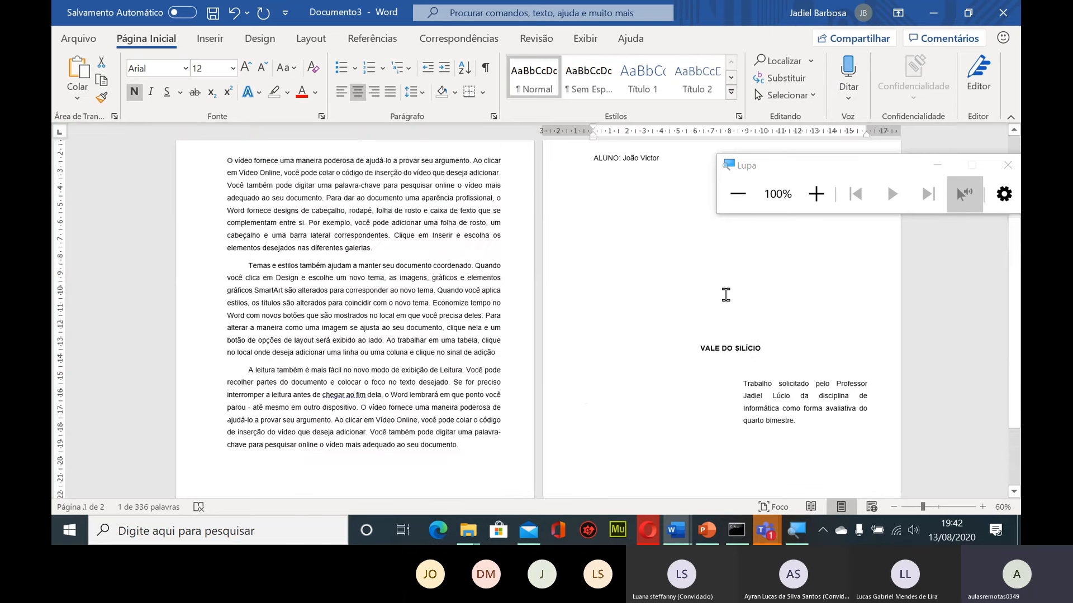
click(725, 295)
key(Delete)
click(702, 330)
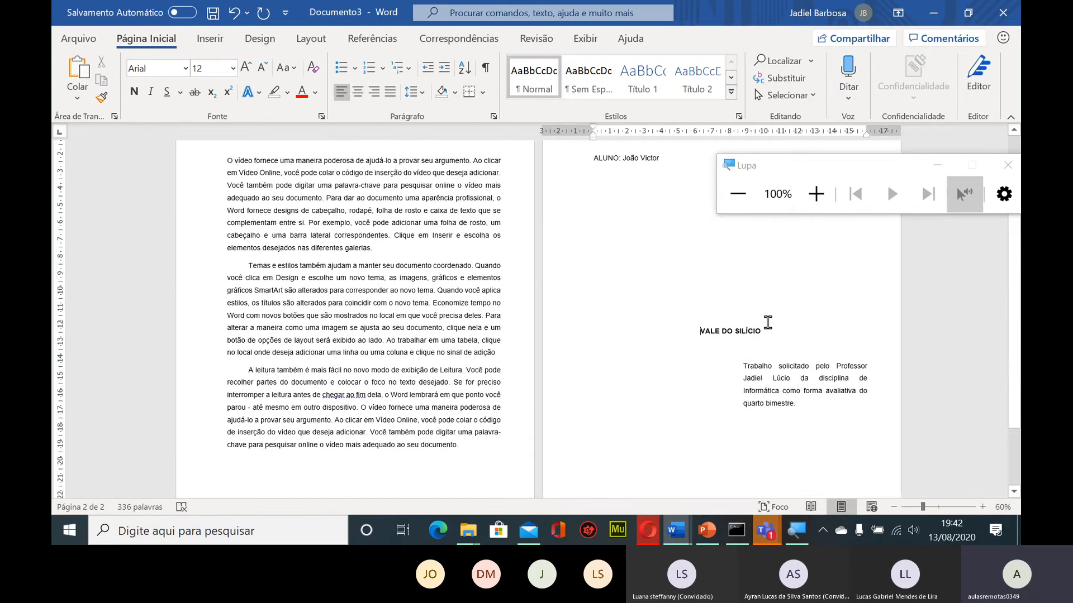
drag(700, 331, 767, 330)
scroll(762, 346, down, 3)
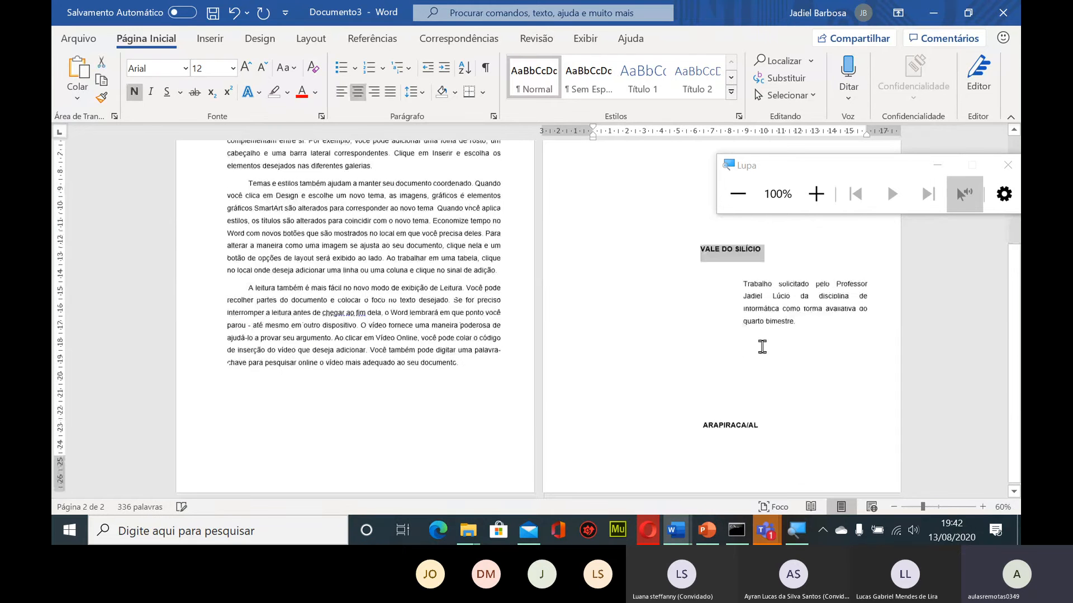
click(722, 398)
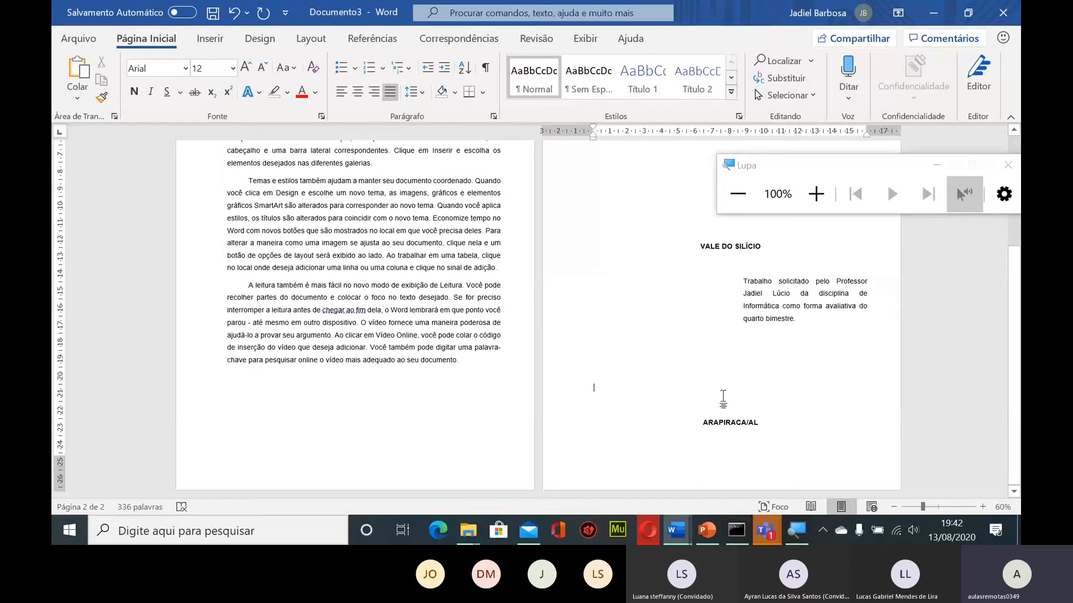
key(Return)
Enlarge the VALE DO SILÍCIO title to 16 pt
triple_click(693, 245)
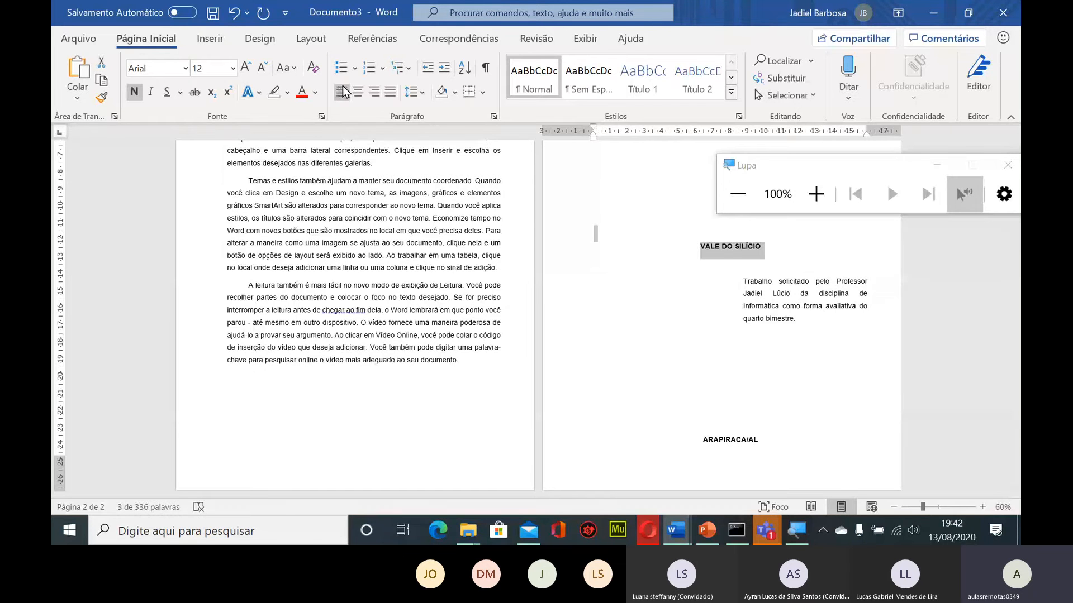
click(246, 68)
click(247, 68)
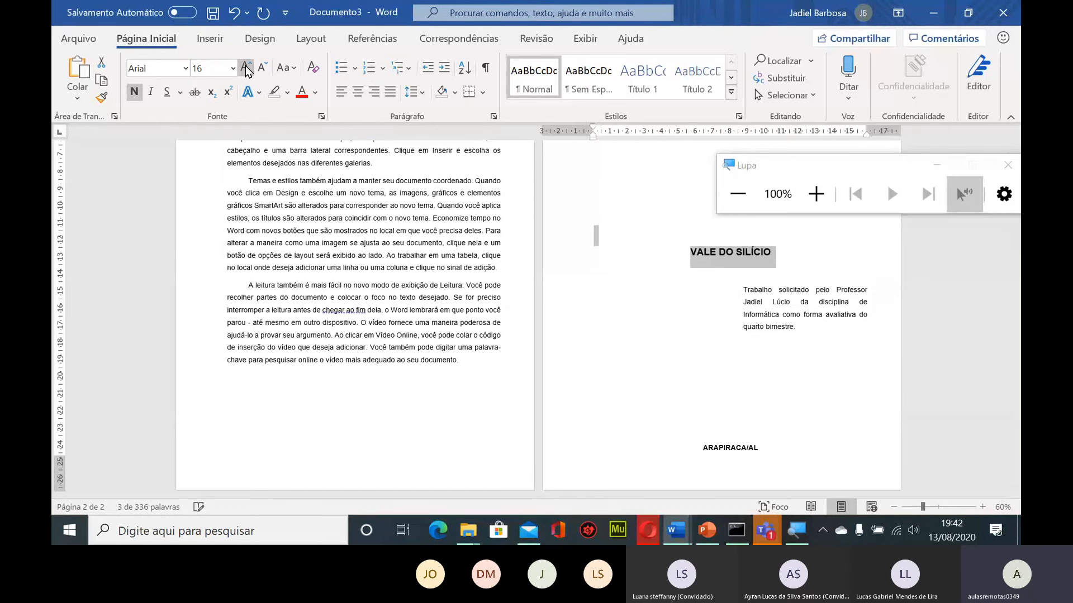
click(246, 69)
click(773, 455)
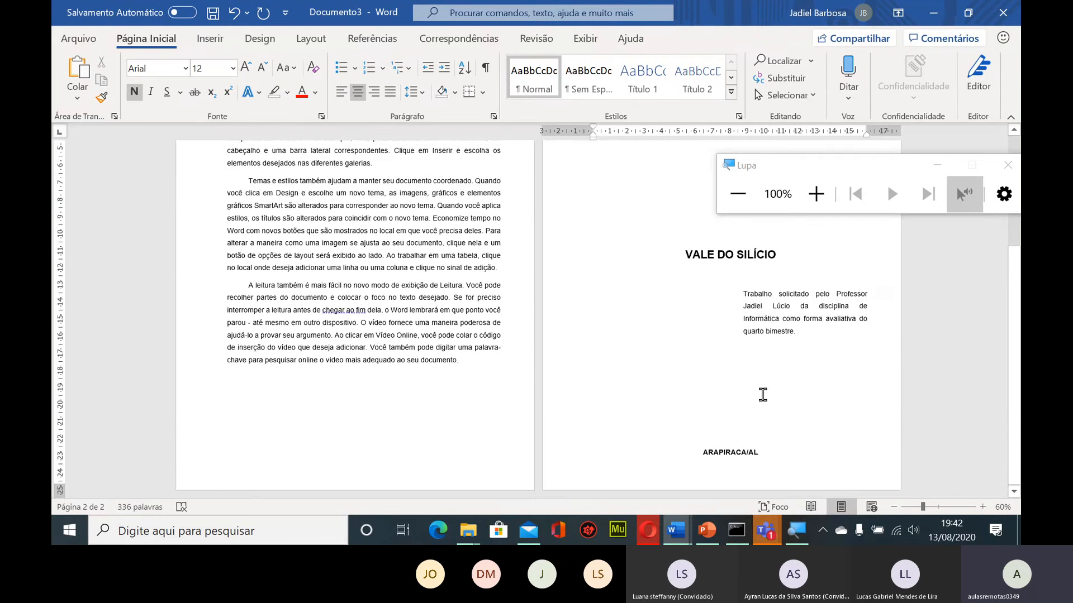
scroll(765, 395, up, 3)
scroll(769, 393, down, 2)
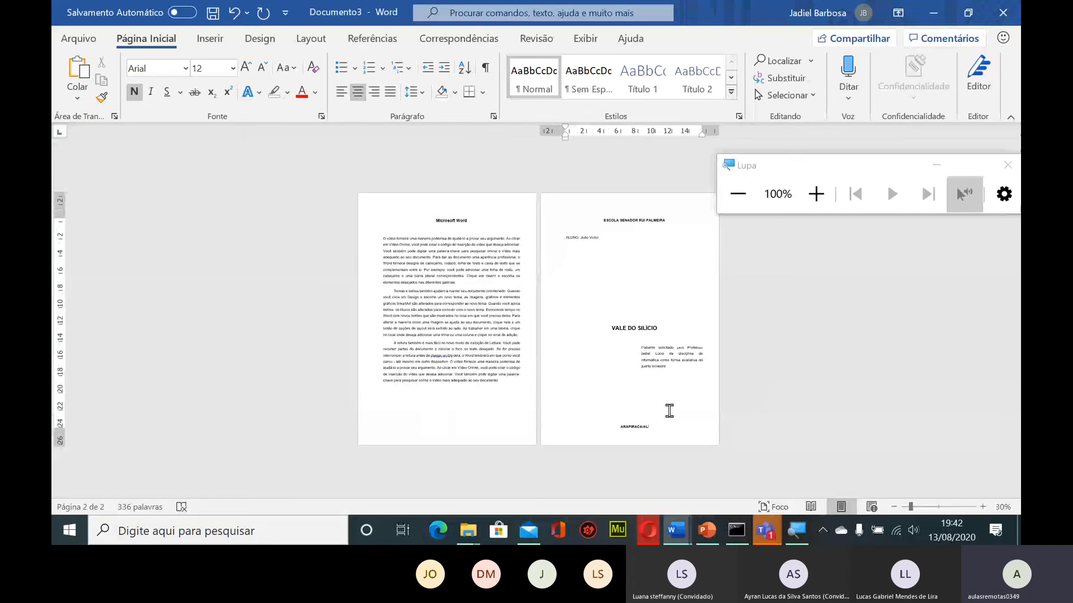
drag(784, 175, 915, 233)
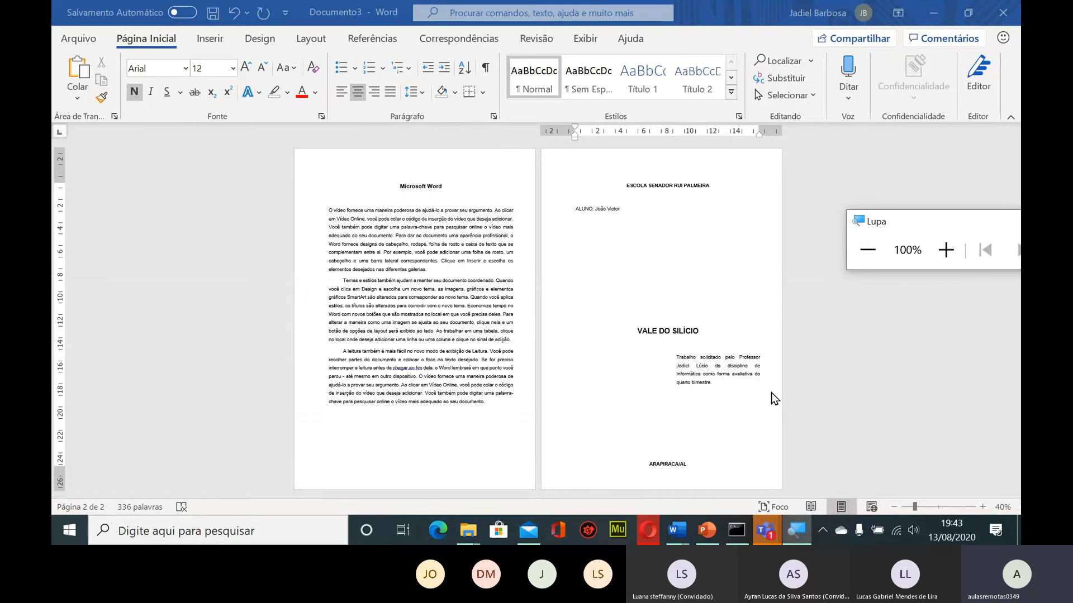
click(84, 38)
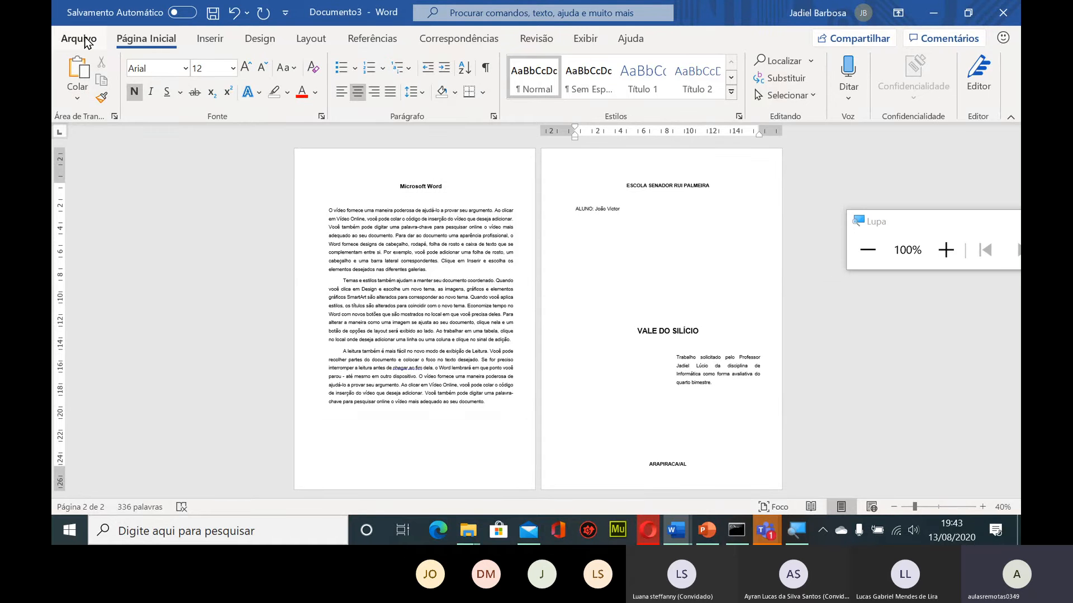
Browse to Arquivo > Salvar como > Procurar, check the file type list, and close without saving
click(83, 38)
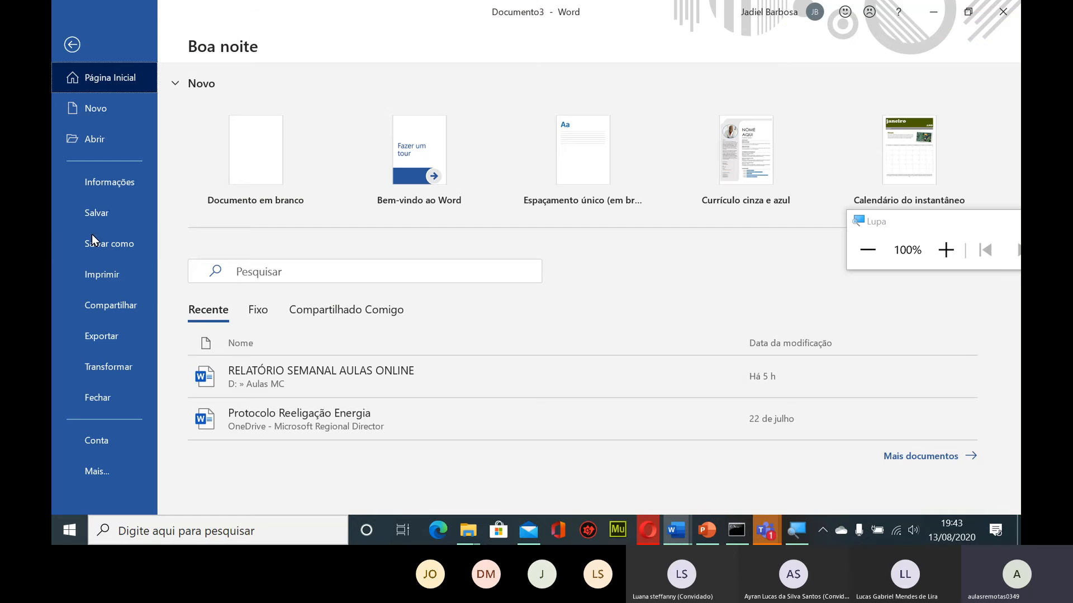
click(109, 220)
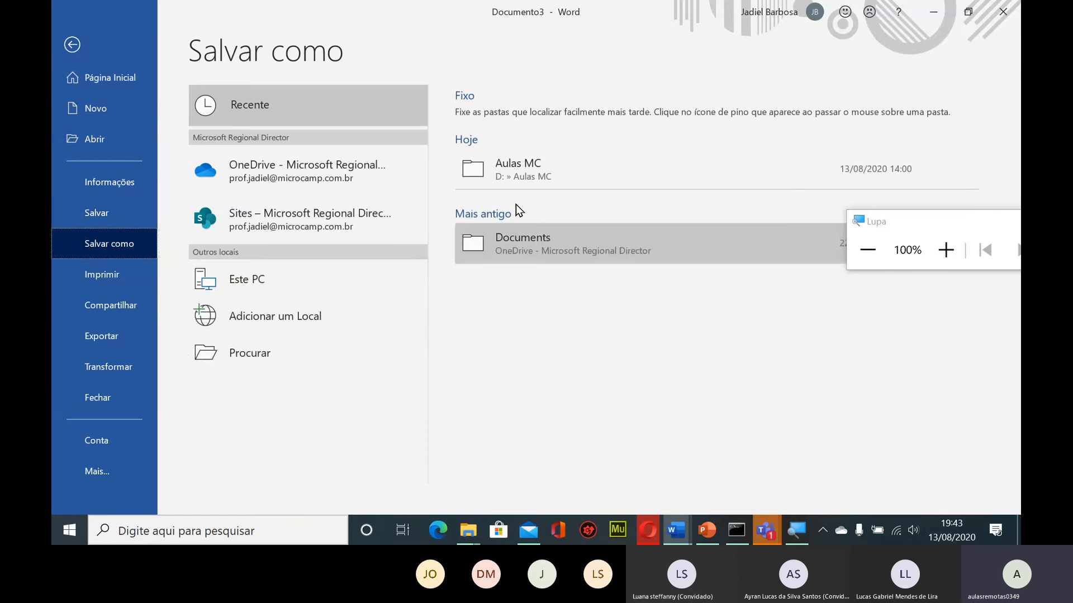
click(272, 350)
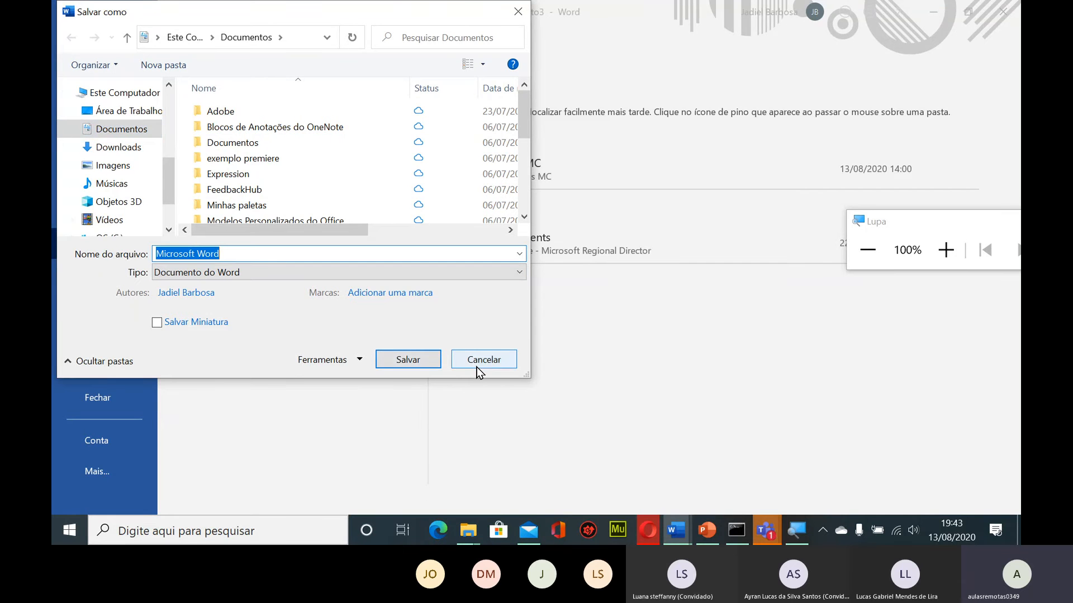
click(331, 275)
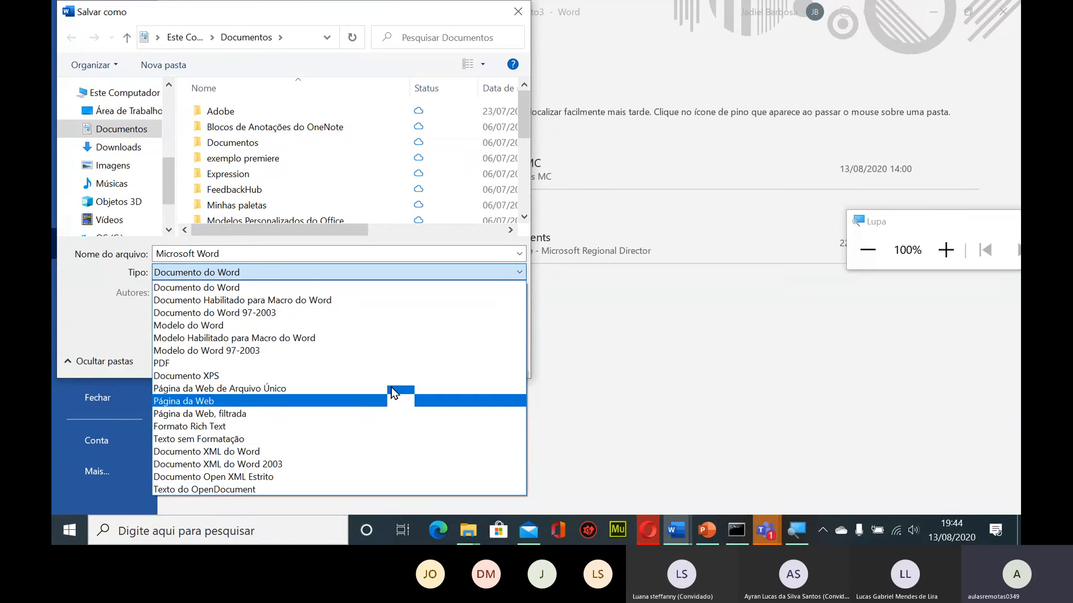
click(490, 277)
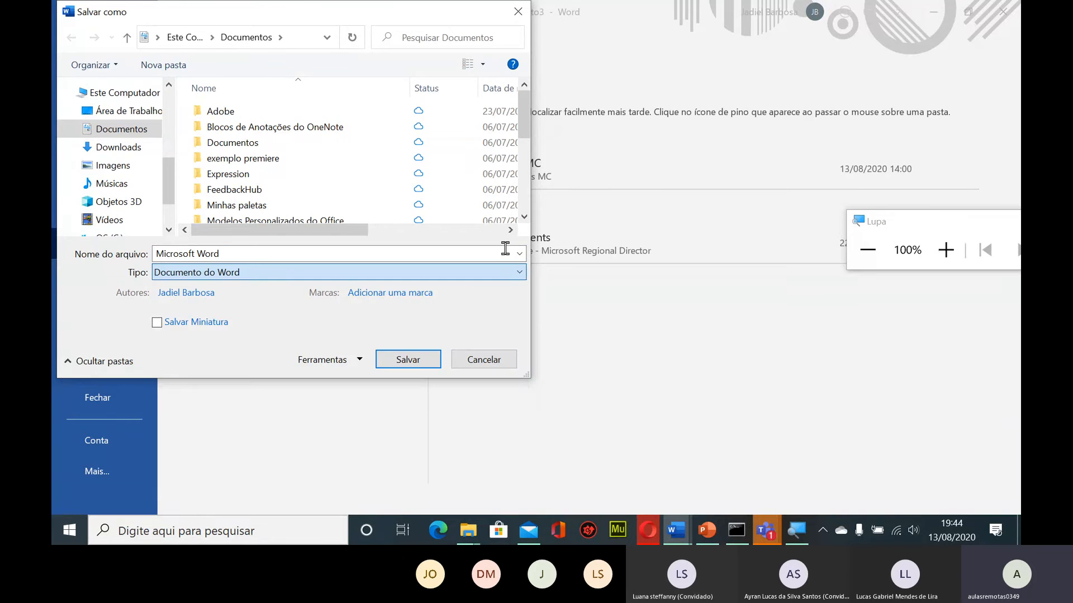
click(519, 8)
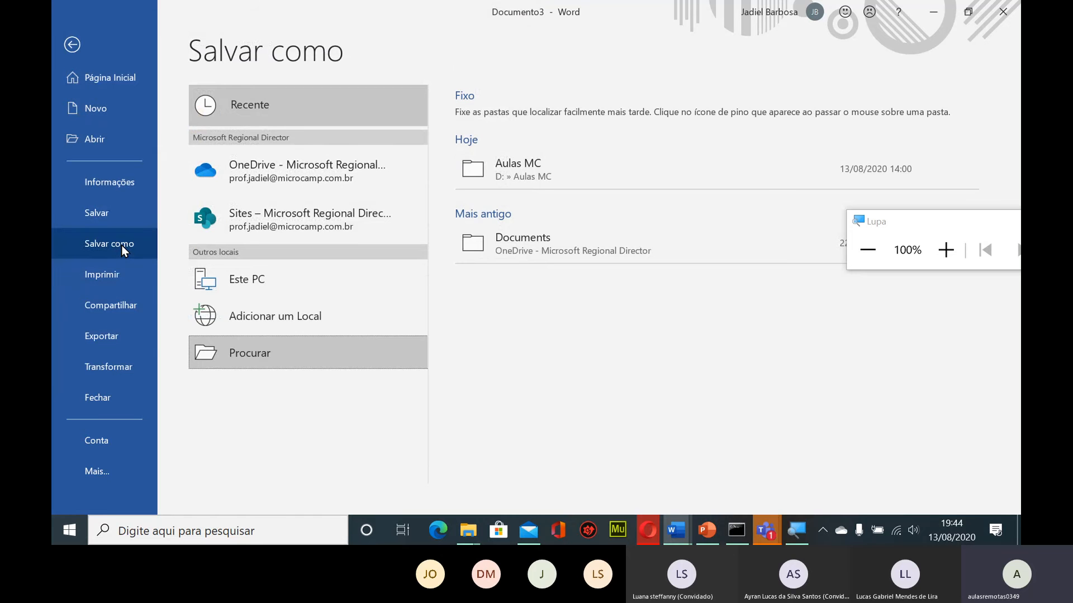
Publish Documento3 as a PDF named 'Microsoft Word' in the Documentos folder
click(118, 347)
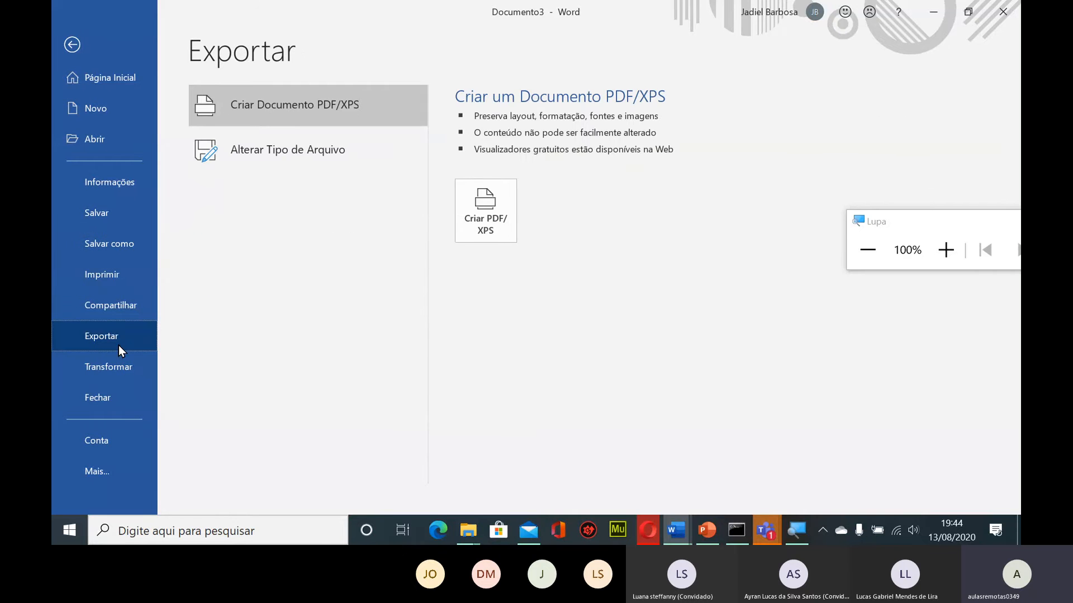
click(491, 225)
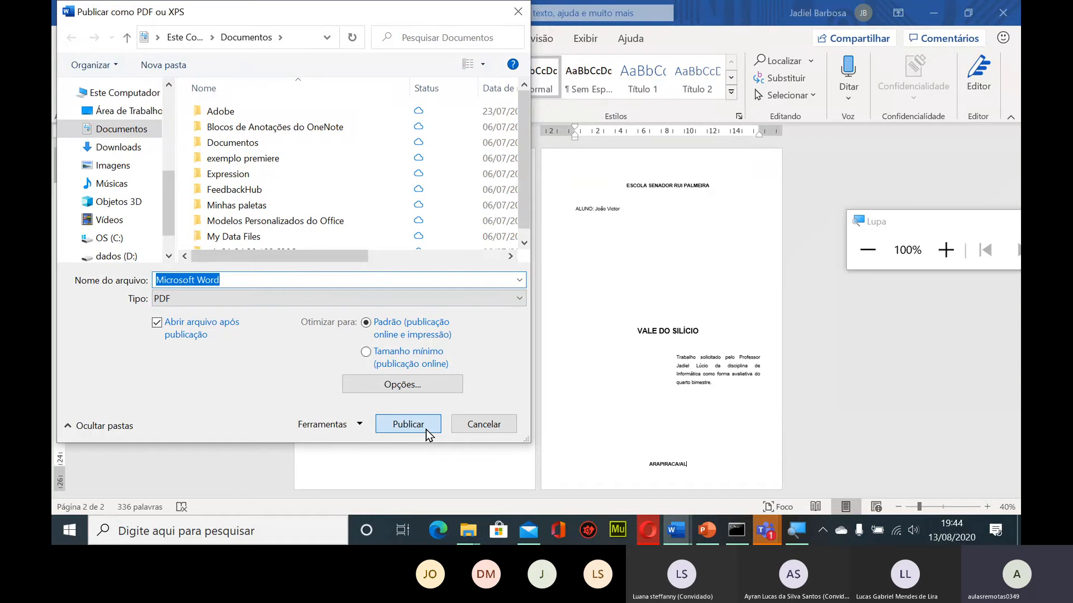
click(408, 424)
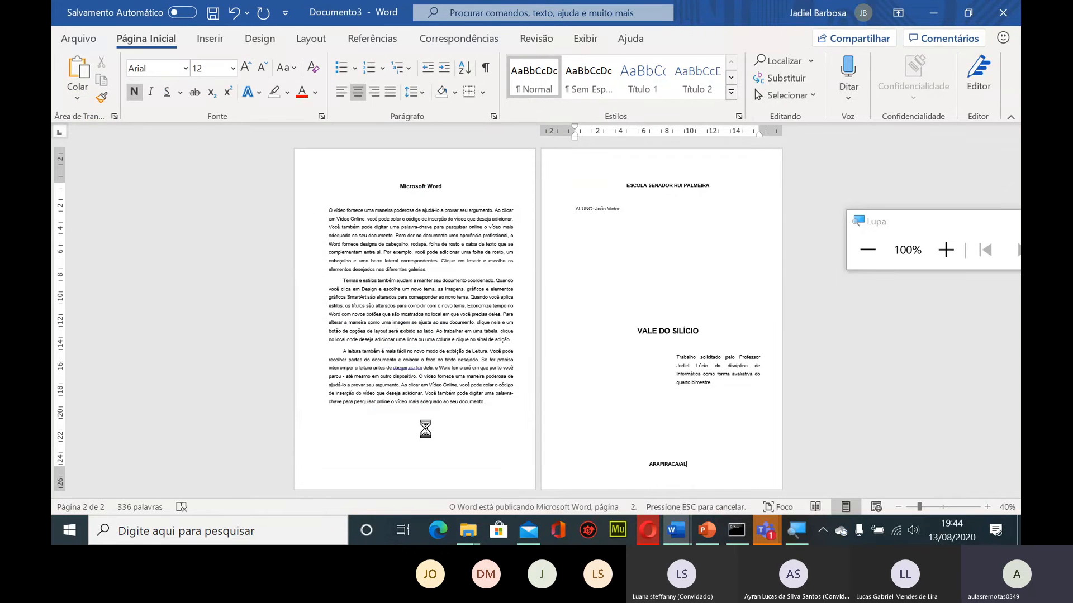
click(467, 530)
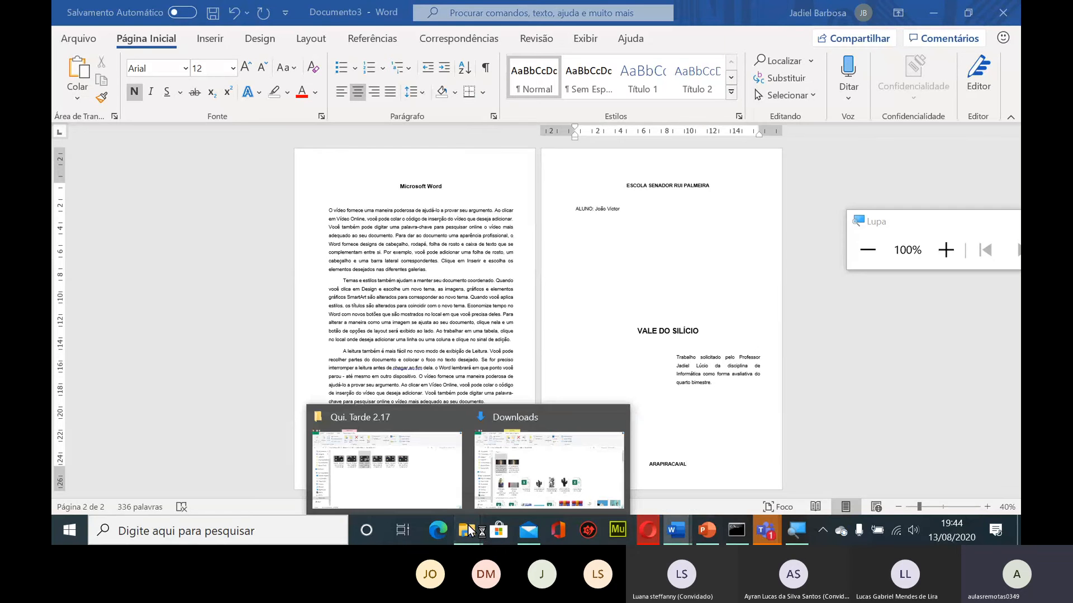
In File Explorer, go to Documentos and find the new 12 KB 'Microsoft Word' PDF
click(540, 430)
click(116, 161)
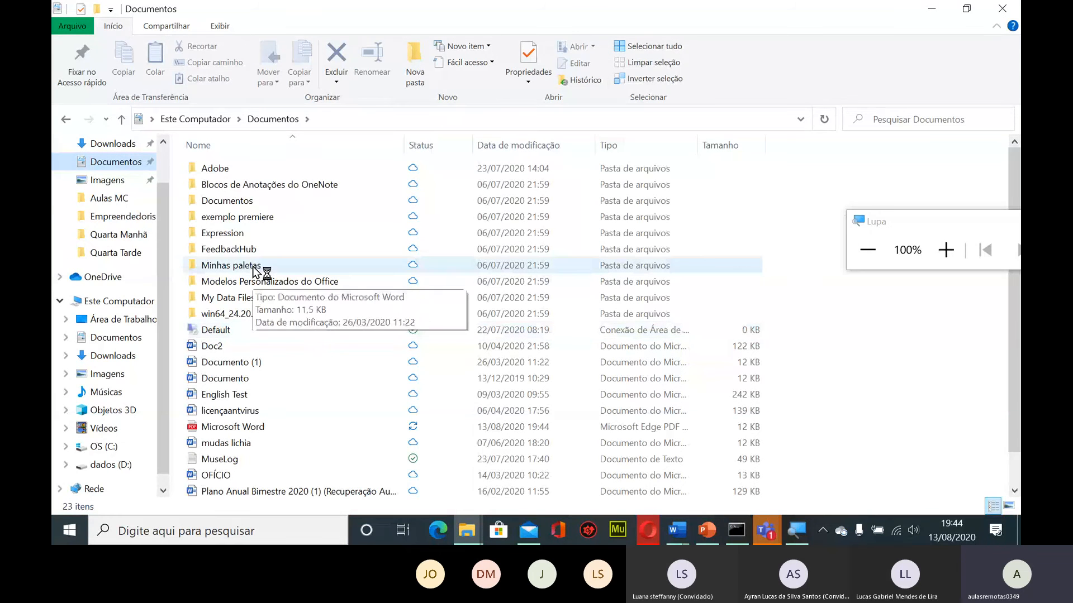
scroll(258, 269, down, 1)
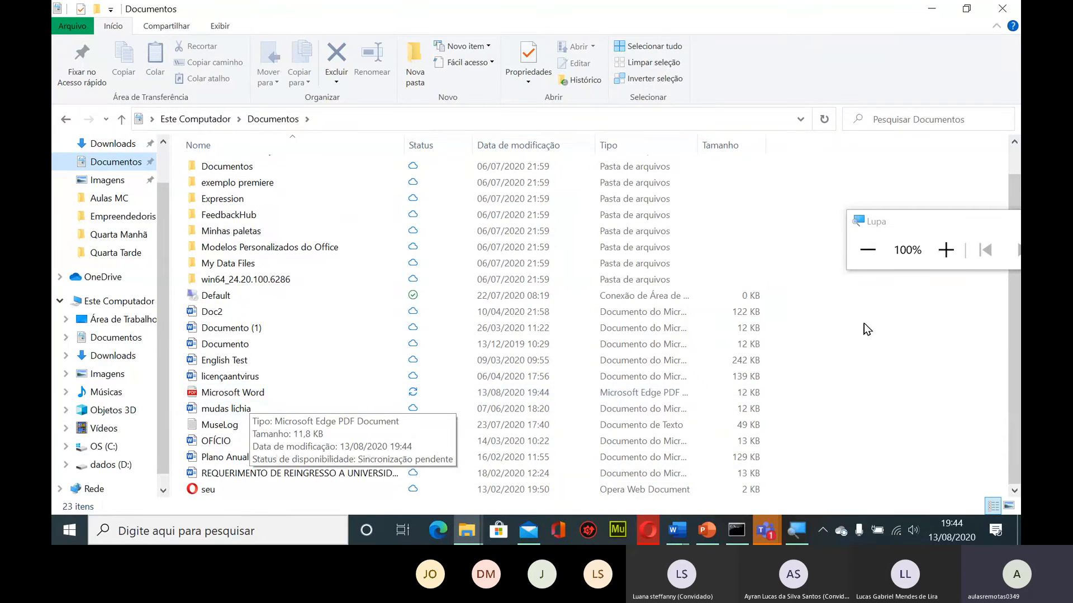
click(946, 258)
click(946, 258)
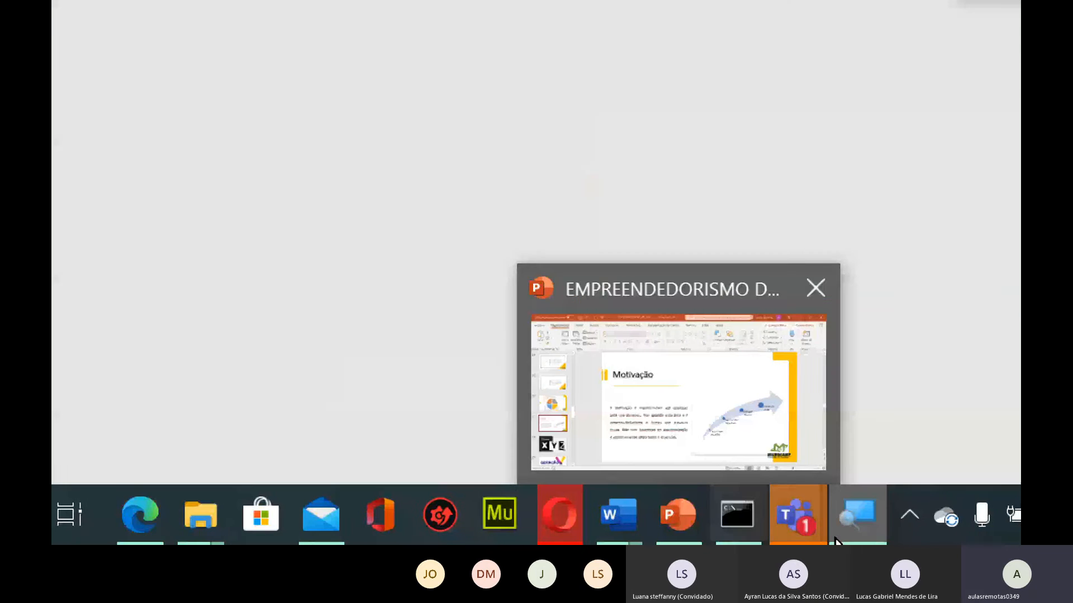
Open Microsoft Word.pdf in Edge and copy part of its first paragraph
mouse_move(870, 529)
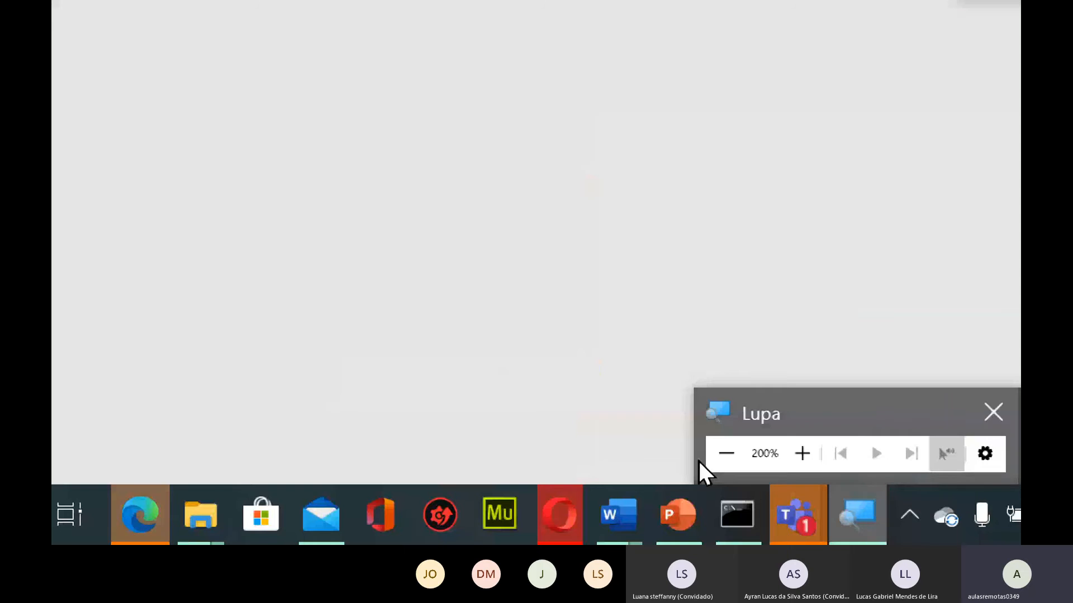
click(752, 440)
click(981, 113)
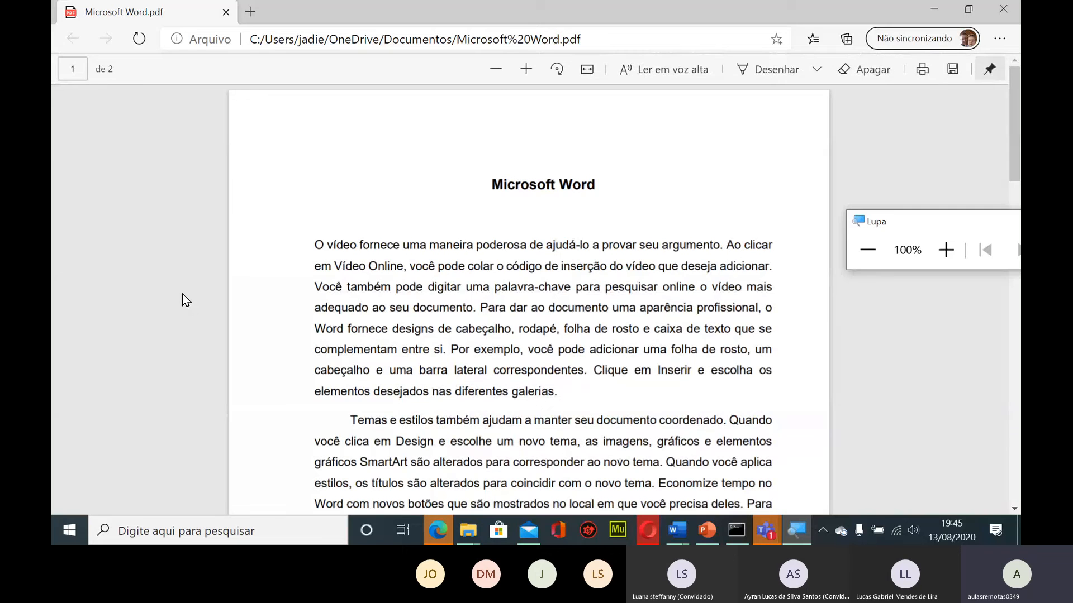
click(365, 271)
drag(360, 267, 423, 392)
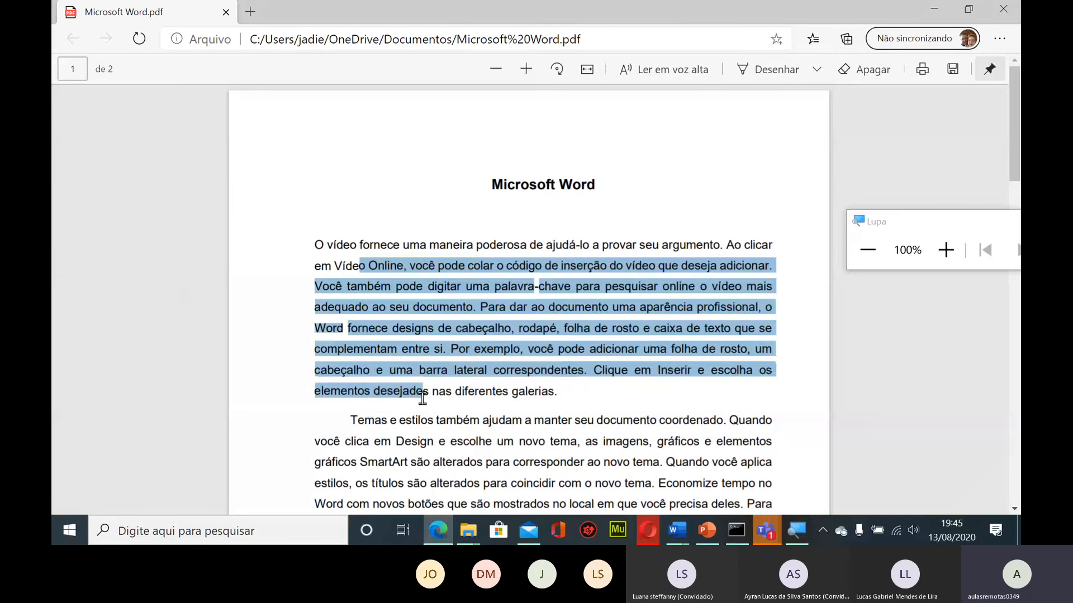
right_click(481, 325)
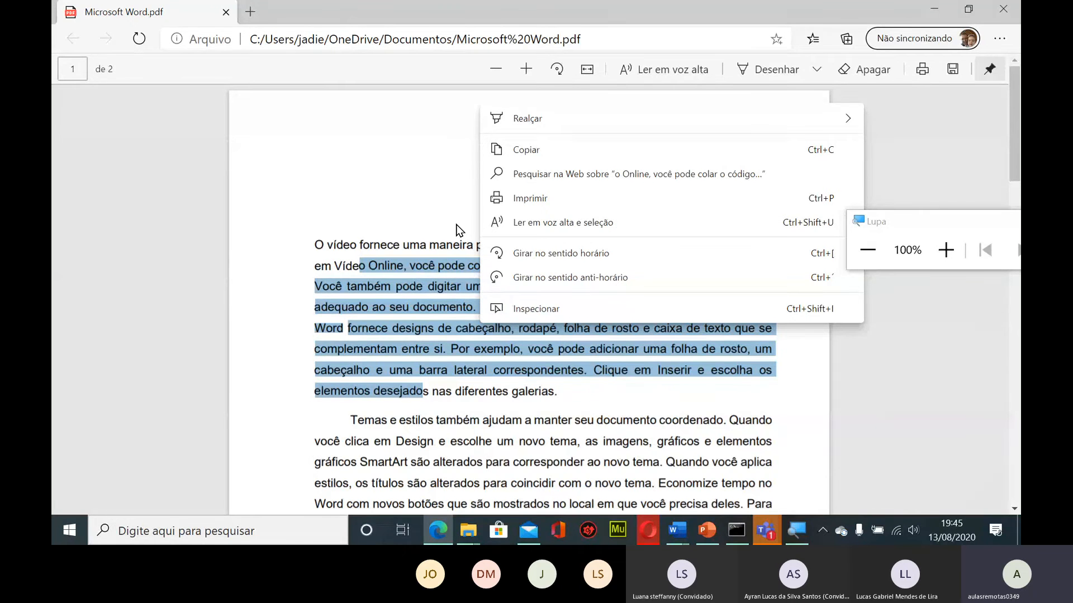
click(547, 153)
Select the PDF's title and first paragraph, then scroll through both pages
click(510, 207)
drag(489, 178, 593, 374)
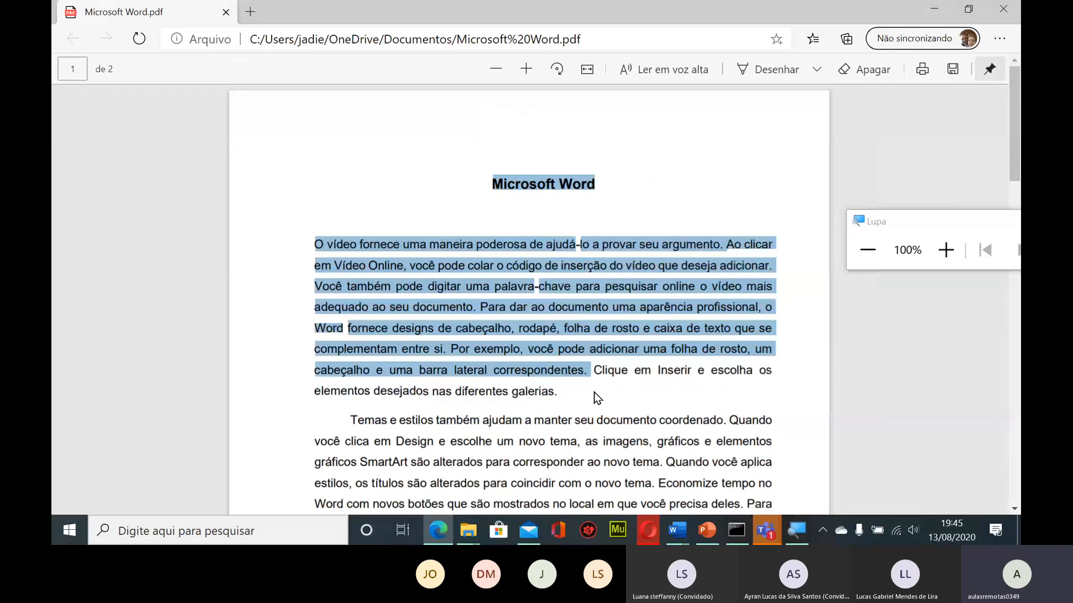
right_click(584, 299)
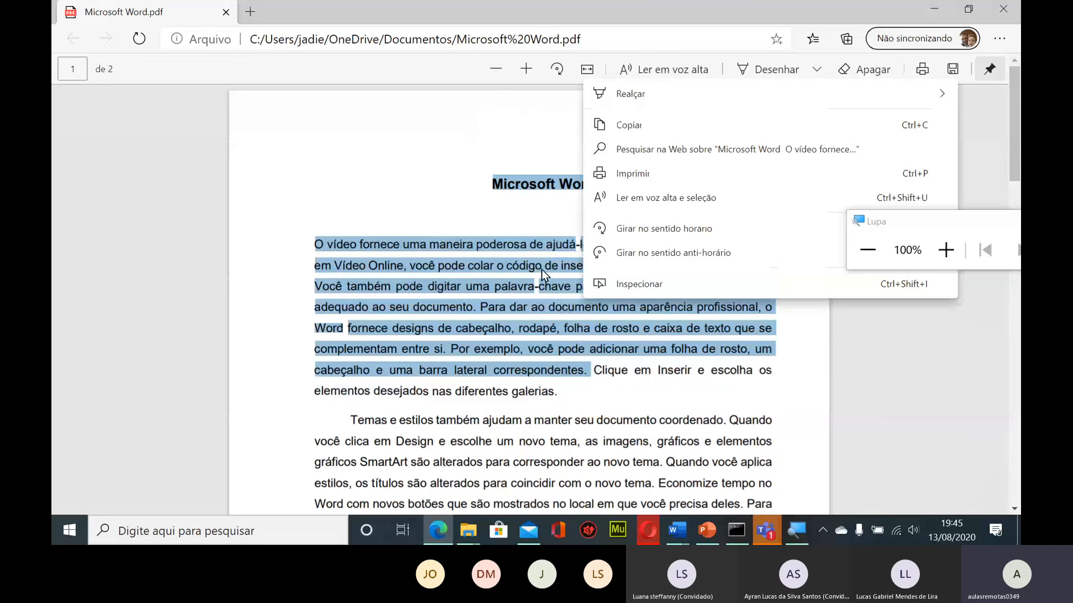
click(484, 297)
scroll(455, 319, down, 15)
scroll(455, 323, down, 8)
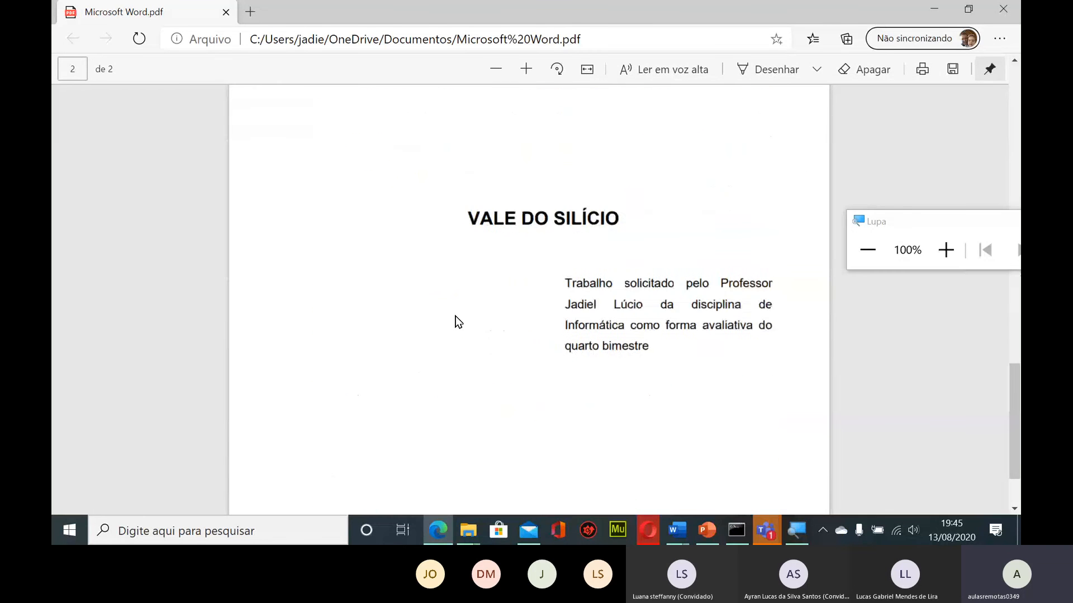
scroll(451, 379, up, 7)
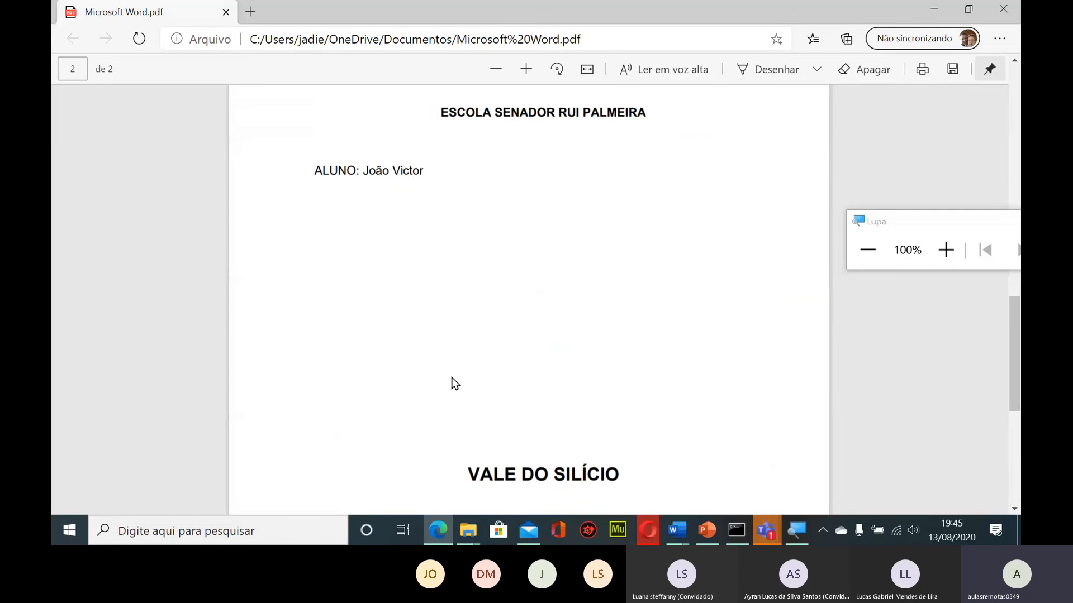
scroll(452, 378, up, 8)
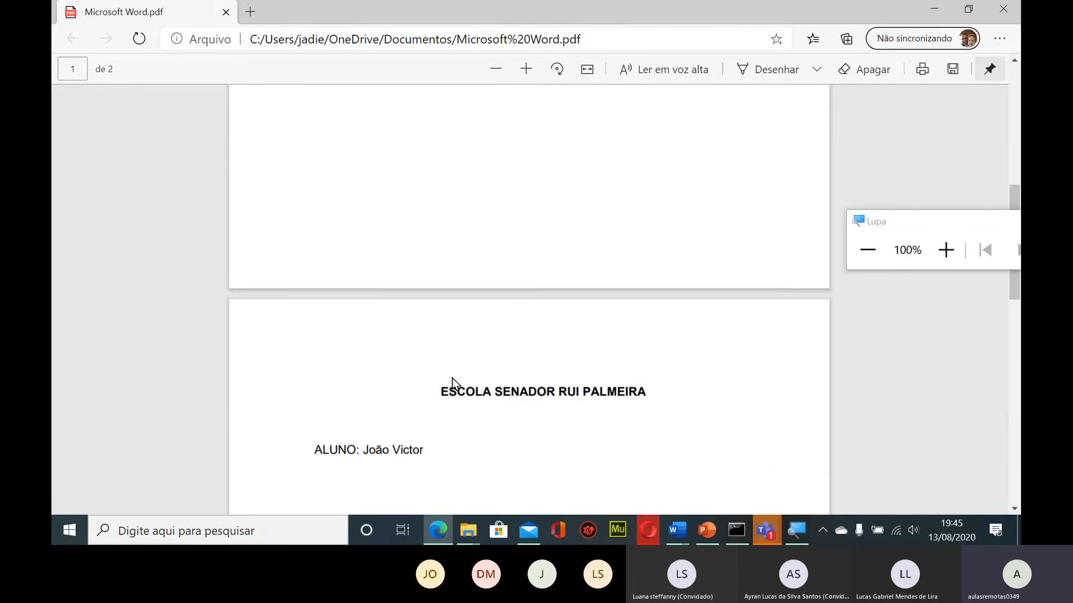
scroll(454, 379, up, 8)
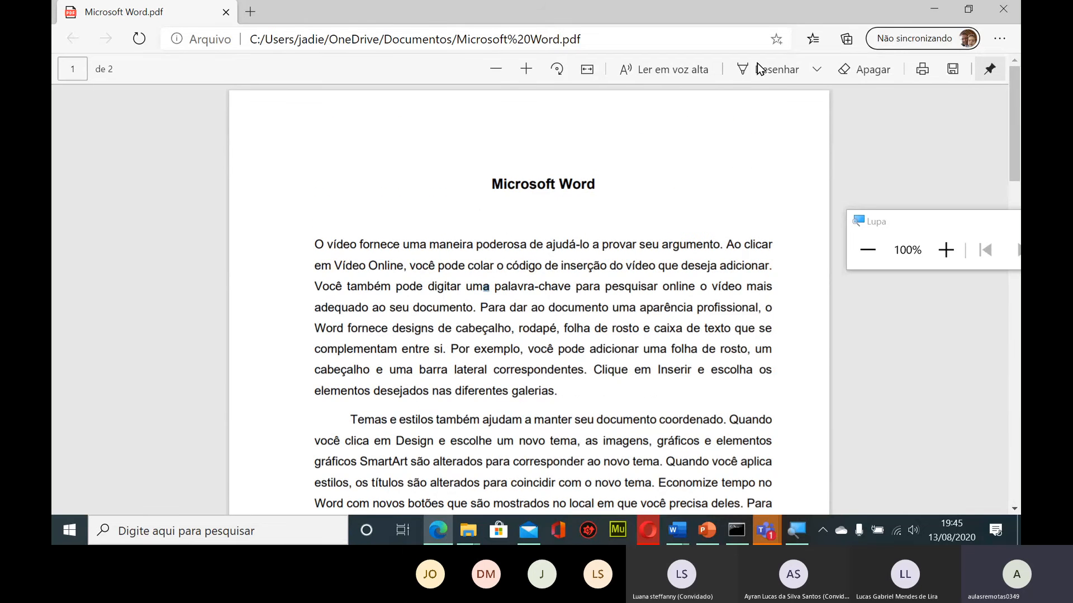
Close Edge and return to the Documento3 Word window
click(1007, 9)
mouse_move(682, 536)
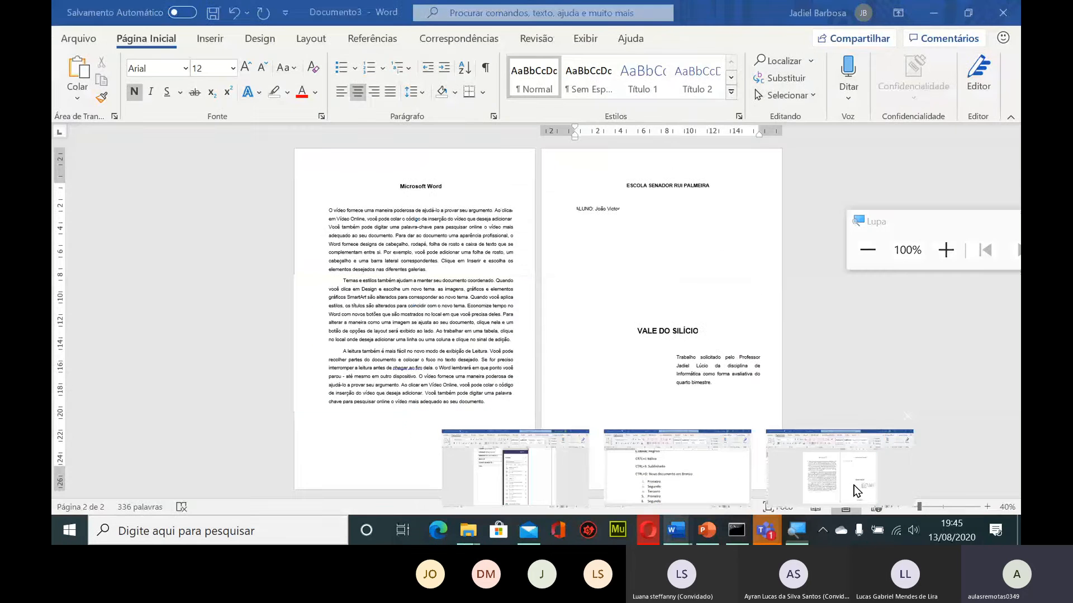
click(851, 485)
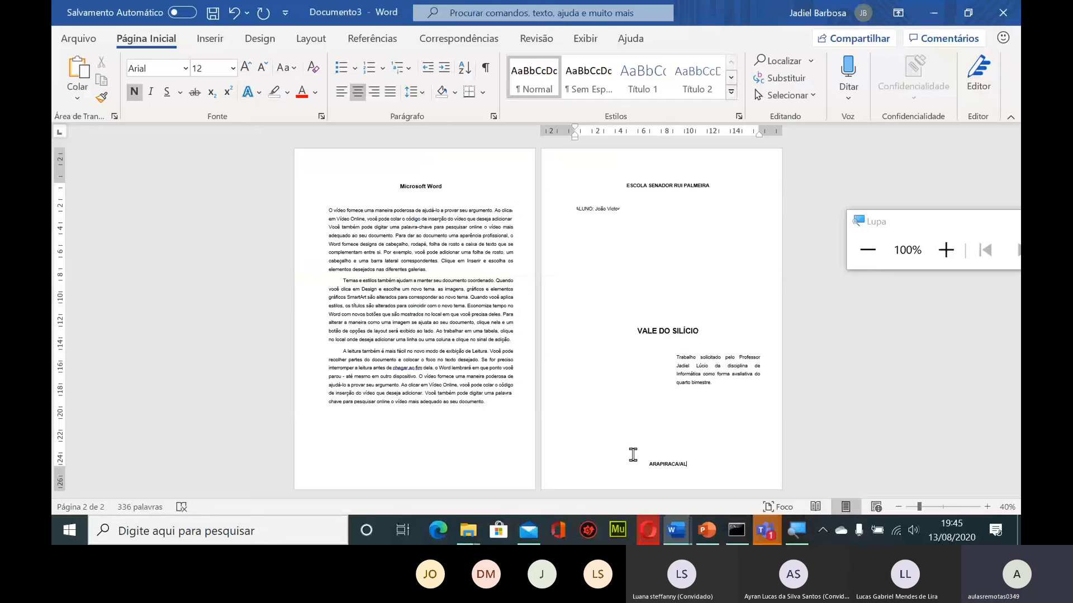
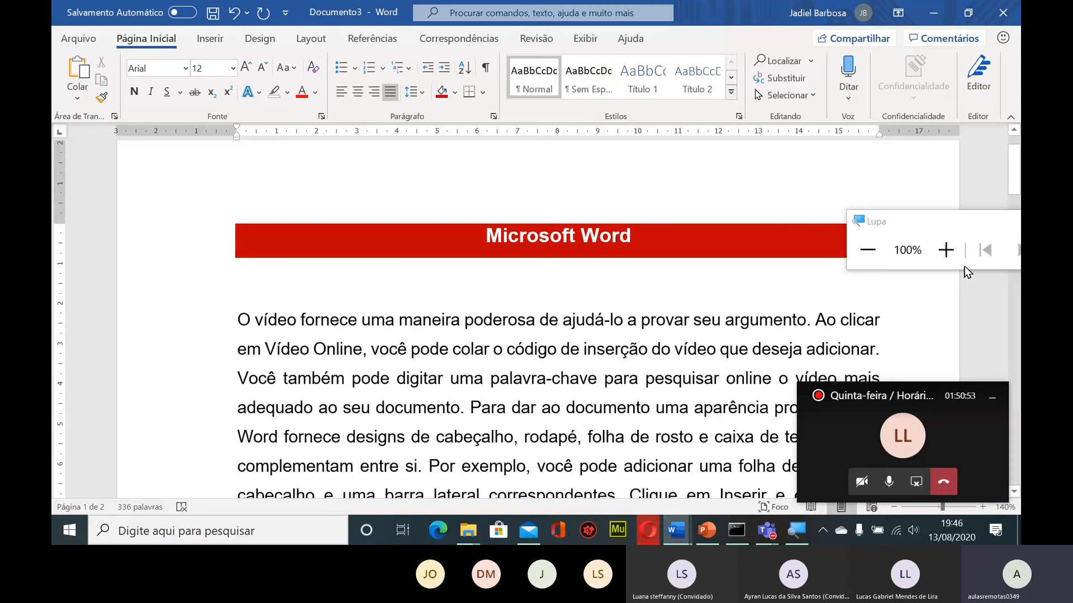
Move the magnifier panel aside, then give the Microsoft Word heading a bottom border
drag(973, 233, 597, 284)
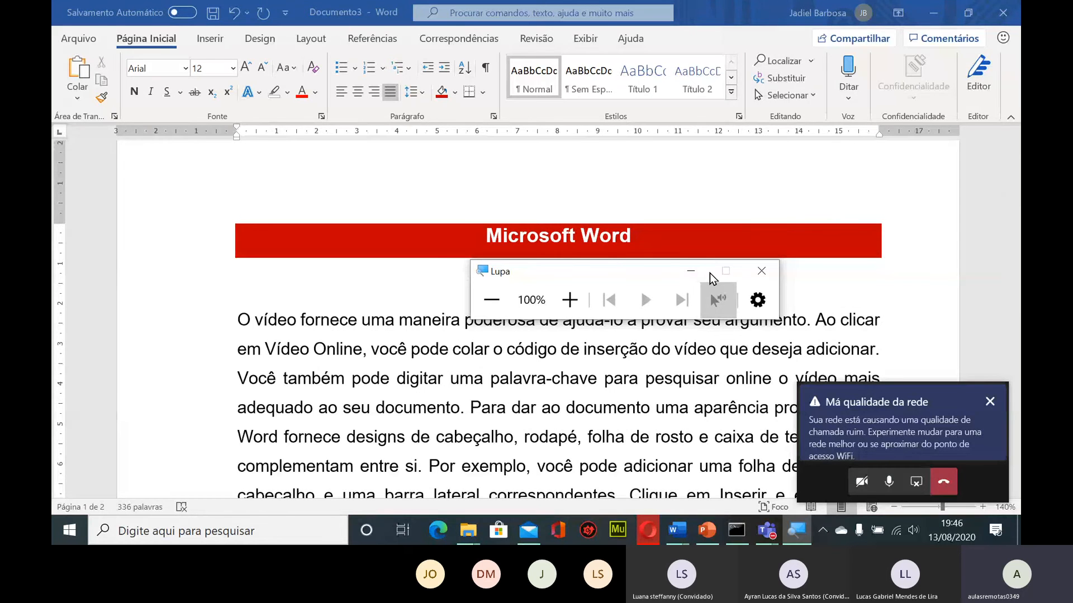
click(691, 271)
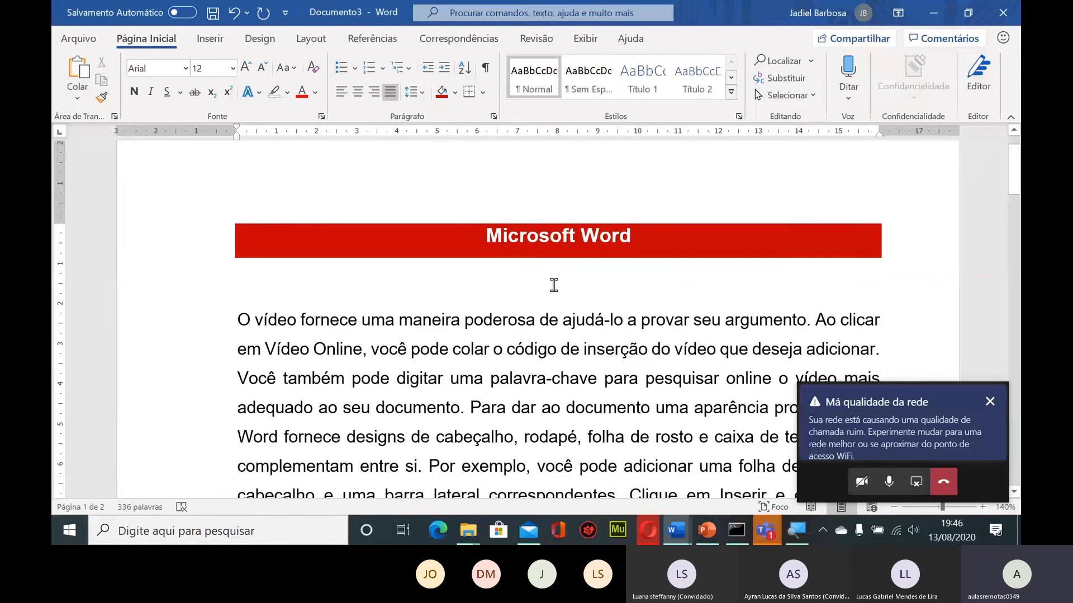
drag(485, 235, 627, 231)
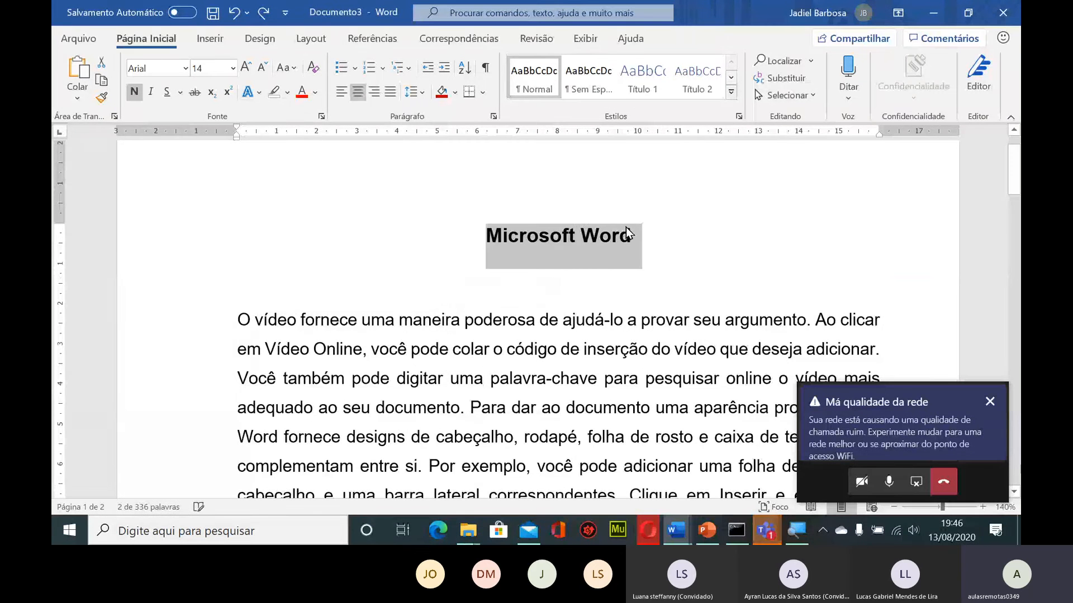
click(484, 91)
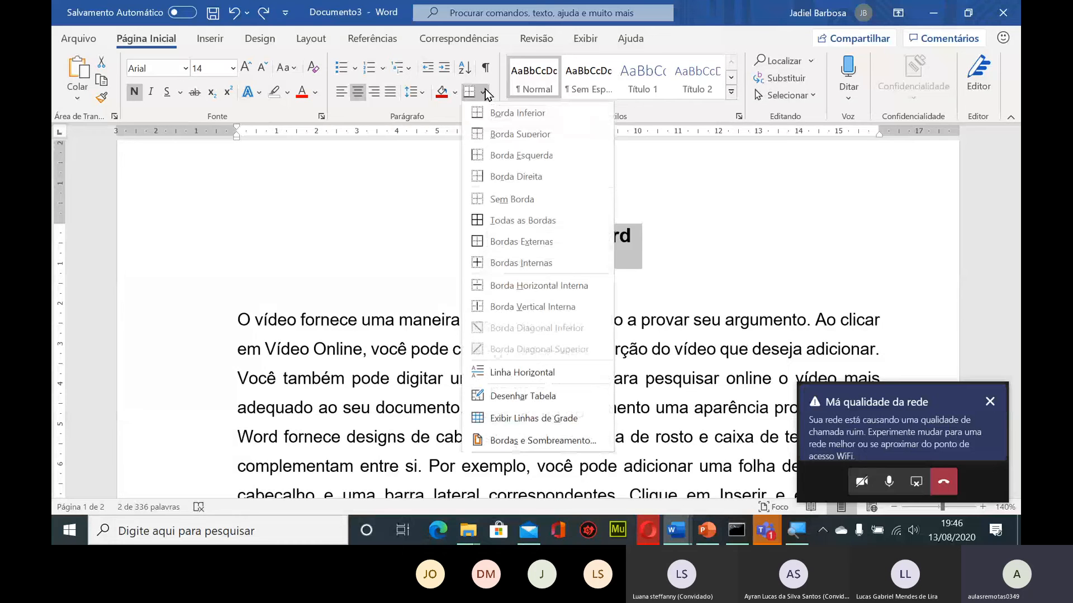
click(508, 176)
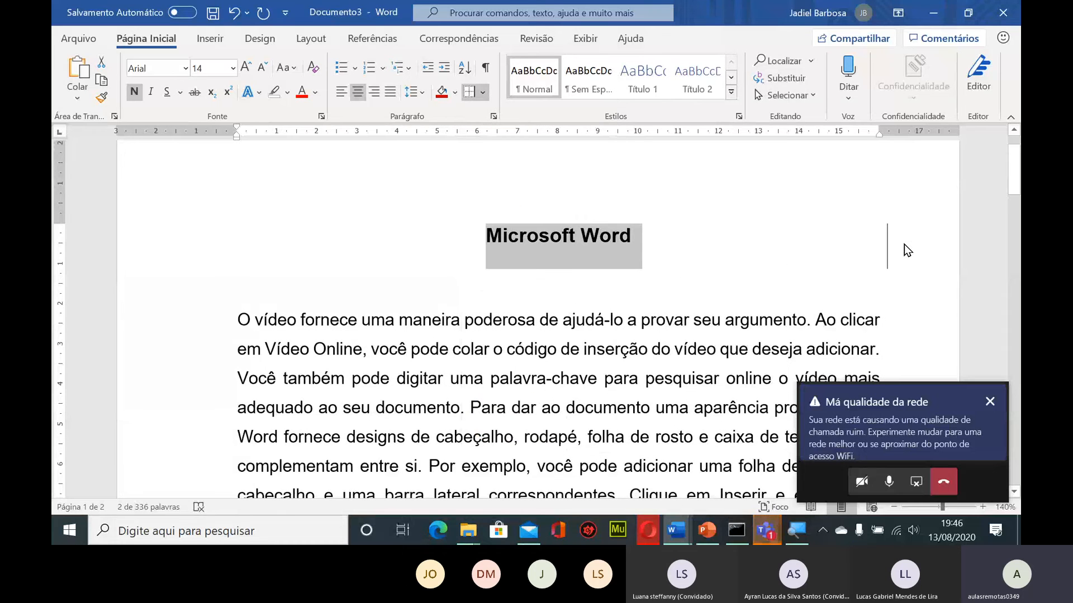
key(ctrl+z)
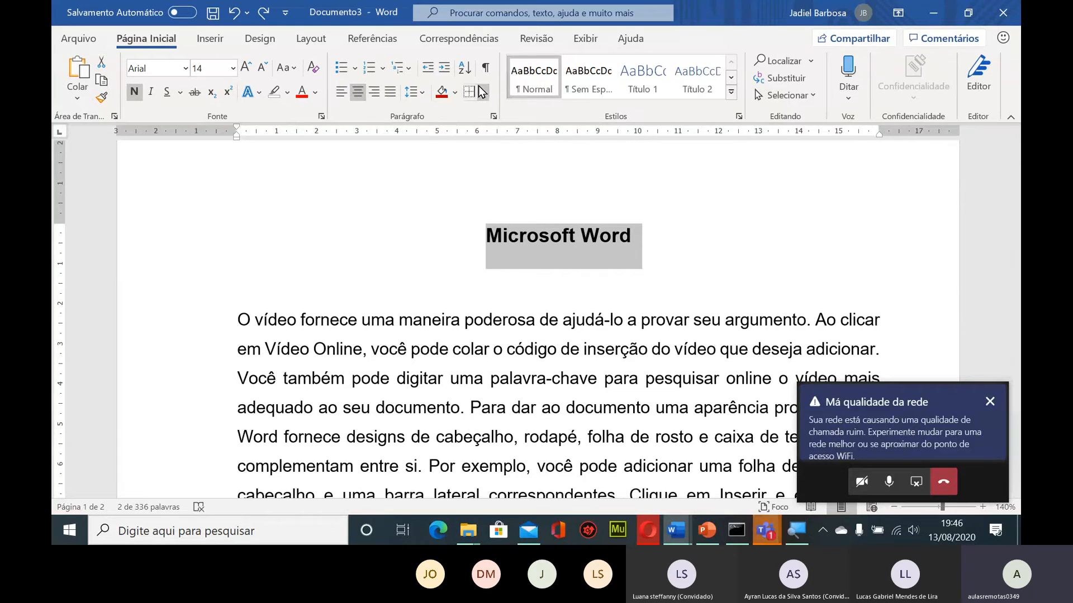
click(484, 93)
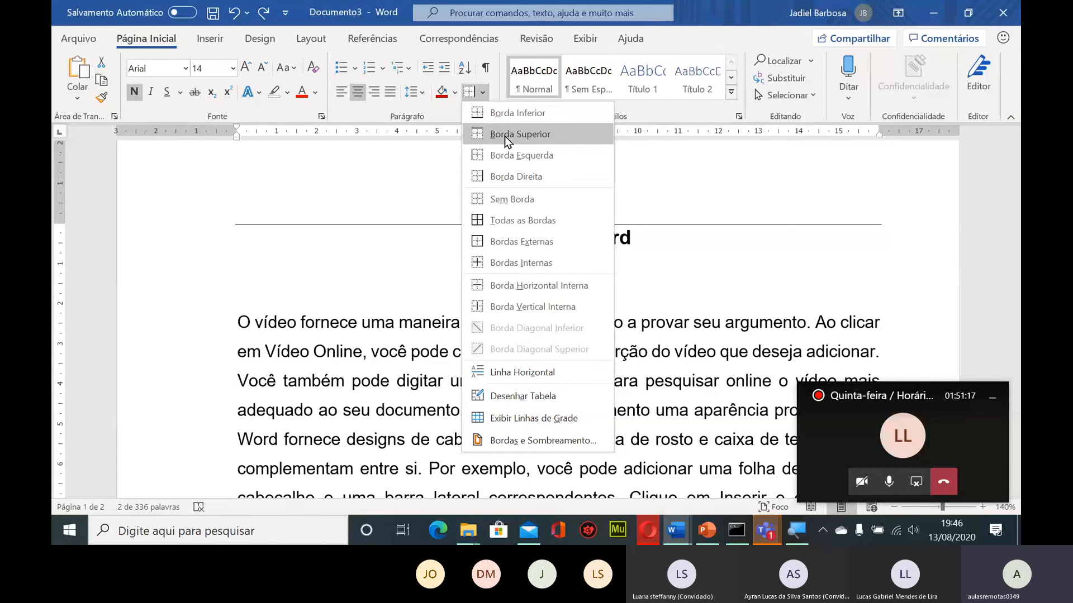
click(504, 114)
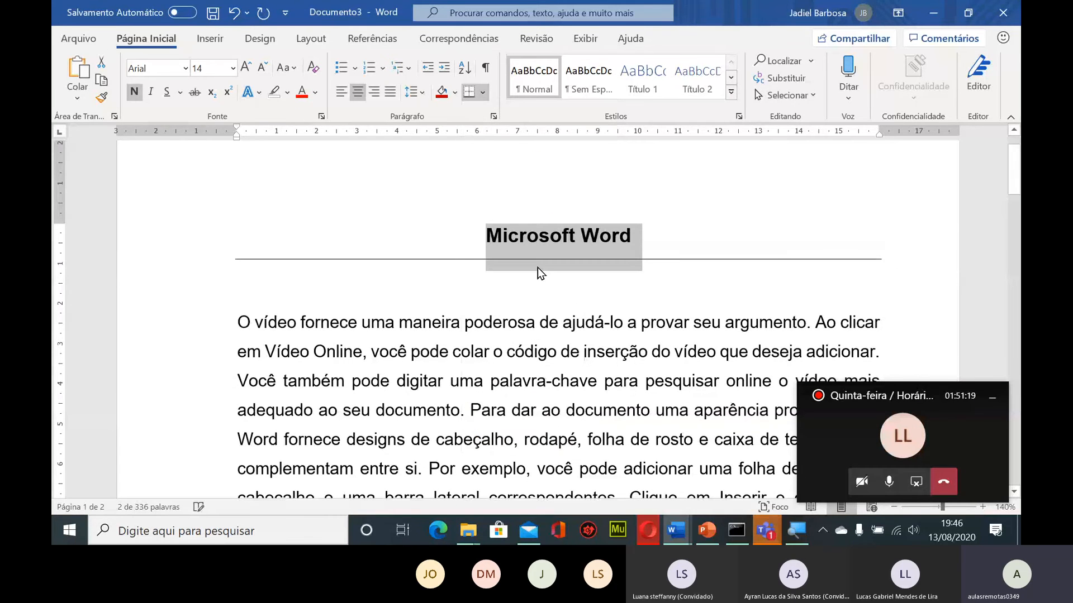
Bring up the Borders and Shading dialog for the heading
click(487, 98)
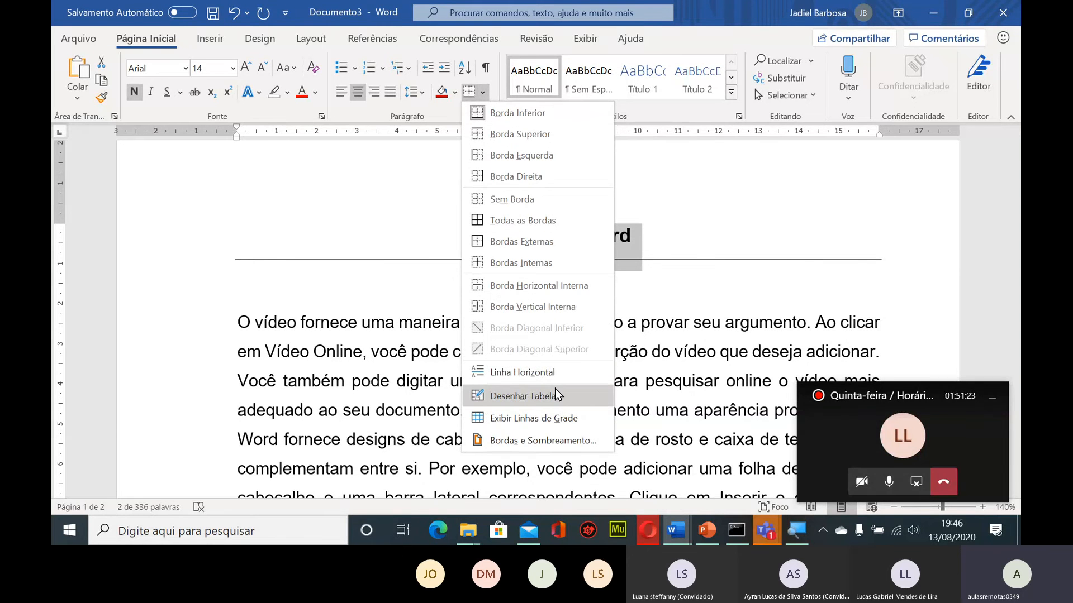
click(554, 440)
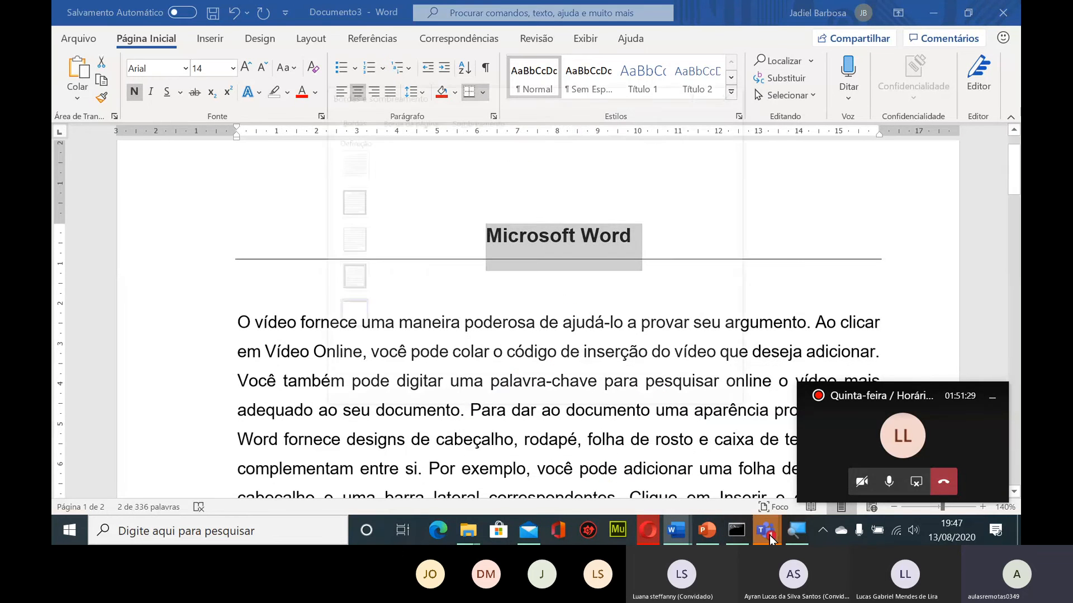
mouse_move(767, 530)
click(732, 472)
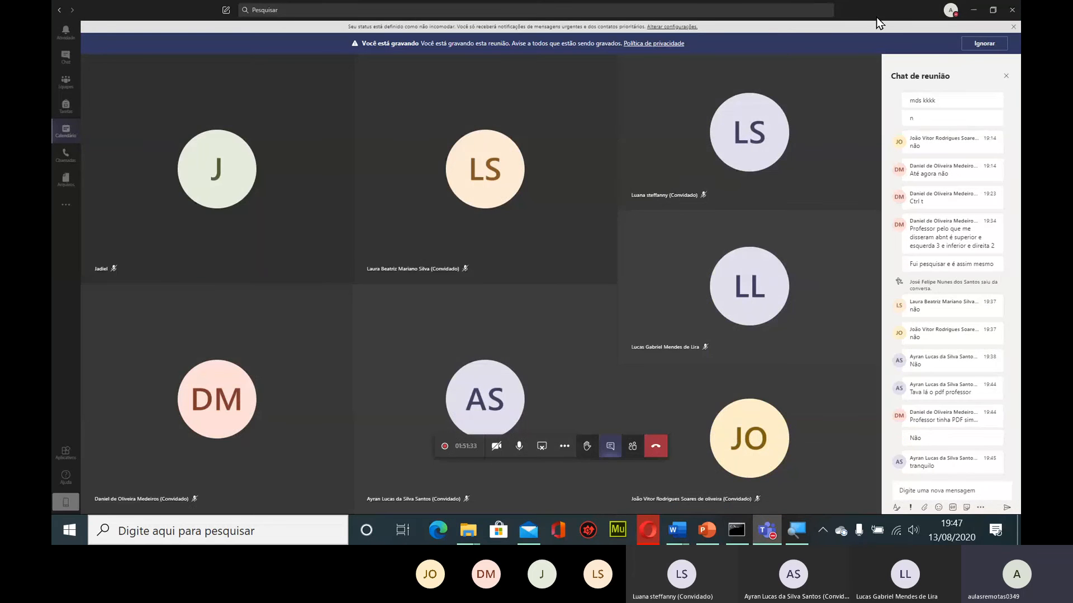
click(973, 9)
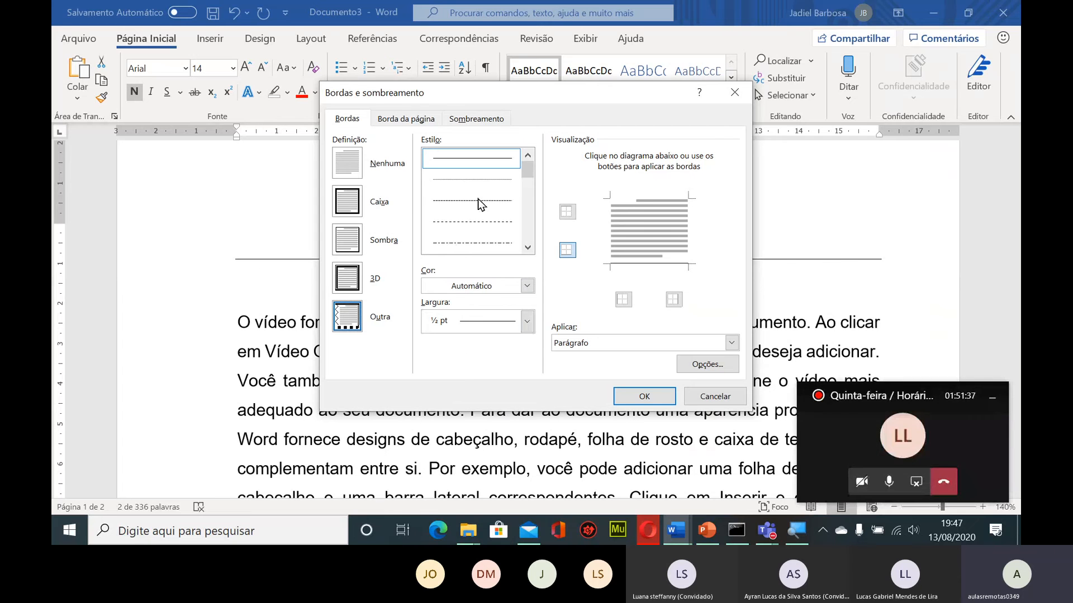
Choose a thick solid line style in dark red at 3 pt width
drag(529, 171, 527, 196)
click(491, 244)
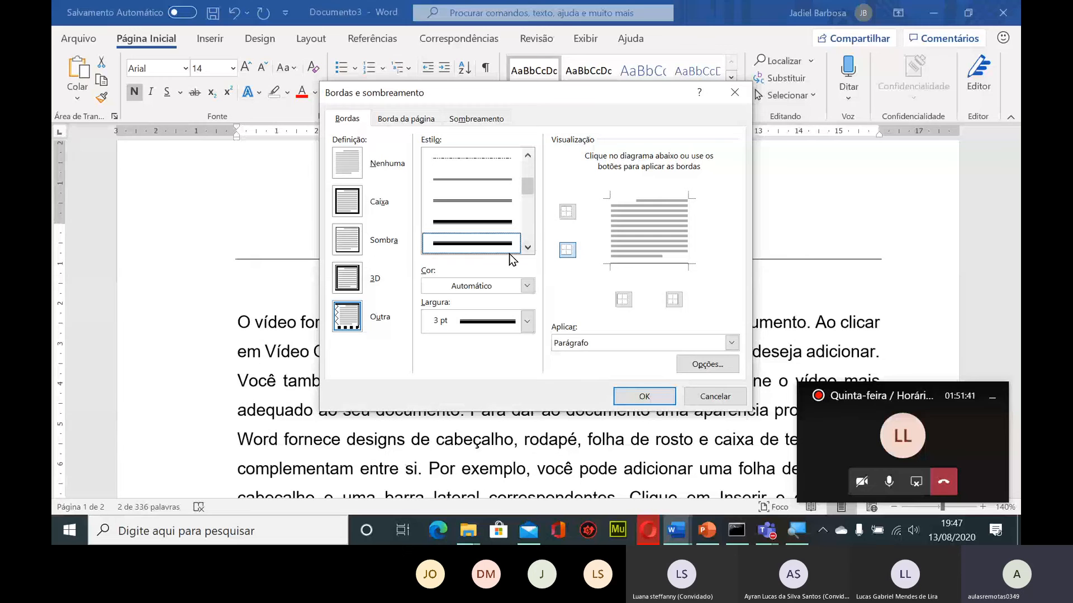
click(526, 286)
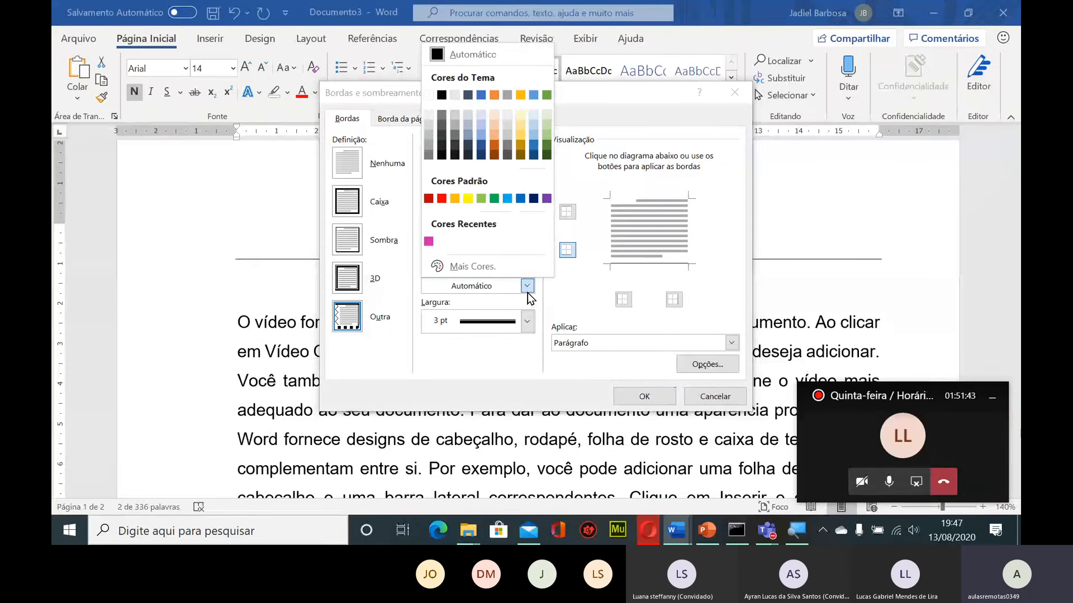
click(434, 199)
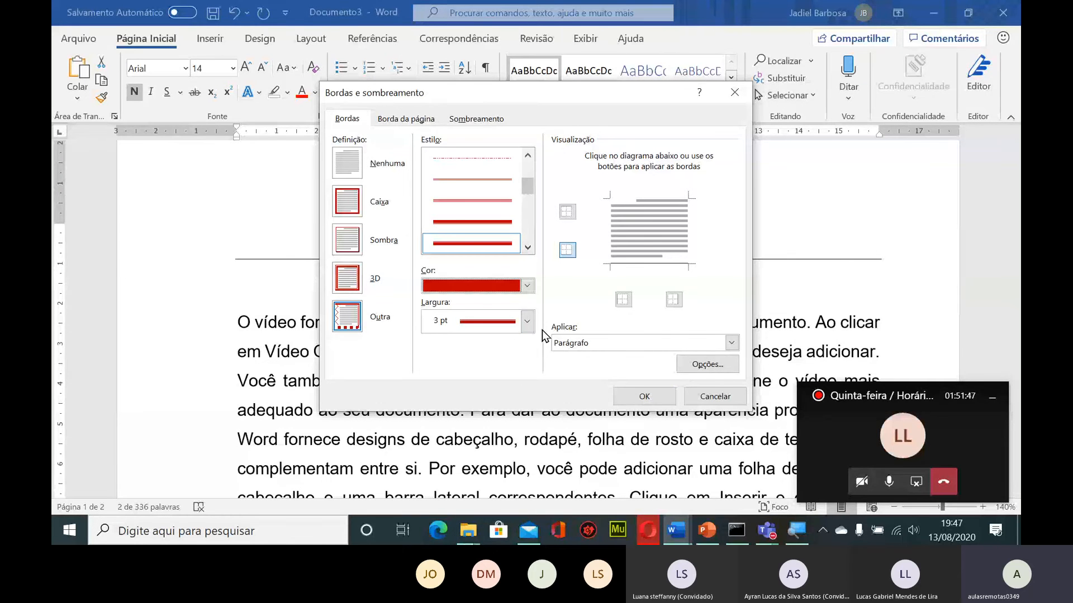
click(526, 321)
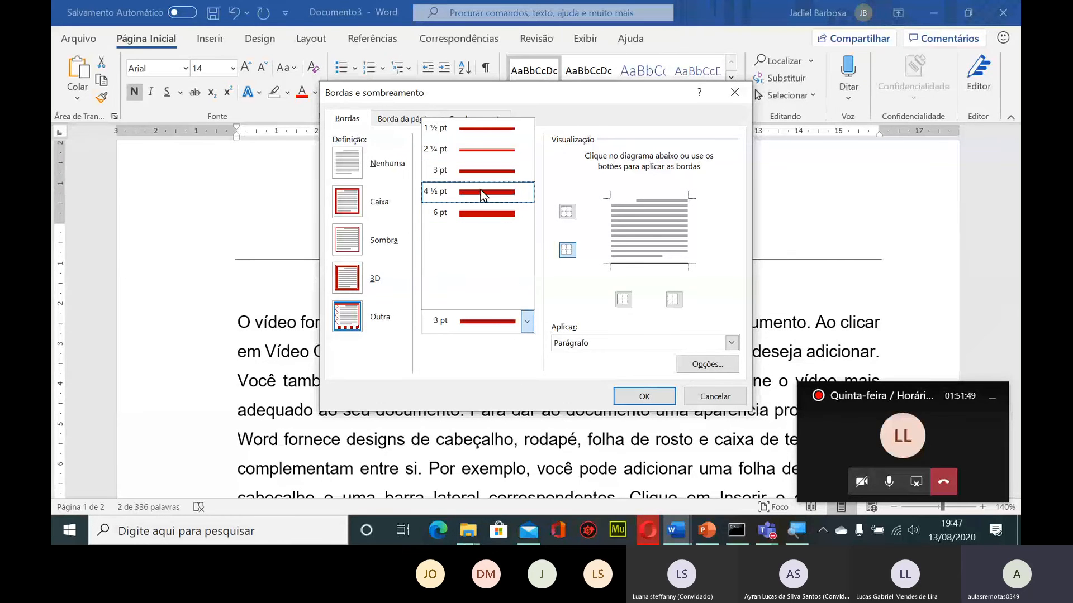
click(567, 249)
Add top, left, right and bottom red borders in the preview, then remove all but the bottom
click(570, 212)
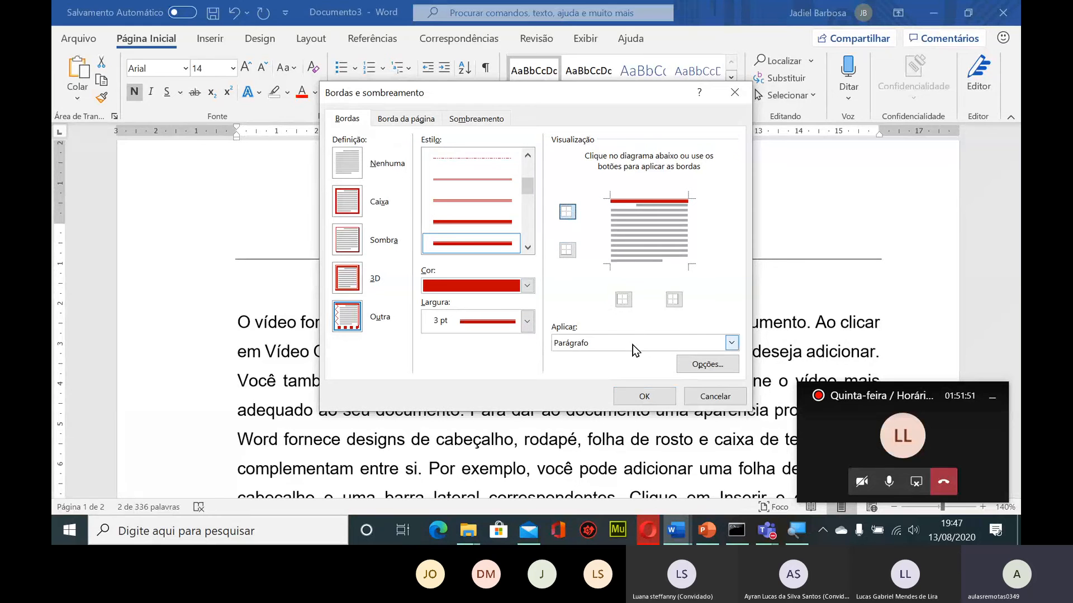
click(623, 306)
click(674, 302)
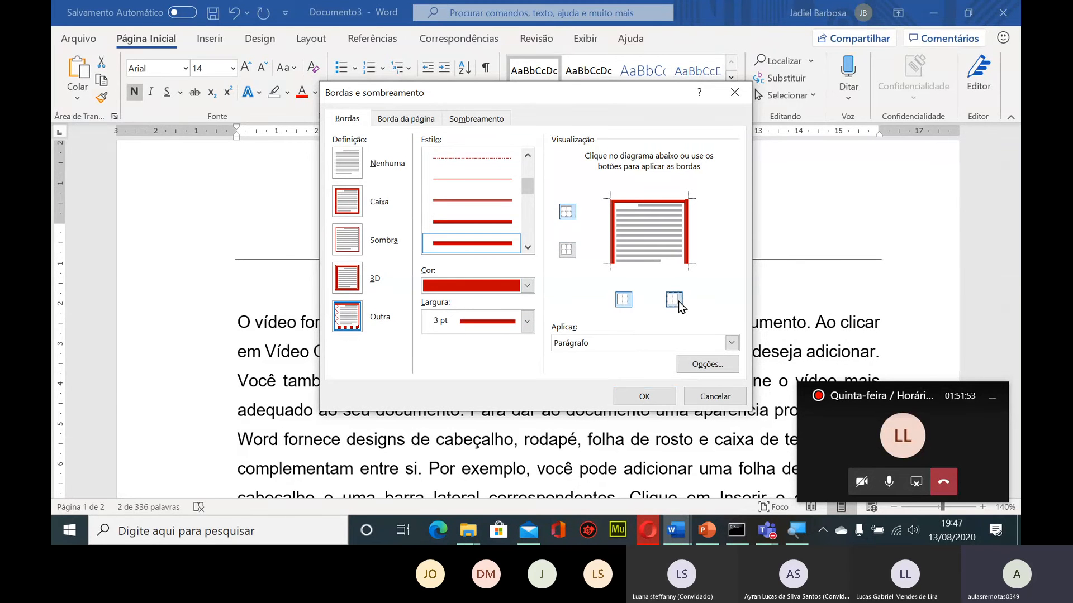
click(573, 250)
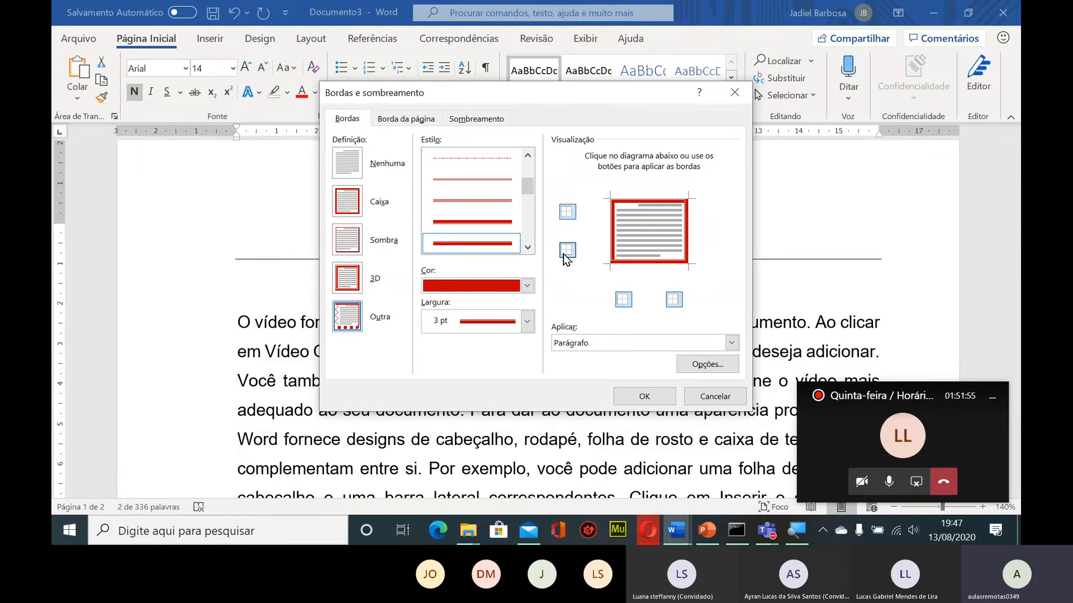
click(568, 212)
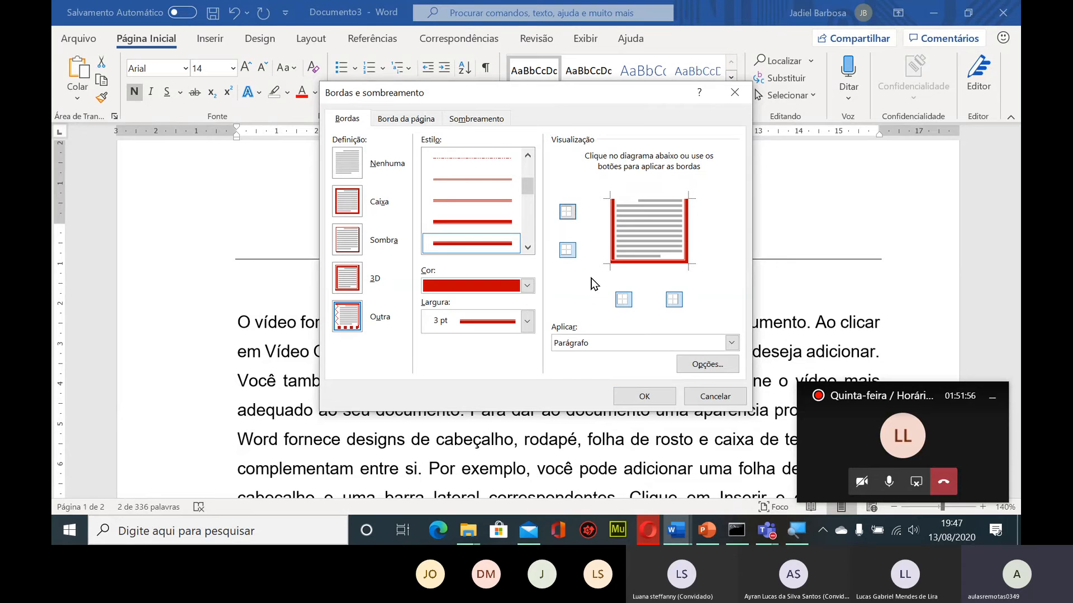
click(624, 300)
click(673, 300)
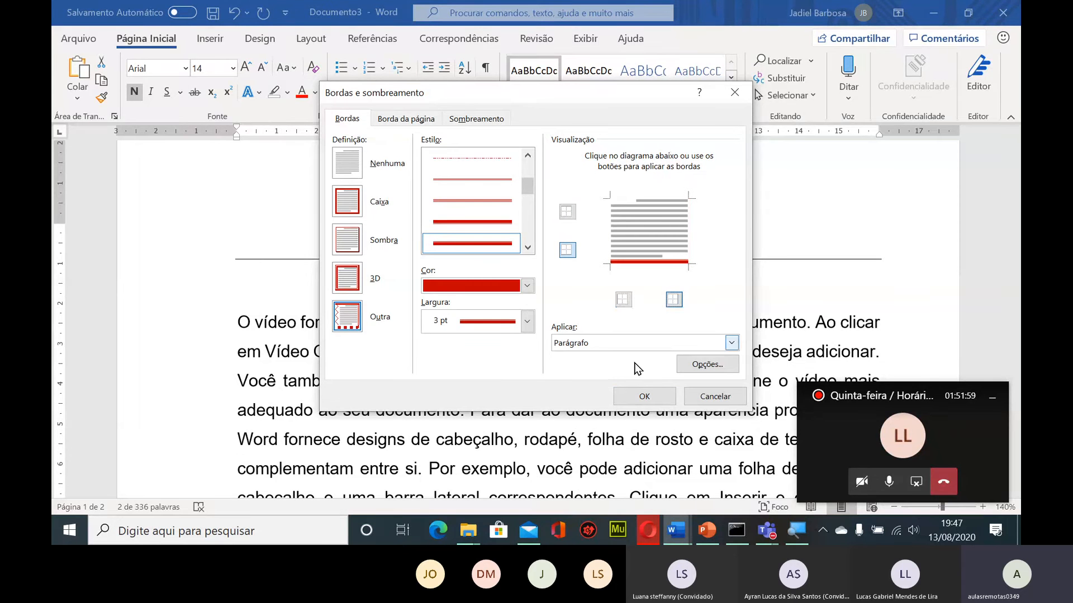
Apply the Shadow box setting to the heading and confirm the dialog
click(353, 248)
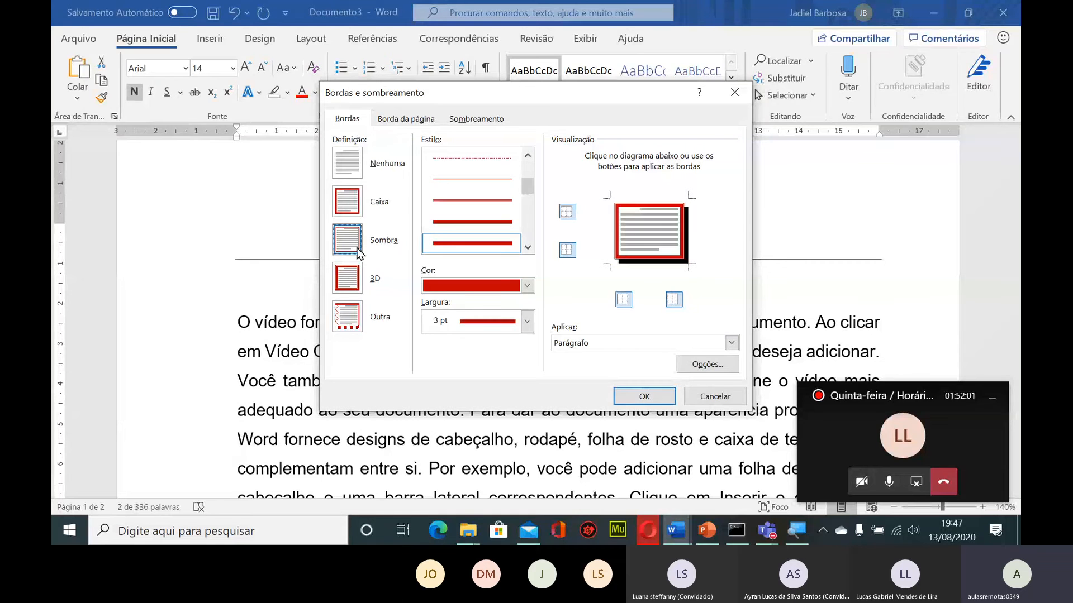
click(659, 402)
click(578, 349)
click(581, 240)
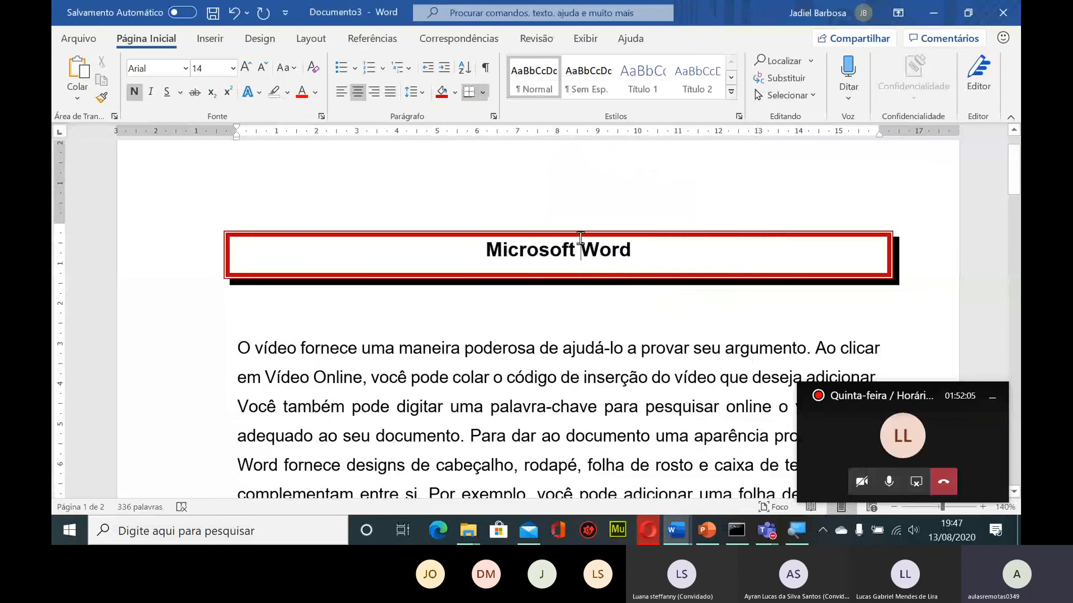
Select the Microsoft Word title line and add a bottom border under it
click(484, 92)
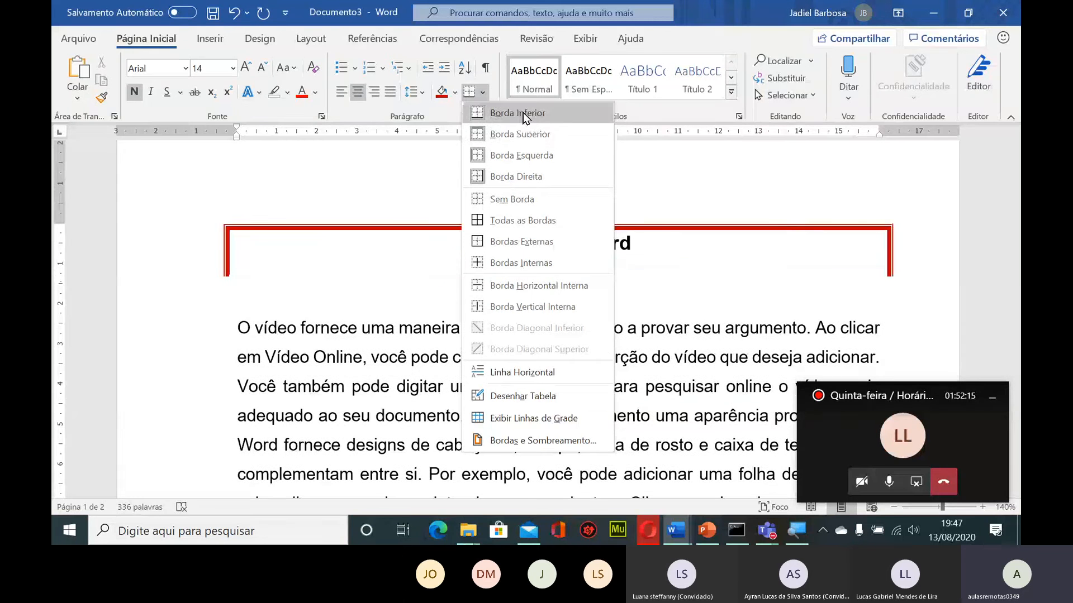
click(511, 113)
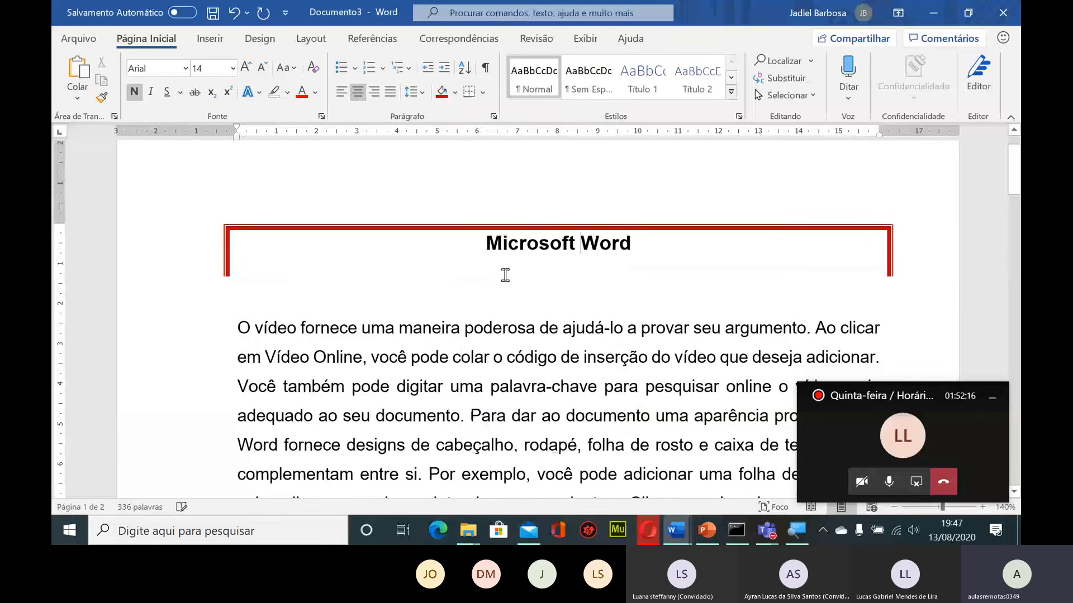
click(206, 258)
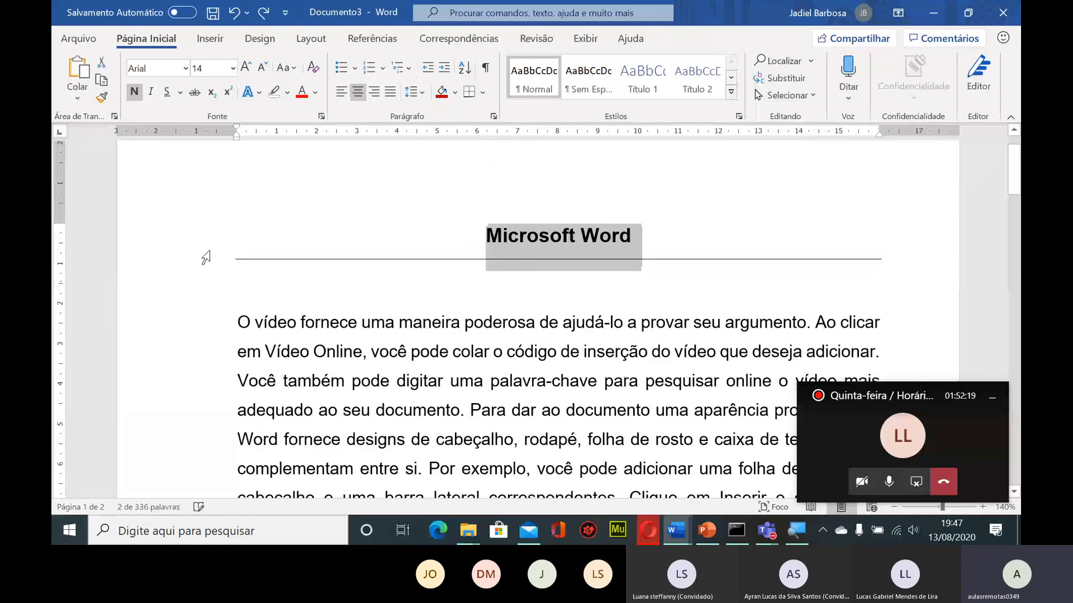
click(482, 92)
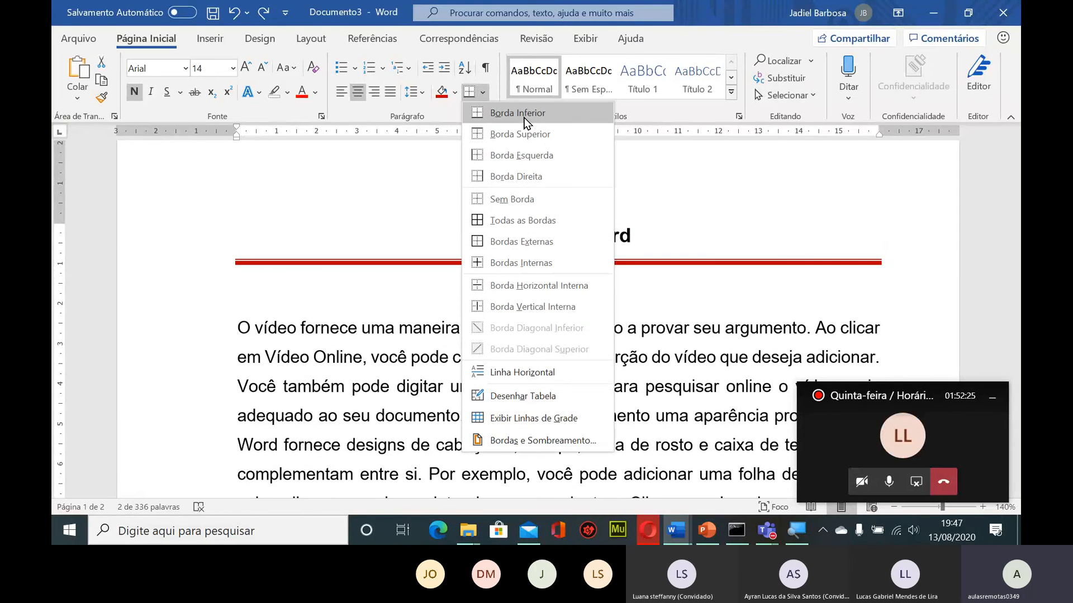
click(524, 114)
click(268, 274)
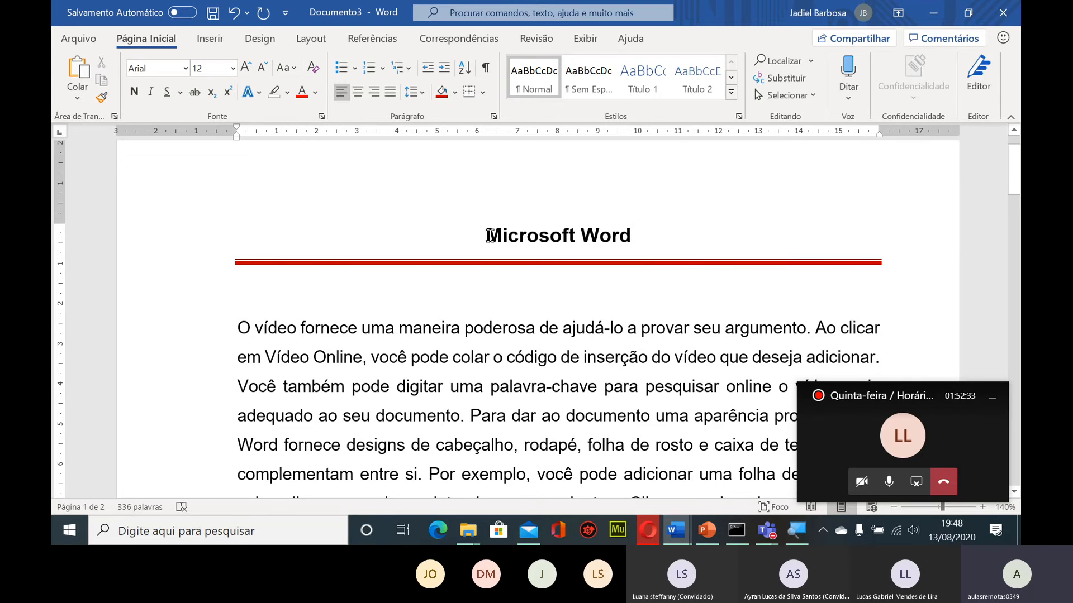
Fill the Microsoft Word title paragraph with red shading
drag(488, 236, 654, 218)
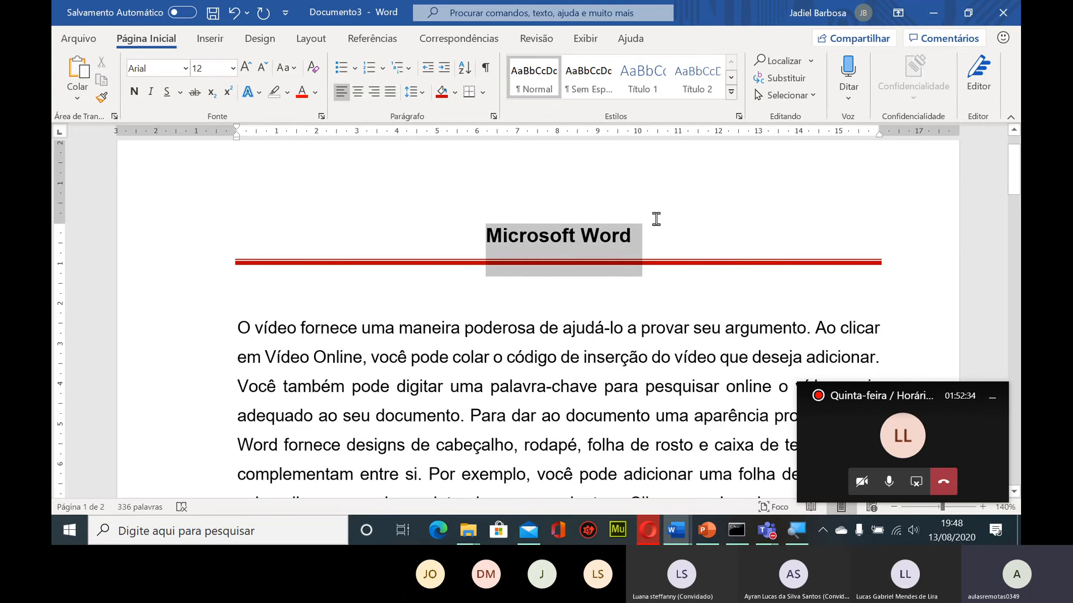
click(438, 98)
click(469, 291)
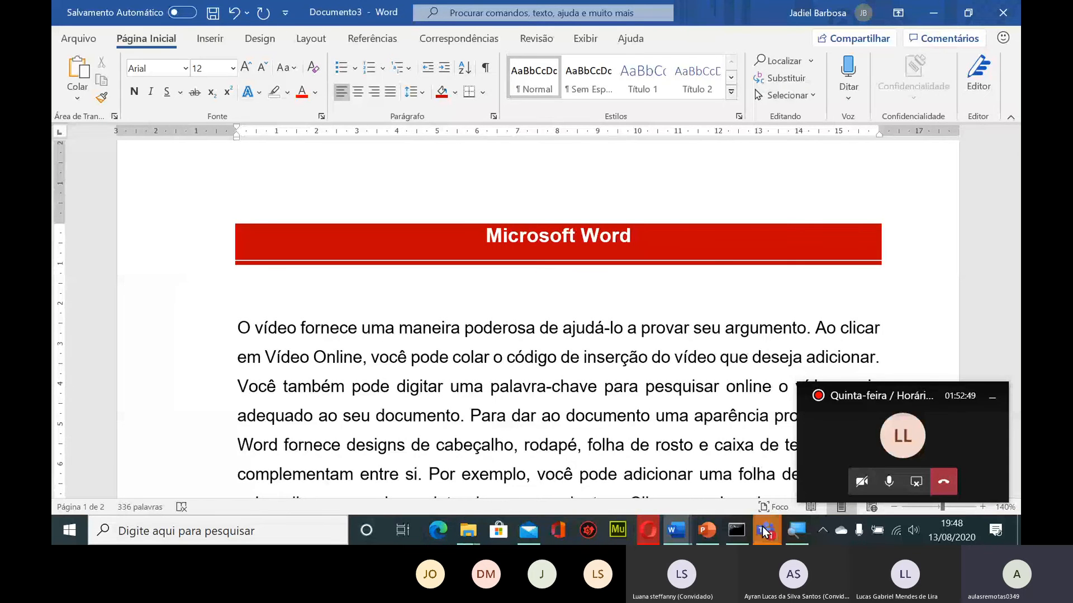
mouse_move(766, 529)
click(715, 460)
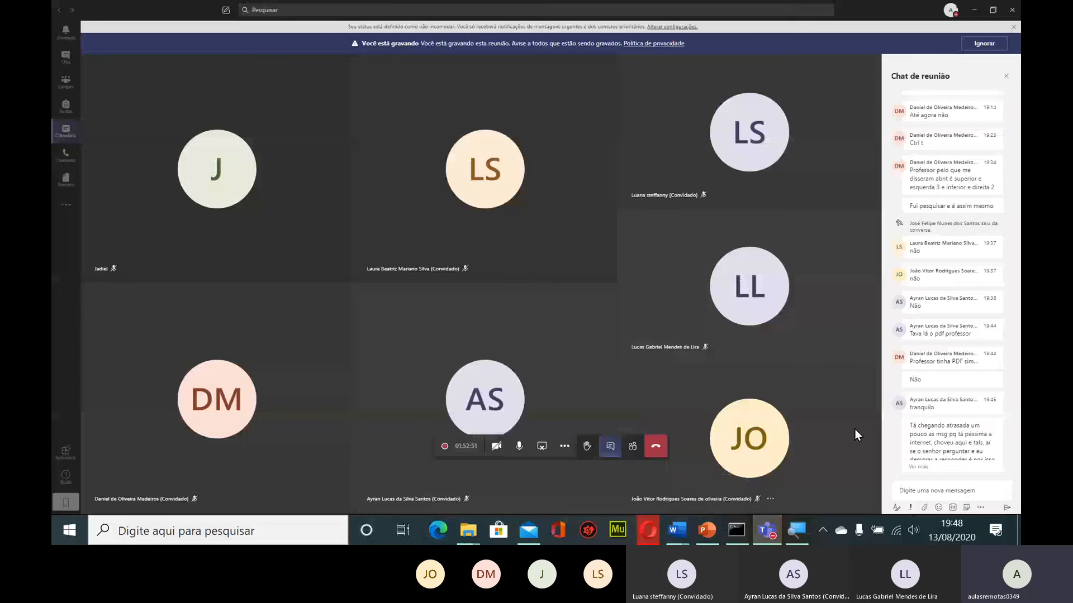
click(919, 467)
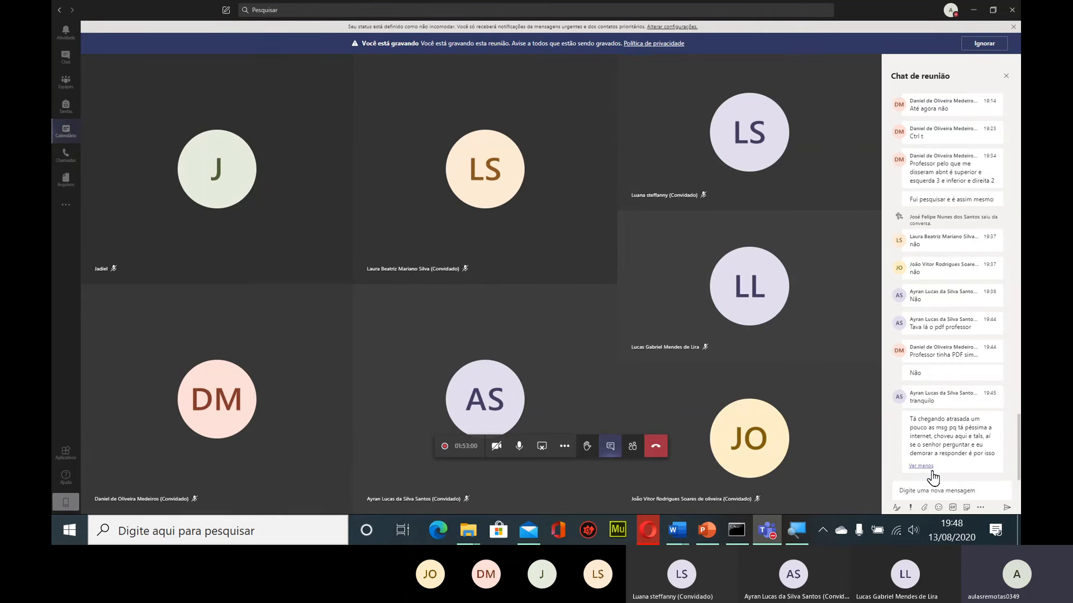
click(974, 11)
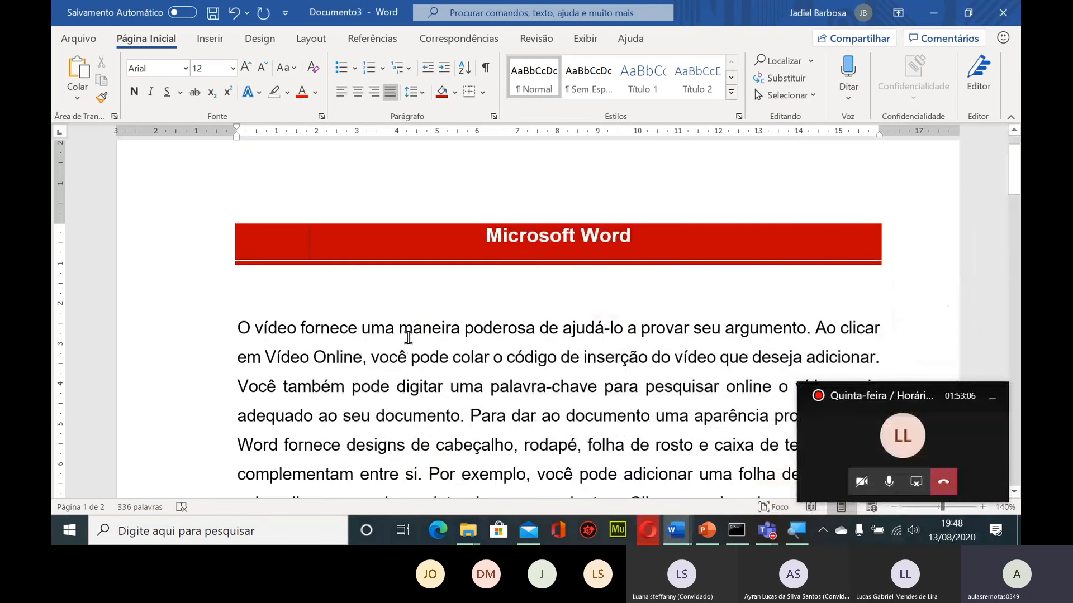
Give the first body paragraph a shadowed box border in Borders and Shading
drag(486, 245, 634, 254)
click(562, 328)
click(484, 93)
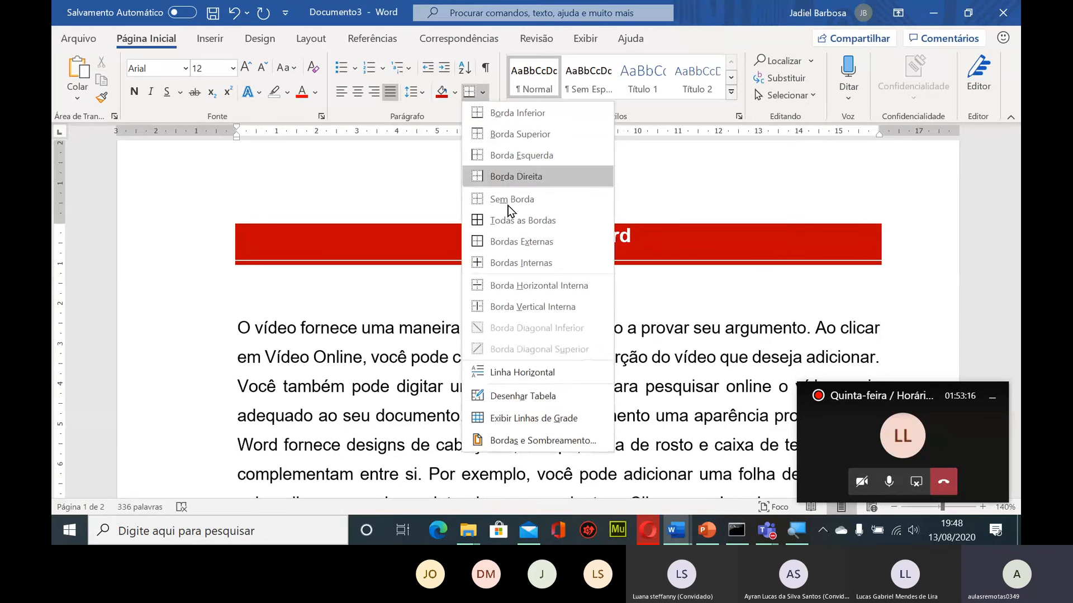
click(537, 441)
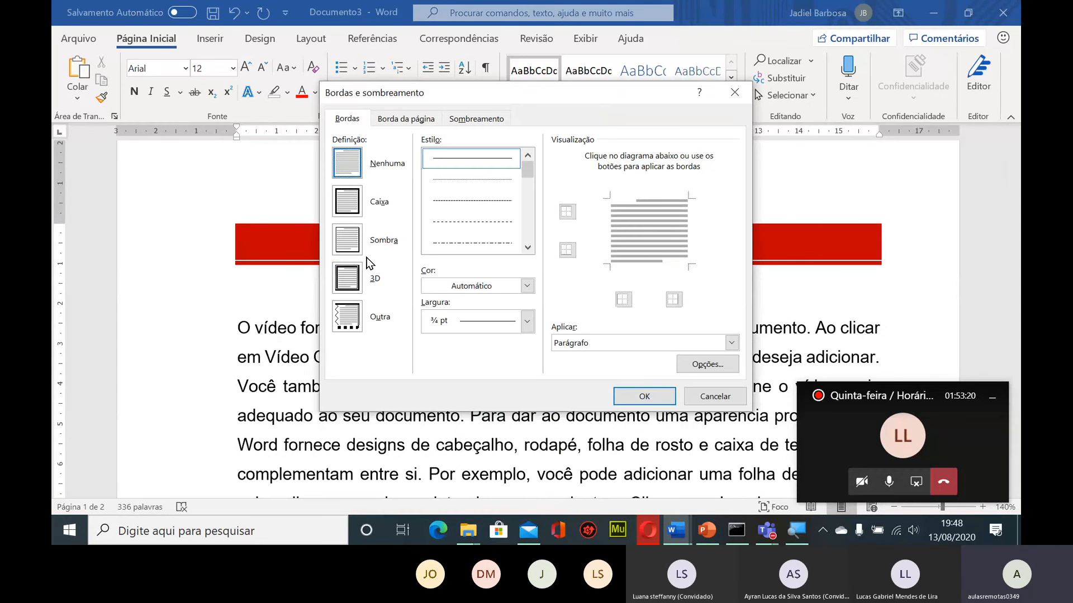
click(356, 245)
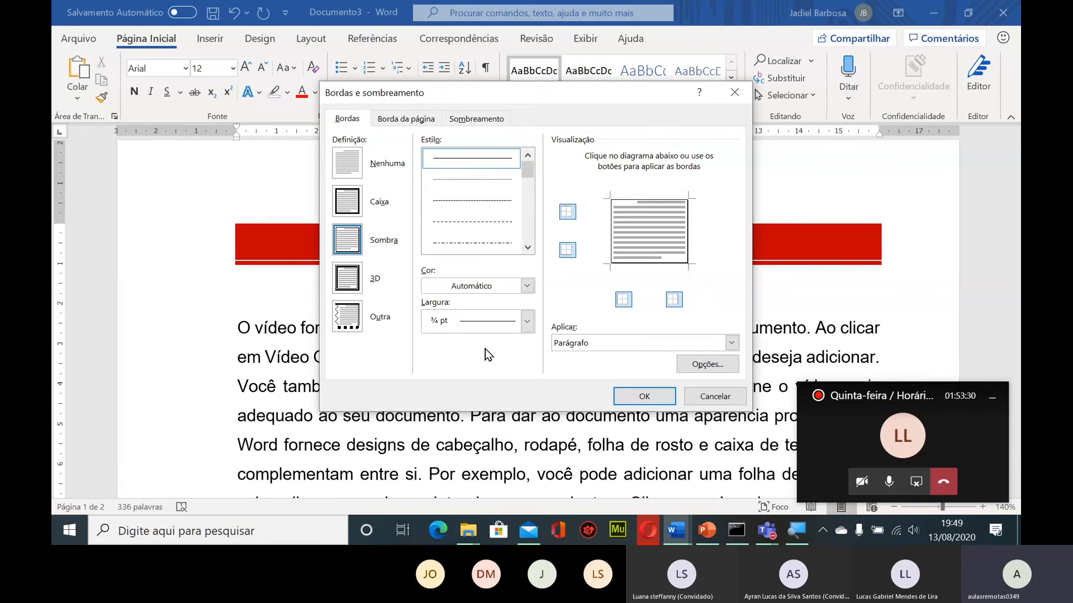
Add a light green thick double-line 3 pt page border and check it on both pages
click(413, 120)
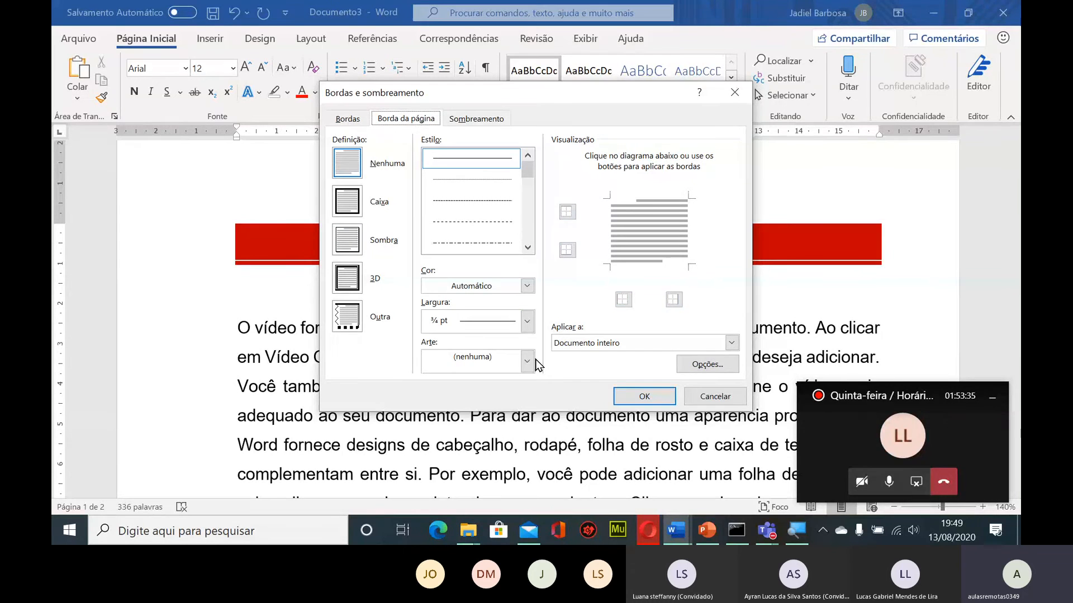
drag(527, 175, 527, 200)
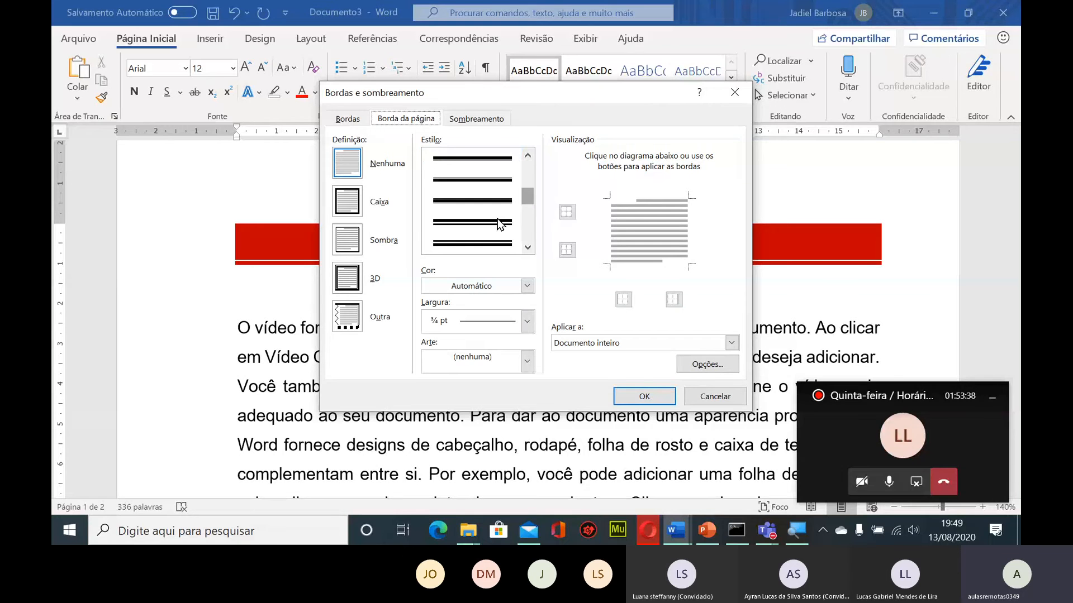
click(497, 243)
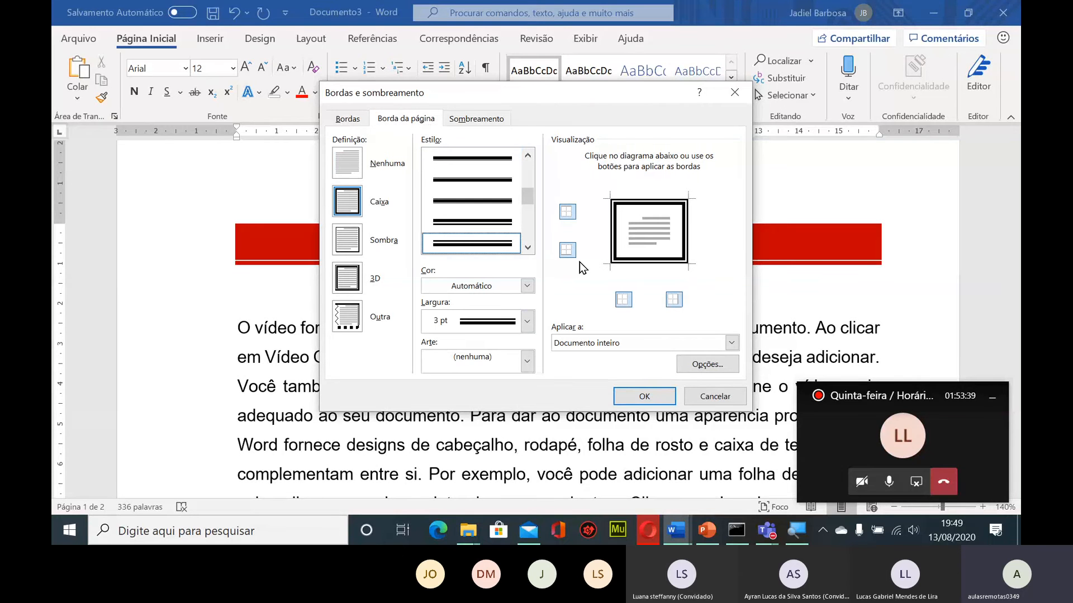
click(527, 285)
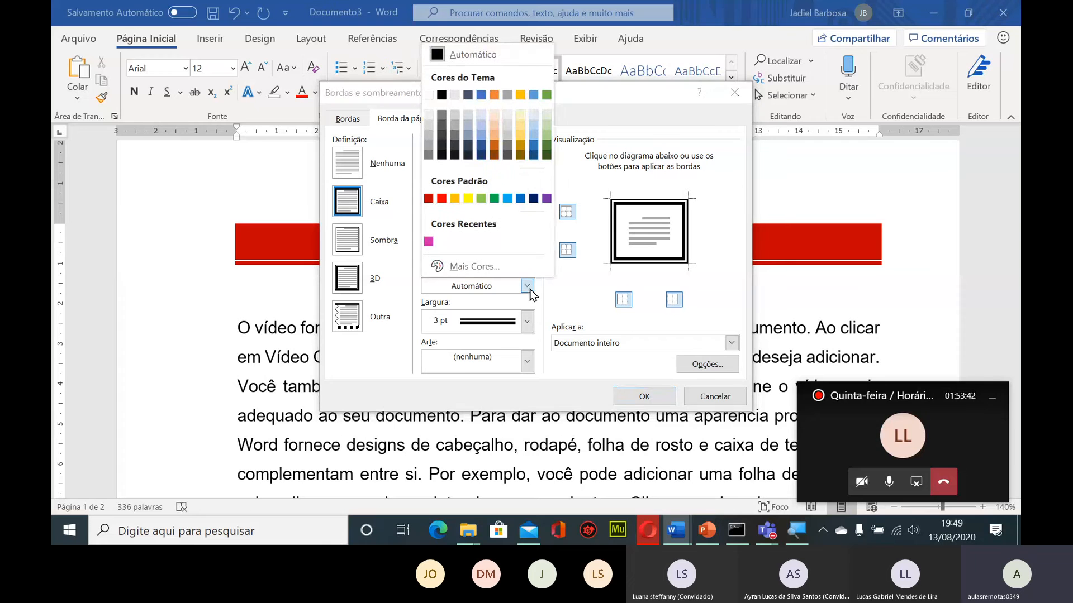
click(485, 204)
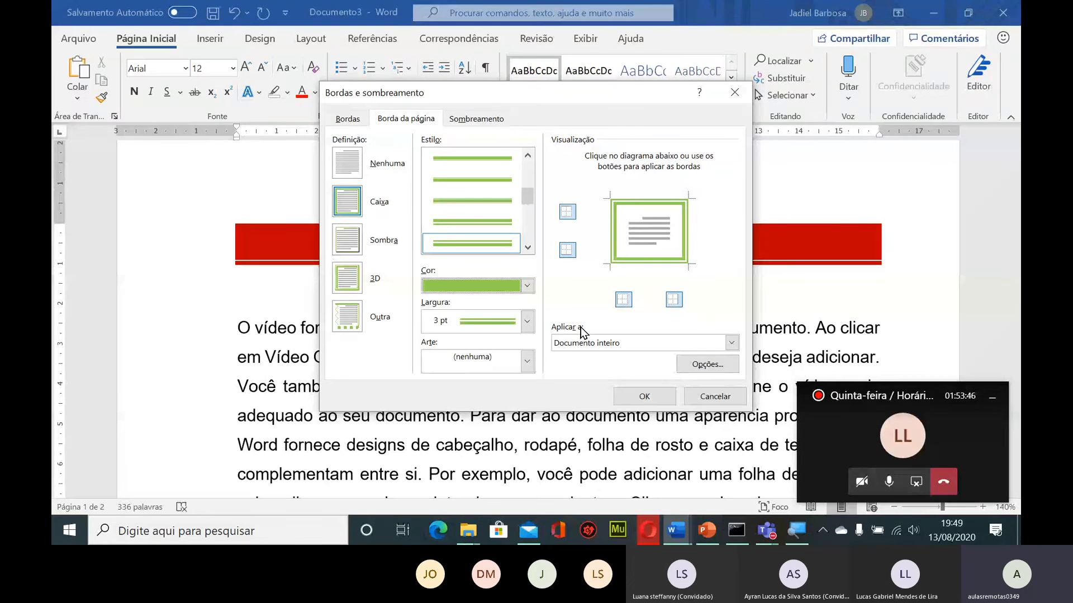
click(643, 396)
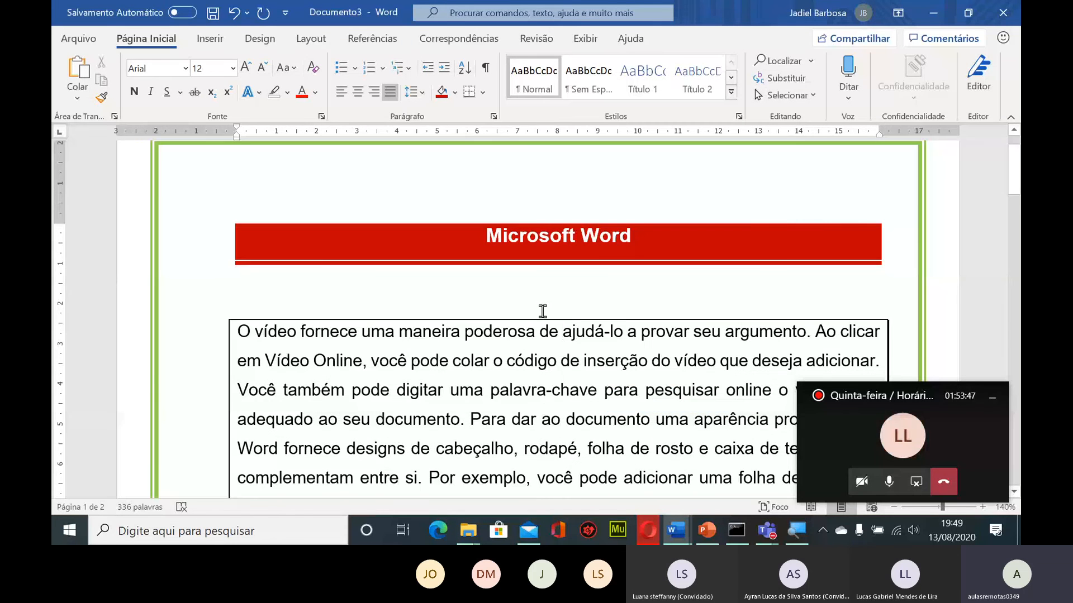
scroll(448, 366, up, 1)
scroll(448, 369, down, 3)
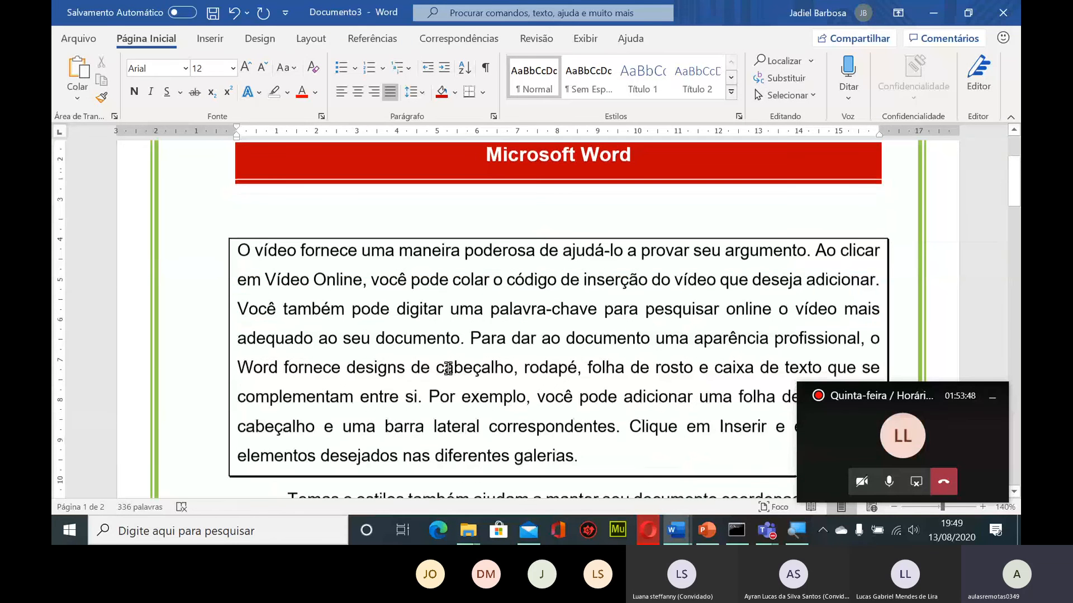
scroll(448, 369, down, 15)
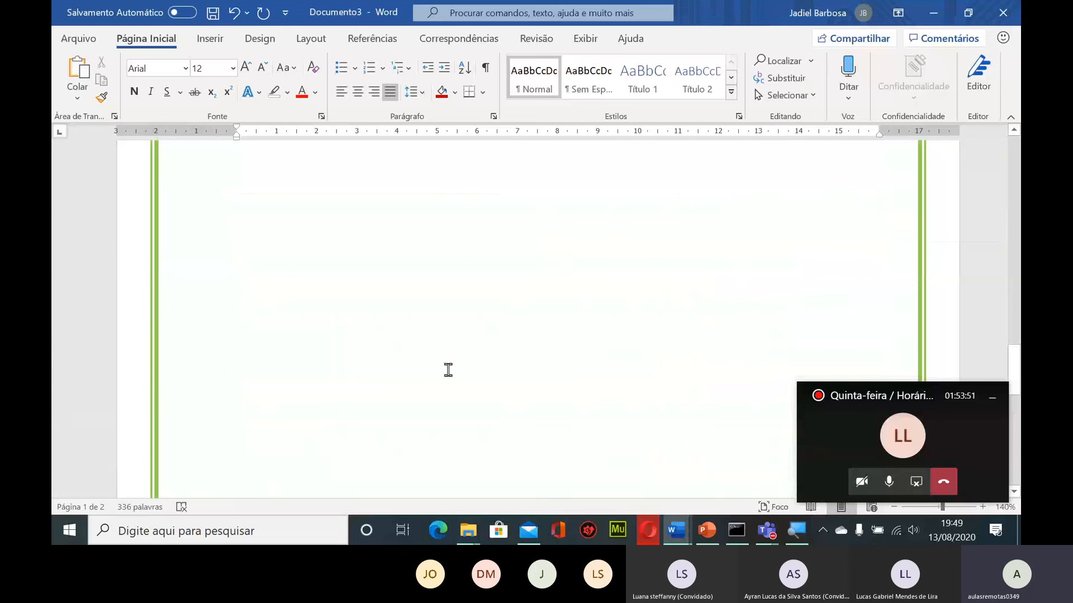
scroll(448, 370, up, 6)
scroll(448, 370, down, 8)
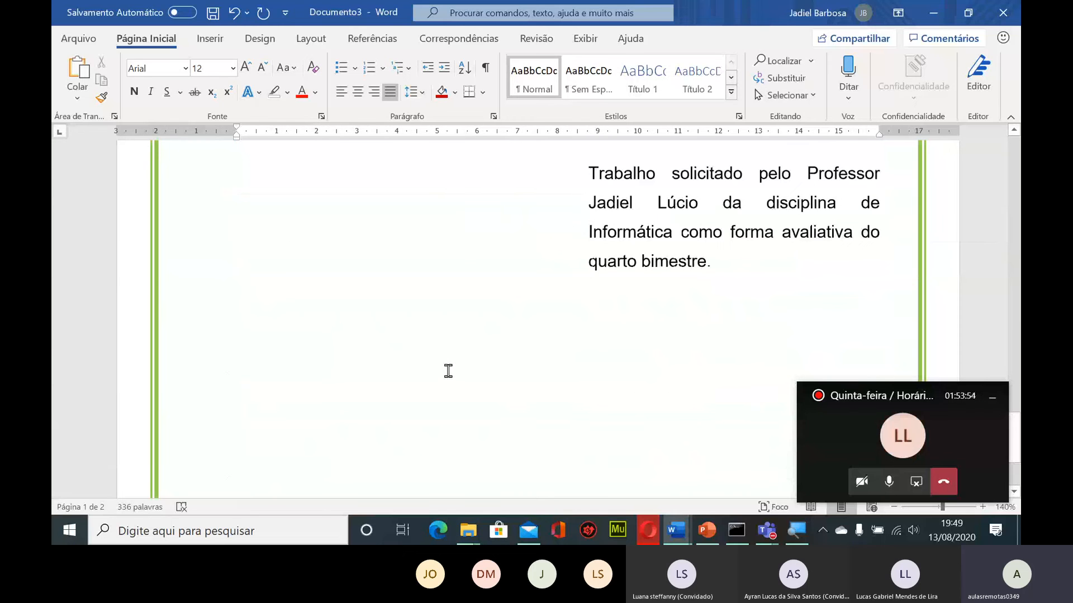
scroll(447, 370, up, 2)
scroll(446, 370, down, 8)
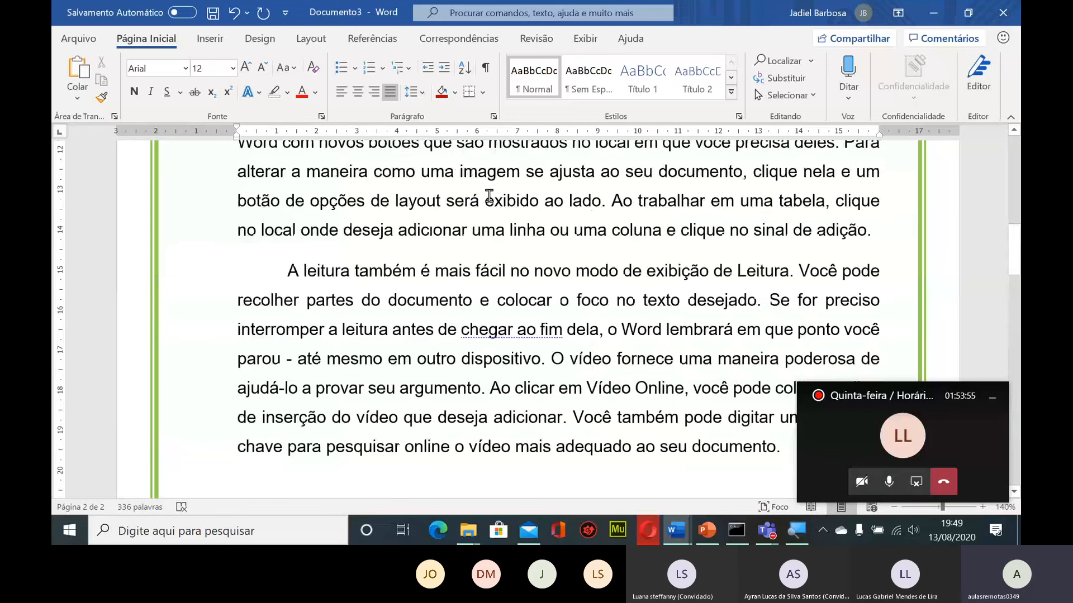
Set the page border in Borders and Shading to the Shadow setting
click(482, 92)
click(503, 362)
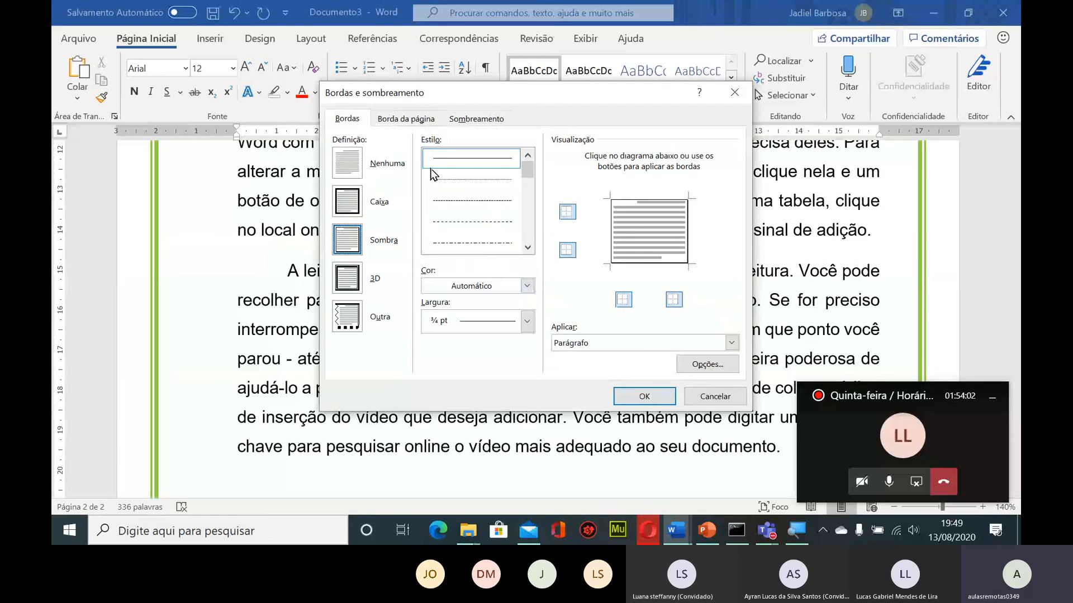
click(408, 118)
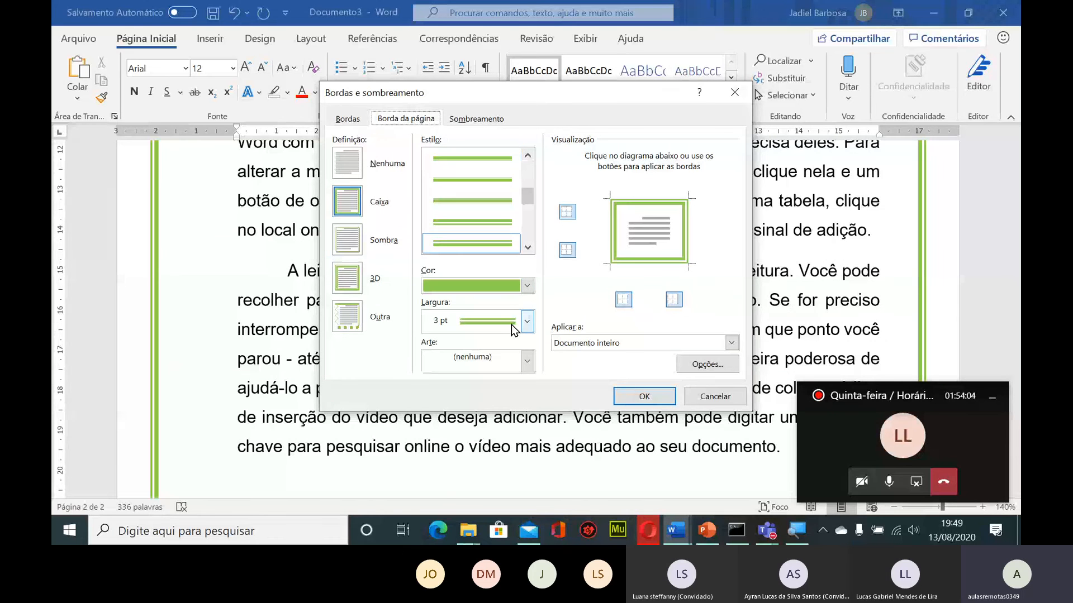
click(347, 239)
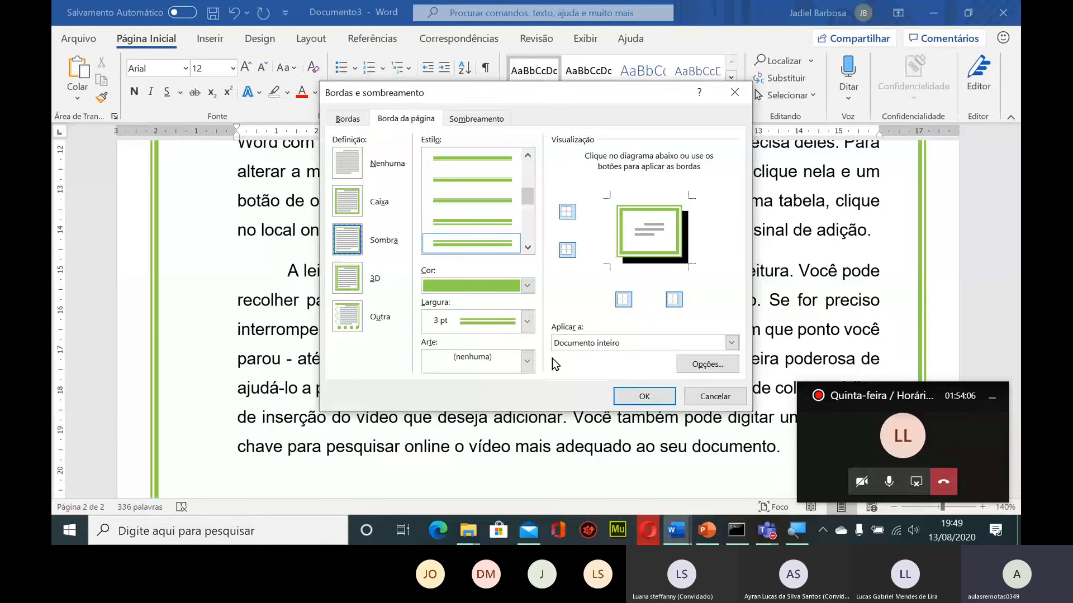
Scroll the Art pattern list down to the red hearts option
click(527, 361)
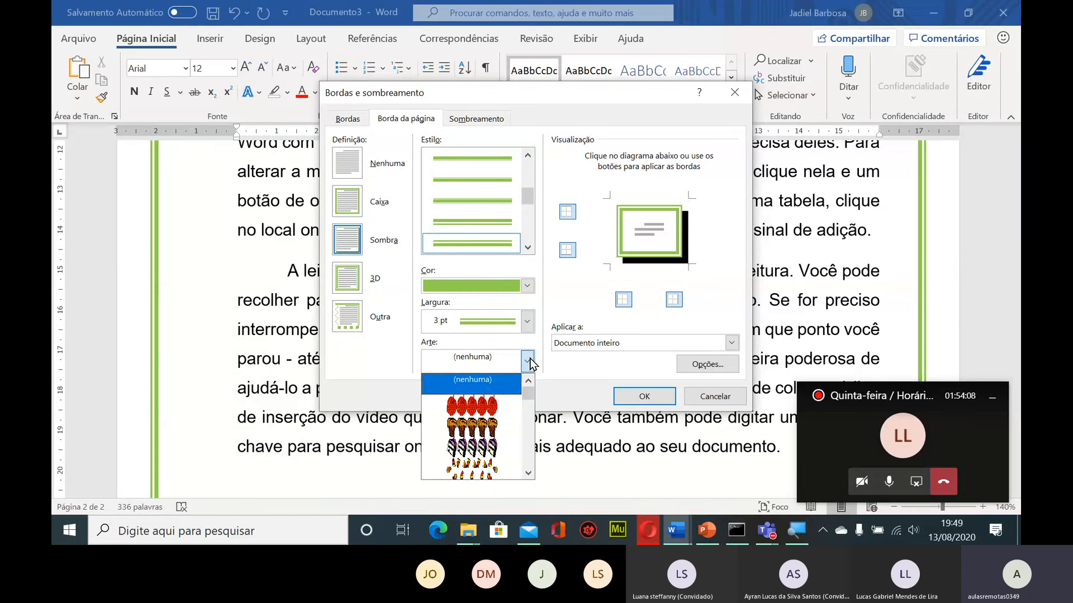
scroll(493, 428, down, 5)
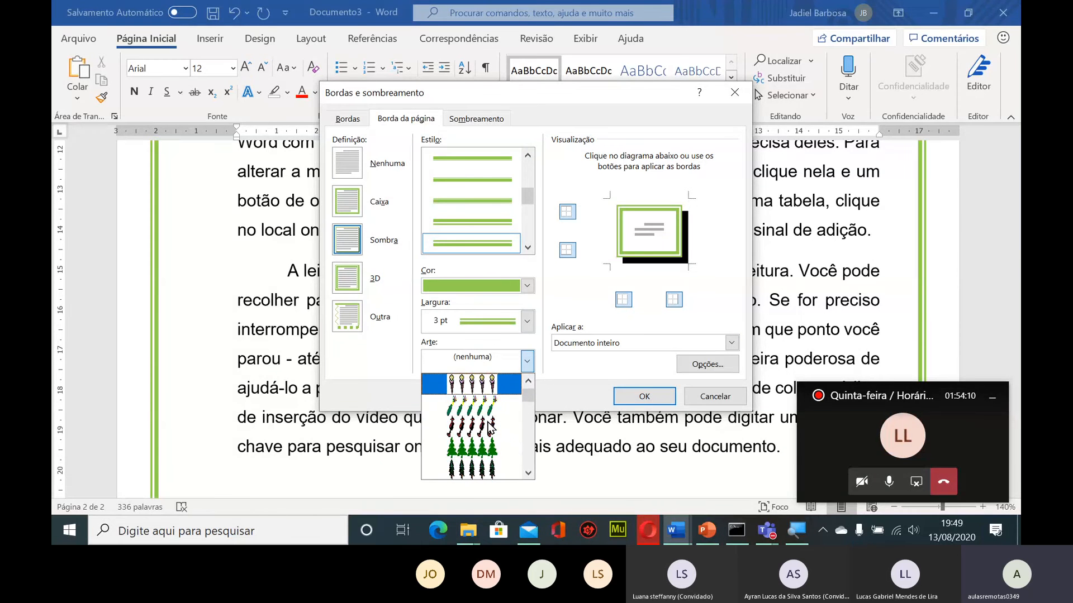
scroll(489, 426, down, 1)
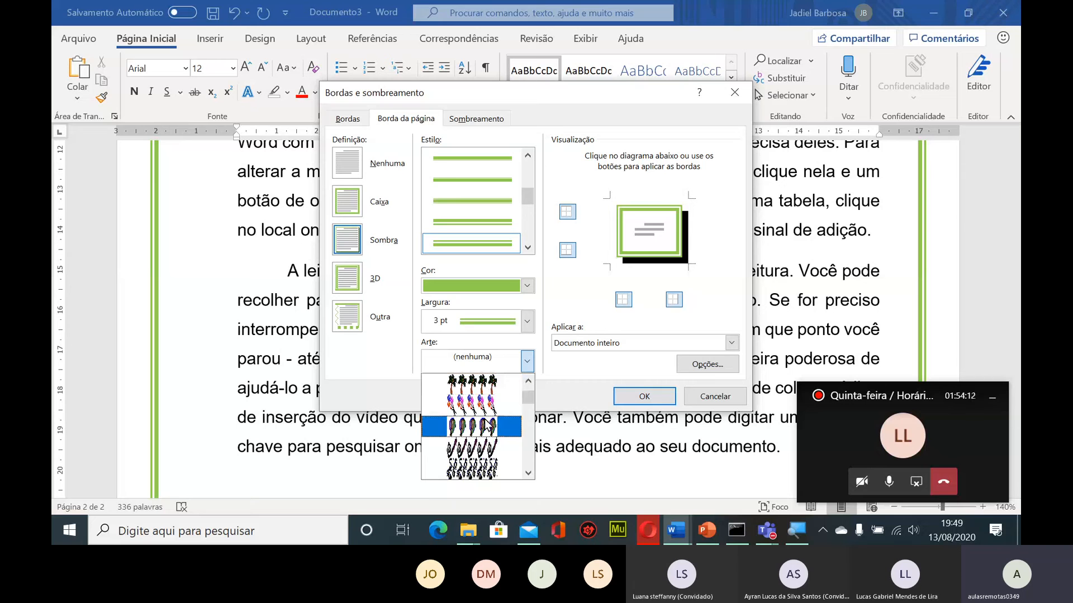
scroll(488, 425, up, 1)
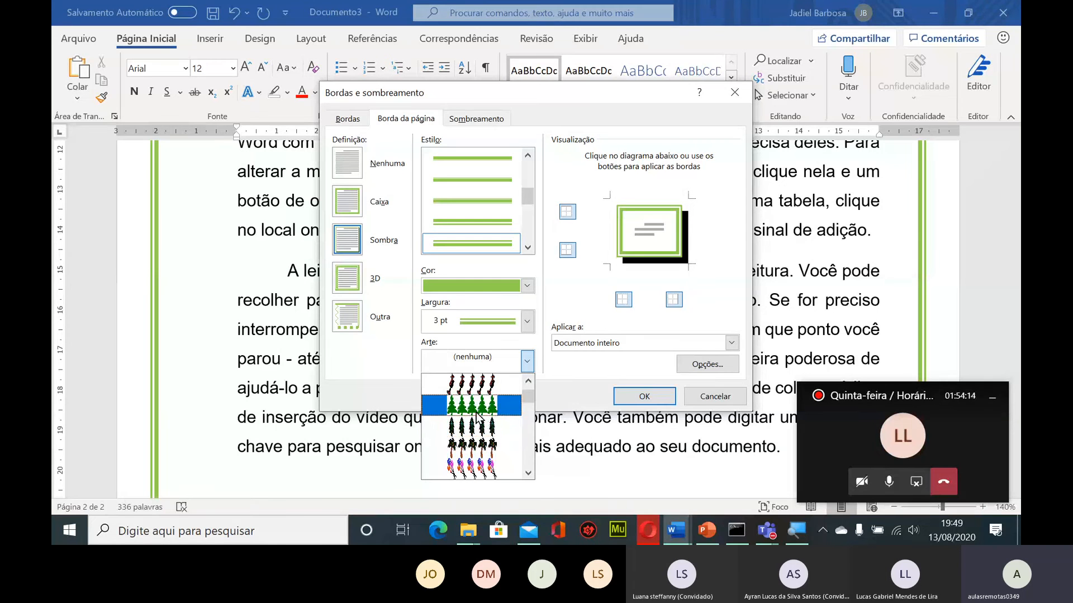
scroll(485, 422, down, 2)
scroll(479, 416, down, 2)
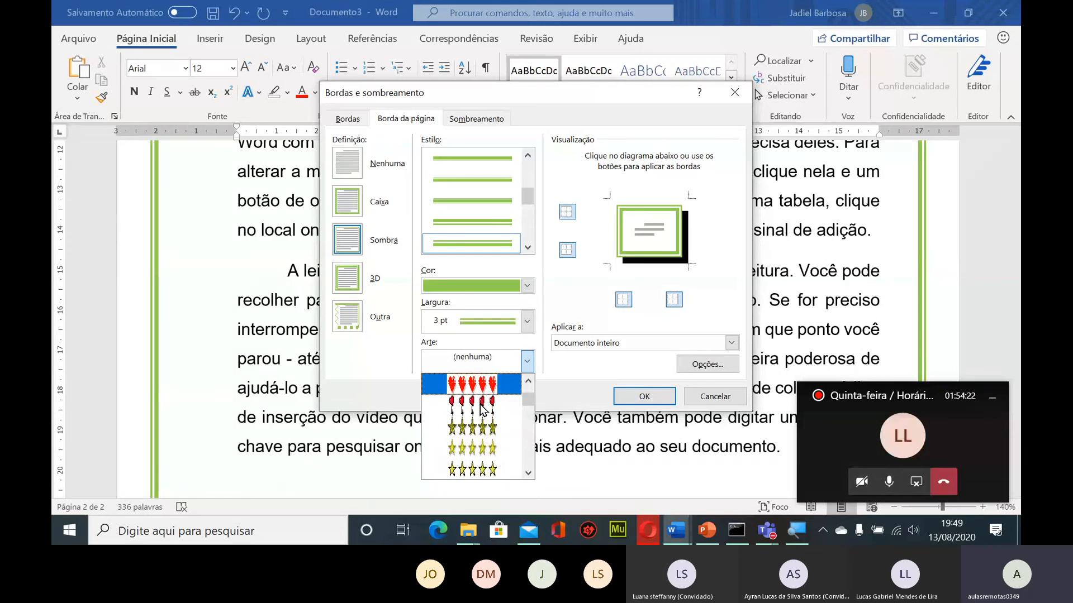
scroll(480, 408, down, 5)
scroll(480, 408, down, 1)
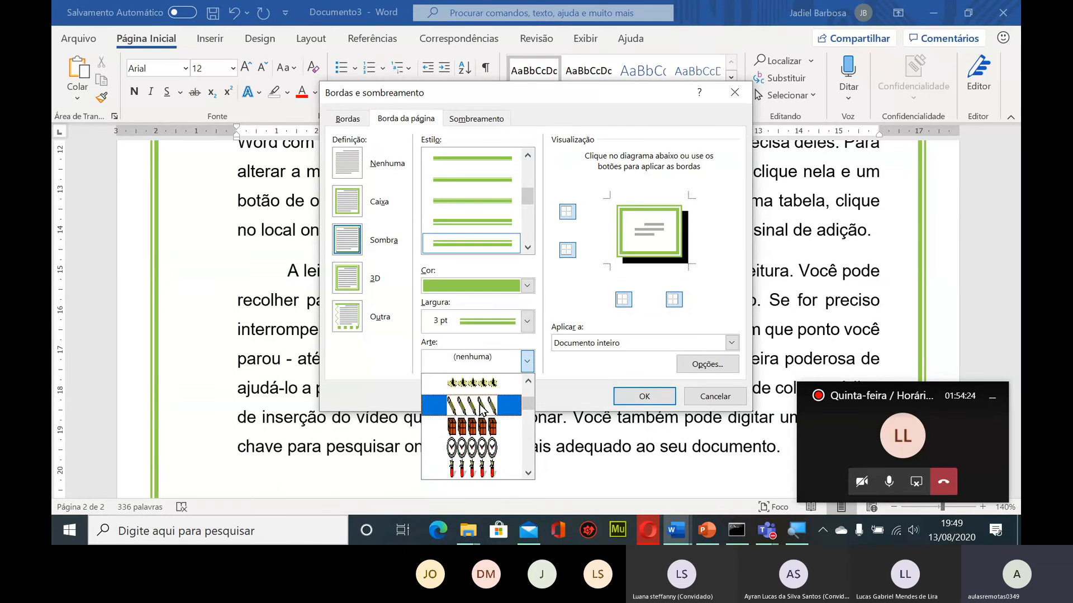
scroll(479, 407, down, 4)
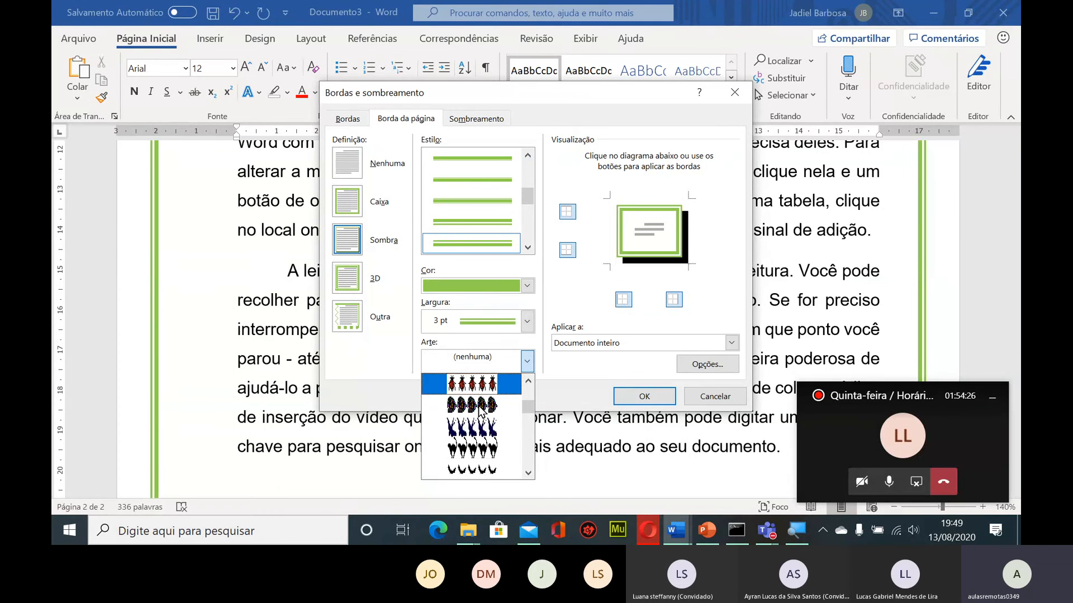
scroll(479, 409, down, 1)
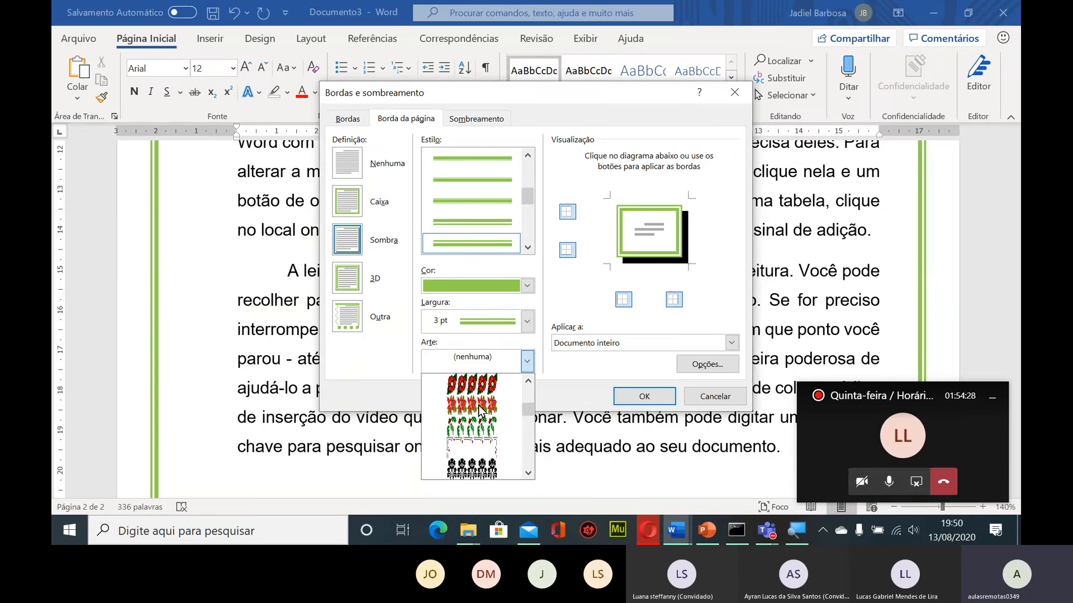
scroll(480, 408, down, 1)
scroll(479, 408, down, 2)
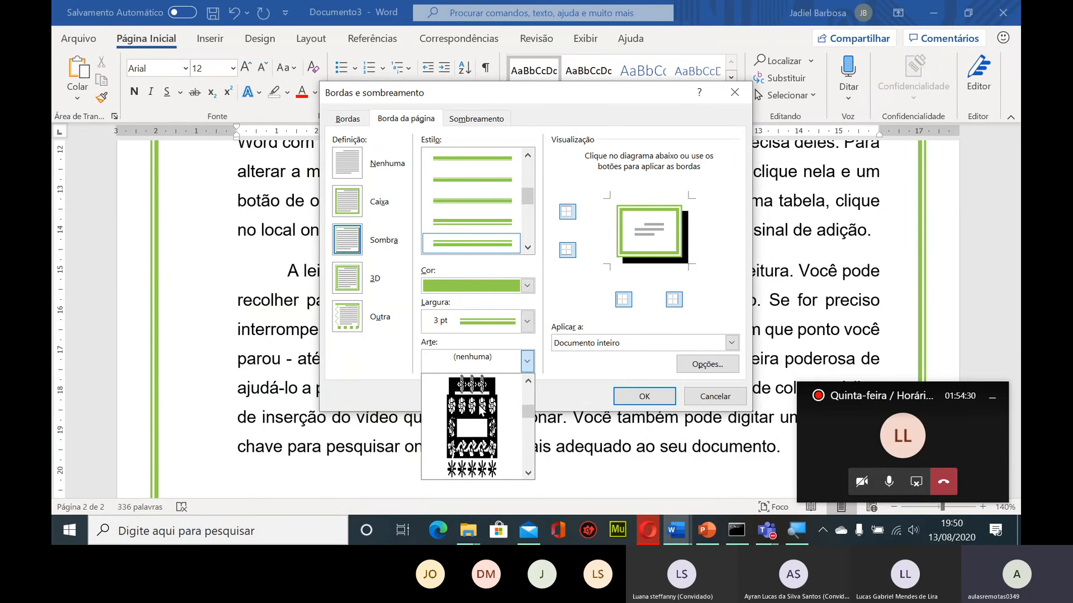
scroll(479, 408, down, 2)
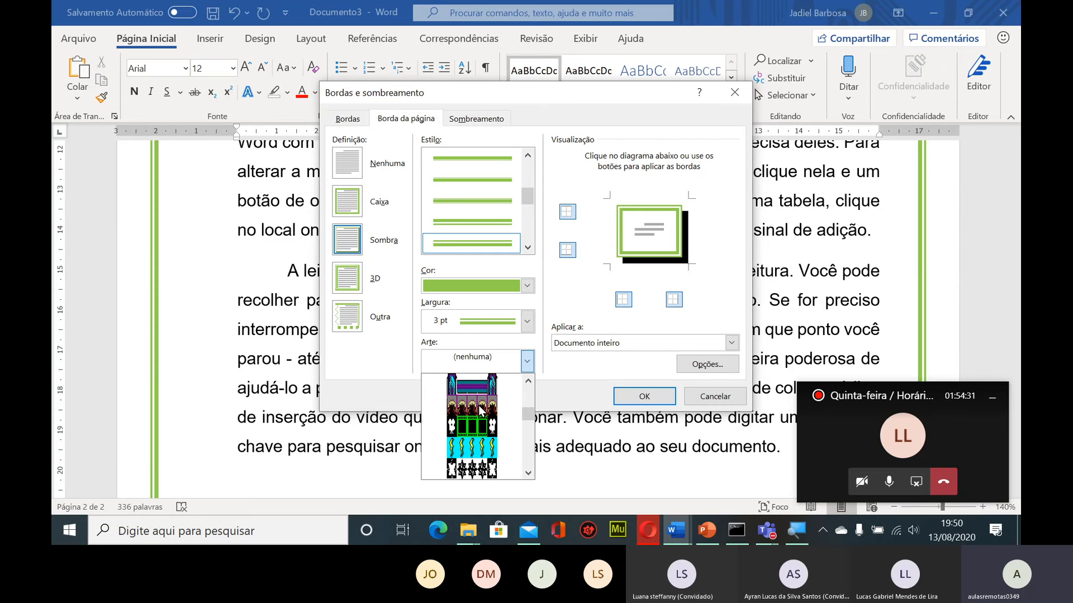
scroll(480, 408, down, 1)
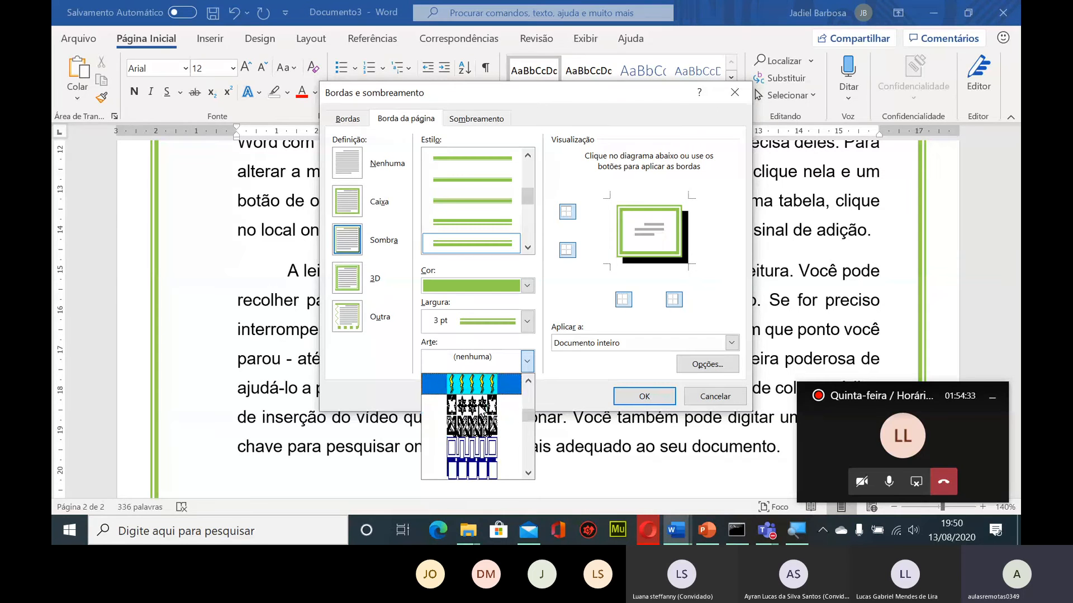
scroll(479, 409, down, 4)
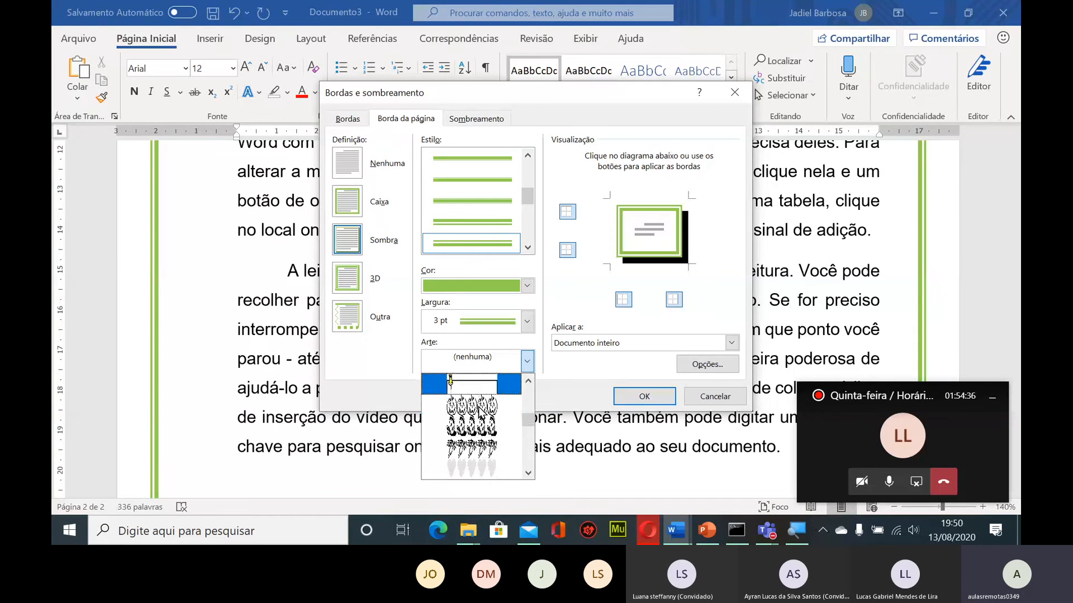
scroll(480, 409, down, 5)
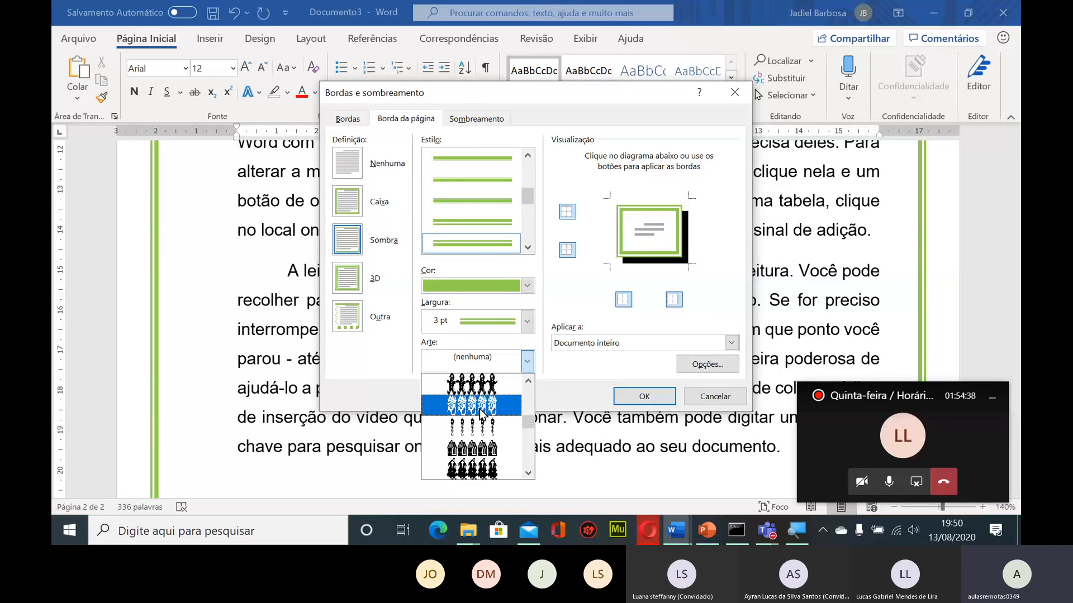
scroll(479, 409, down, 5)
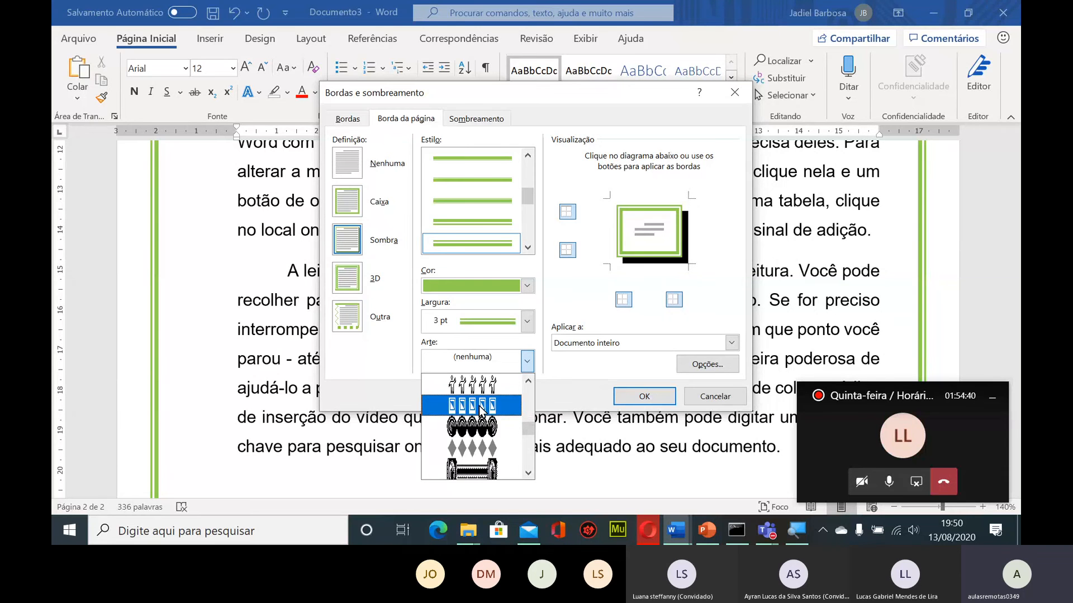
scroll(481, 410, down, 5)
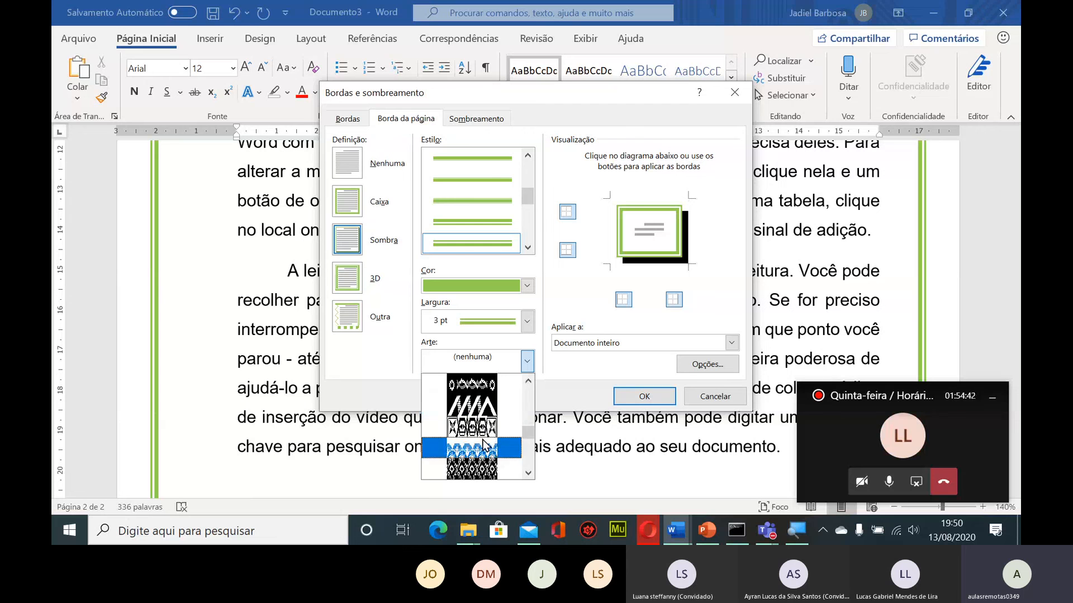
scroll(483, 441, down, 5)
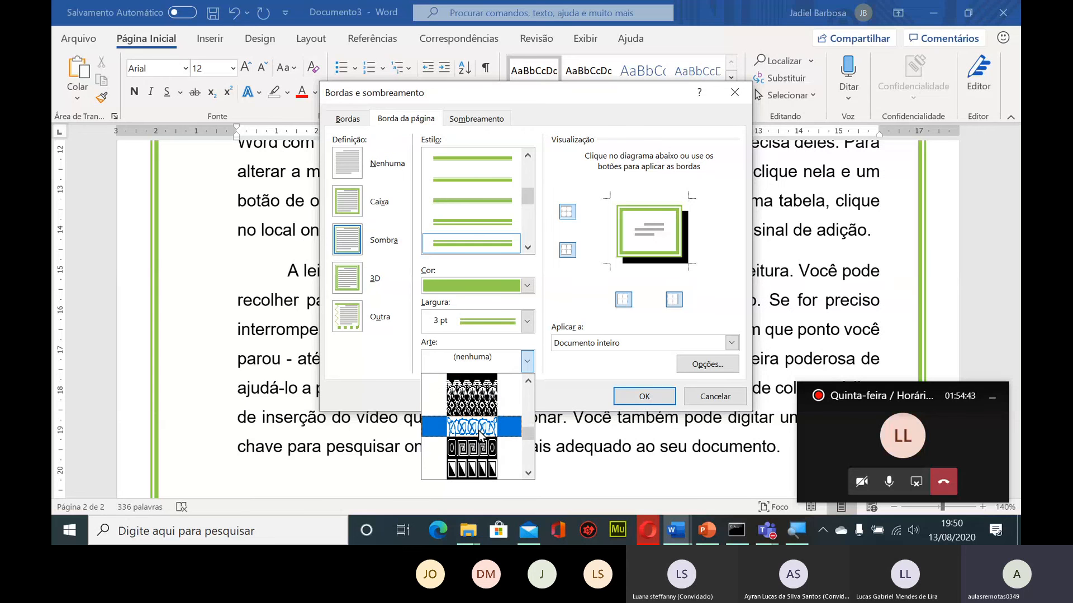
scroll(480, 435, down, 2)
scroll(480, 434, down, 1)
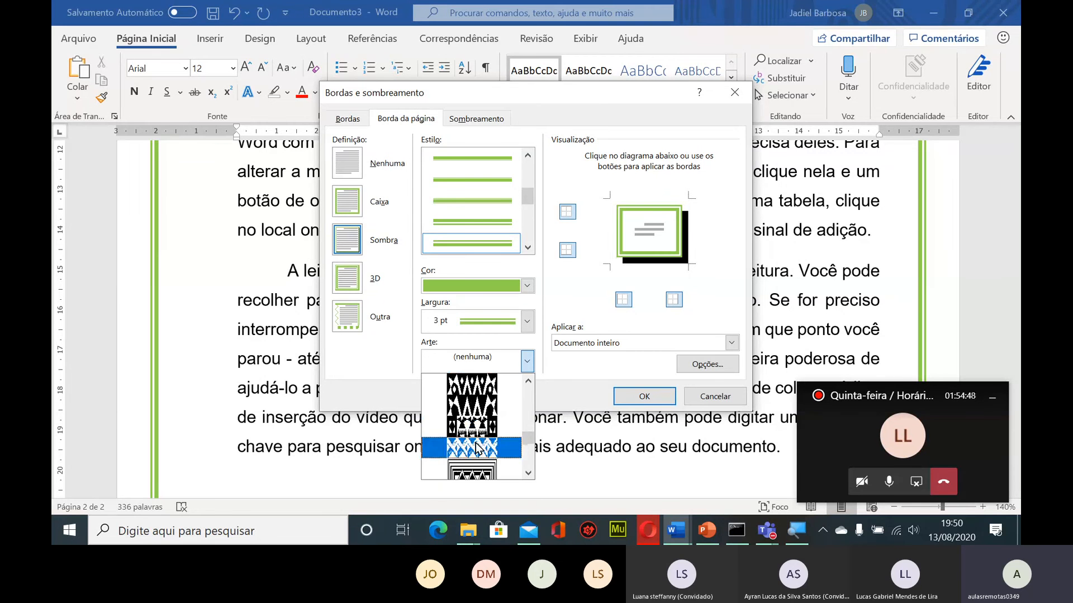
drag(527, 435, 527, 384)
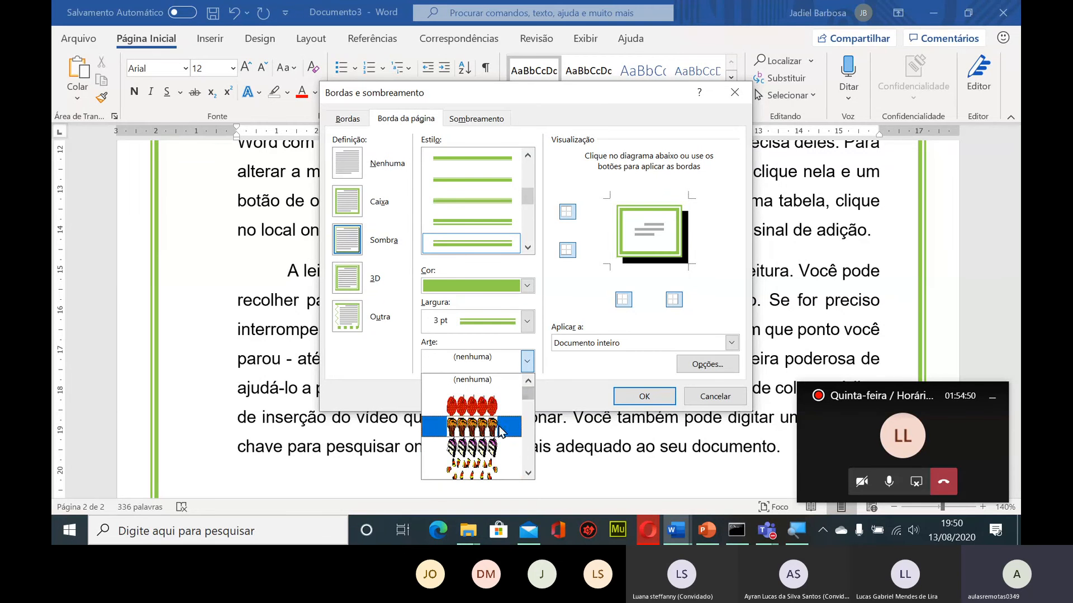
scroll(475, 458, down, 1)
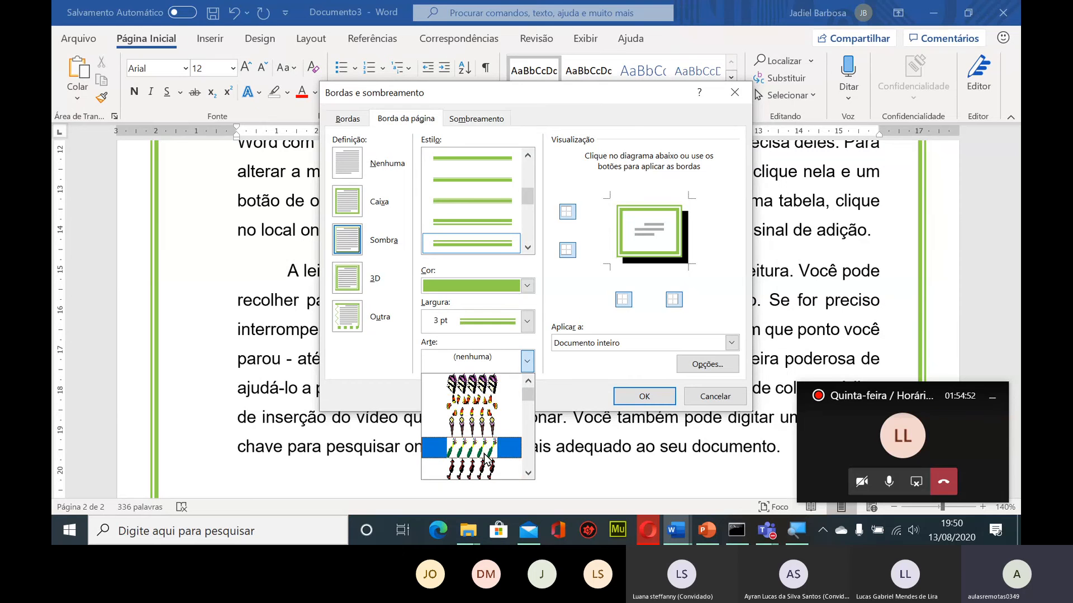
scroll(478, 458, down, 1)
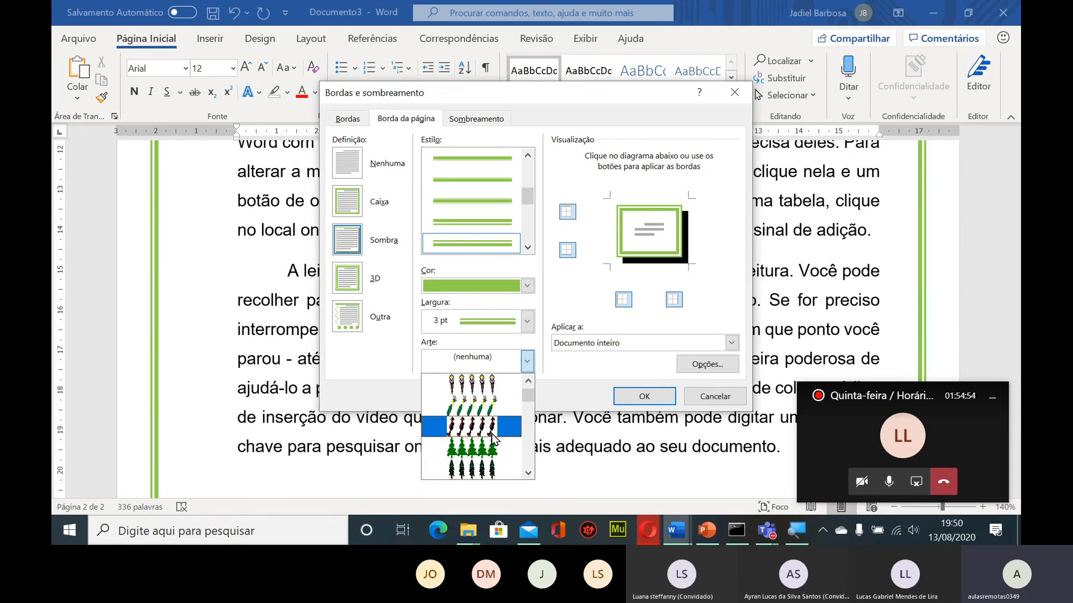
scroll(491, 441, down, 5)
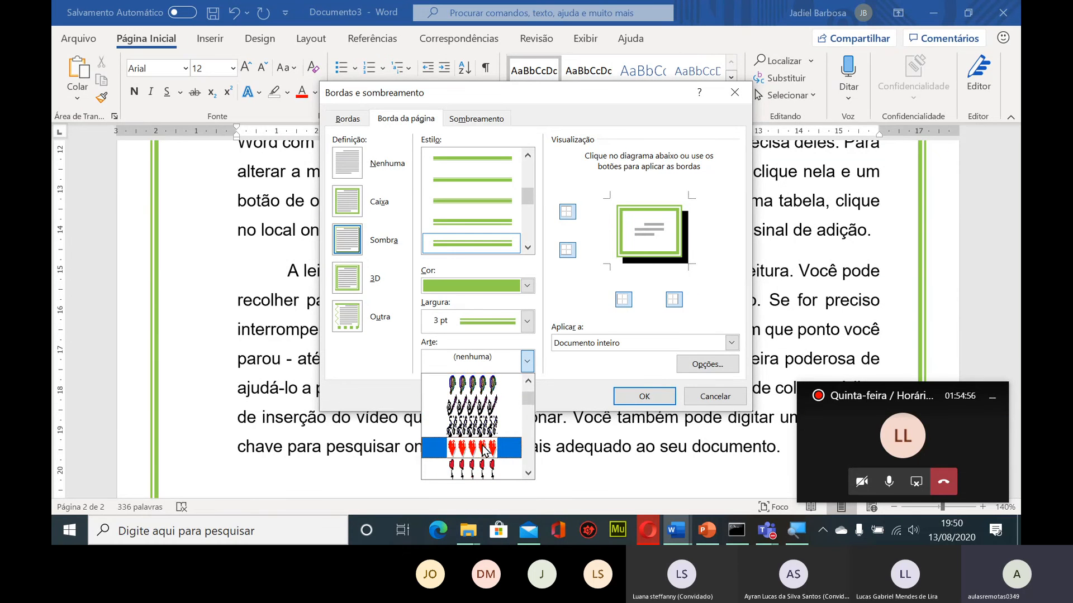
Choose the red hearts art, raise its width to 31 pt, and apply it to the whole document
click(484, 448)
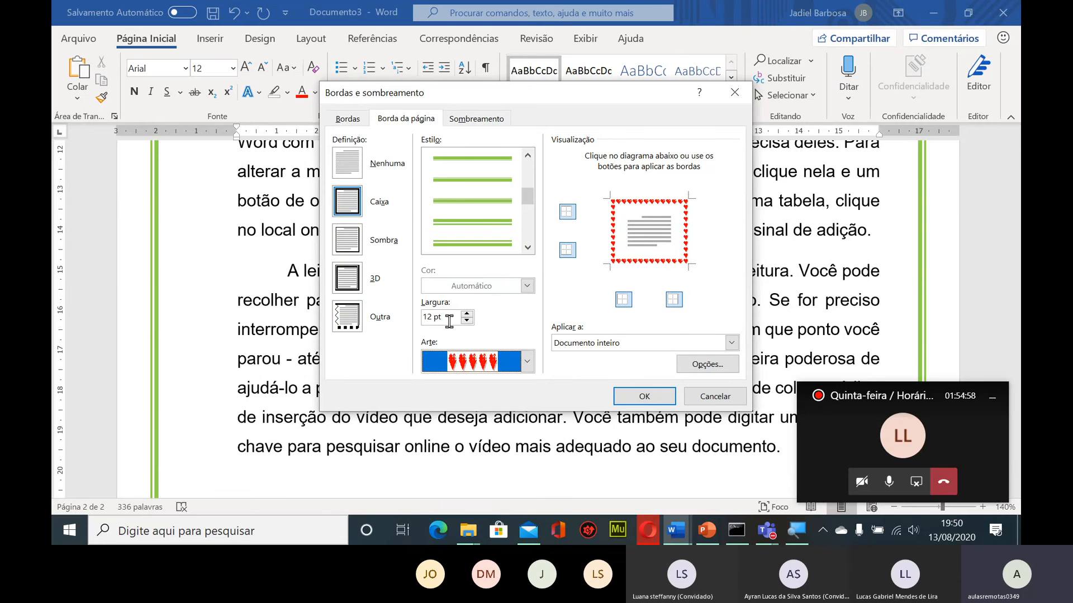
click(466, 314)
click(467, 314)
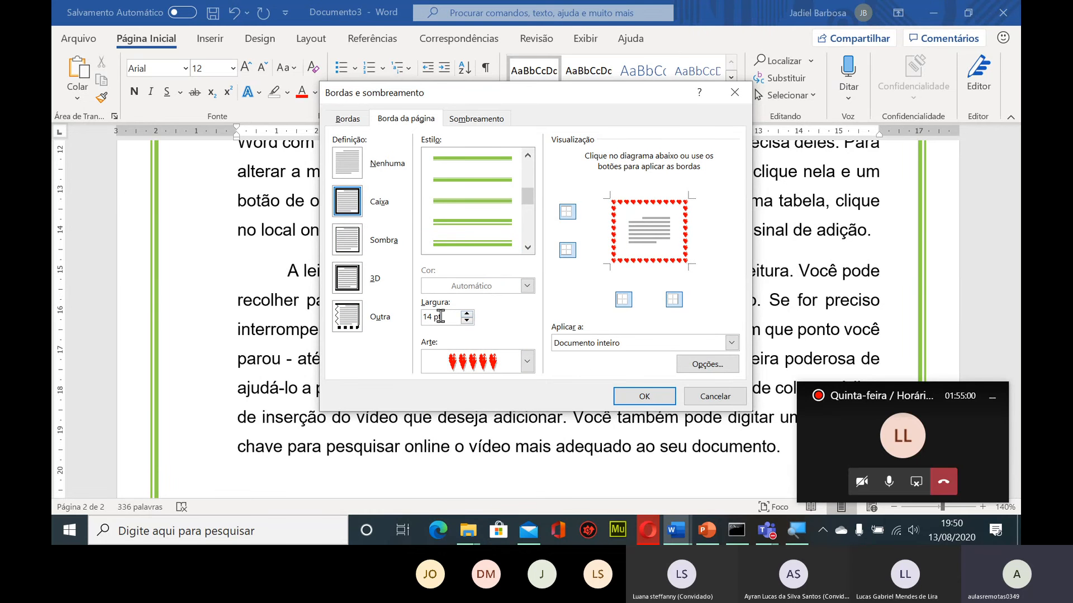
double_click(440, 317)
click(467, 314)
click(467, 314)
click(466, 314)
click(467, 314)
click(466, 314)
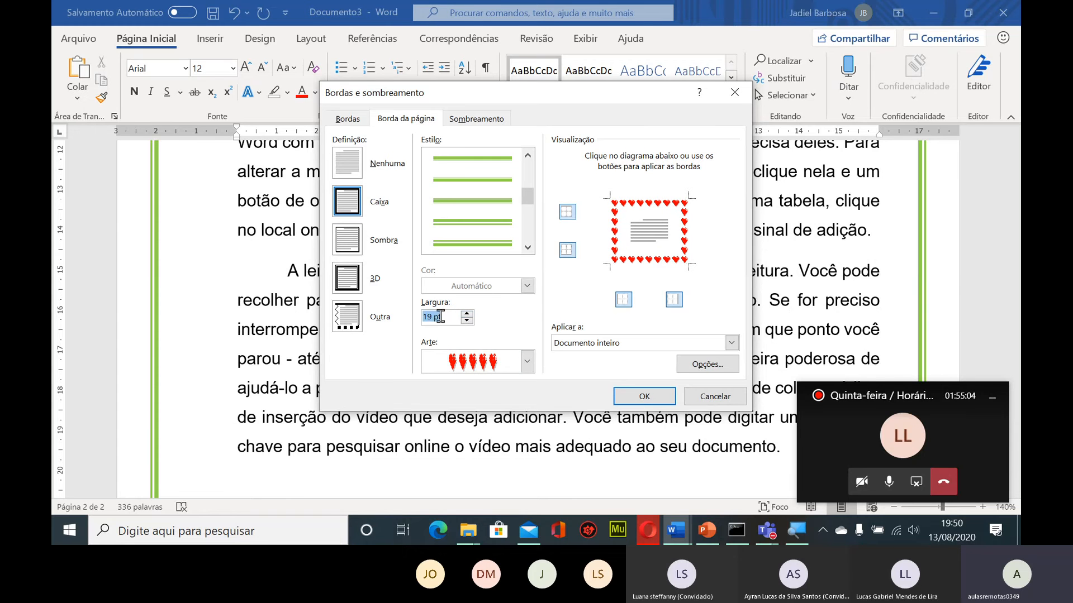
click(441, 317)
click(467, 314)
click(466, 313)
click(440, 316)
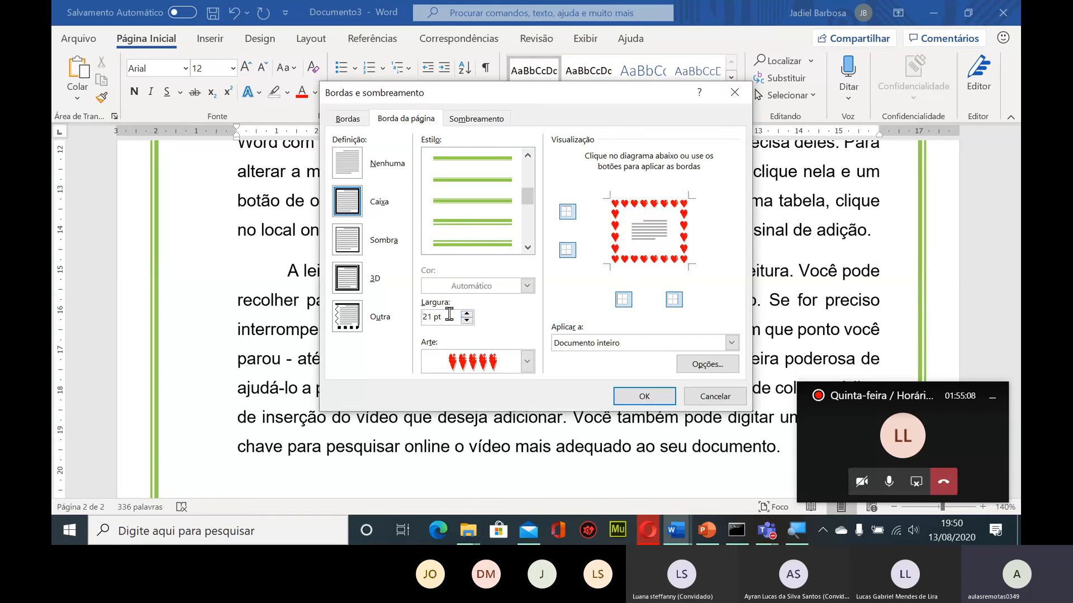
click(466, 314)
click(466, 314)
click(467, 314)
click(467, 314)
click(467, 314)
click(467, 314)
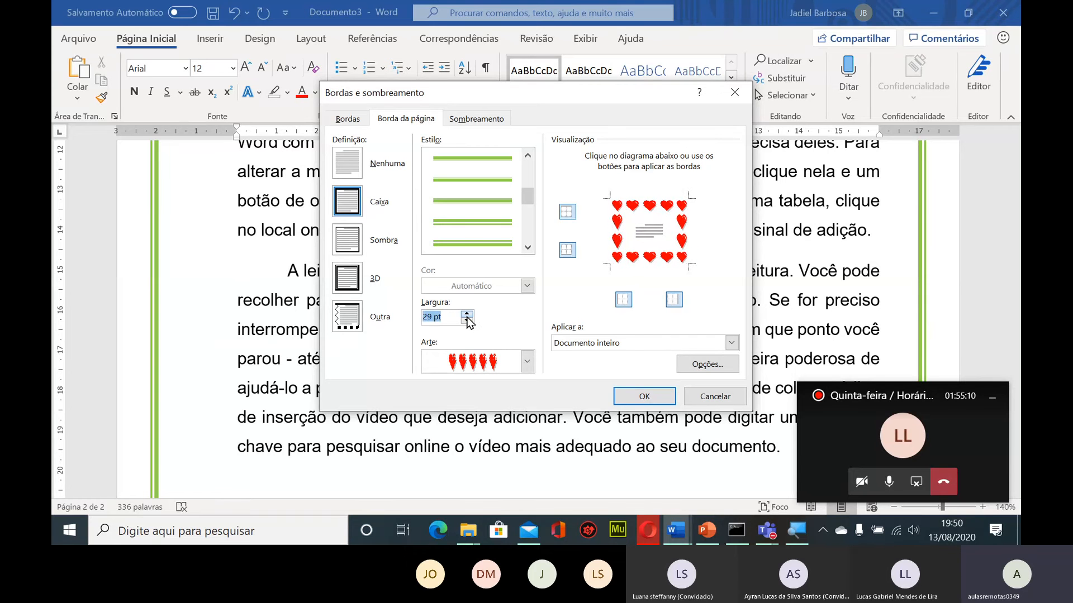
click(466, 314)
click(466, 314)
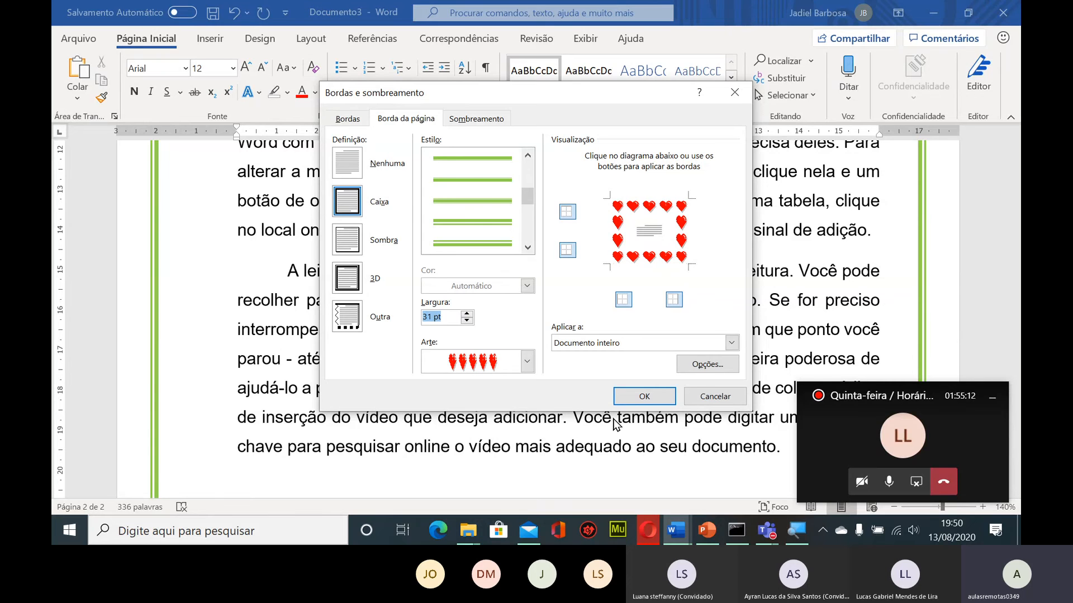
click(643, 396)
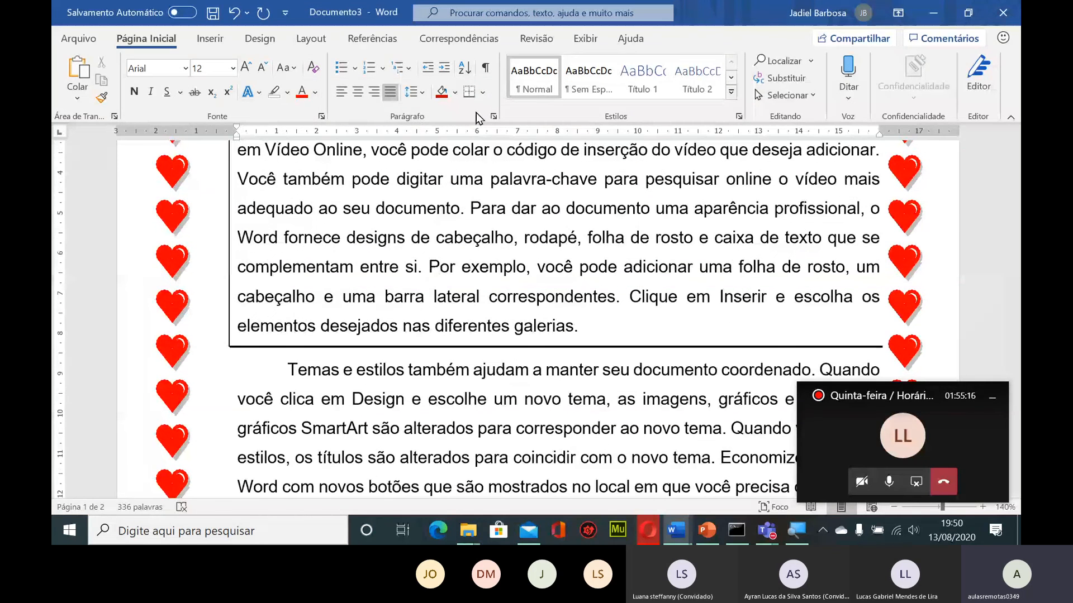
Choose No Border for the body paragraphs and review the page inside the hearts border
click(482, 93)
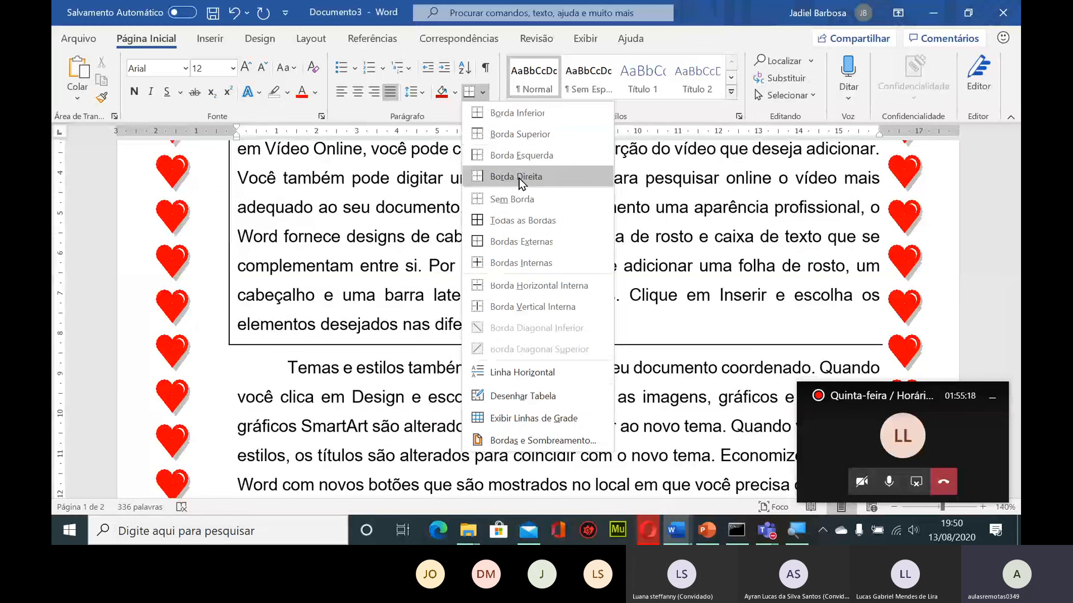
click(520, 199)
scroll(557, 337, up, 4)
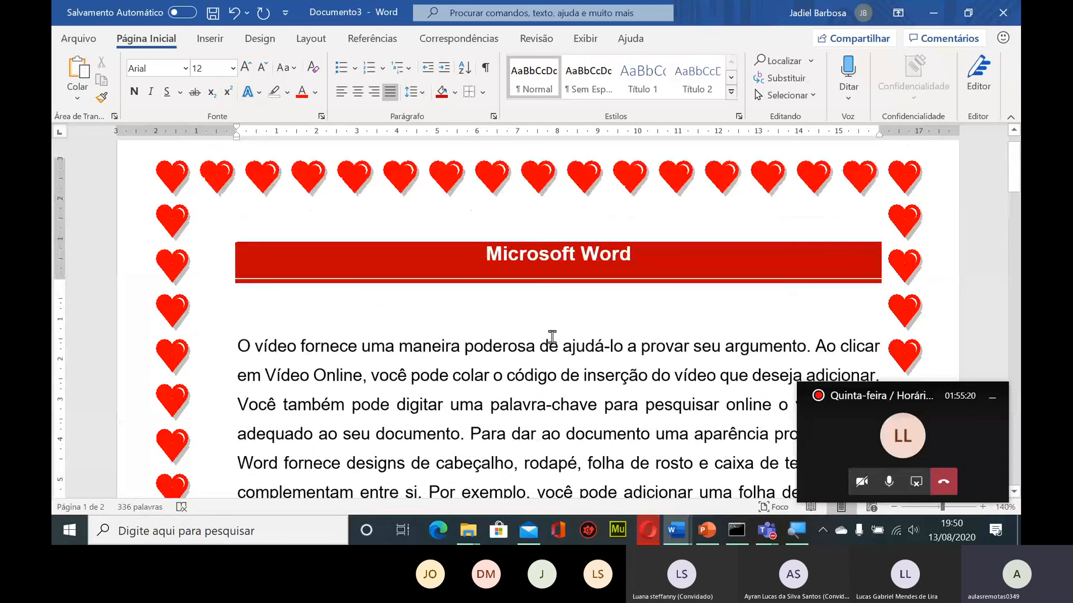
scroll(575, 342, down, 1)
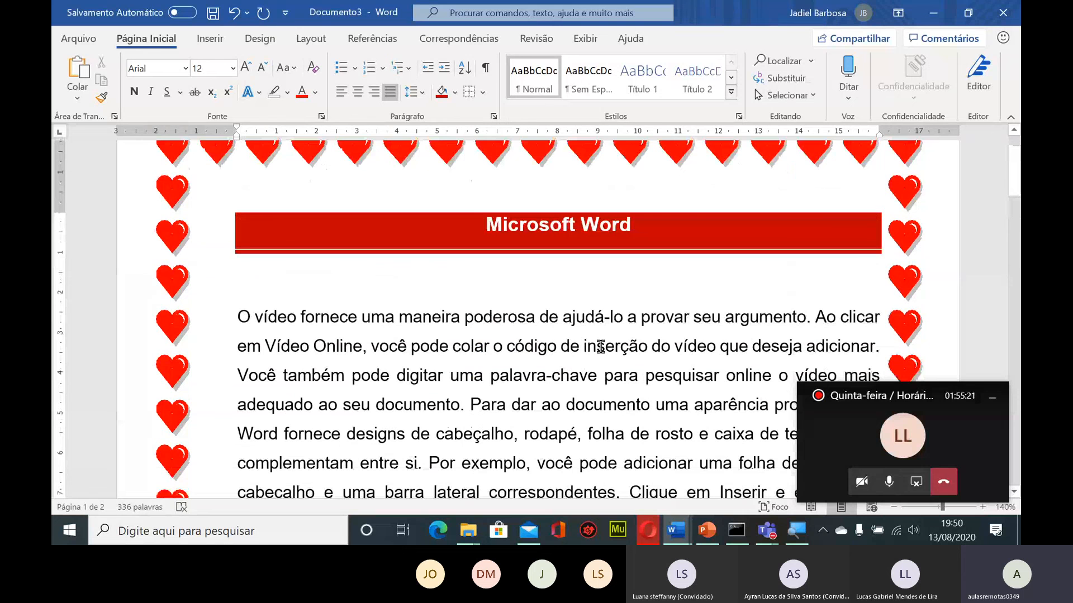
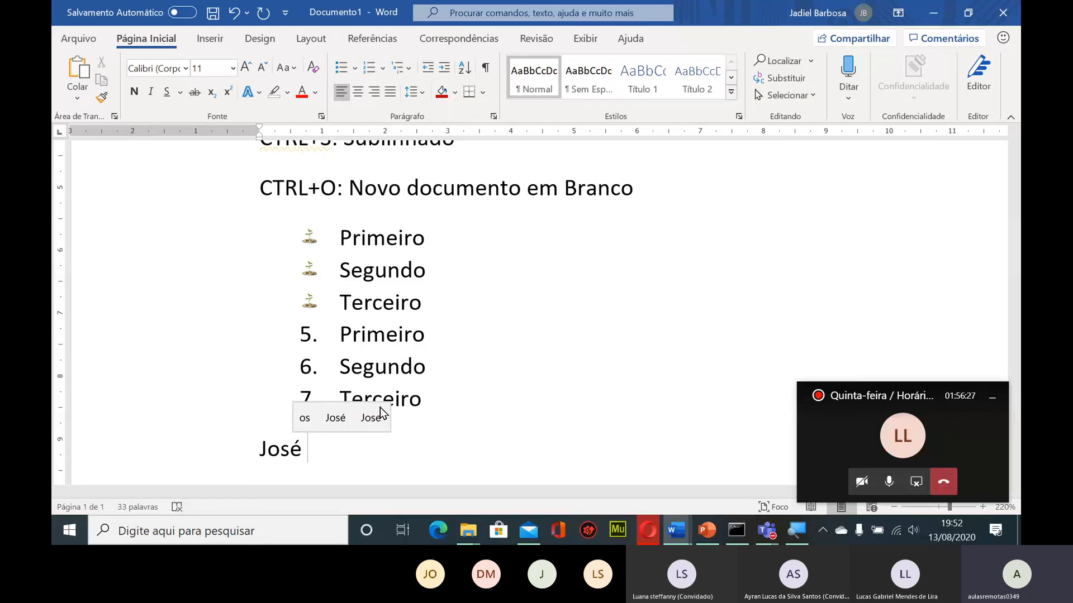
Type Maria and move it onto its own line below José
text(Maria)
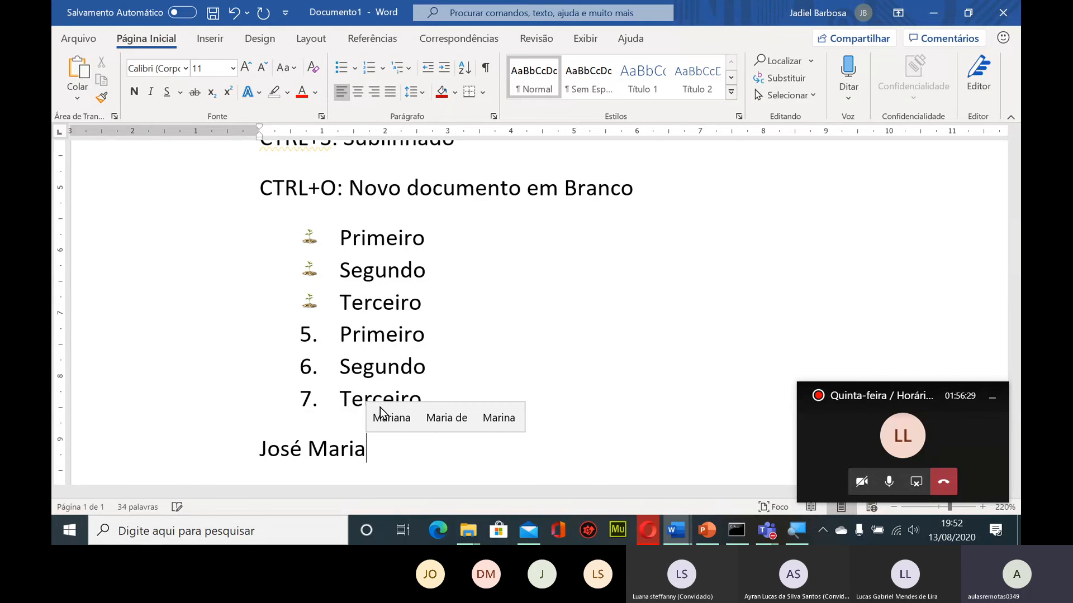
key(Left)
key(Left)
key(Left)
key(Left)
key(Left)
key(Left)
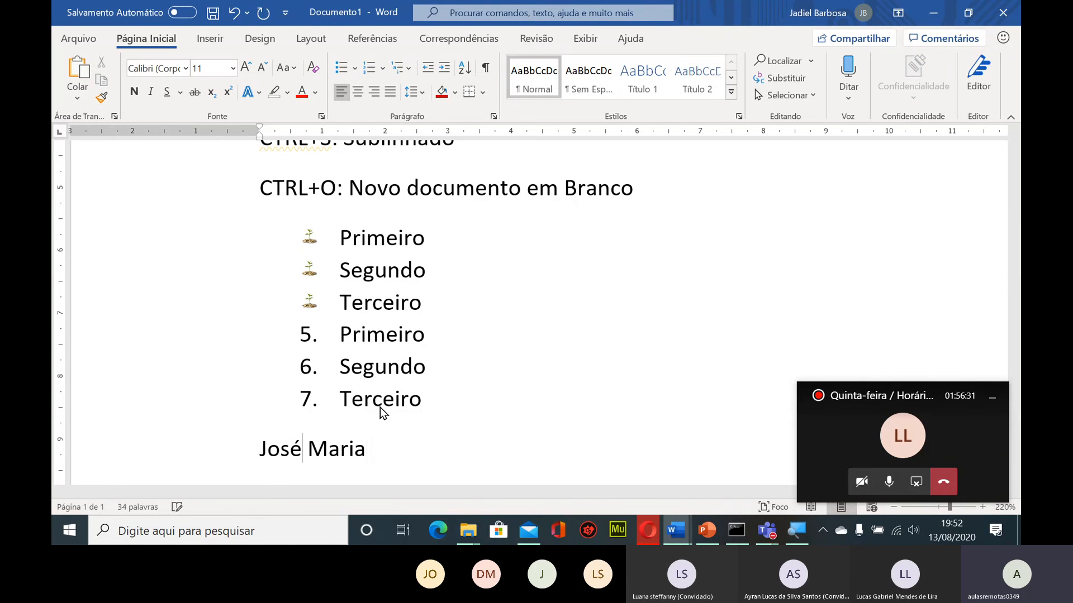
key(Delete)
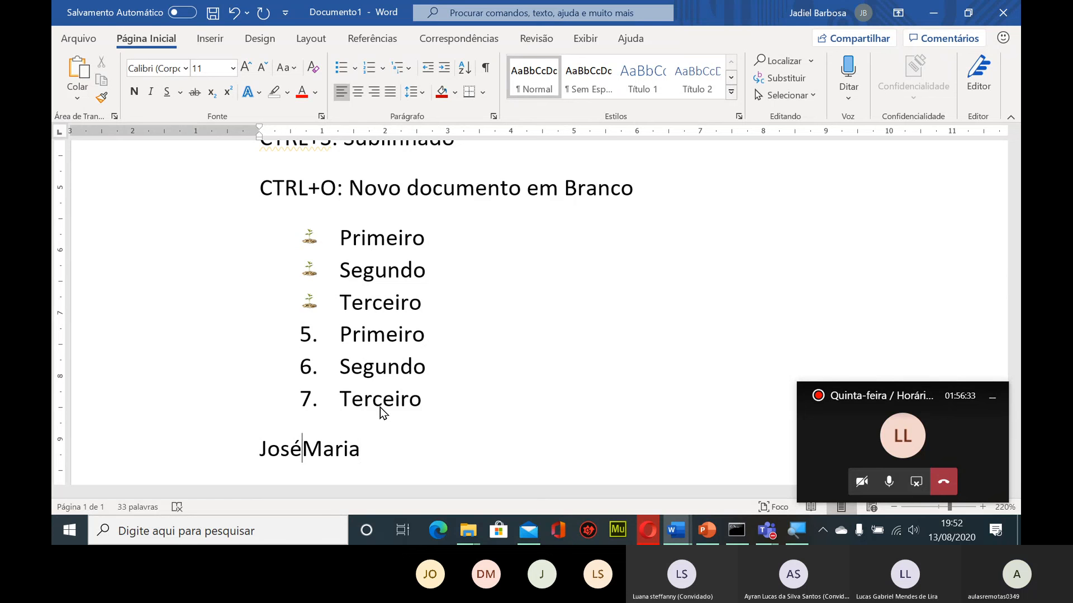
key(Return)
key(Right)
key(Right)
key(Right)
key(Right)
key(Right)
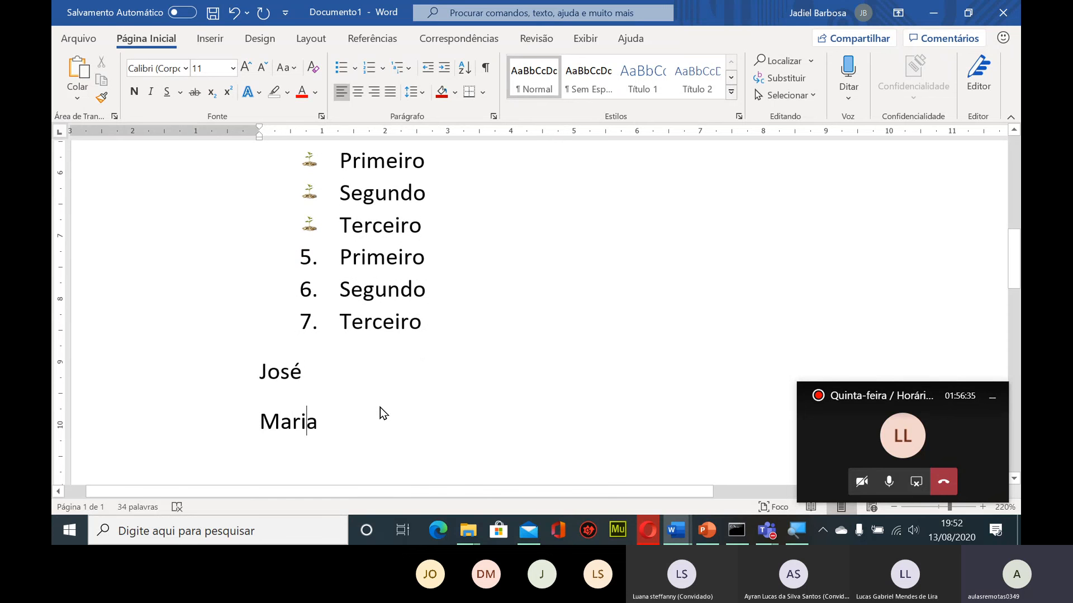
key(Return)
Add Sebastiana, Creuza, Benedita, Juvelita and Antero, each on its own line
text(Sebastina)
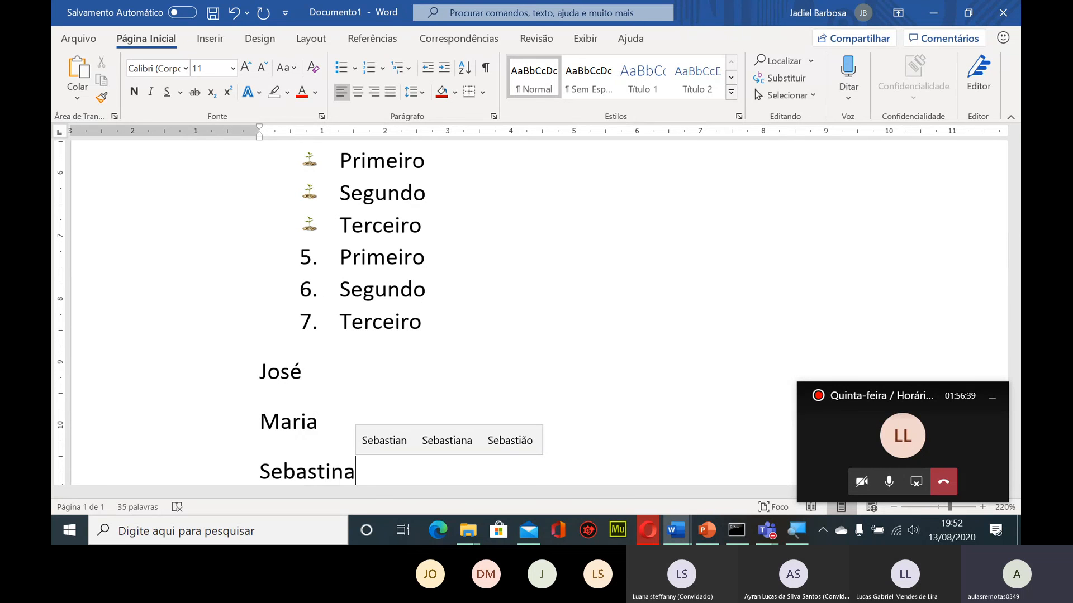
key(BackSpace)
key(BackSpace)
key(BackSpace)
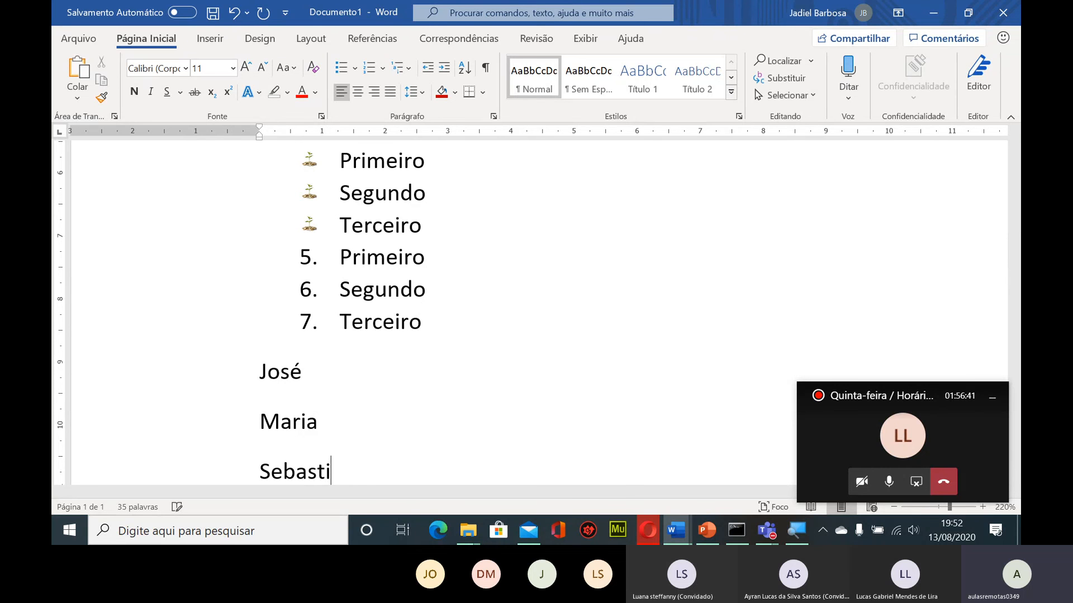
text(ana)
key(Return)
text(C)
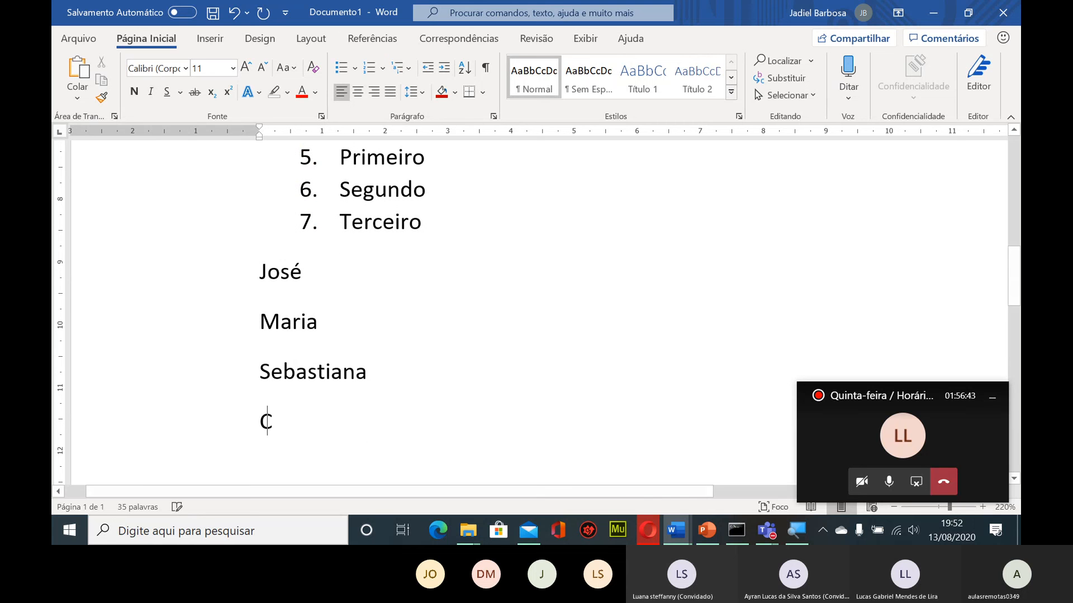
text(reuza)
key(Return)
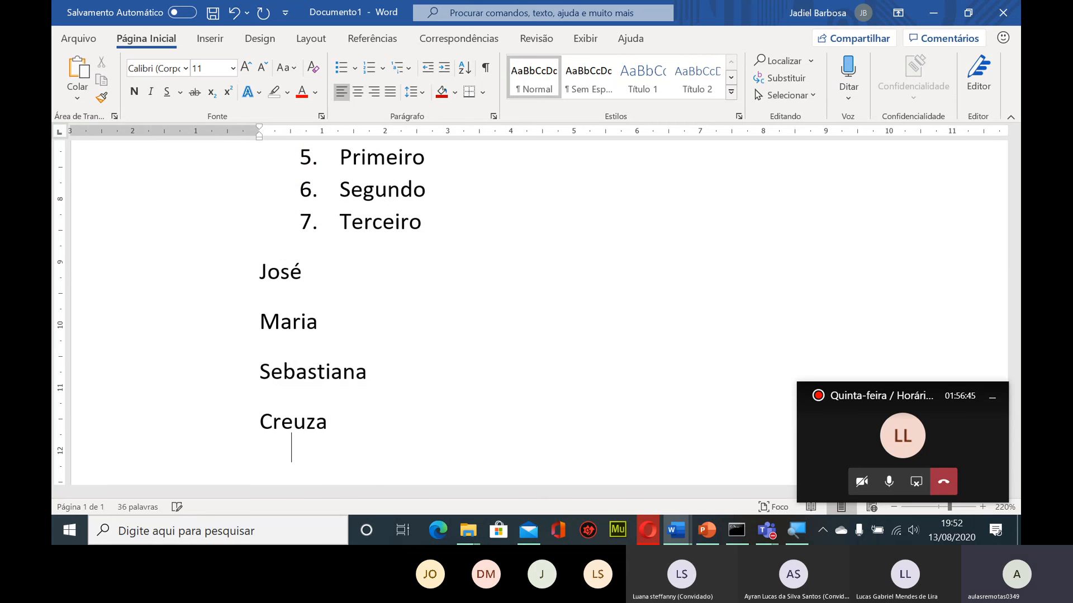
text(Bene)
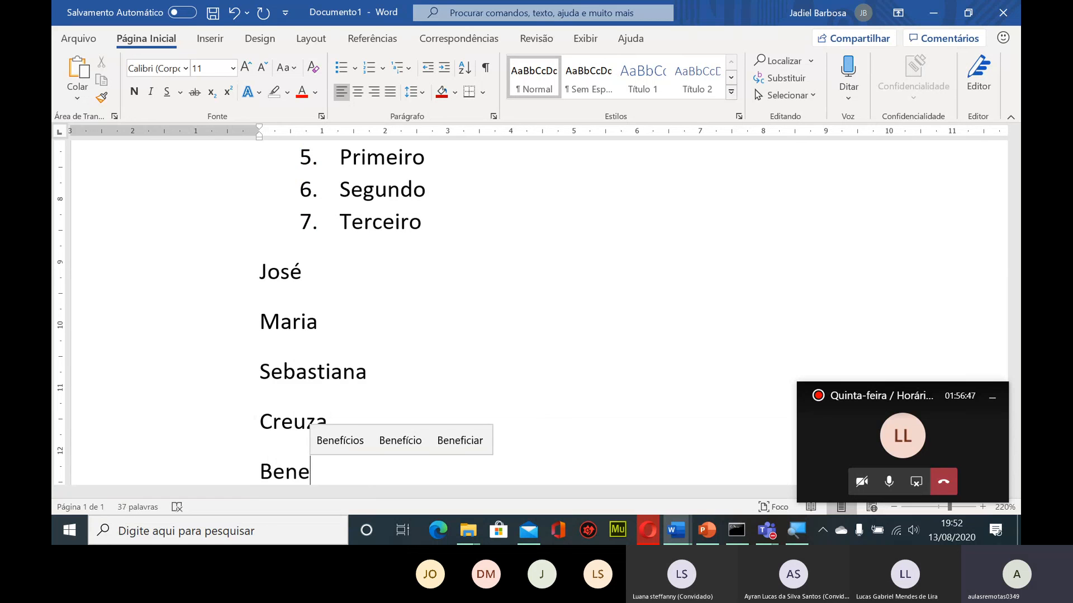
text(dita)
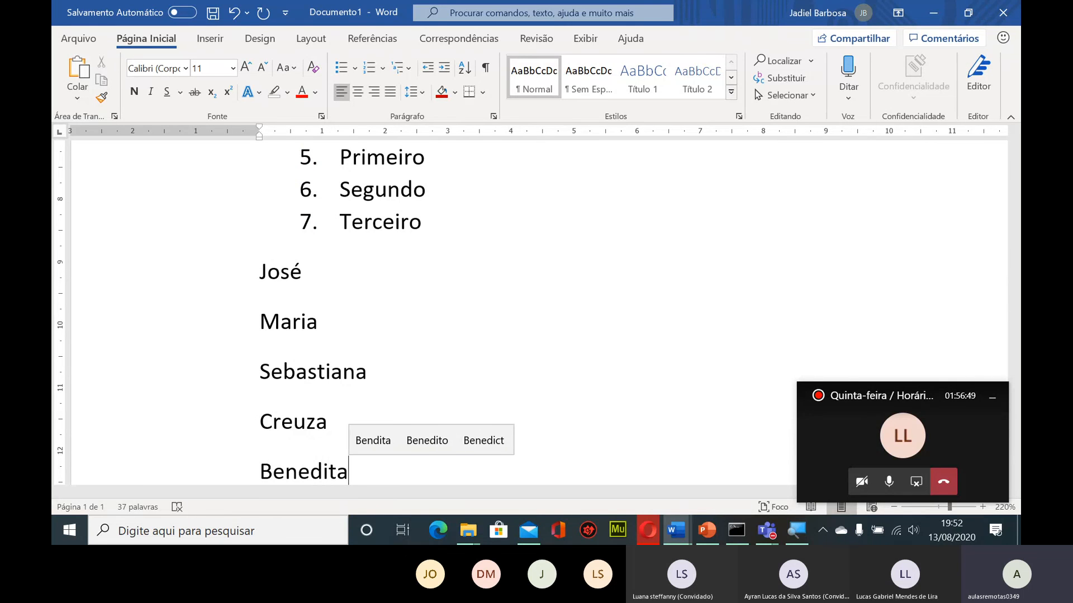
key(Return)
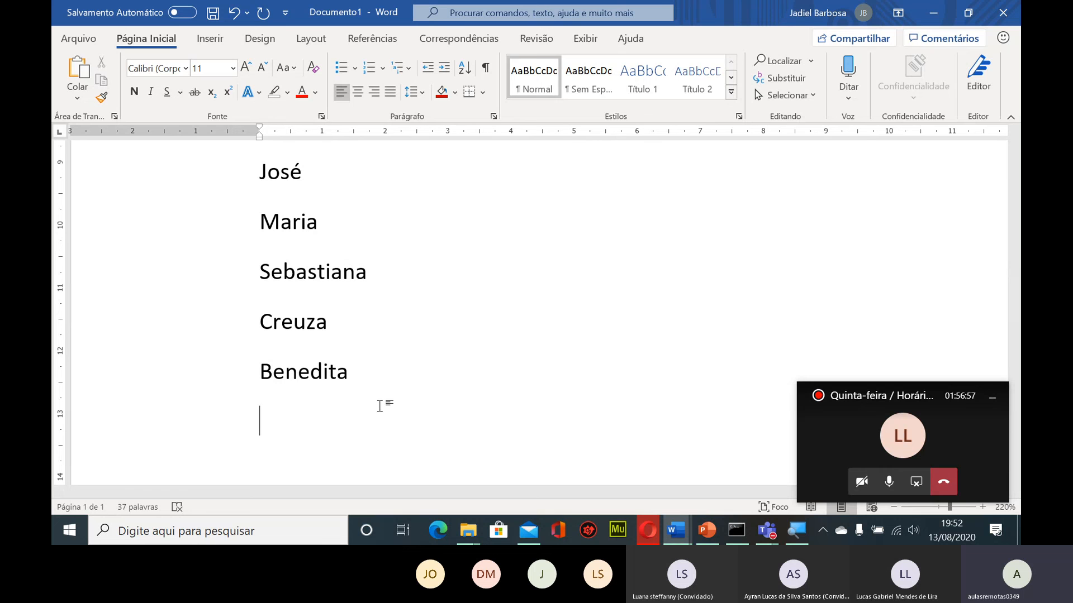
text(Juvelita)
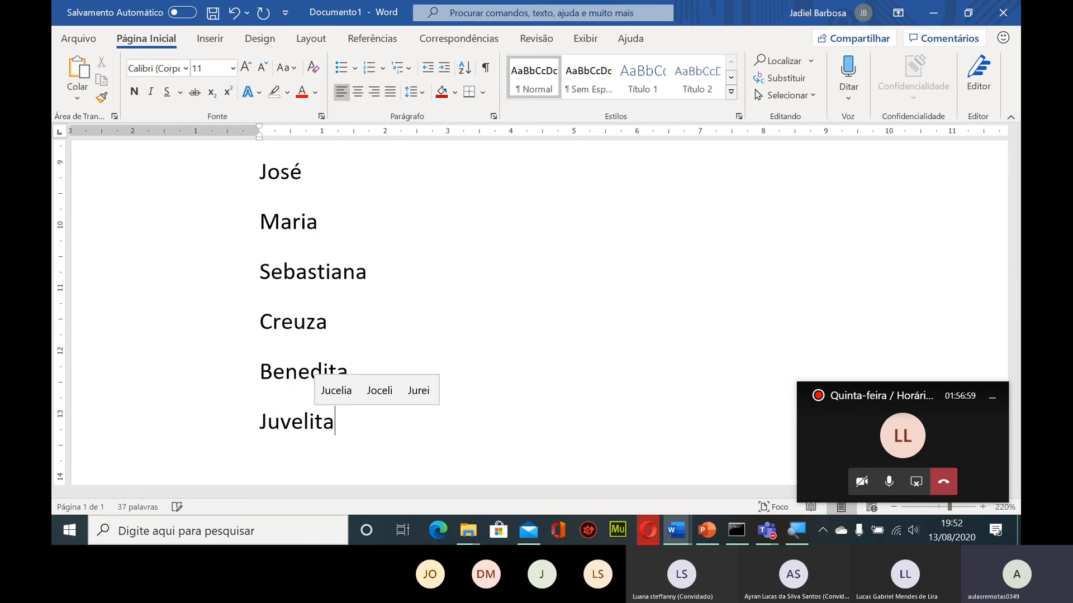
key(Return)
text(Ante)
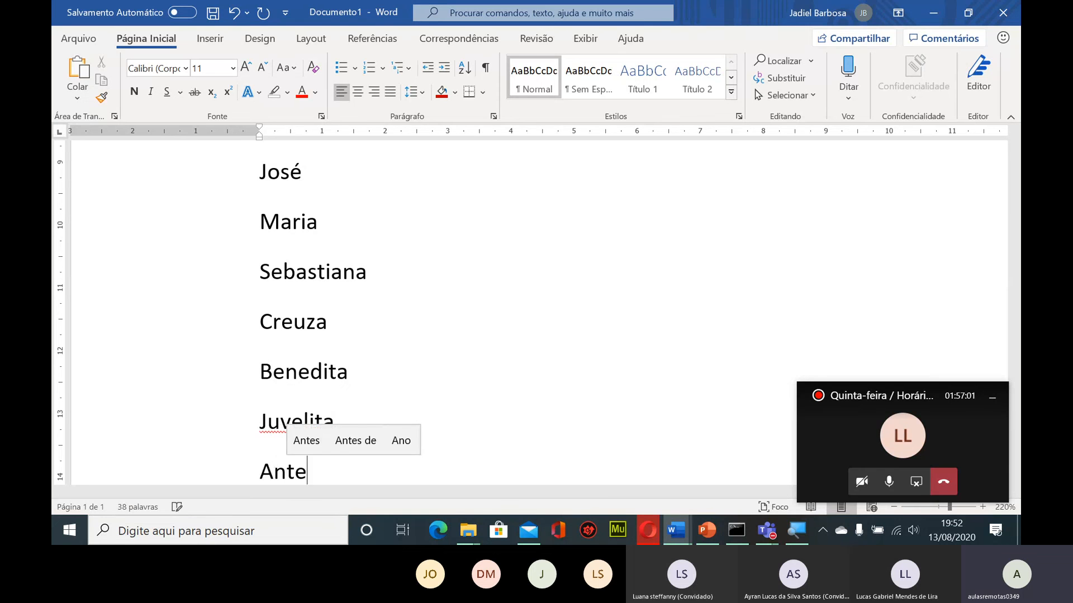
text(ro)
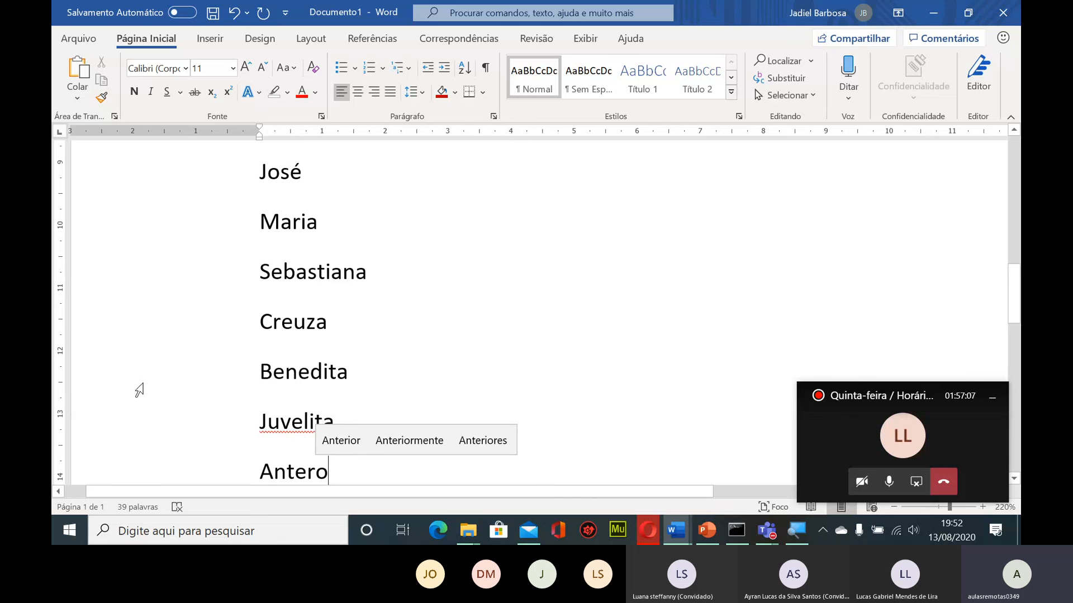
Select the seven names and sort them ascending by paragraphs
drag(260, 172, 334, 479)
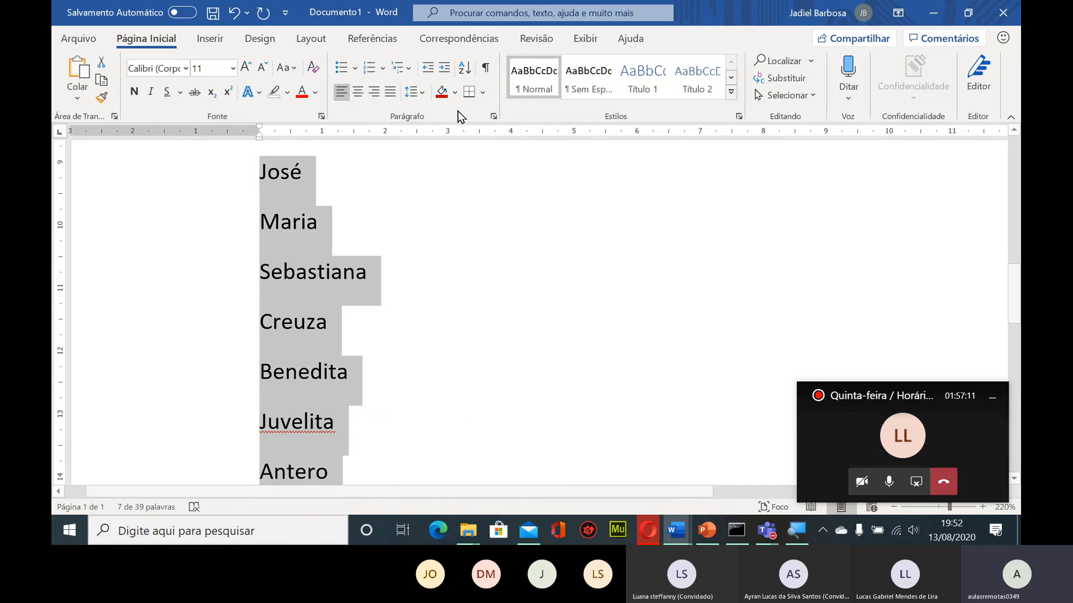
click(465, 68)
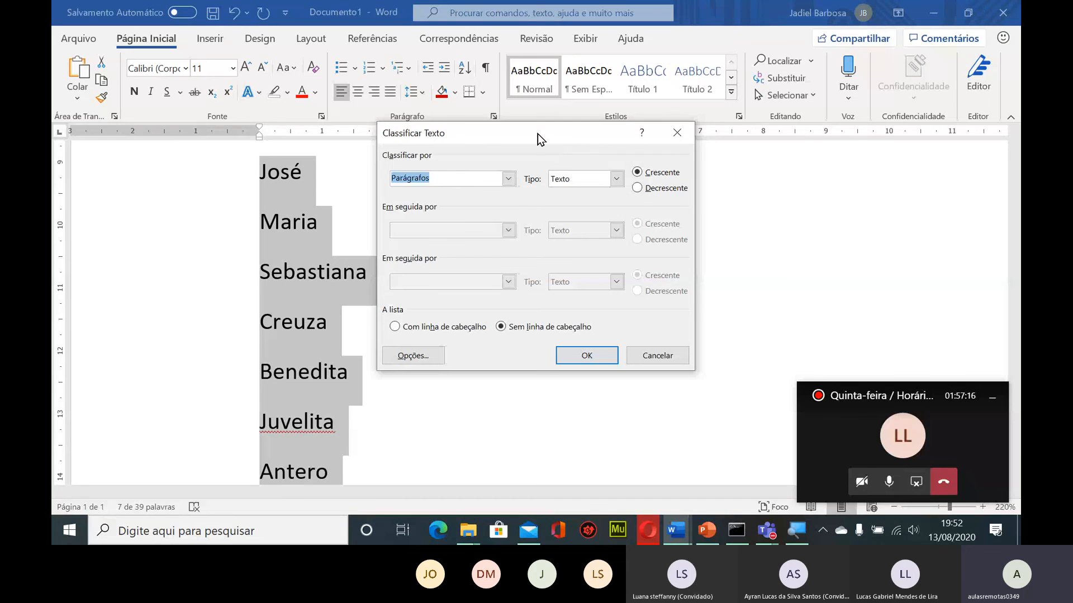
click(508, 178)
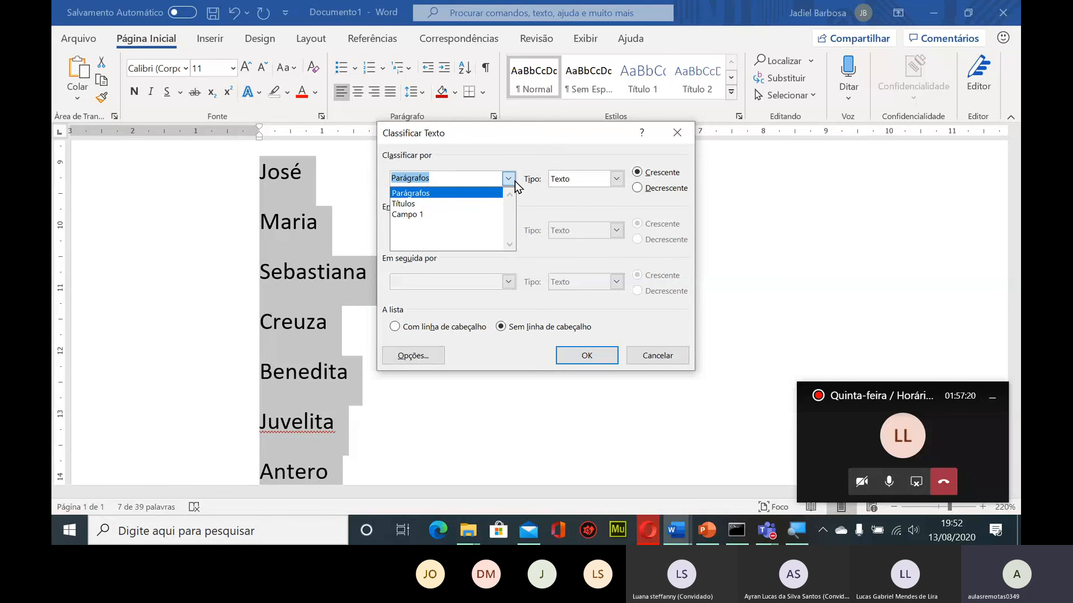
click(508, 178)
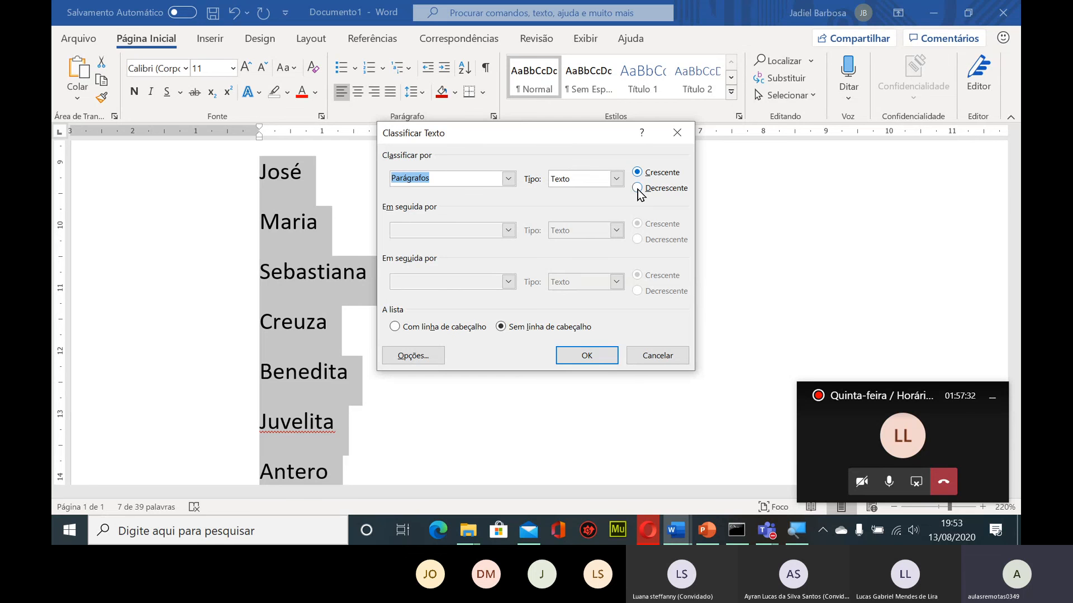
click(604, 356)
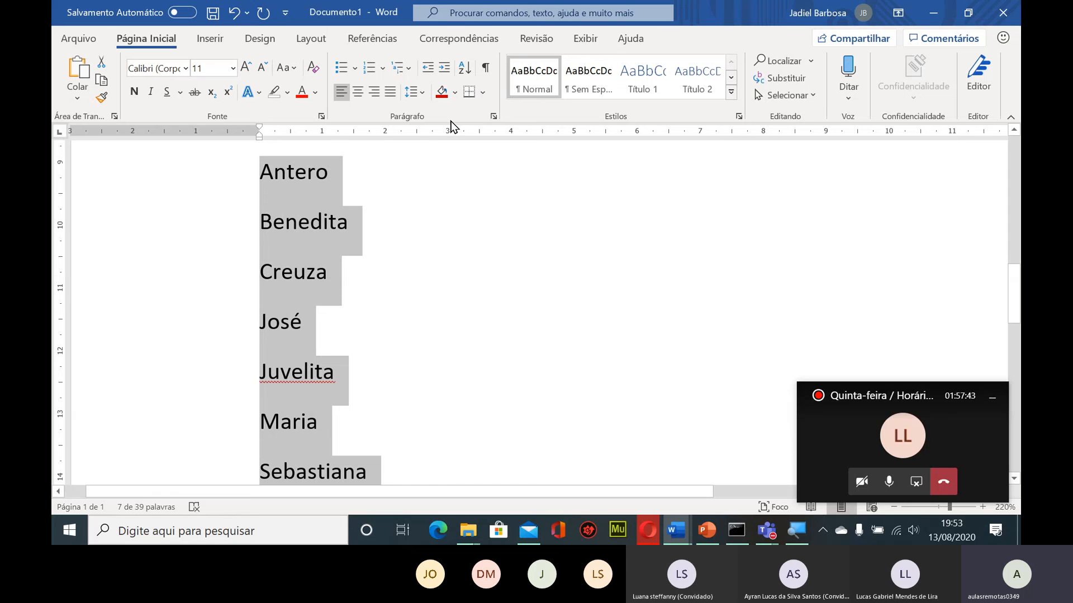
Re-sort the names in descending order, from Sebastiana down to Antero
click(464, 67)
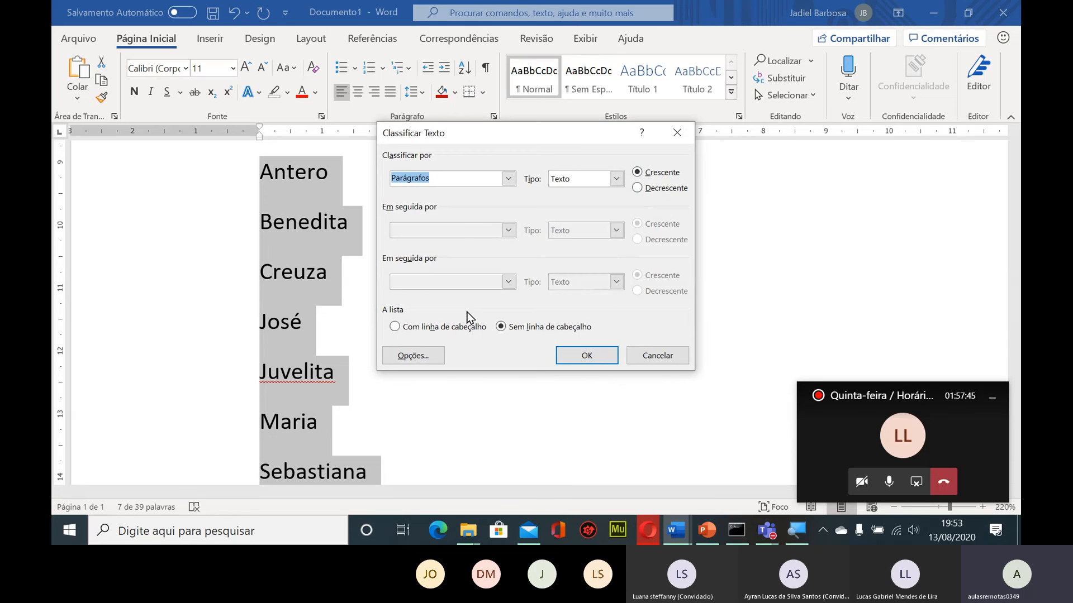
click(637, 188)
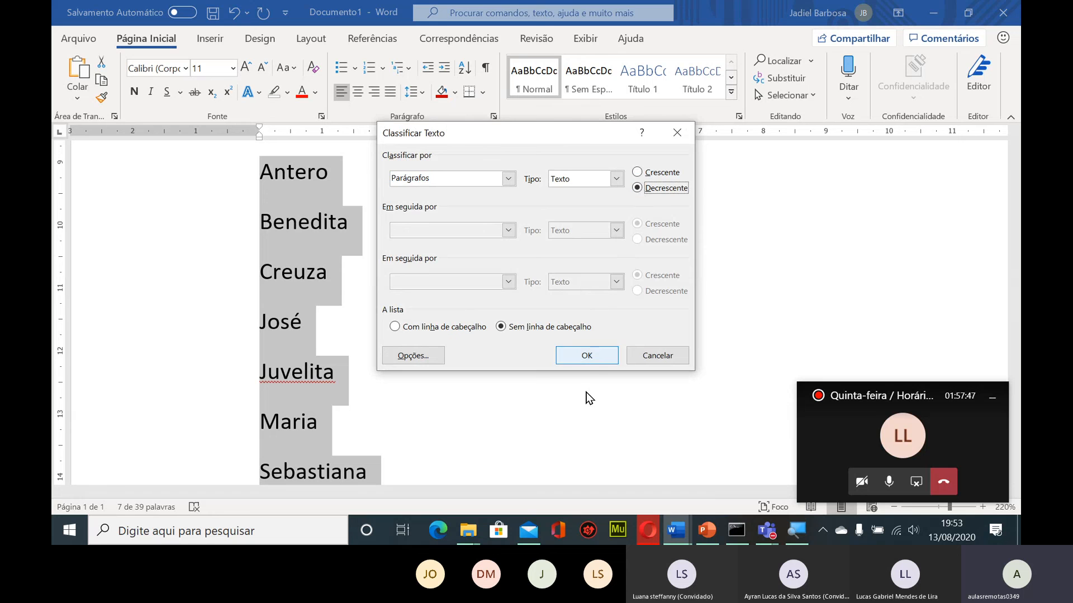
click(590, 363)
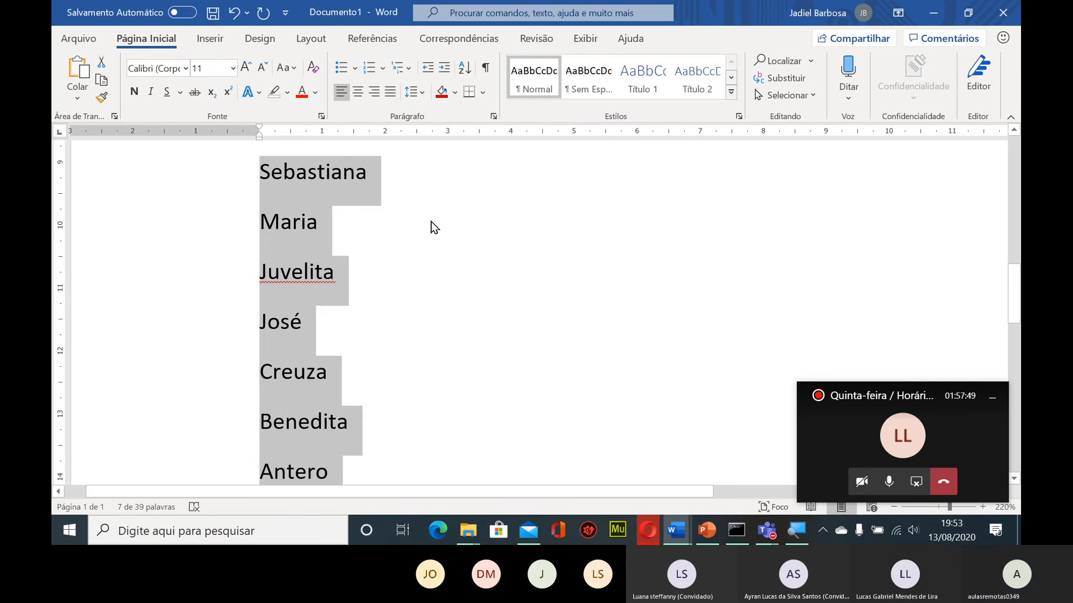
Sort the name list in ascending (Crescente) order
scroll(391, 310, down, 2)
scroll(389, 341, up, 3)
scroll(357, 312, up, 1)
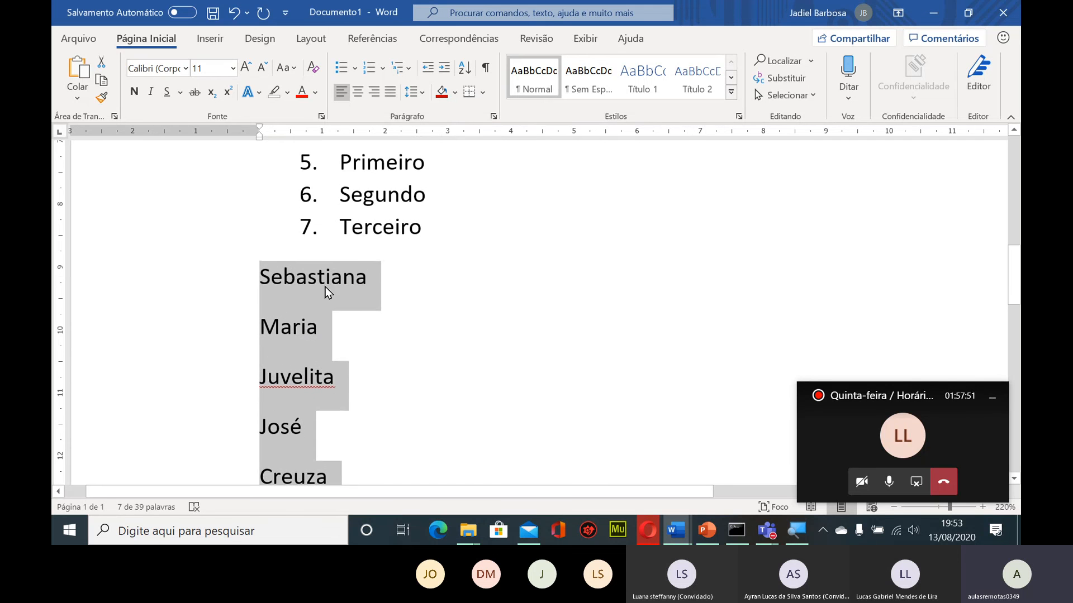
scroll(328, 291, down, 2)
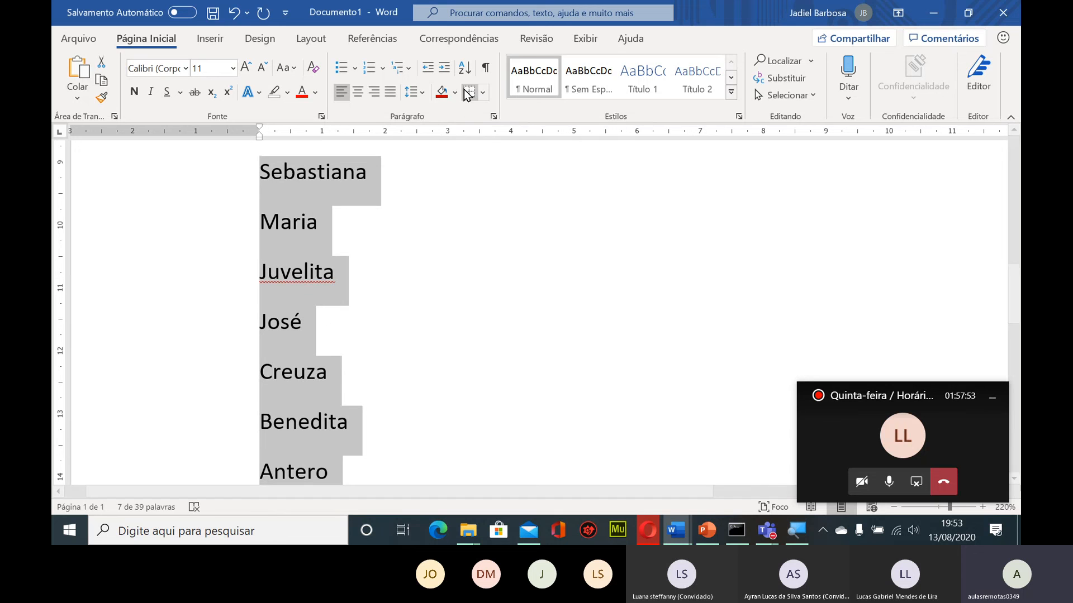
click(463, 68)
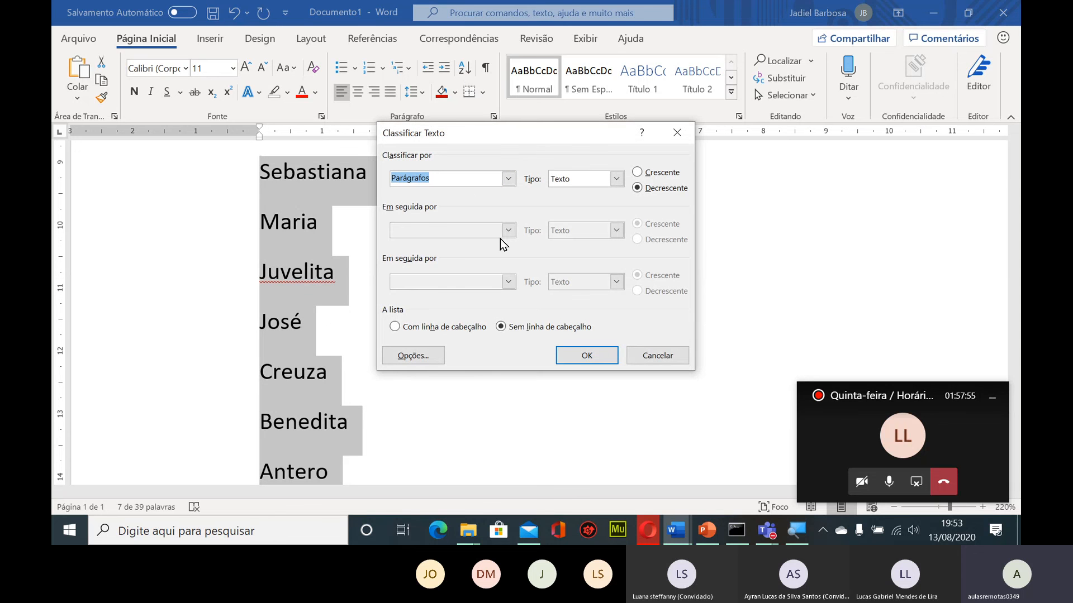
click(662, 176)
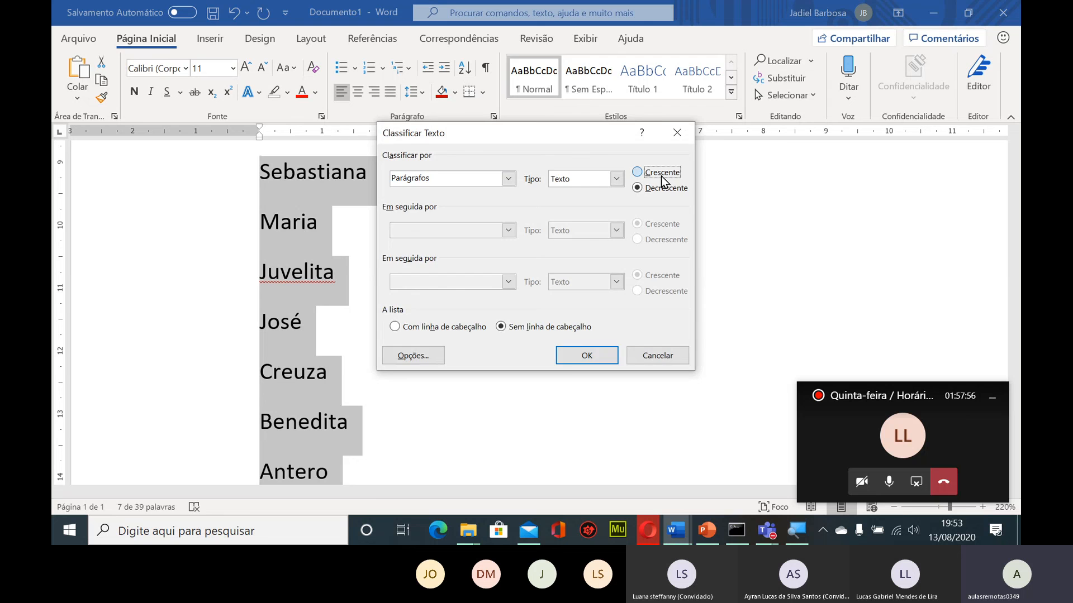
click(569, 358)
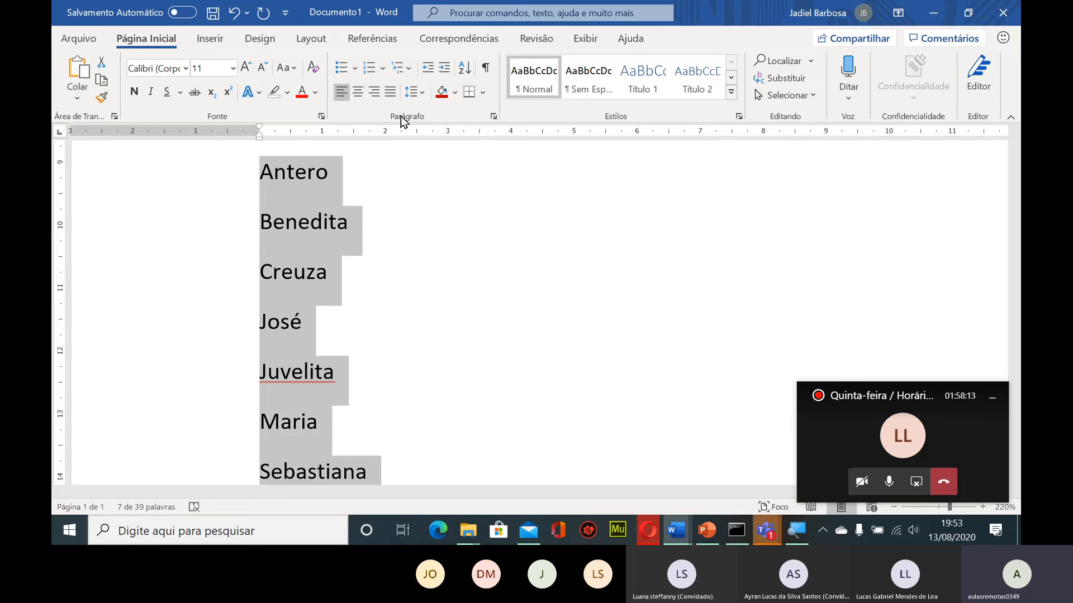
Sort the names back to descending (Decrescente) order, Sebastiana first
click(464, 73)
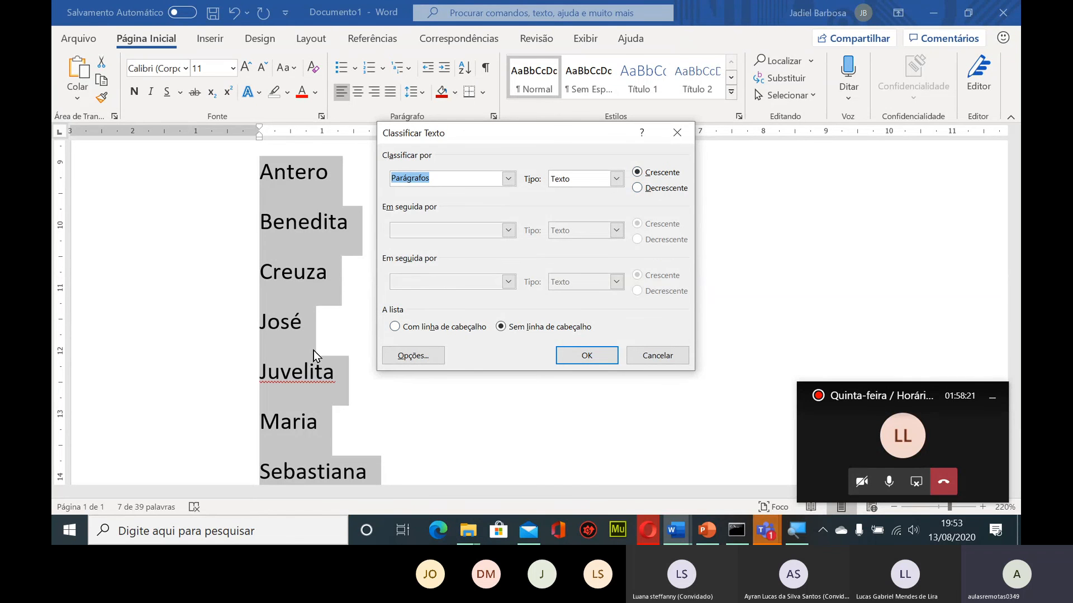
click(638, 188)
click(590, 355)
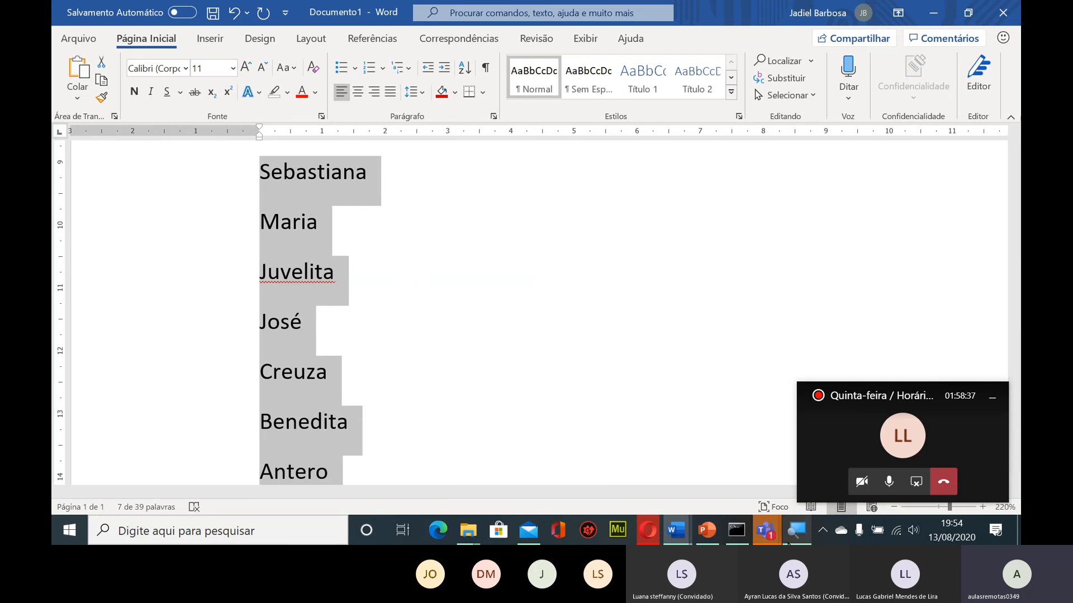
mouse_move(773, 534)
click(736, 467)
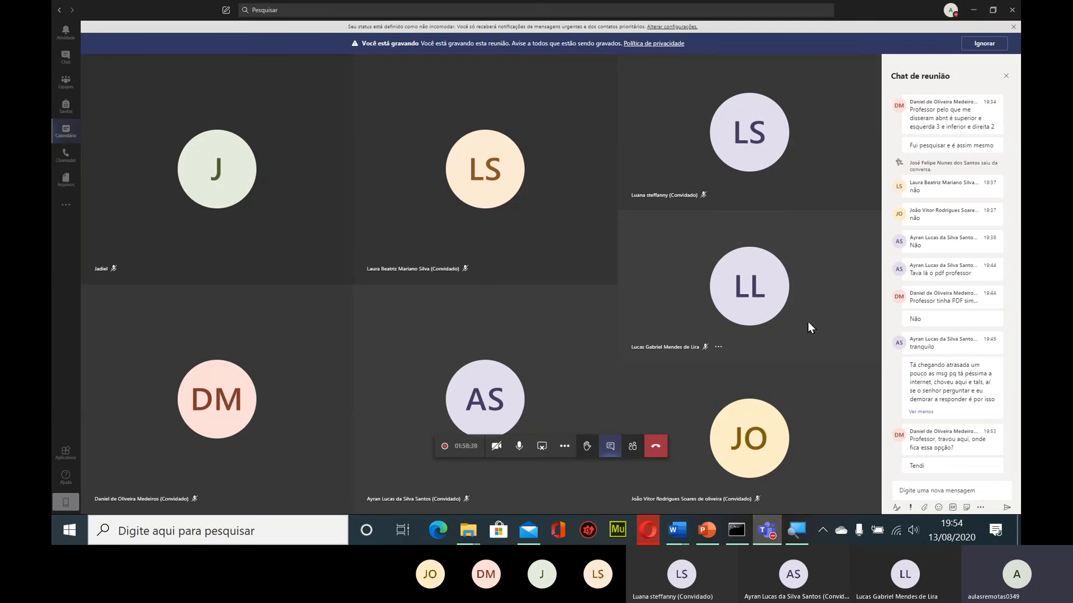
click(973, 12)
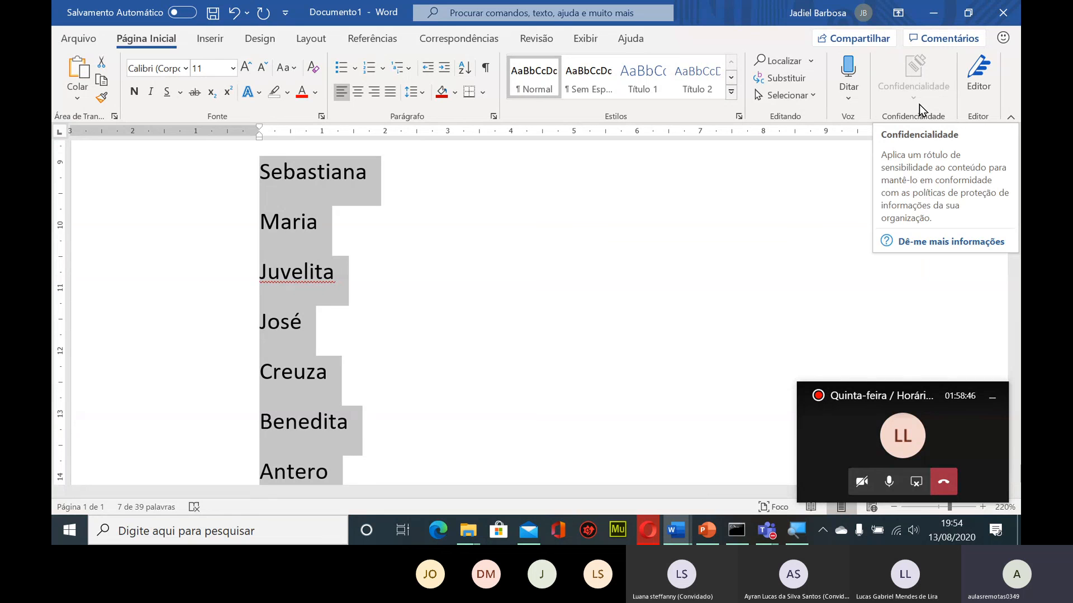
Deselect the names and turn on formatting marks (Mostrar Tudo ¶)
click(417, 193)
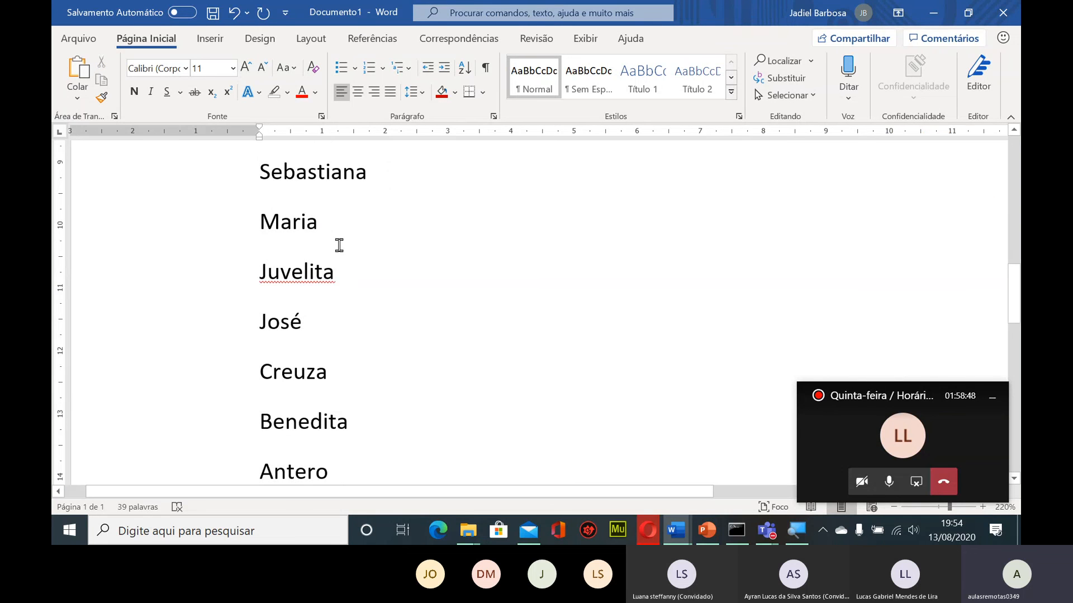
scroll(339, 246, up, 10)
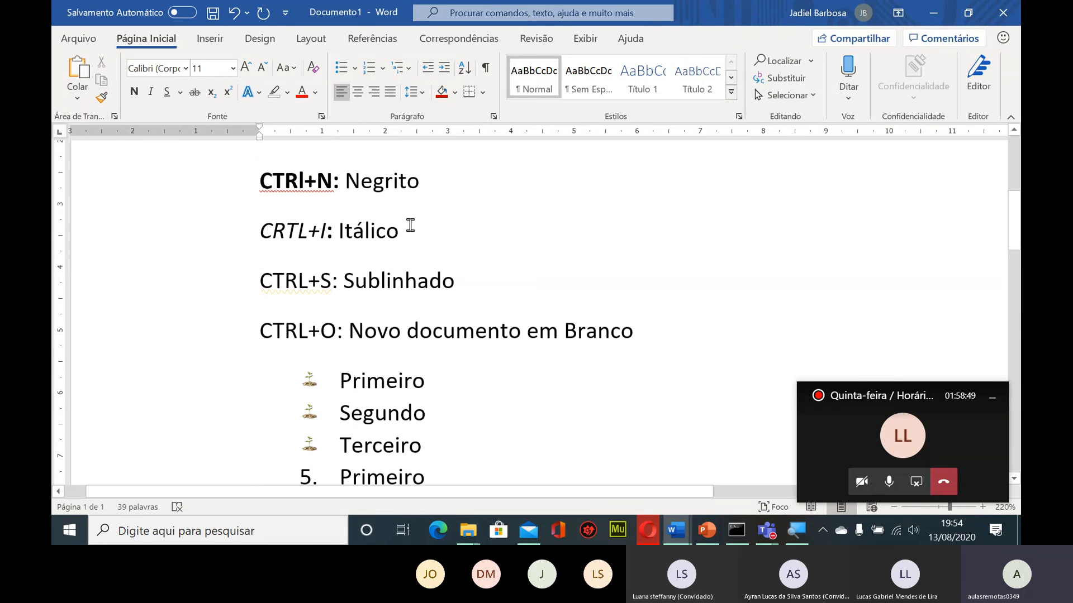
click(486, 68)
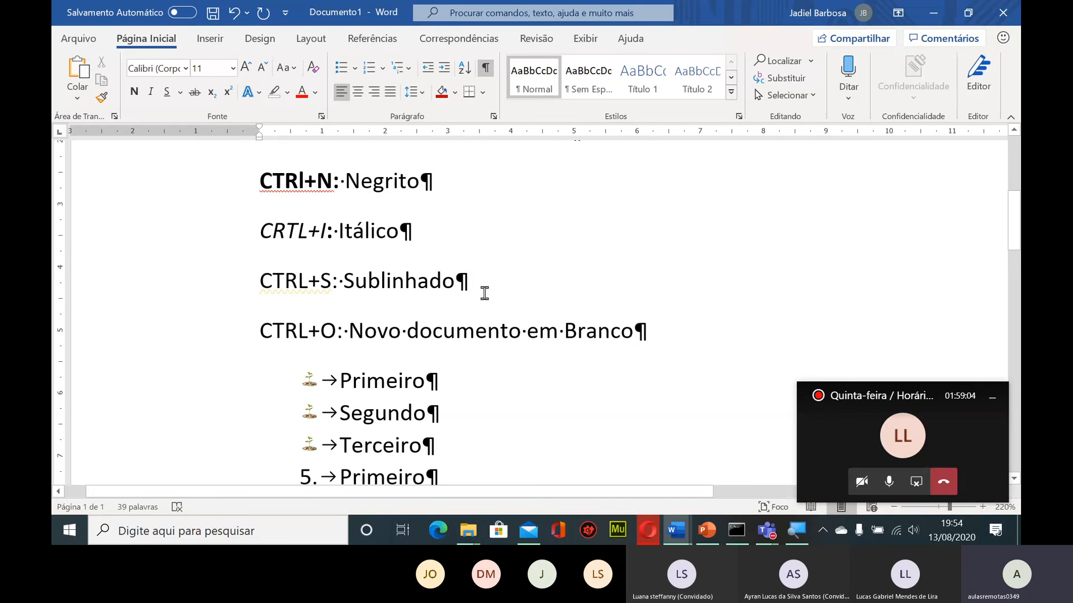
scroll(502, 260, down, 3)
scroll(506, 262, up, 2)
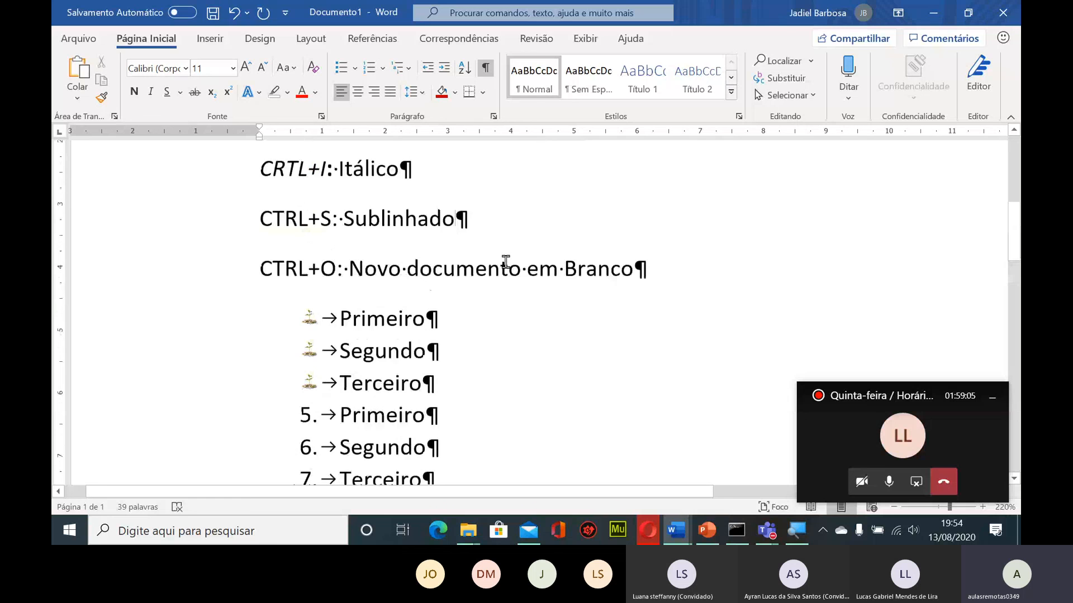
scroll(506, 261, up, 1)
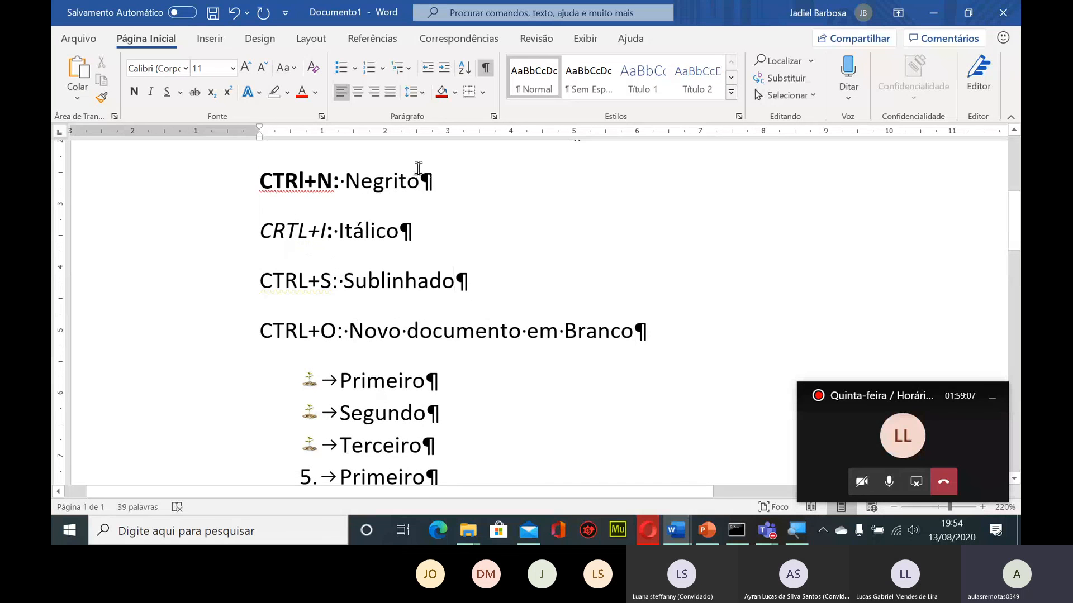
scroll(472, 273, down, 10)
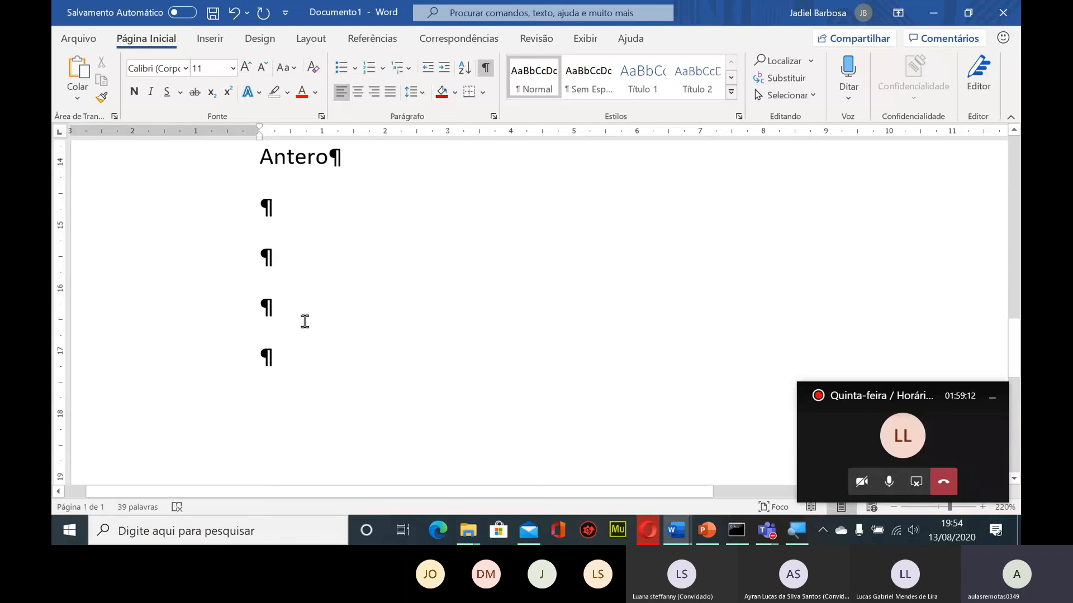
Delete the empty paragraphs left below Antero
click(319, 349)
key(BackSpace)
key(BackSpace)
key(BackSpace)
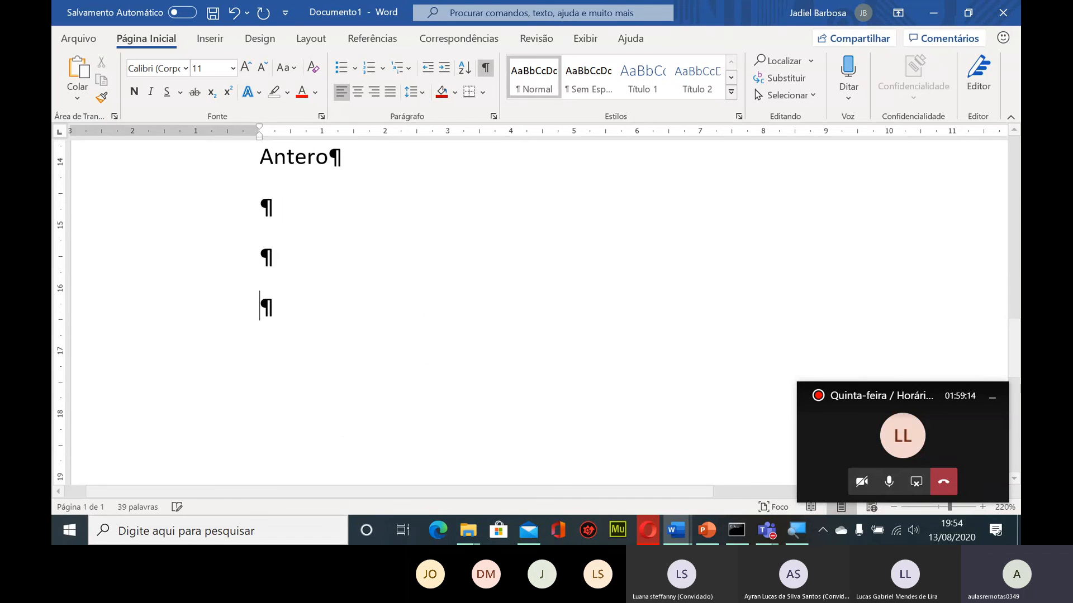
key(BackSpace)
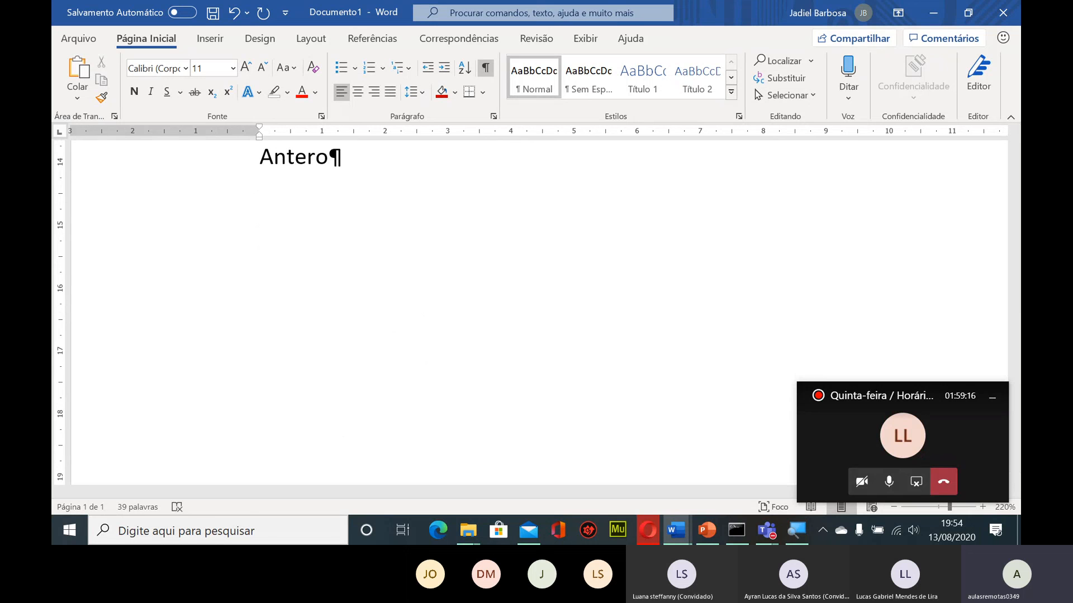
scroll(353, 211, up, 5)
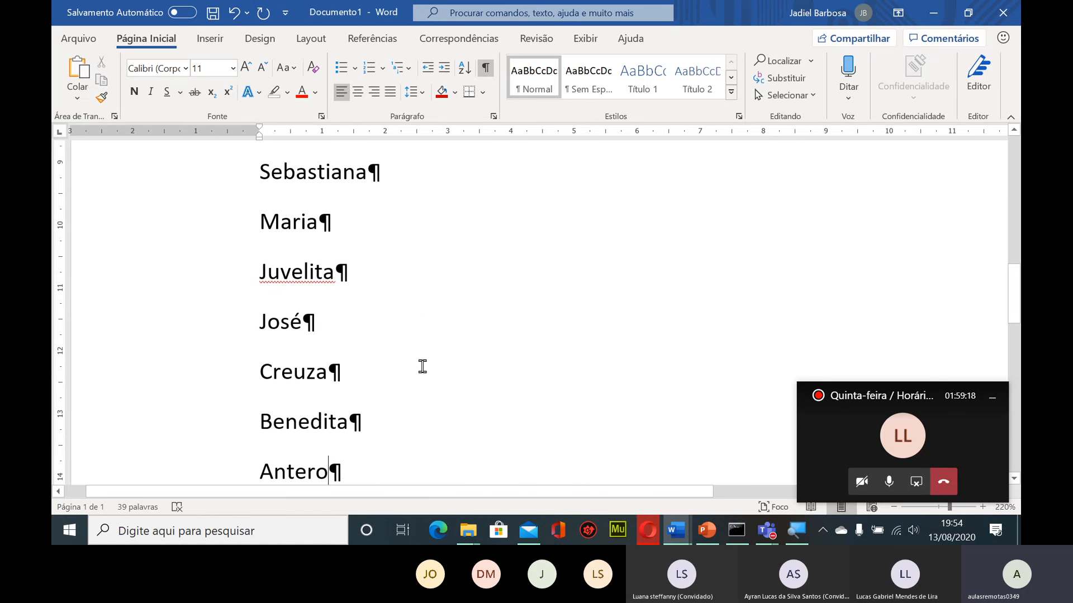
scroll(414, 366, up, 15)
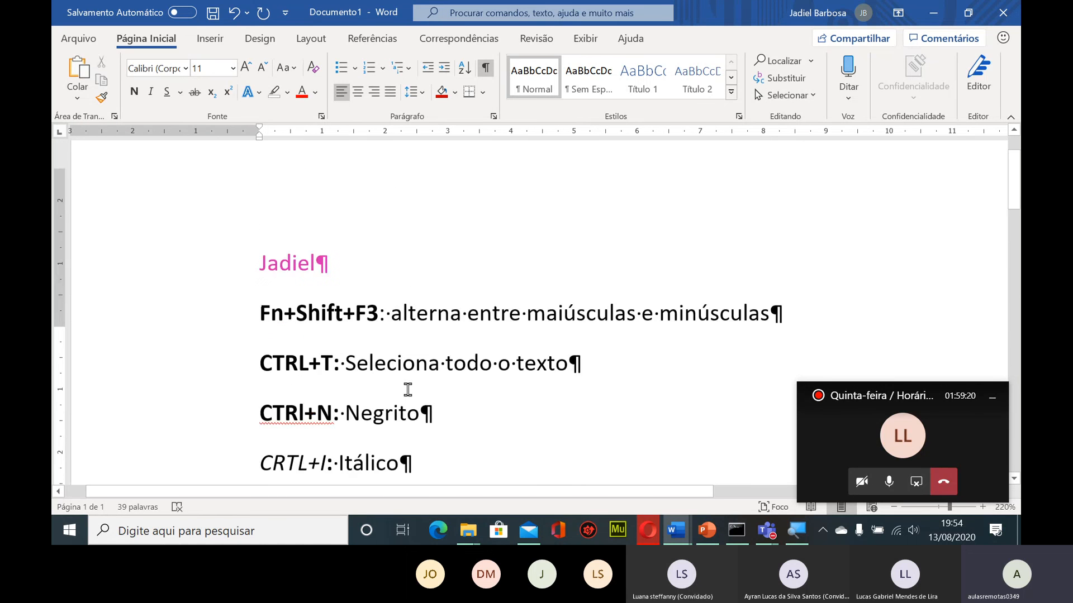
scroll(615, 334, down, 4)
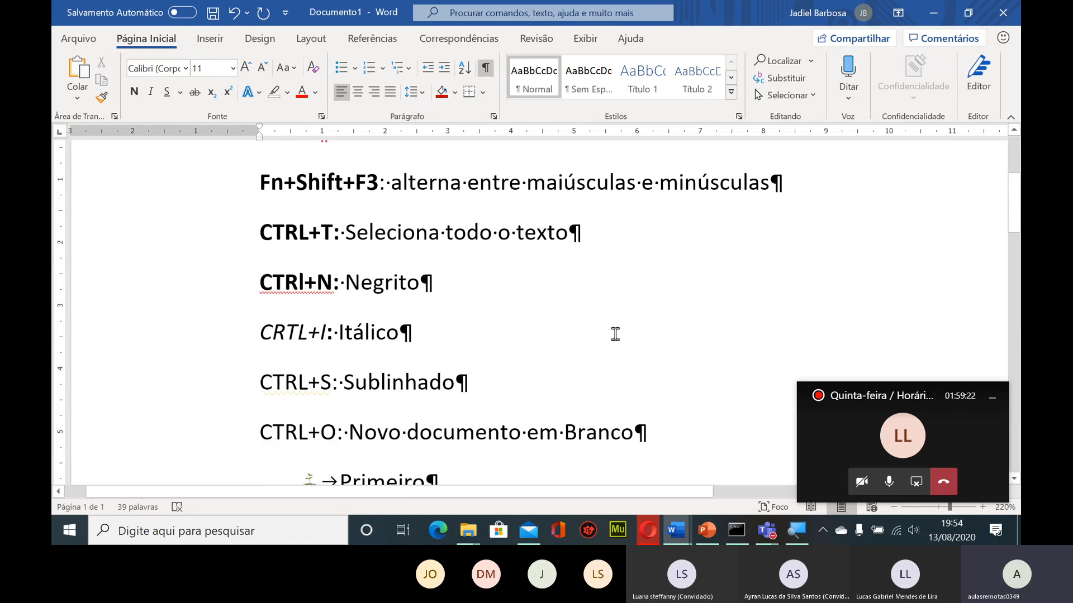
Turn off formatting marks, return to the Teams meeting and stop screen sharing
click(490, 69)
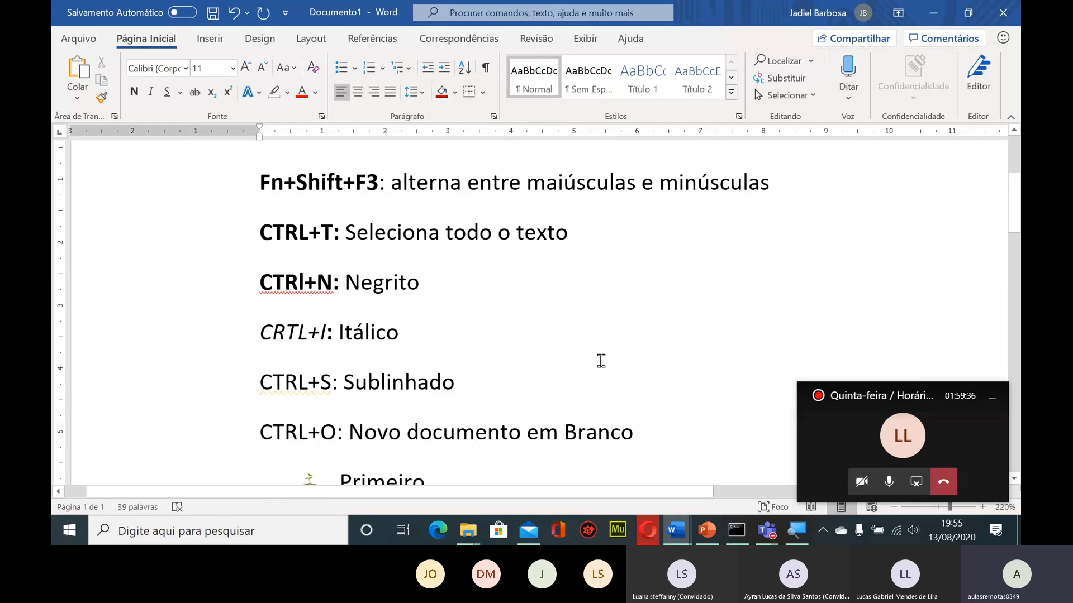
mouse_move(727, 542)
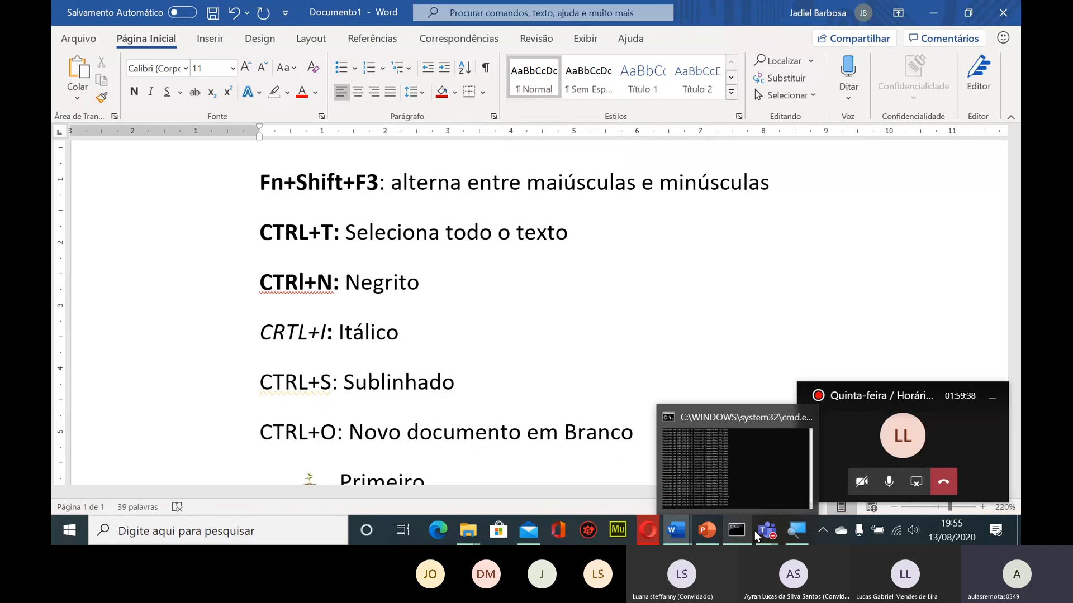
mouse_move(767, 535)
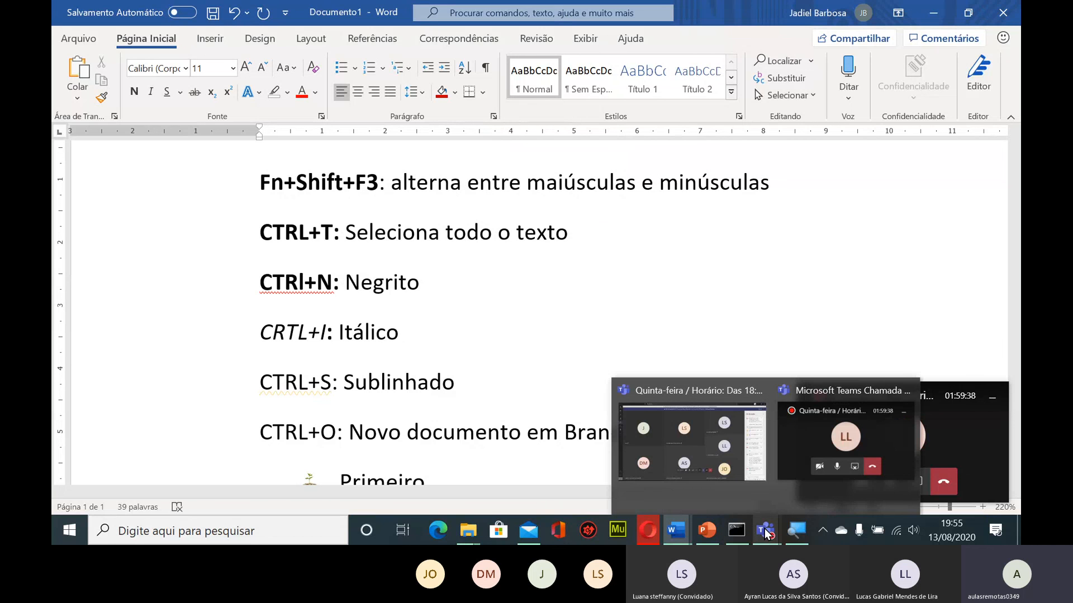
click(692, 441)
click(541, 447)
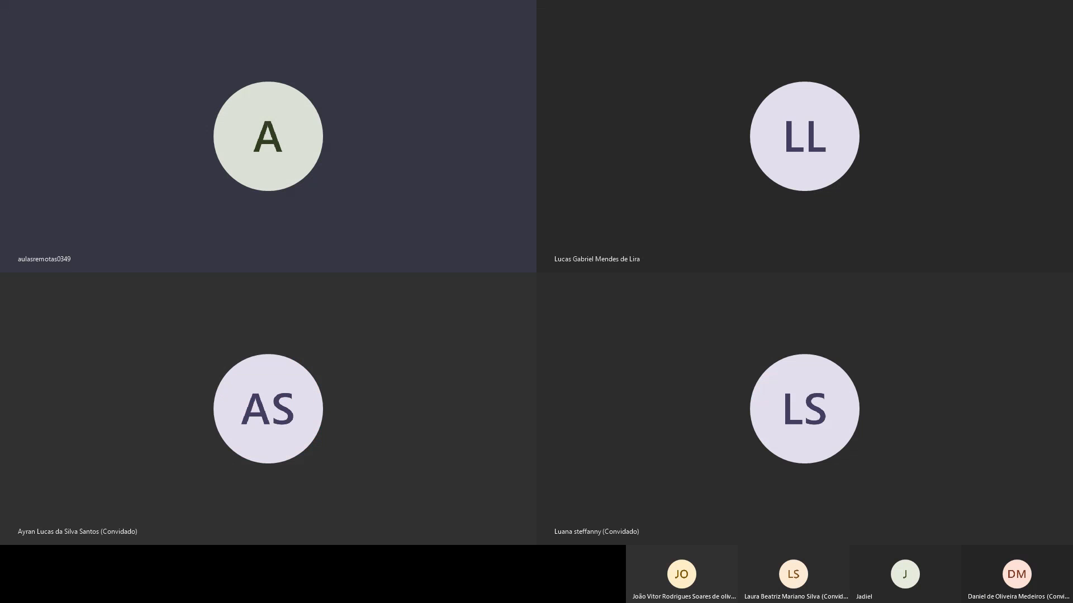